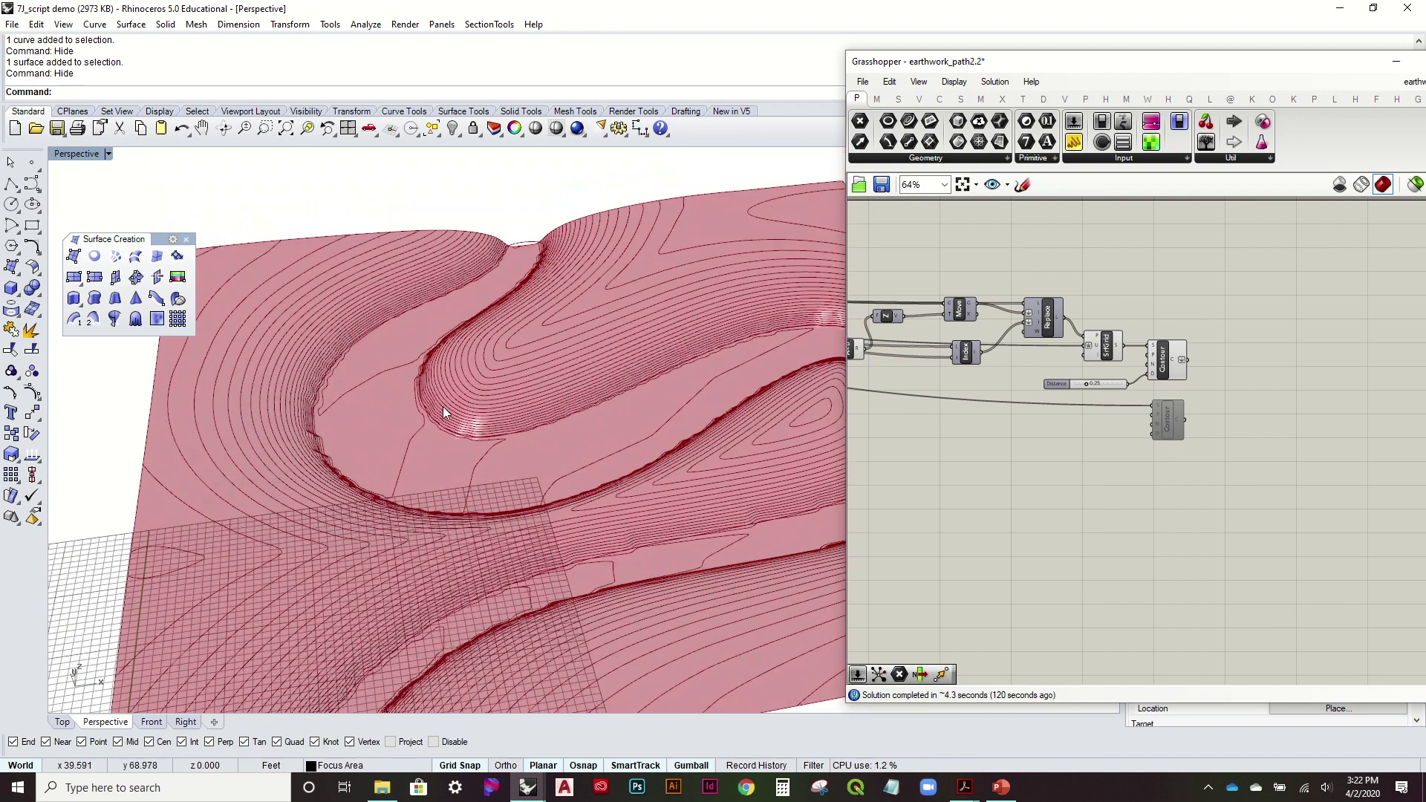
Orbit and zoom the Perspective view to inspect the terrain from several angles
right_click_drag(448, 394, 487, 407)
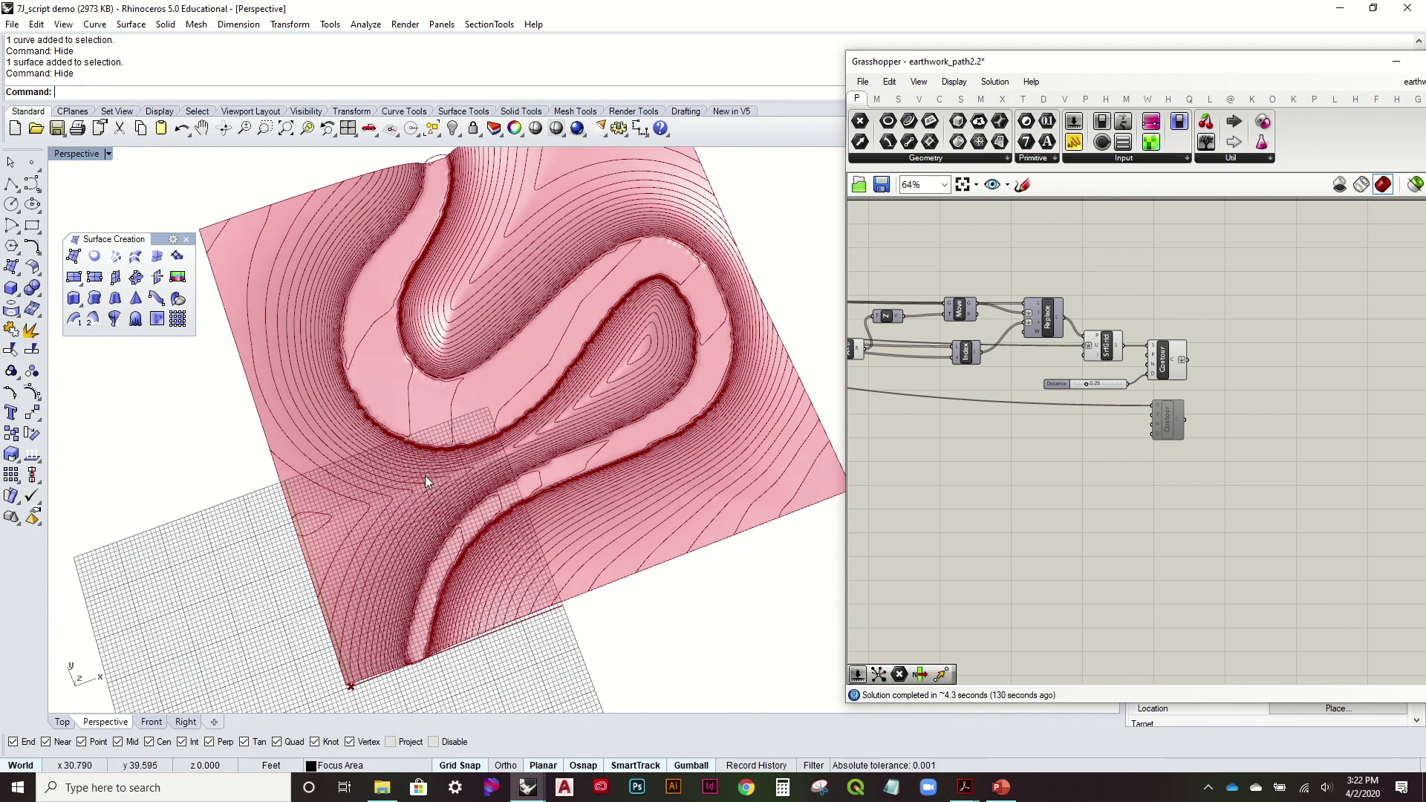
right_click_drag(425, 475, 425, 385)
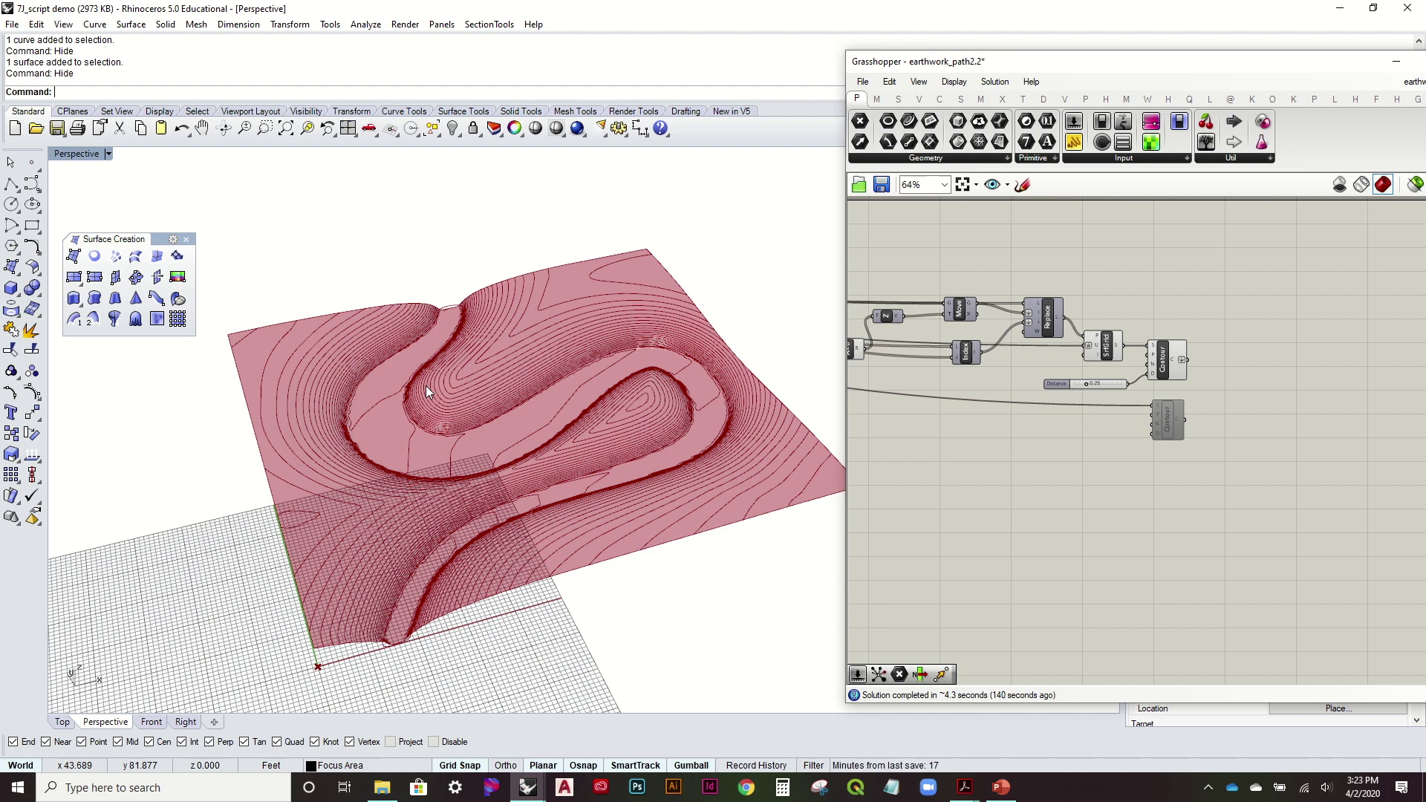
right_click_drag(425, 432, 468, 452)
scroll(500, 393, "up", 5)
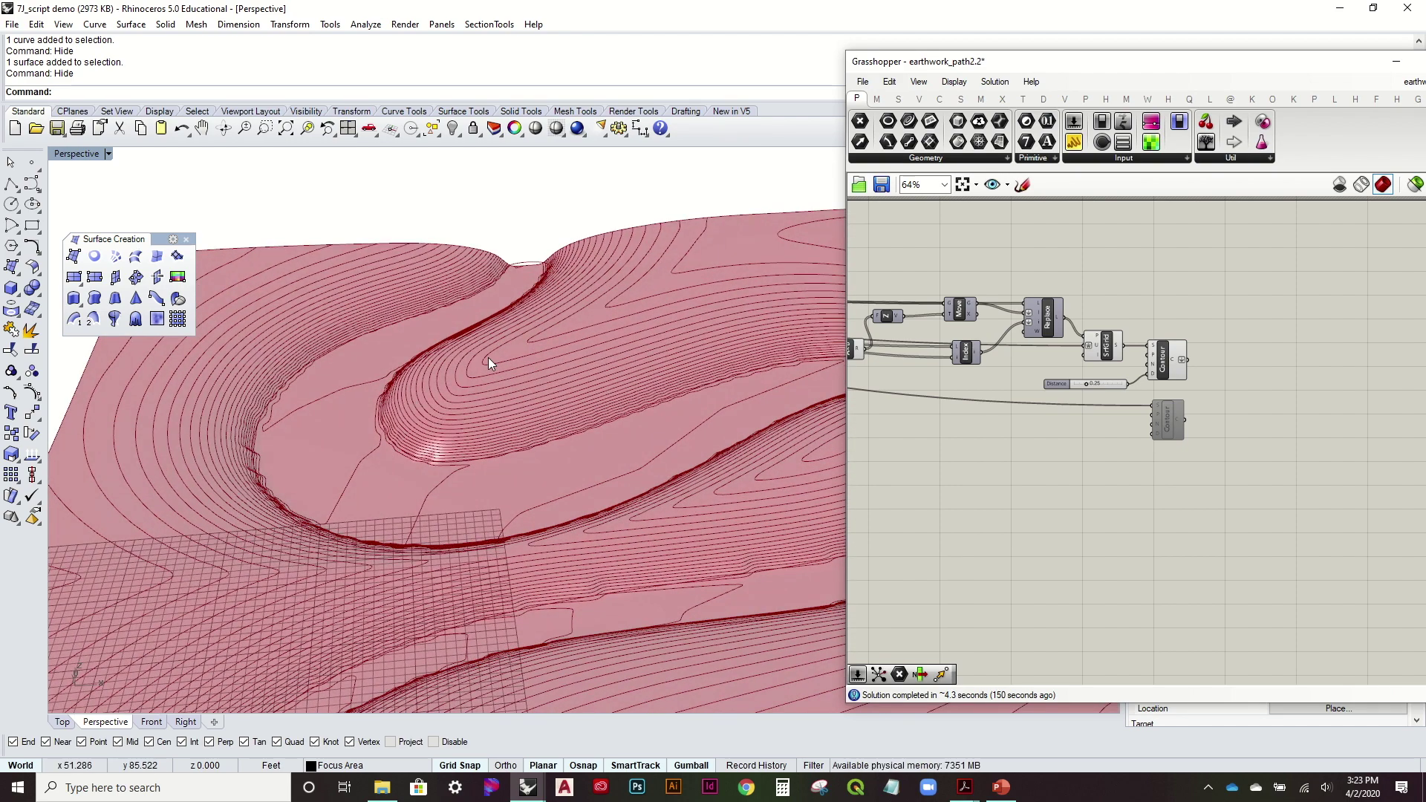
scroll(488, 358, "down", 3)
right_click_drag(488, 359, 524, 374)
scroll(520, 418, "down", 3)
scroll(1225, 288, "down", 5)
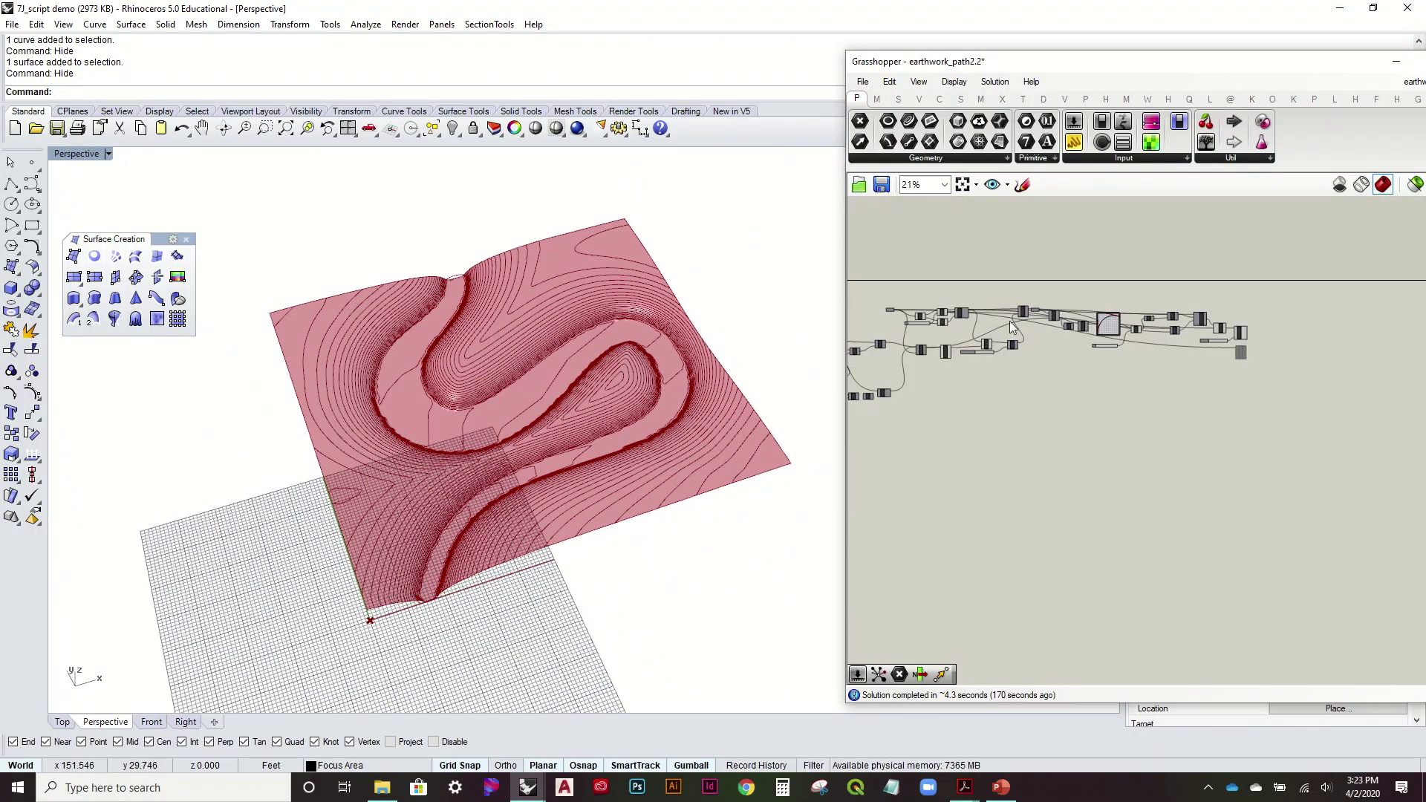
Pan along the Grasshopper canvas to review the definition's later components and graph mappers
right_click_drag(1296, 335, 1134, 316)
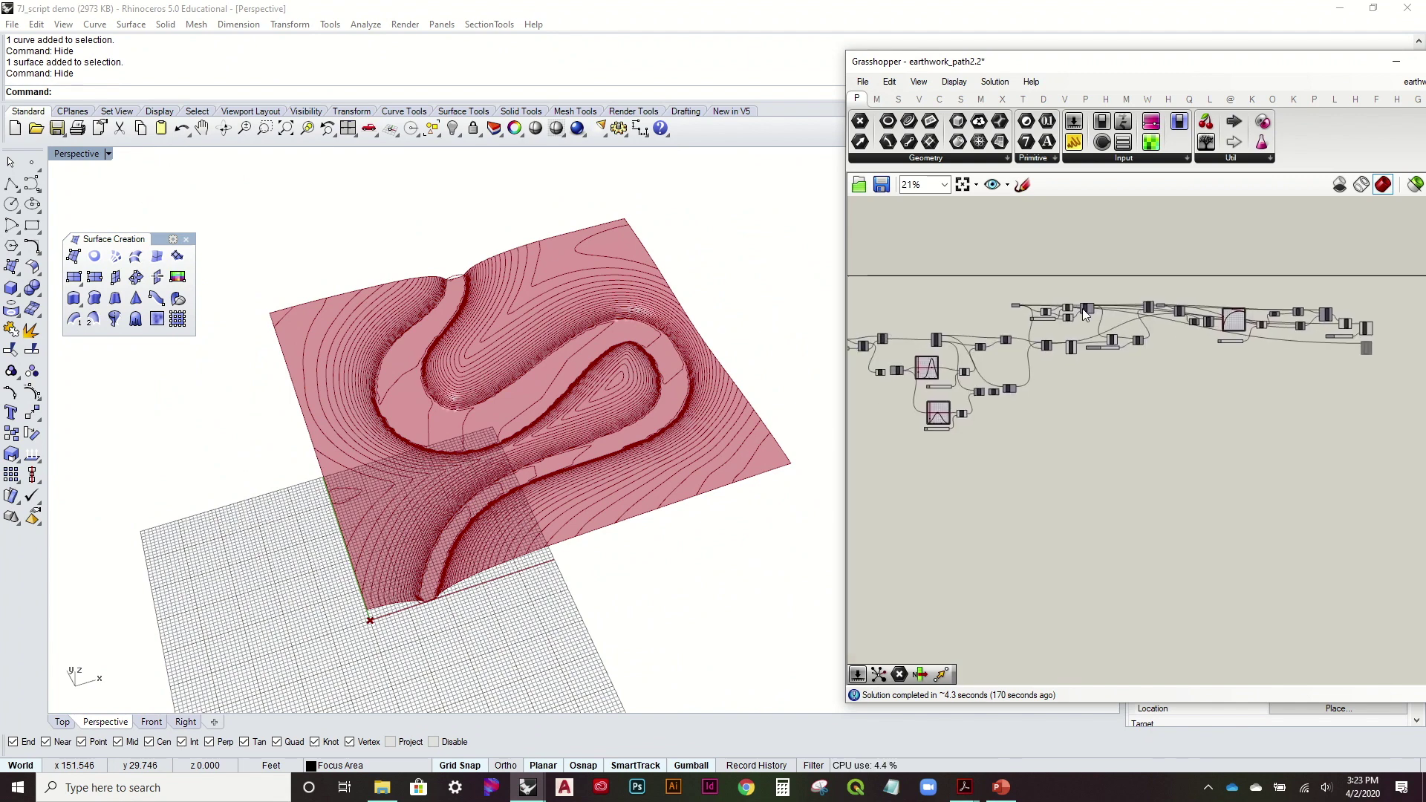
scroll(1137, 297, "up", 6)
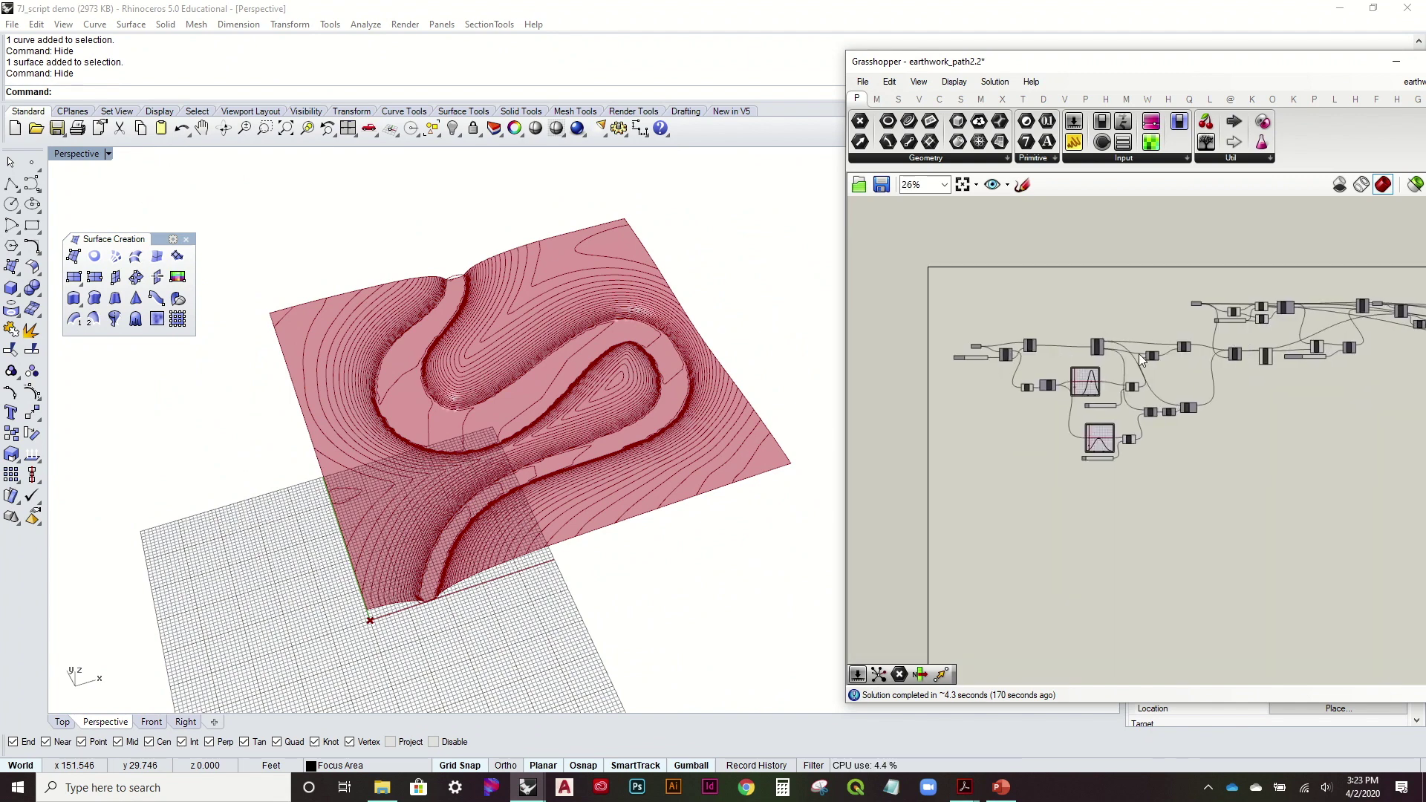
scroll(1113, 355, "down", 1)
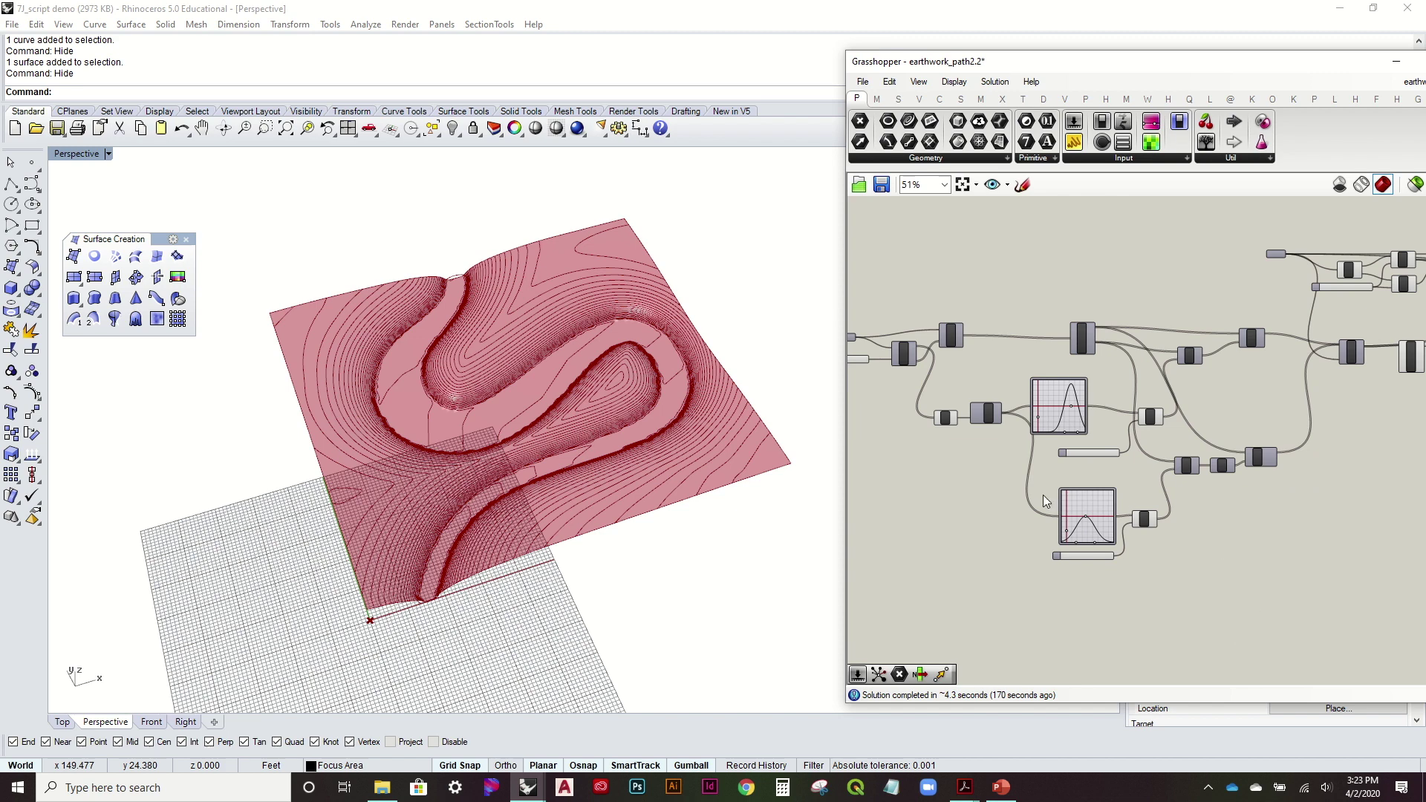
right_click_drag(1022, 456, 1096, 450)
scroll(1096, 450, "up", 1)
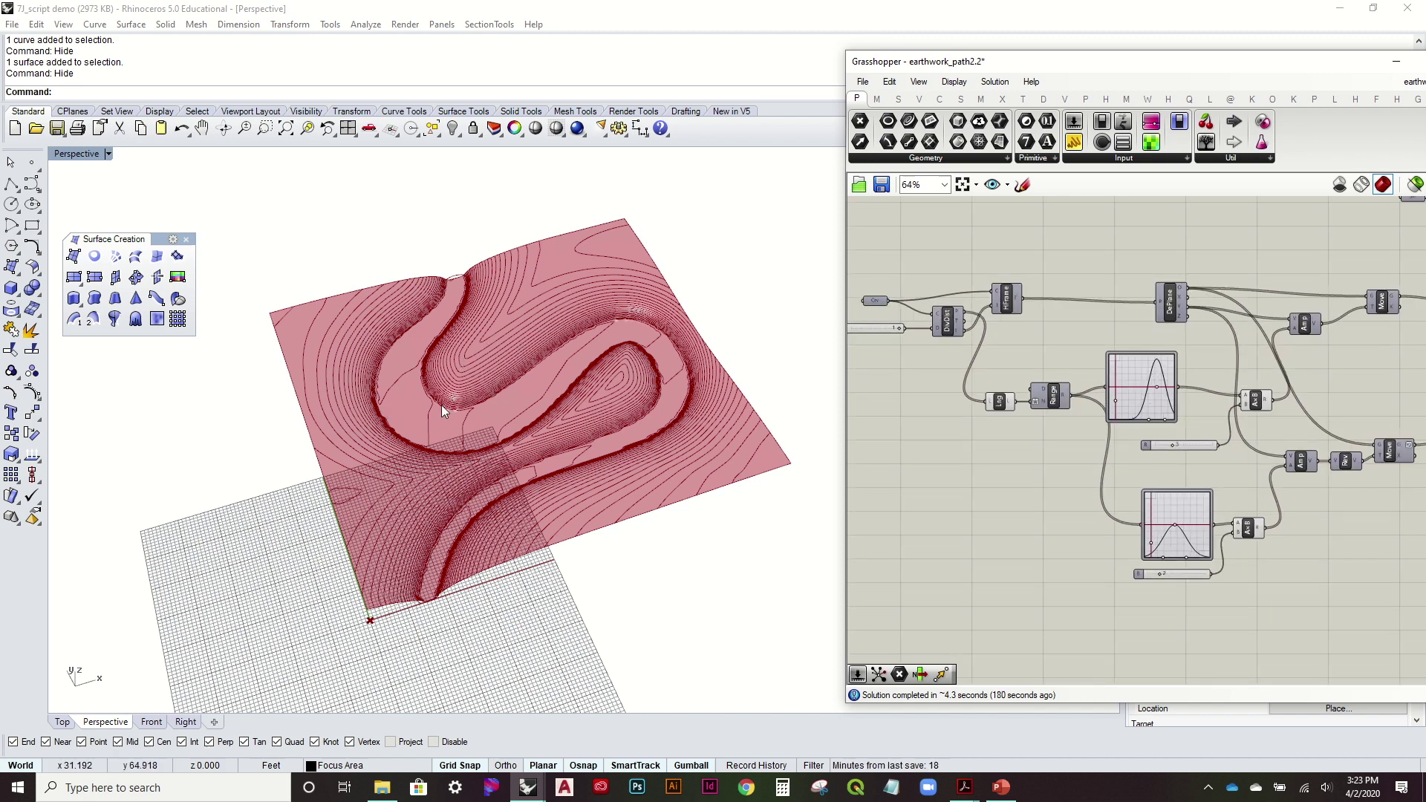
scroll(1188, 401, "down", 2)
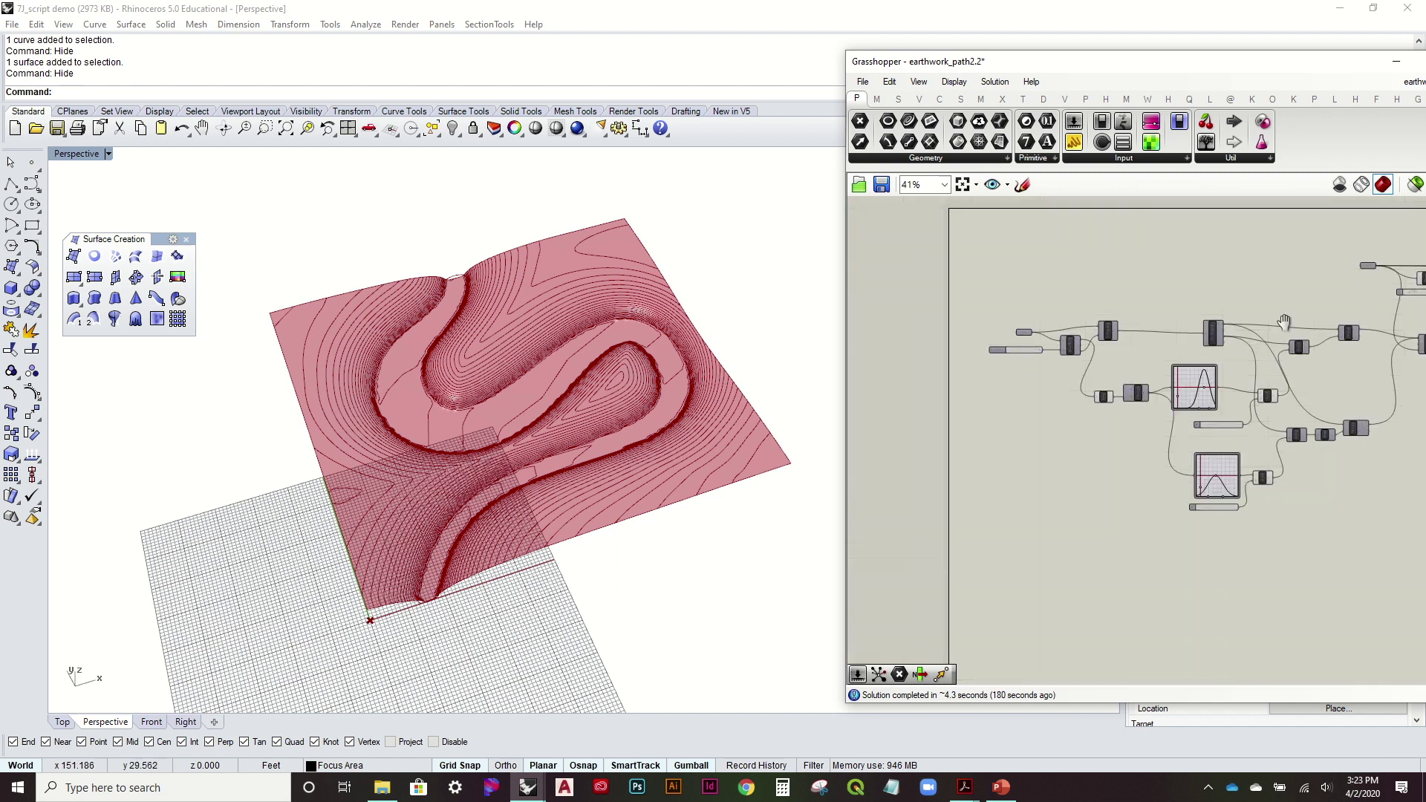
scroll(1129, 402, "up", 2)
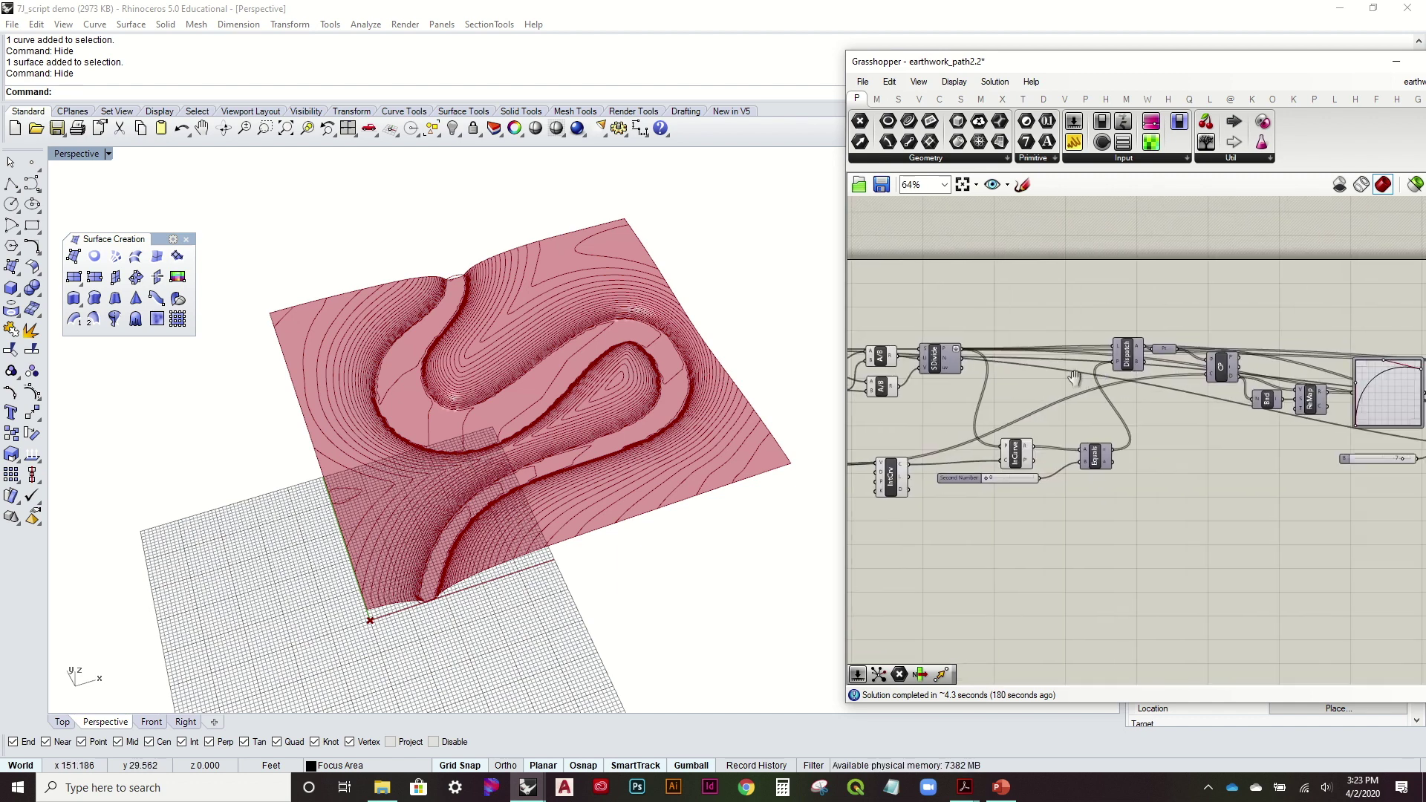
right_click_drag(1124, 381, 1111, 388)
right_click_drag(989, 386, 901, 406)
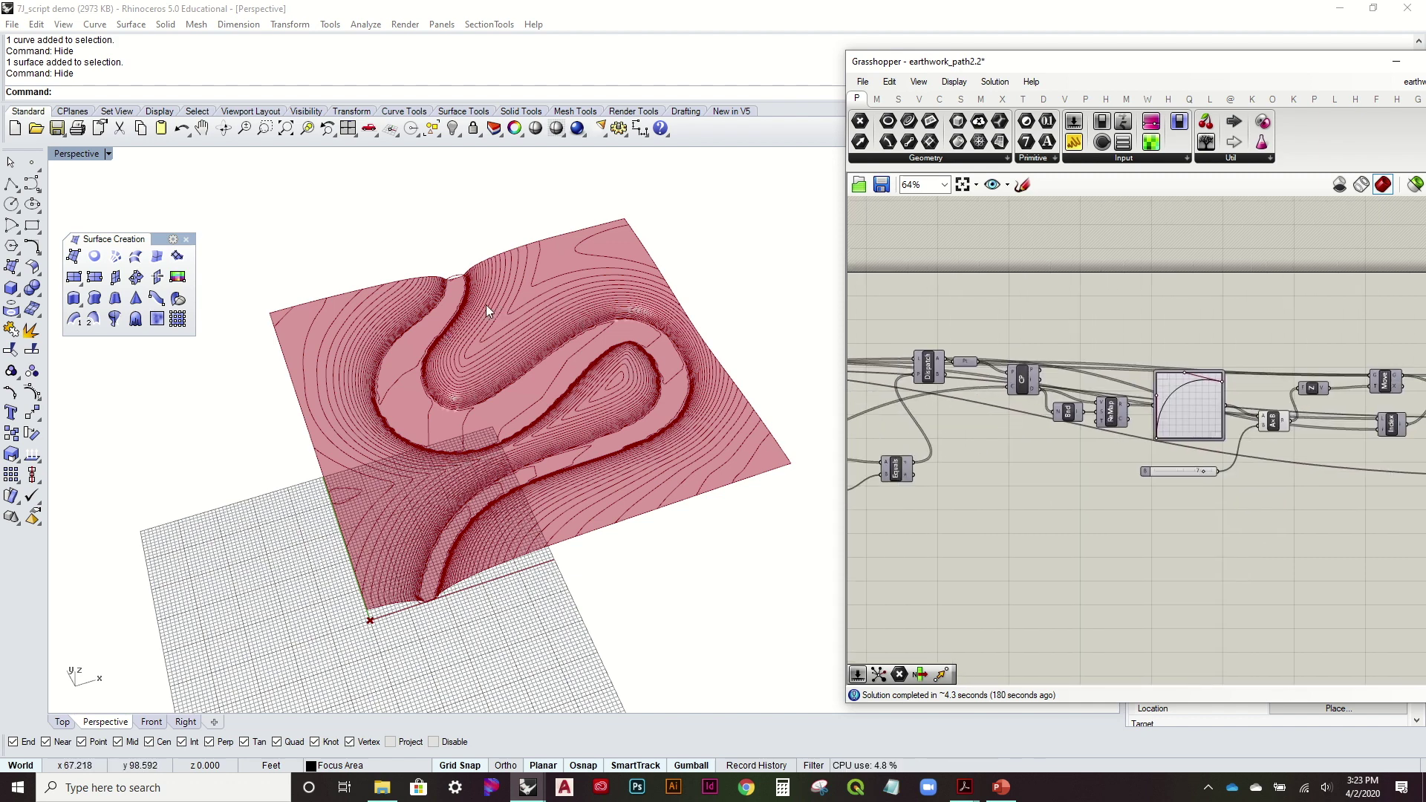
right_click_drag(1116, 441, 983, 457)
scroll(1017, 430, "up", 3)
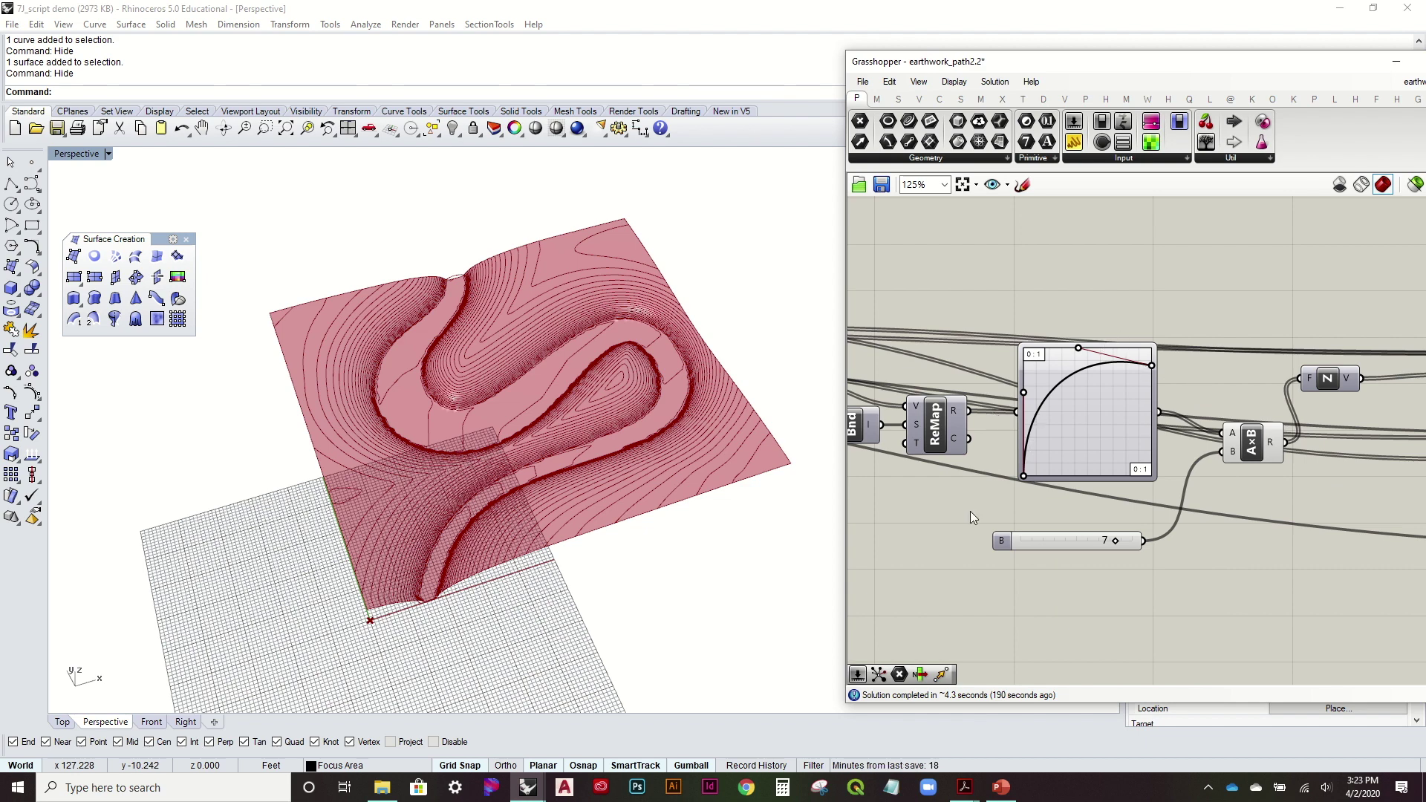
scroll(970, 510, "down", 1)
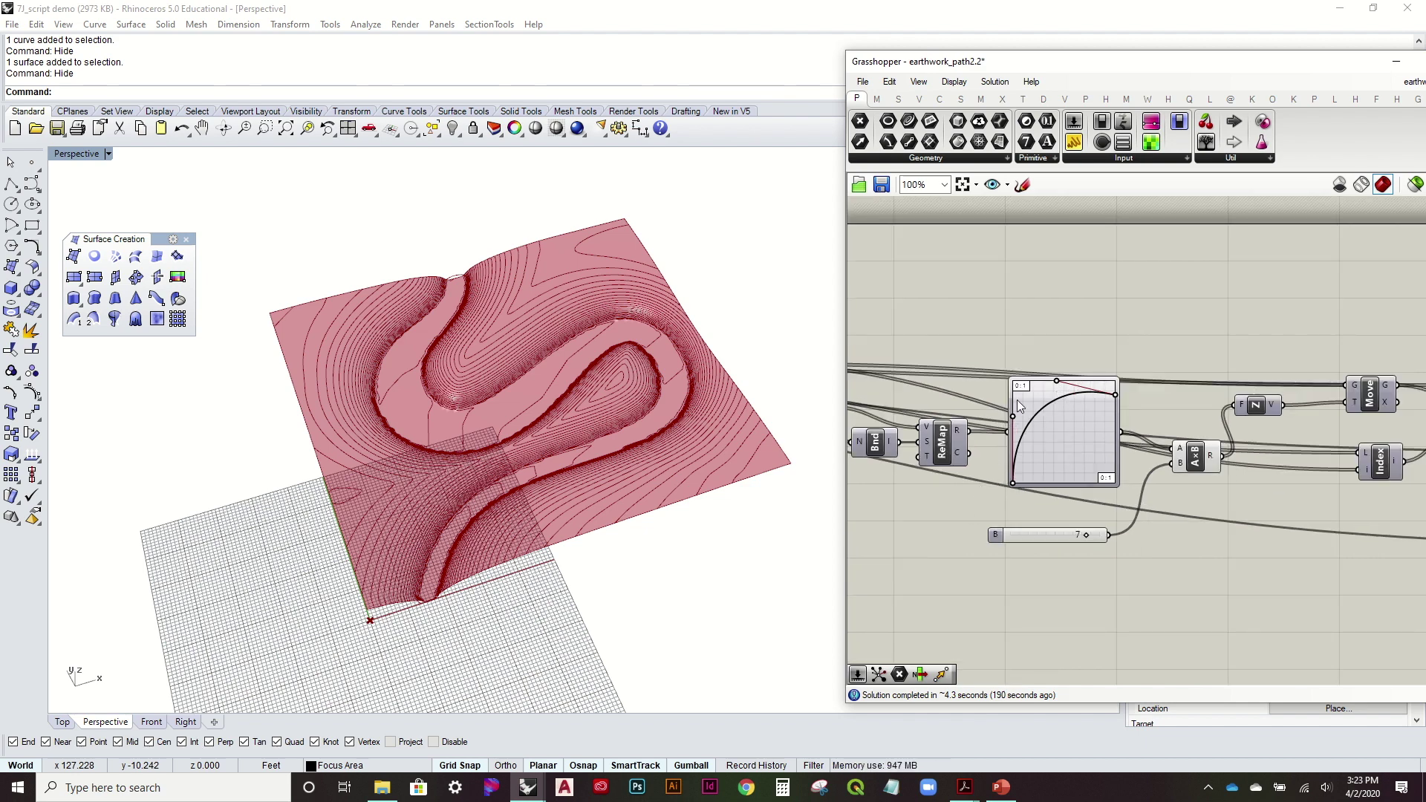
Orbit the terrain to low and top-down views and pan to the final contour components
right_click_drag(704, 464, 663, 455)
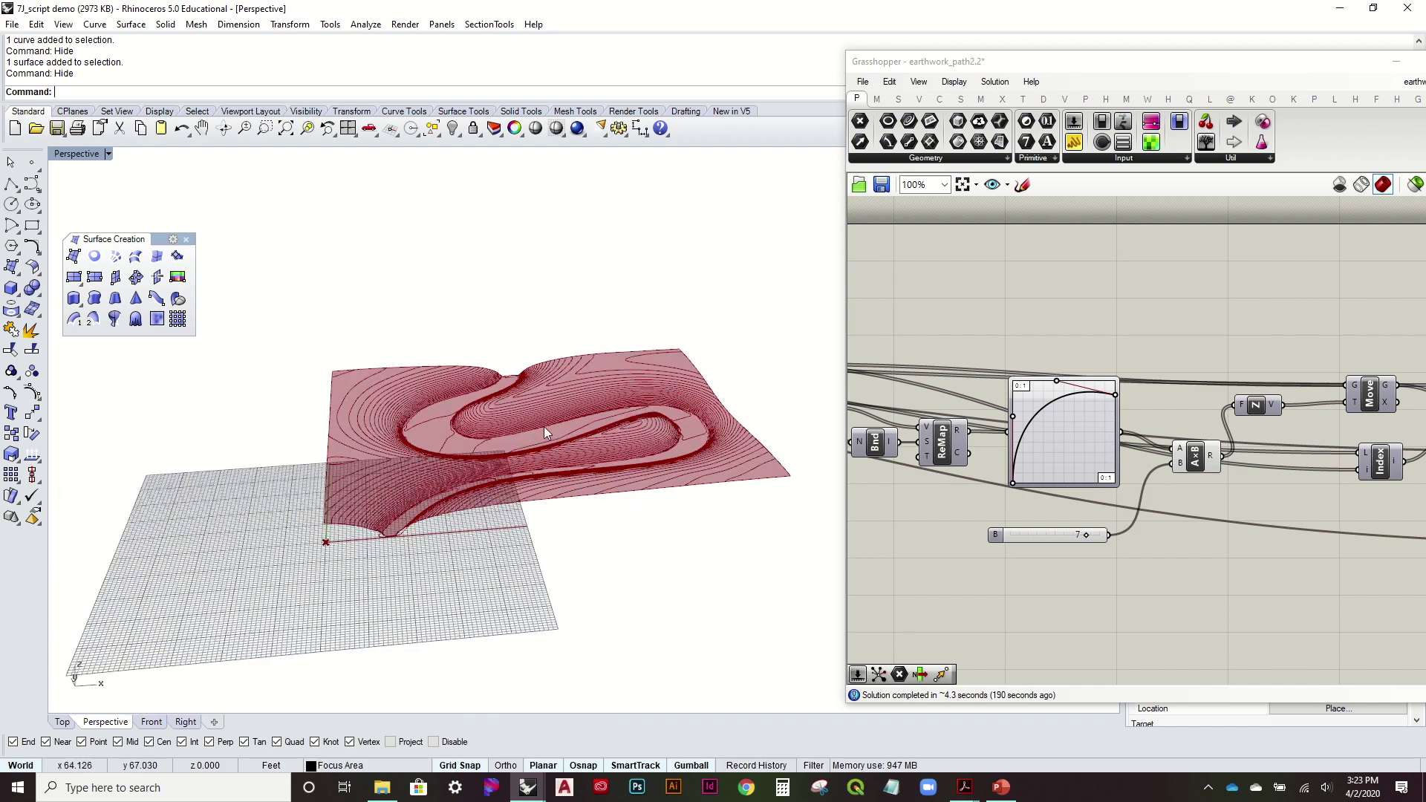
scroll(543, 426, "up", 5)
mouse_move(542, 426)
right_mouse_down()
mouse_move(542, 392)
mouse_move(545, 445)
right_mouse_up()
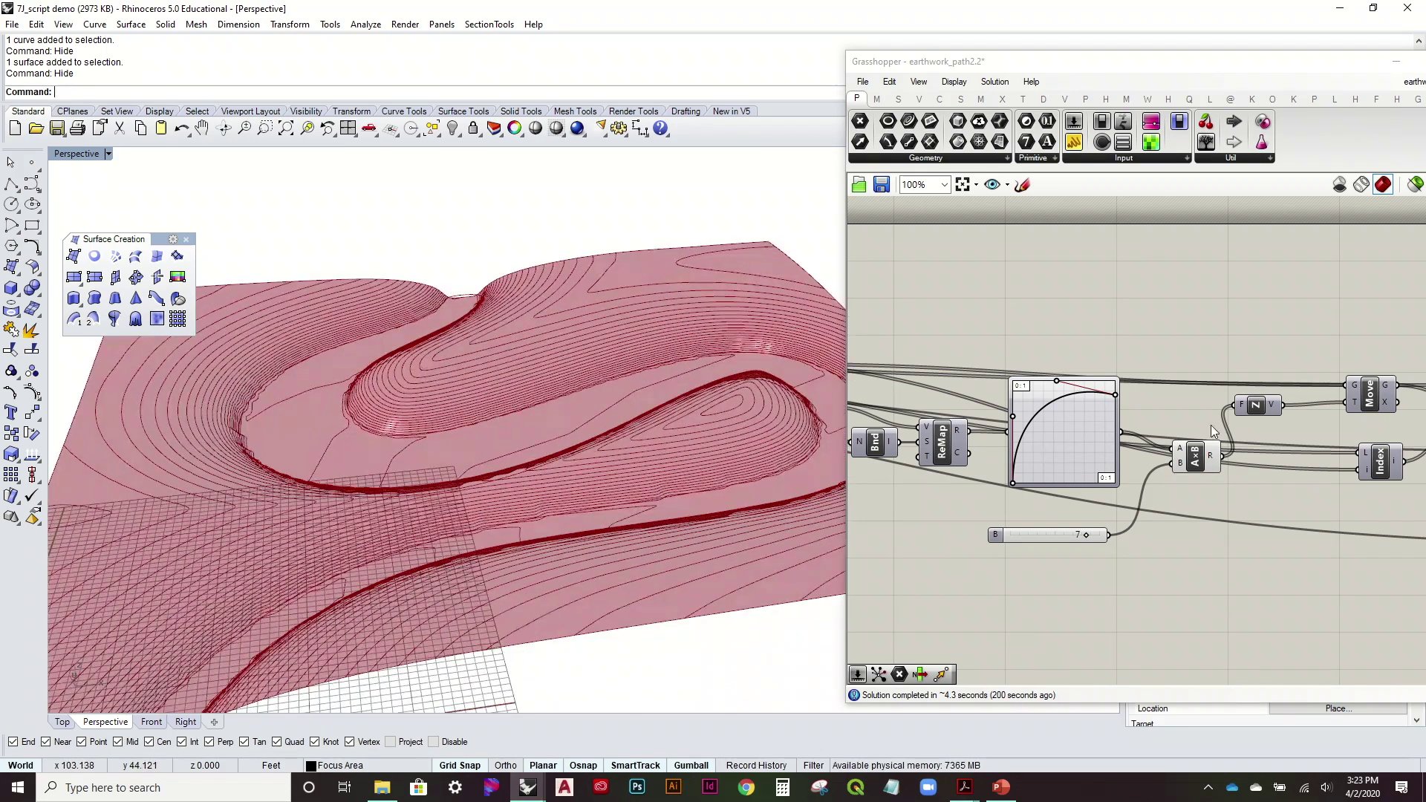
scroll(1212, 417, "down", 2)
right_click_drag(1275, 419, 979, 421)
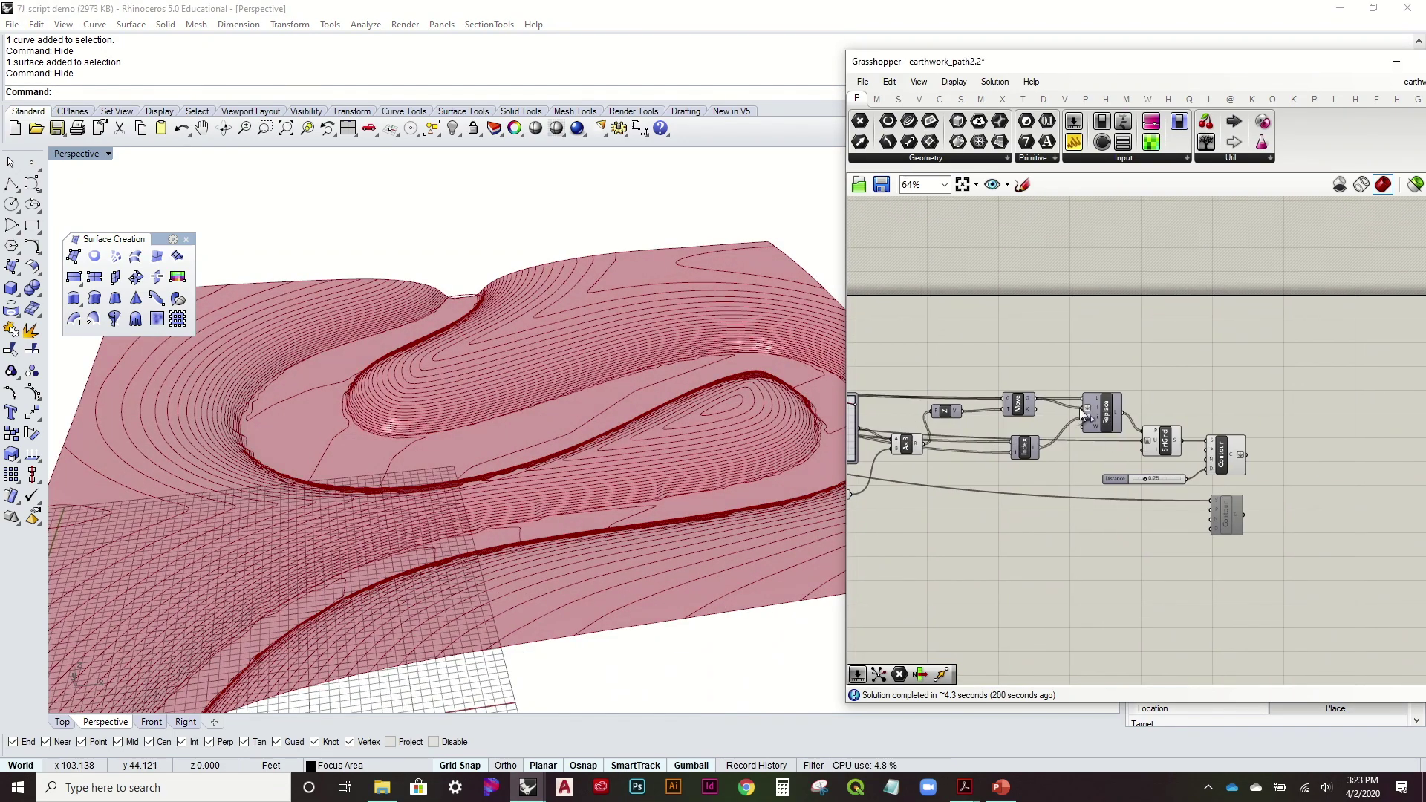
scroll(536, 546, "up", 5)
scroll(539, 542, "down", 5)
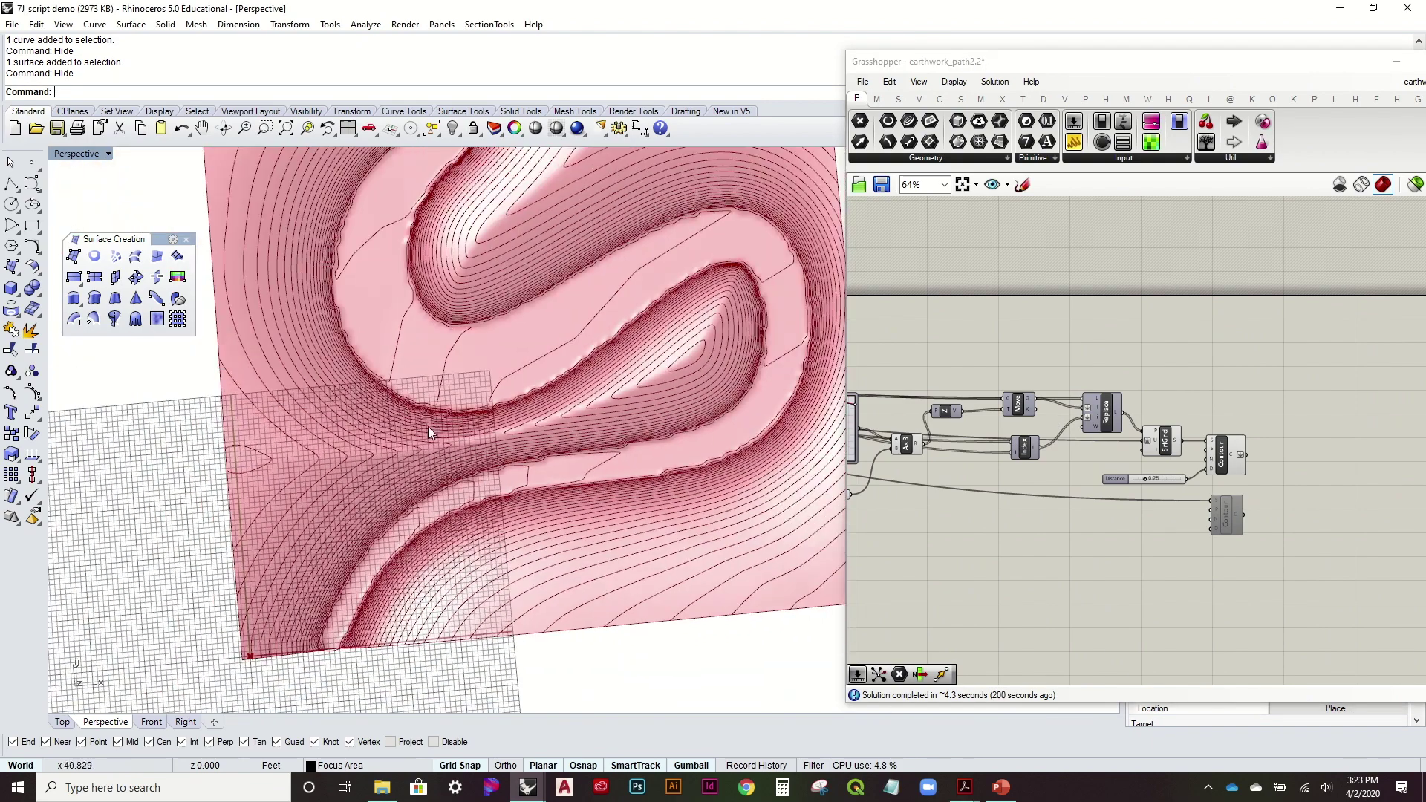
right_click_drag(634, 322, 670, 379)
scroll(720, 376, "up", 8)
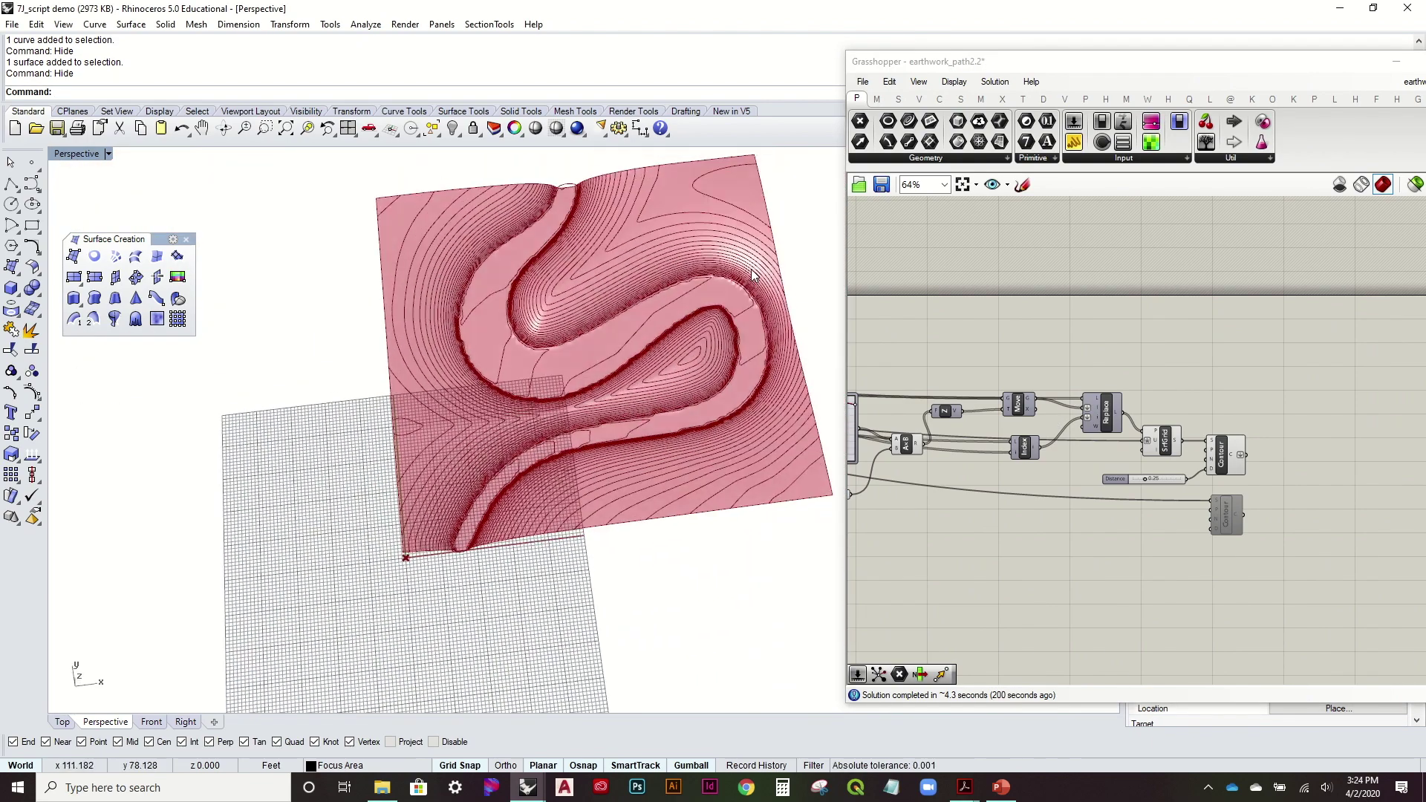
scroll(720, 376, "down", 10)
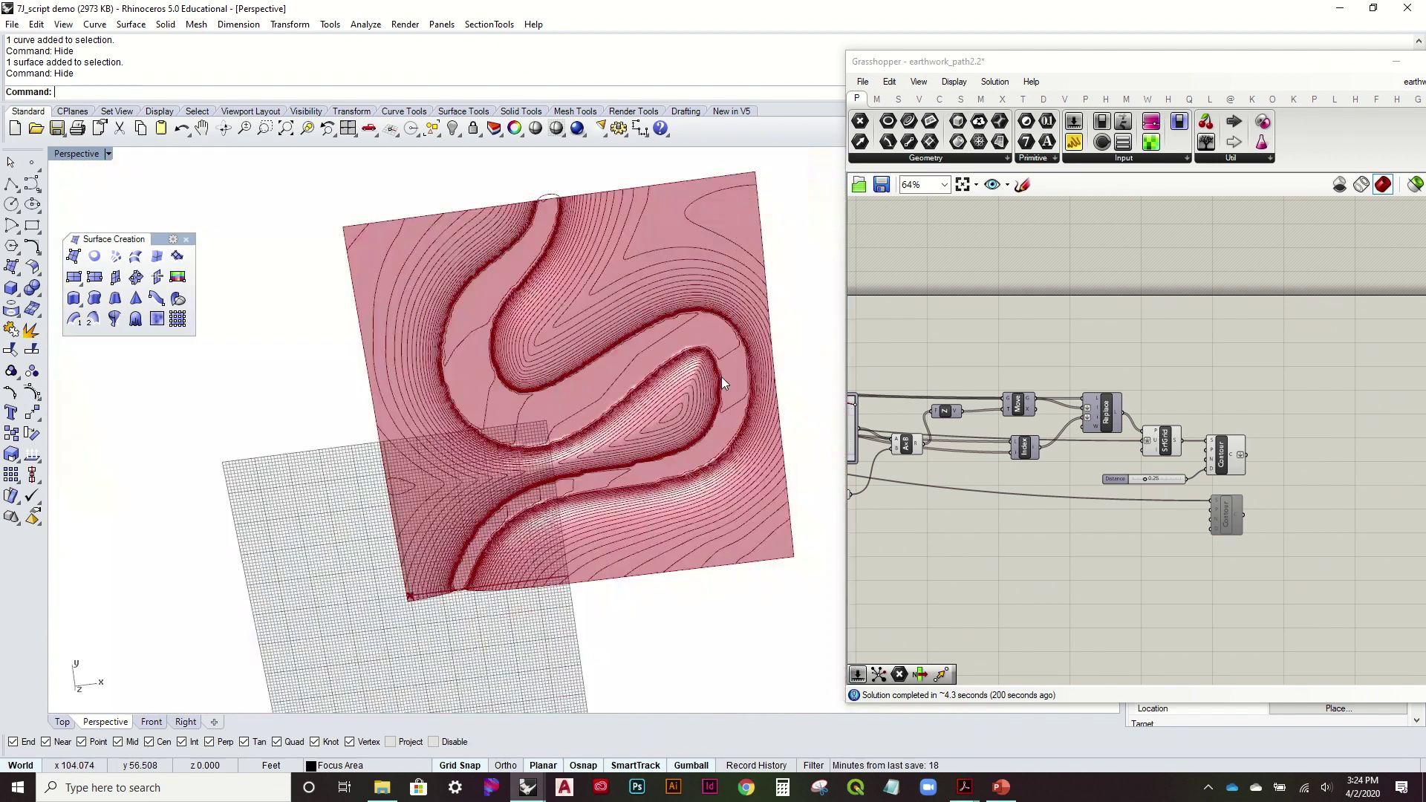
right_click_drag(720, 377, 667, 386)
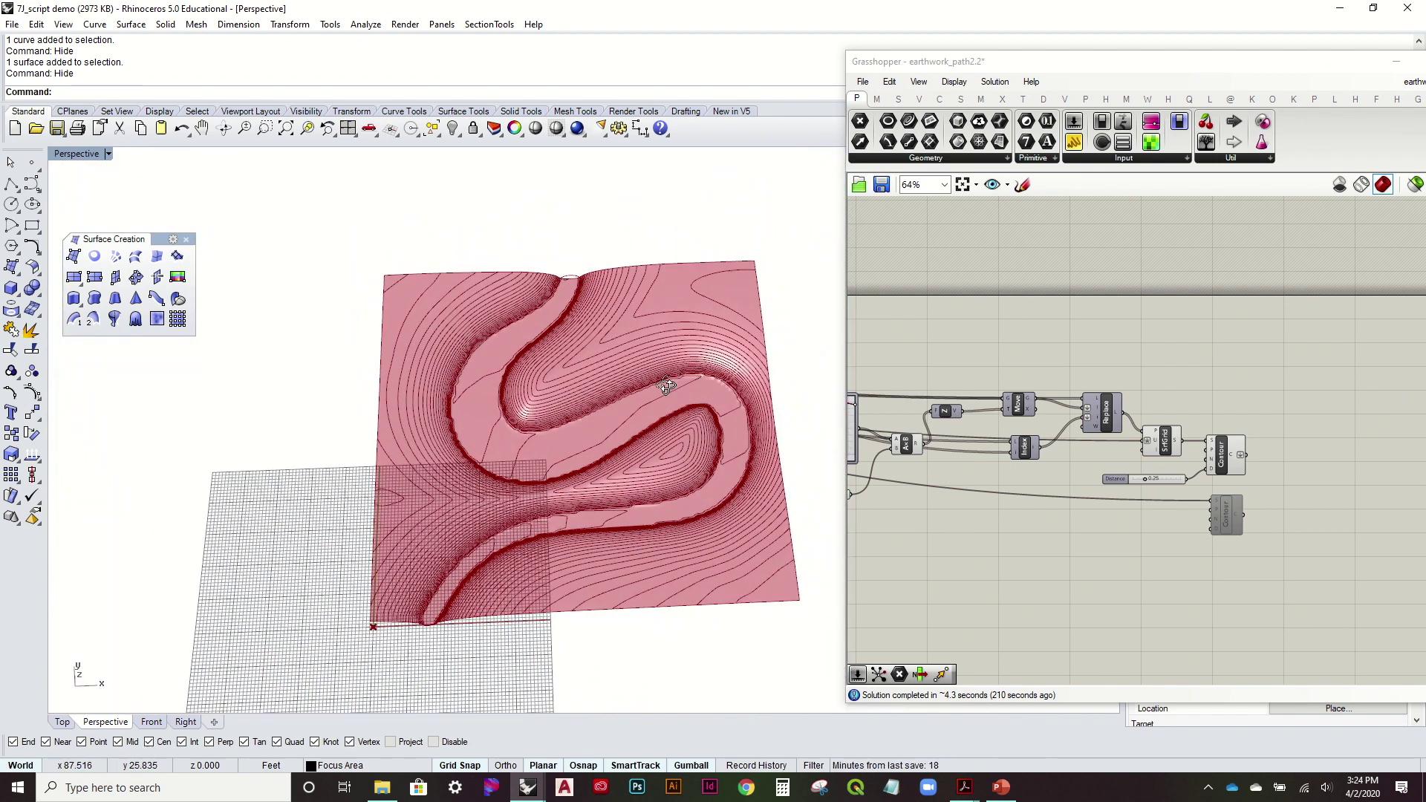
Bring the Grasshopper window fully on screen and switch to the topography_slope definition
left_click(1236, 362)
left_click_drag(1331, 69, 1255, 65)
left_click(795, 79)
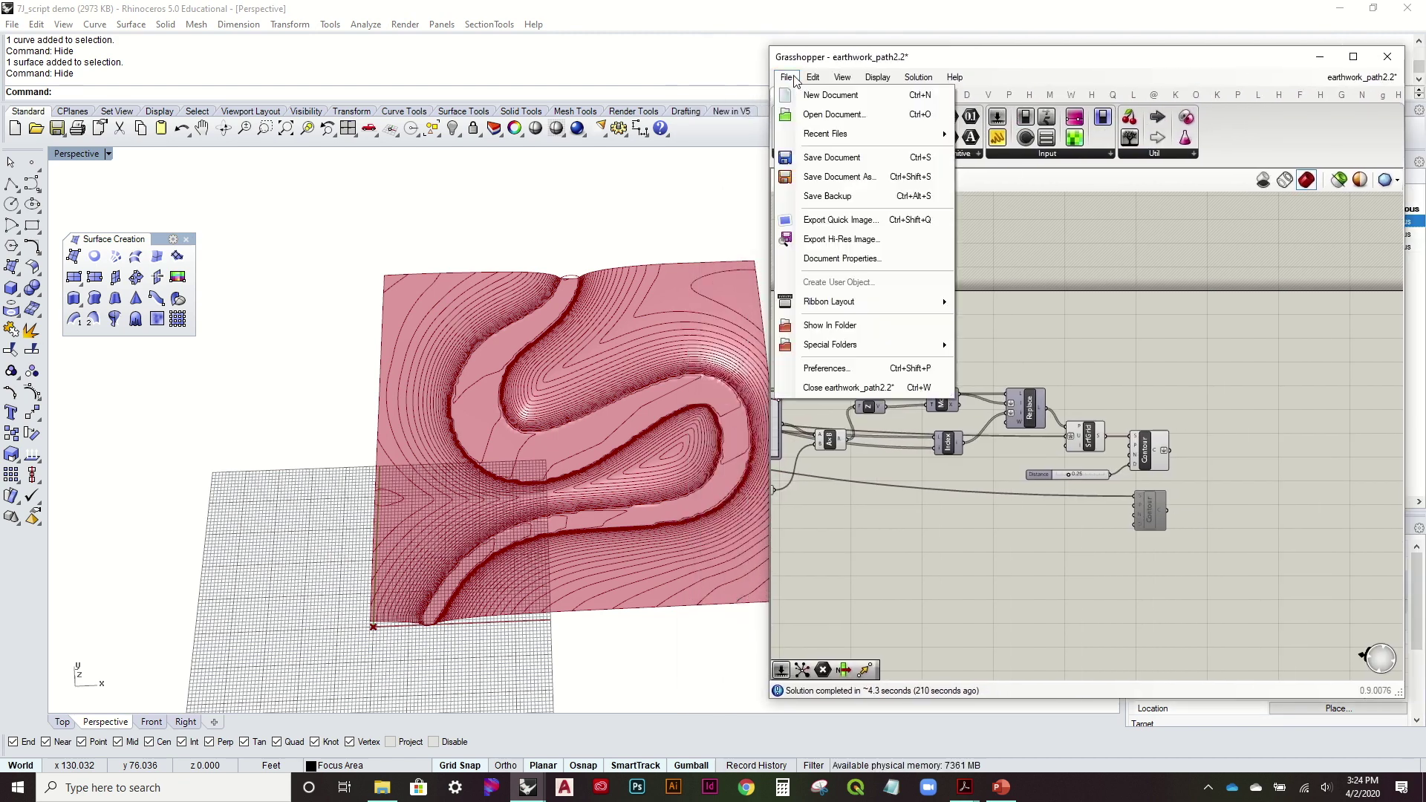
left_click(794, 78)
left_click(794, 80)
left_click(794, 80)
left_click(1361, 77)
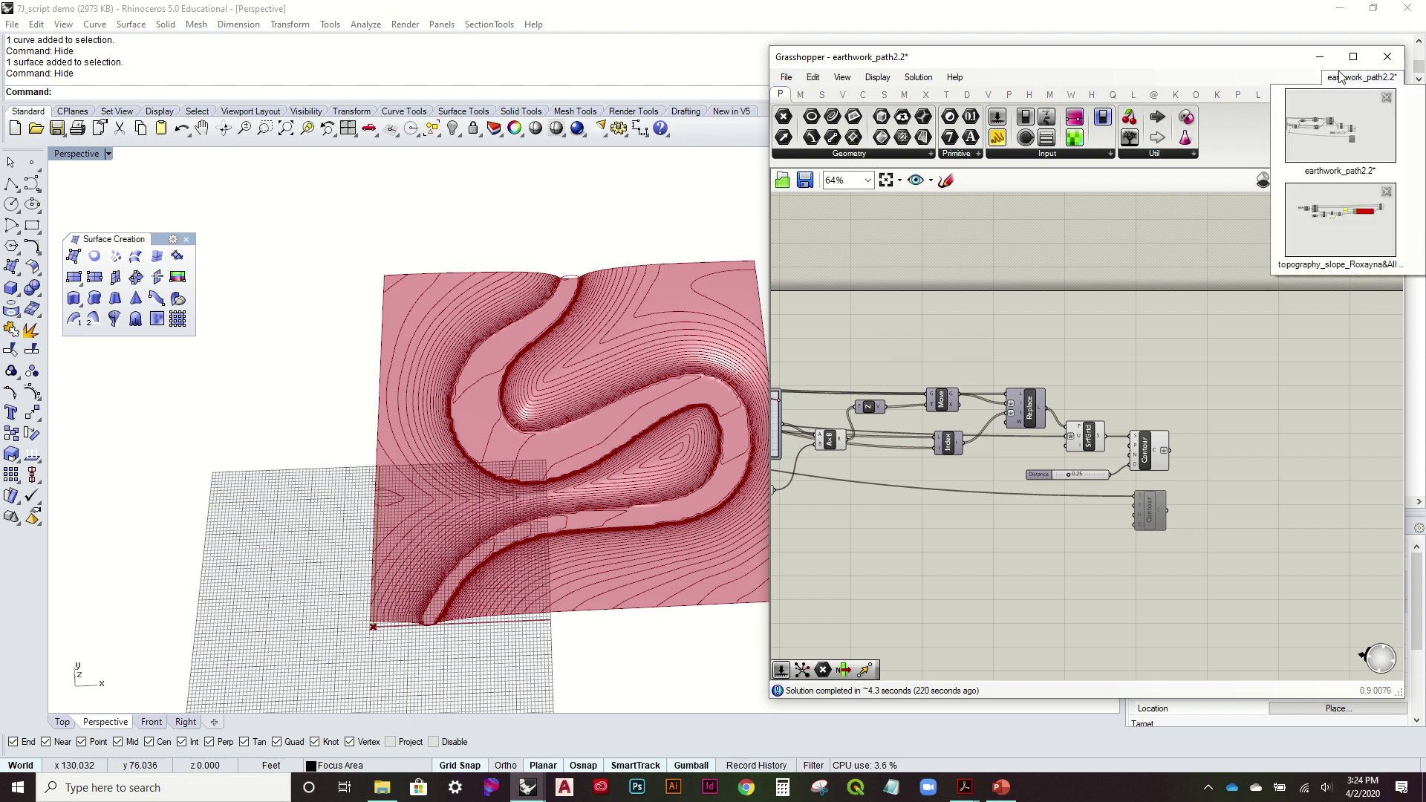
left_click(1339, 220)
right_click_drag(592, 481, 674, 469)
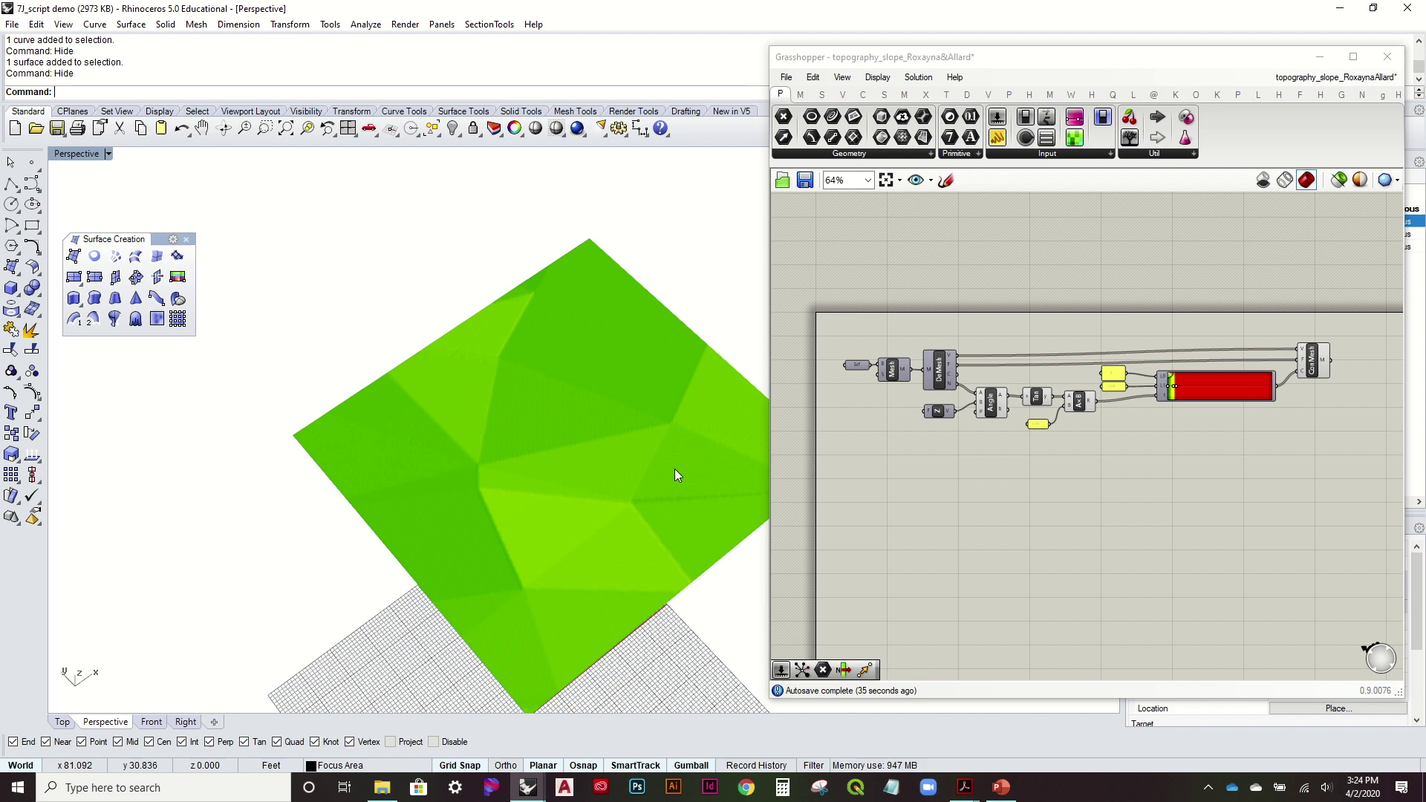
Nudge the Gradient component left and make the 0 value panel shorter
right_click_drag(587, 529, 556, 520)
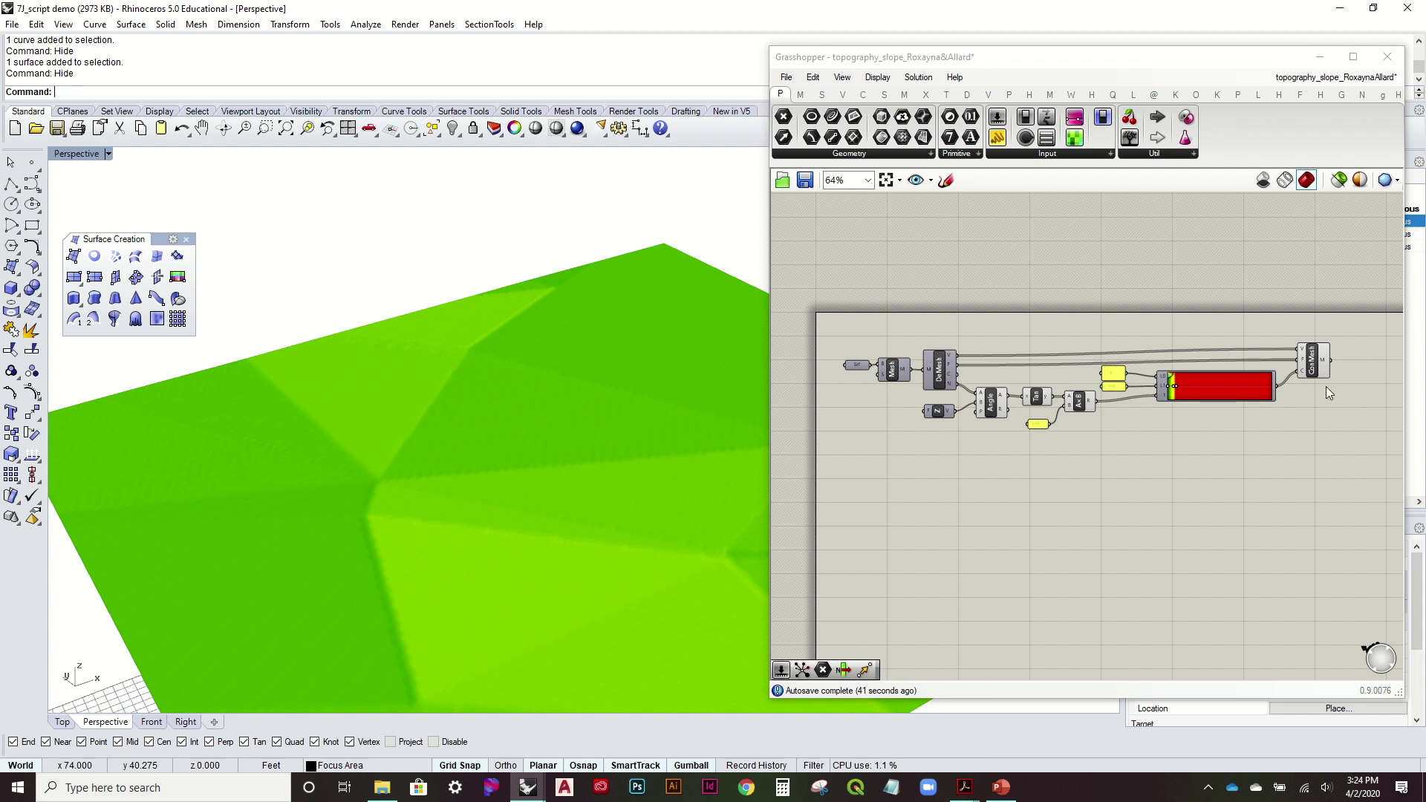
scroll(1322, 386, "up", 3)
left_click_drag(1198, 382, 1160, 385)
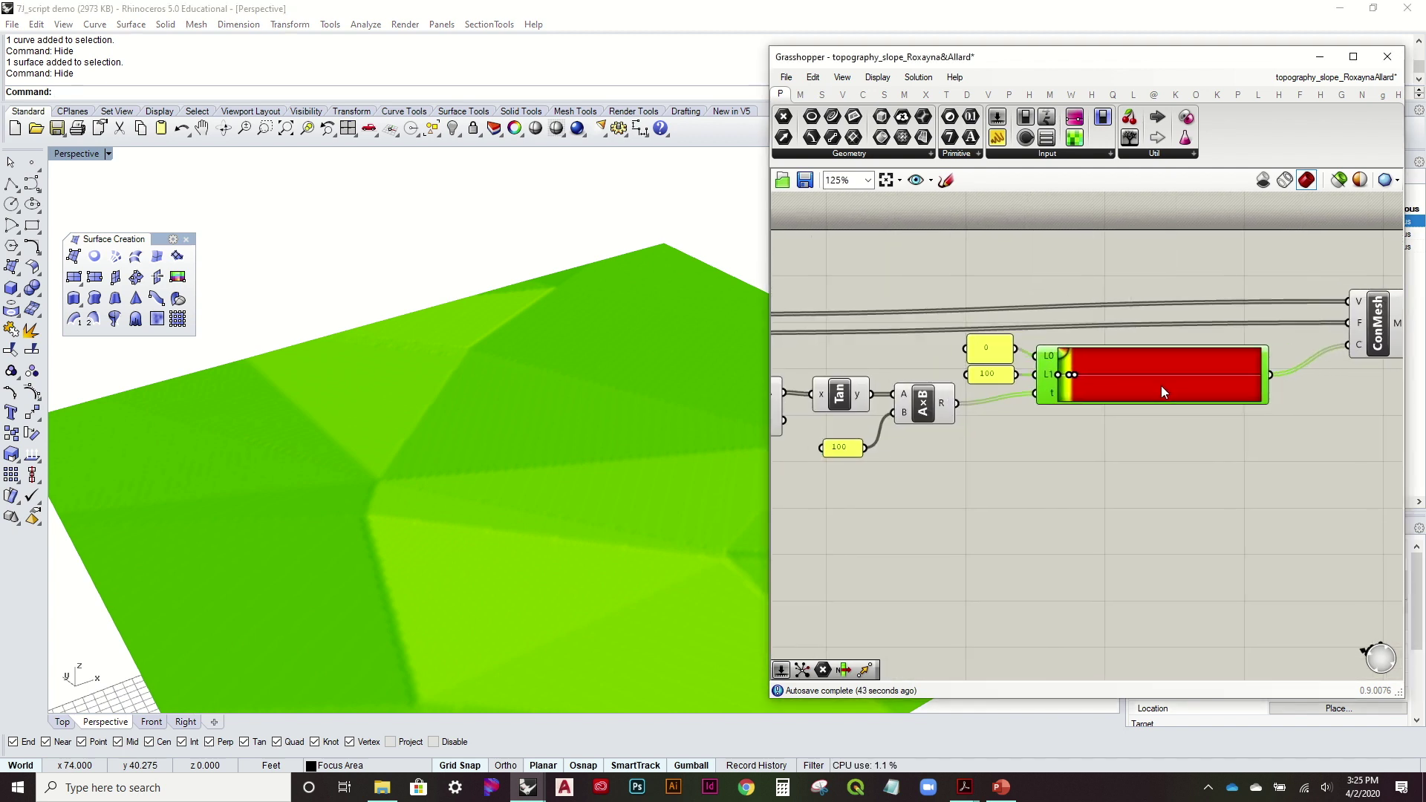
scroll(982, 356, "up", 2)
left_click(981, 355)
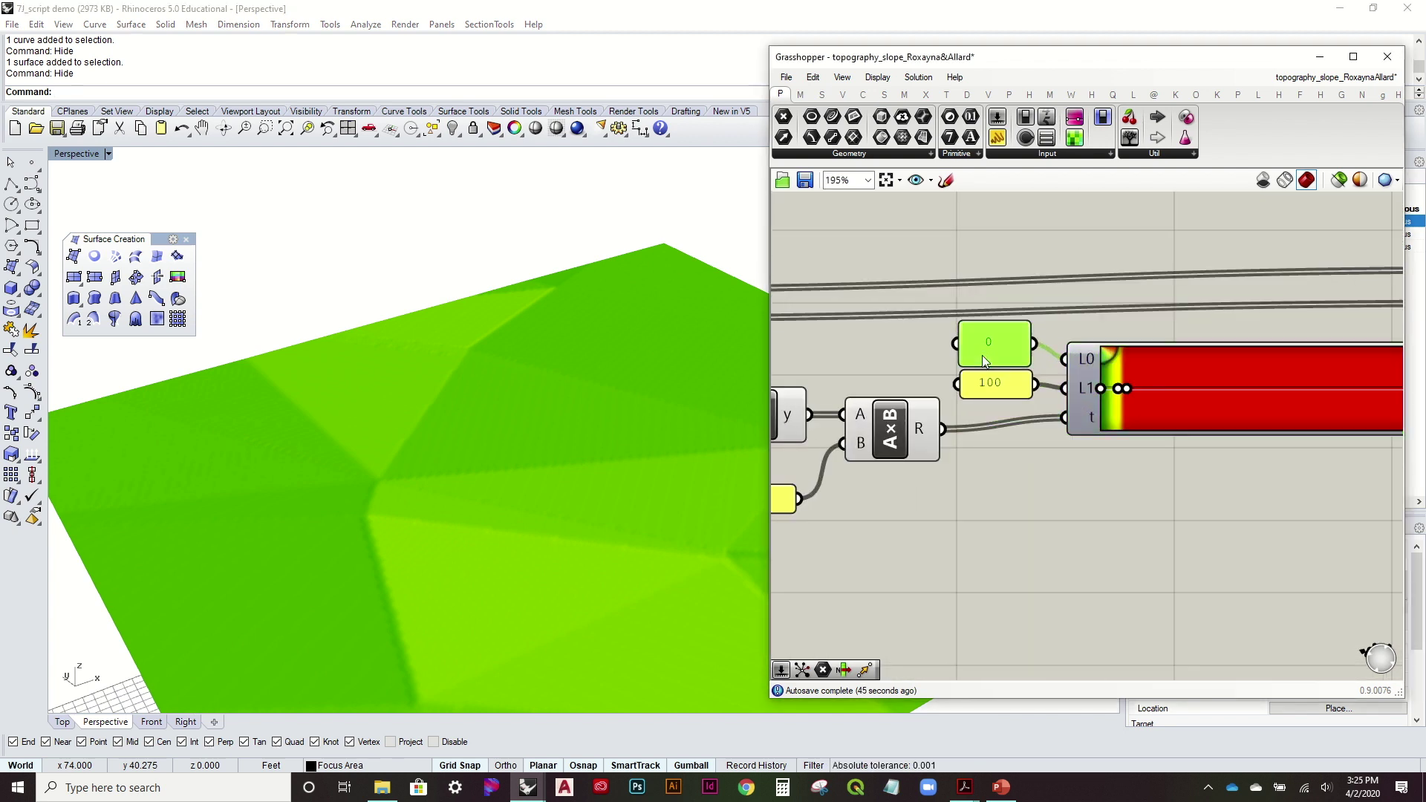
left_click_drag(989, 320, 989, 335)
scroll(1088, 282, "down", 3)
Turn off the ConMesh preview and select the Srf parameter to preview the flat input surface
left_click(1300, 355)
left_click(1302, 375)
scroll(1177, 386, "down", 2)
right_click_drag(804, 368, 934, 359)
scroll(934, 357, "up", 3)
left_click(926, 355)
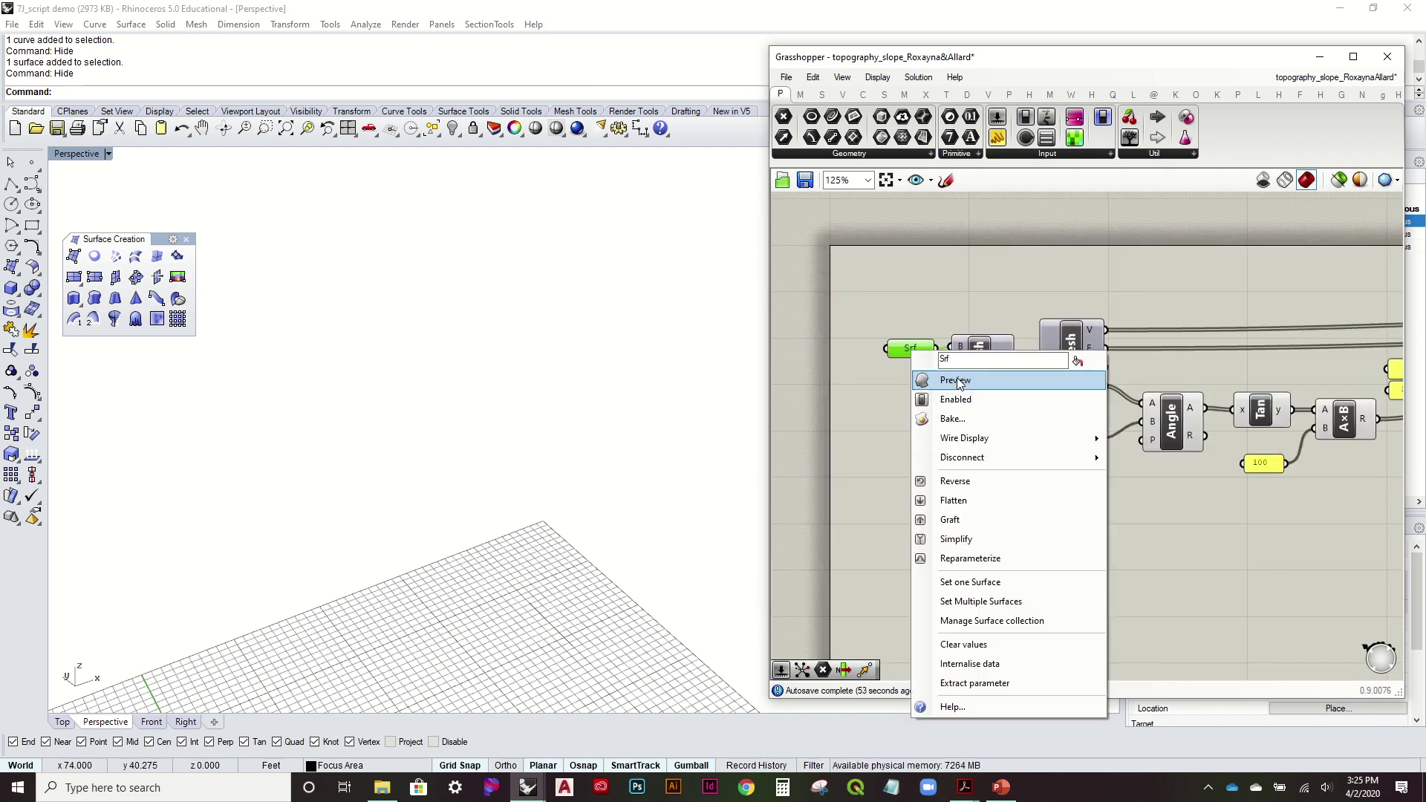
right_click_drag(582, 475, 596, 551)
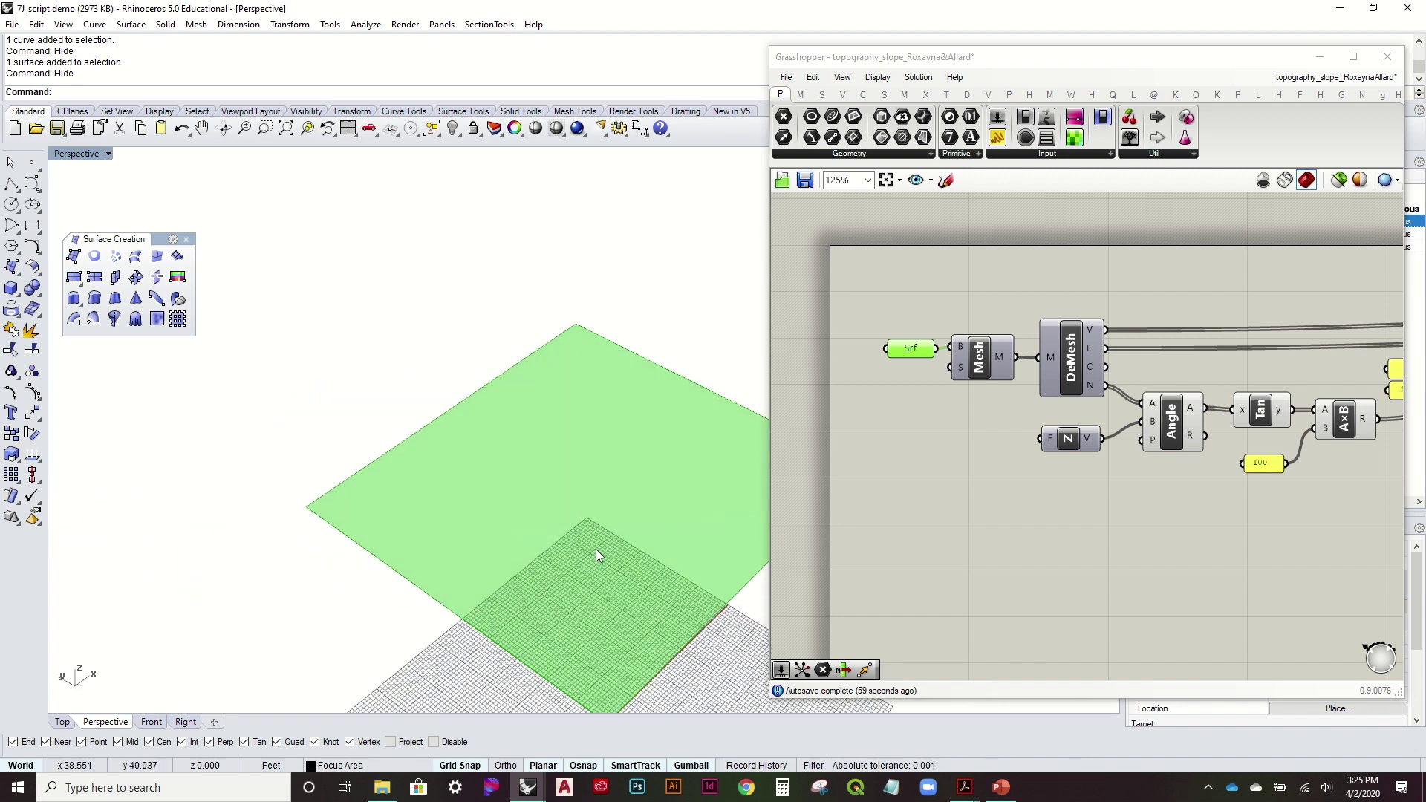
right_click_drag(723, 451, 616, 468)
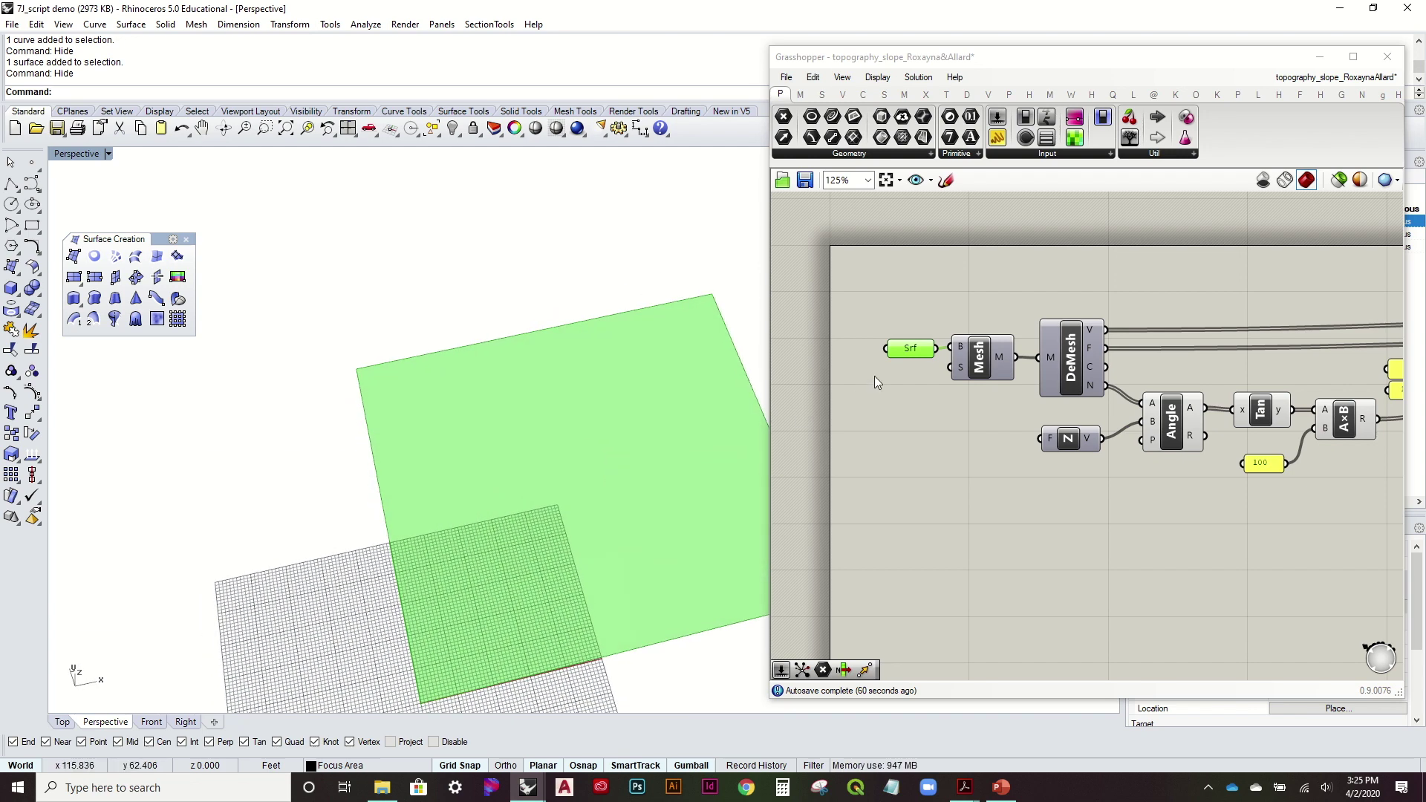
Untick Preview on Srf and tick Preview on ConMesh to show the coloured mesh
right_click(912, 360)
left_click(946, 369)
right_click_drag(1067, 481, 888, 491)
scroll(888, 491, "down", 2)
right_click_drag(1315, 436, 1179, 447)
scroll(1232, 429, "up", 1)
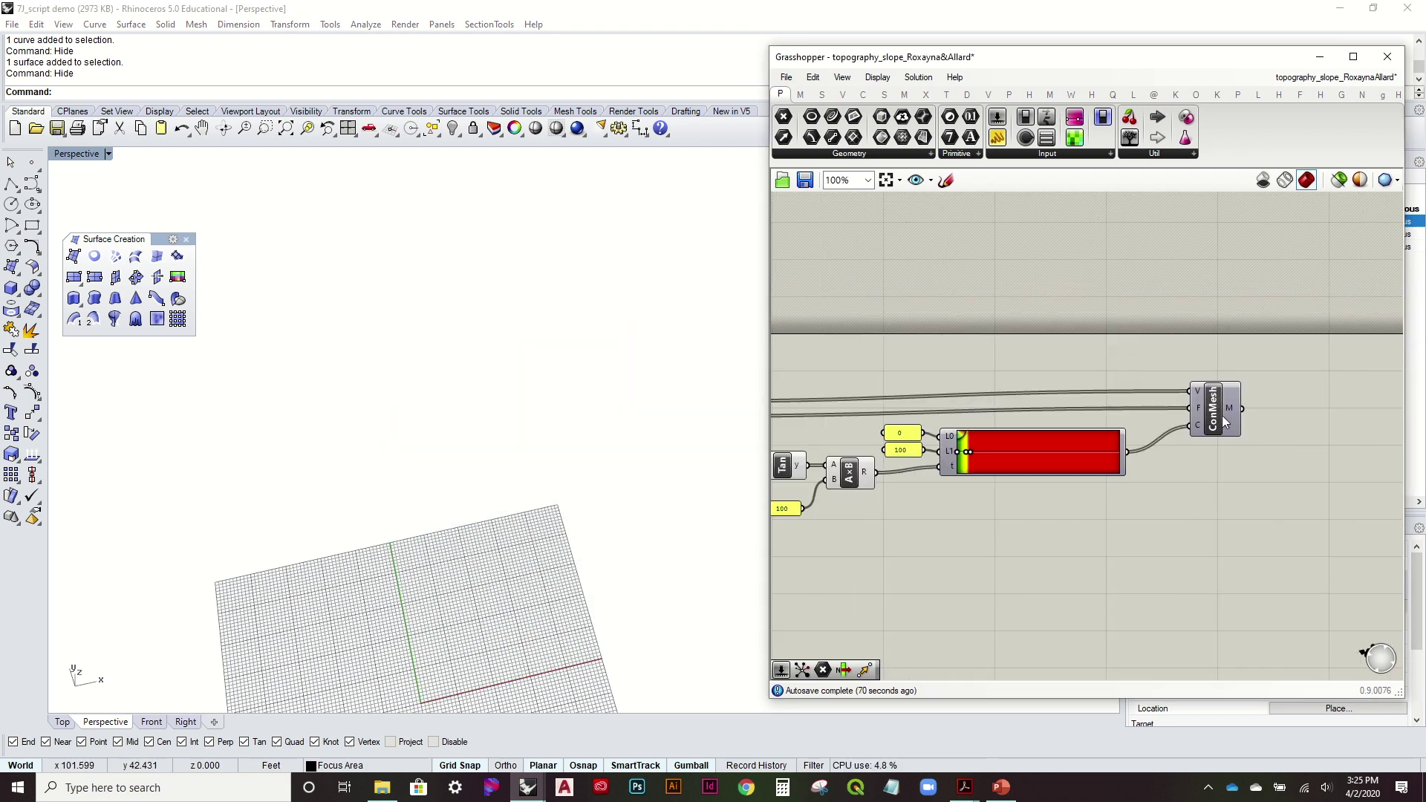
left_click(1223, 421)
right_click(1216, 416)
left_click(1256, 448)
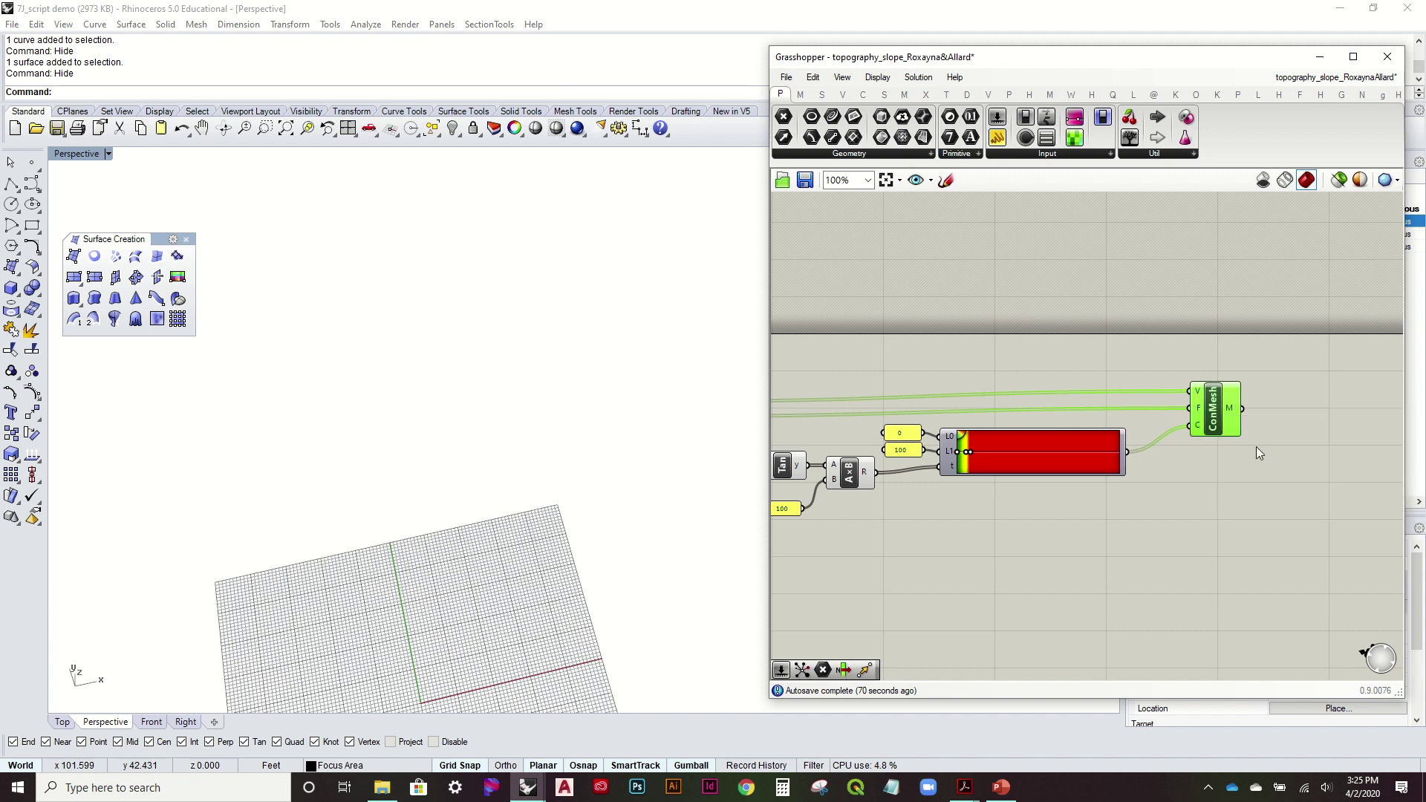
Zoom into the Gradient component and inspect its first colour stop
right_click_drag(665, 542, 650, 482)
scroll(938, 473, "up", 3)
right_click_drag(1037, 488, 1051, 490)
scroll(1210, 407, "up", 1)
scroll(1086, 380, "down", 2)
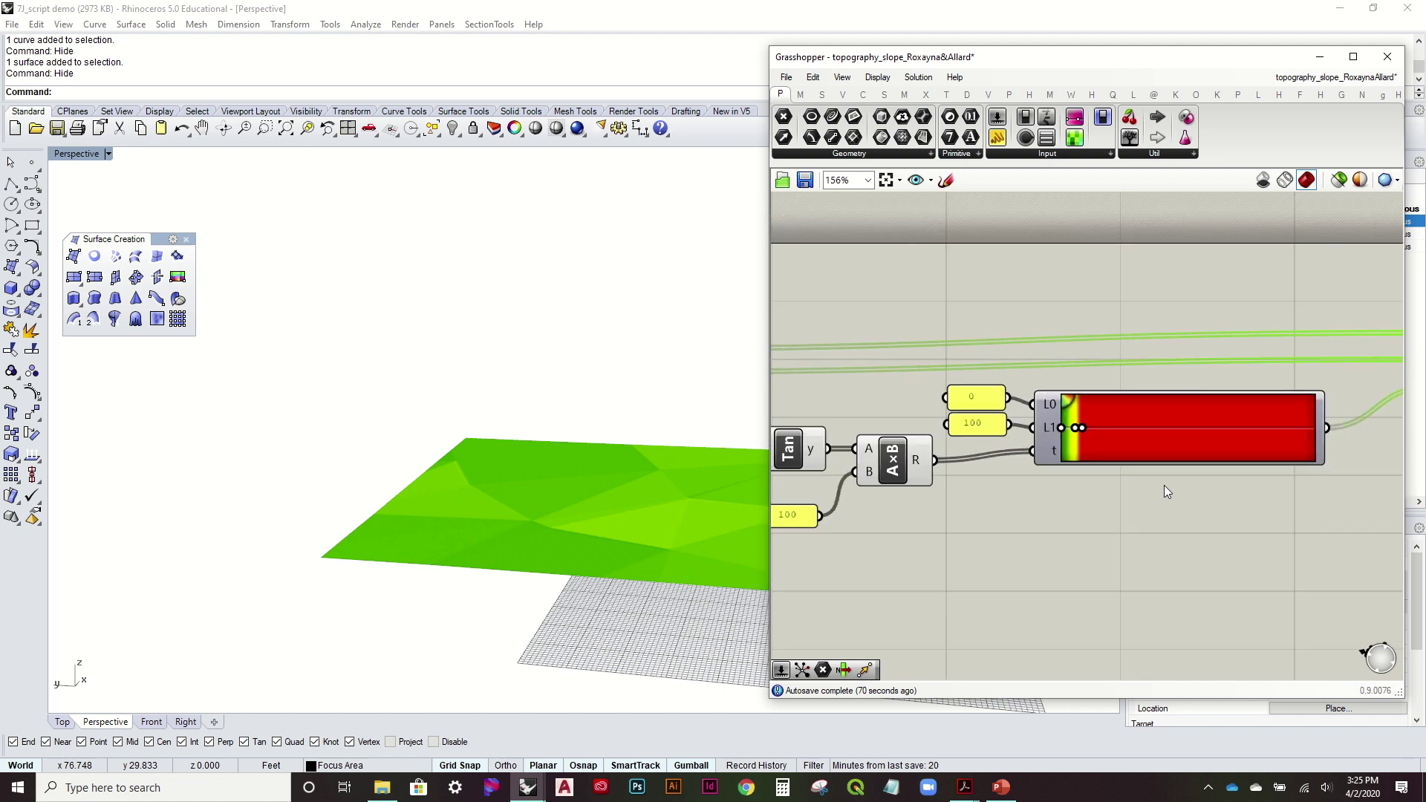
scroll(1101, 427, "up", 4)
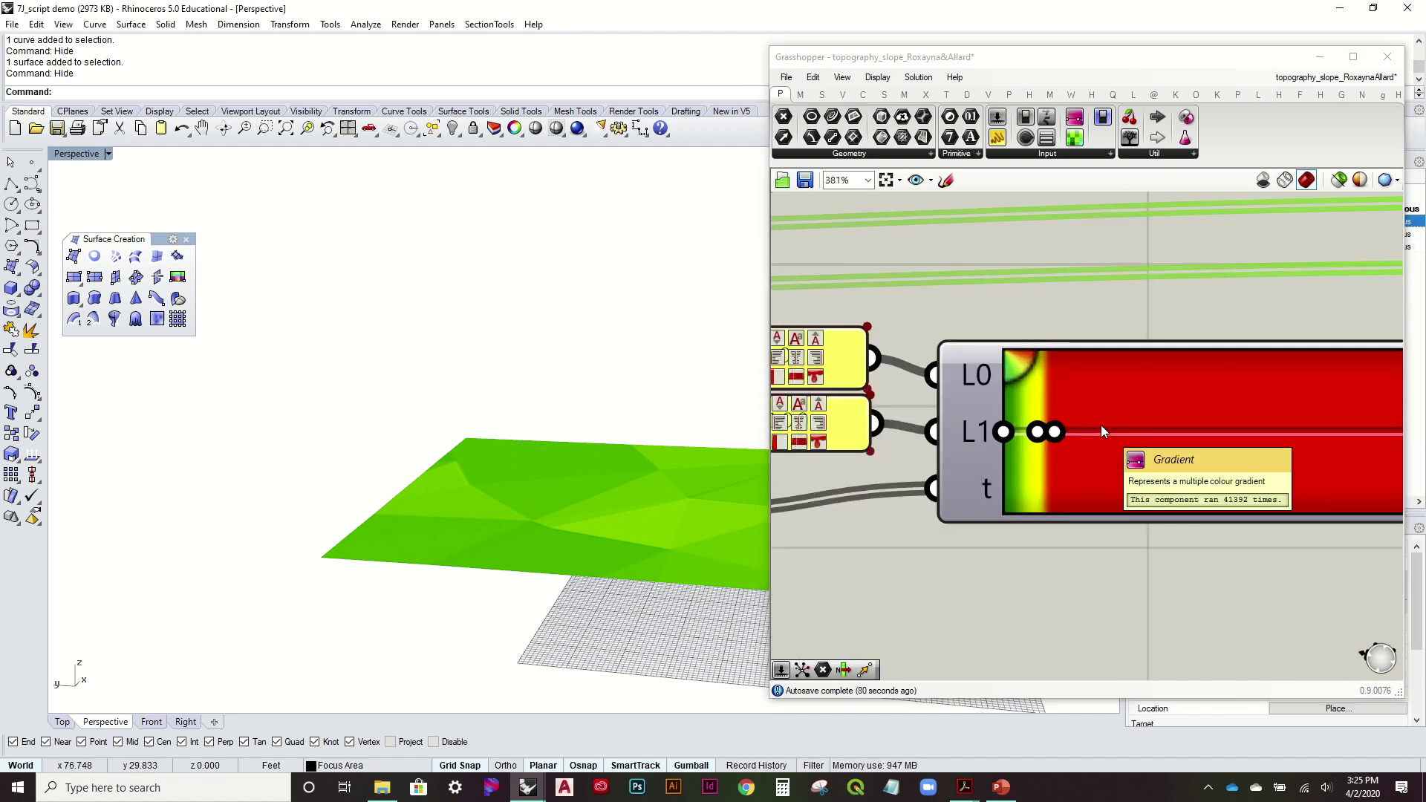
scroll(1001, 425, "up", 4)
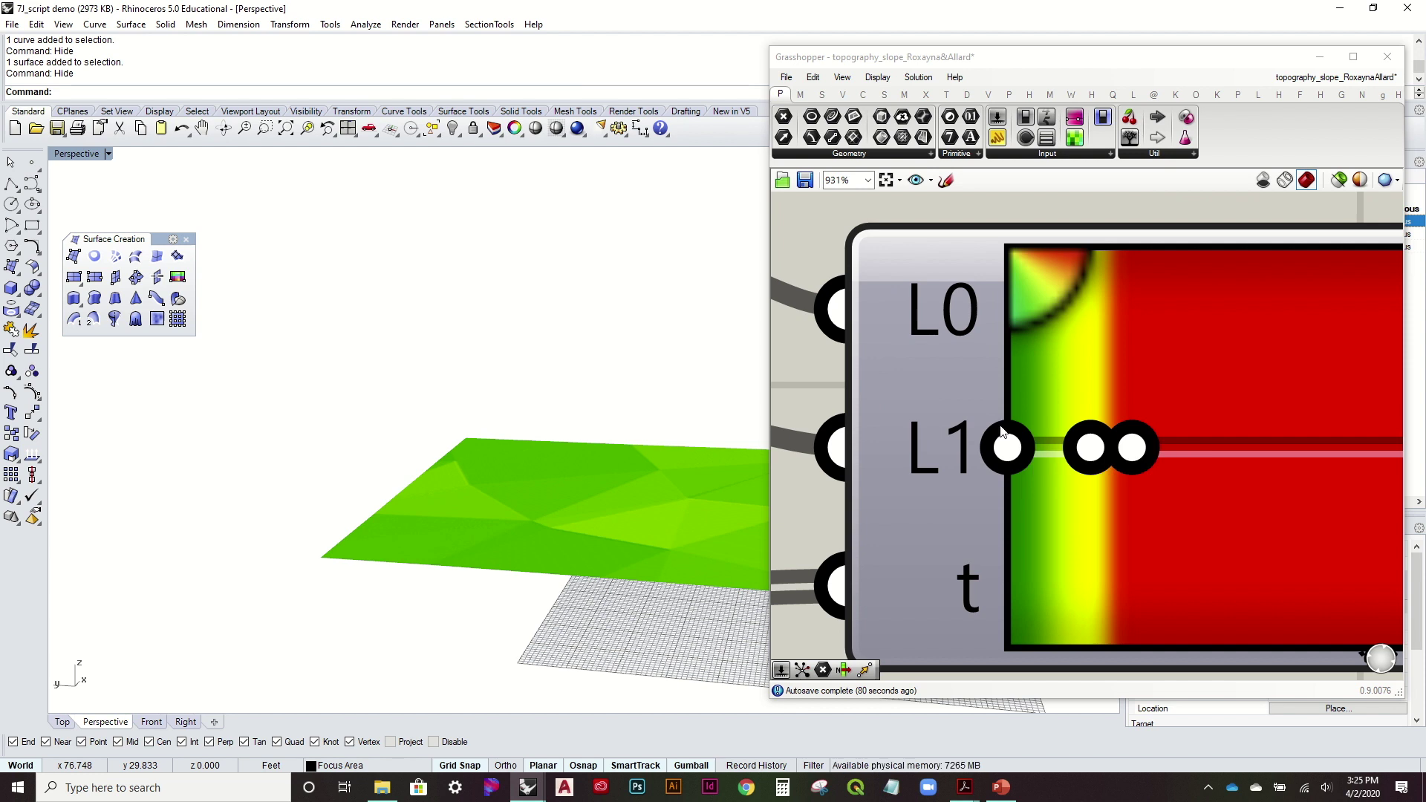
left_click(1006, 459)
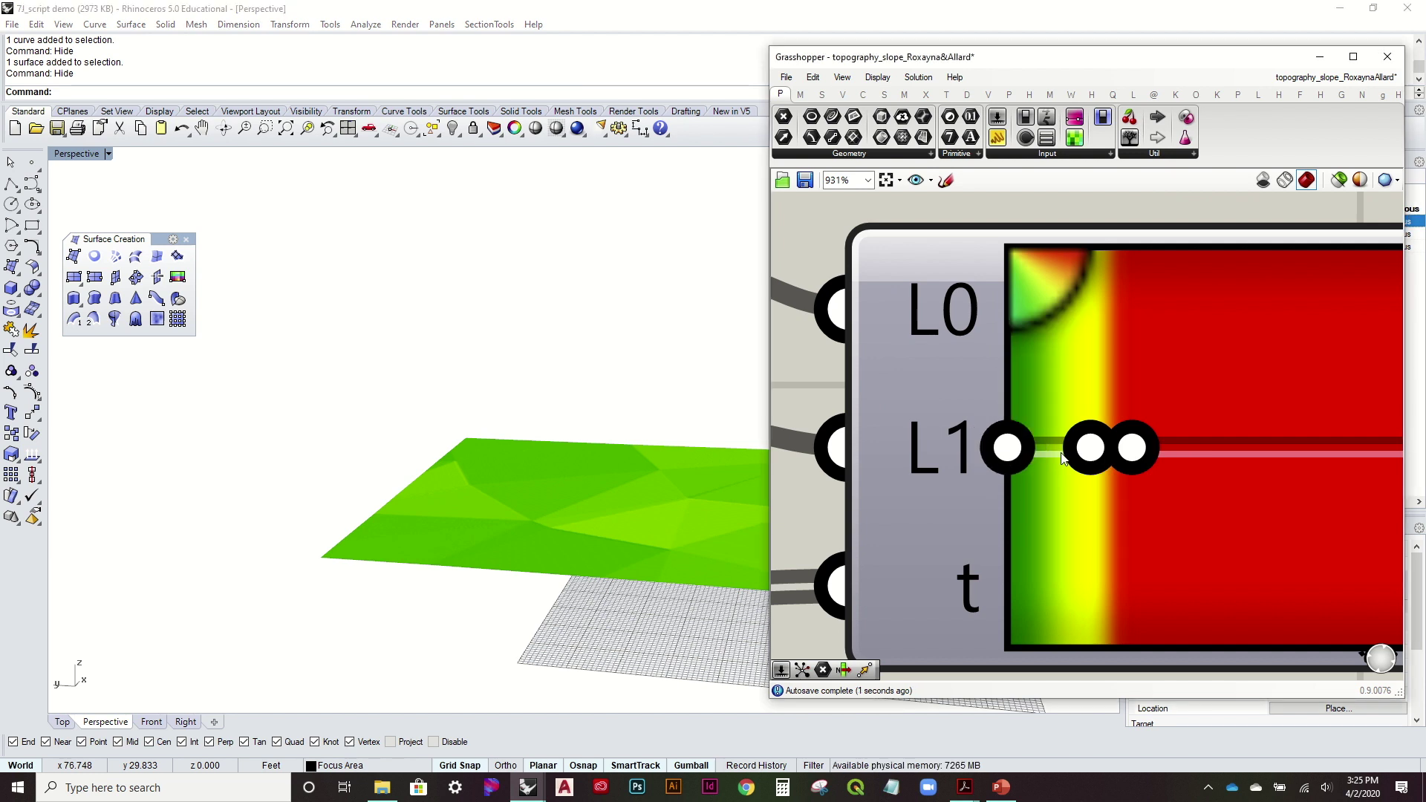
mouse_move(1092, 456)
scroll(444, 492, "down", 3)
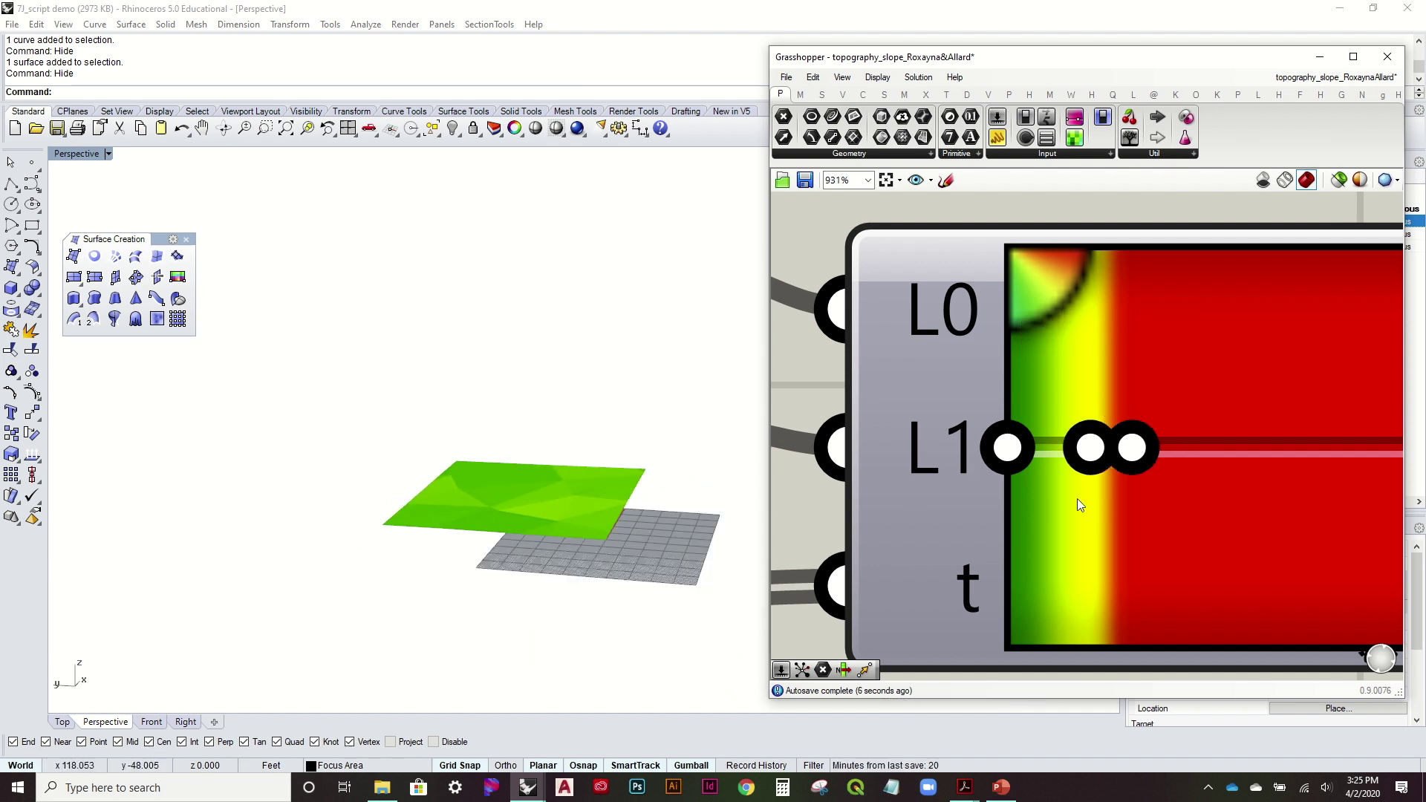
scroll(622, 484, "down", 6)
Orbit the Perspective view around the coloured terrain mesh, from above and lower angles
right_click_drag(483, 475, 481, 530)
scroll(996, 451, "down", 3)
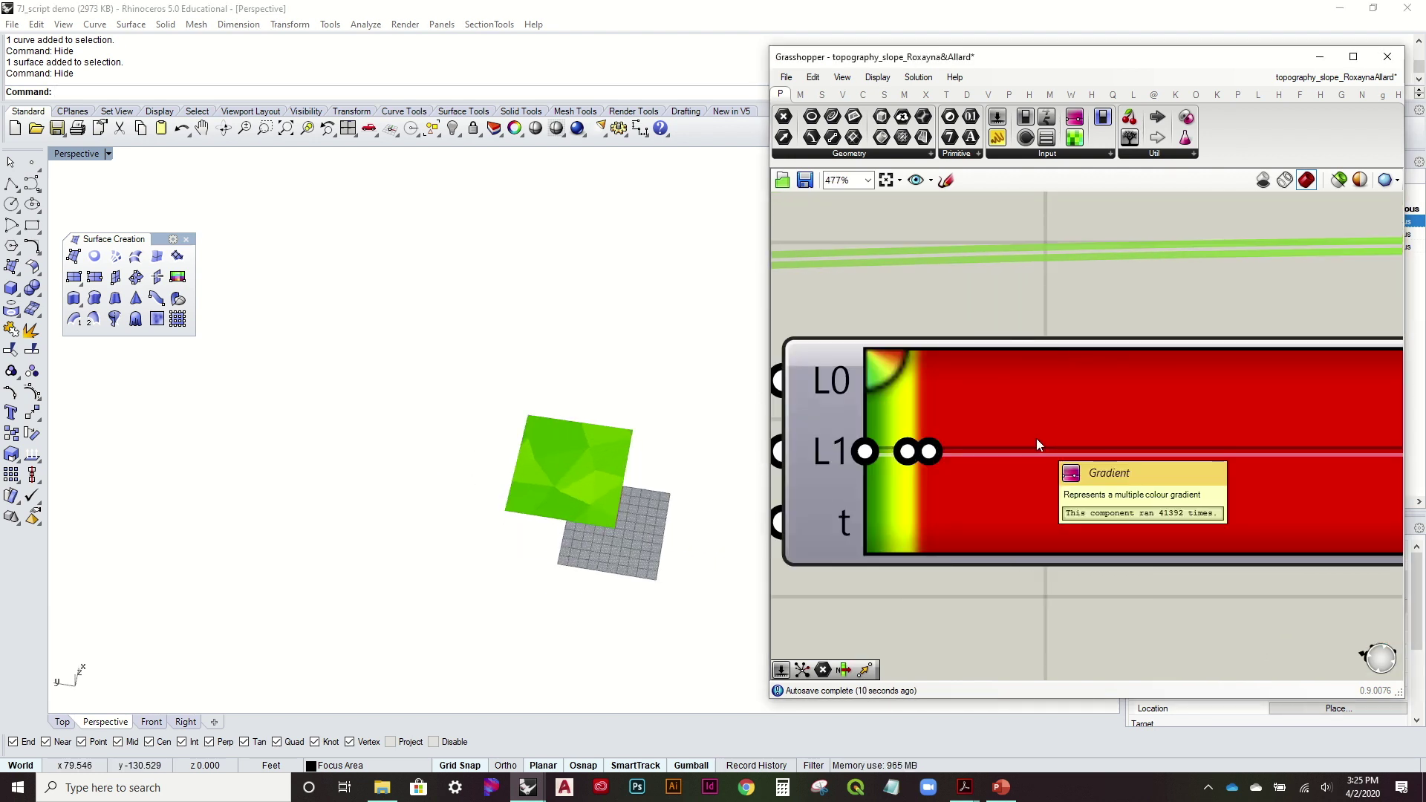
right_click_drag(596, 456, 484, 444)
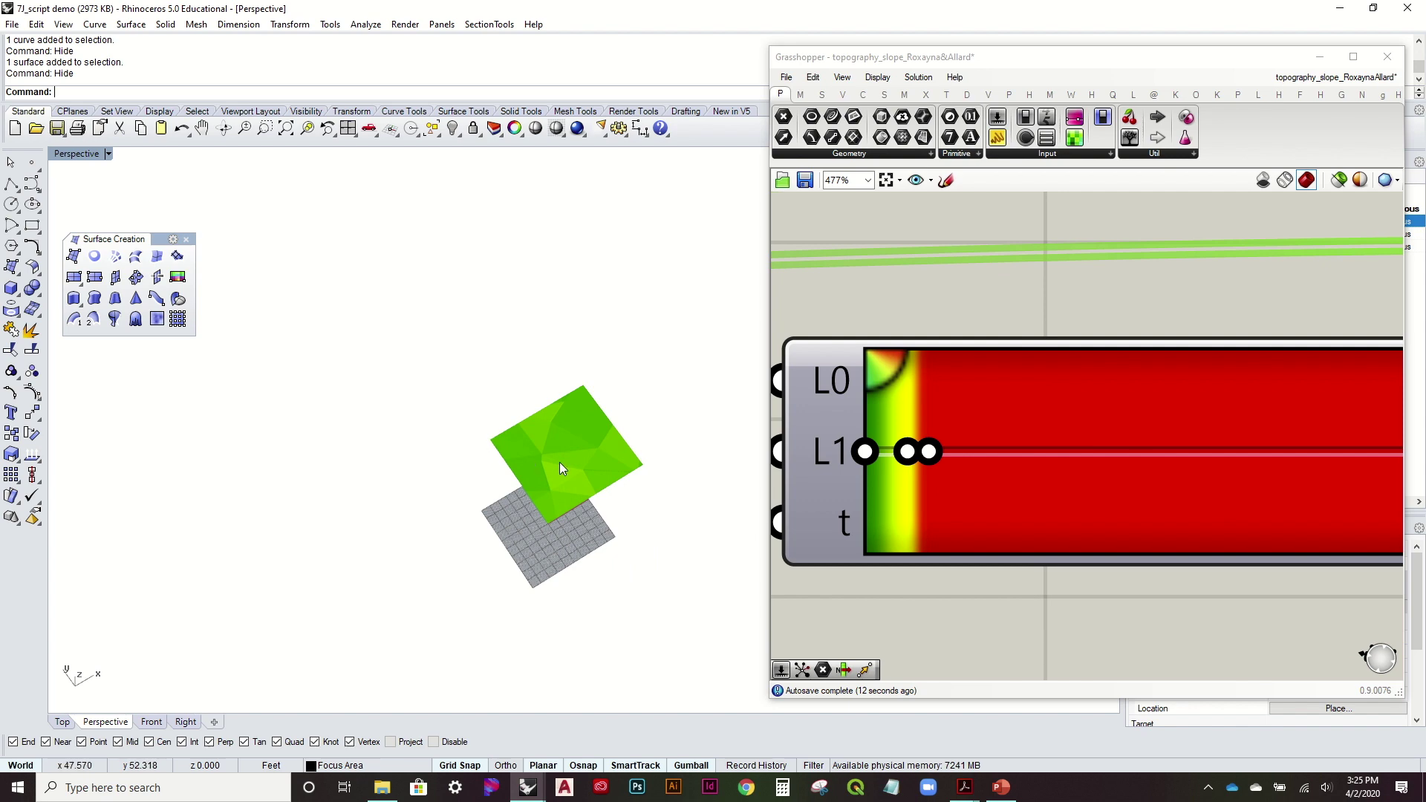
scroll(563, 476, "up", 5)
mouse_move(564, 483)
right_mouse_down()
mouse_move(577, 488)
mouse_move(567, 433)
mouse_move(582, 497)
right_mouse_up()
scroll(576, 488, "up", 3)
scroll(568, 433, "down", 5)
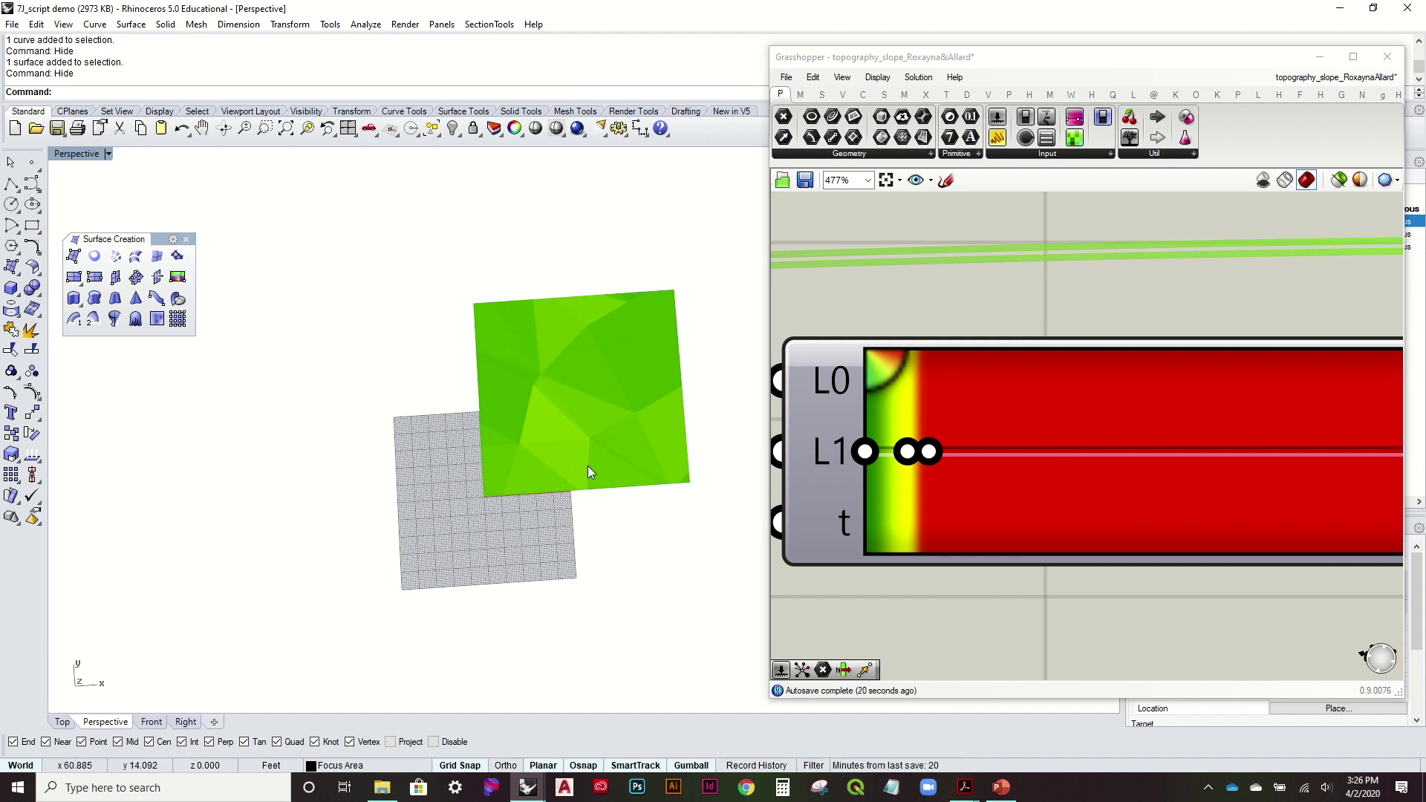
right_click_drag(591, 510, 589, 397)
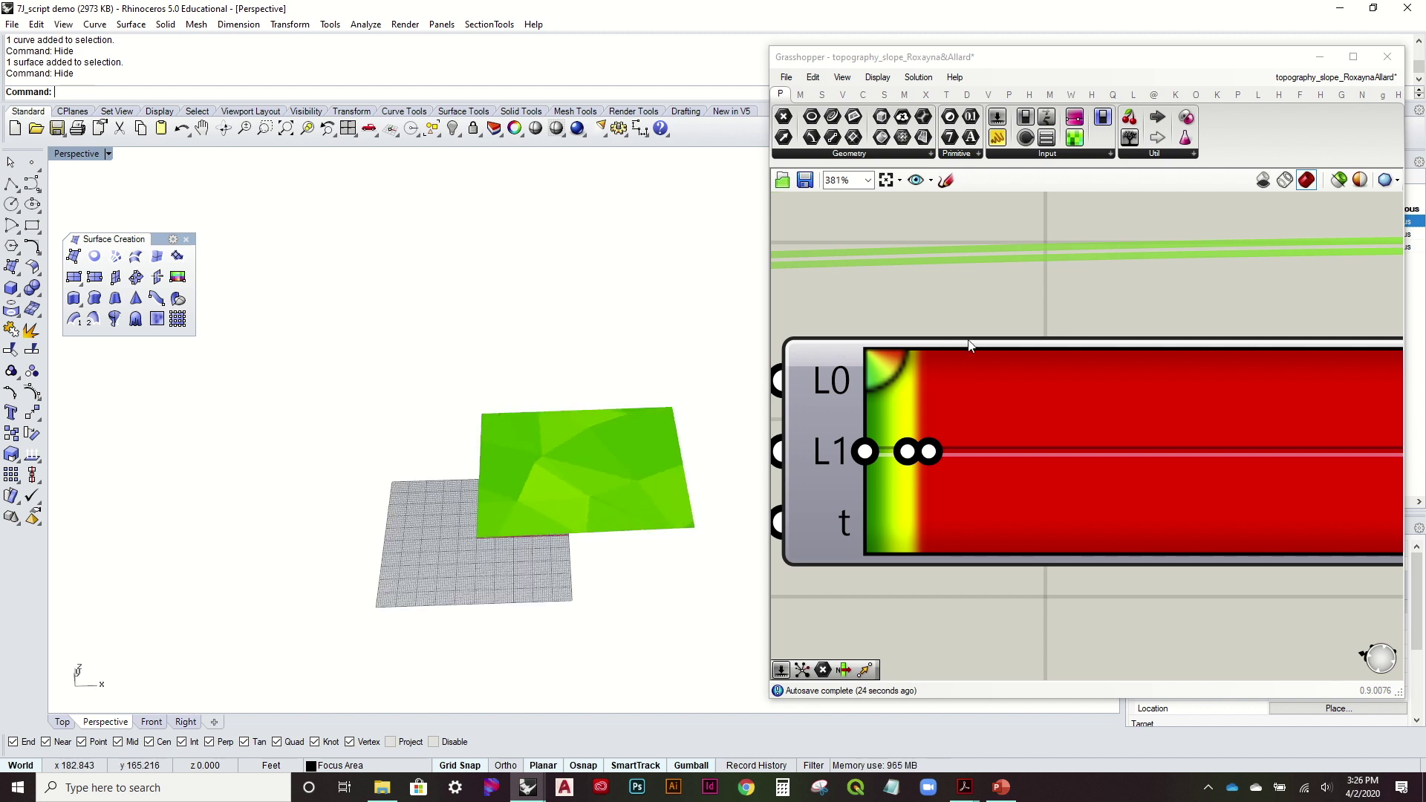
scroll(1092, 290, "down", 6)
right_click_drag(1145, 244, 1099, 275)
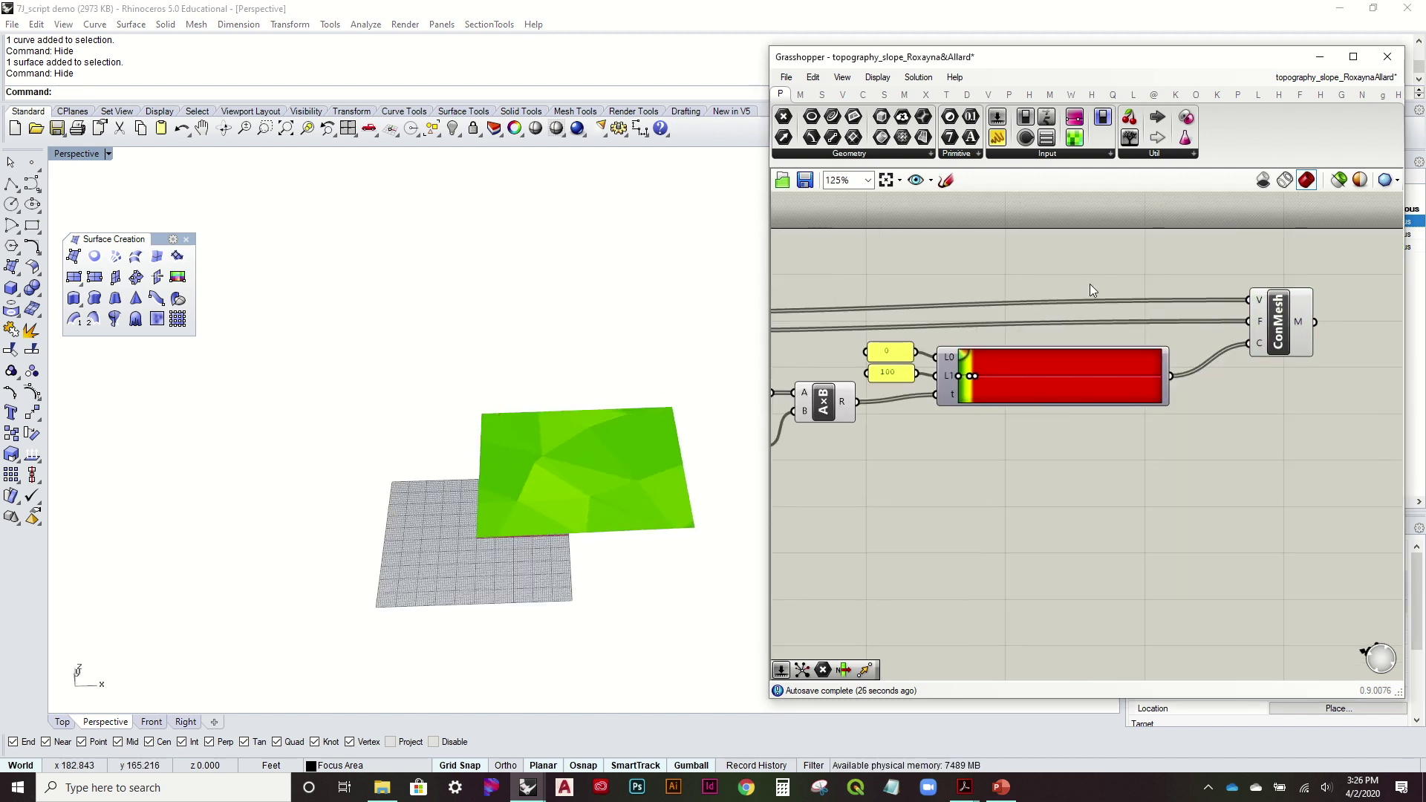
right_click_drag(564, 447, 547, 548)
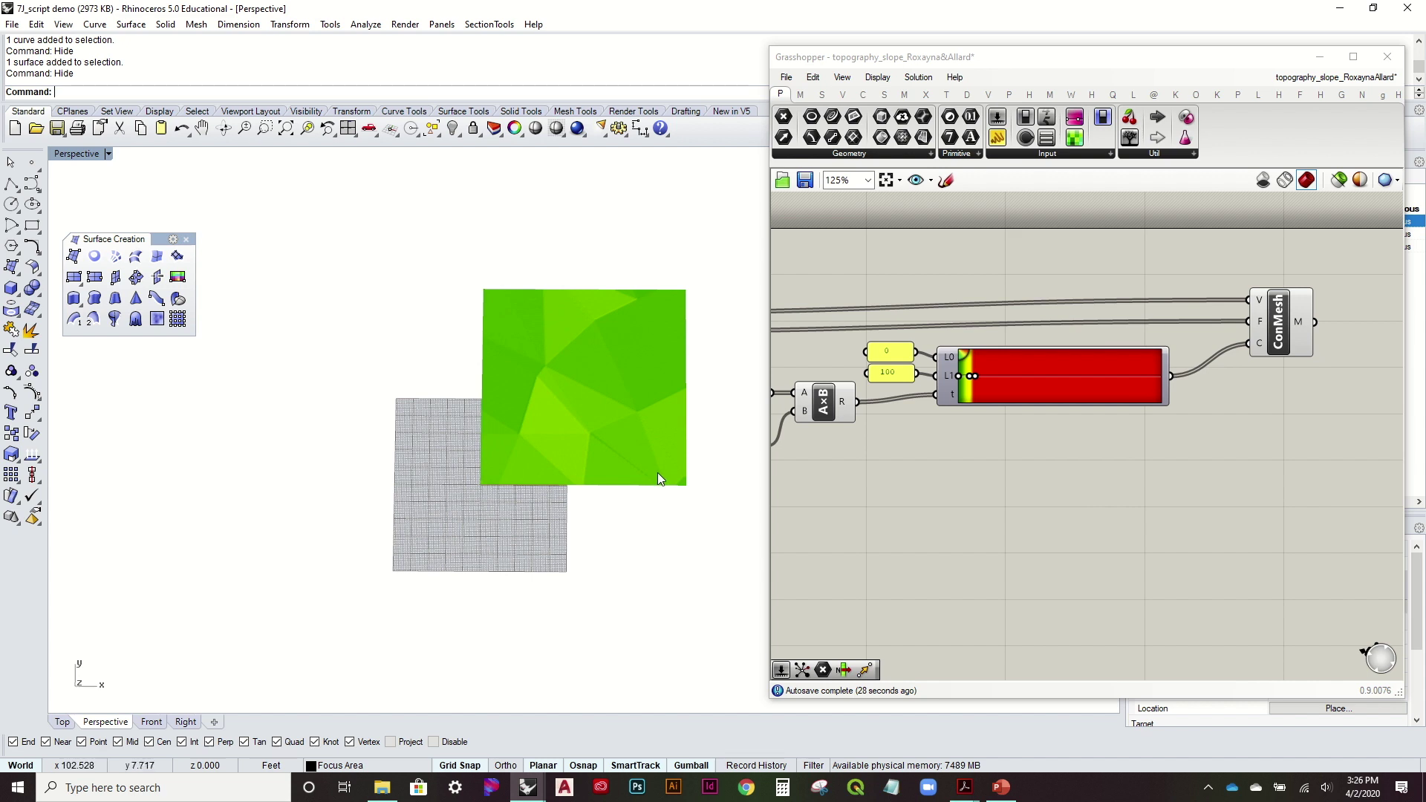
scroll(1098, 475, "down", 3)
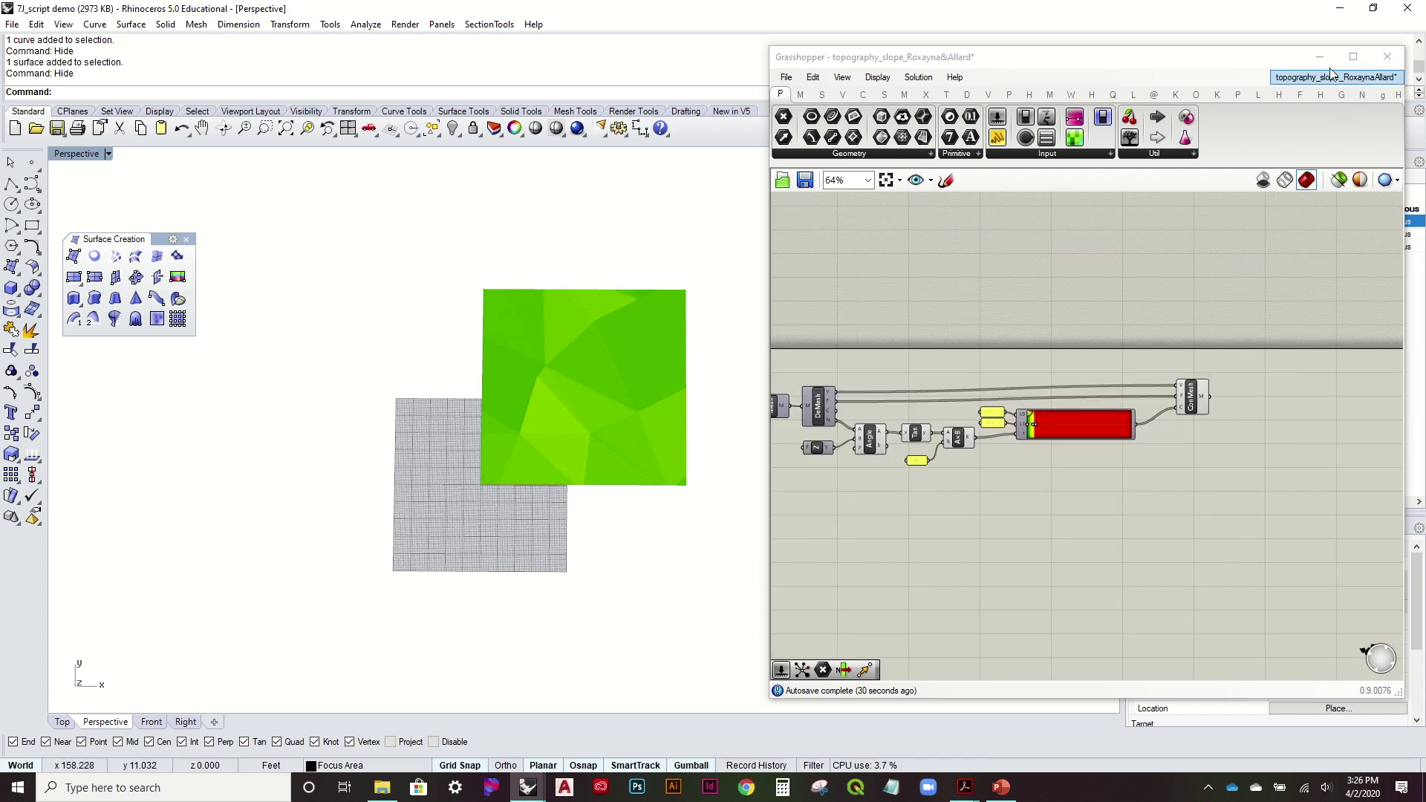
Start a new blank Grasshopper document and move its window aside
left_click(785, 77)
left_click(831, 95)
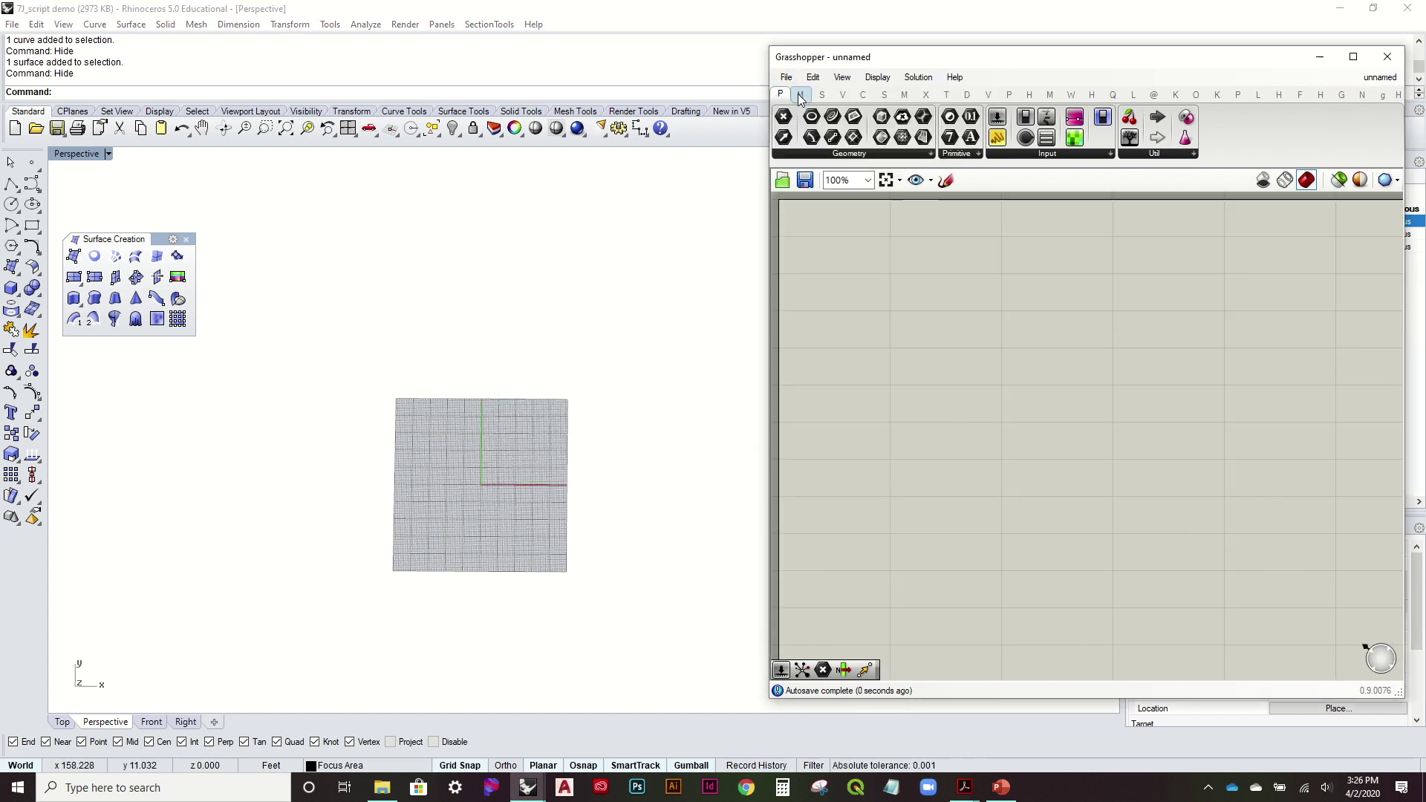
right_click_drag(610, 323, 608, 287)
left_click(1267, 94)
left_click_drag(1269, 64, 1241, 439)
Turn on the New Contours layer and run Show to reveal the surface and winding curve
left_click(1278, 221)
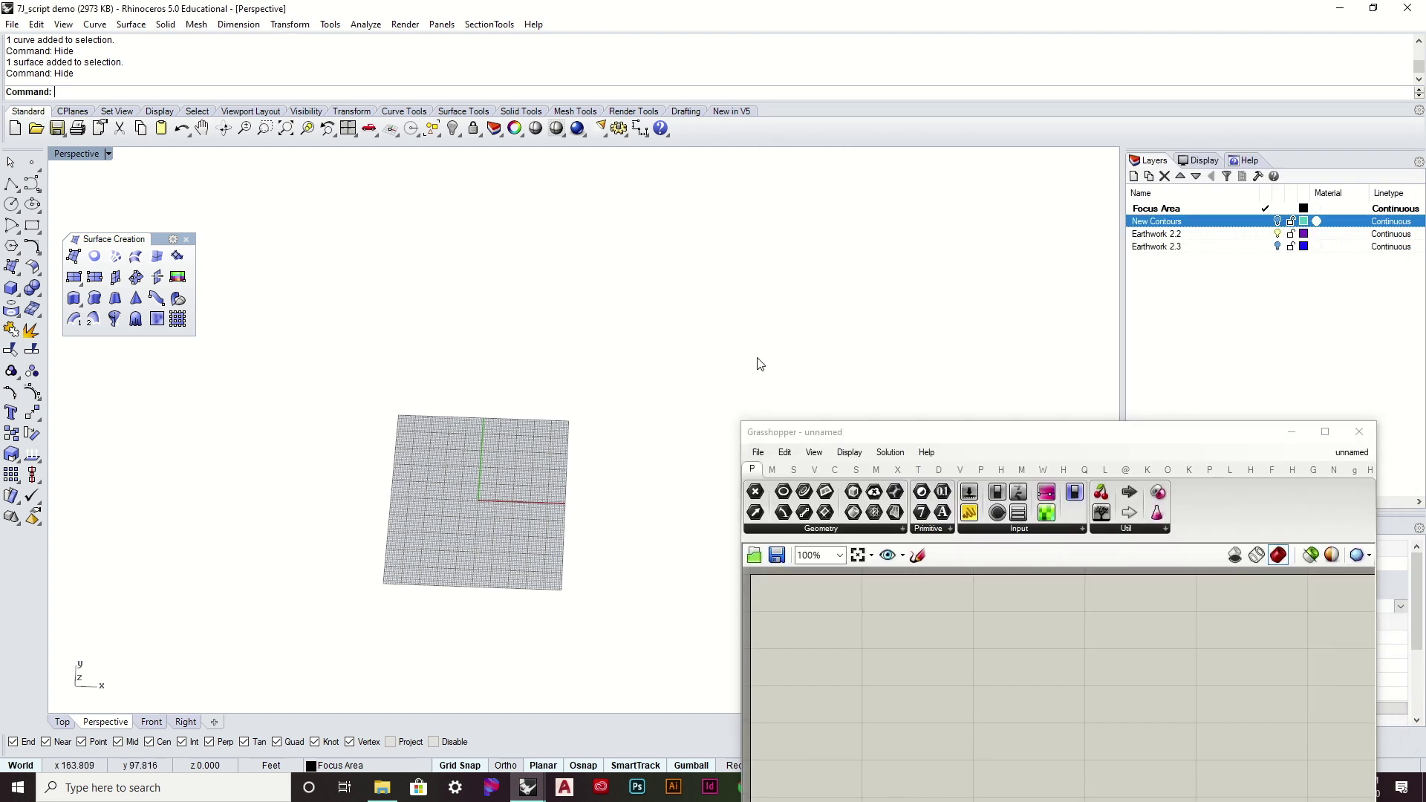
type("Sho")
key("Return")
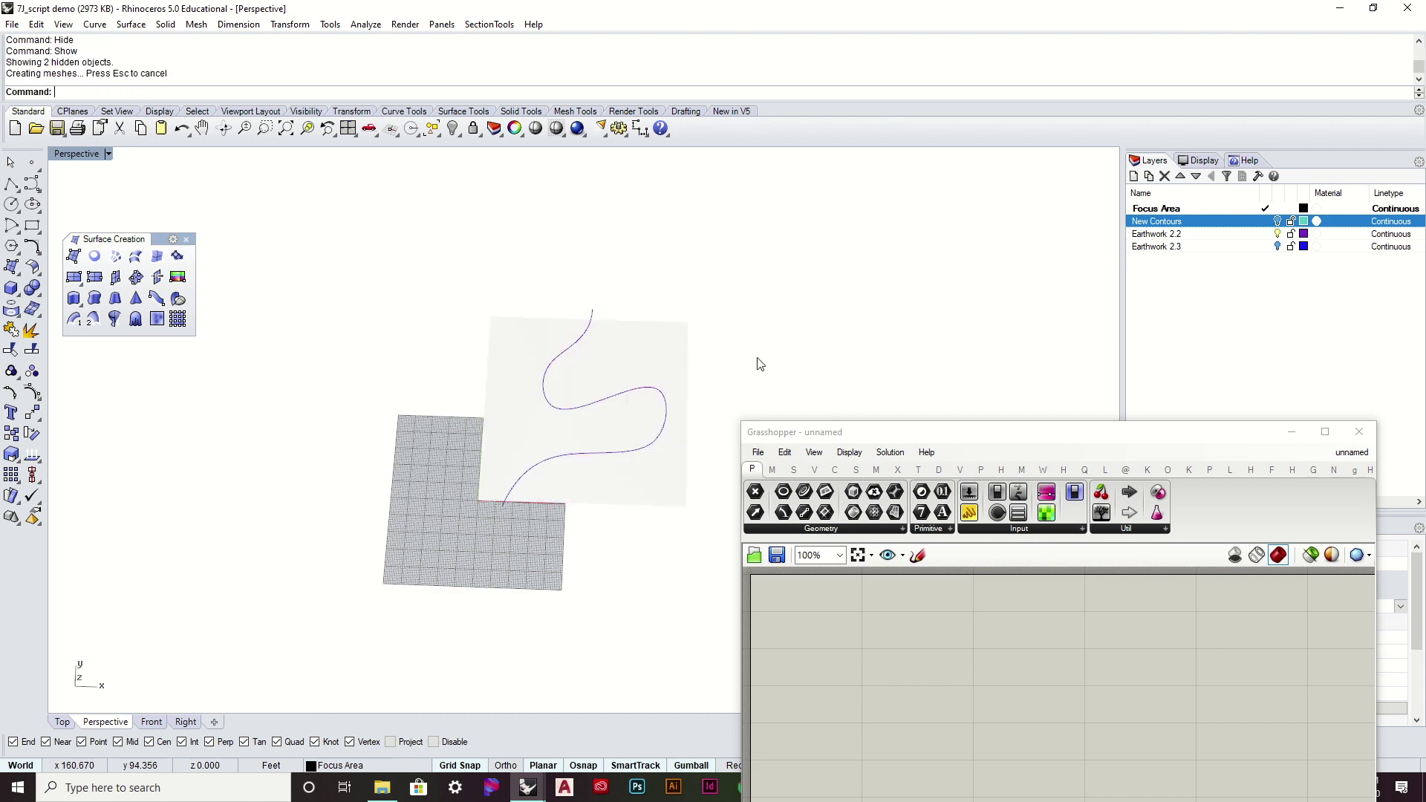
scroll(551, 436, "up", 5)
mouse_move(583, 516)
right_mouse_down()
mouse_move(567, 376)
mouse_move(627, 296)
mouse_move(712, 338)
mouse_move(716, 388)
mouse_move(598, 513)
right_mouse_up()
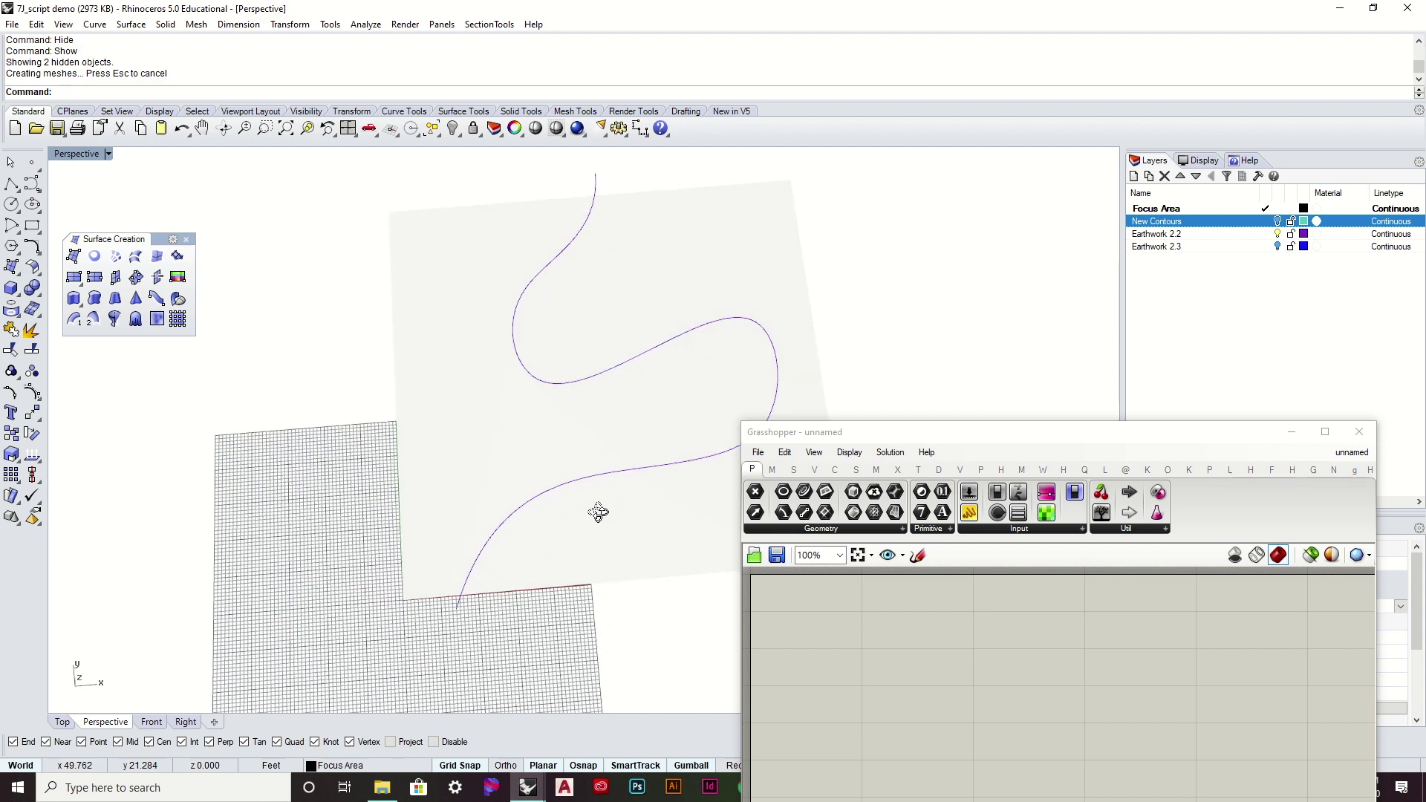
scroll(628, 422, "down", 3)
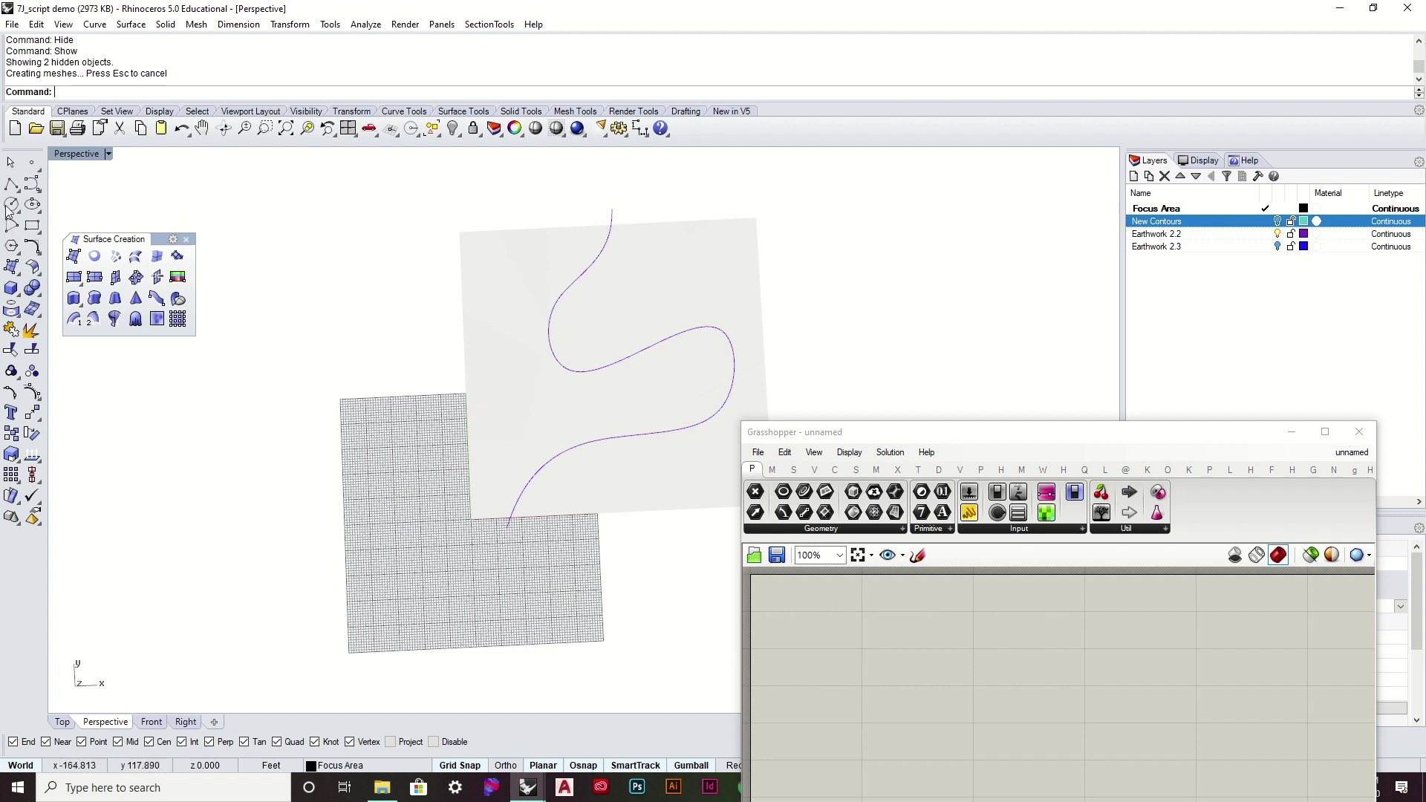
left_click(34, 184)
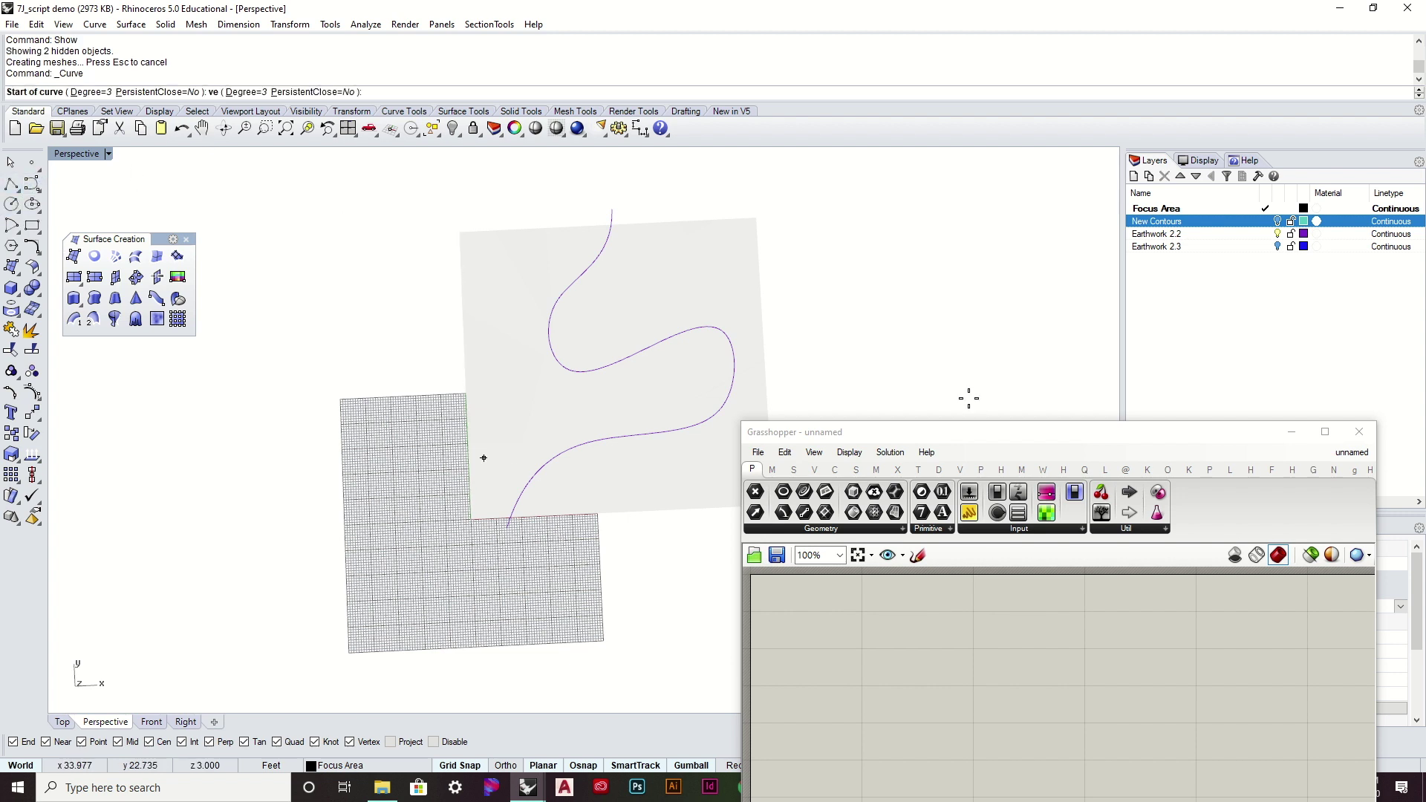
Make Earthwork 2.2 current and place five control points across the surface and path
left_click(1265, 233)
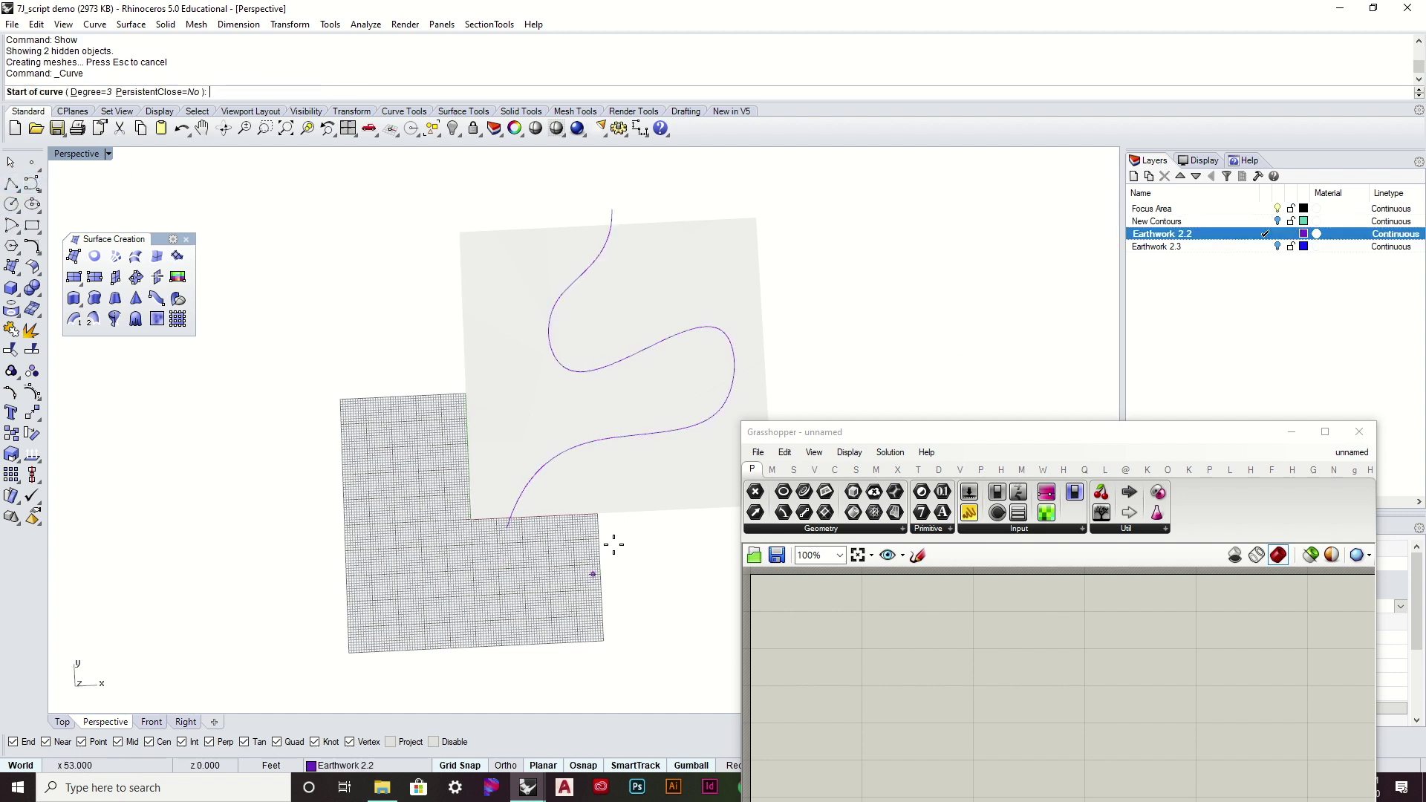
left_click(678, 524)
left_click(648, 472)
left_click(522, 427)
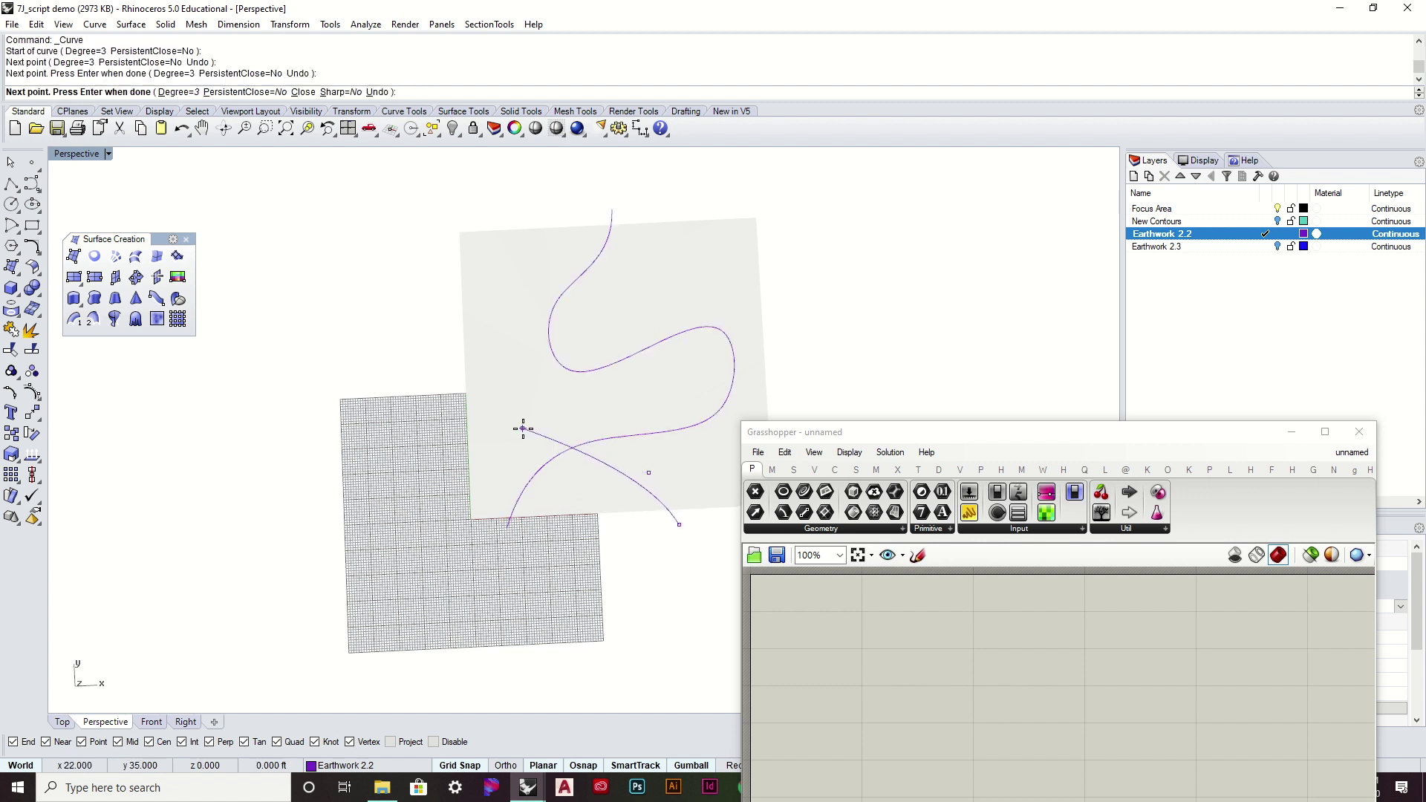
left_click(588, 342)
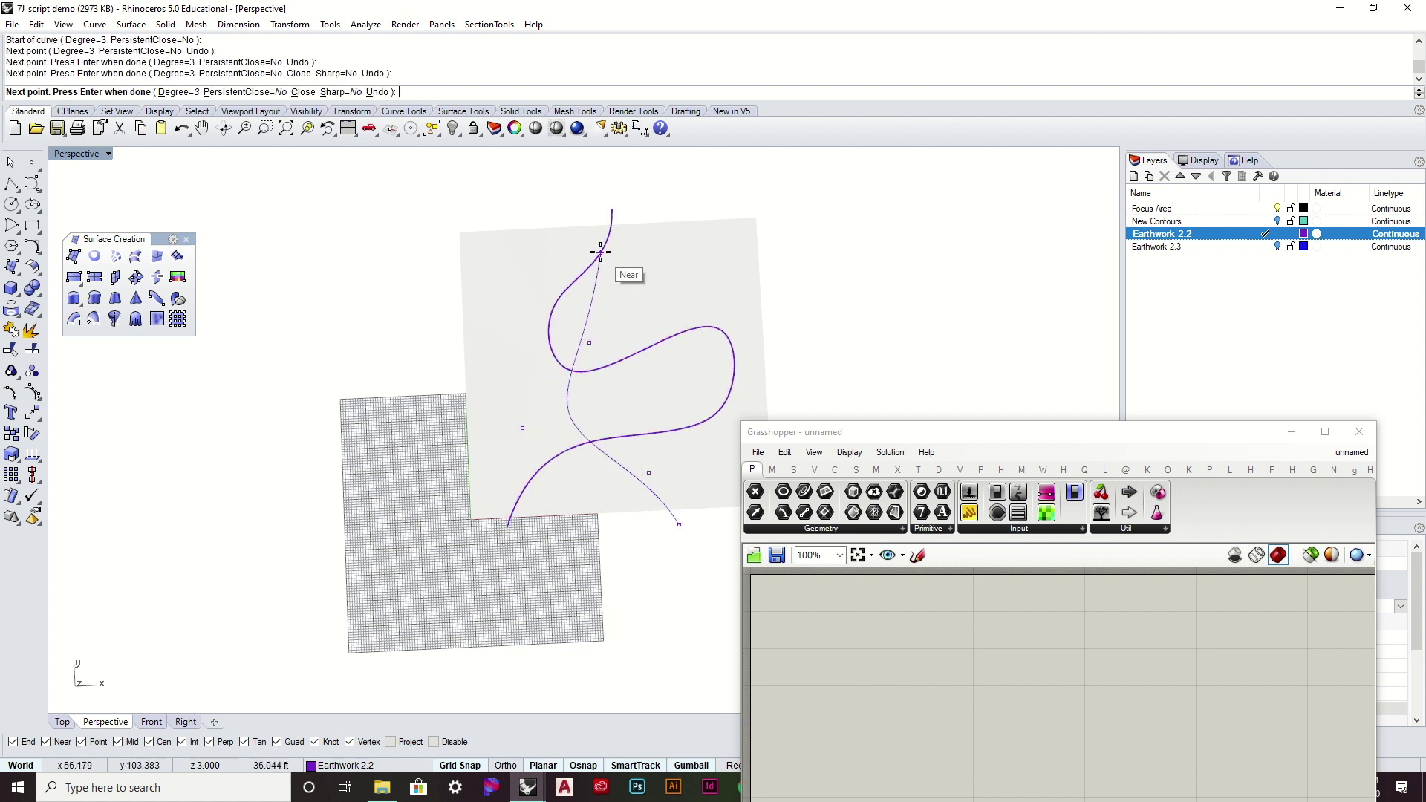
left_click(616, 306)
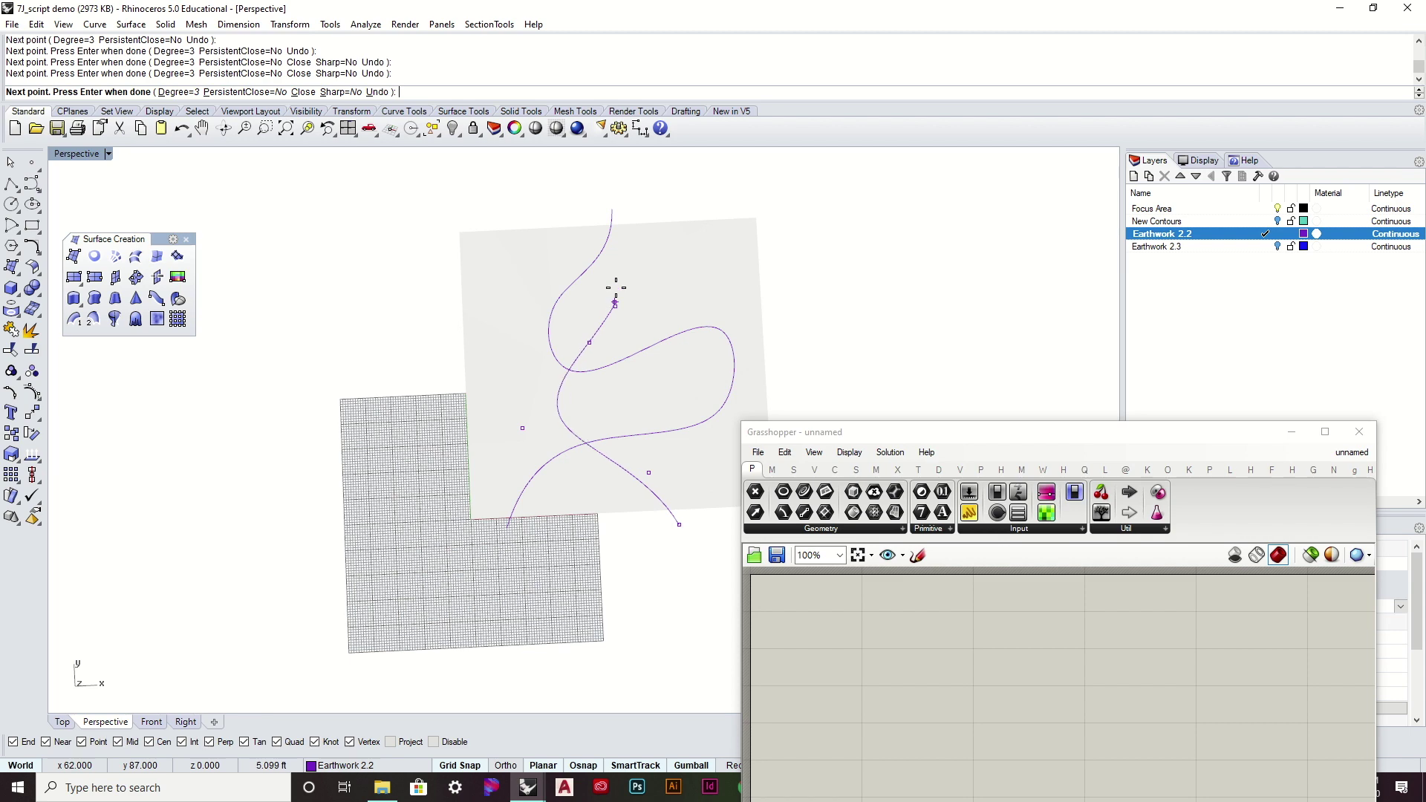
End the curve at the existing path's top end, finish it, and select it
scroll(616, 289, "up", 8)
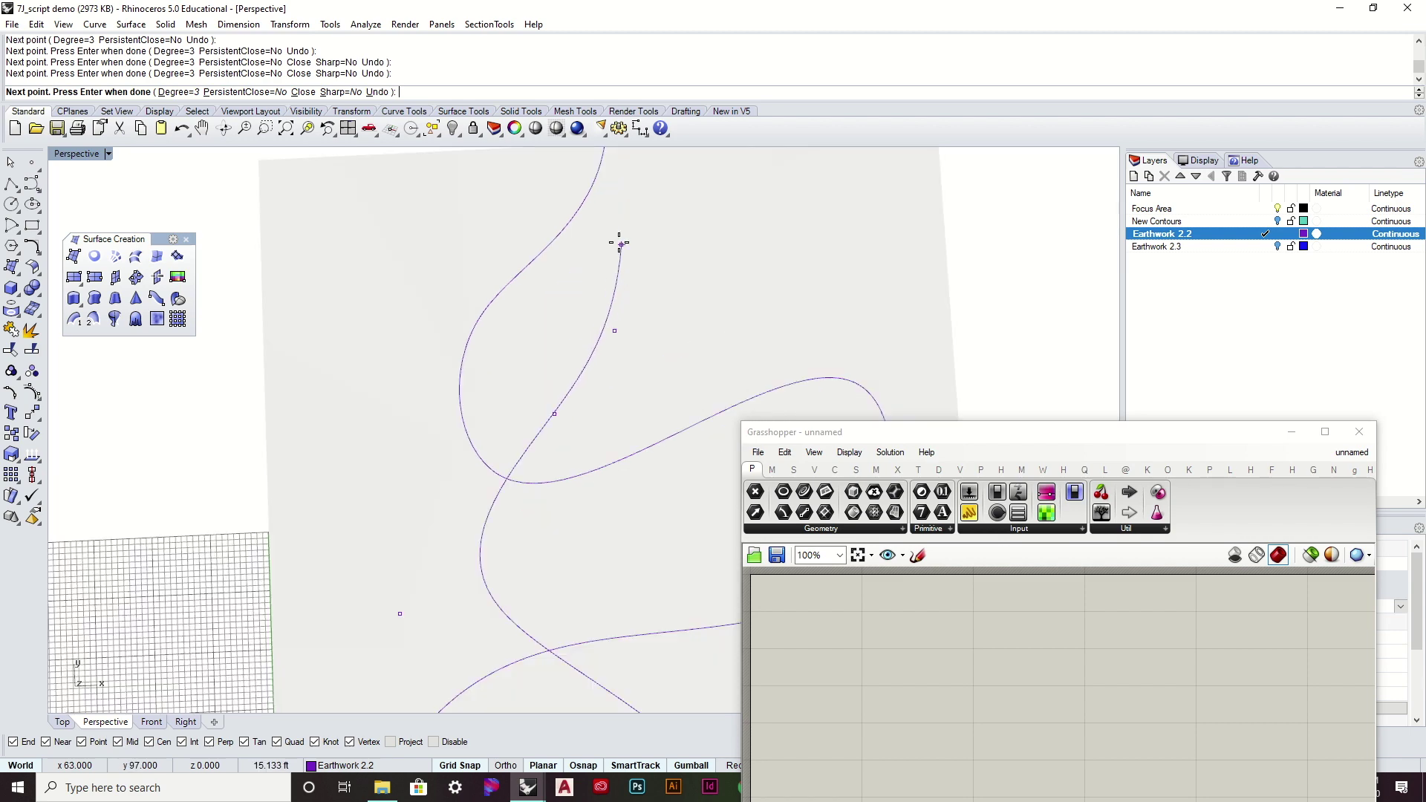
right_click_drag(608, 249, 584, 410, "shift")
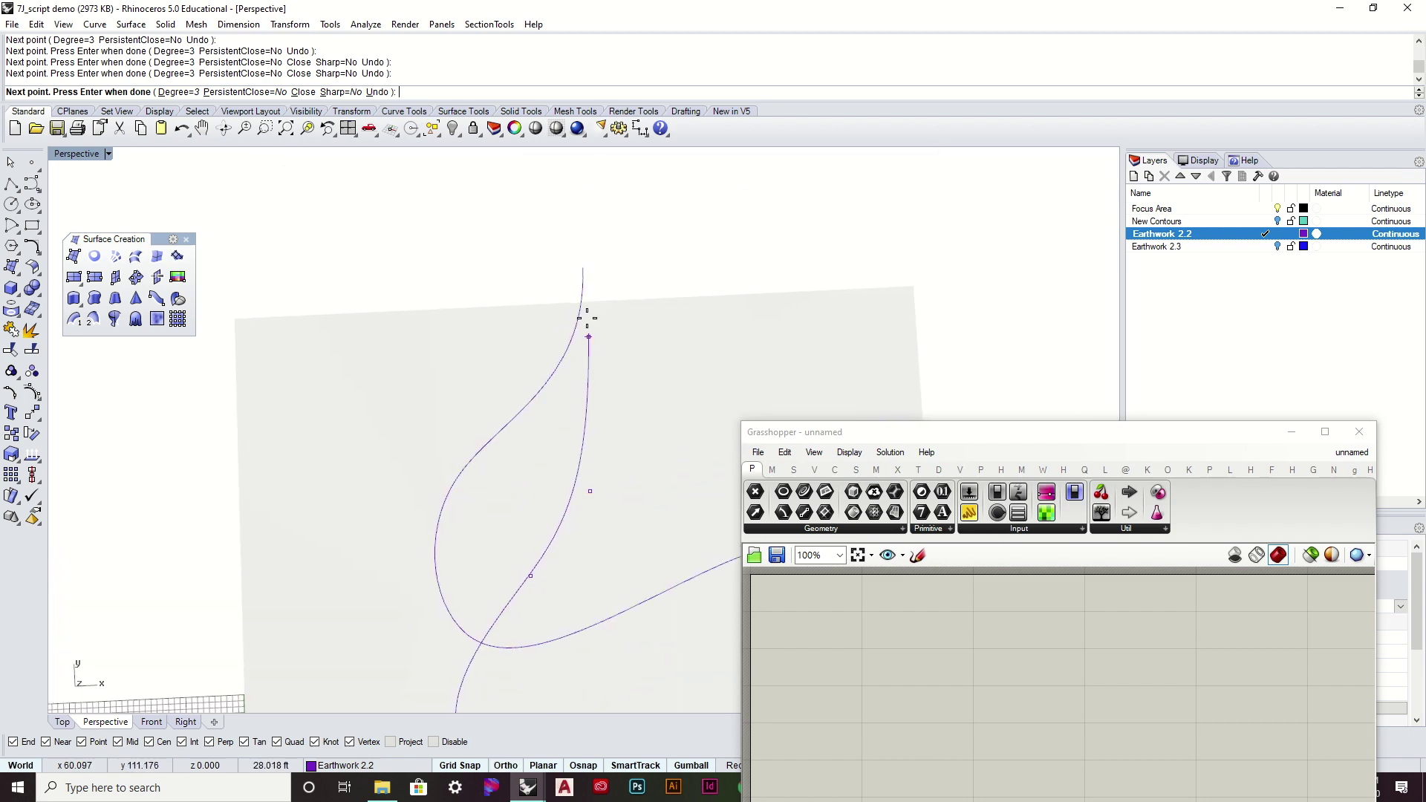
left_click(583, 279)
key("Return")
right_click_drag(649, 345, 624, 238)
left_click(639, 447)
right_click_drag(640, 448, 643, 498)
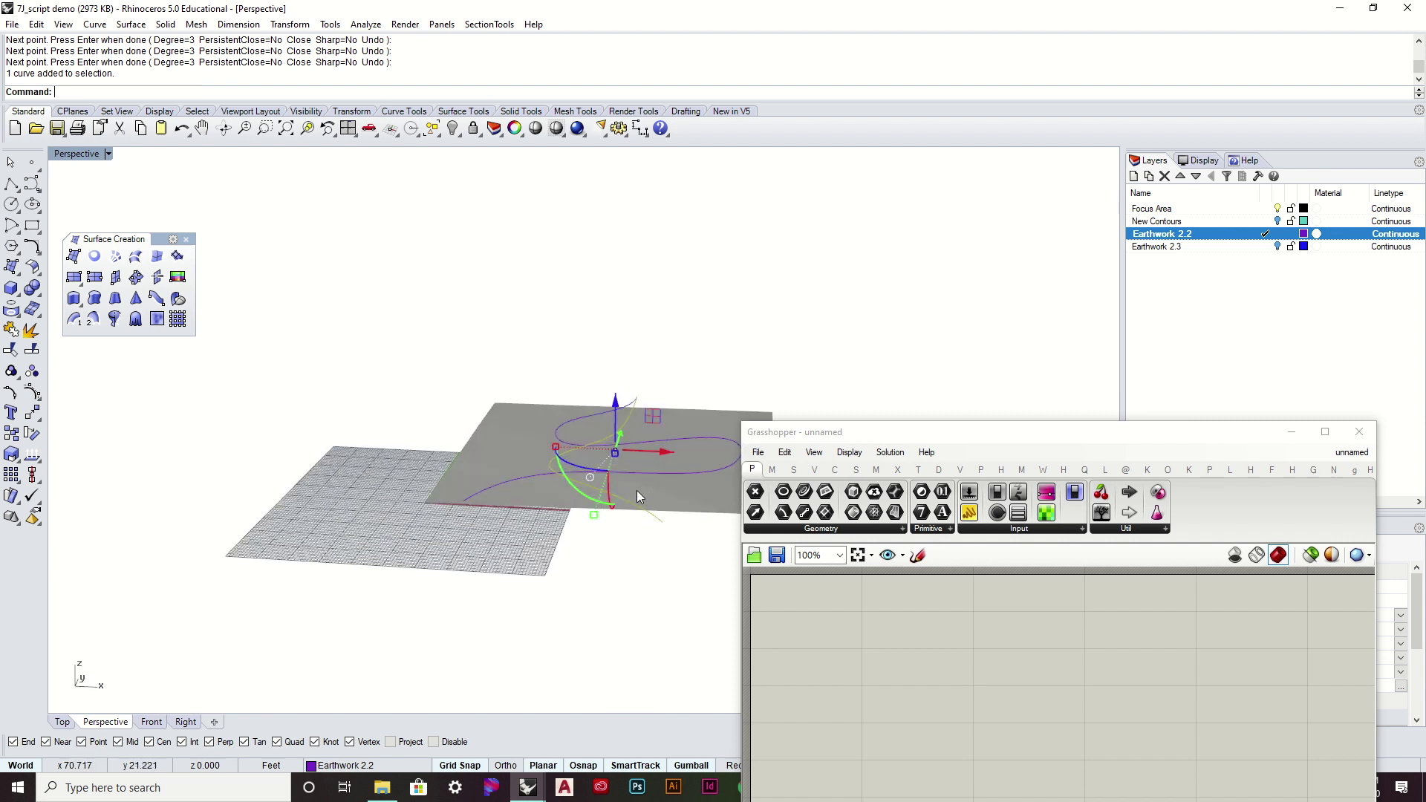
Project the curve onto the construction plane, deleting the original curves
key("Down")
key("Down")
key("Down")
key("Return")
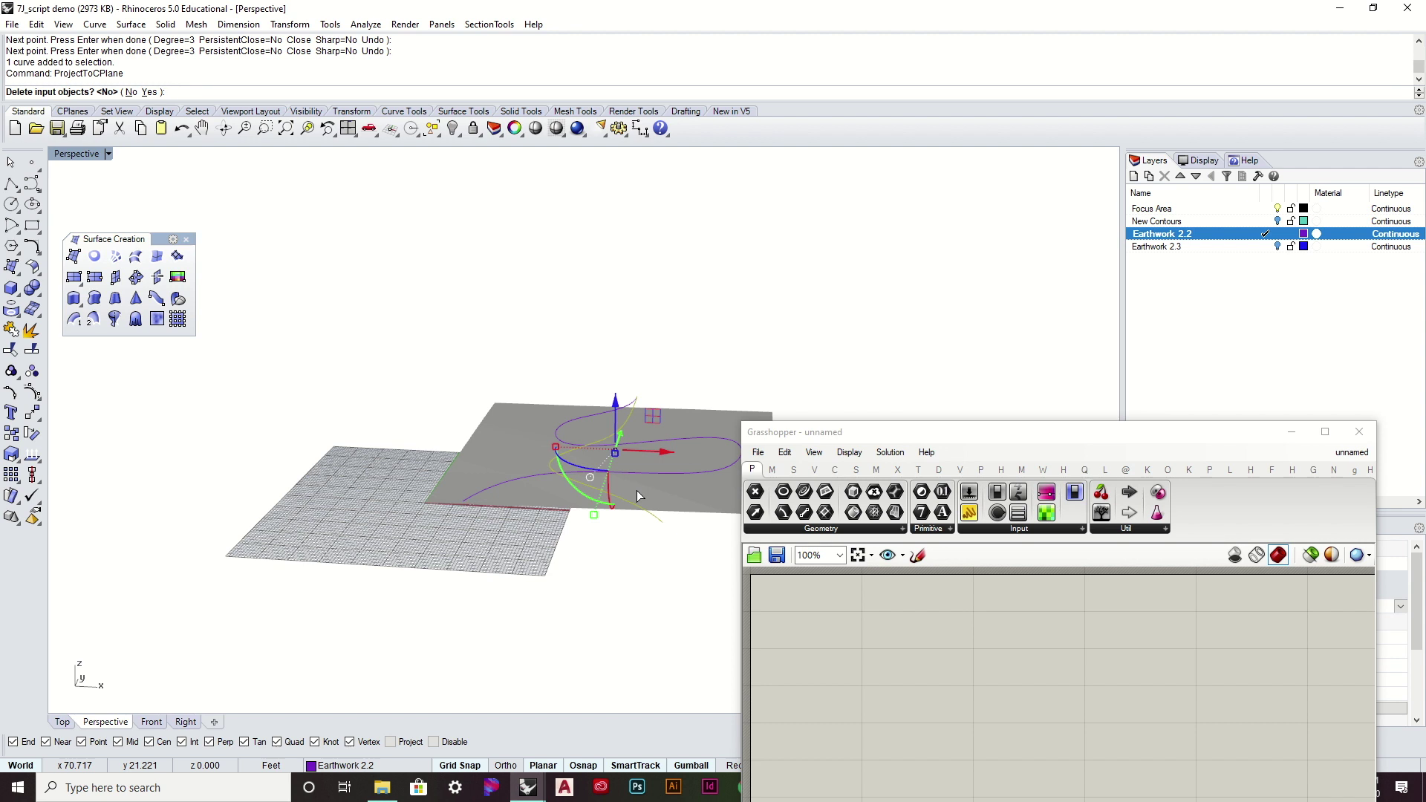
left_click(151, 92)
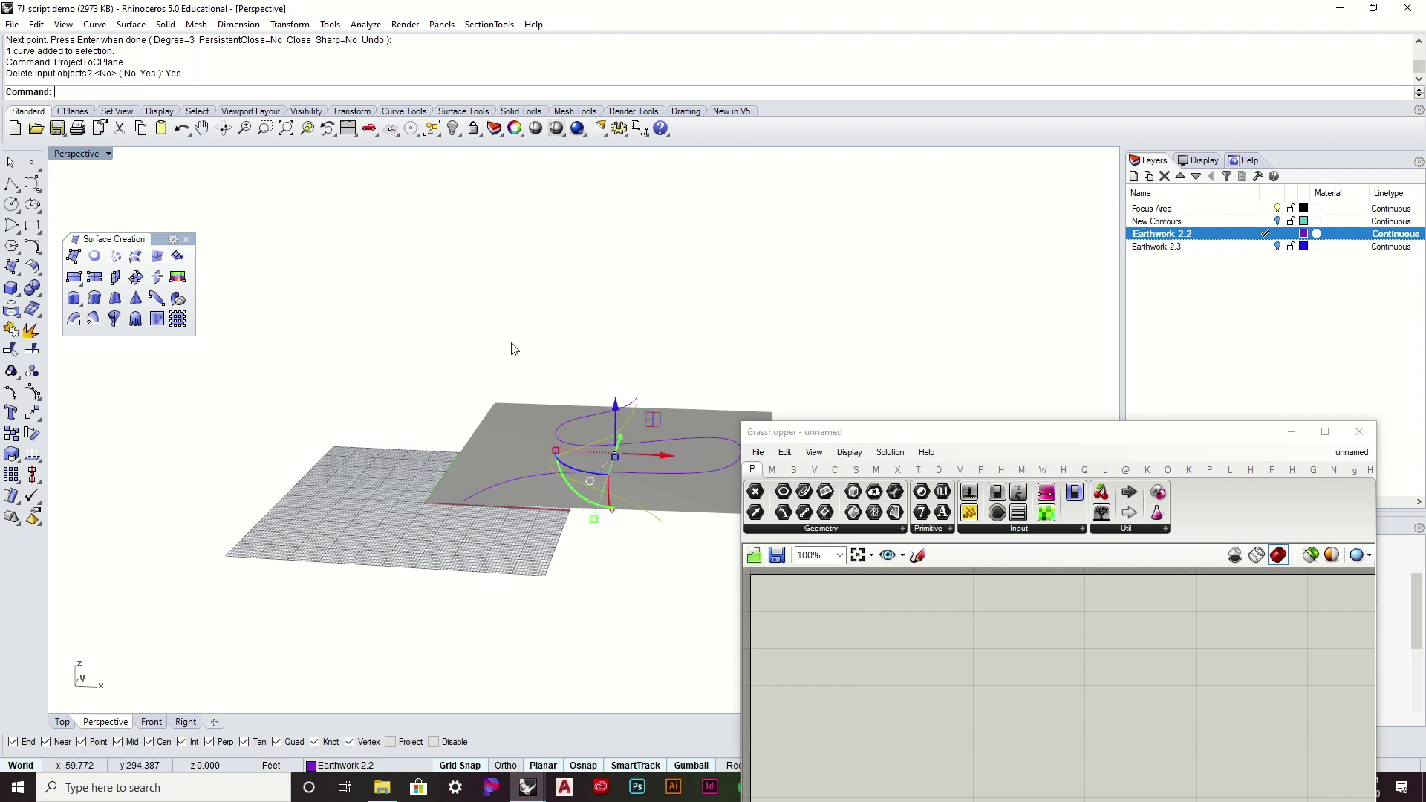
Move the projected curve with Vertical set to Yes
type("M")
key("Return")
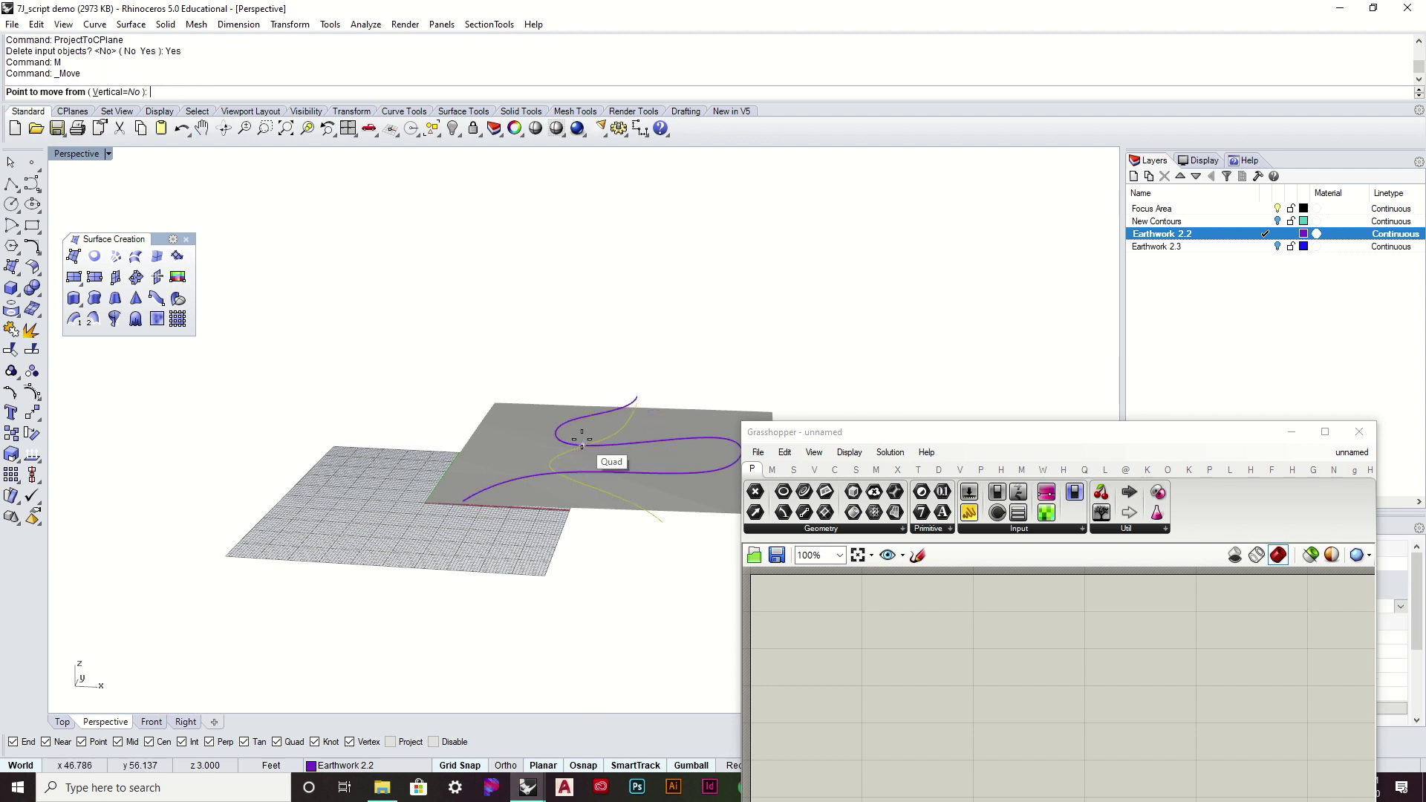
type("v")
key("Return")
scroll(646, 401, "up", 3)
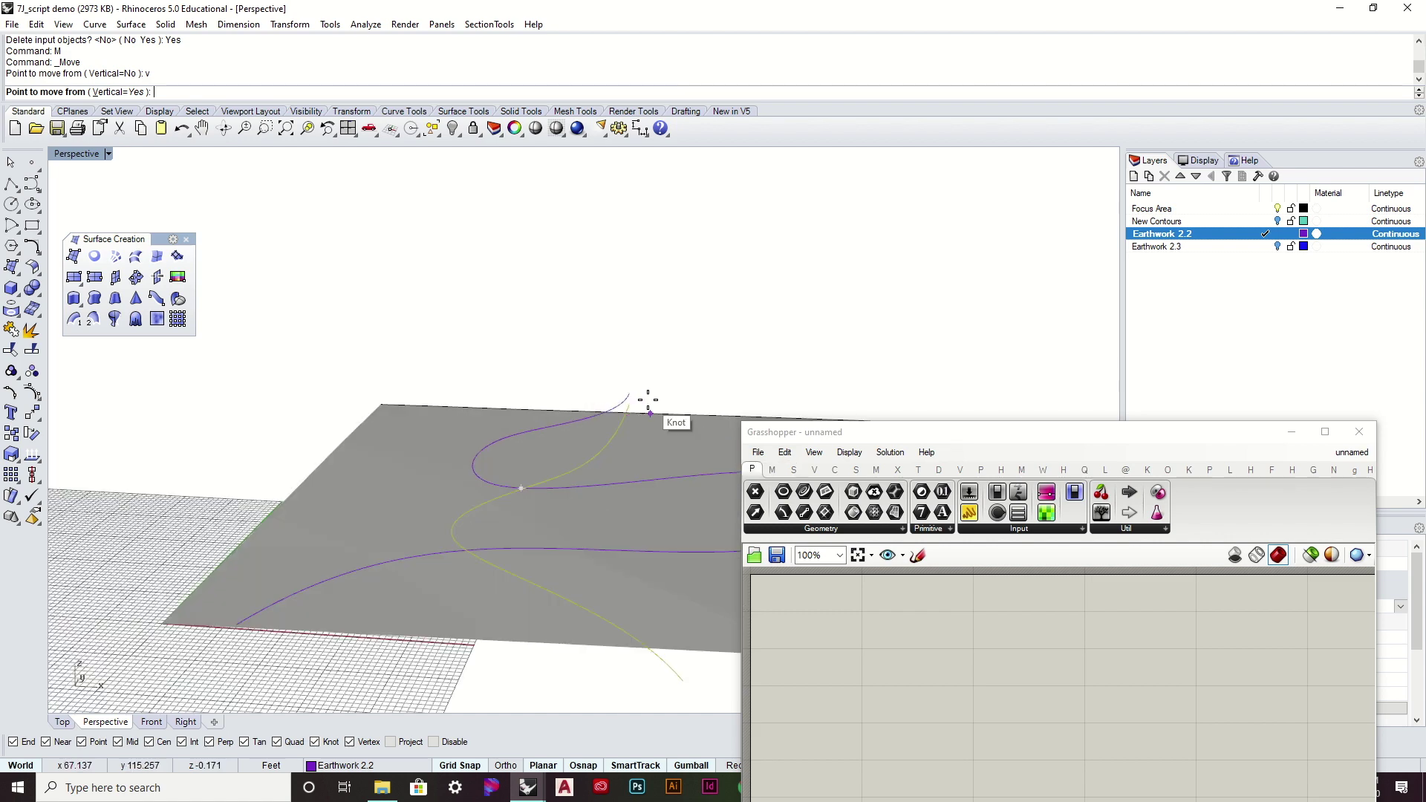
left_click(640, 401)
left_click(577, 369)
right_click_drag(577, 369, 549, 509)
right_click_drag(595, 622, 631, 512)
scroll(632, 512, "down", 4)
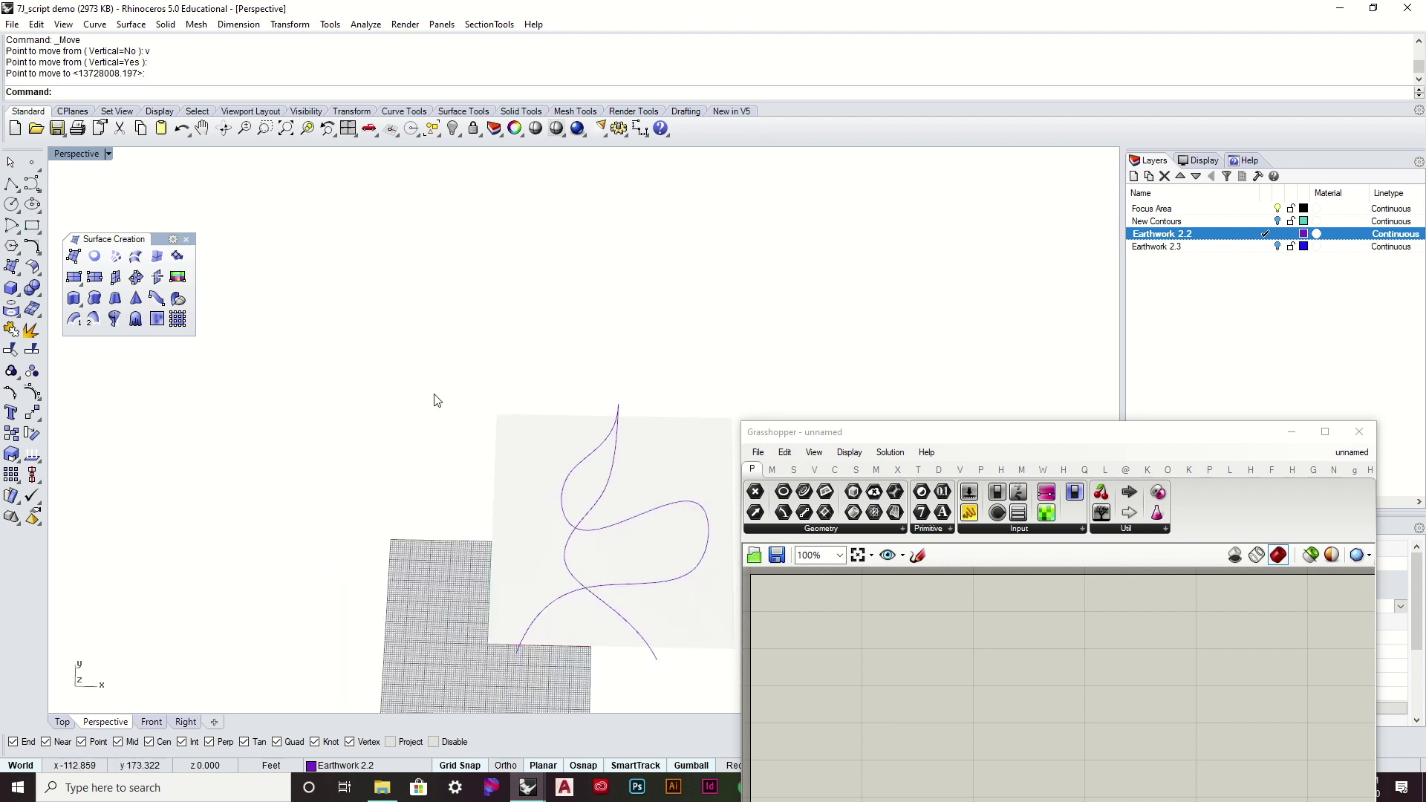
Hide the vertical and looping curves, then select the S-shaped path curve
left_click(565, 481)
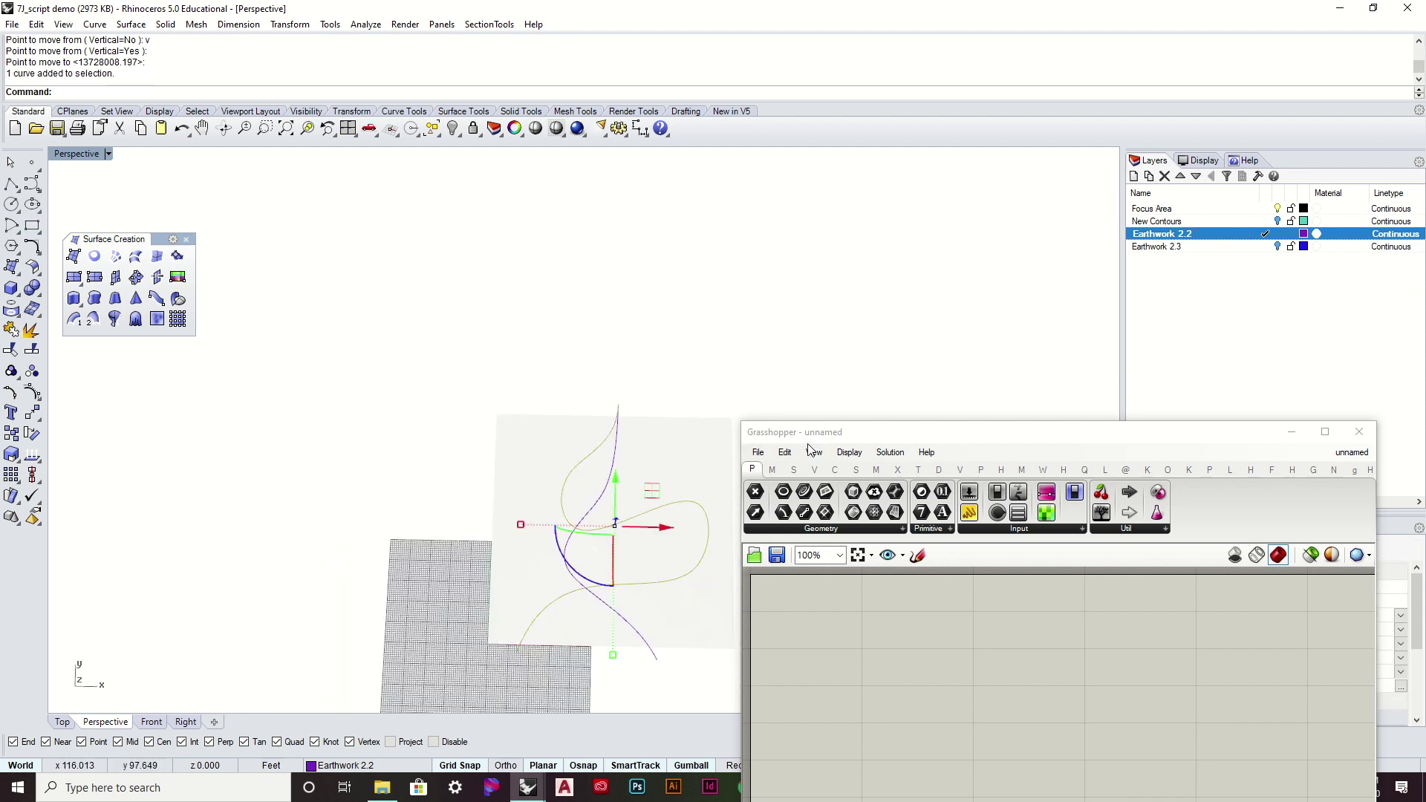
left_click(616, 458)
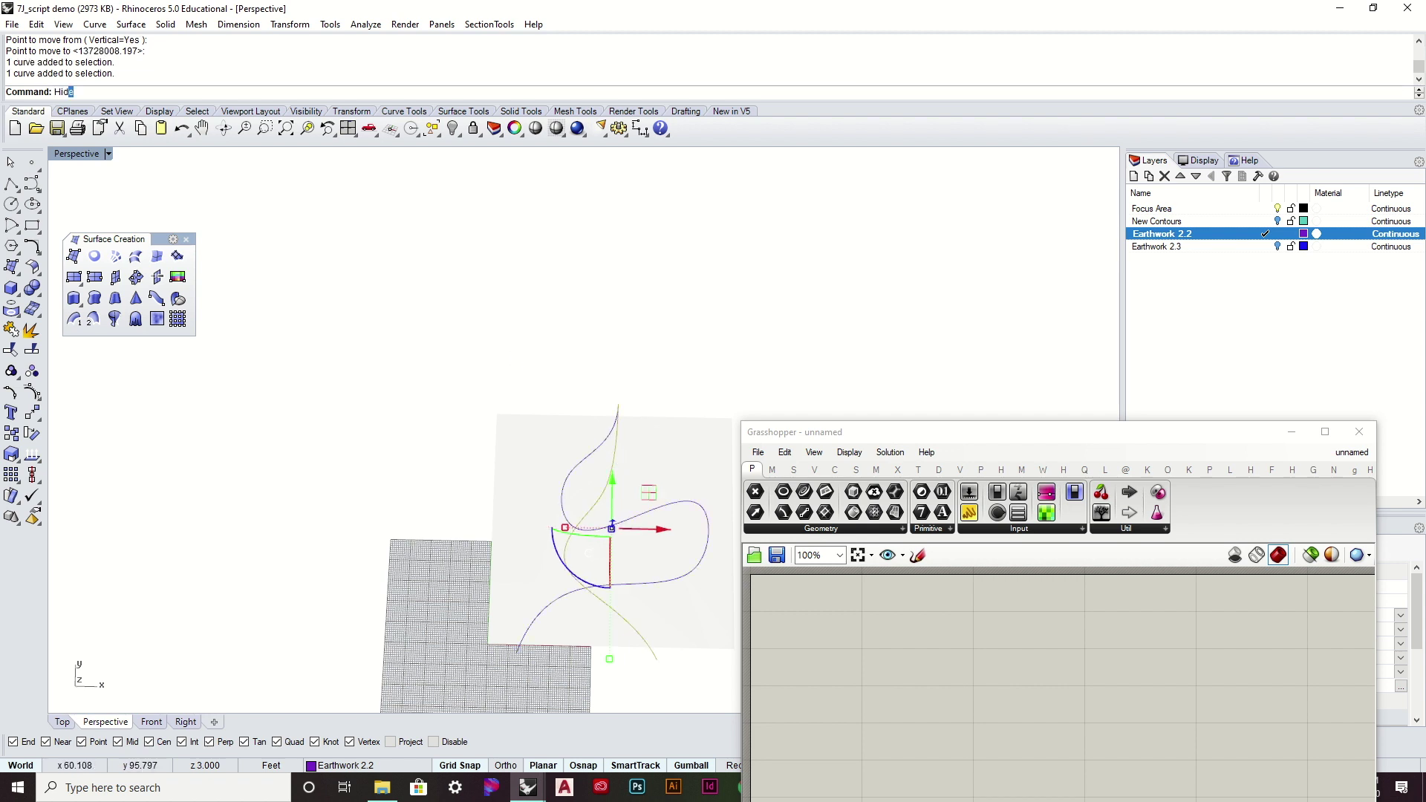
key("Return")
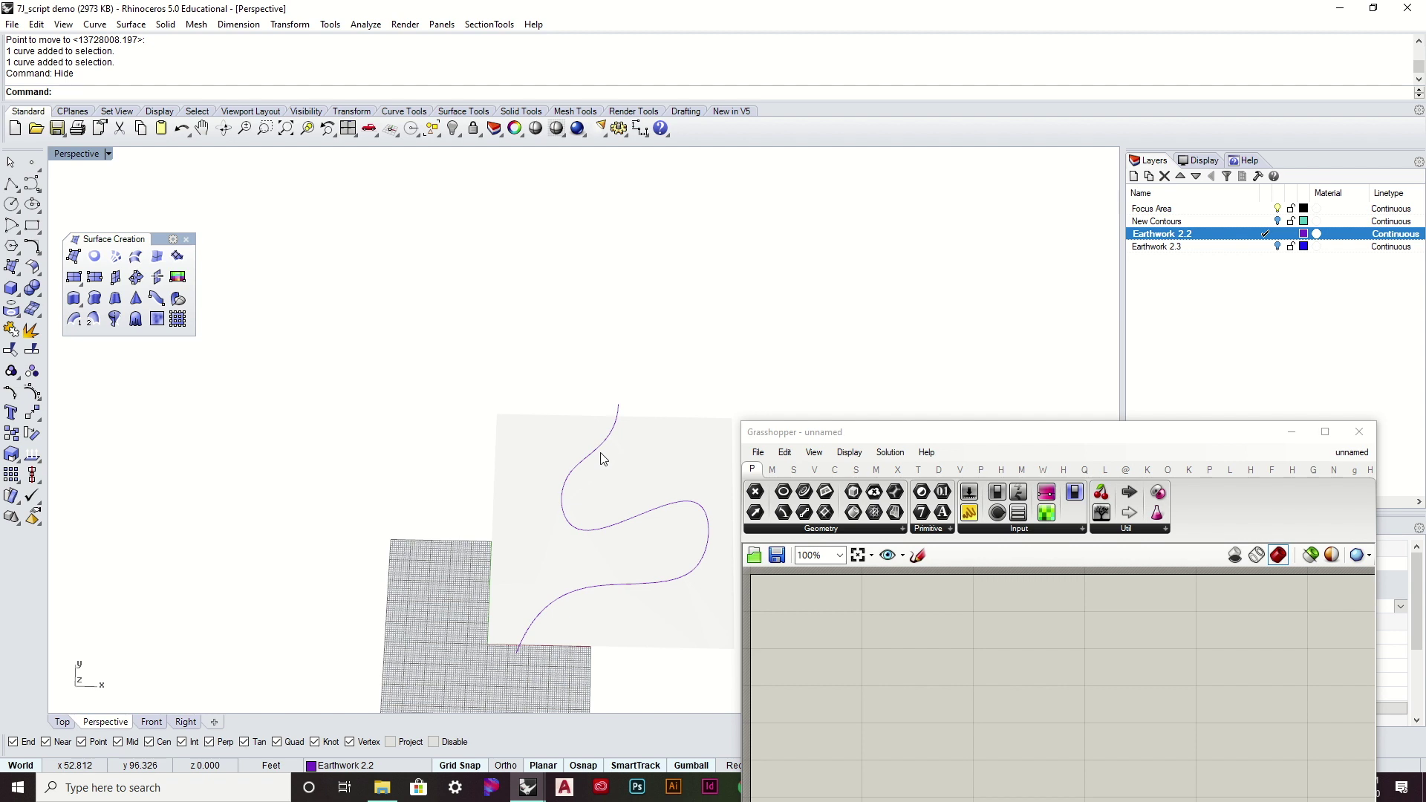
left_click(602, 457)
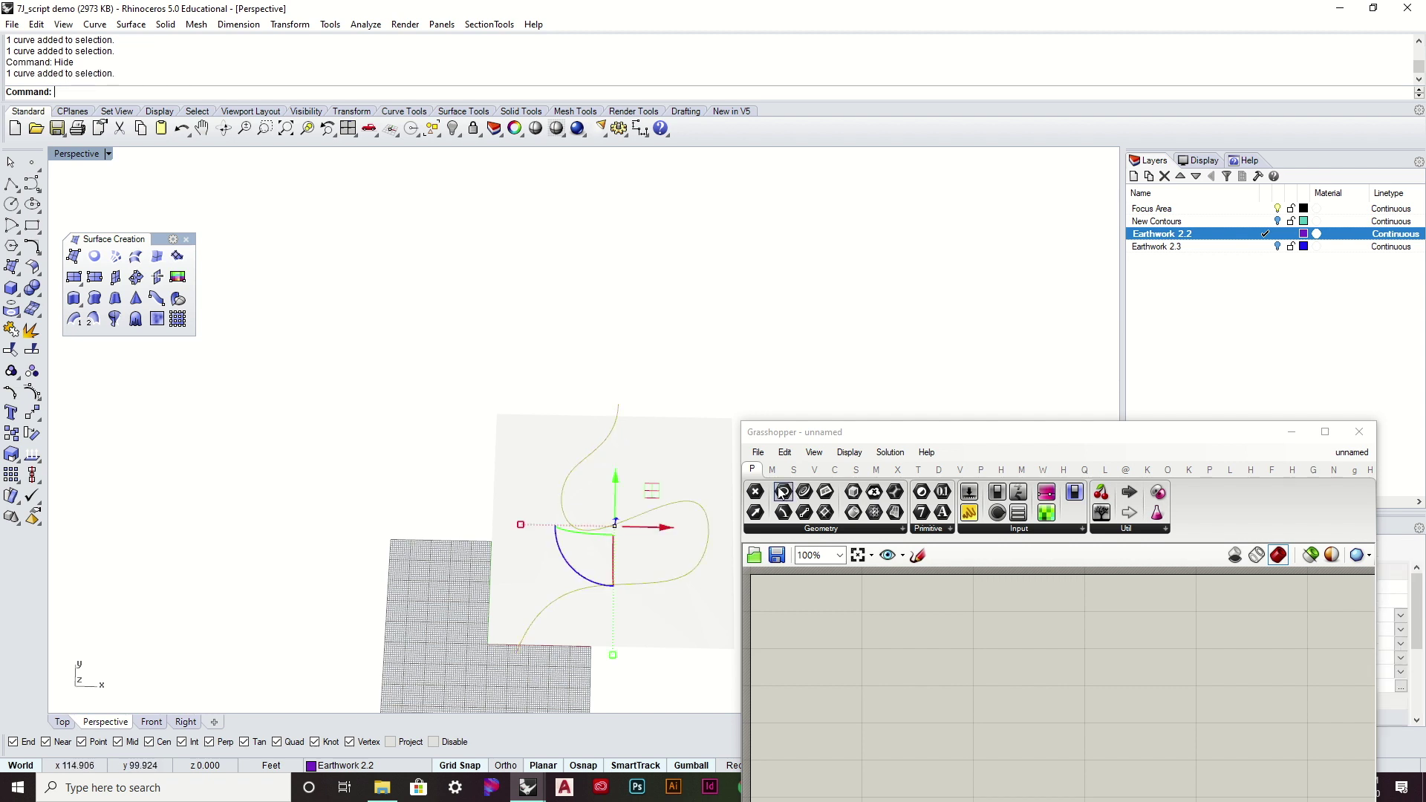
Place a Crv parameter on the canvas and set it to reference the S-shaped path curve
left_click(802, 495)
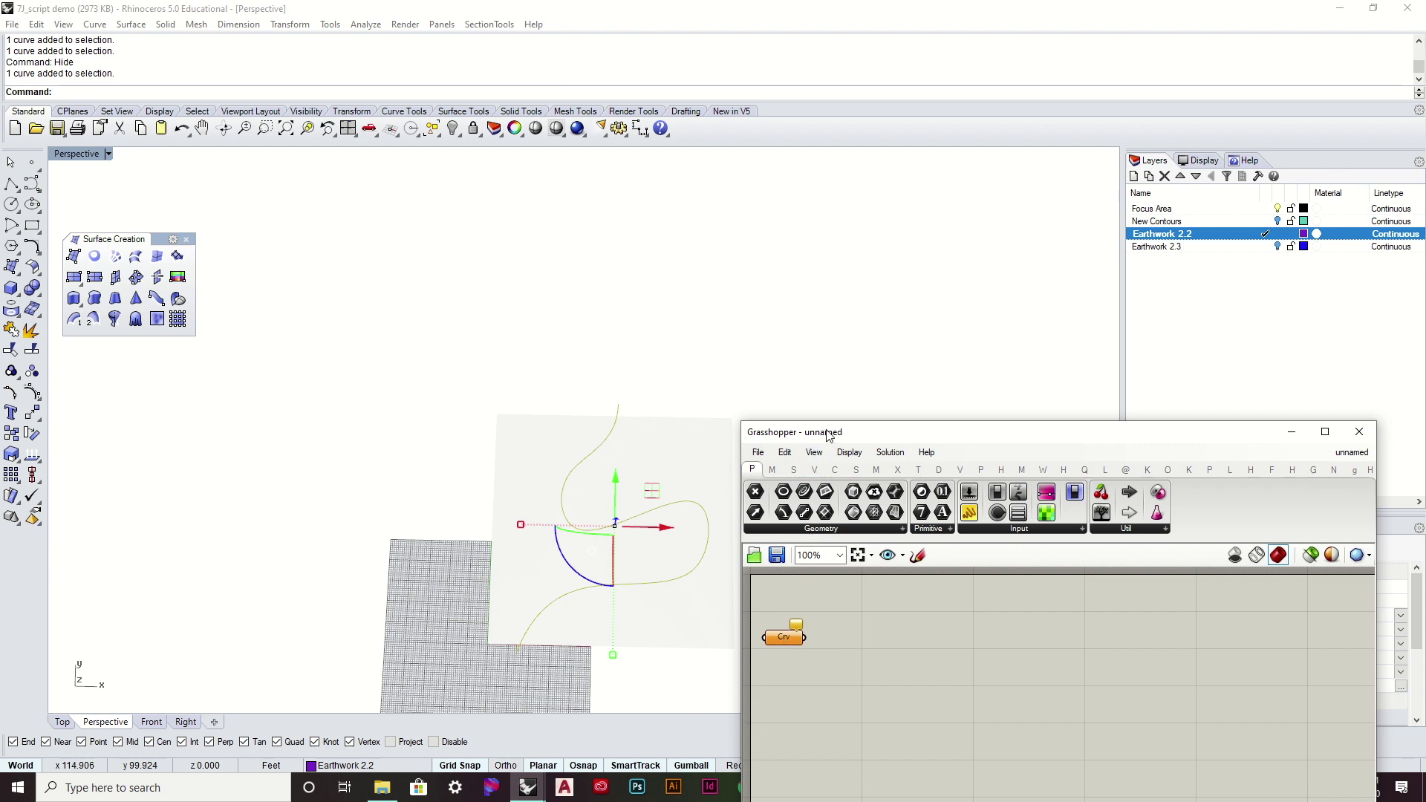
left_click_drag(829, 435, 996, 58)
right_click_drag(661, 449, 510, 295, "shift")
scroll(507, 369, "up", 4)
right_click_drag(507, 369, 536, 331)
left_click_drag(963, 267, 994, 536)
right_click(993, 536)
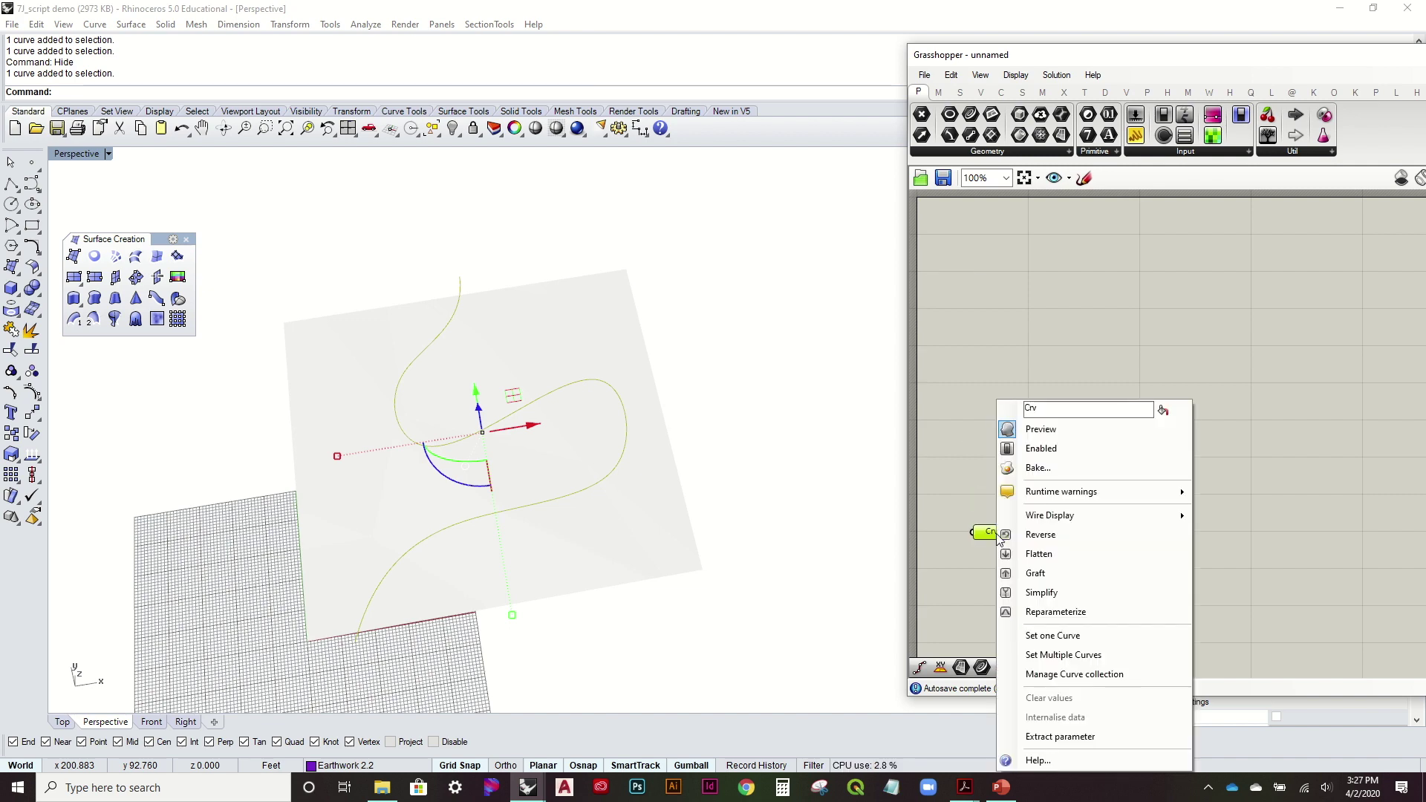
left_click(1079, 636)
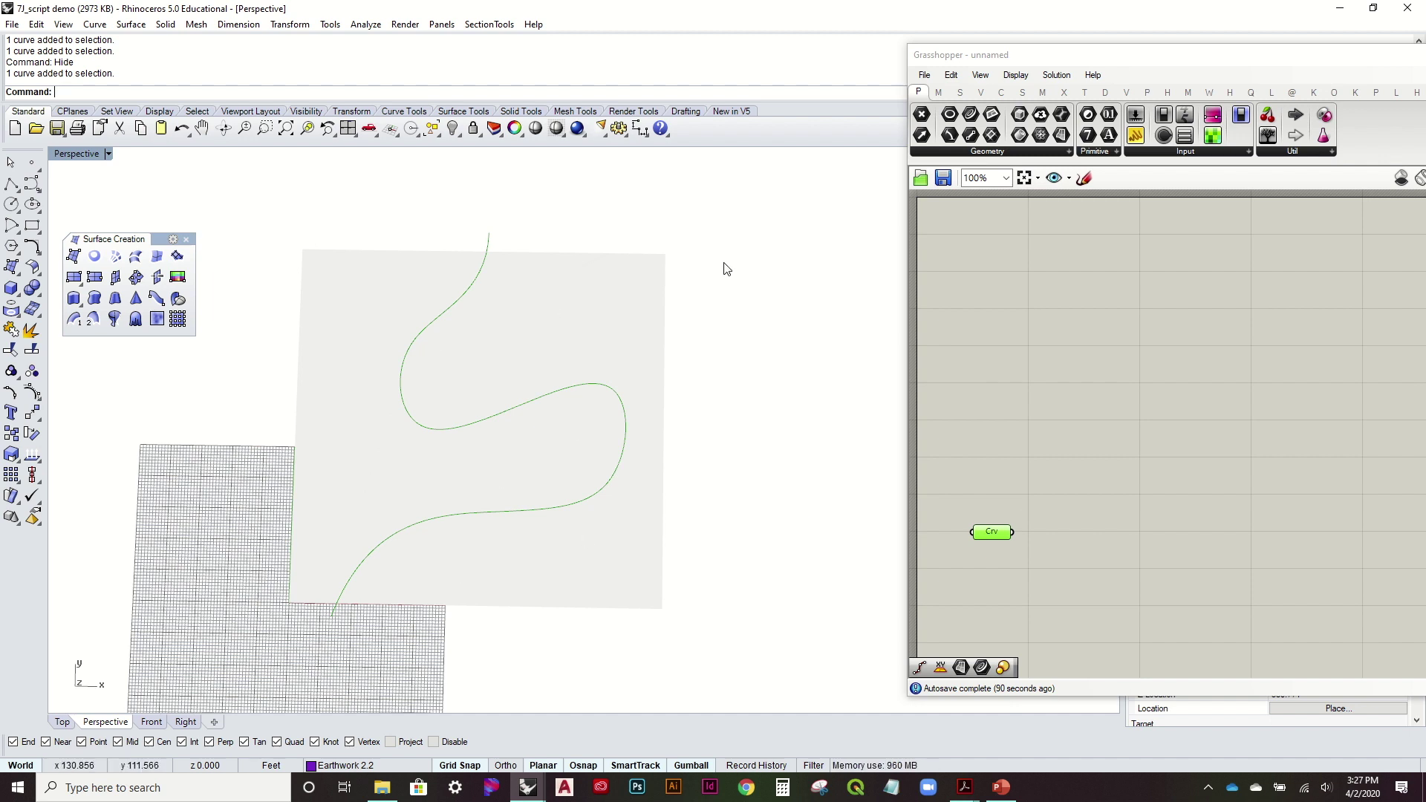
left_click(1056, 421)
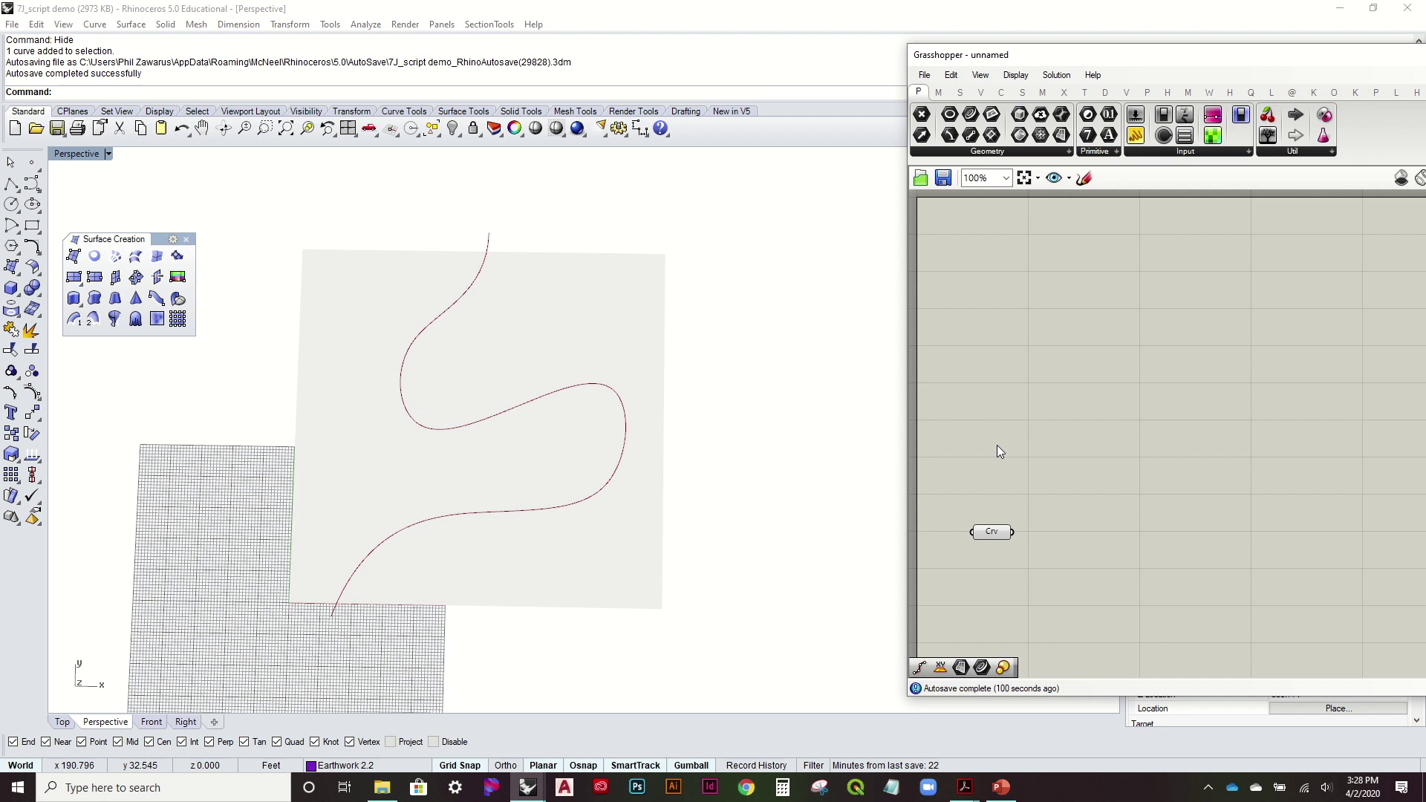
right_click_drag(998, 434, 1006, 399)
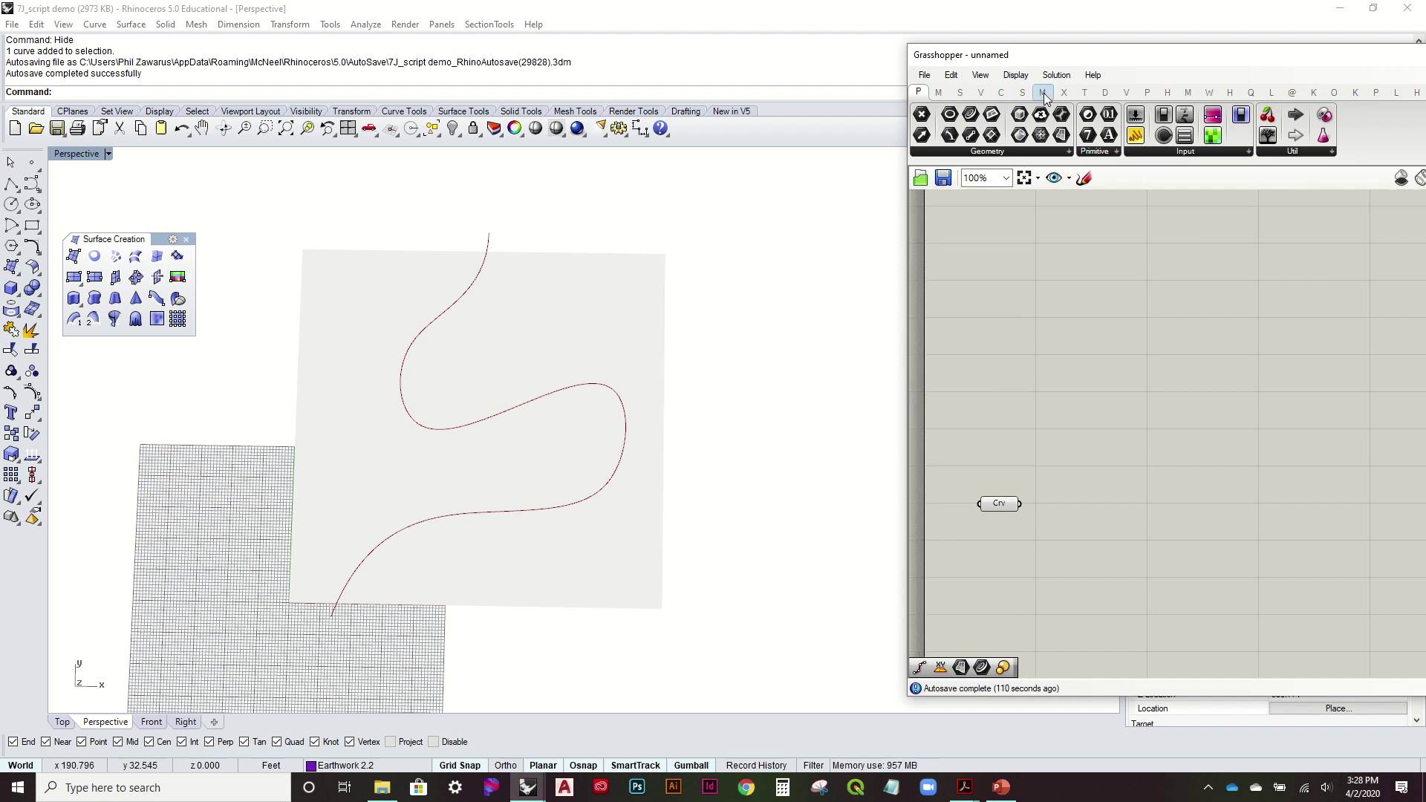
Place a Divide Curve component and feed it the referenced path curve
left_click(999, 97)
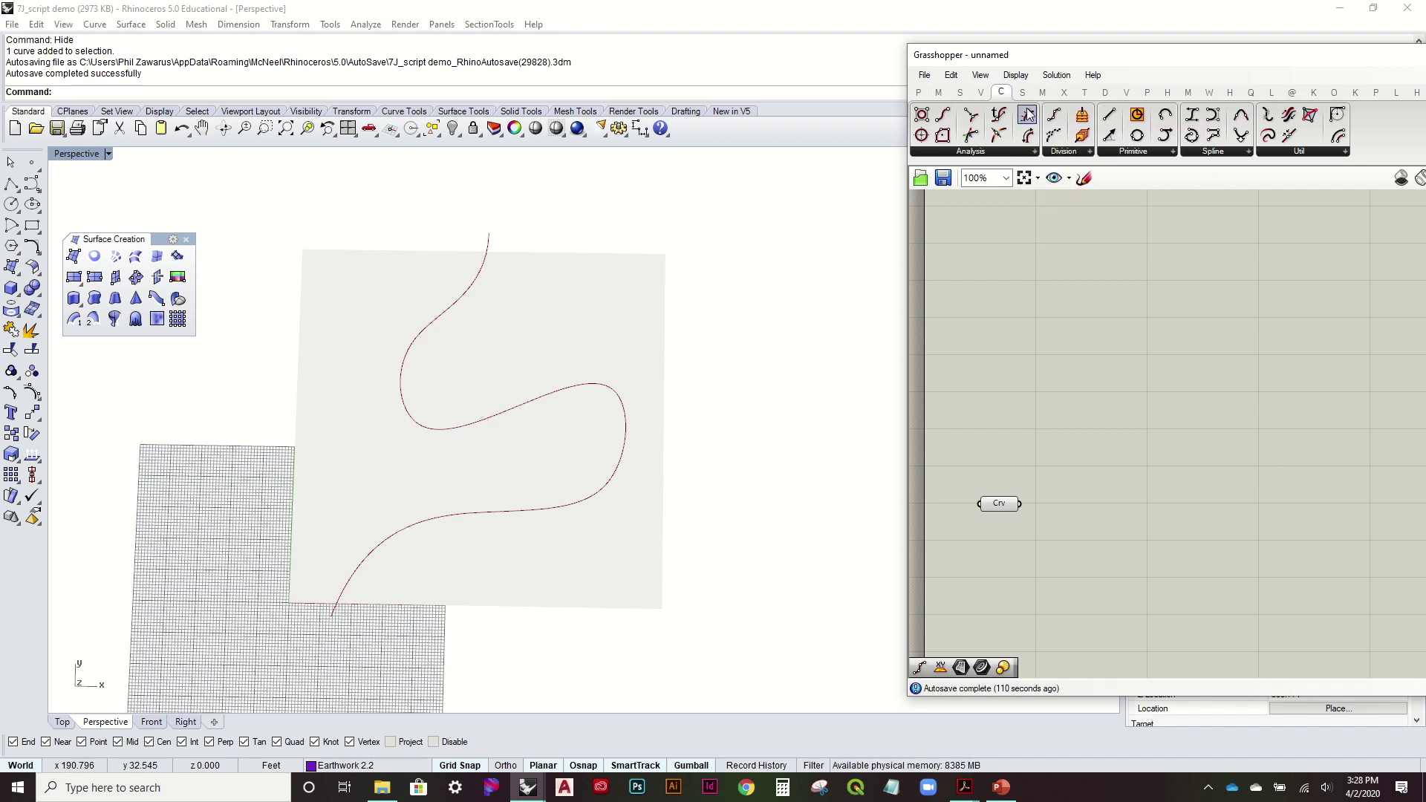
left_click_drag(1129, 523, 1129, 524)
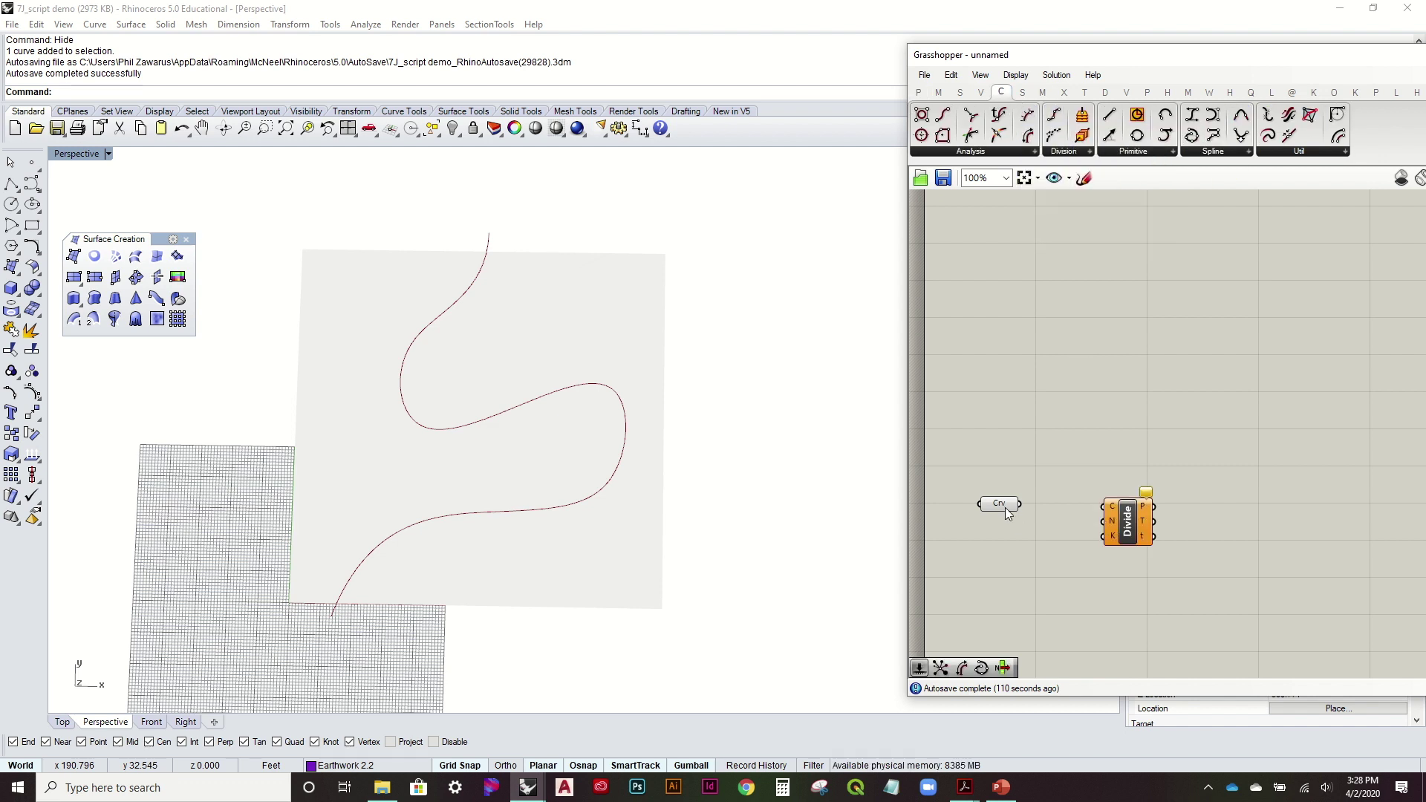
left_click_drag(1019, 503, 1058, 514)
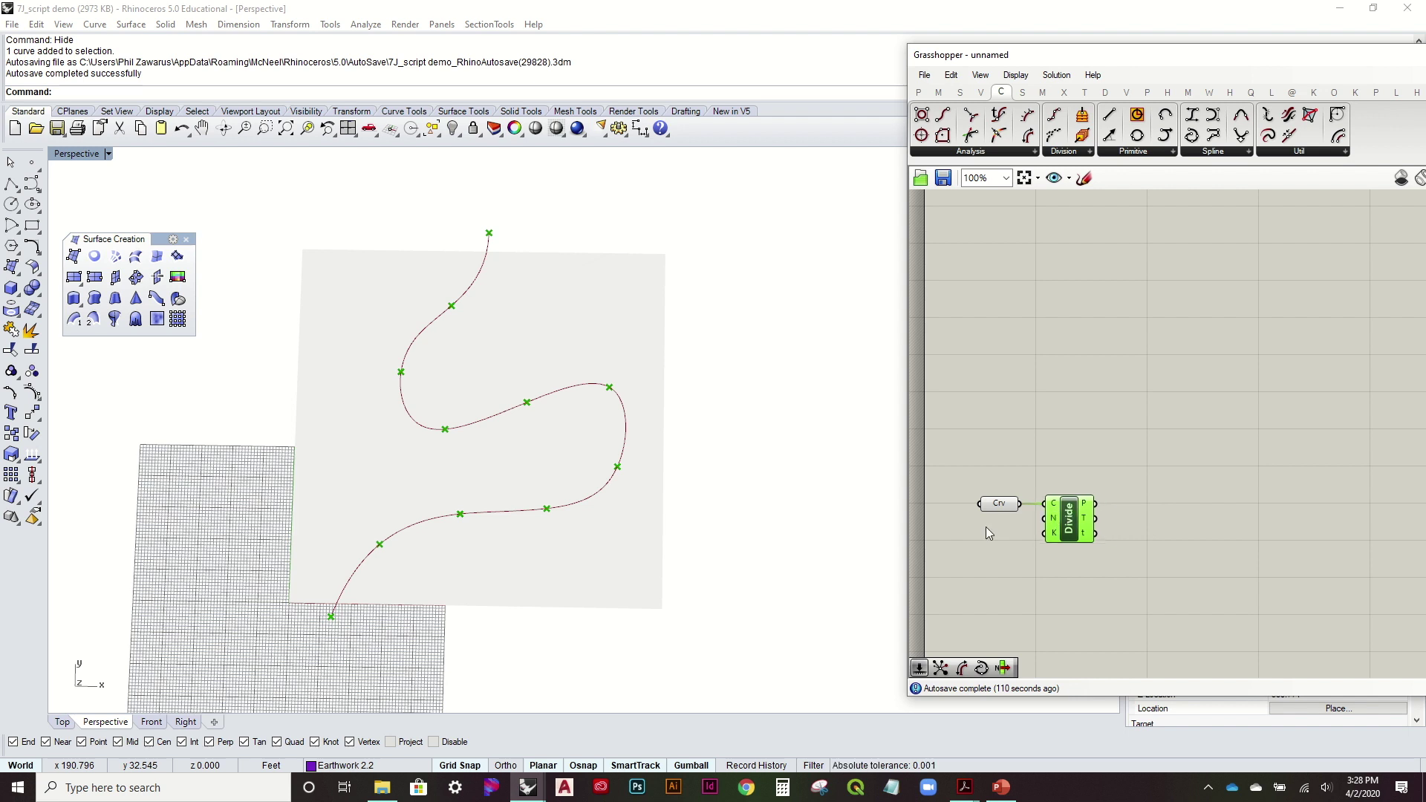
right_click_drag(986, 528, 1102, 453)
scroll(1120, 466, "up", 2)
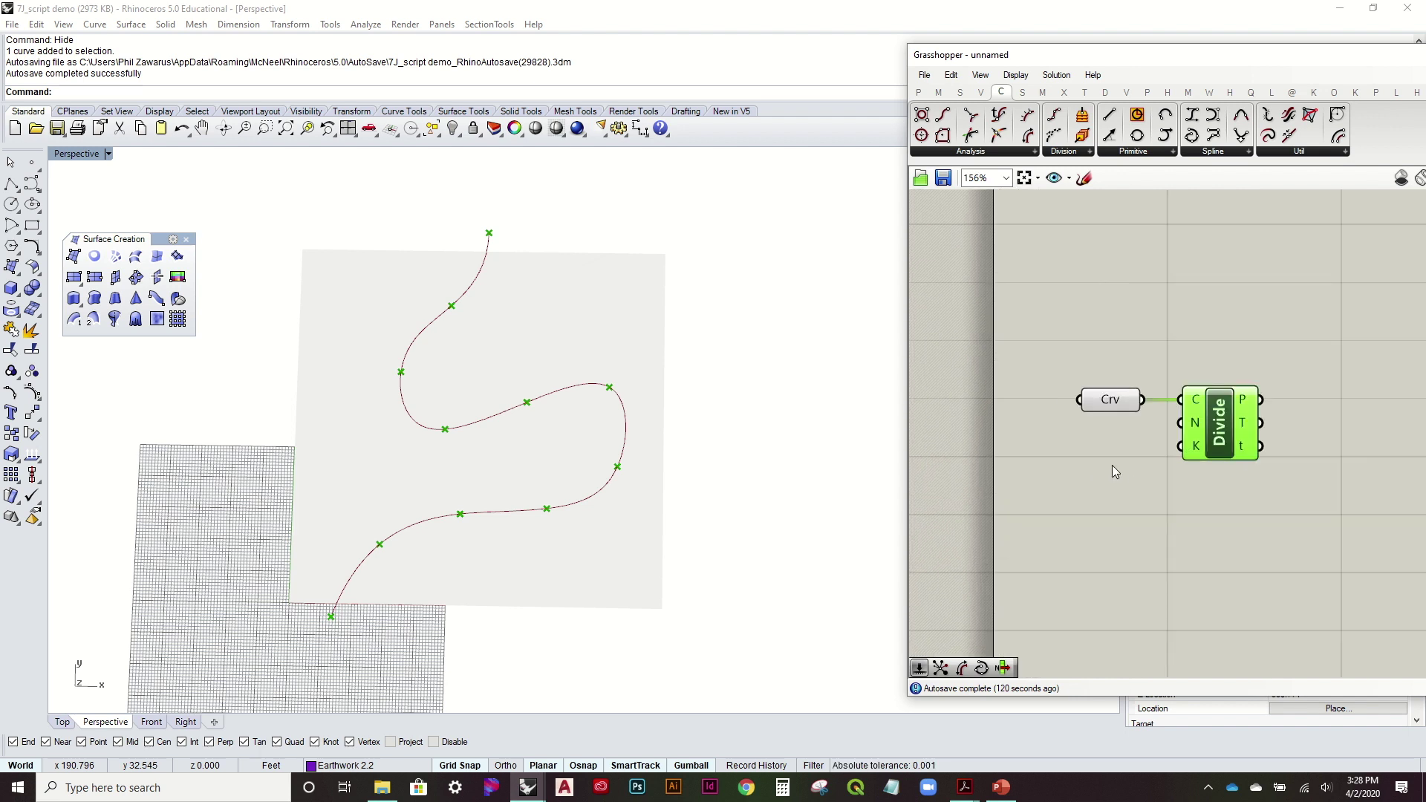
Add a number slider, entered as 50, and wire it to Divide's count input
double_click(1047, 471)
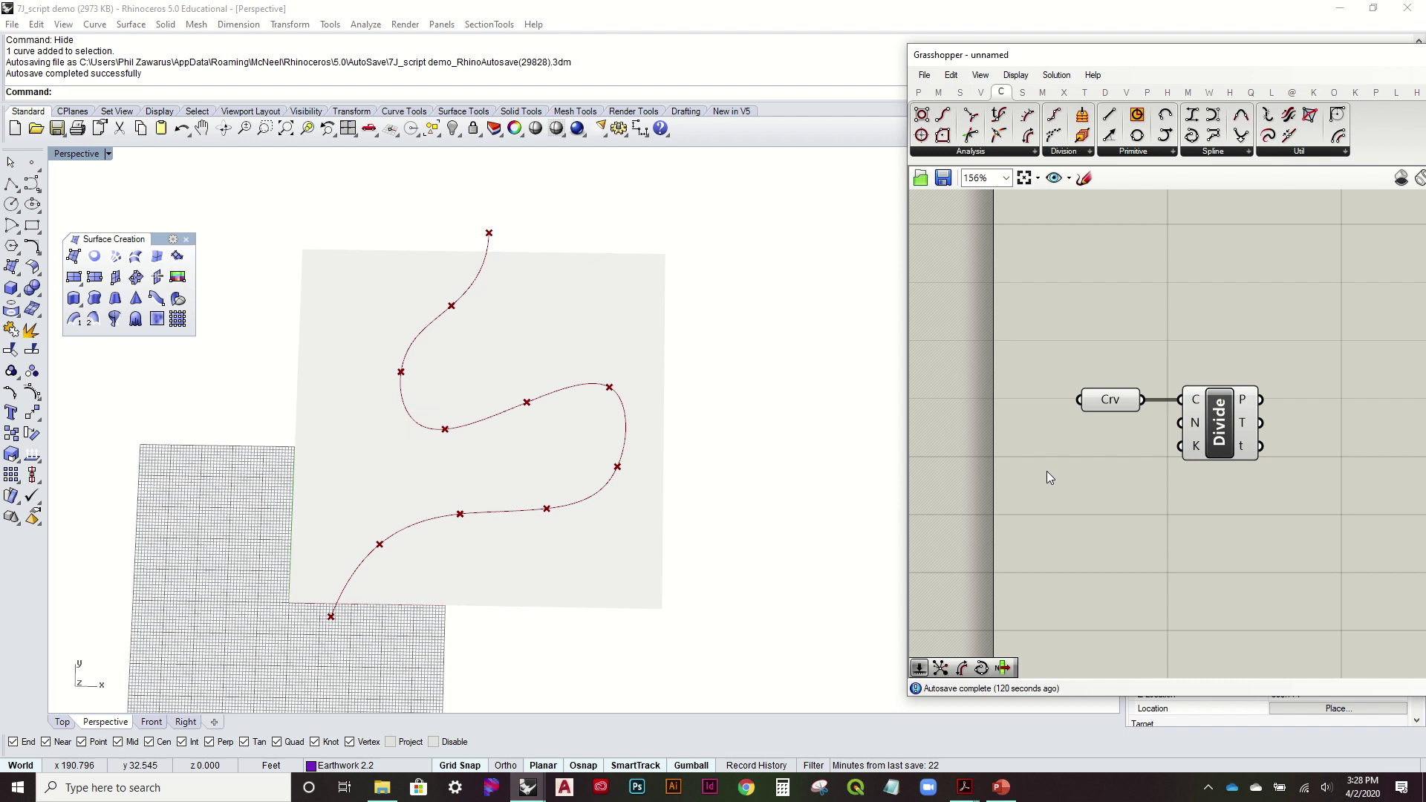
type("50")
key("Return")
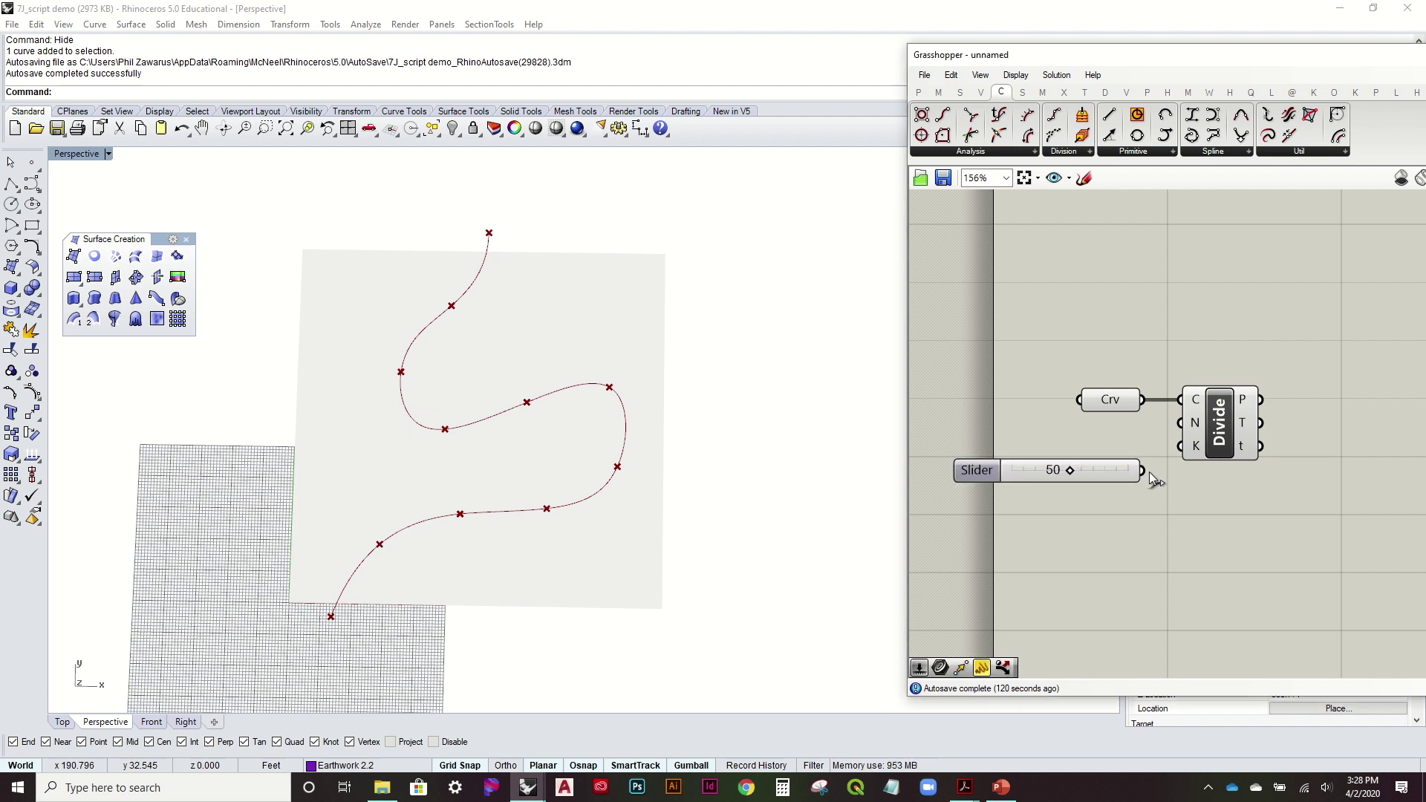
left_click_drag(1143, 472, 1171, 424)
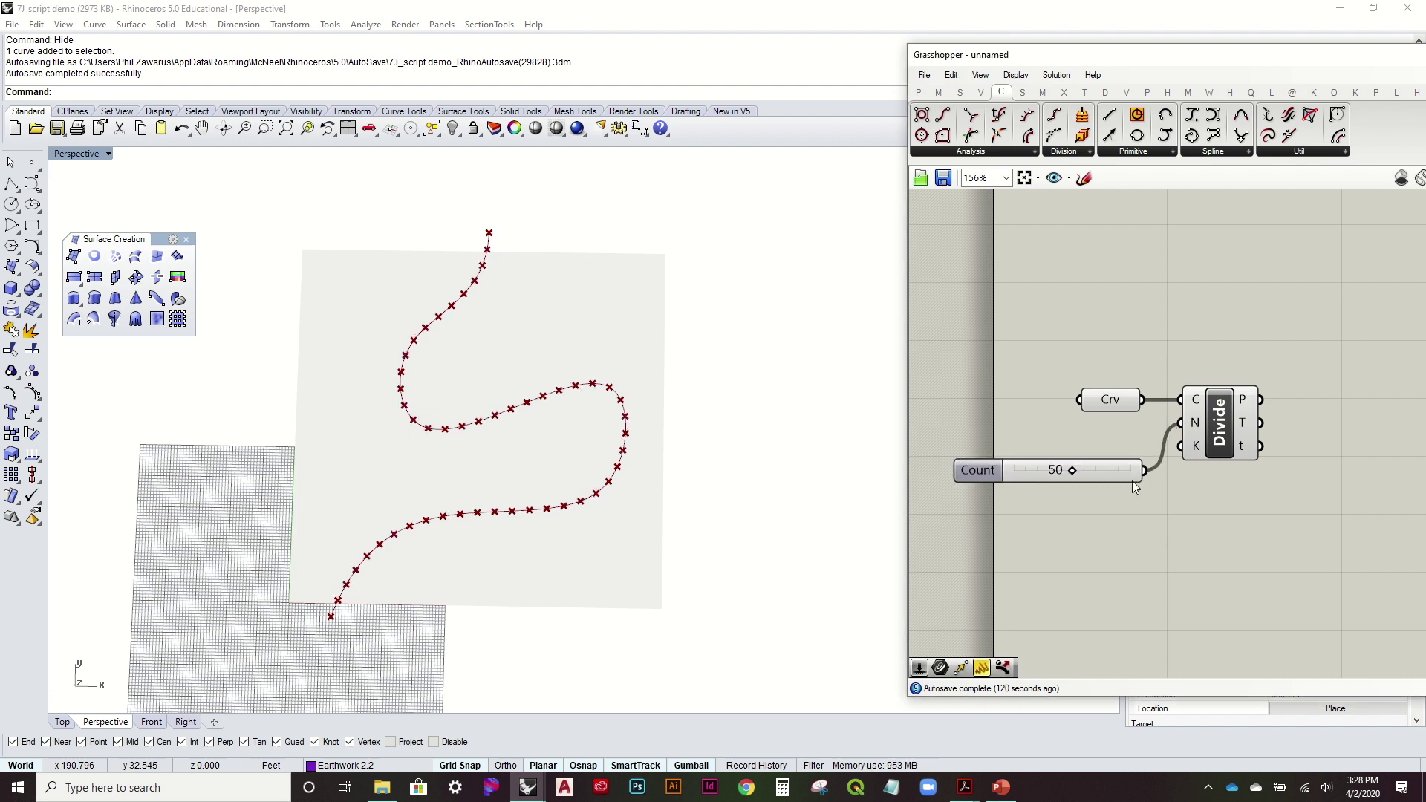
left_click_drag(1062, 472, 1157, 456)
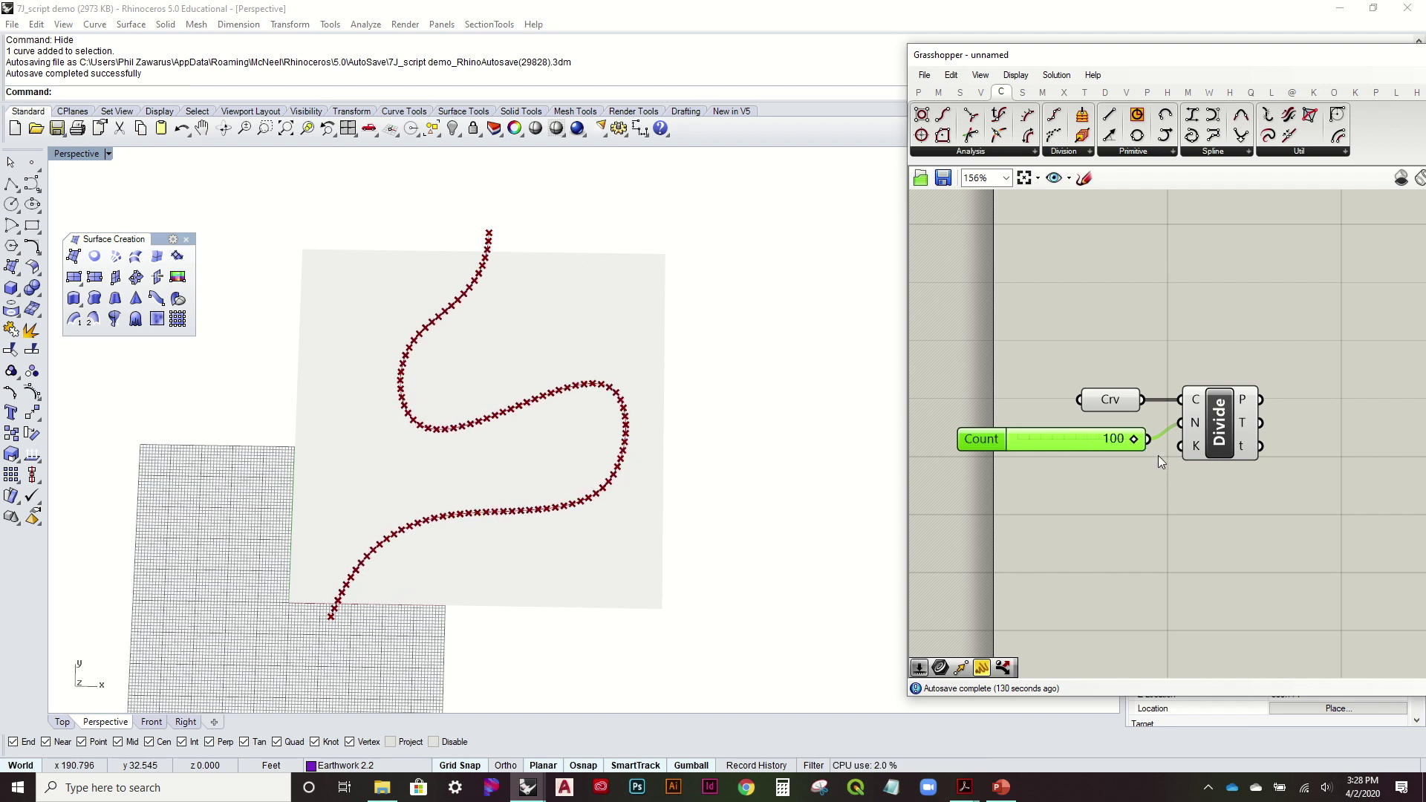
Inspect the division points along the curve in Rhino and tidy the component layout
right_click_drag(619, 449, 603, 392)
scroll(304, 362, "up", 4)
scroll(306, 367, "down", 2)
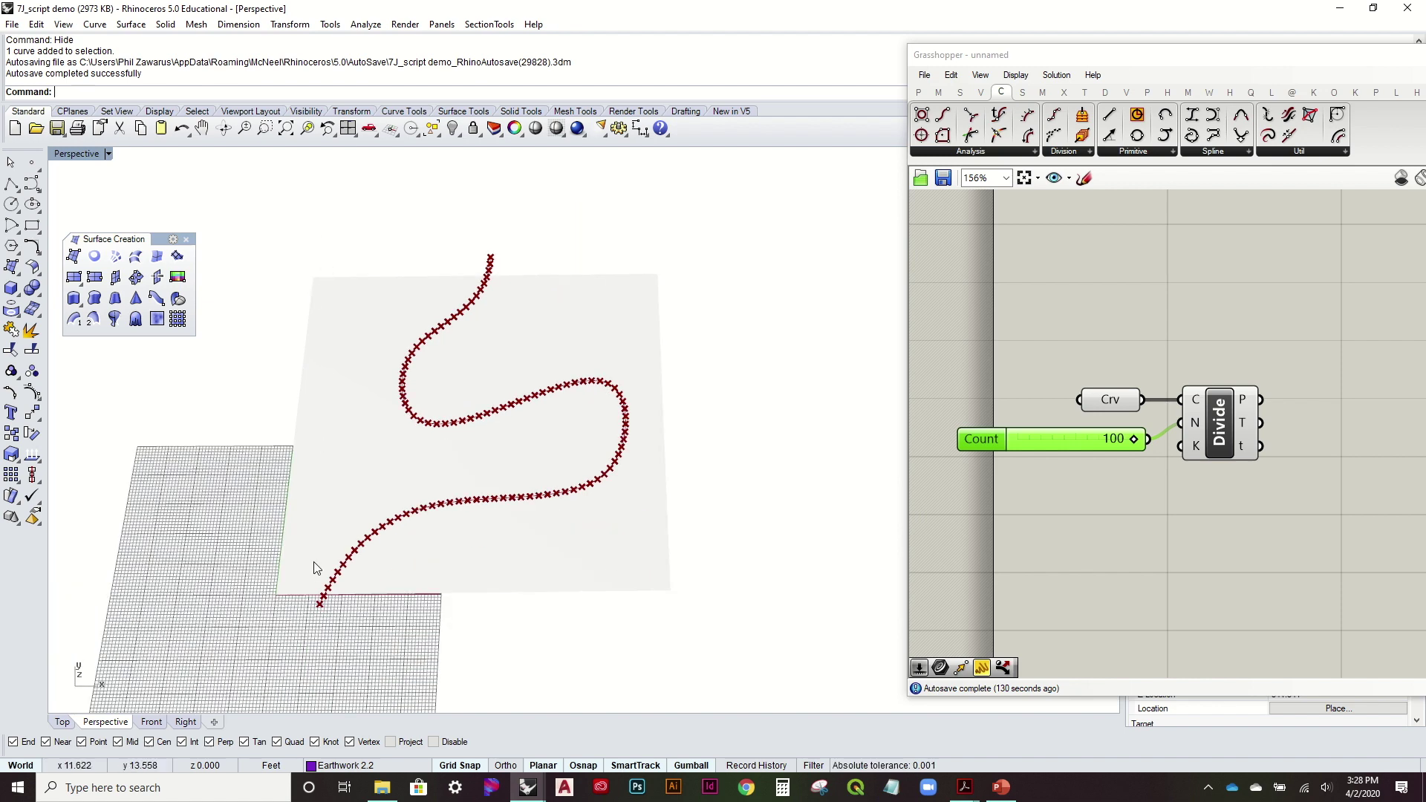
right_click_drag(665, 401, 611, 369)
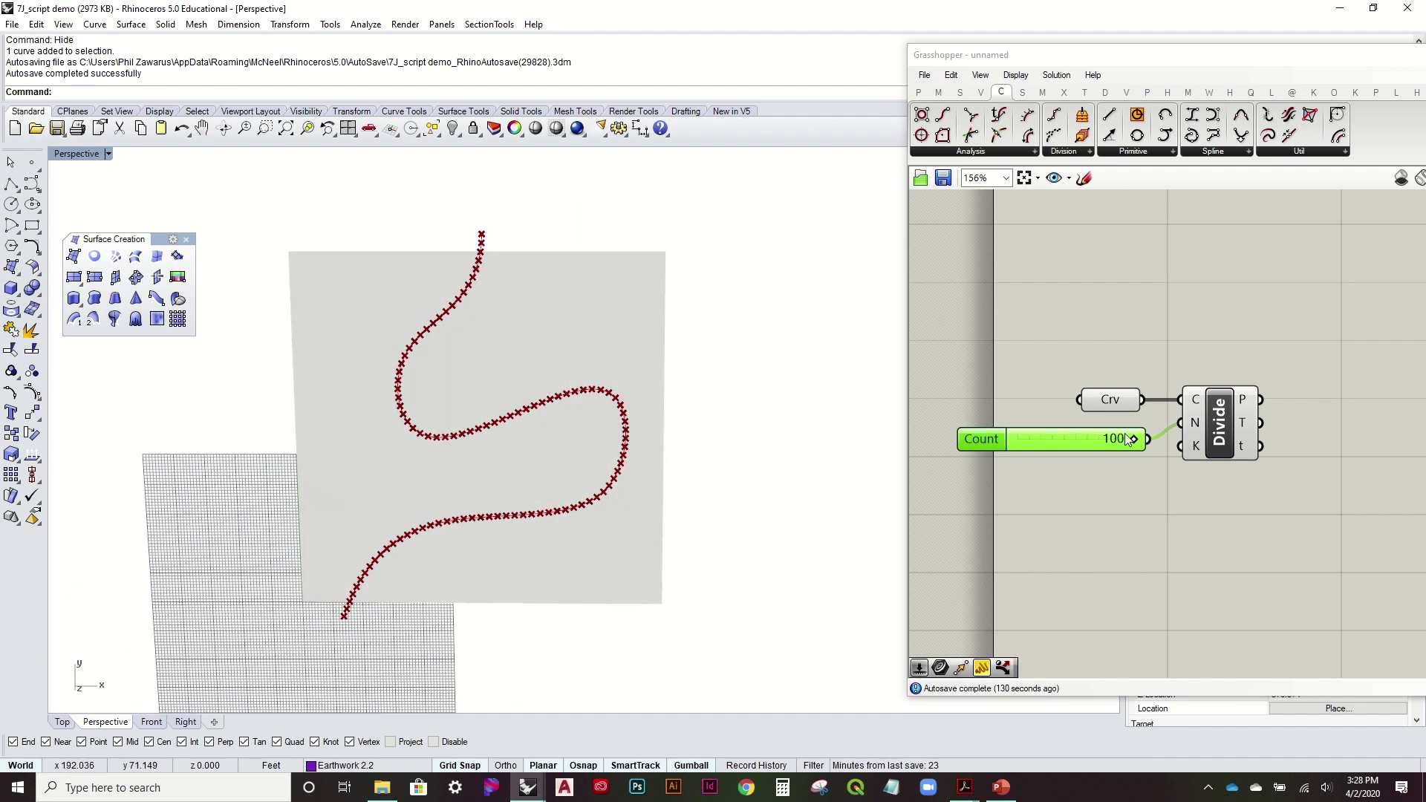
left_click(1283, 350)
right_click_drag(1282, 350, 1259, 369)
left_click_drag(1035, 456, 1035, 445)
right_click_drag(1237, 450, 1139, 465)
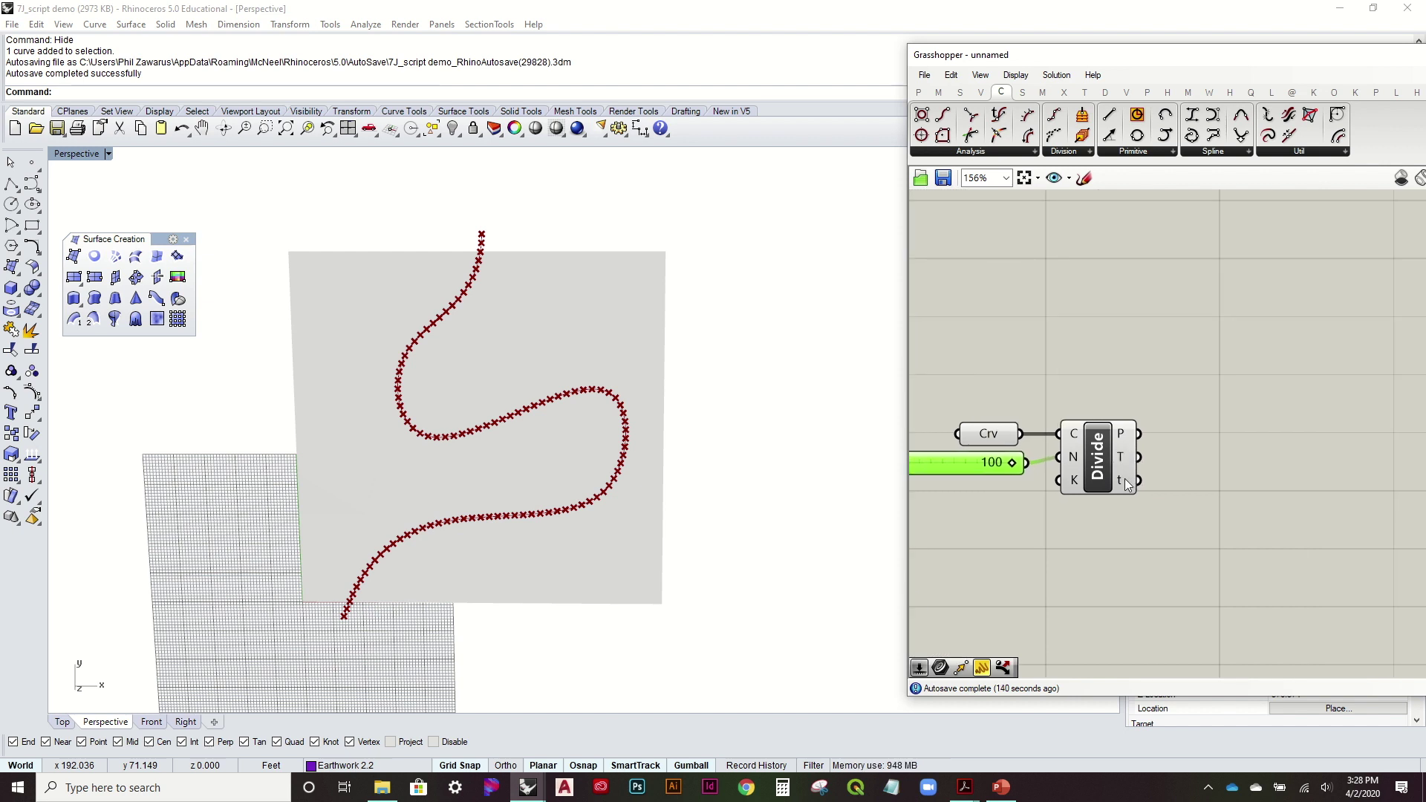
Add a Horizontal Frame component fed by the path curve and Divide's parameters
left_click(1015, 151)
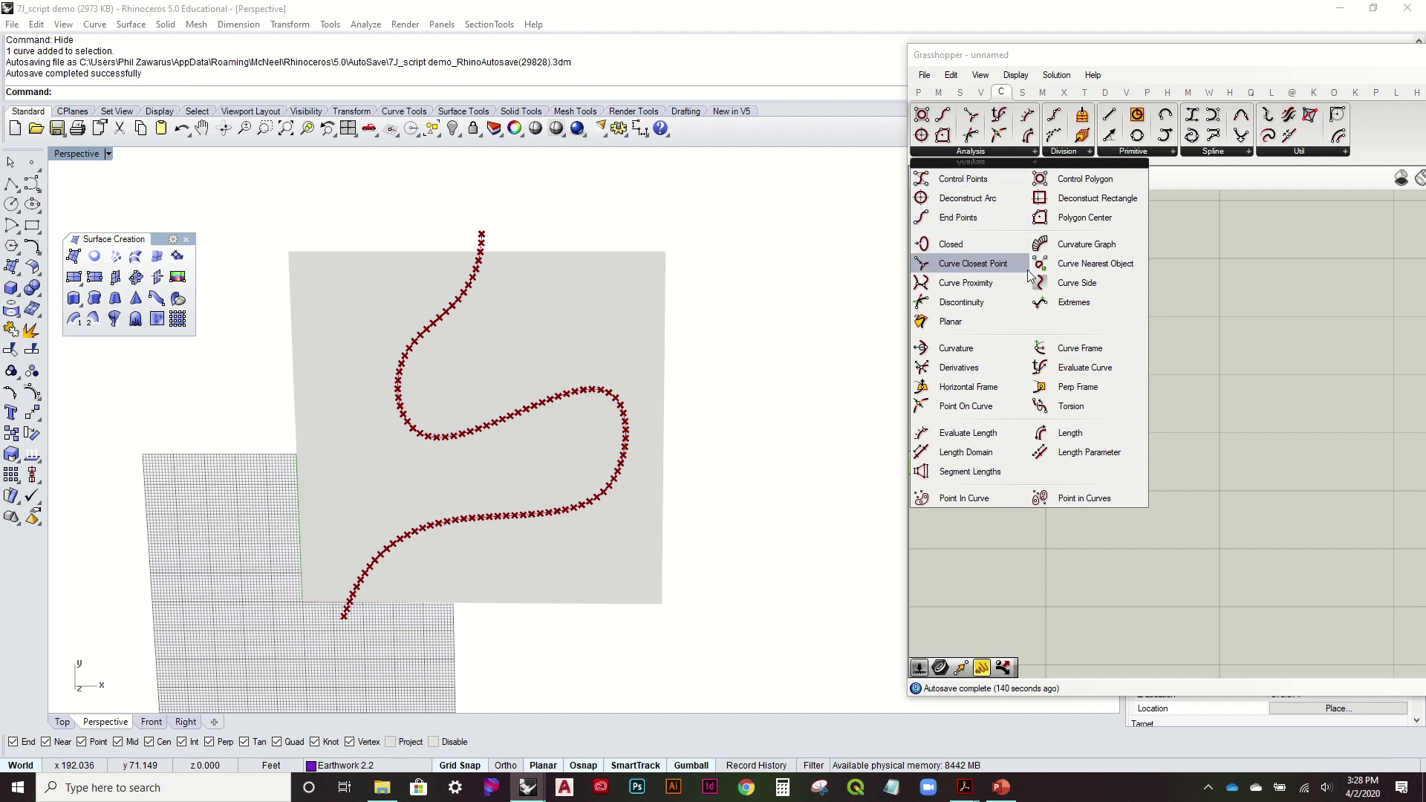
left_click(1002, 390)
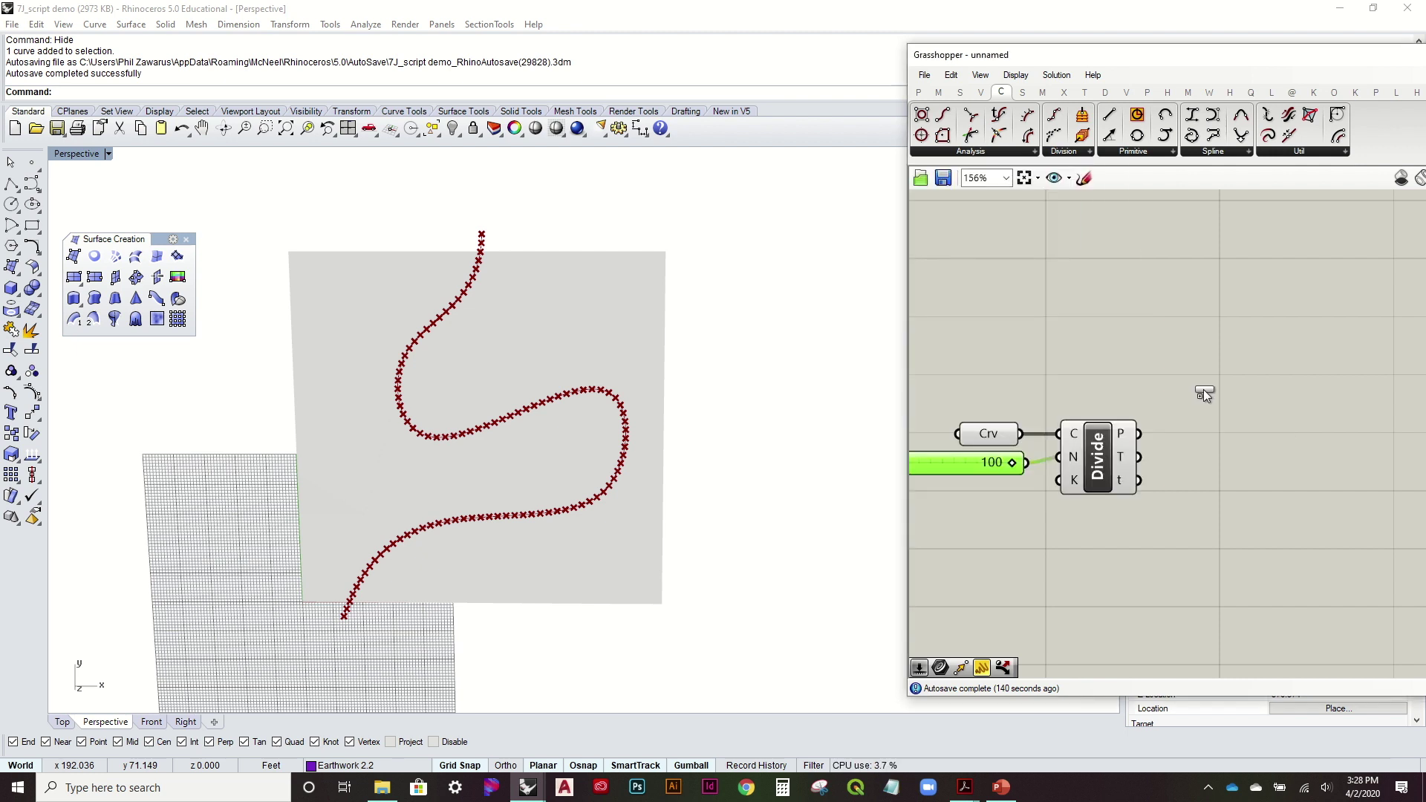
left_click(1261, 387)
left_click_drag(1027, 431, 1217, 371)
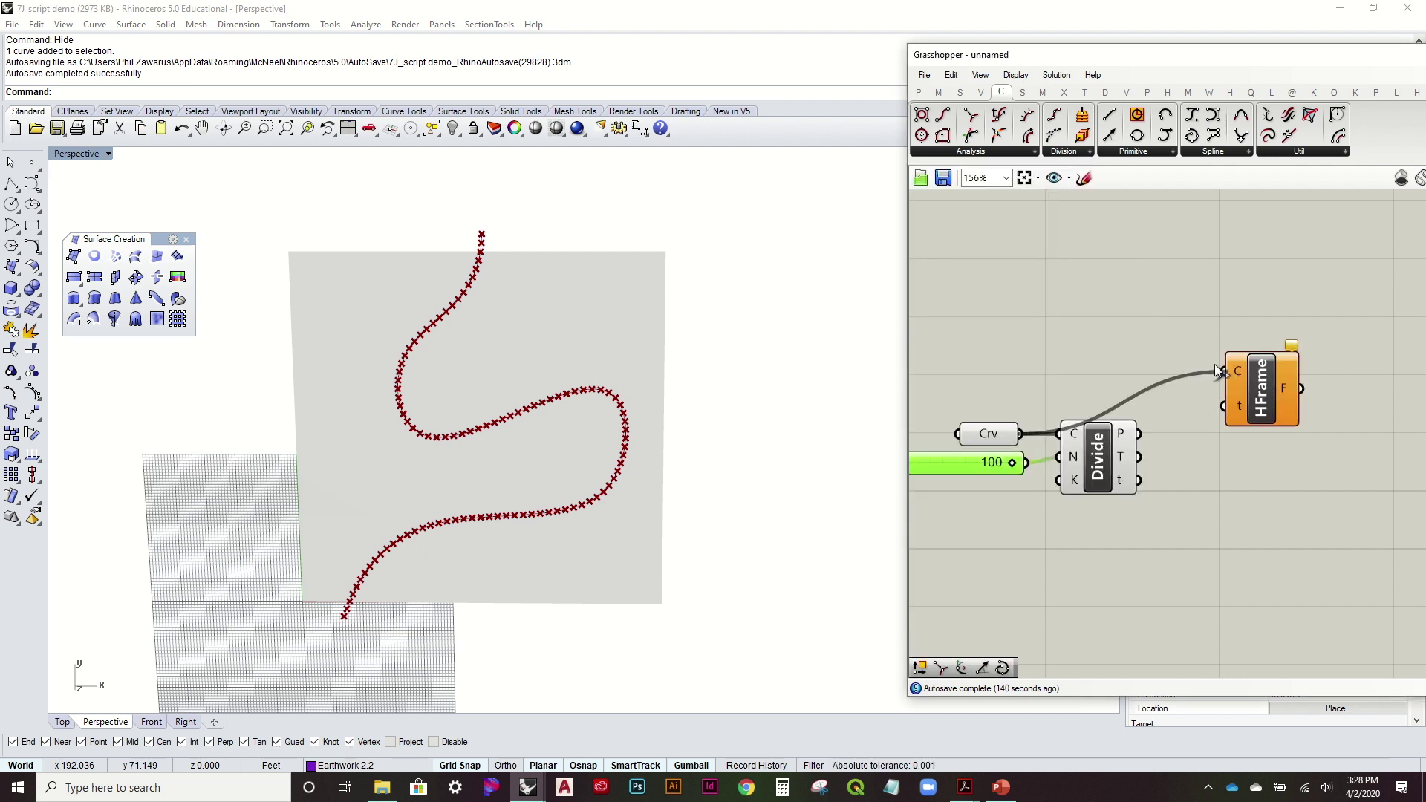
left_click_drag(1139, 481, 1223, 406)
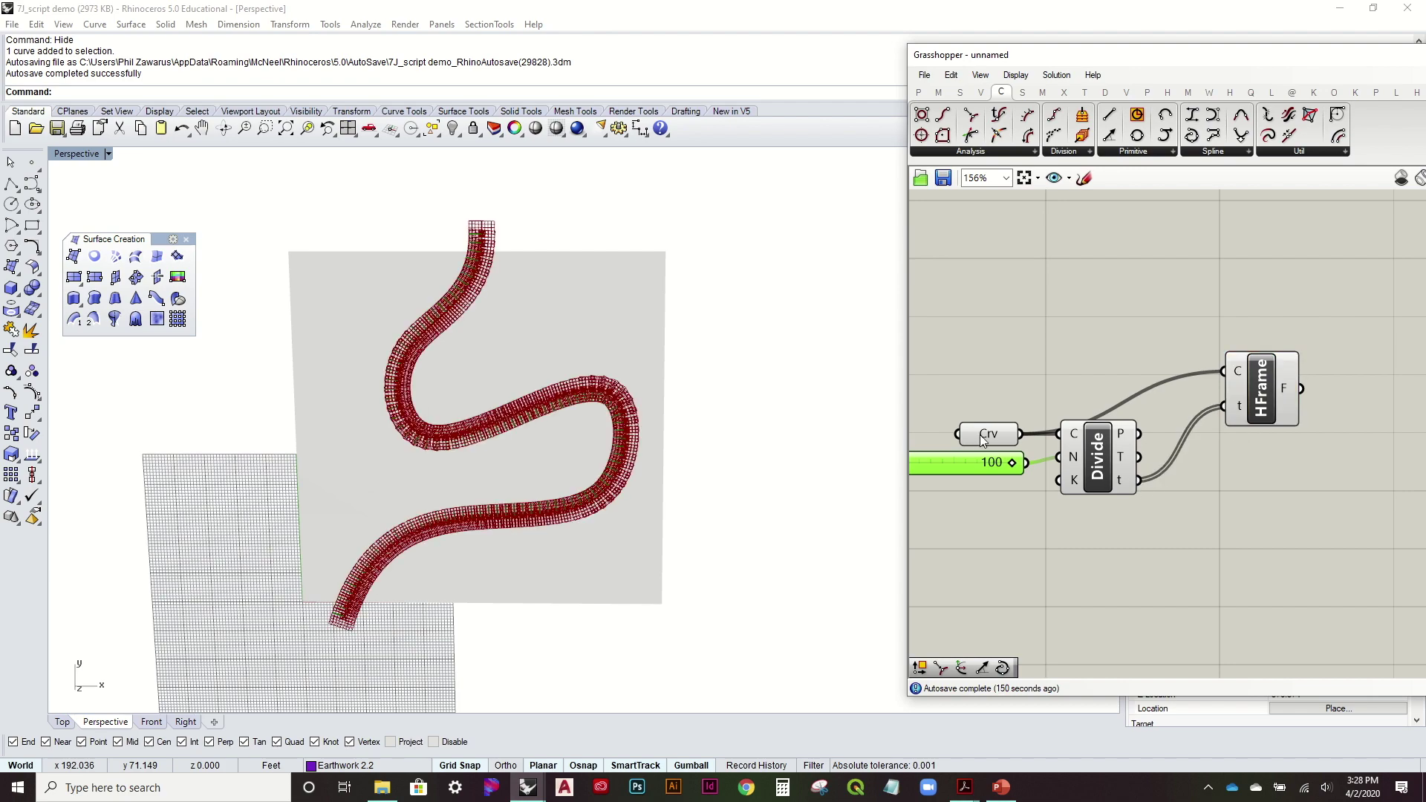
scroll(454, 430, "up", 5)
scroll(482, 293, "down", 3)
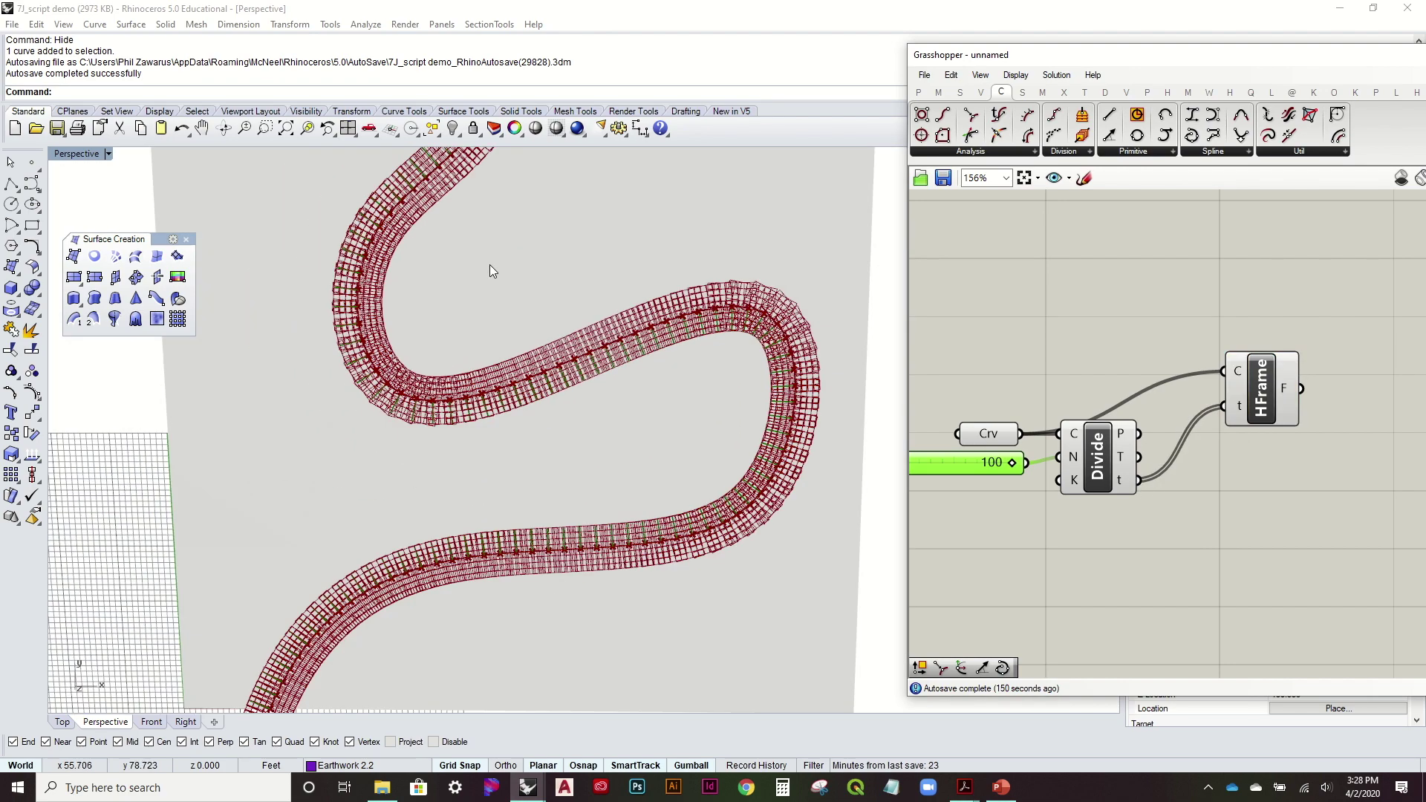
scroll(546, 529, "up", 5)
scroll(545, 529, "down", 3)
scroll(484, 495, "up", 3)
scroll(545, 305, "up", 4)
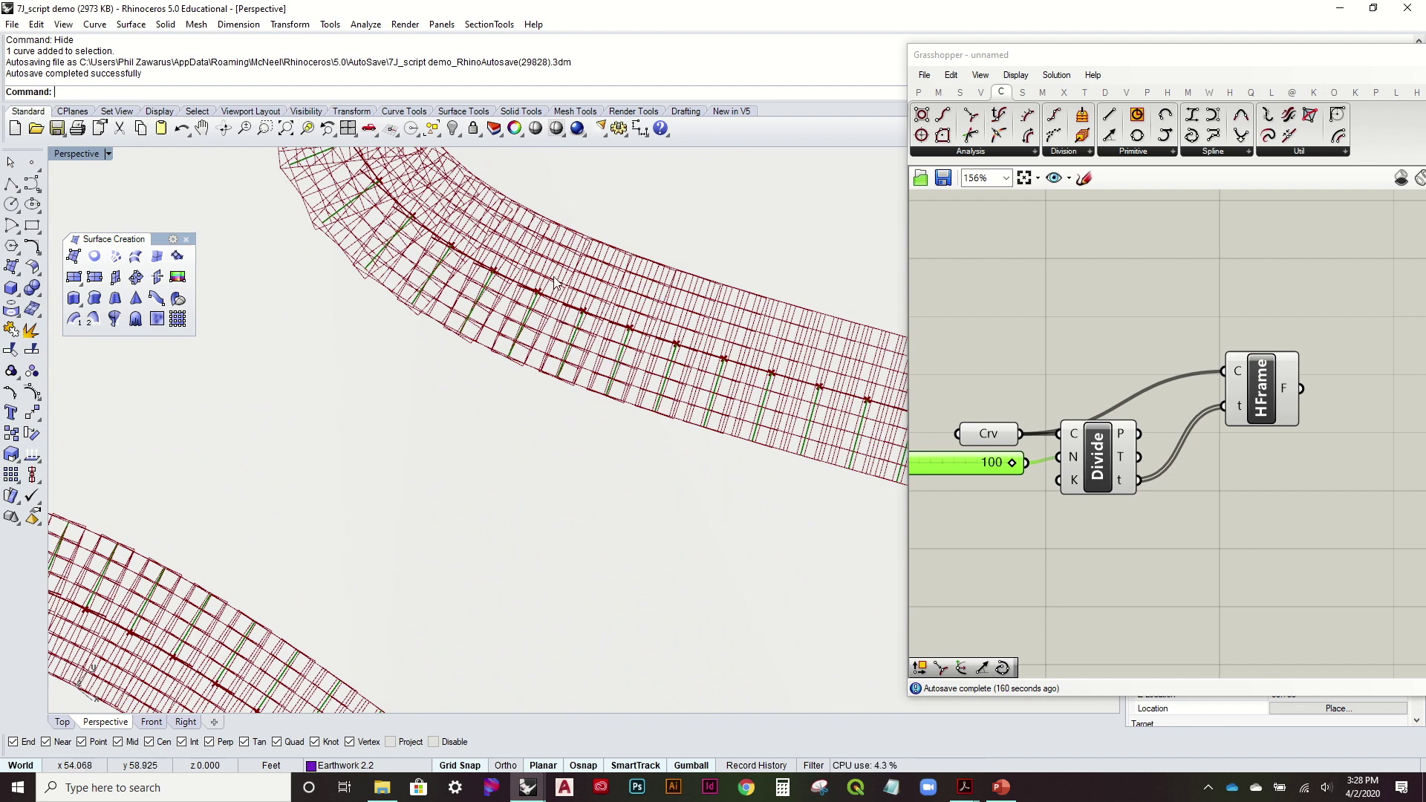
scroll(493, 416, "down", 5)
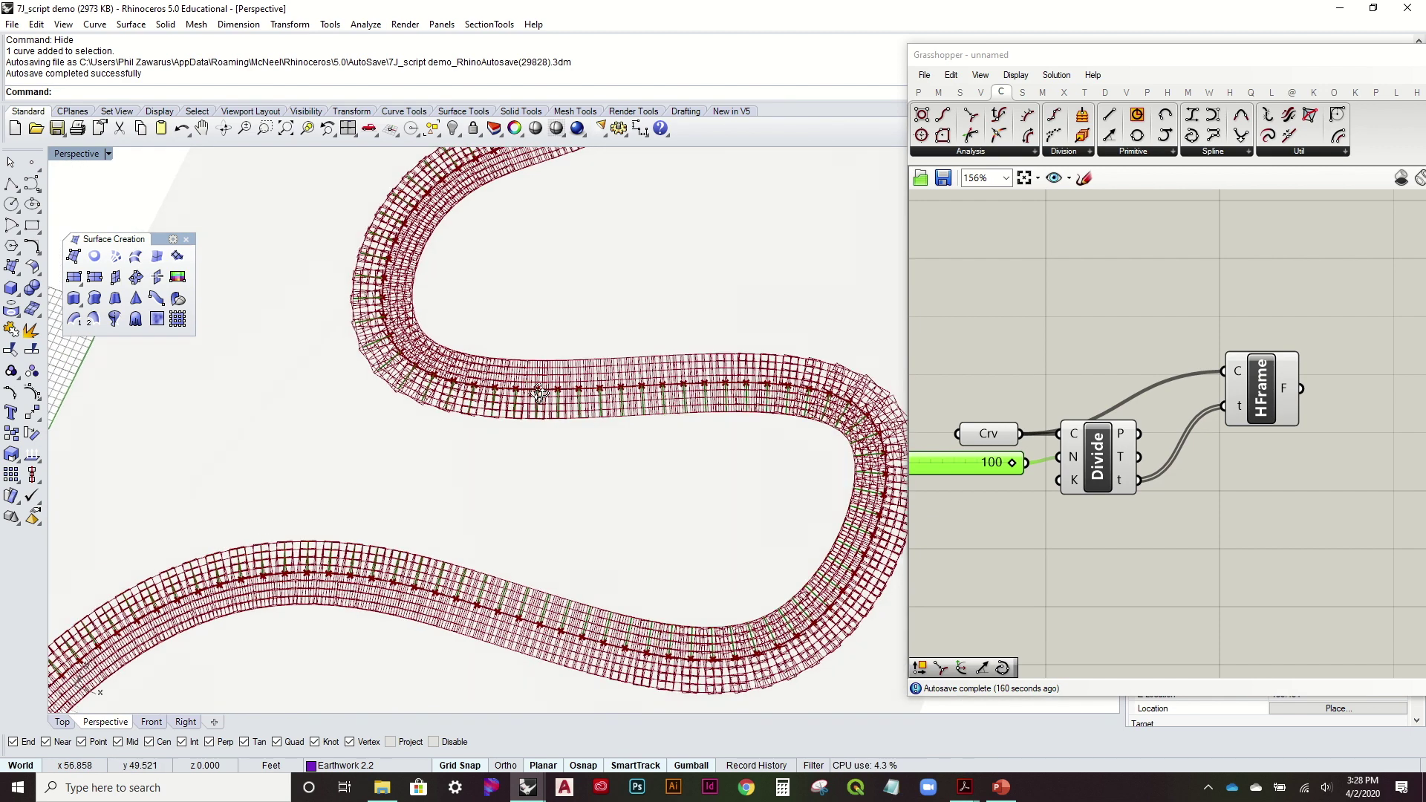
Add a Deconstruct Plane component to the right of HFrame to take its frames
left_click_drag(1266, 389, 1257, 451)
right_click_drag(1219, 412, 1038, 379)
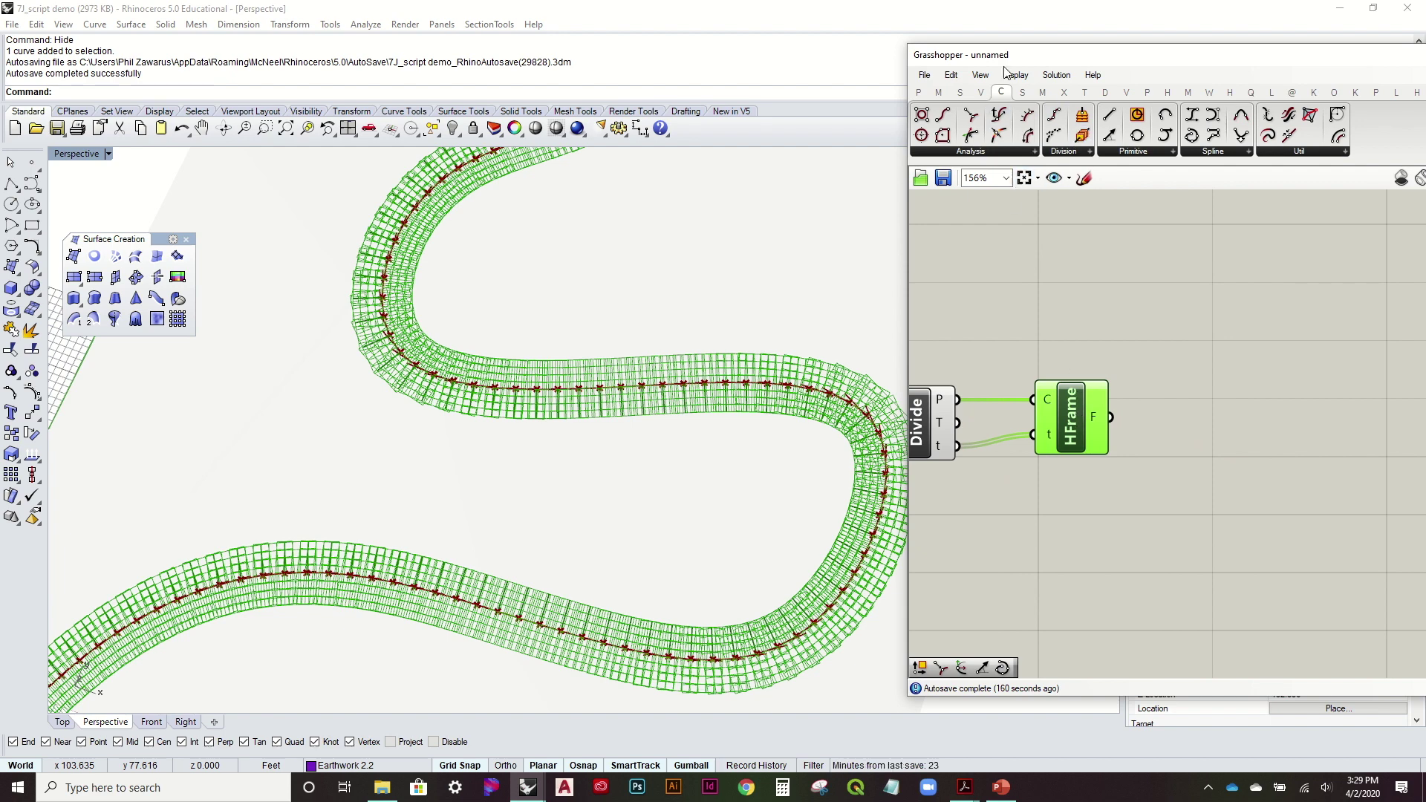
left_click(983, 92)
left_click_drag(1031, 114, 1214, 441)
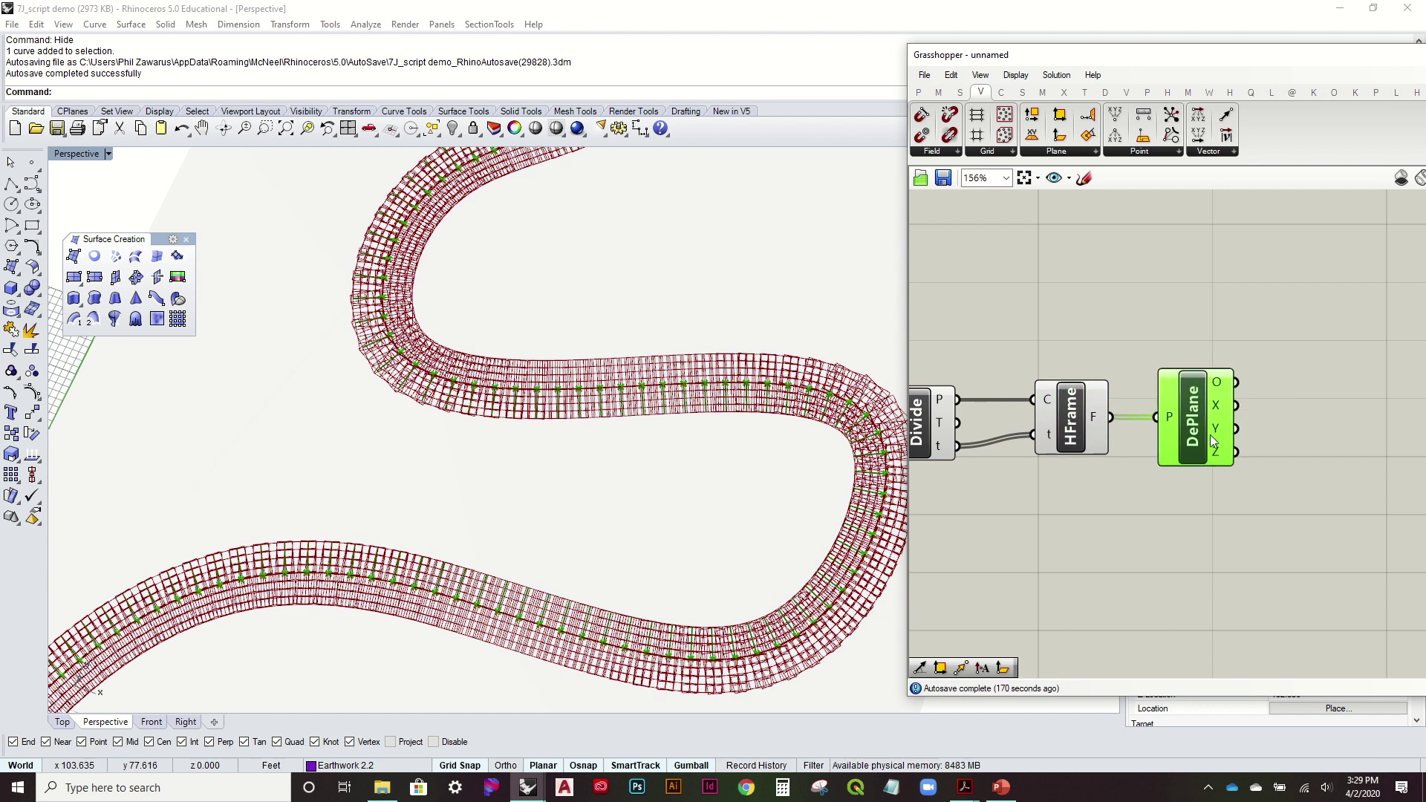
mouse_move(1216, 433)
left_click(1028, 345)
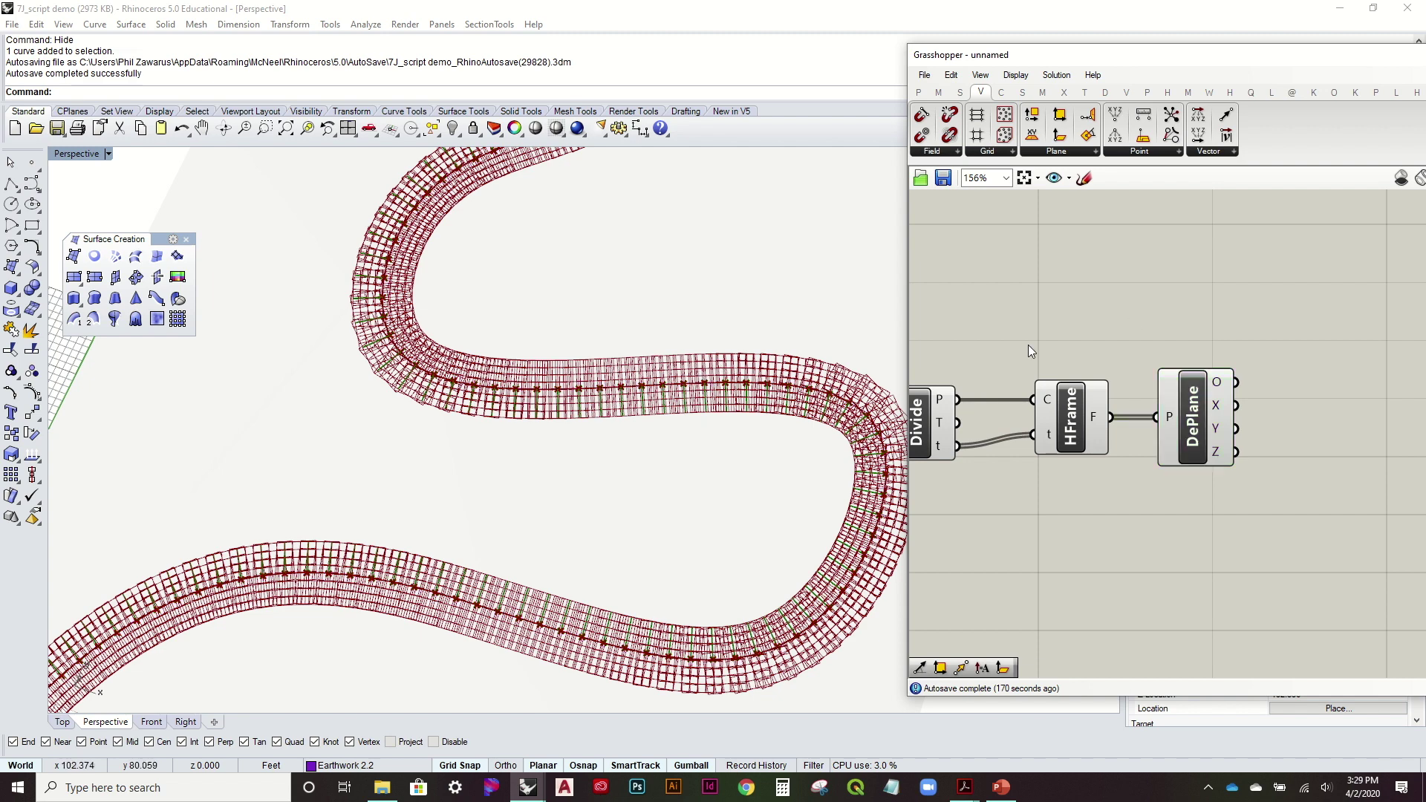
right_click_drag(420, 342, 569, 387)
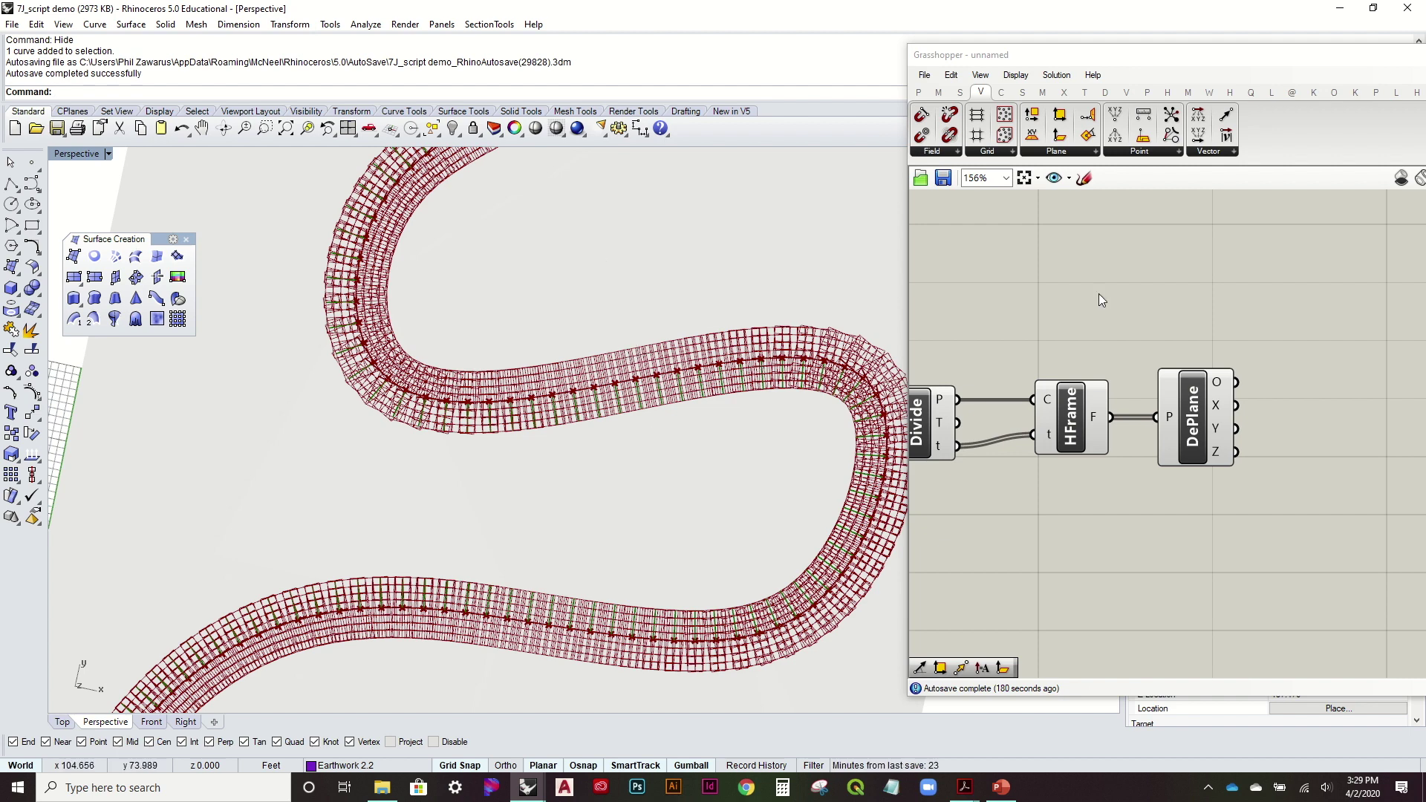
Turn off the Horizontal Frame preview so only the division points show
left_click(1070, 414)
right_click(1070, 413)
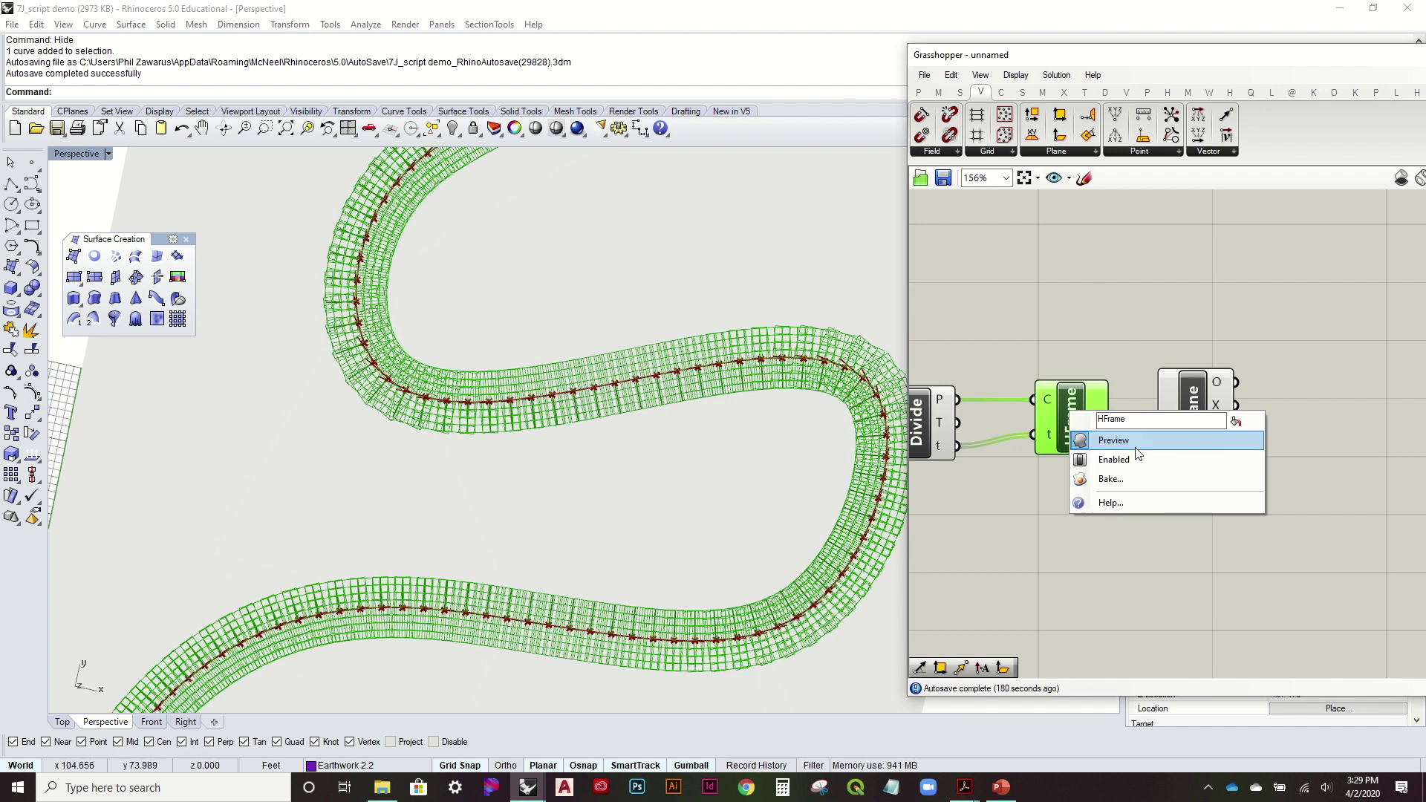
left_click(1135, 446)
scroll(1204, 359, "down", 3)
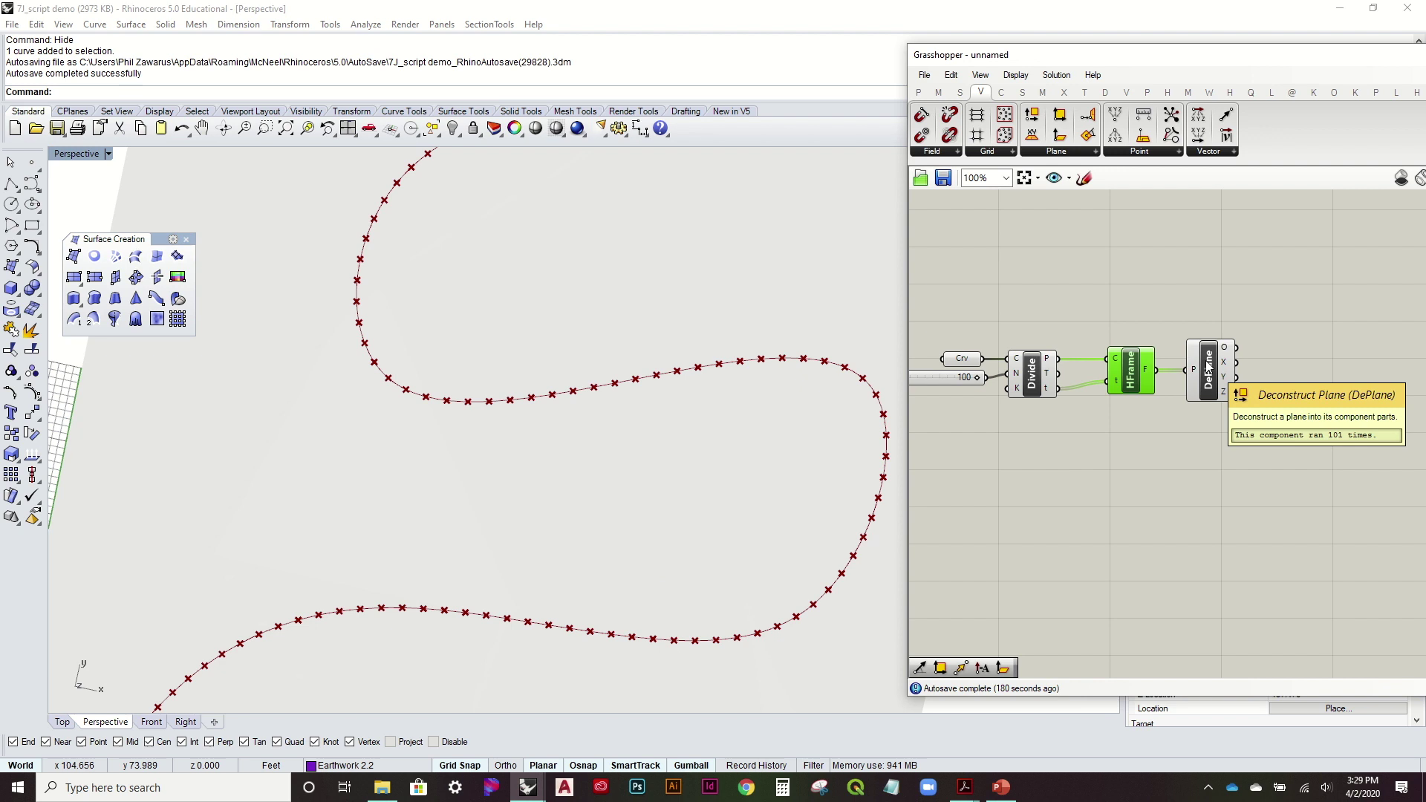
right_click_drag(1165, 348, 1151, 337)
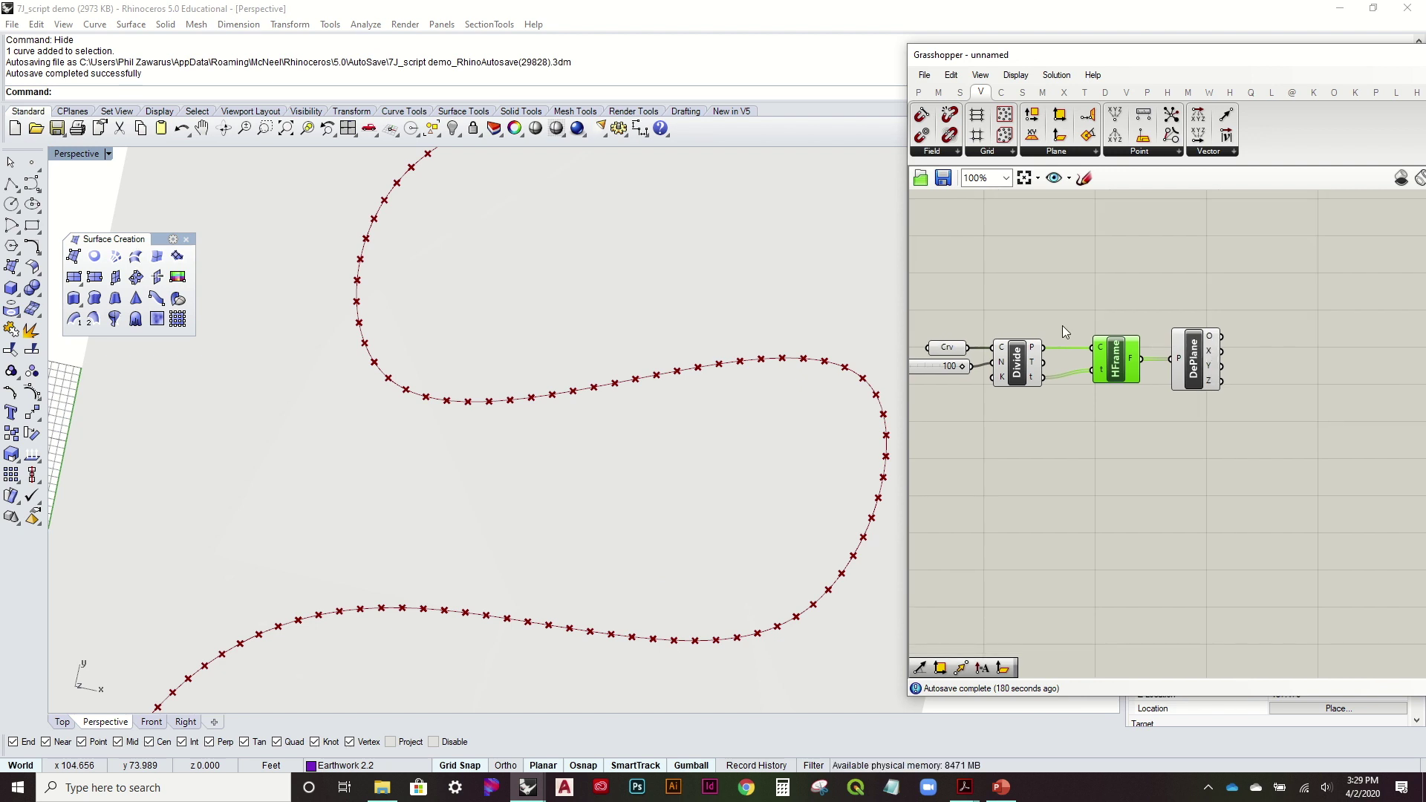
scroll(491, 465, "down", 4)
right_click_drag(505, 423, 516, 419)
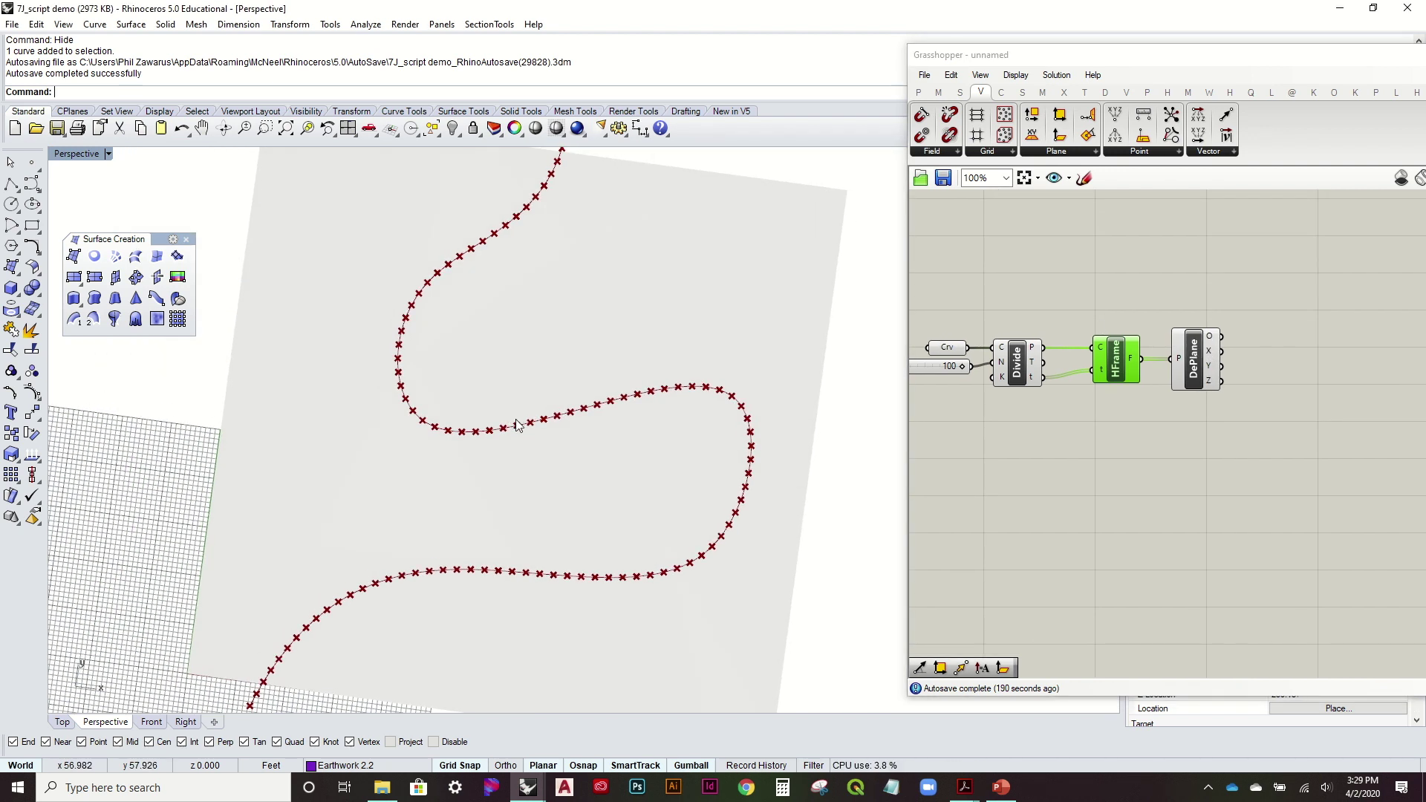
left_click(1235, 398)
right_click_drag(1236, 398, 1248, 382)
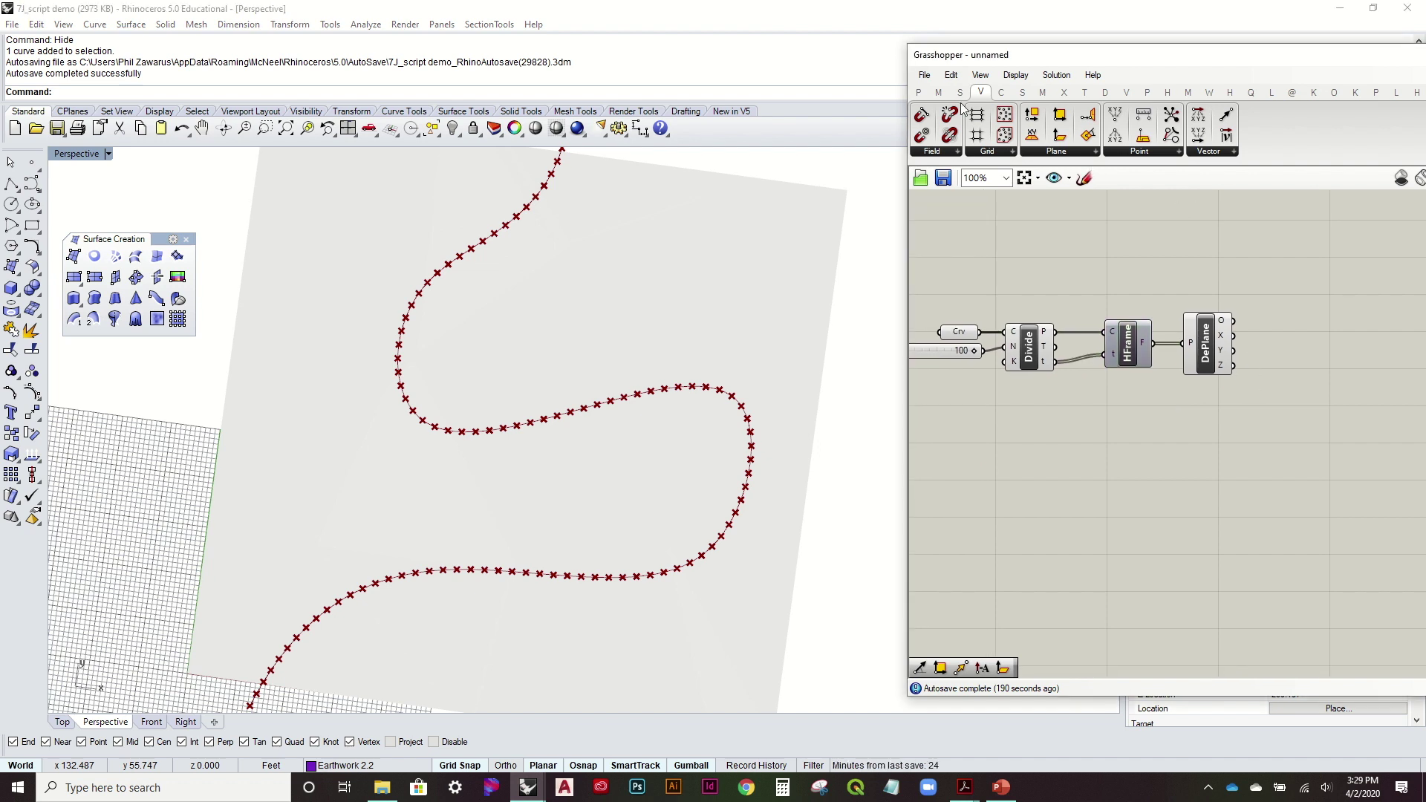
left_click(939, 92)
left_click(919, 92)
Place a Graph Mapper from Params > Input on the canvas
left_click(1211, 153)
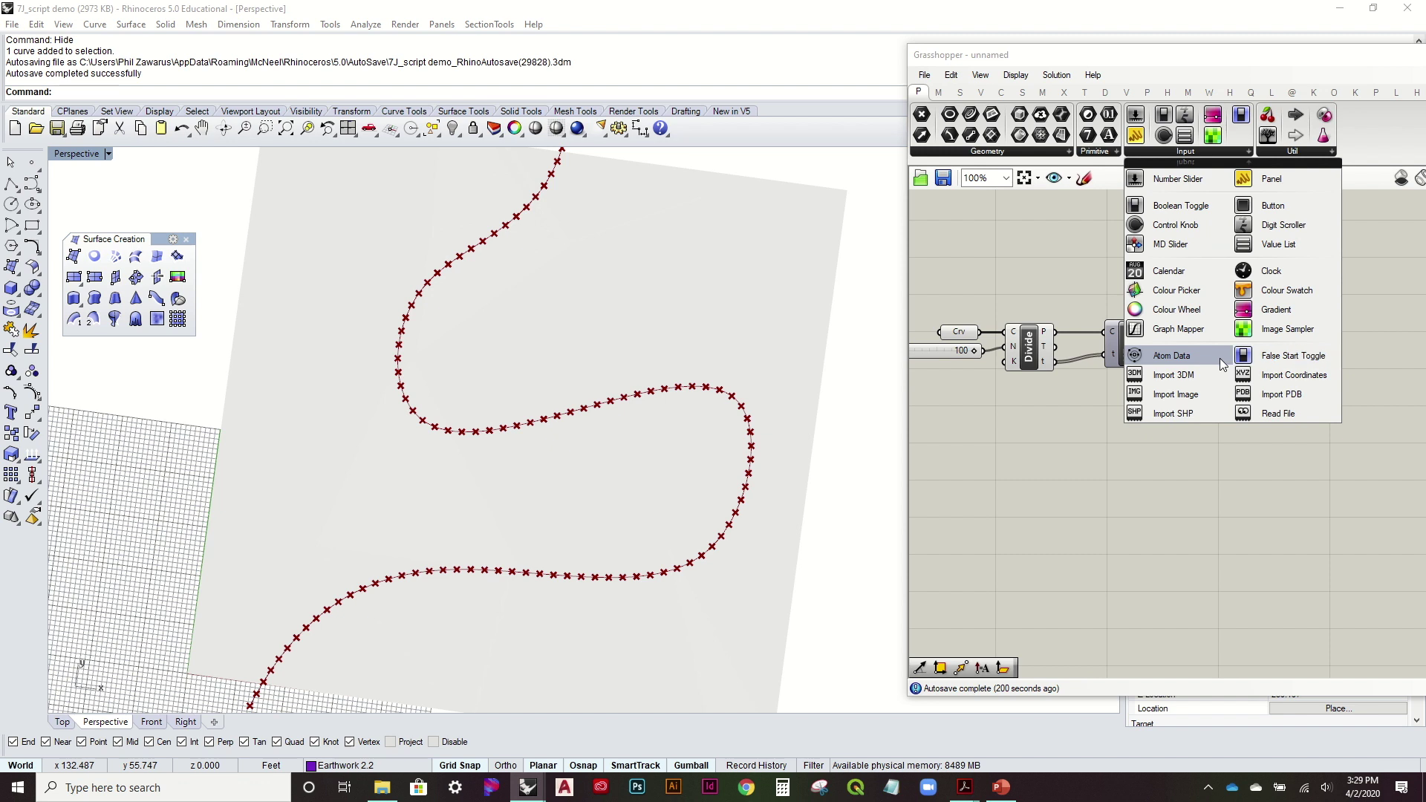
left_click(1177, 329)
left_click(1313, 502)
right_click_drag(1195, 399, 1182, 399)
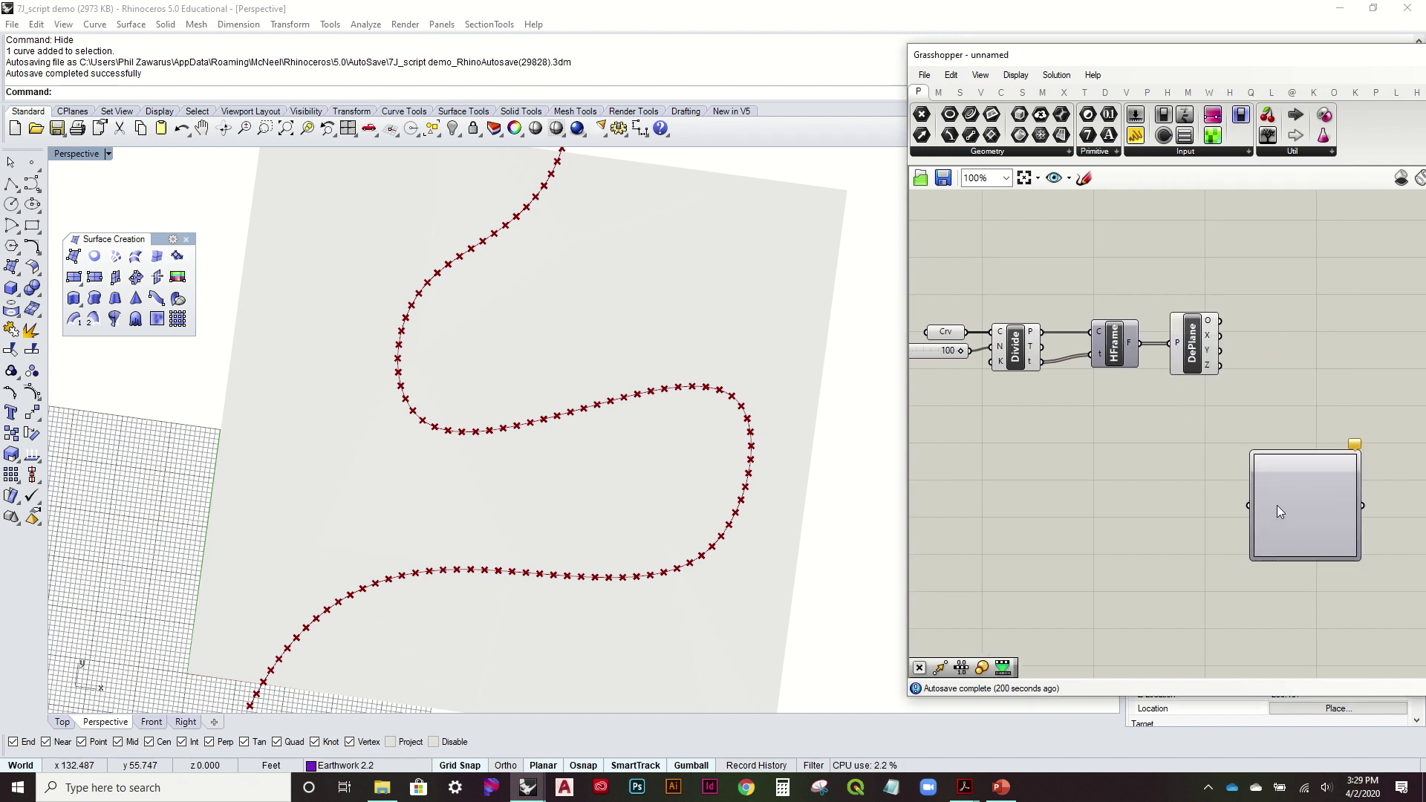
left_click_drag(1277, 505, 1267, 471)
left_click(1223, 424)
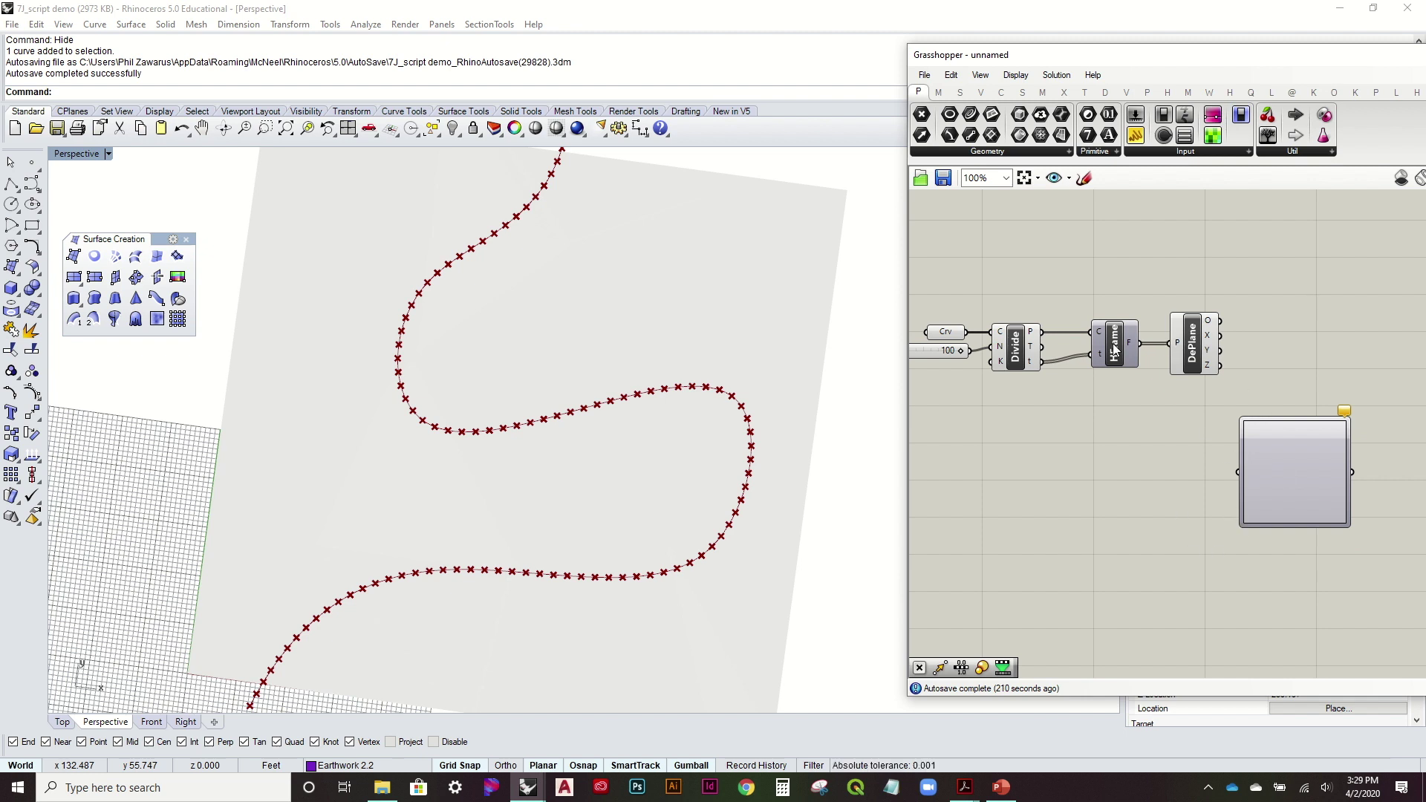
Add a Range component and drive its N input with the 100 count
left_click(966, 94)
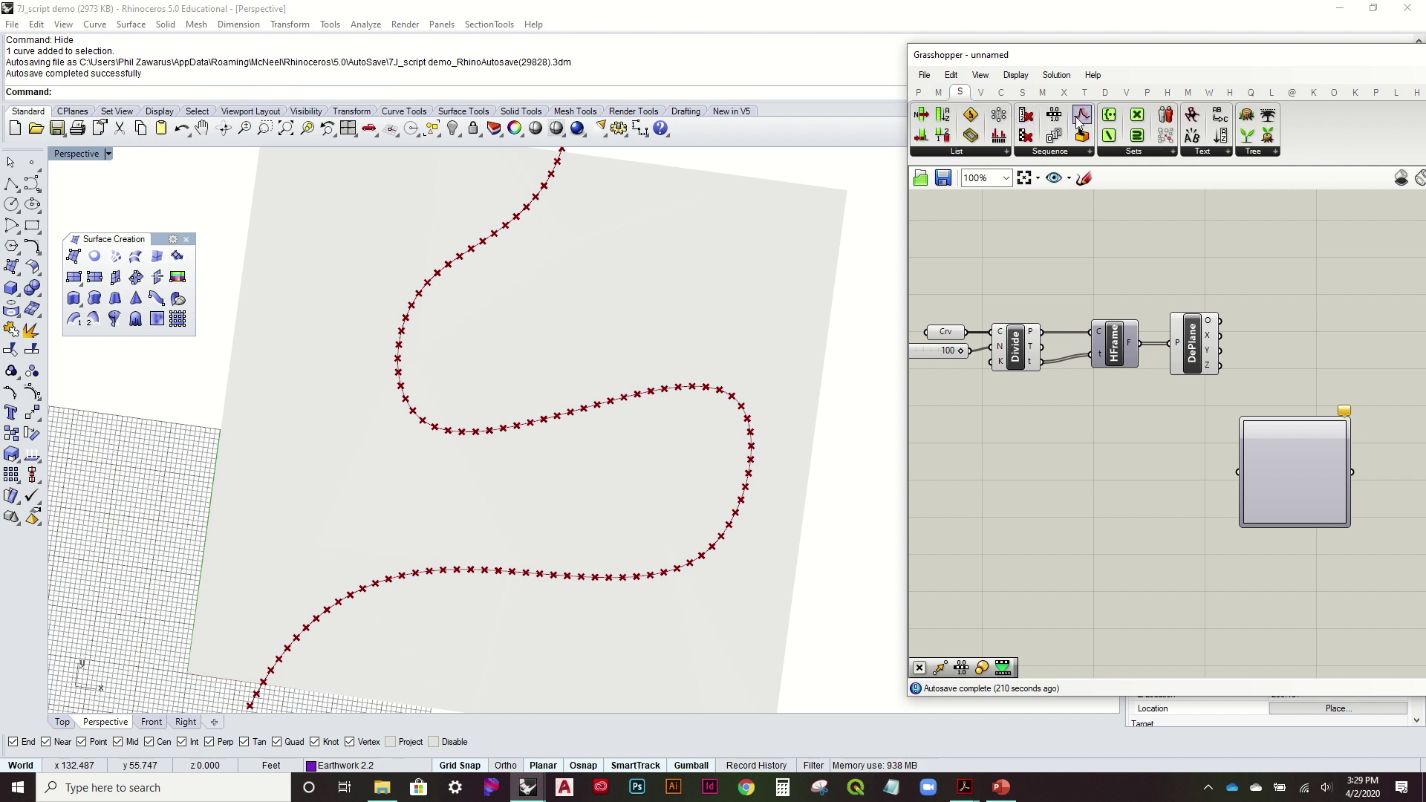
left_click_drag(1060, 123, 1089, 461)
scroll(977, 456, "up", 3)
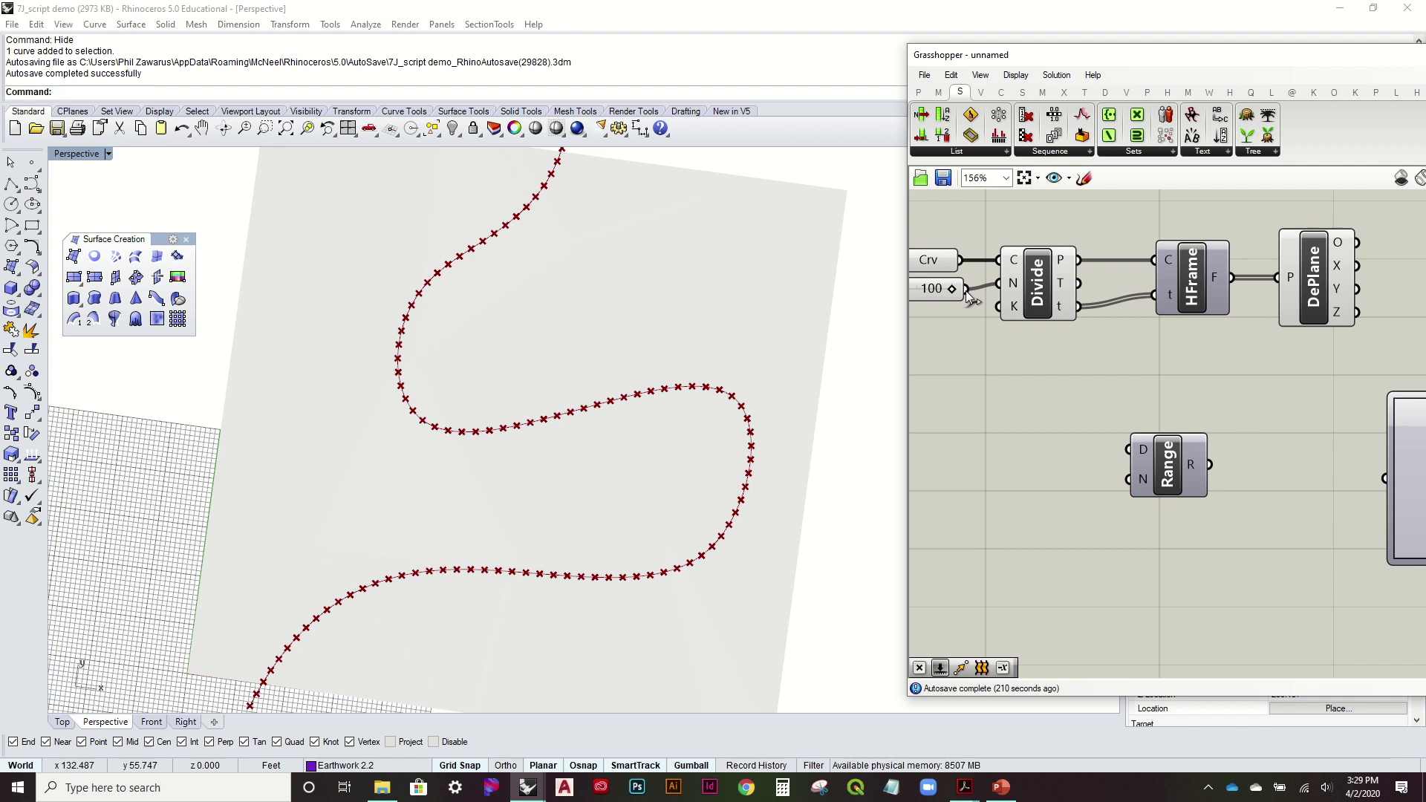
left_click_drag(965, 291, 1125, 483)
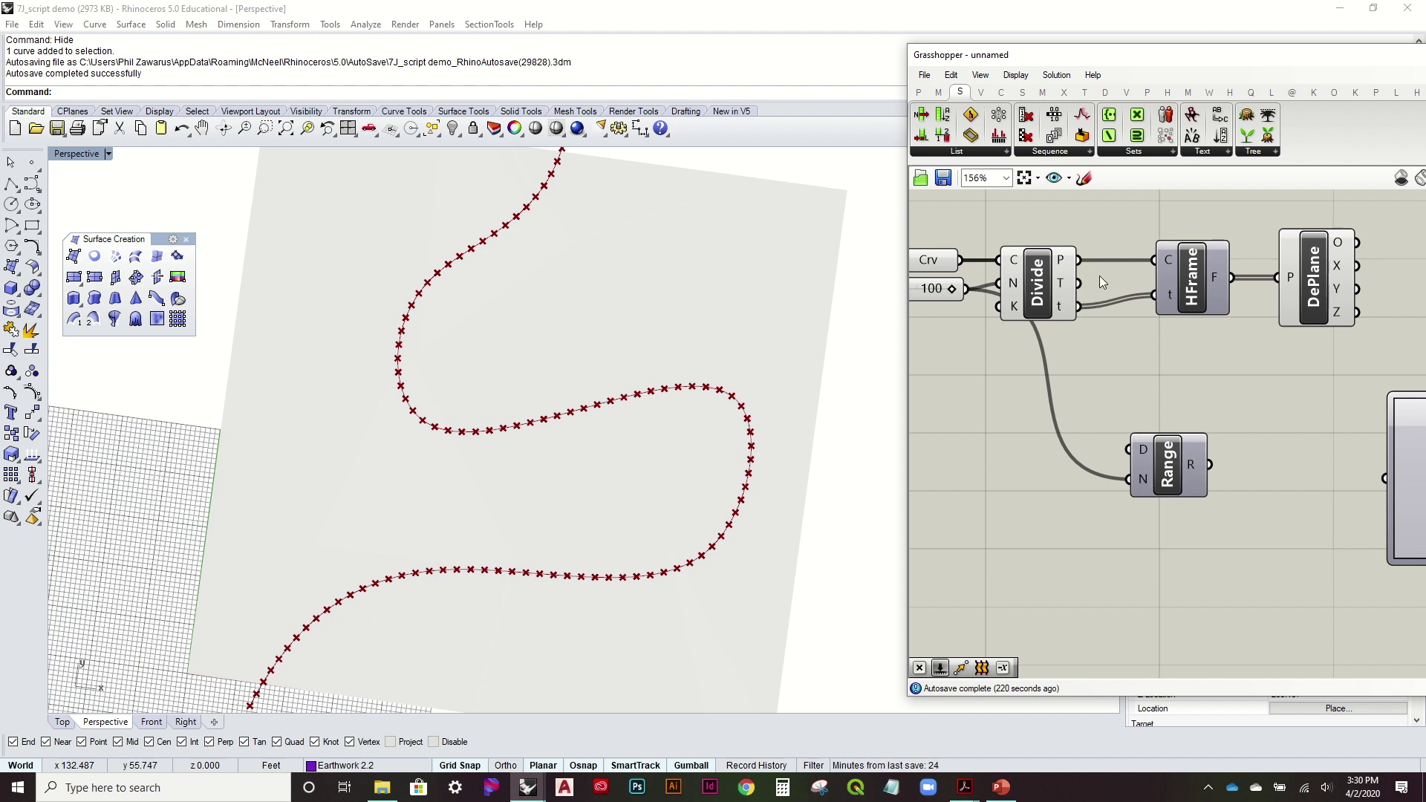
mouse_move(1060, 260)
mouse_move(1193, 460)
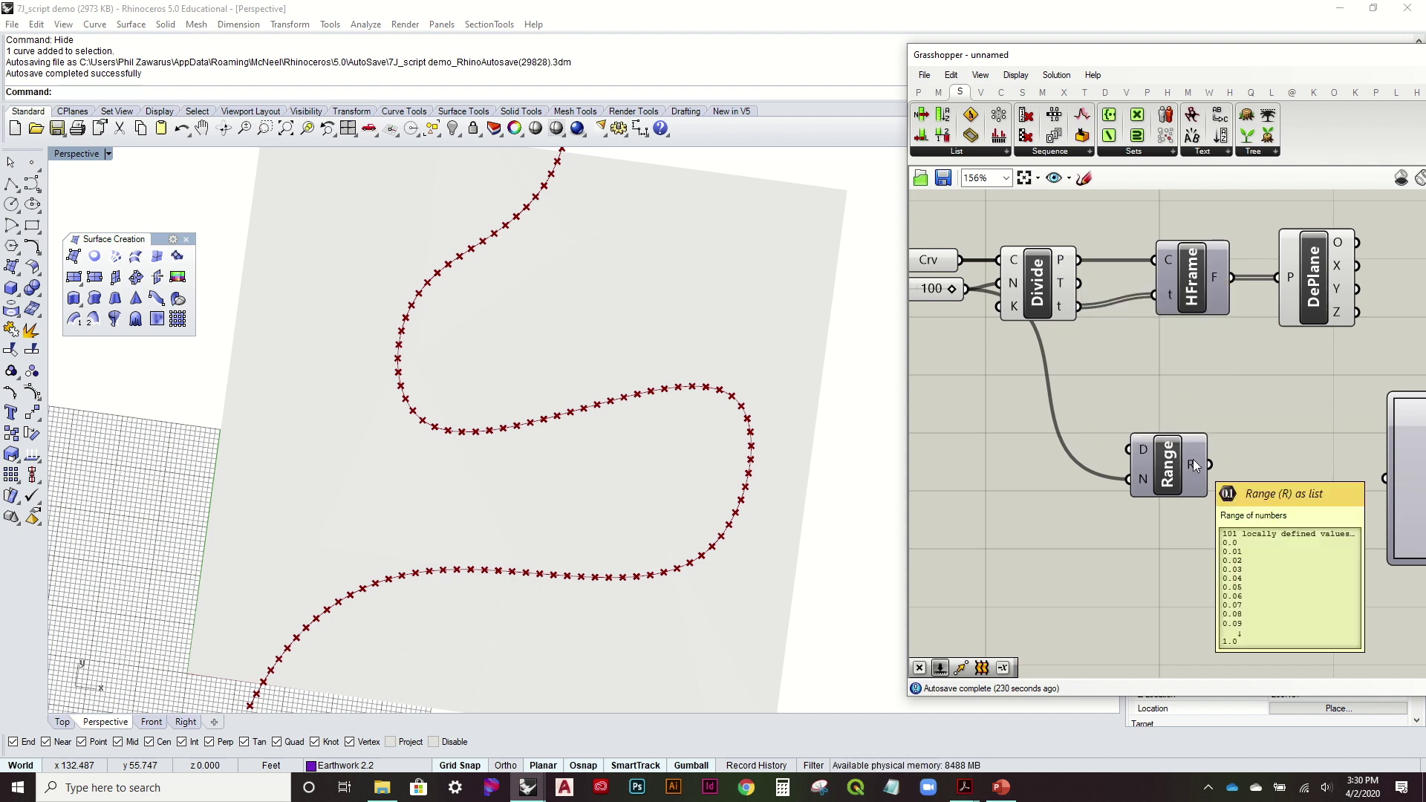
Wire Range's 101 output values into the Graph Mapper and arrange them side by side
right_click_drag(1192, 459, 1155, 478)
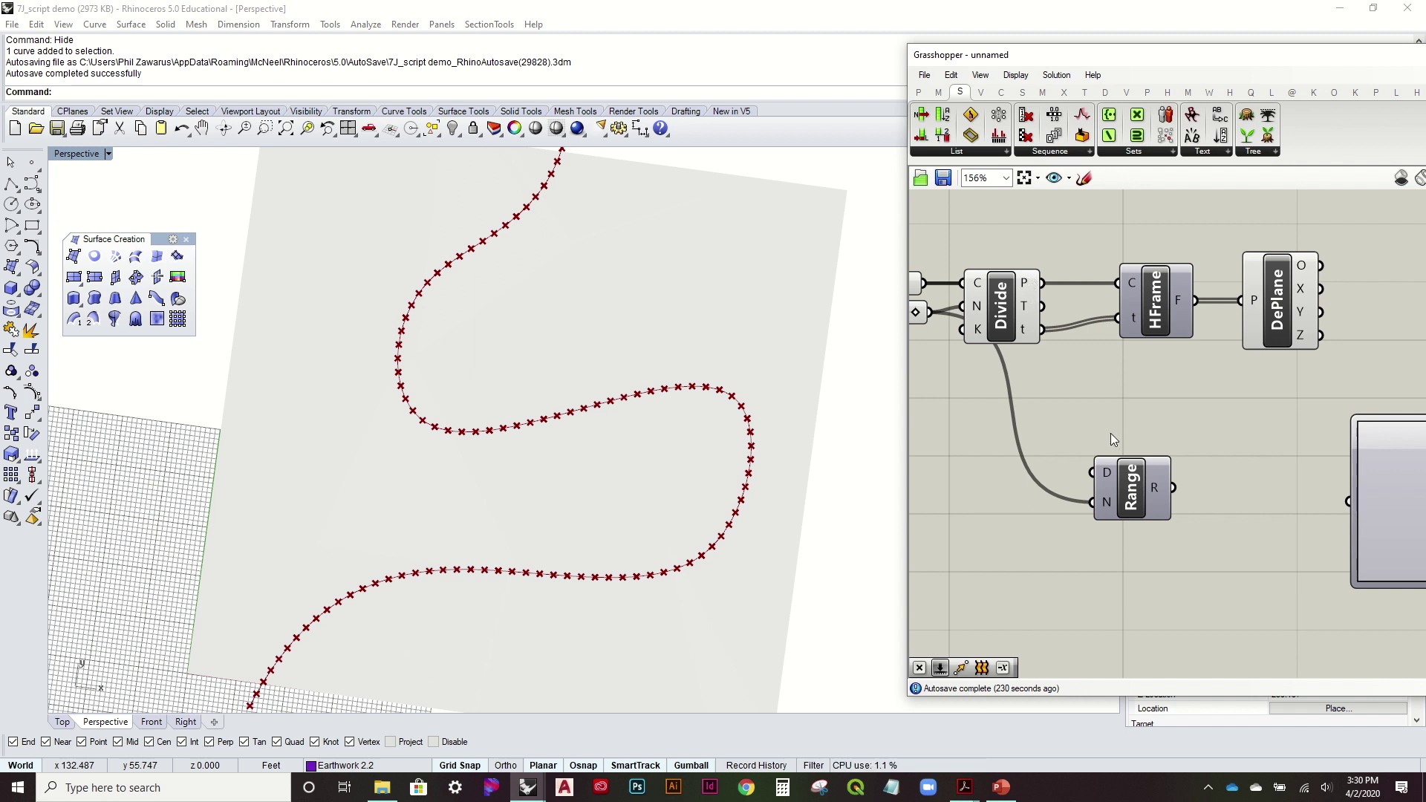
right_click_drag(1111, 434, 1019, 369)
left_click_drag(1080, 424, 1257, 435)
left_click_drag(1050, 427, 1202, 437)
right_click_drag(1202, 436, 1026, 418)
left_click(1147, 413)
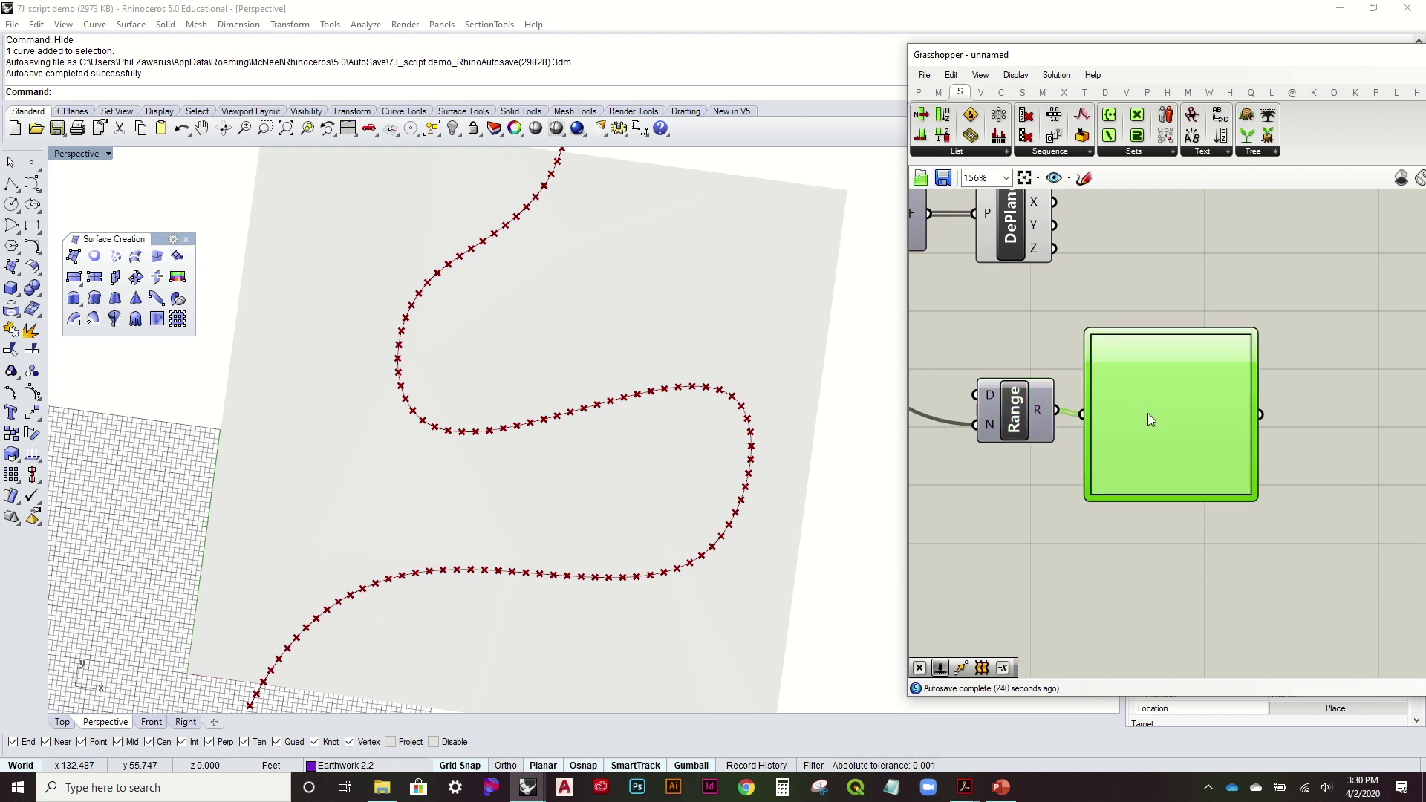
Set the Graph Mapper type to Gaussian and drag its grips for a tall, narrow peak
right_click(1150, 420)
mouse_move(1226, 625)
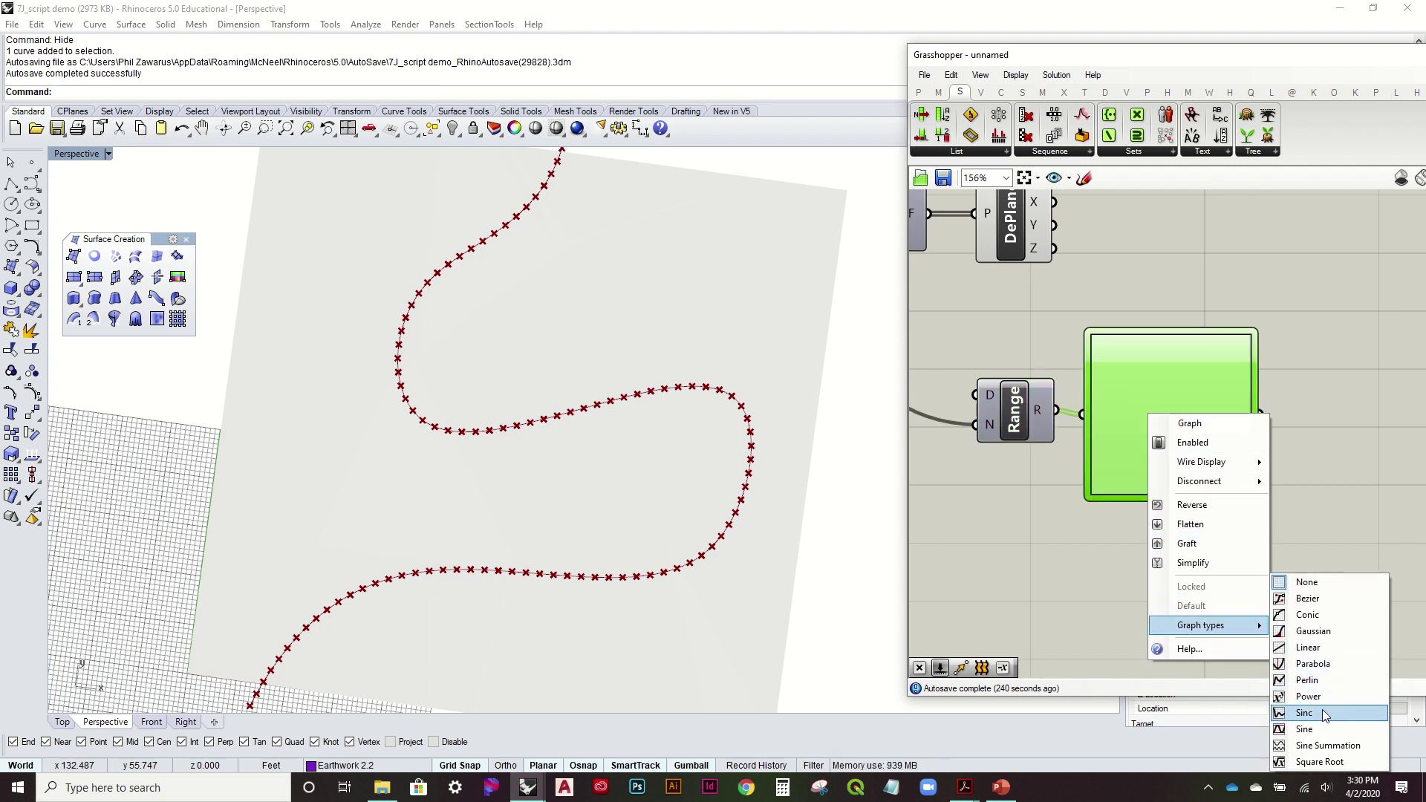
left_click(1335, 631)
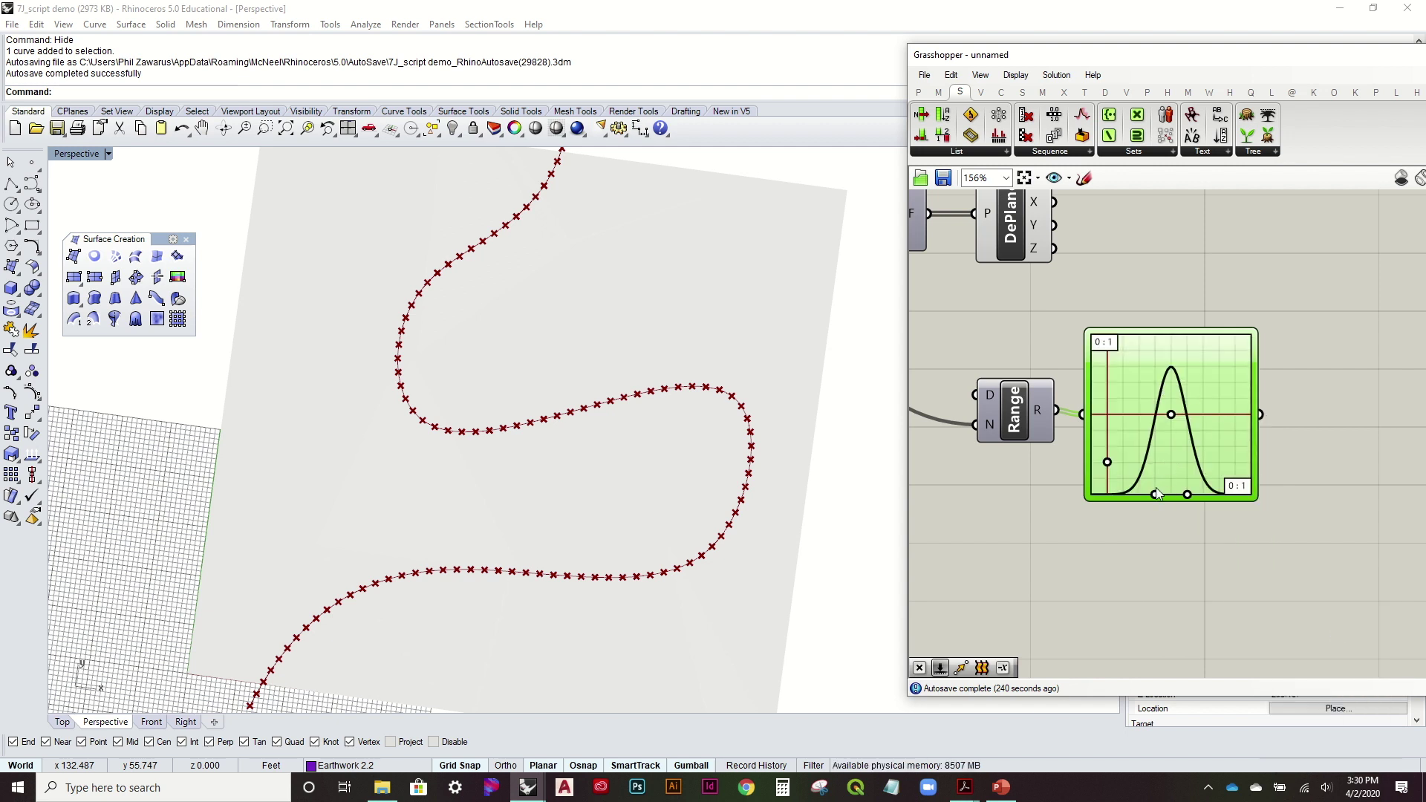
left_click_drag(1108, 470, 1108, 461)
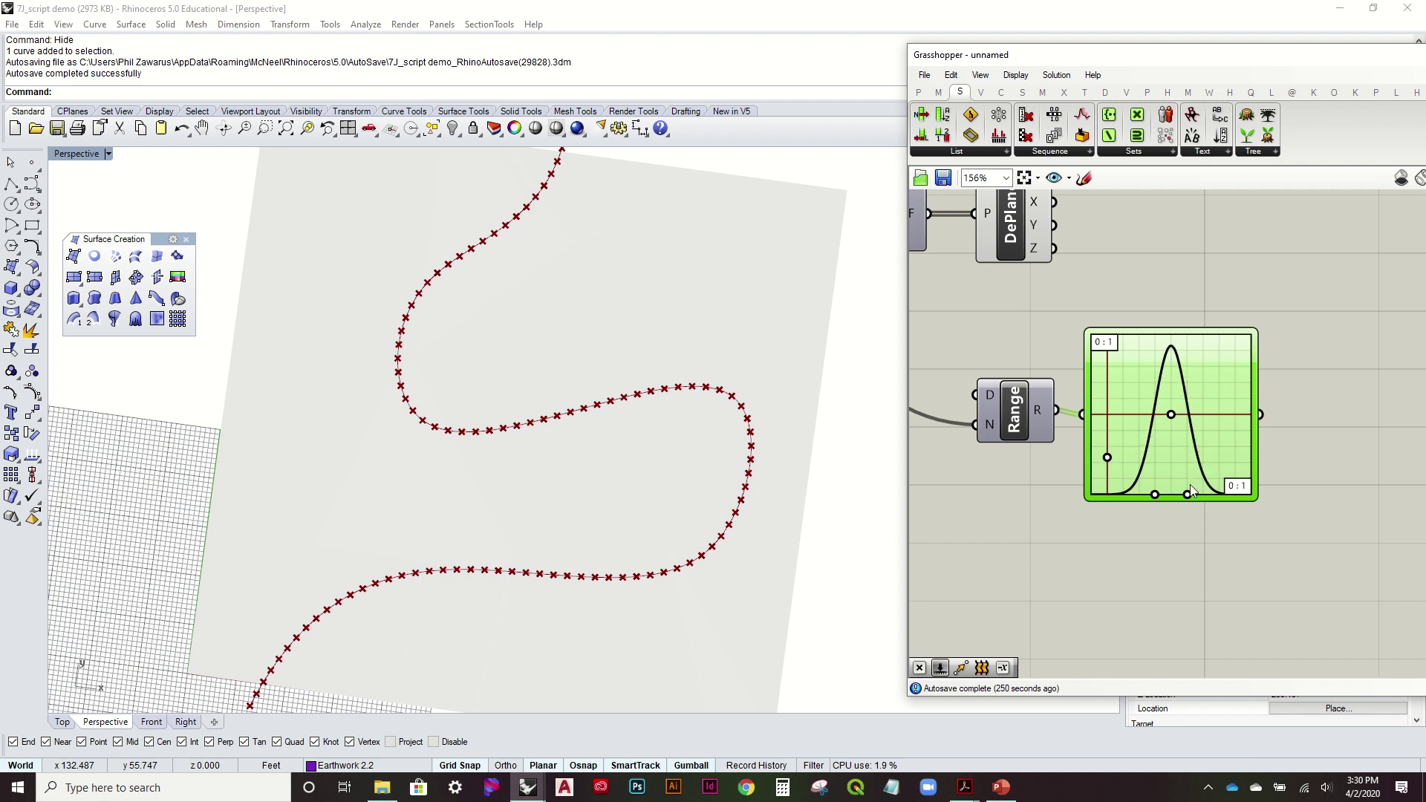
left_click_drag(1189, 491, 1192, 496)
left_click_drag(1107, 457, 1107, 445)
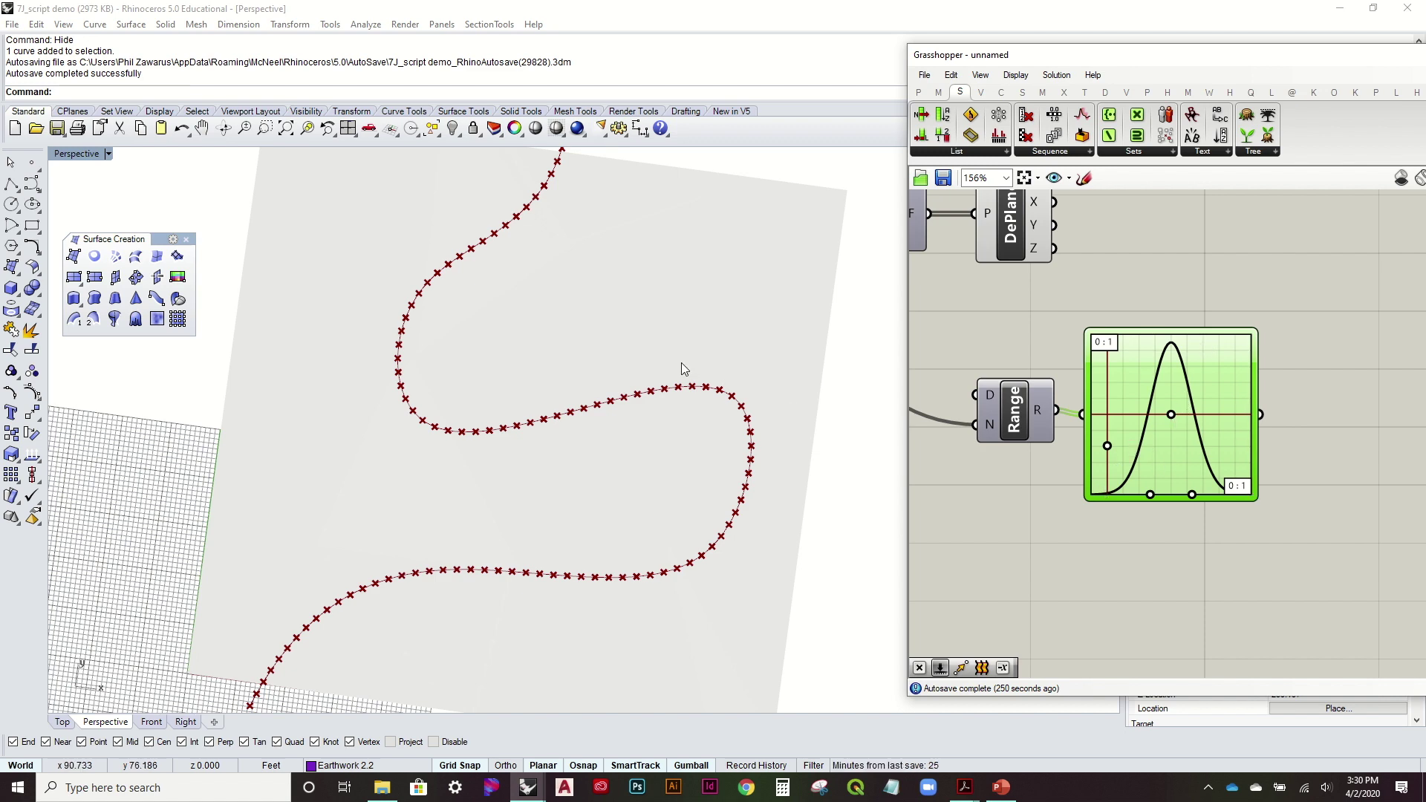
Place the Graph Mapper beside Range and check the curve in the Graph Editor, then cancel
scroll(719, 372, "down", 3)
right_click_drag(804, 360, 842, 398)
scroll(1261, 280, "down", 2)
right_click_drag(1261, 280, 1247, 318)
left_click_drag(1088, 405, 1011, 390)
left_click(1165, 389)
left_click_drag(1164, 383, 1089, 364)
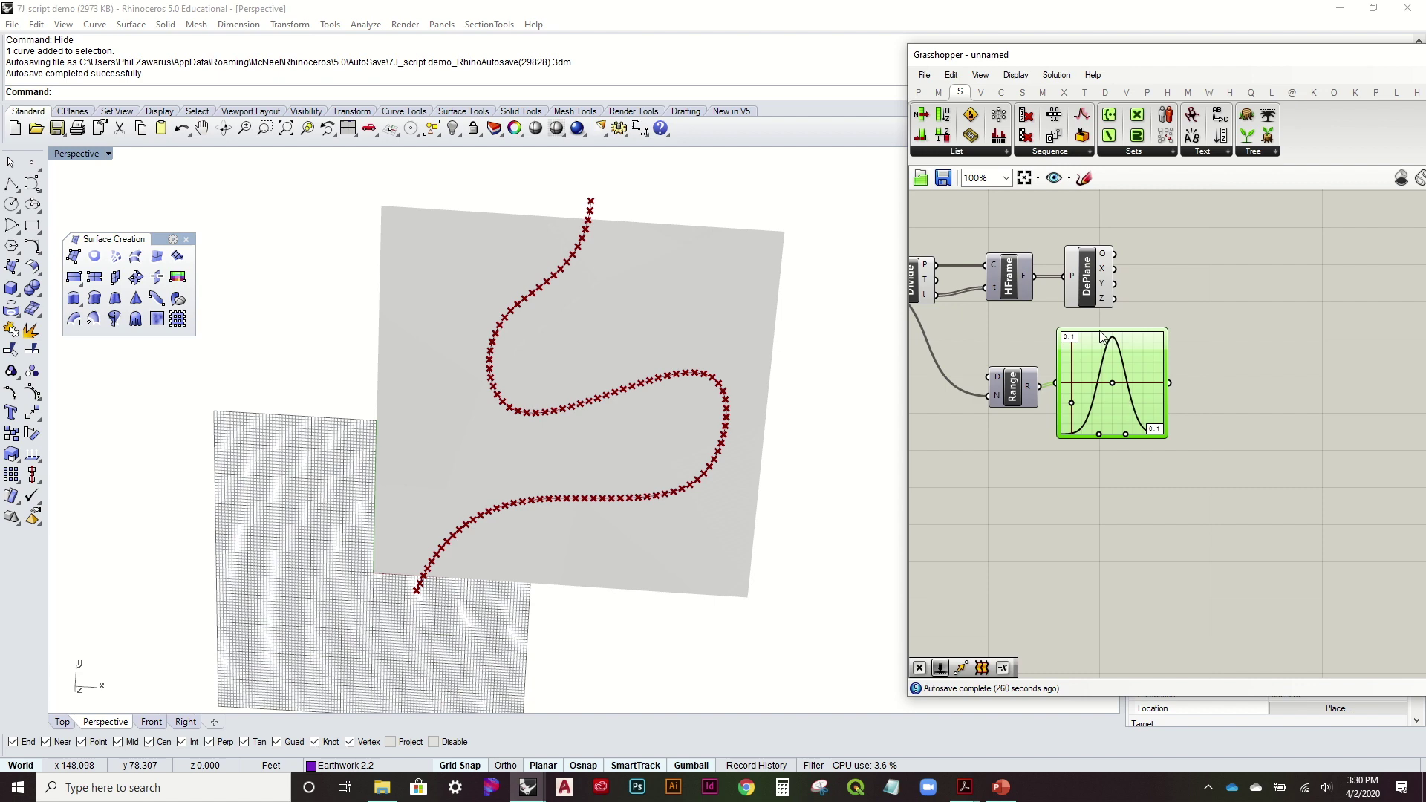
scroll(1084, 328, "up", 2)
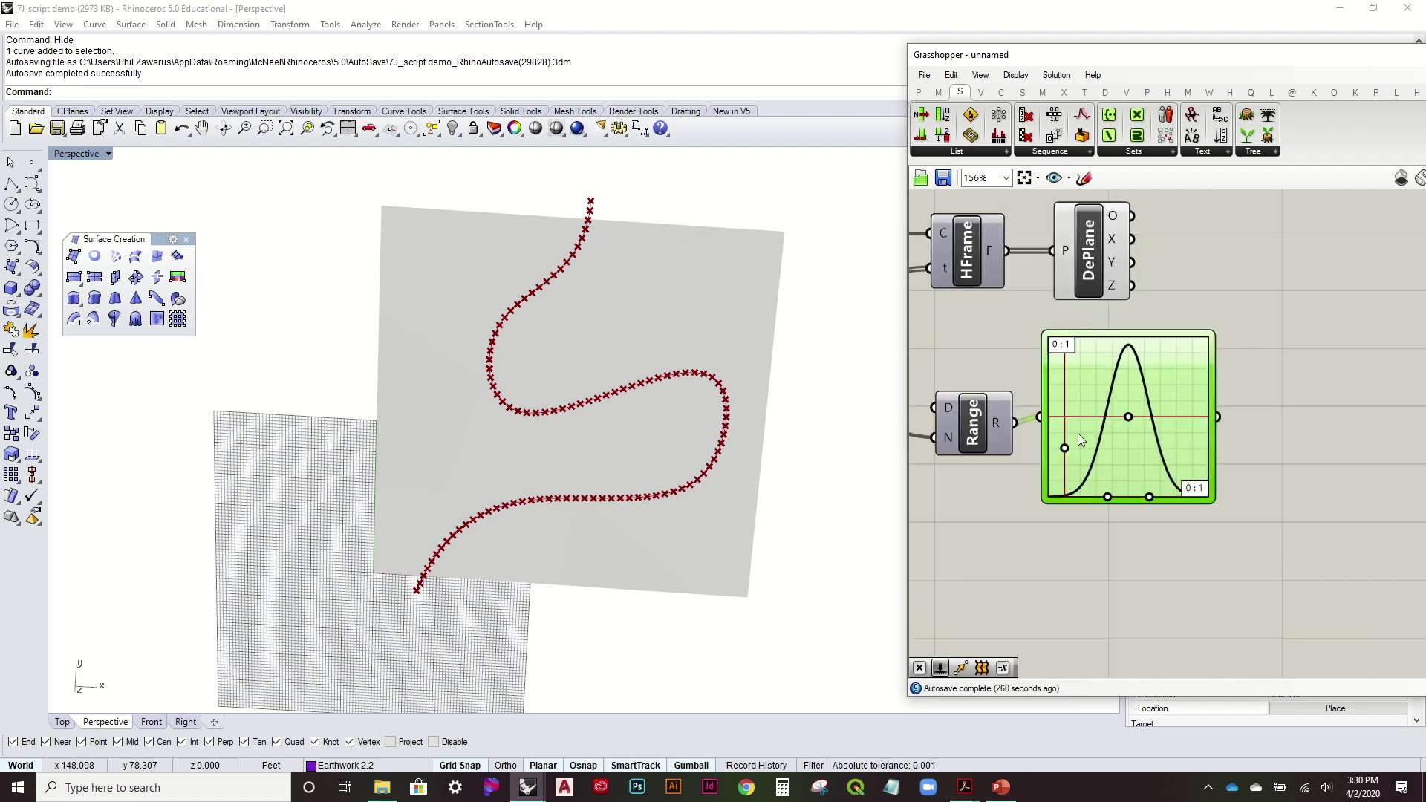
double_click(1078, 383)
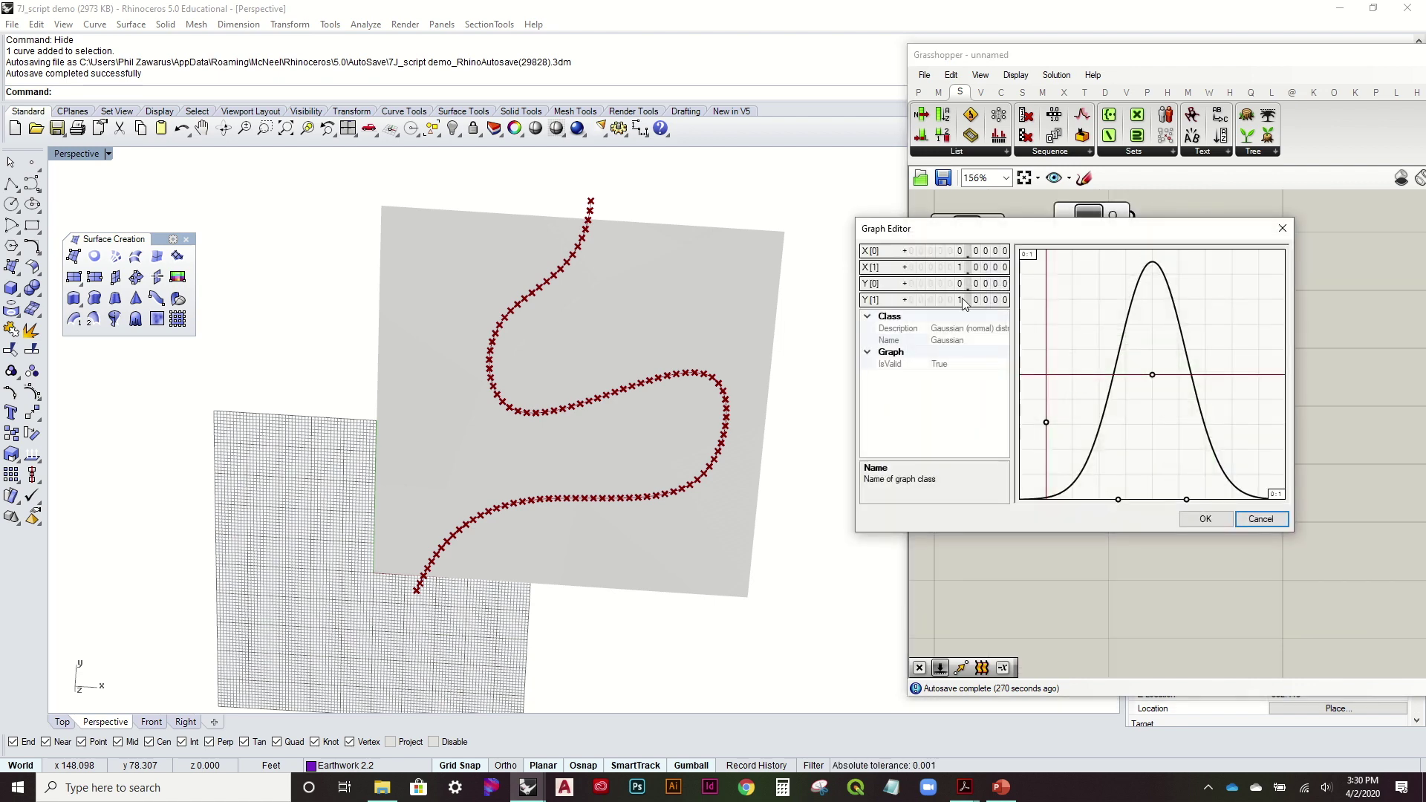
left_click(1255, 518)
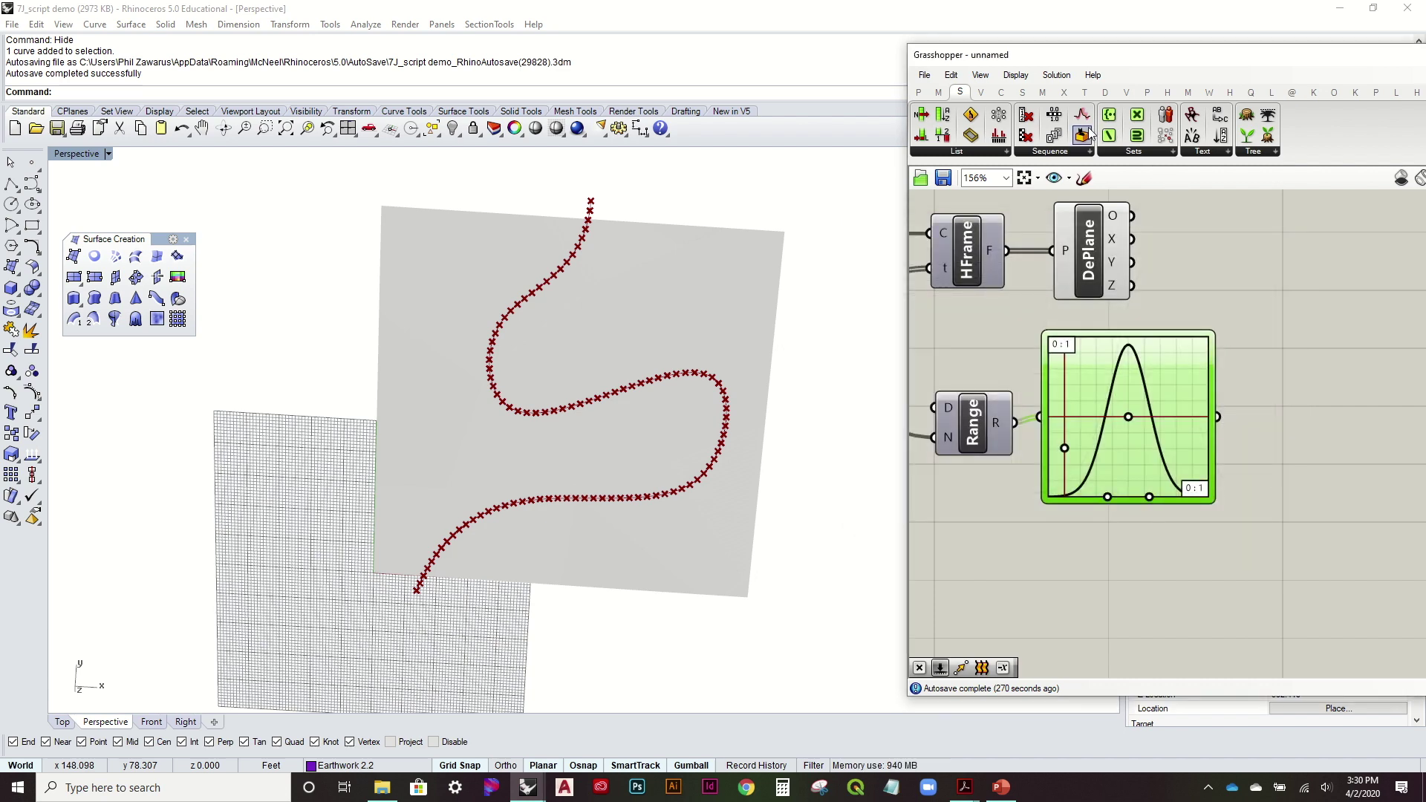
left_click(937, 93)
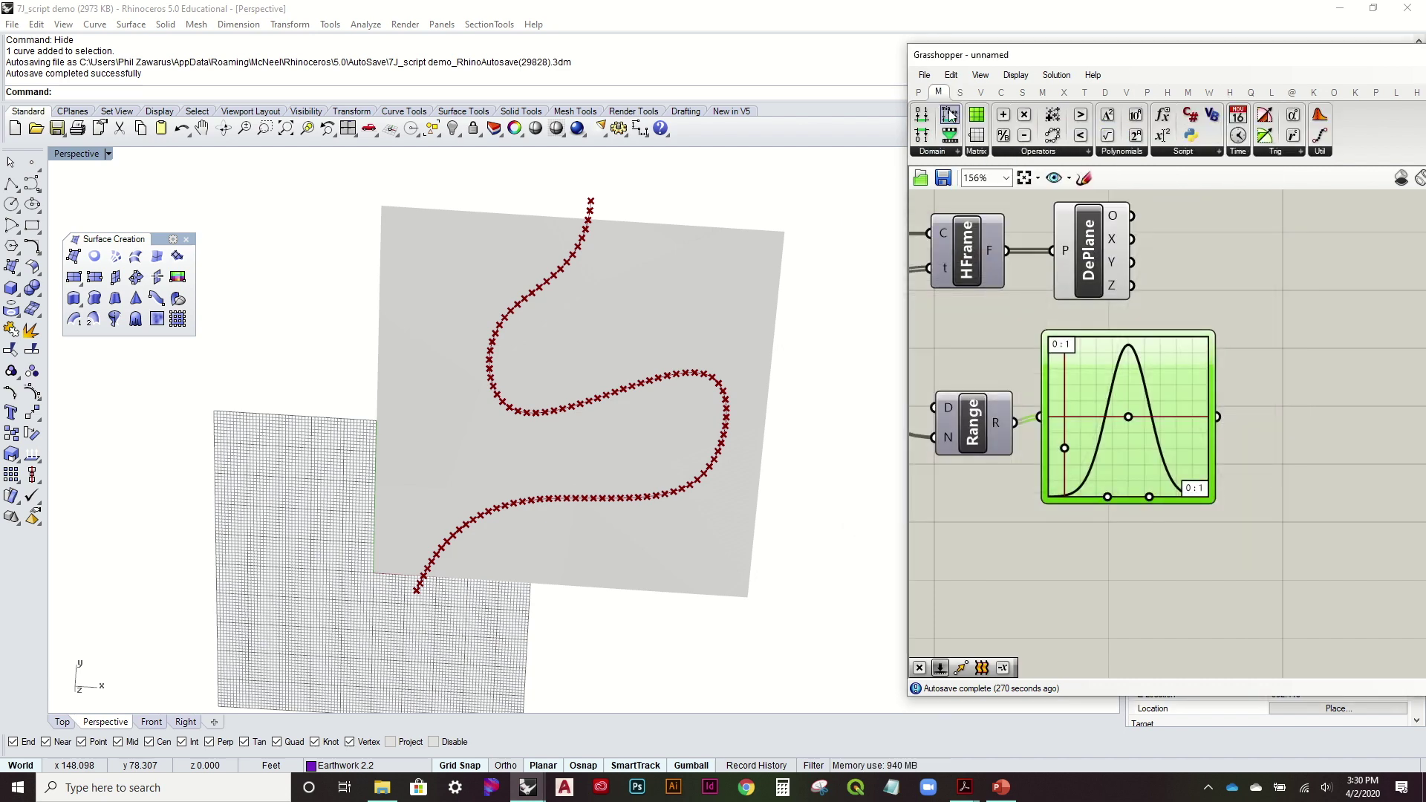
Multiply the Graph Mapper output by a number slider set to 1 using A×B
left_click_drag(1018, 121, 1306, 440)
left_click_drag(1212, 418, 1266, 429)
double_click(1134, 542)
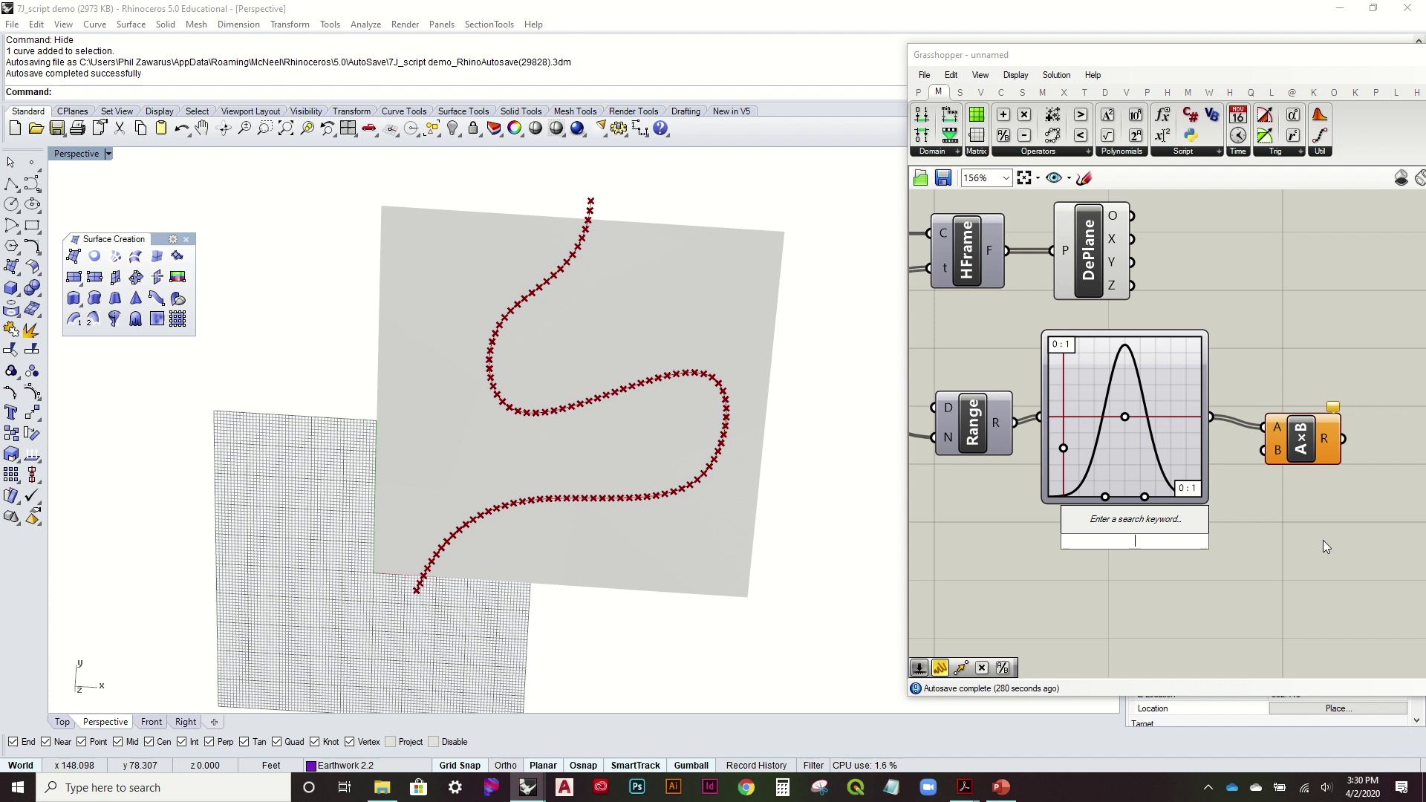
type("1<")
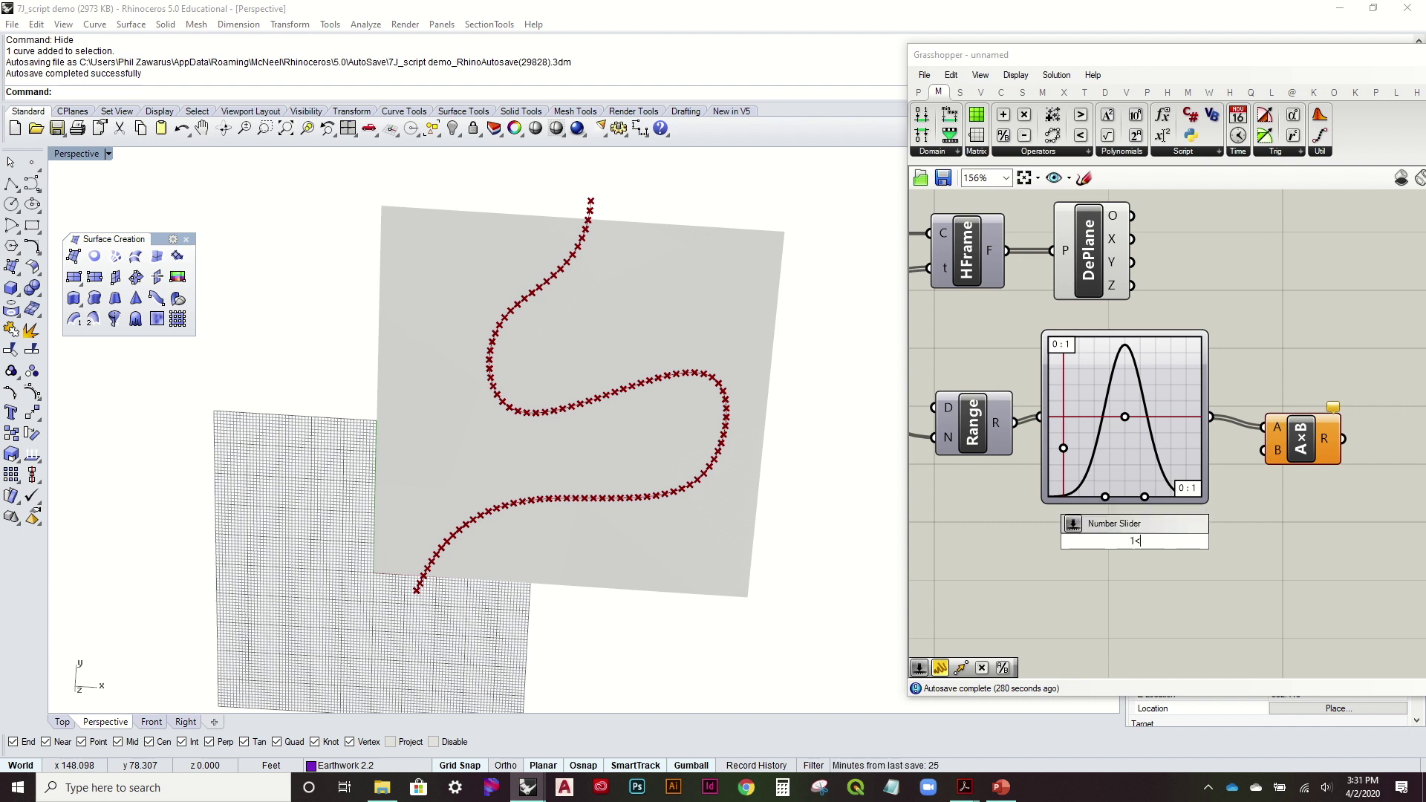
key("Return")
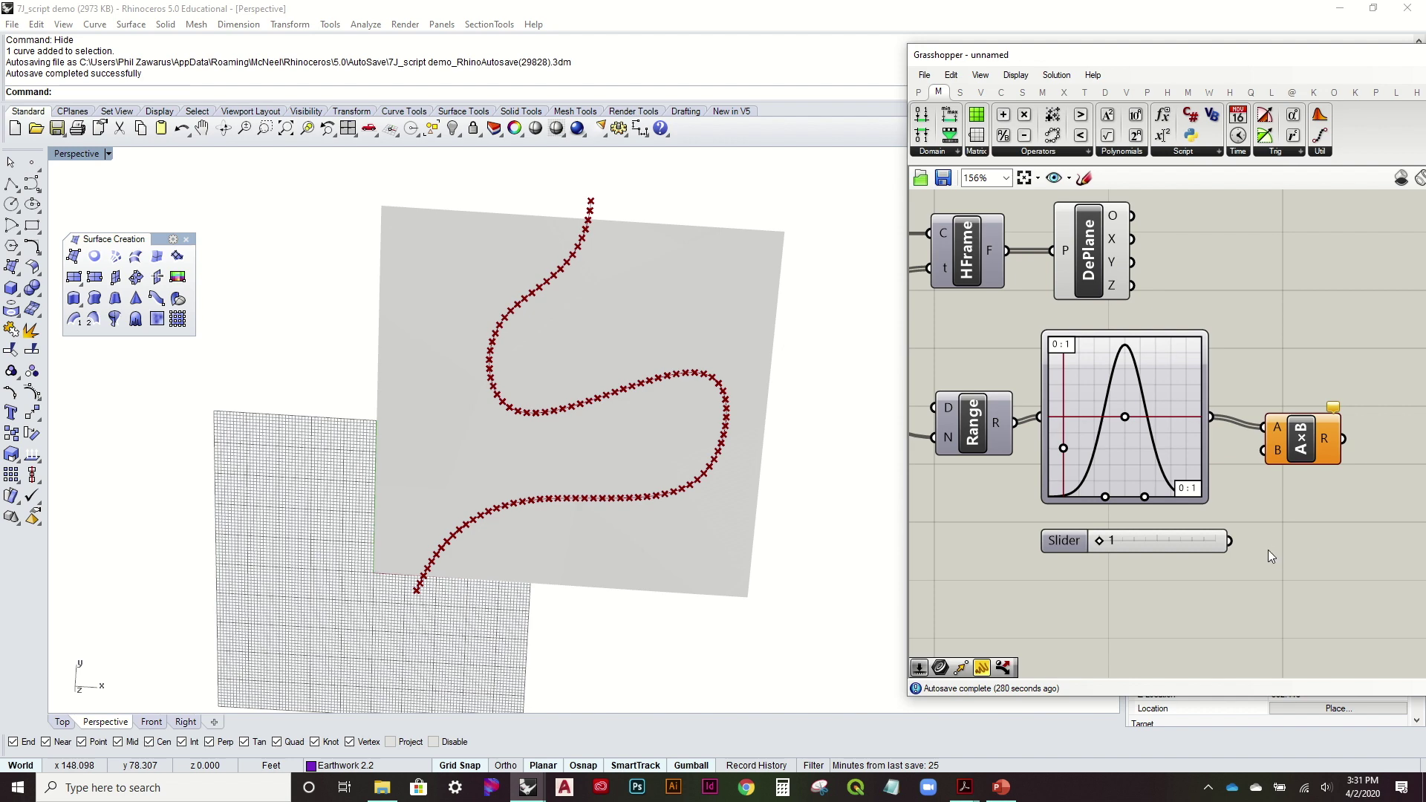
left_click_drag(1229, 540, 1264, 450)
right_click_drag(1182, 248, 1085, 332)
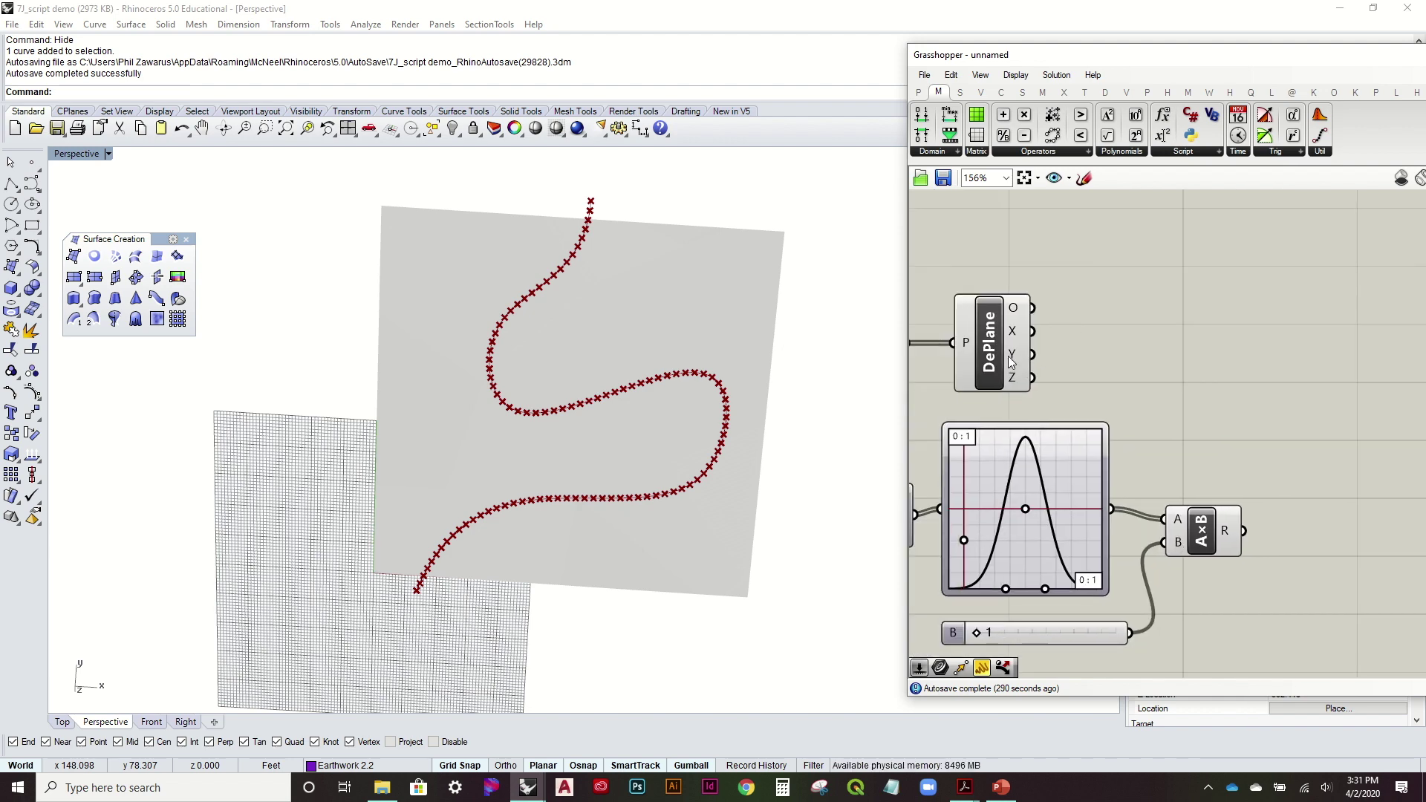
Add a Move component and use DePlane's origins as its geometry
left_click(1014, 329)
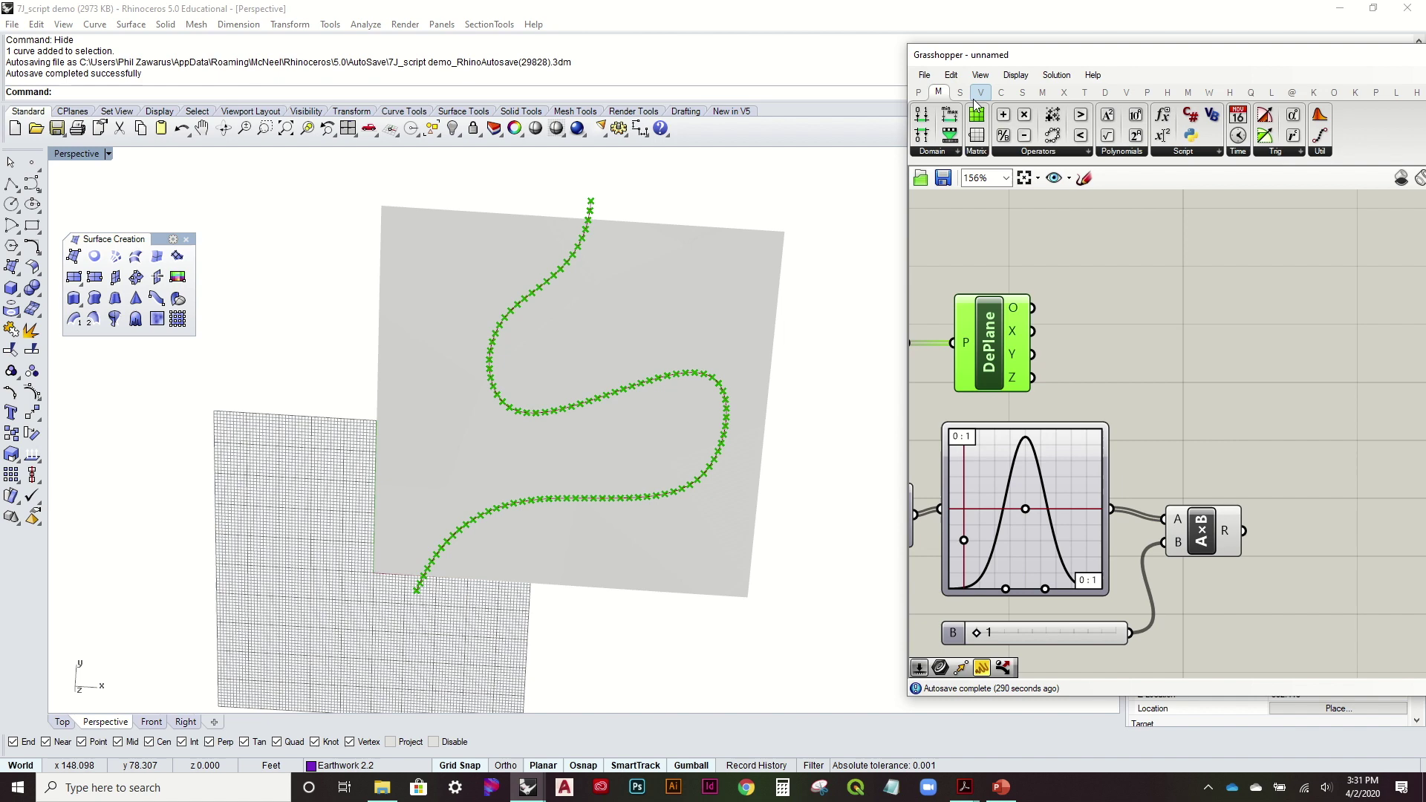
double_click(1086, 228)
type("move")
key("Return")
left_click_drag(1032, 307, 1293, 316)
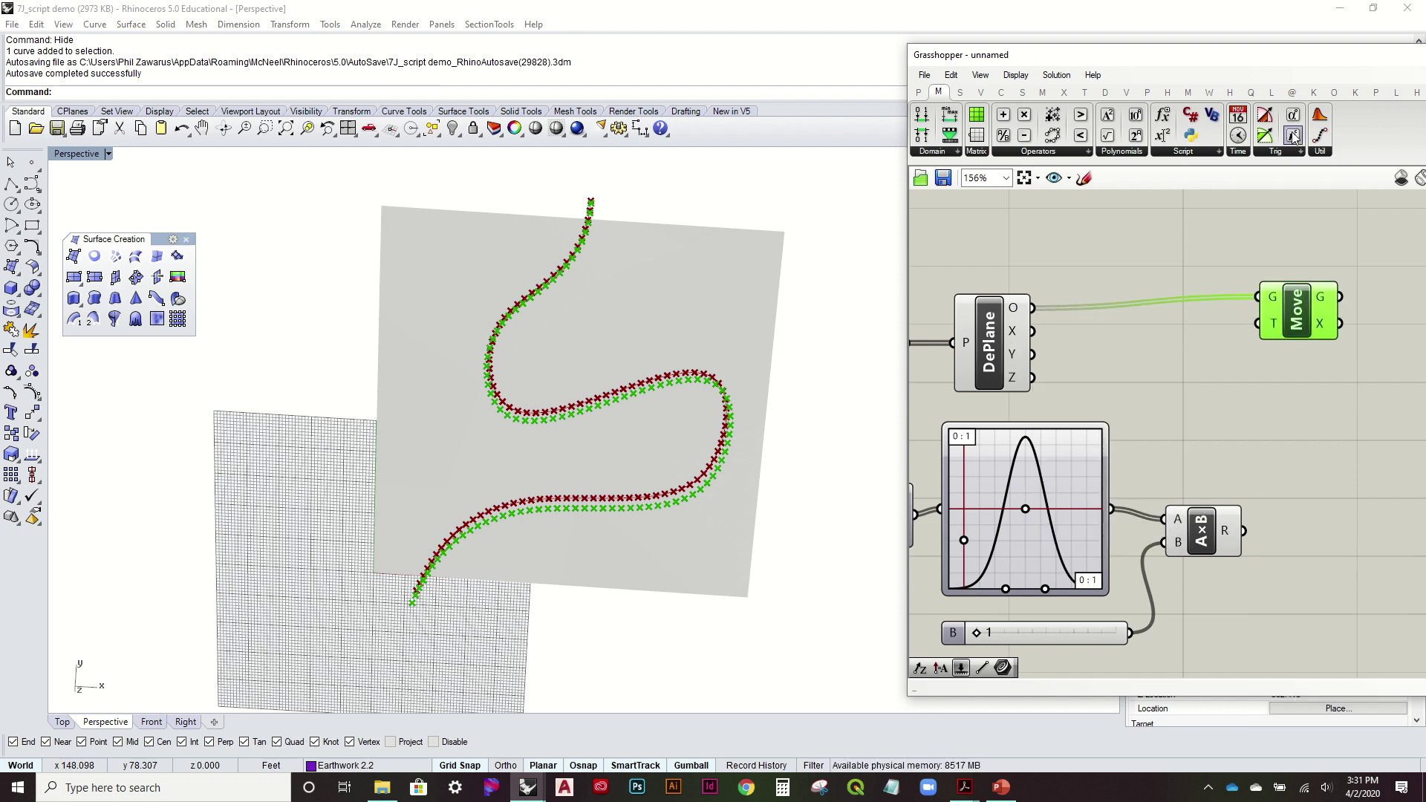
Add an Amplitude component scaling DePlane's Y vectors by the multiplication result
left_click(978, 94)
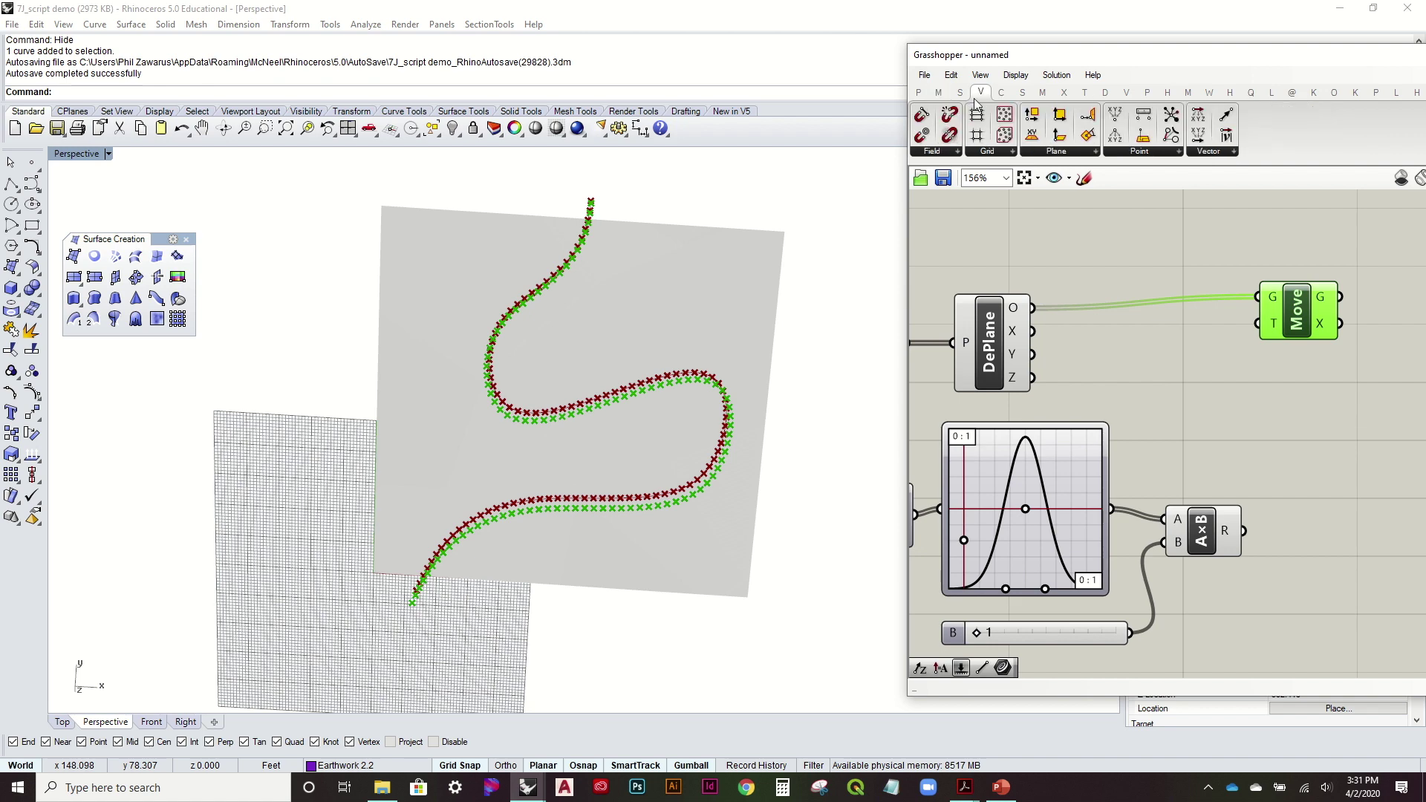
left_click(1209, 152)
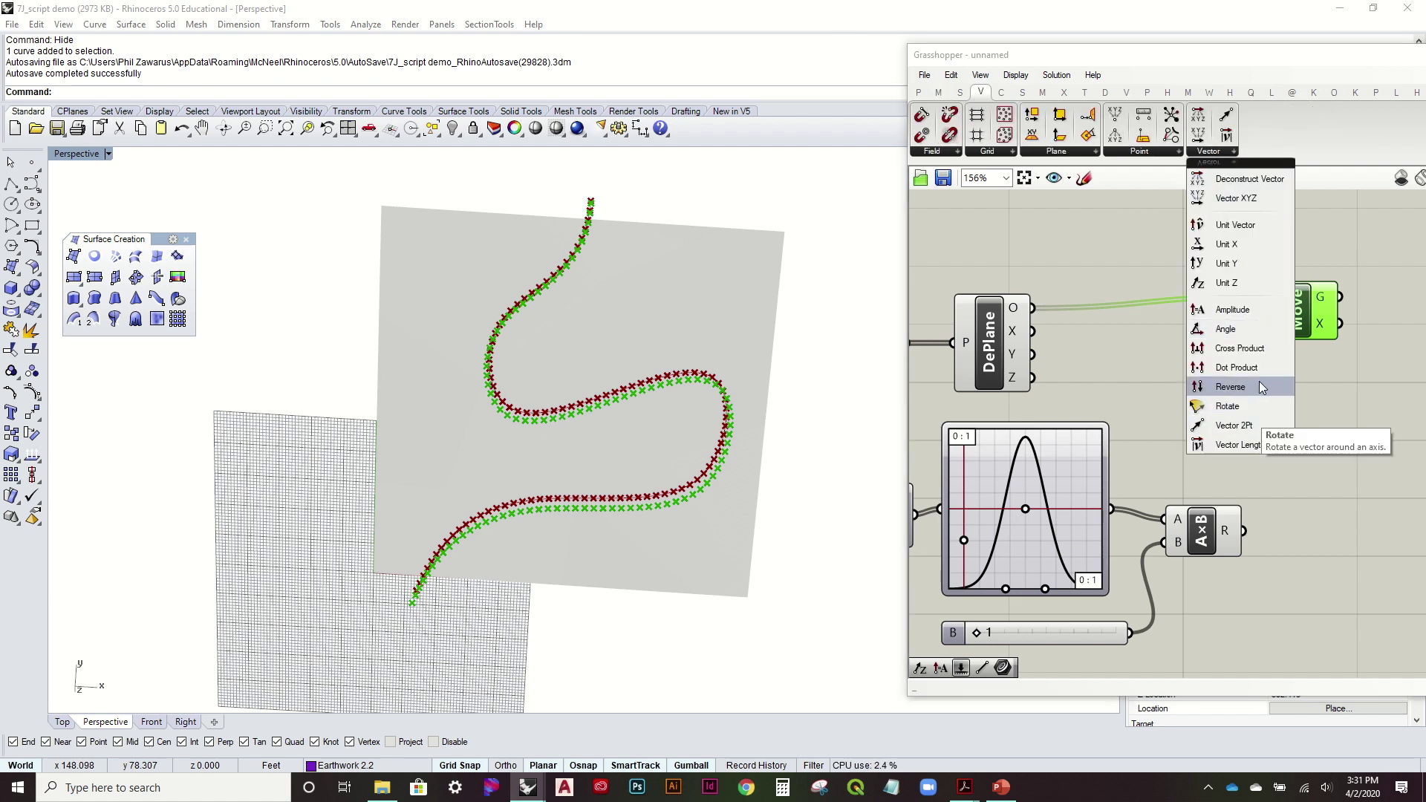
left_click_drag(1248, 309, 1252, 406)
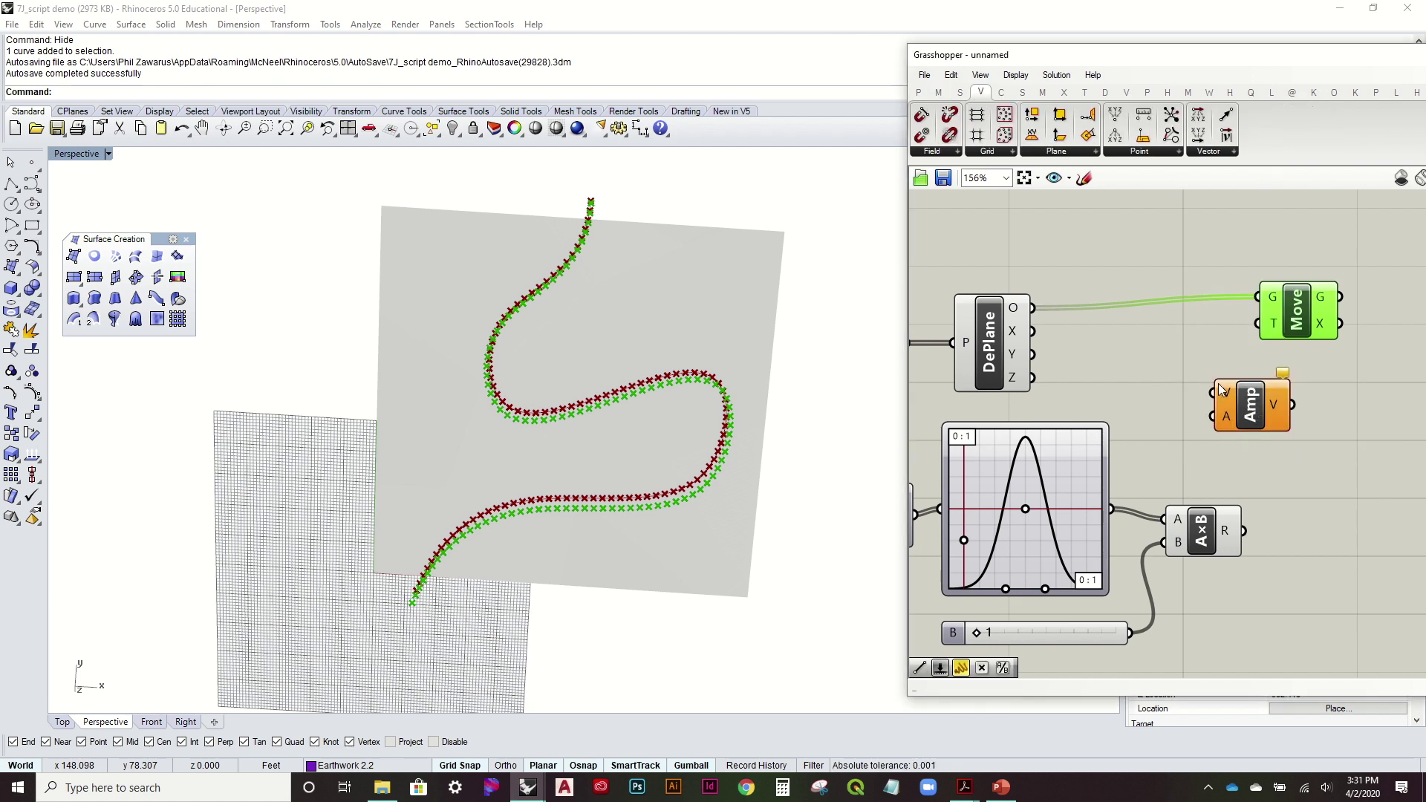
left_click_drag(1032, 354, 1212, 393)
mouse_move(1227, 417)
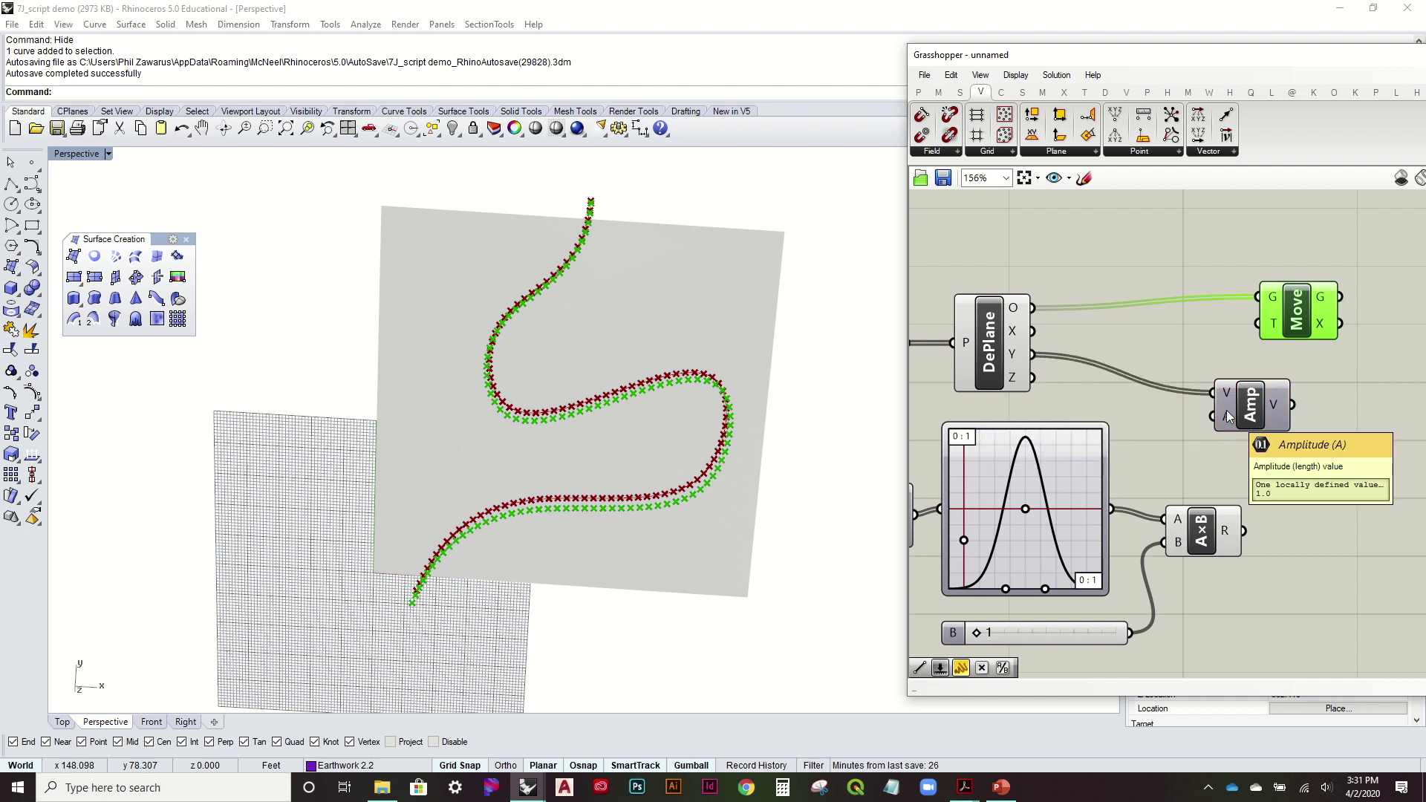
right_click_drag(1225, 412, 1211, 412)
left_click_drag(1229, 531, 1197, 416)
right_click_drag(1229, 434, 1013, 443)
left_click_drag(1058, 334, 1153, 334)
Use the scaled vectors as Move's translation and raise the multiplier from 1 to 3
left_click(1067, 422)
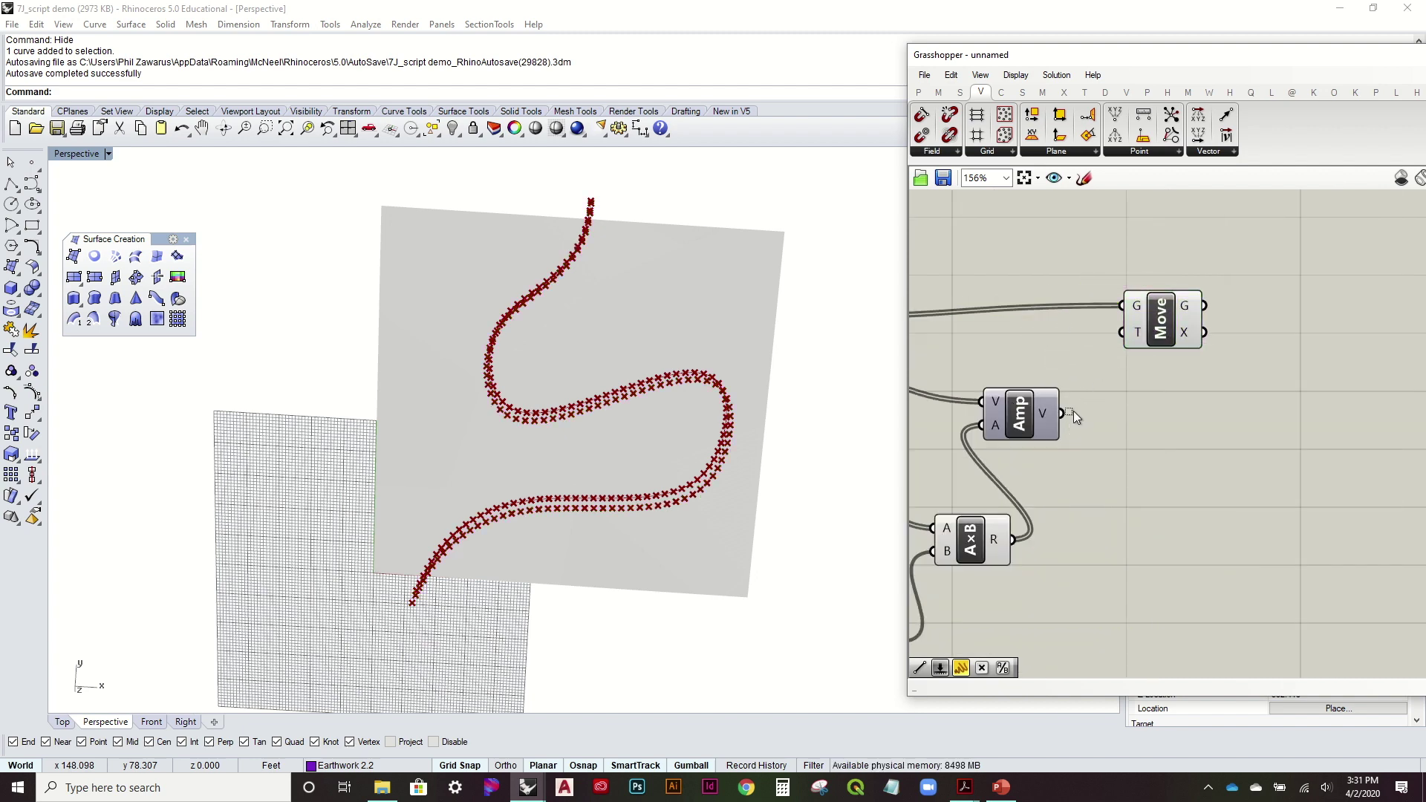
left_click_drag(1064, 410, 1134, 335)
right_click_drag(919, 467, 1013, 412)
right_click_drag(709, 373, 857, 415)
right_click_drag(981, 435, 1190, 401)
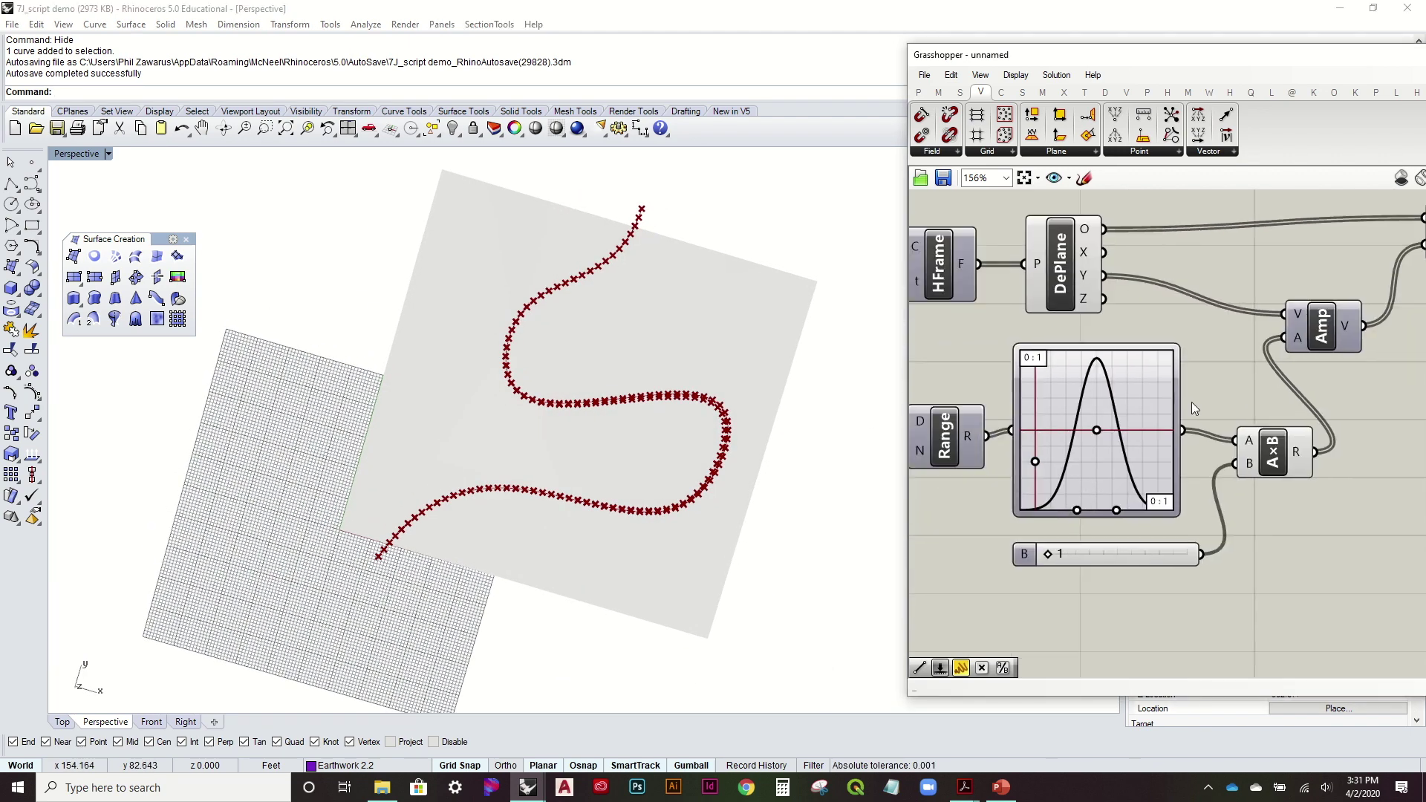
scroll(1078, 553, "up", 1)
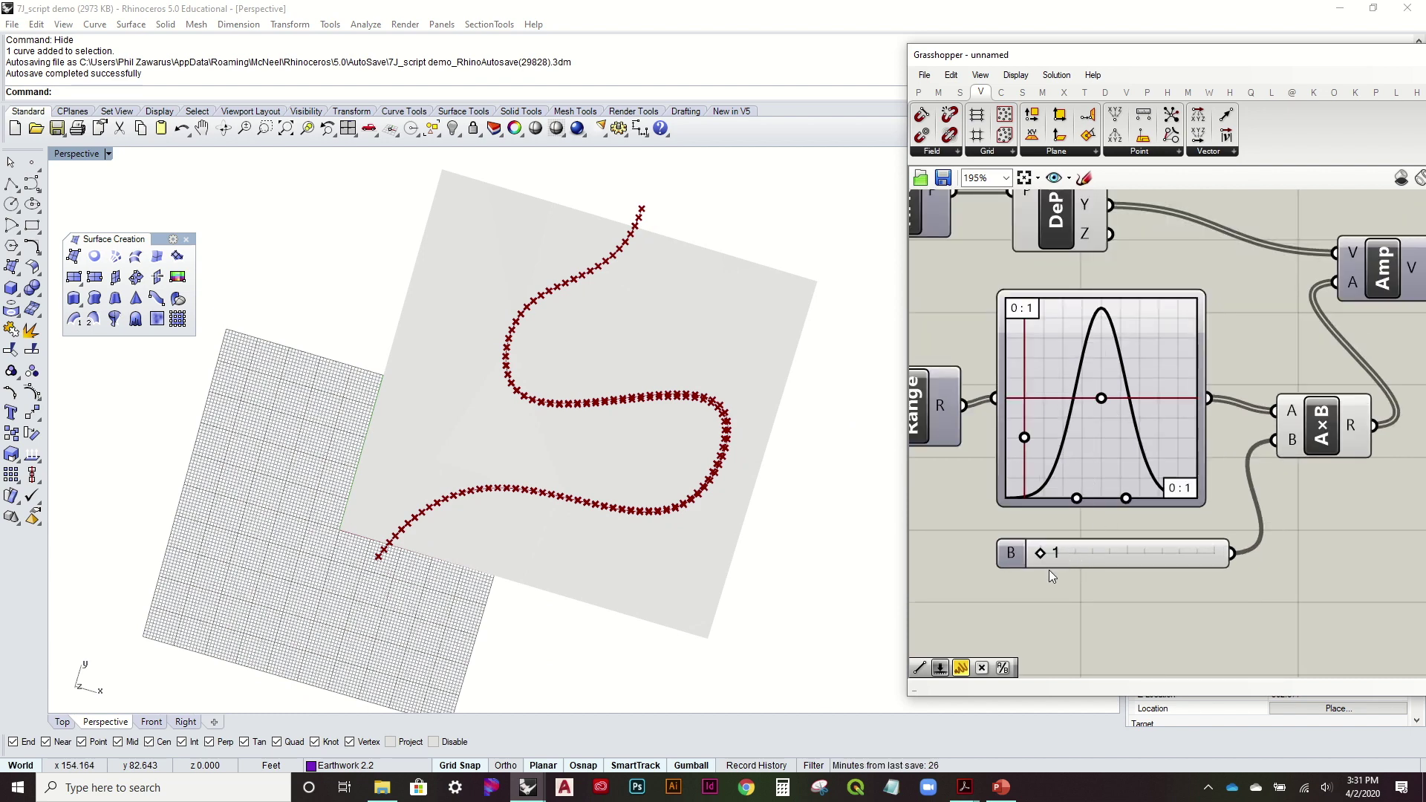
left_click_drag(1050, 554, 1072, 555)
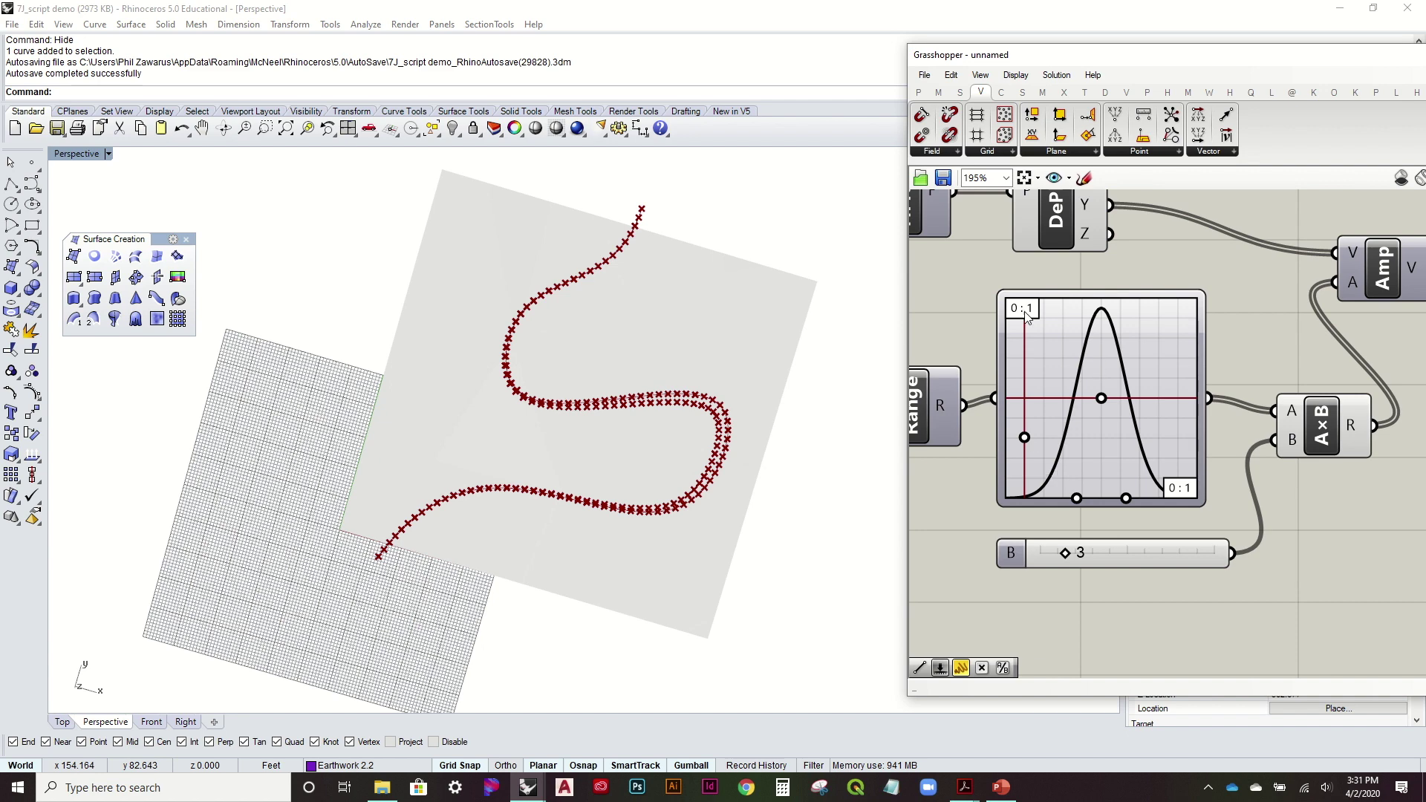
Set the Gaussian graph's Y range to 1 (Y[0]) through 2 (Y[1])
double_click(1047, 359)
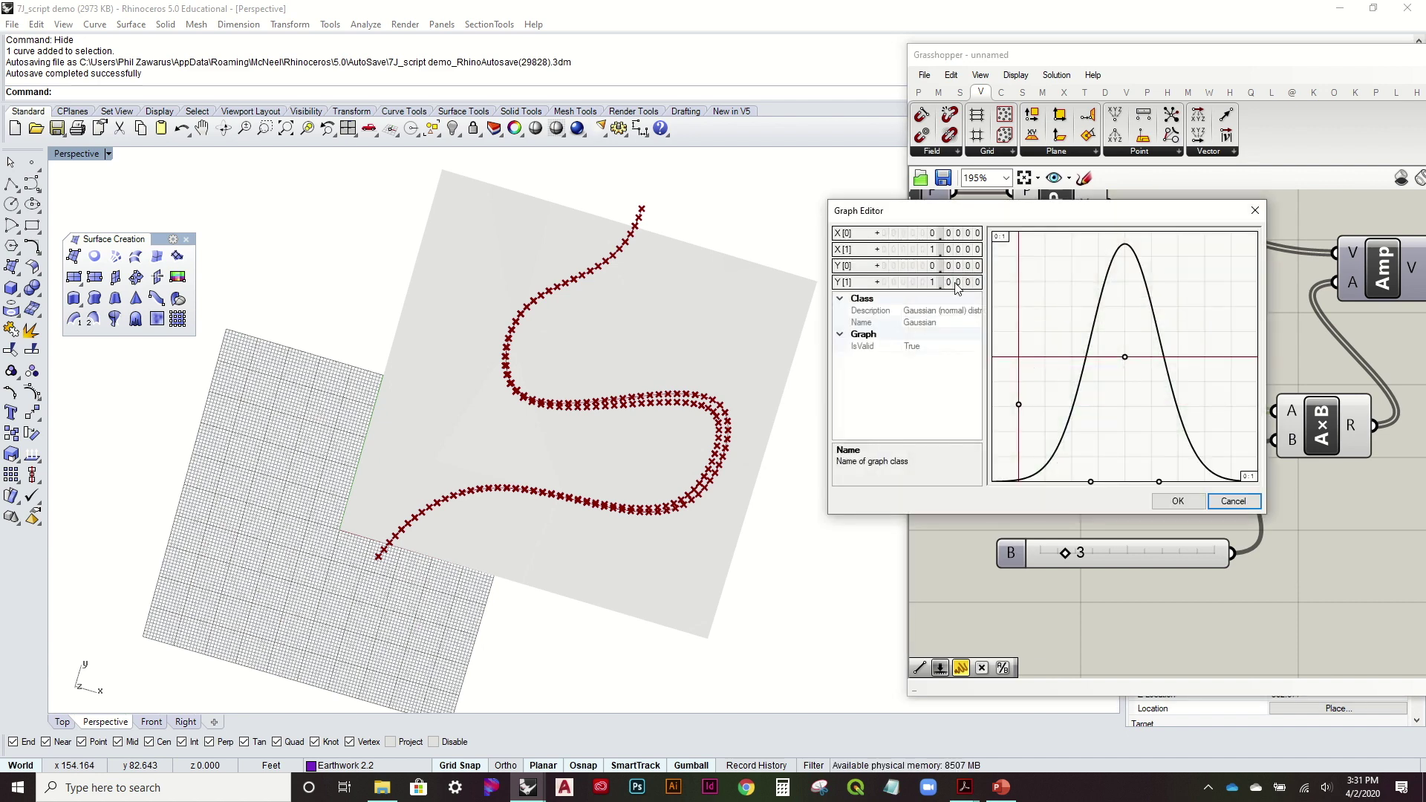
double_click(934, 269)
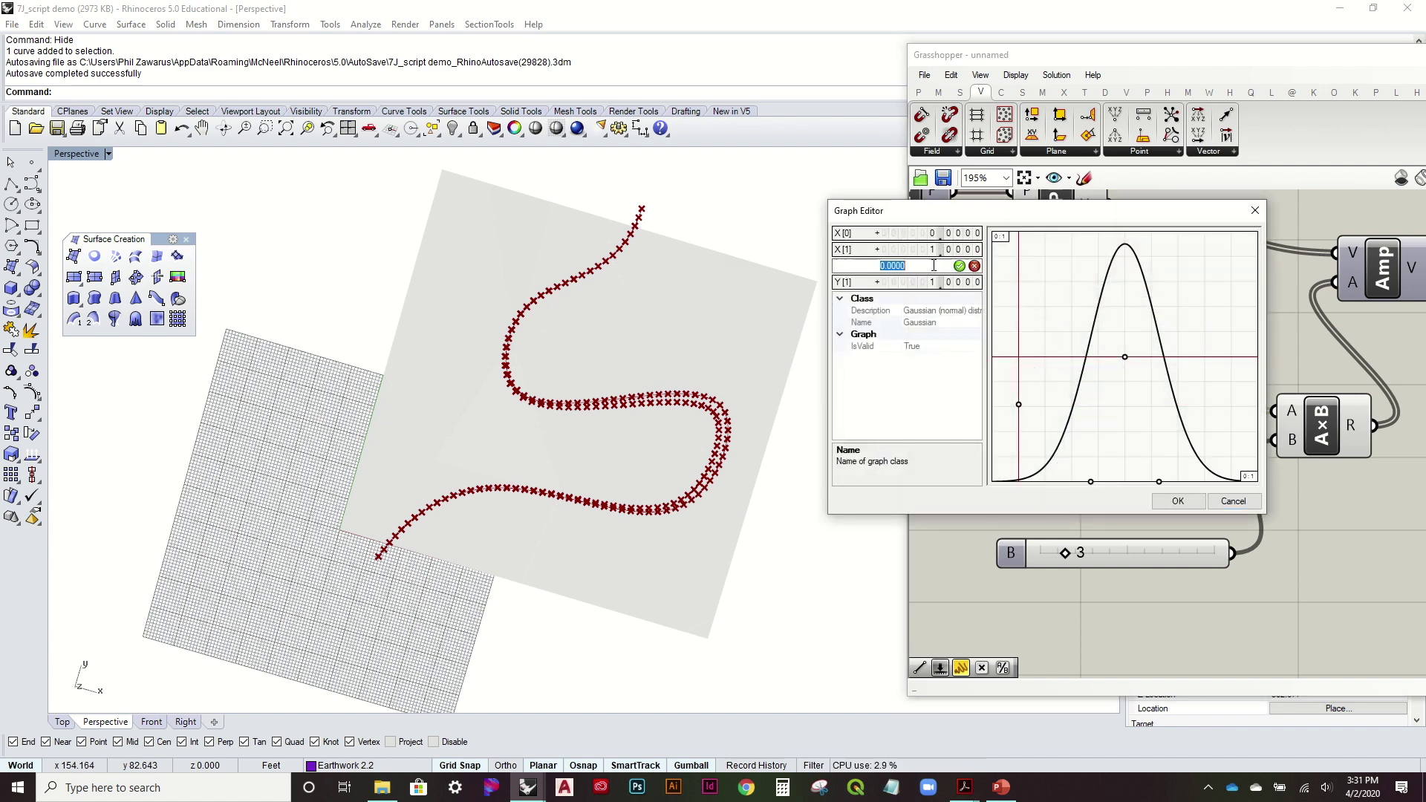
type("1")
key("Return")
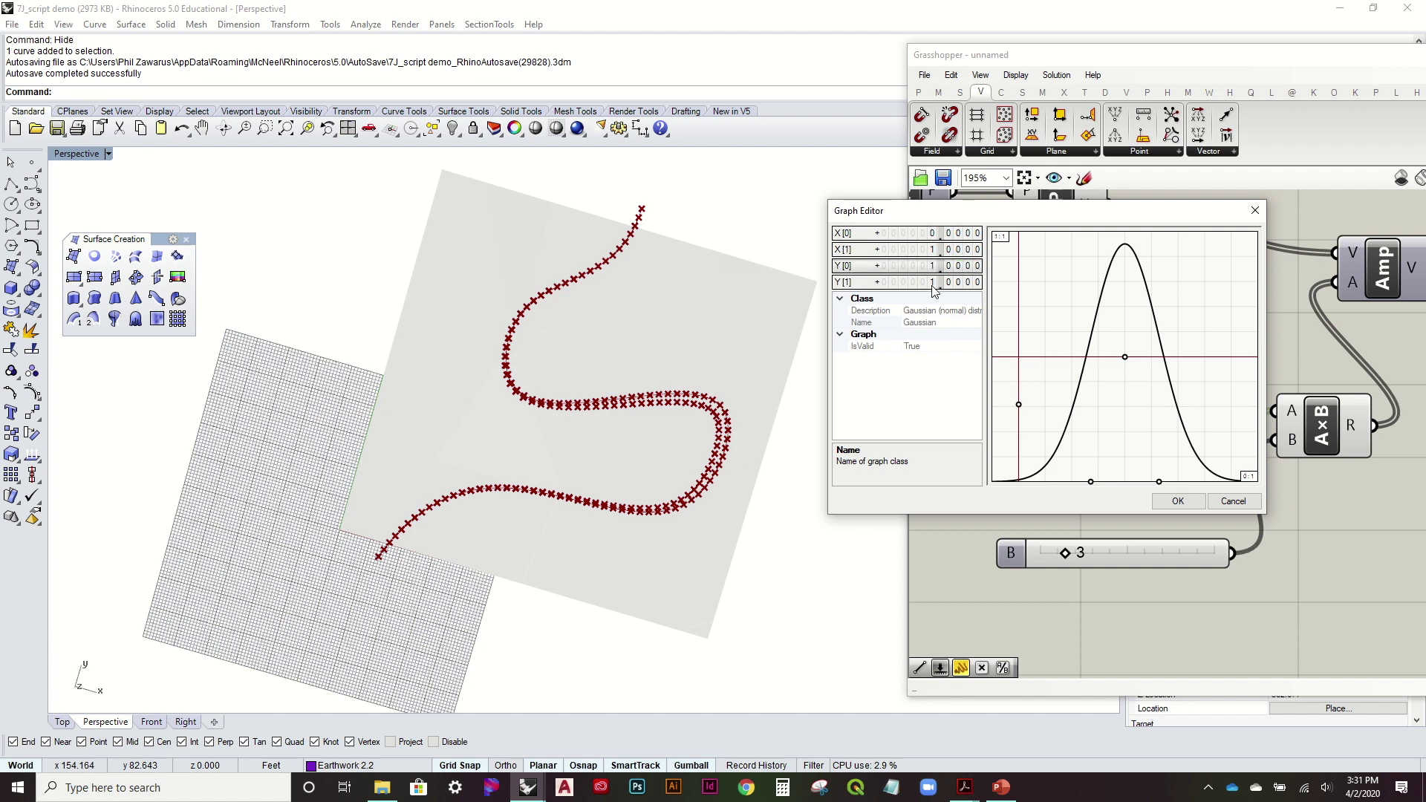
double_click(932, 284)
type("2")
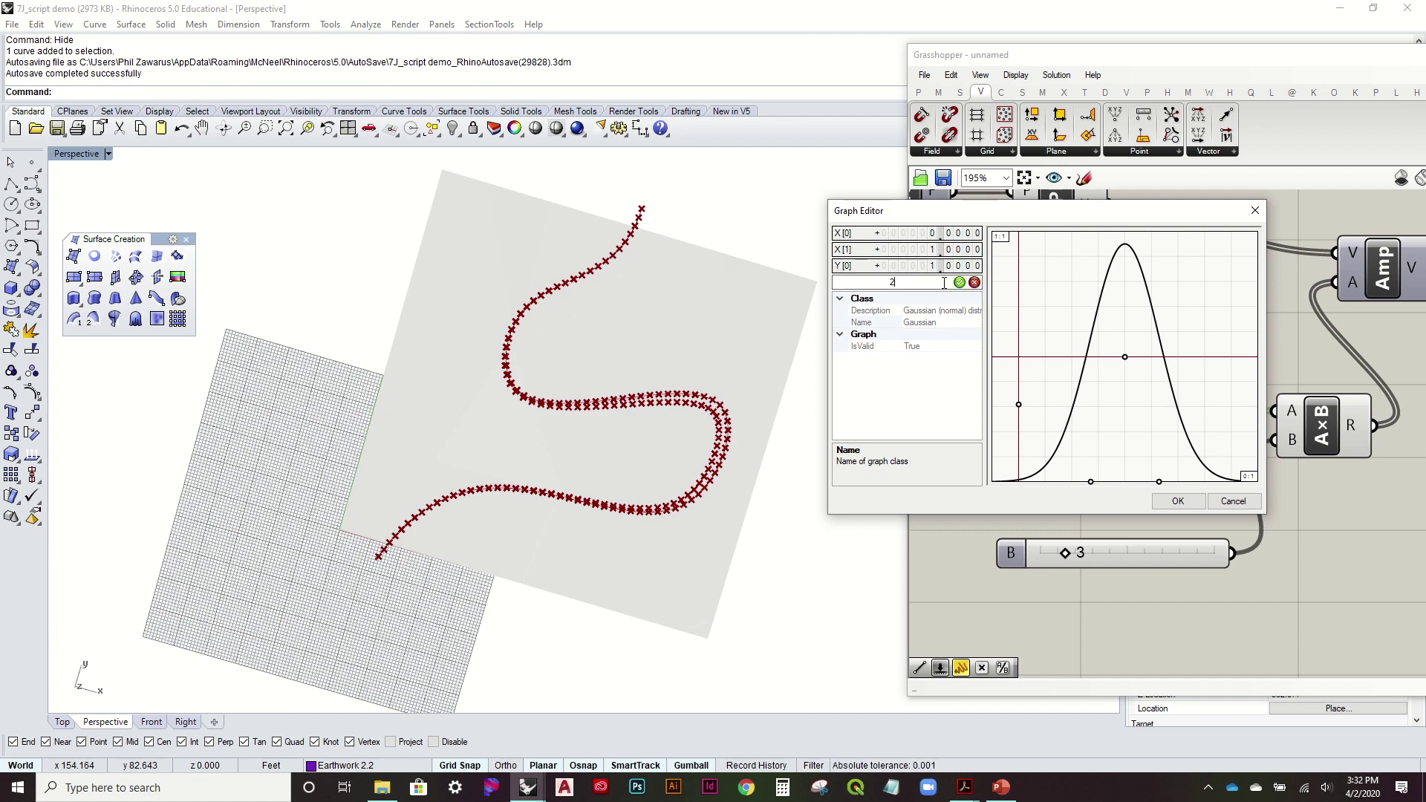
left_click(959, 283)
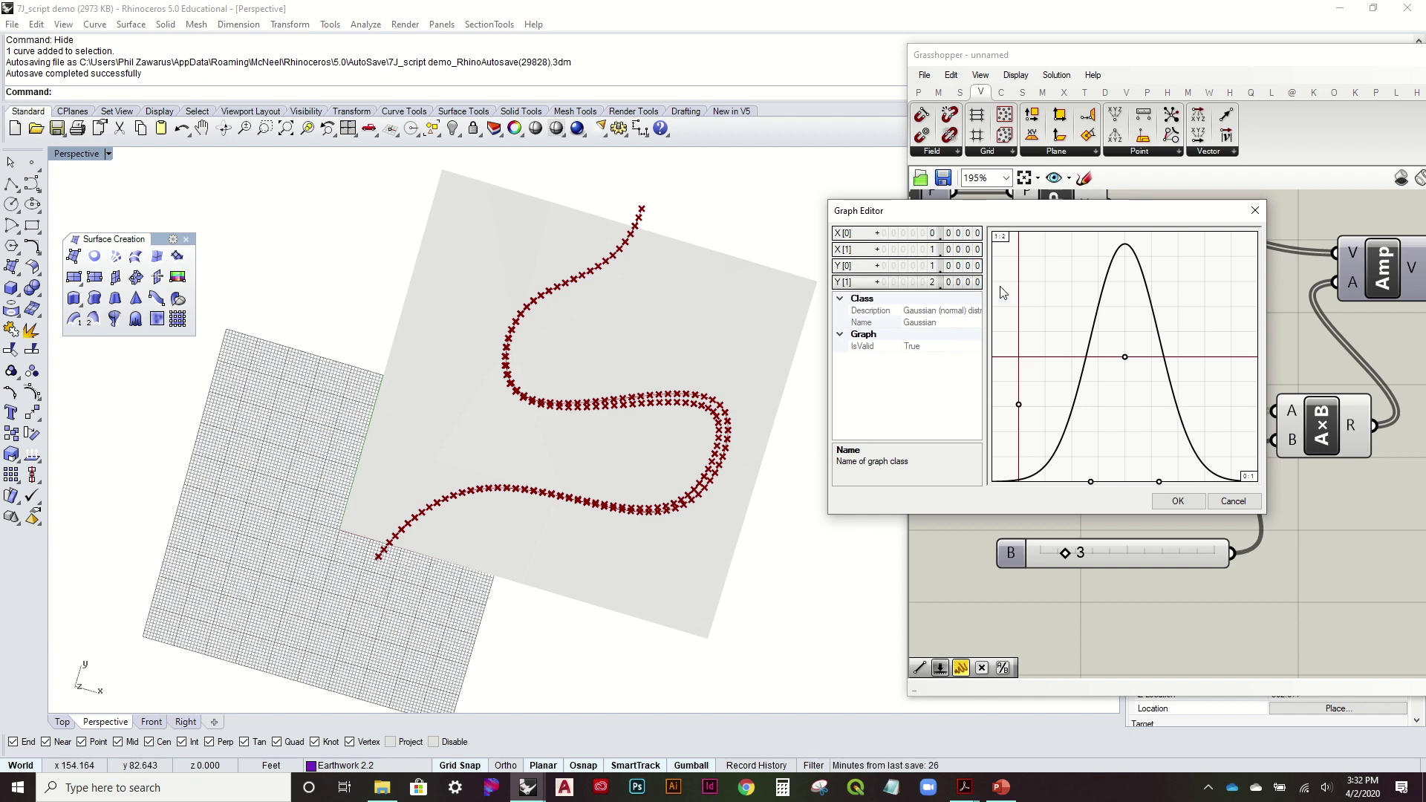
left_click(1179, 501)
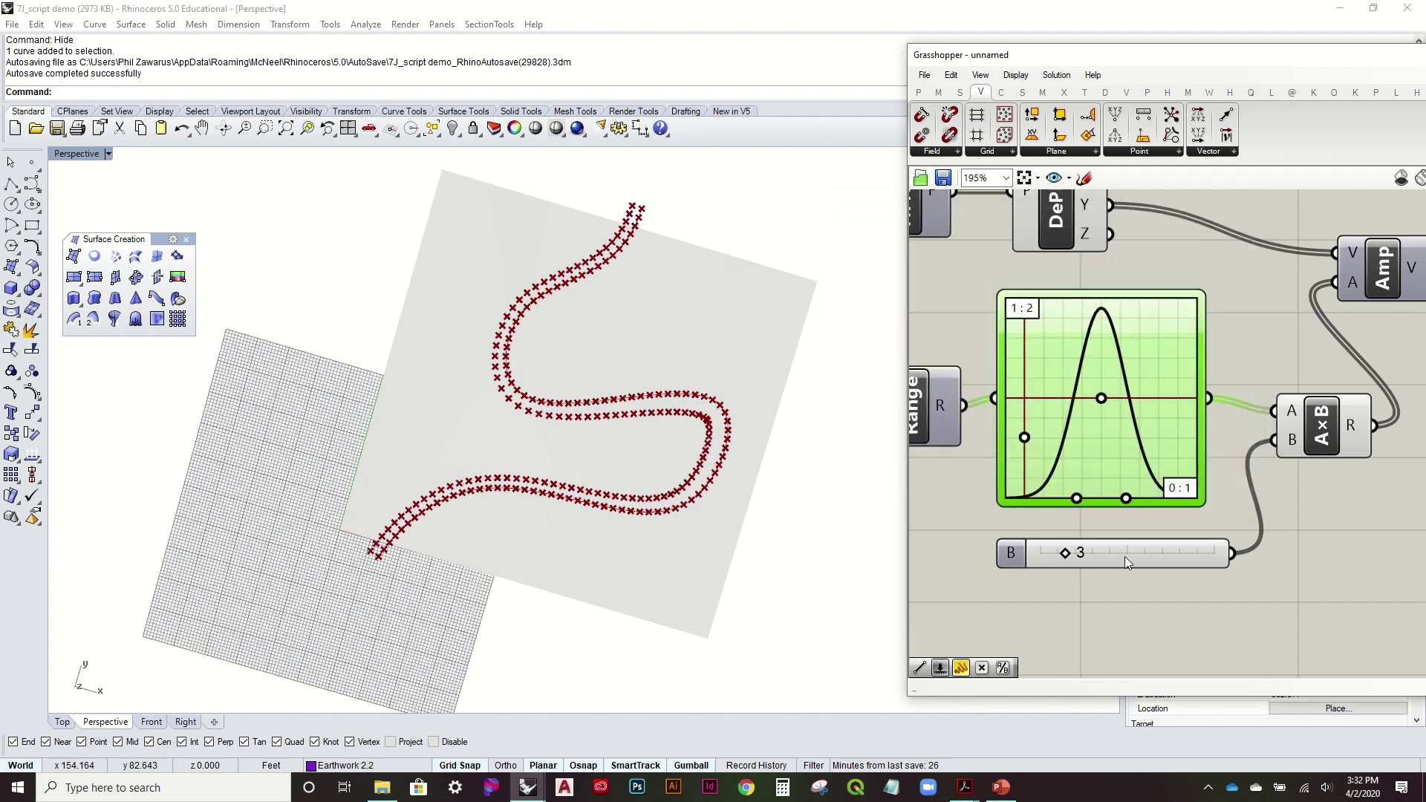
Shift the bell peak right and make it narrower, with the multiplier tried at 5, then 4
mouse_move(1063, 555)
left_mouse_down()
mouse_move(1104, 559)
mouse_move(1090, 558)
left_mouse_up()
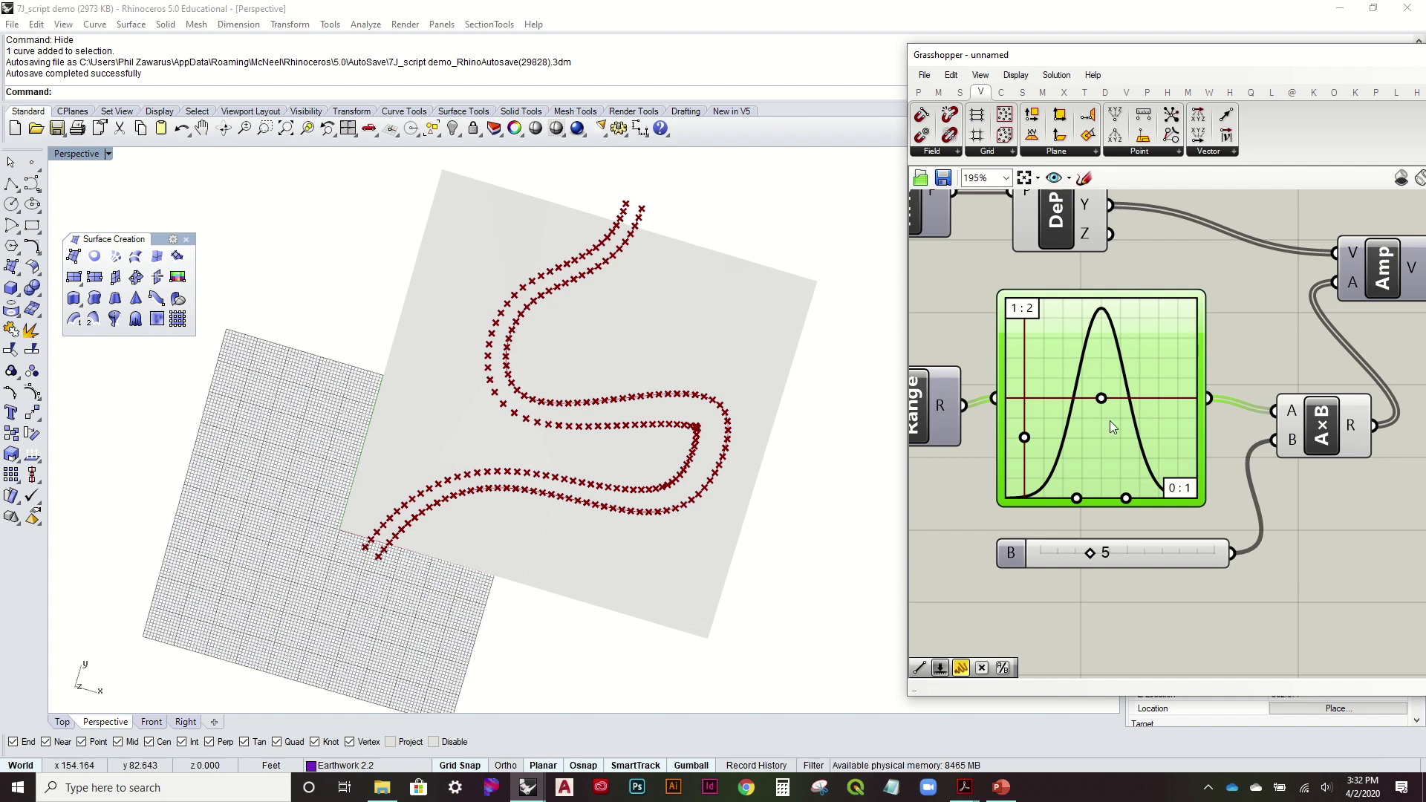
left_click_drag(1110, 404, 1153, 429)
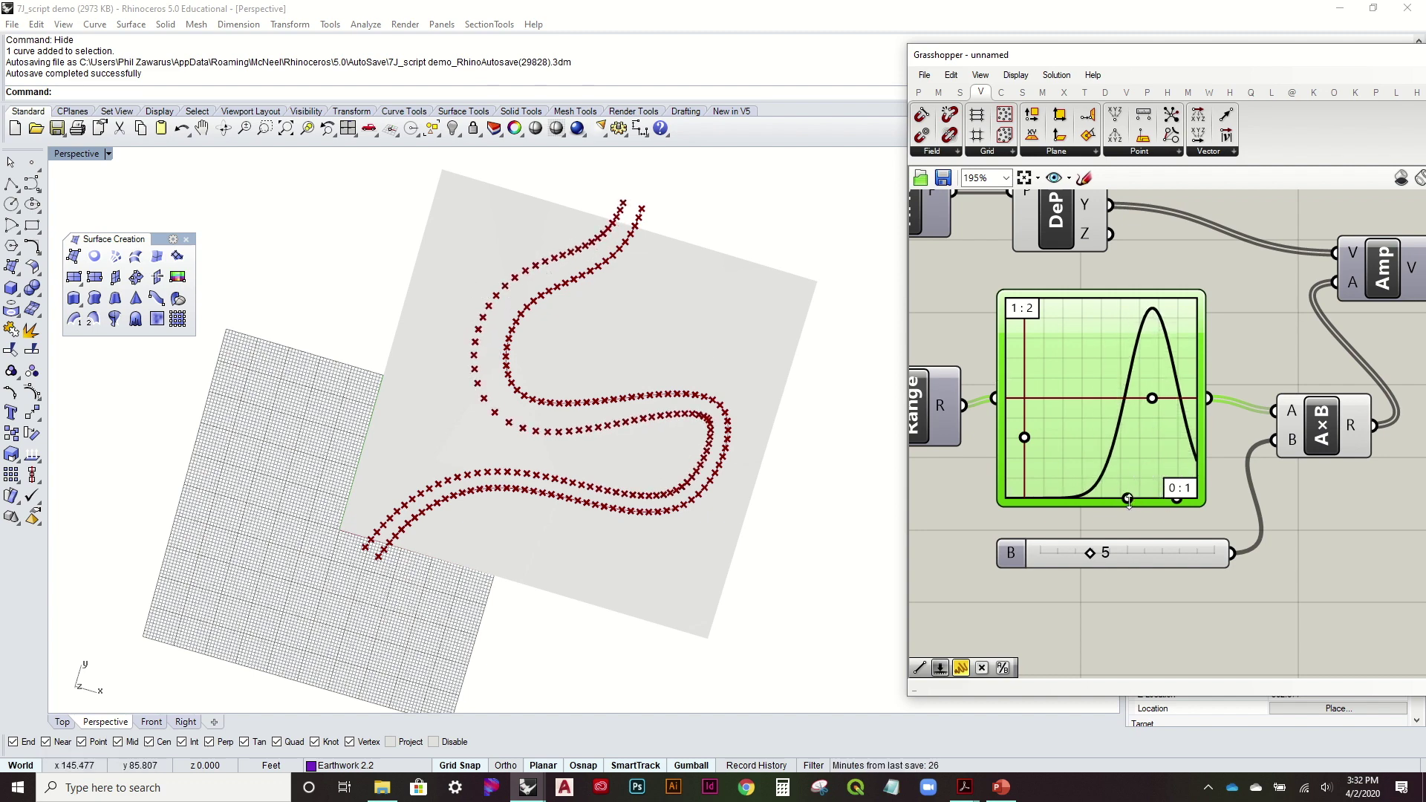
left_click_drag(1125, 500, 1145, 507)
right_click_drag(586, 483, 729, 404)
scroll(730, 405, "up", 5)
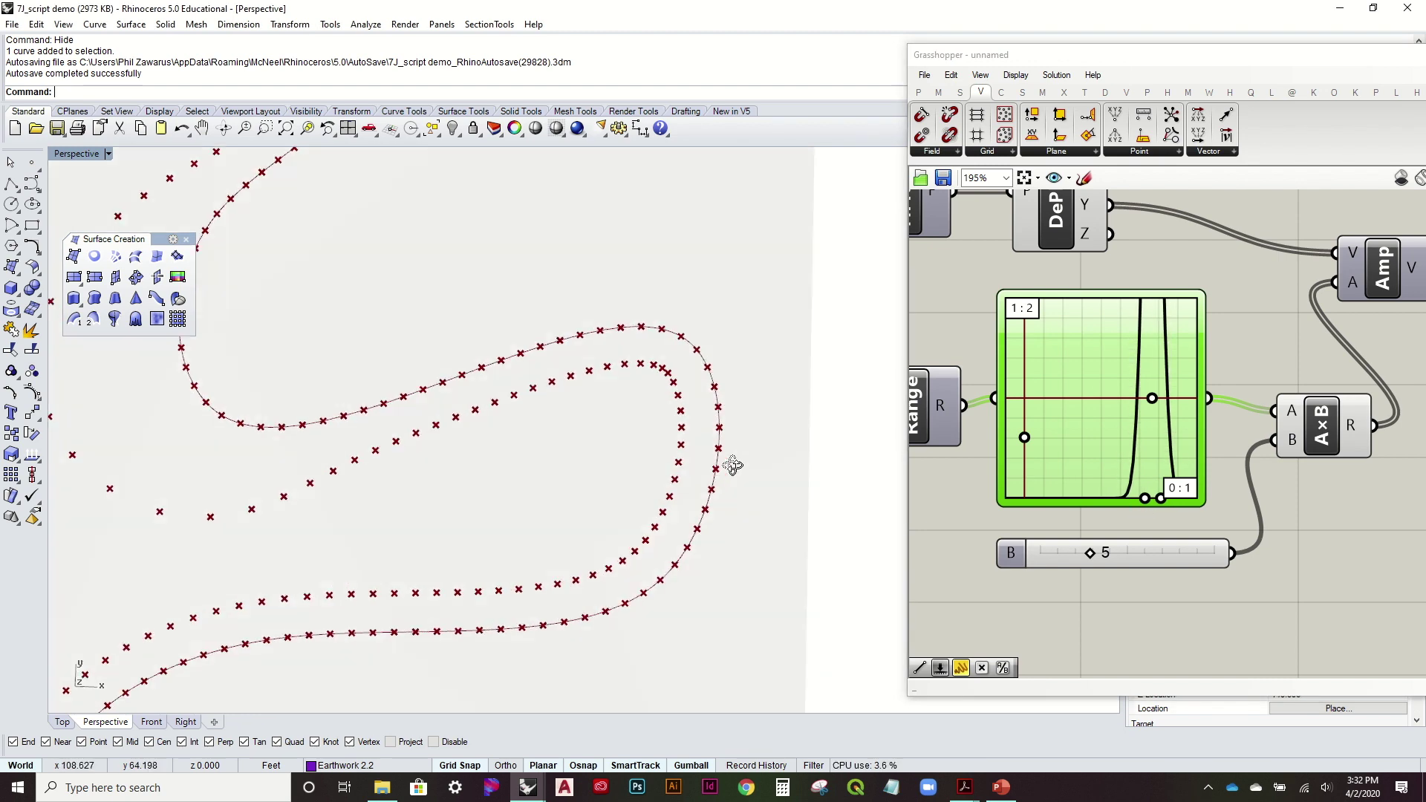
left_click_drag(1097, 559, 1066, 556)
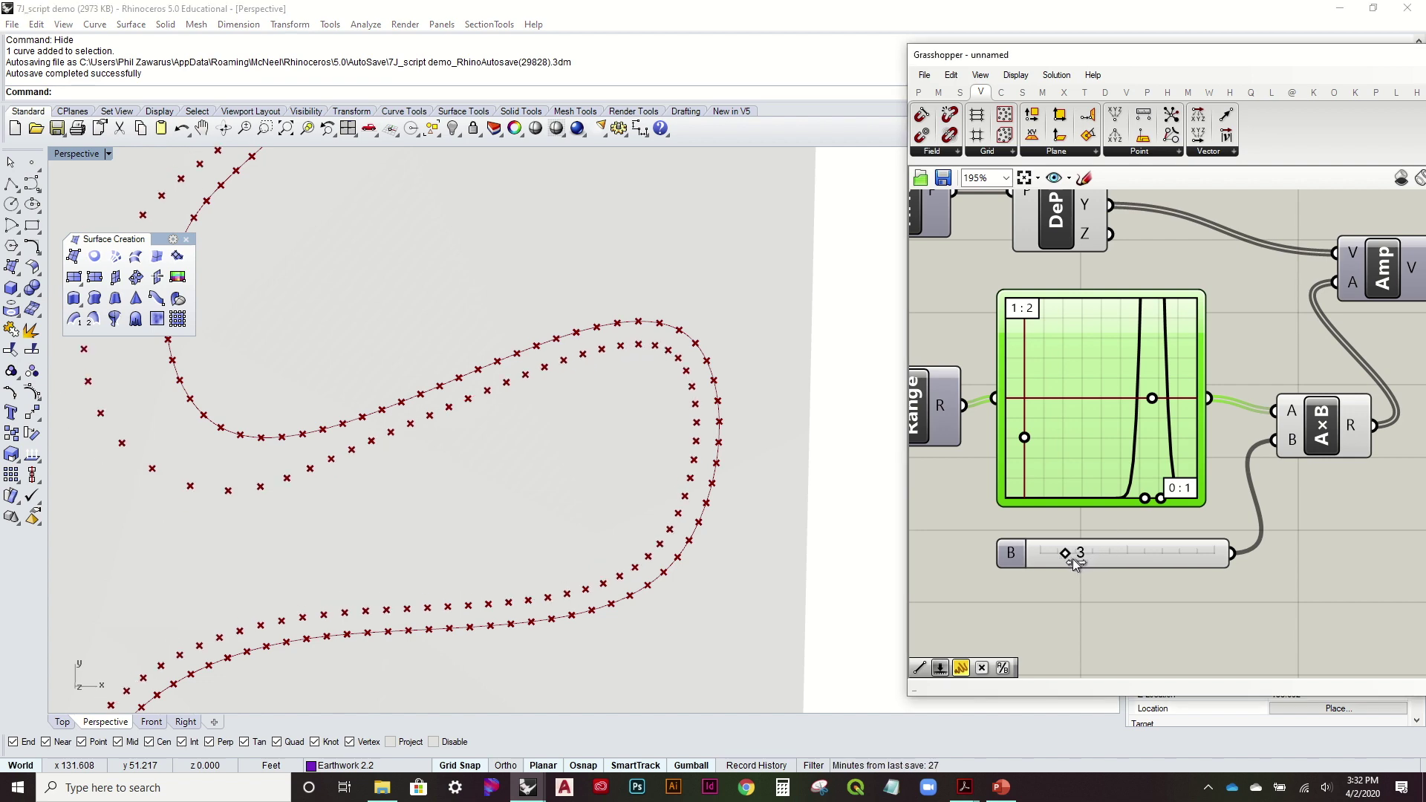
scroll(716, 414, "down", 3)
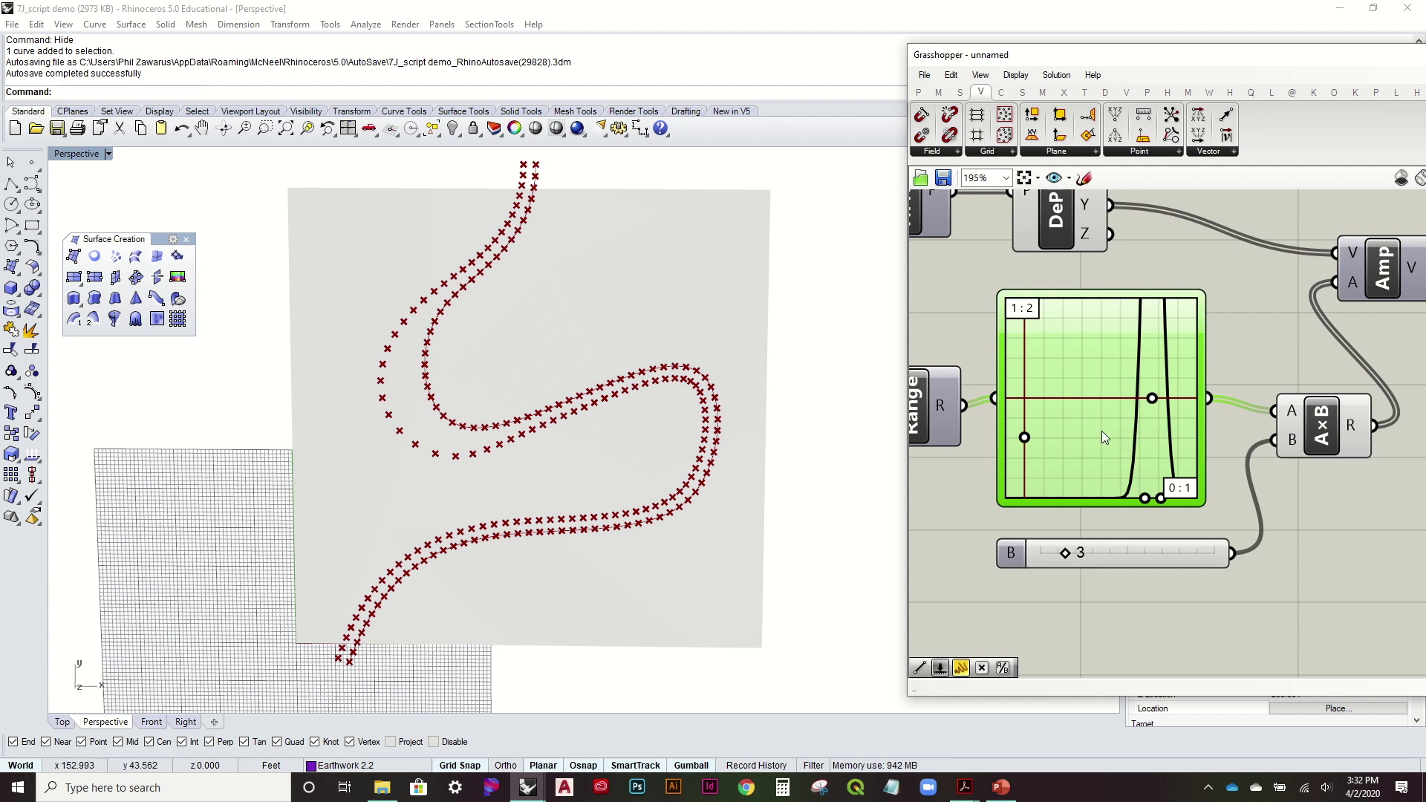
Raise the graph's lower-left control point and widen the bell curve slightly
left_click_drag(1024, 438, 1020, 416)
left_click(1102, 268)
scroll(631, 375, "down", 4)
right_click_drag(628, 357, 628, 355)
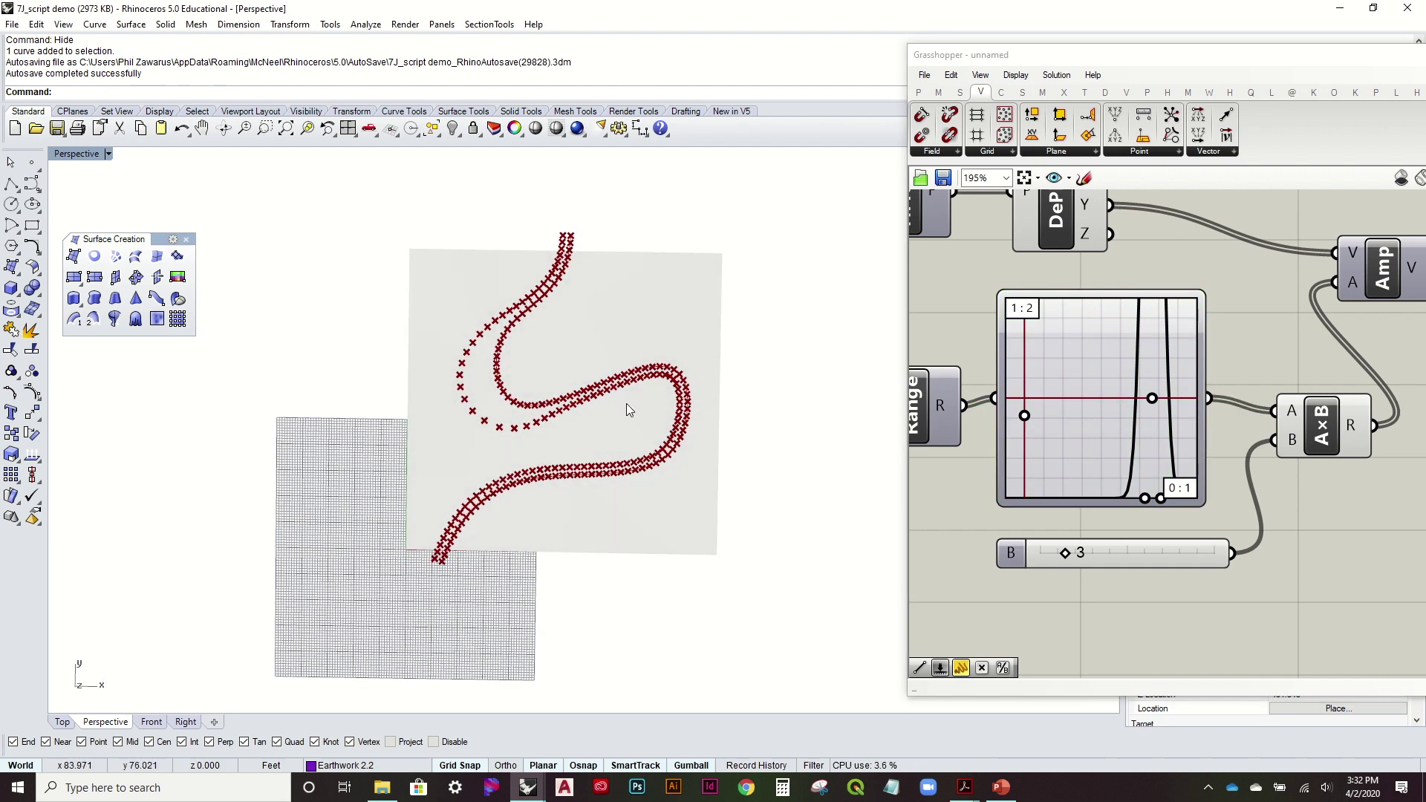
left_click_drag(1145, 499, 1139, 502)
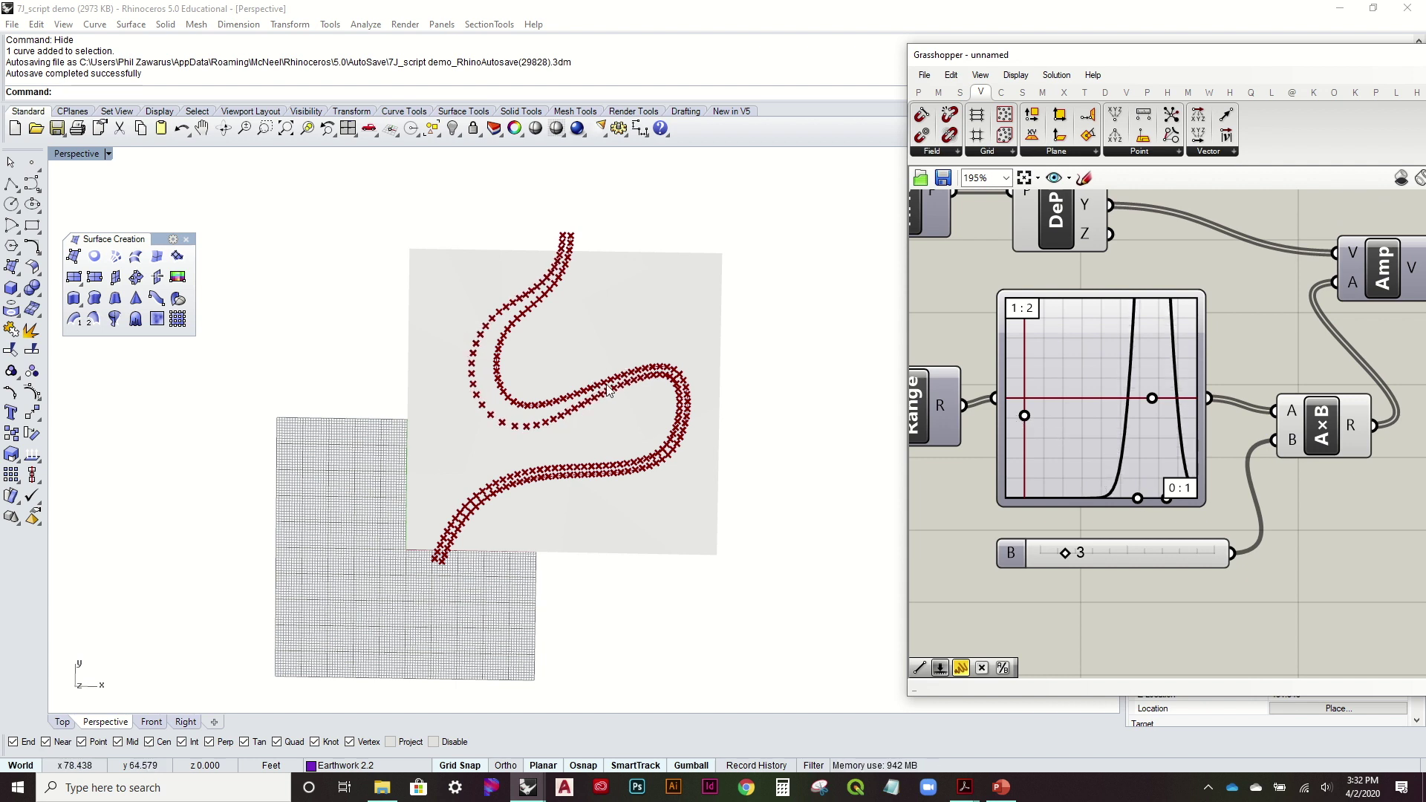
right_click_drag(607, 388, 605, 389)
scroll(1288, 344, "down", 2)
right_click_drag(1290, 343, 1166, 392)
scroll(1165, 392, "down", 3)
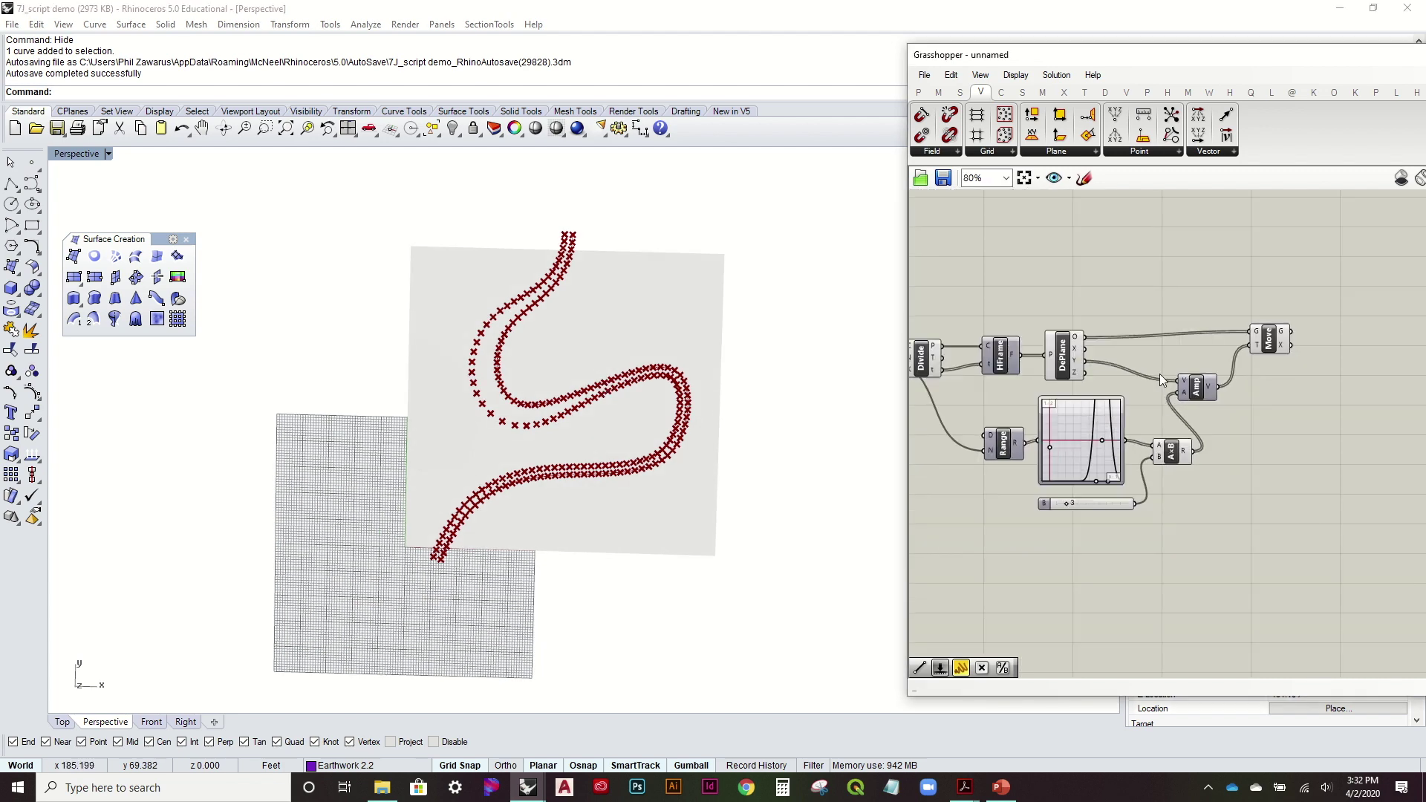
Space out the Move, Amp, graph mapper, multiplier and slider components to tidy the layout
left_click(1068, 356)
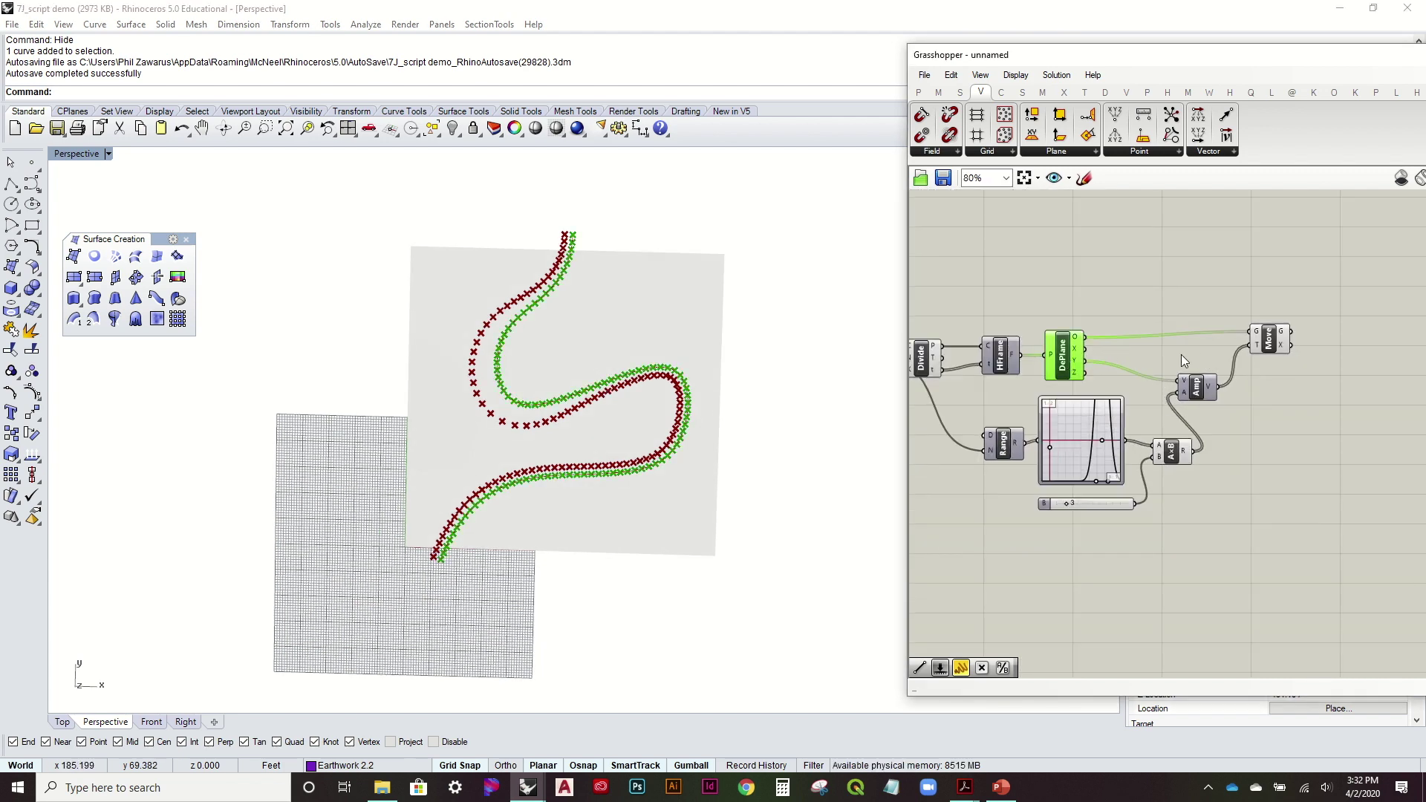
right_click_drag(1181, 355, 1181, 339)
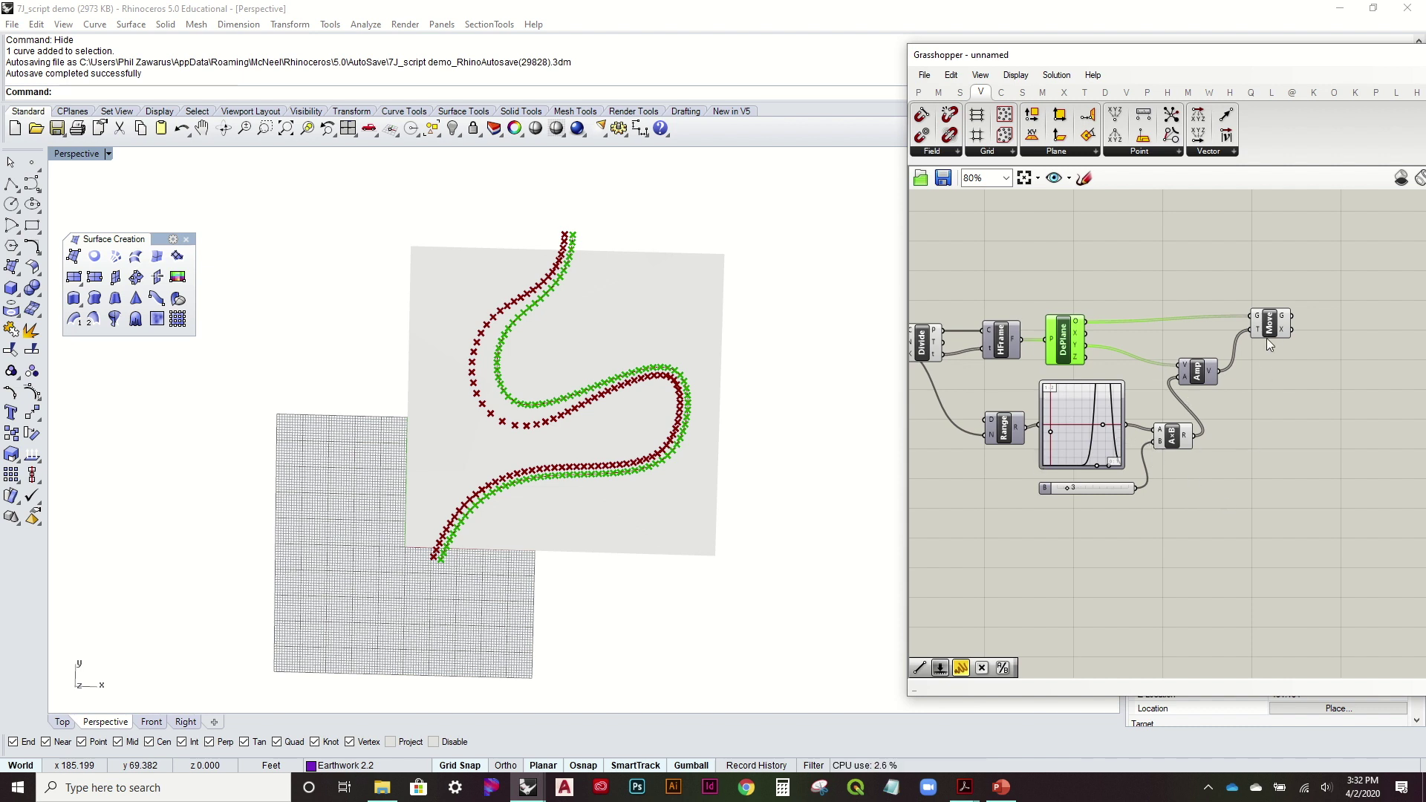
left_click_drag(1269, 330, 1286, 330)
left_click_drag(1194, 372, 1228, 366)
left_click_drag(1171, 506, 1163, 438)
left_click(1322, 401)
left_click_drag(1234, 370, 1289, 331)
left_click_drag(1323, 550, 1135, 296)
left_click(1135, 300)
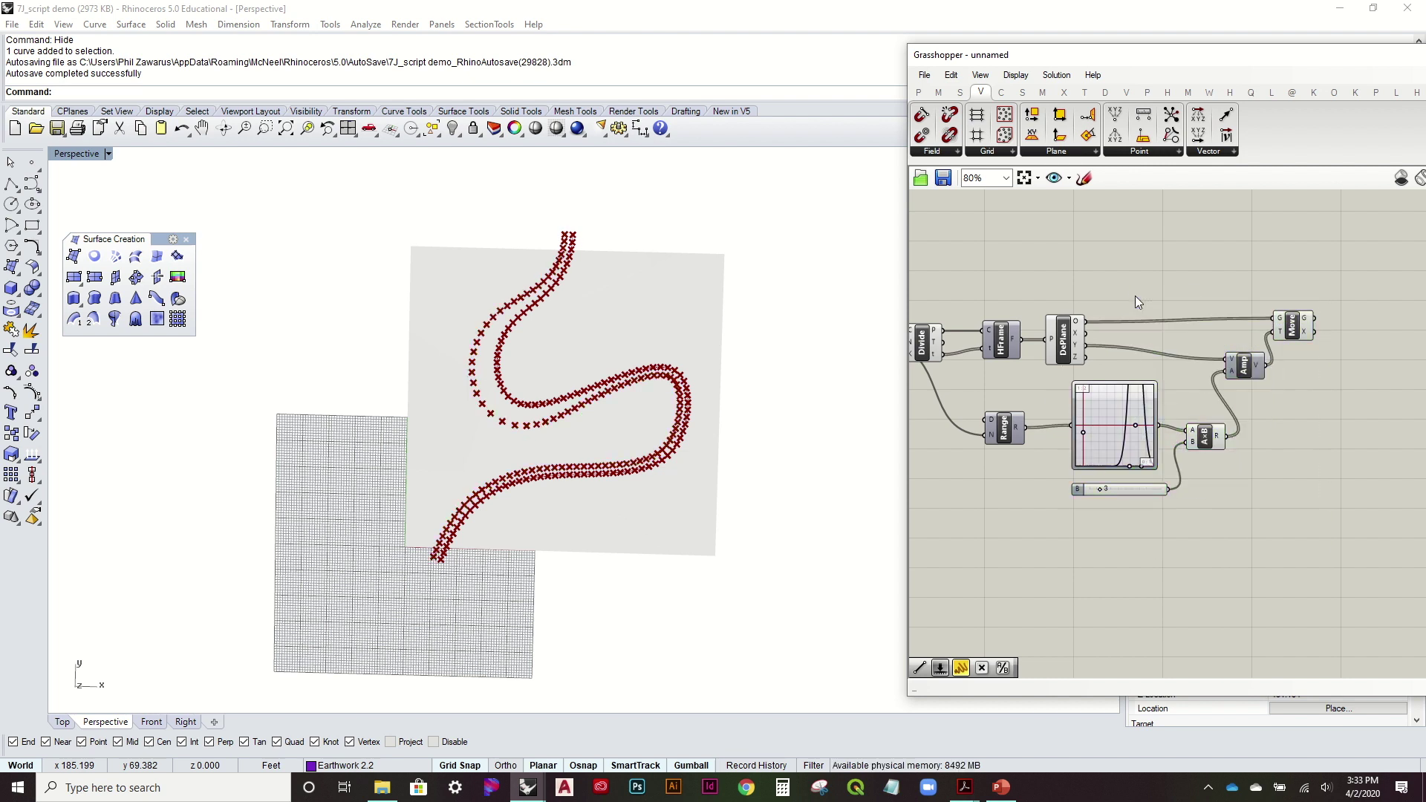
Copy the Move, Amp, Graph Mapper, A×B and slider chain below the originals
left_click_drag(1305, 552, 1111, 225)
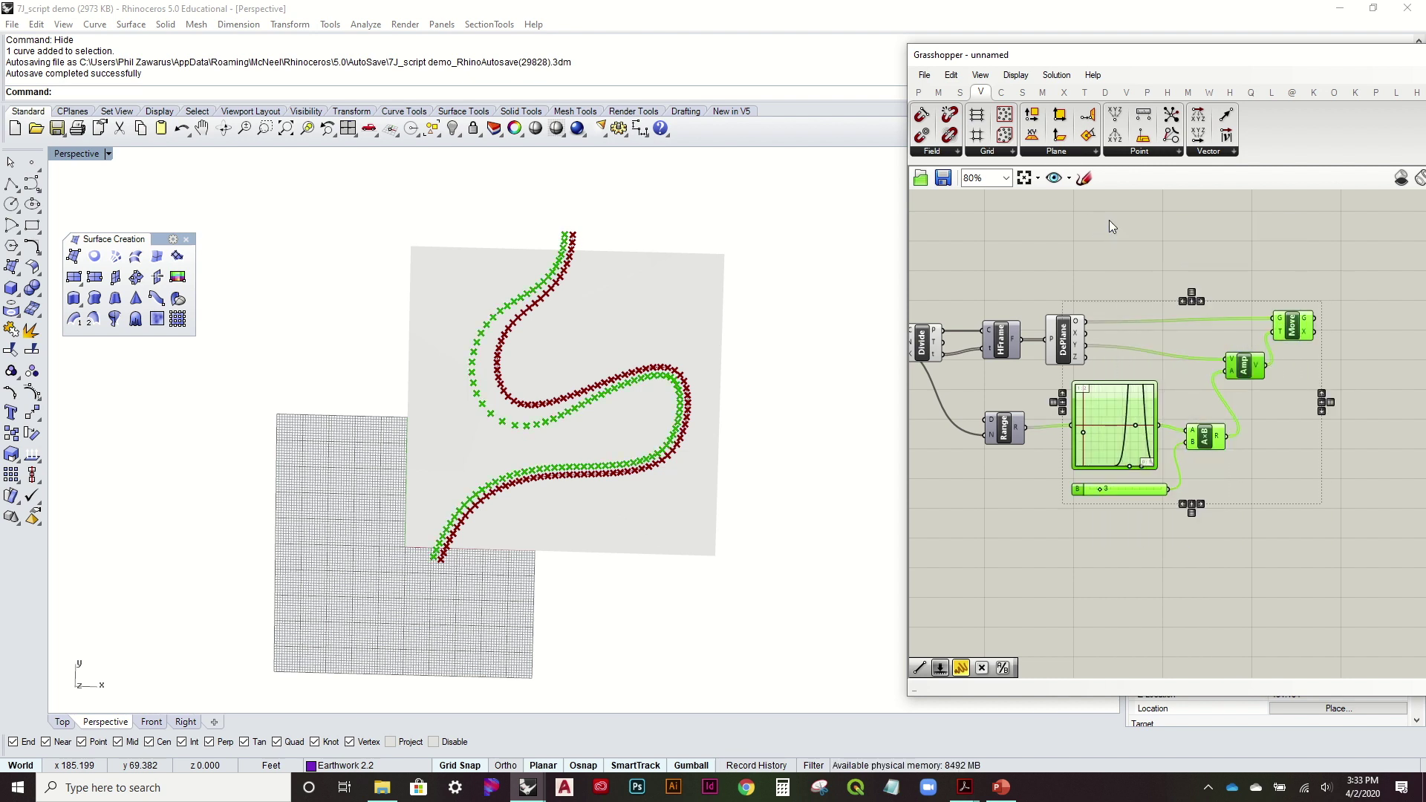
left_click_drag(1128, 424, 1144, 568)
left_click(1304, 399)
scroll(1150, 444, "up", 3)
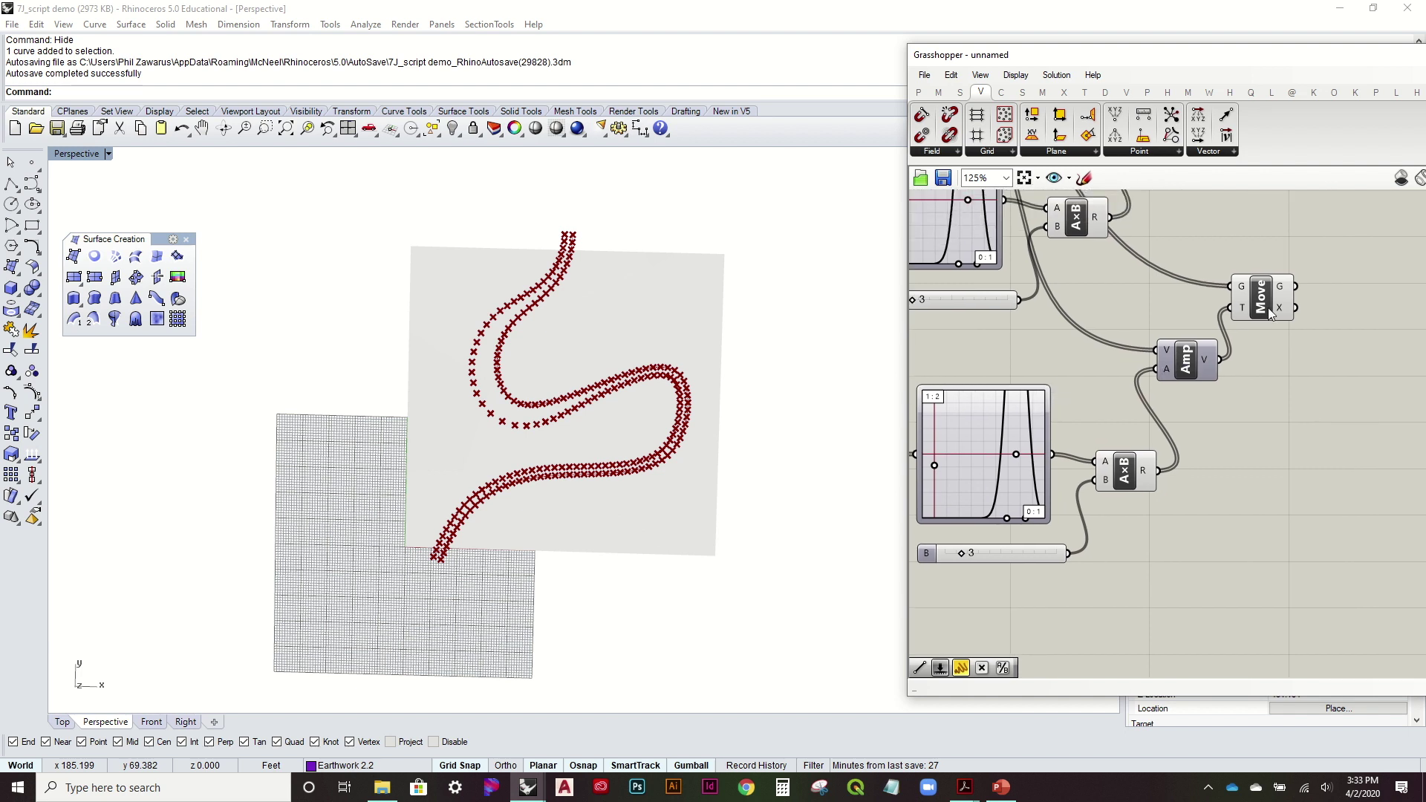
left_click_drag(1272, 319, 1321, 325)
left_click_drag(1182, 361, 1179, 367)
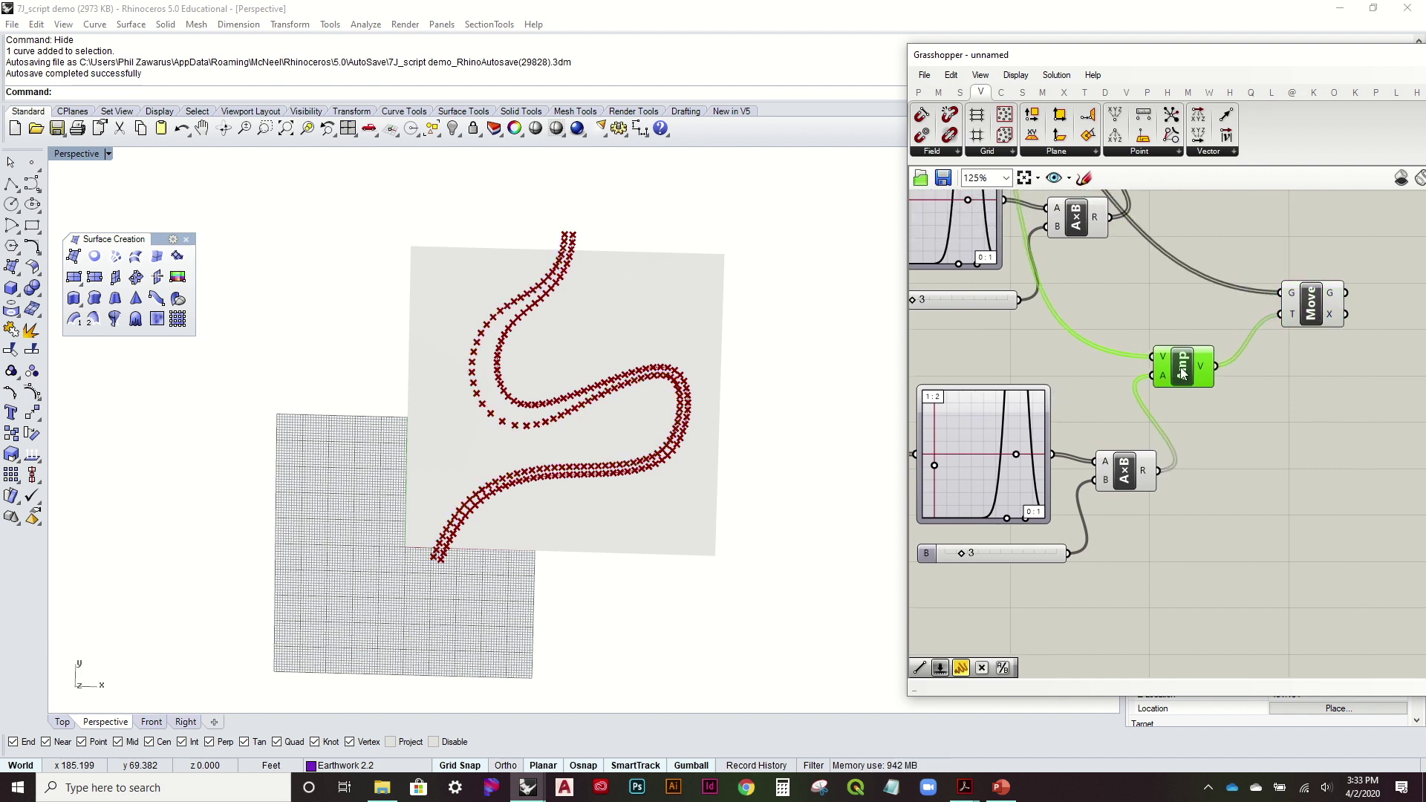
Insert a Reverse vector between the copied Amp and the copied Move's translation input
left_click(1207, 152)
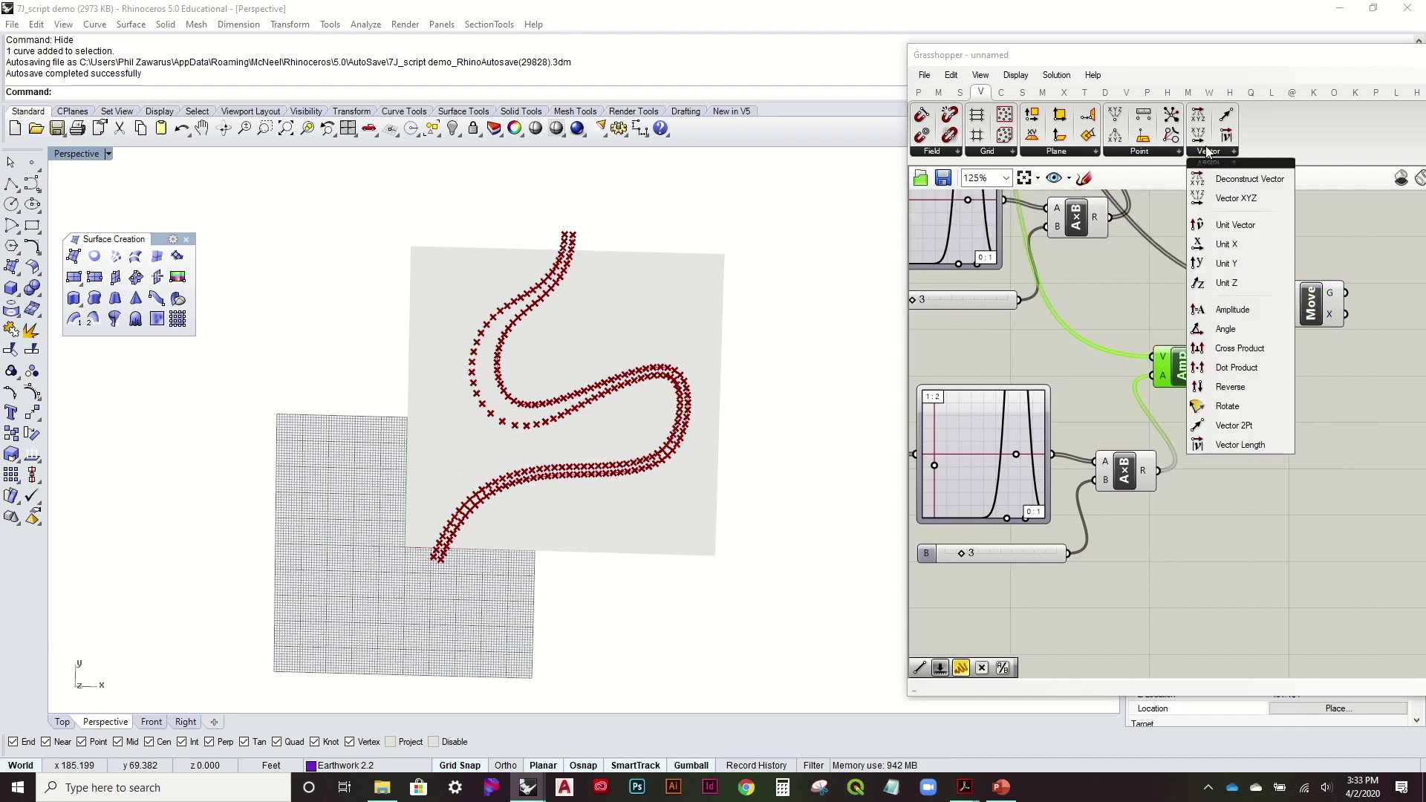
left_click(1250, 391)
left_click(1282, 375)
left_click_drag(1215, 365, 1281, 314)
right_click_drag(1062, 375, 1107, 347)
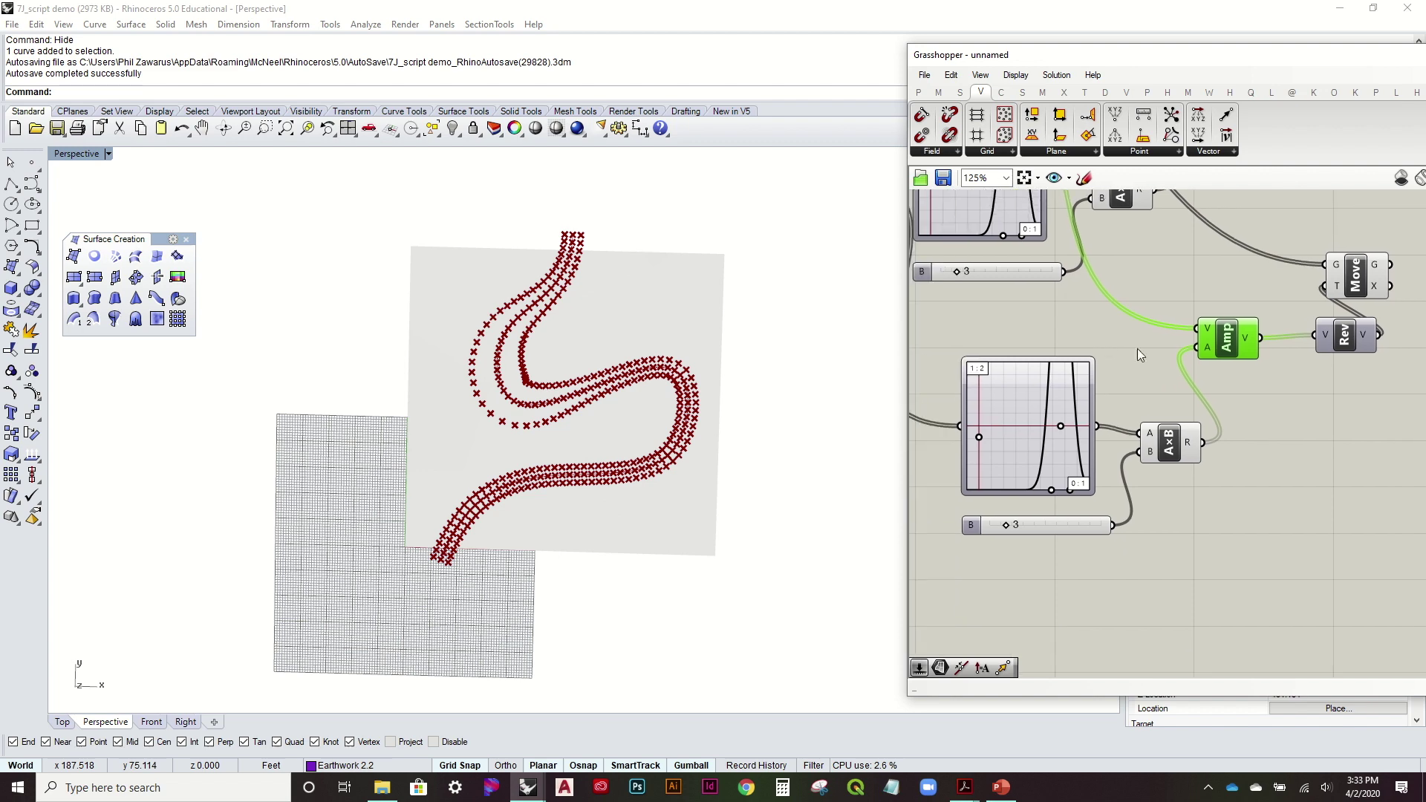
Reshape the copied graph mapper's bell curve, shifting its peak left and lowering its left end
scroll(1080, 458, "up", 2)
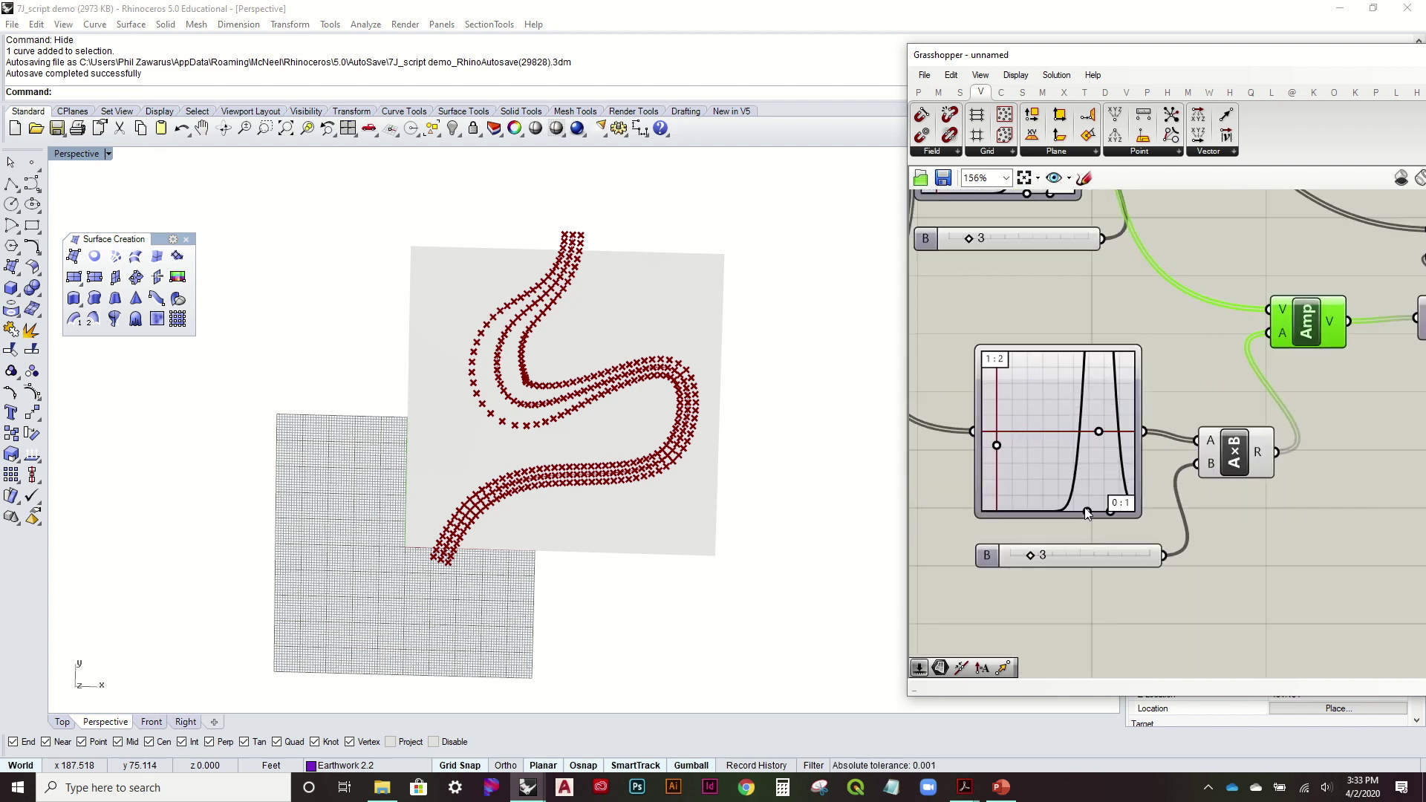
left_click_drag(1085, 509, 1079, 510)
left_click_drag(1098, 432, 1065, 432)
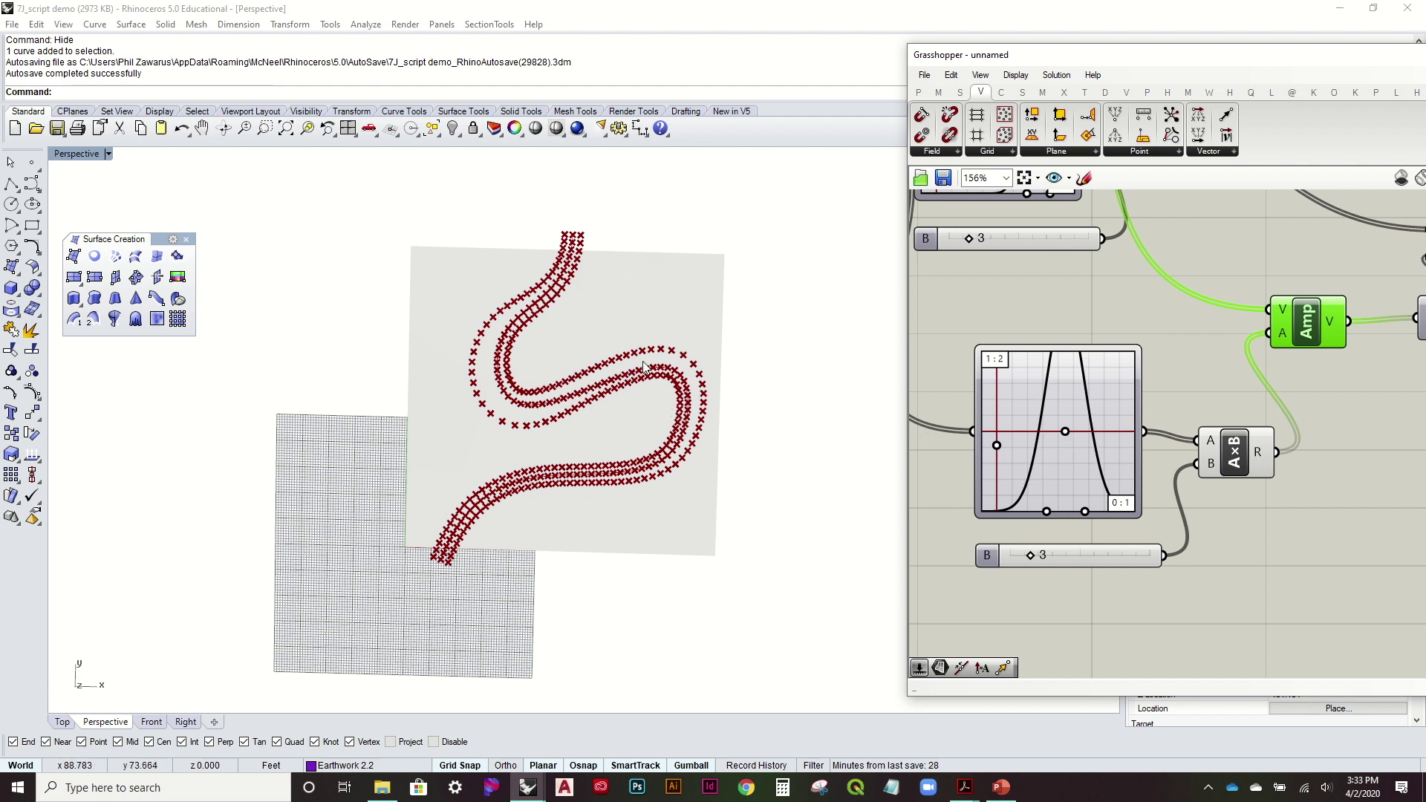
mouse_move(993, 449)
left_mouse_down()
mouse_move(991, 483)
mouse_move(991, 468)
left_mouse_up()
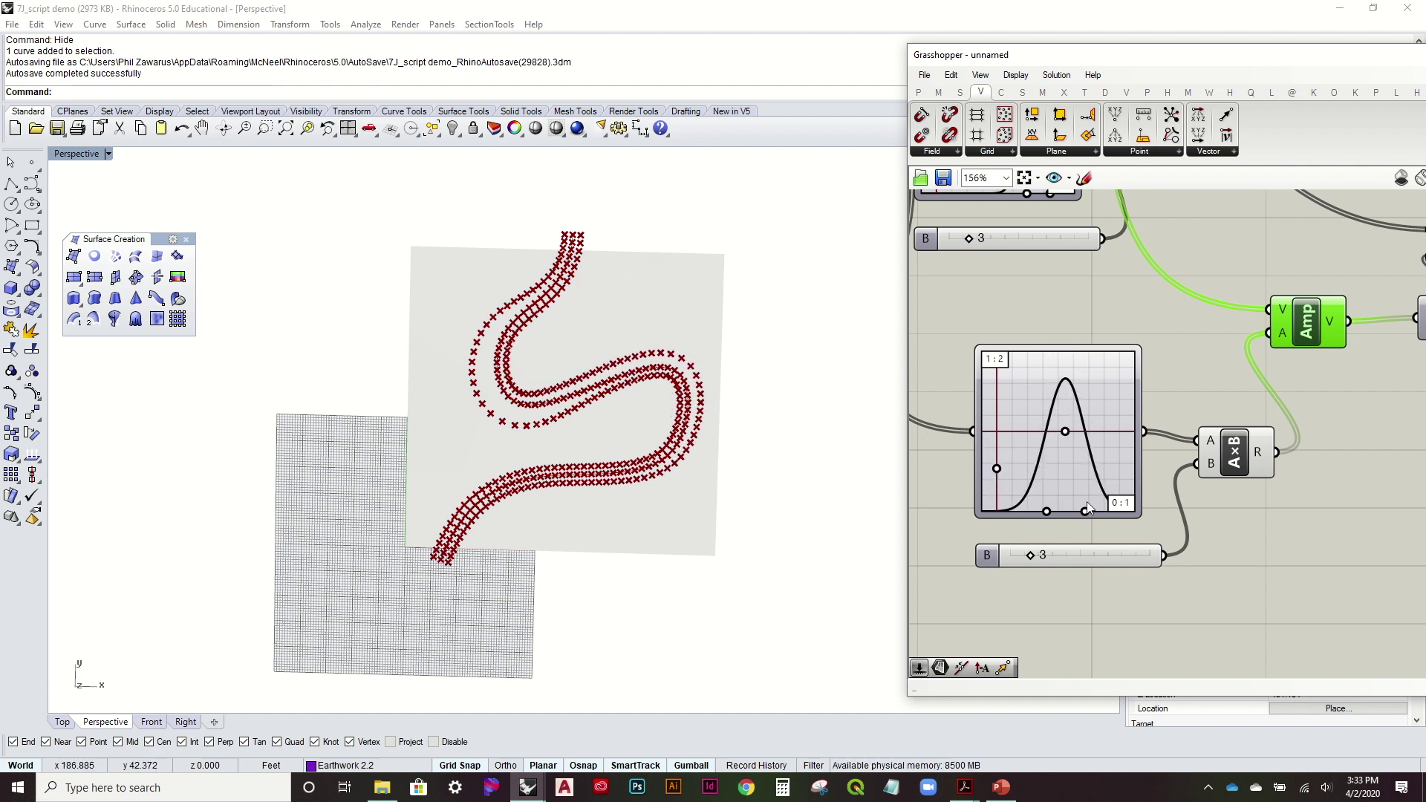
mouse_move(1083, 512)
left_mouse_down()
mouse_move(1105, 514)
mouse_move(1084, 514)
left_mouse_up()
scroll(1078, 459, "down", 4)
Disable preview for the upper graph mapper and its slider, and nudge the top Move right
left_click_drag(1089, 488, 1007, 287)
key("space")
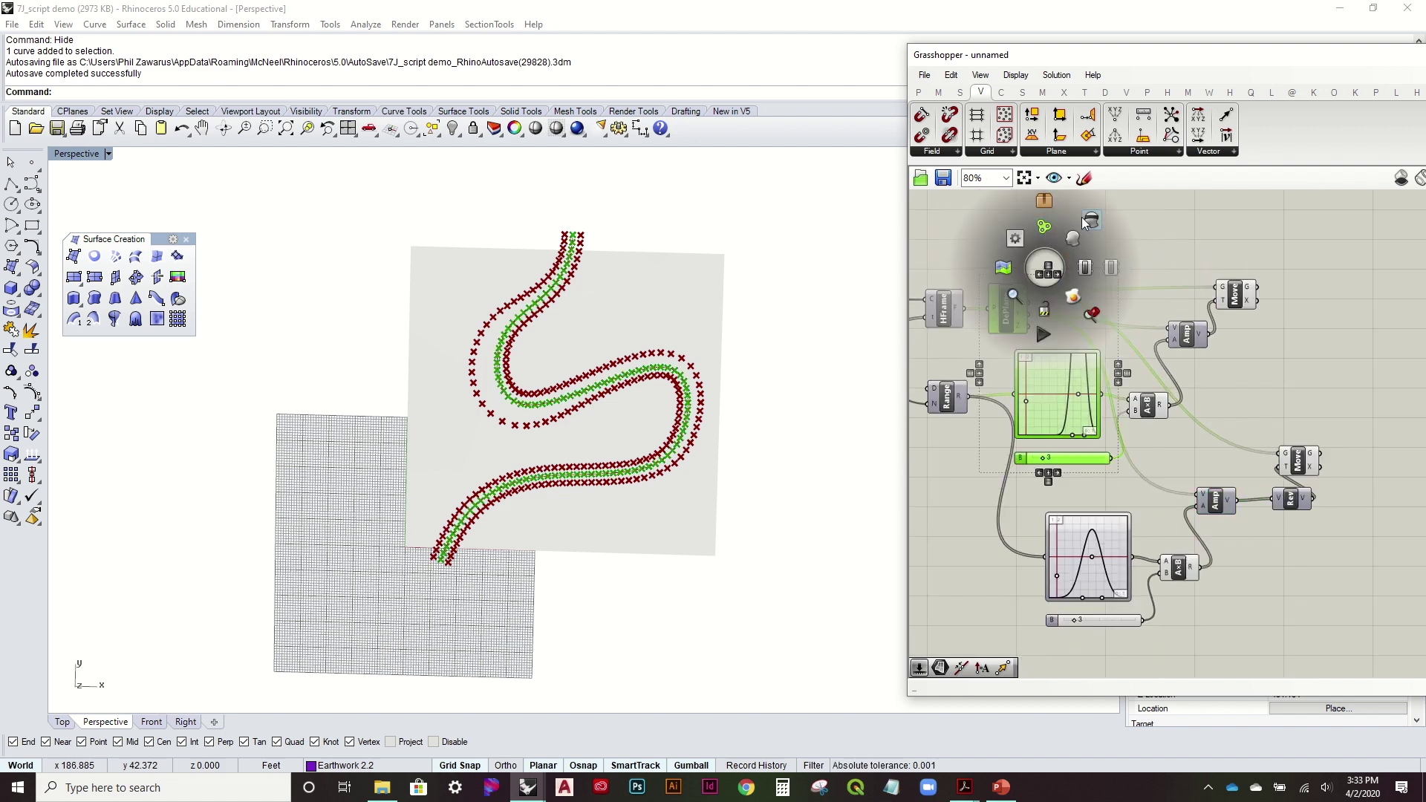
left_click(1082, 219)
left_click(1138, 261)
right_click_drag(1079, 351, 1073, 320)
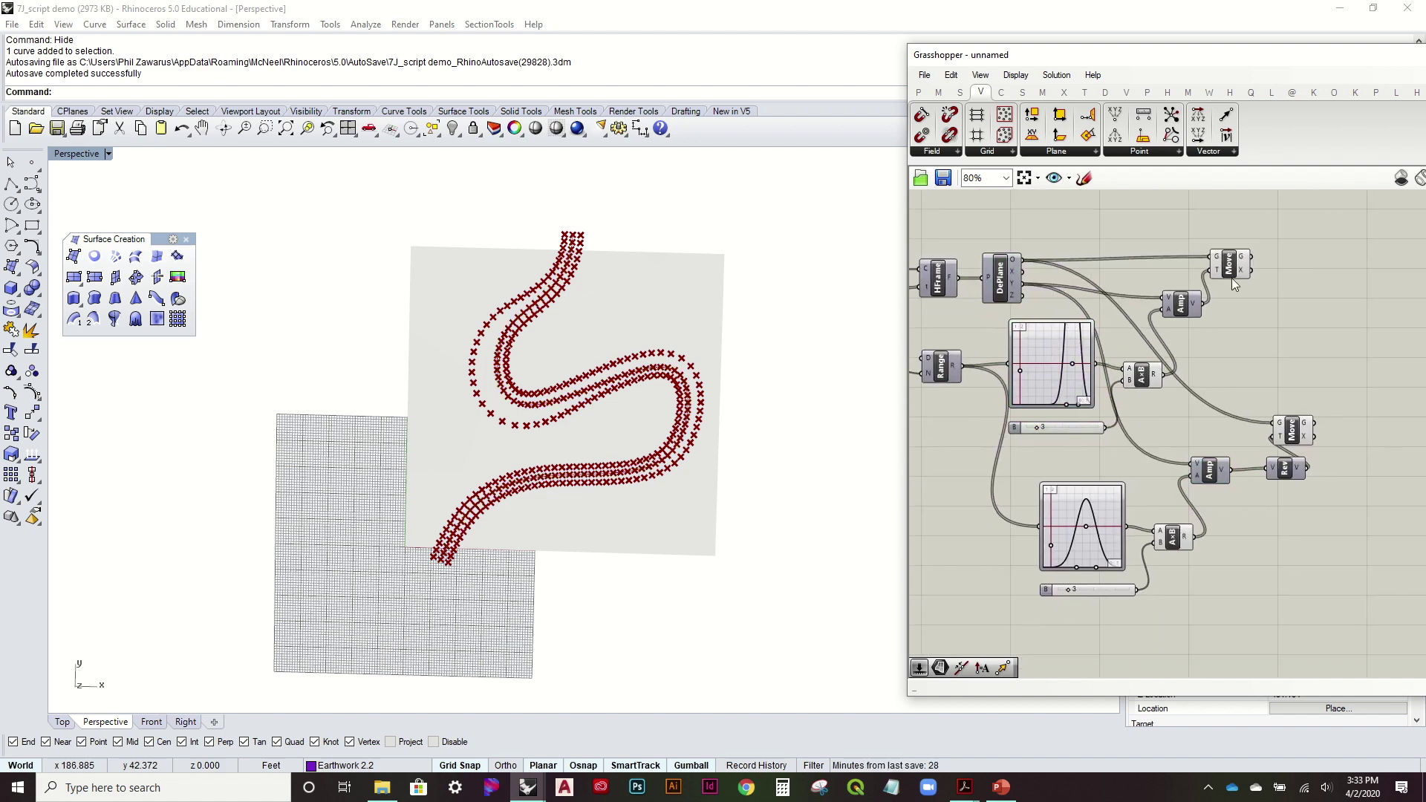
left_click_drag(1231, 276, 1280, 266)
scroll(1292, 428, "down", 2)
Disable the Divide component's preview and check the offset points in the viewport
right_click_drag(1054, 344, 1086, 349)
left_click_drag(1036, 352, 946, 272)
middle_click(946, 272)
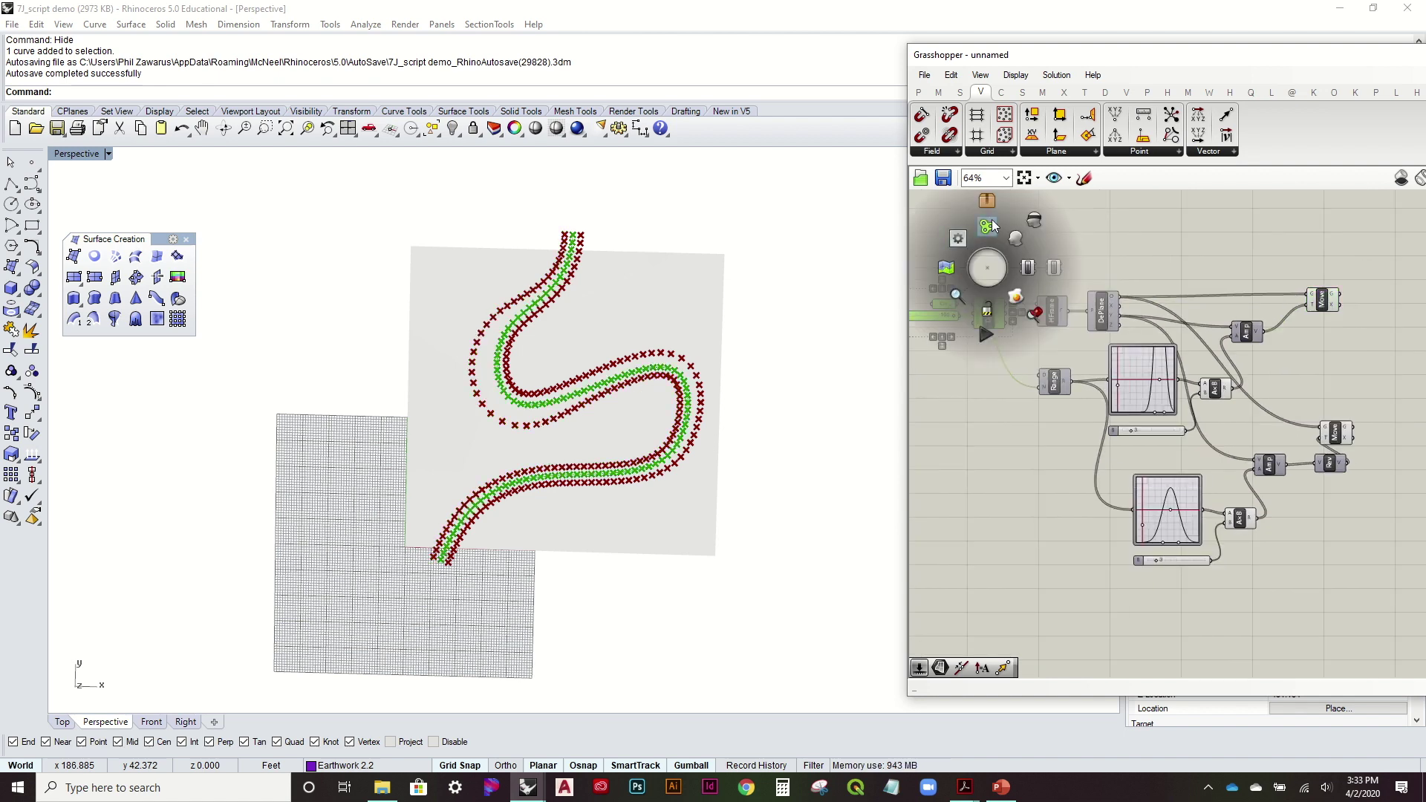
left_click(1034, 220)
left_click(1025, 225)
mouse_move(644, 351)
right_mouse_down()
mouse_move(644, 403)
mouse_move(649, 287)
mouse_move(654, 343)
right_mouse_up()
scroll(654, 372, "up", 6)
scroll(654, 374, "down", 4)
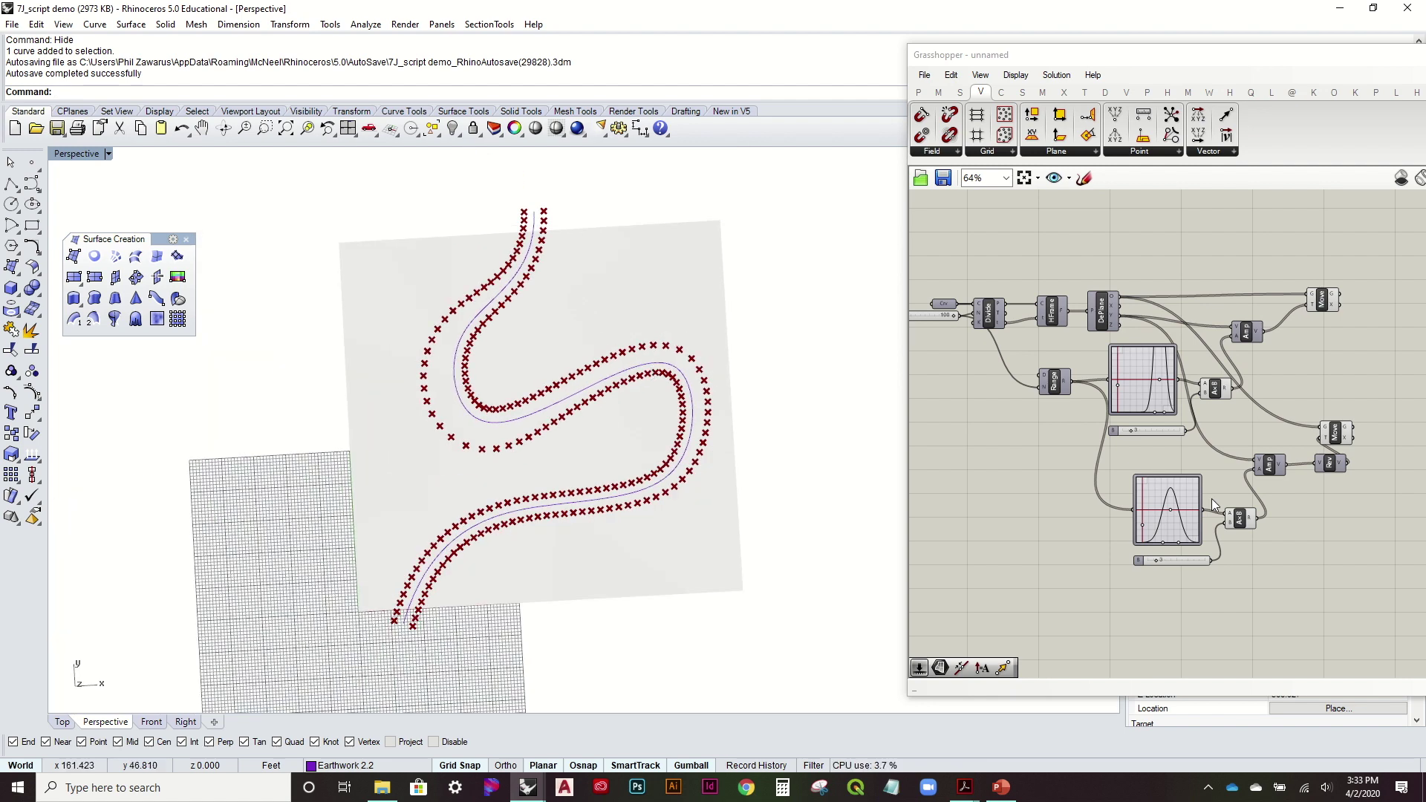
scroll(1195, 483, "up", 4)
Narrow the copied graph mapper's curve into a steep bell
mouse_move(1084, 471)
left_mouse_down()
mouse_move(1084, 448)
mouse_move(1086, 481)
mouse_move(1085, 465)
left_mouse_up()
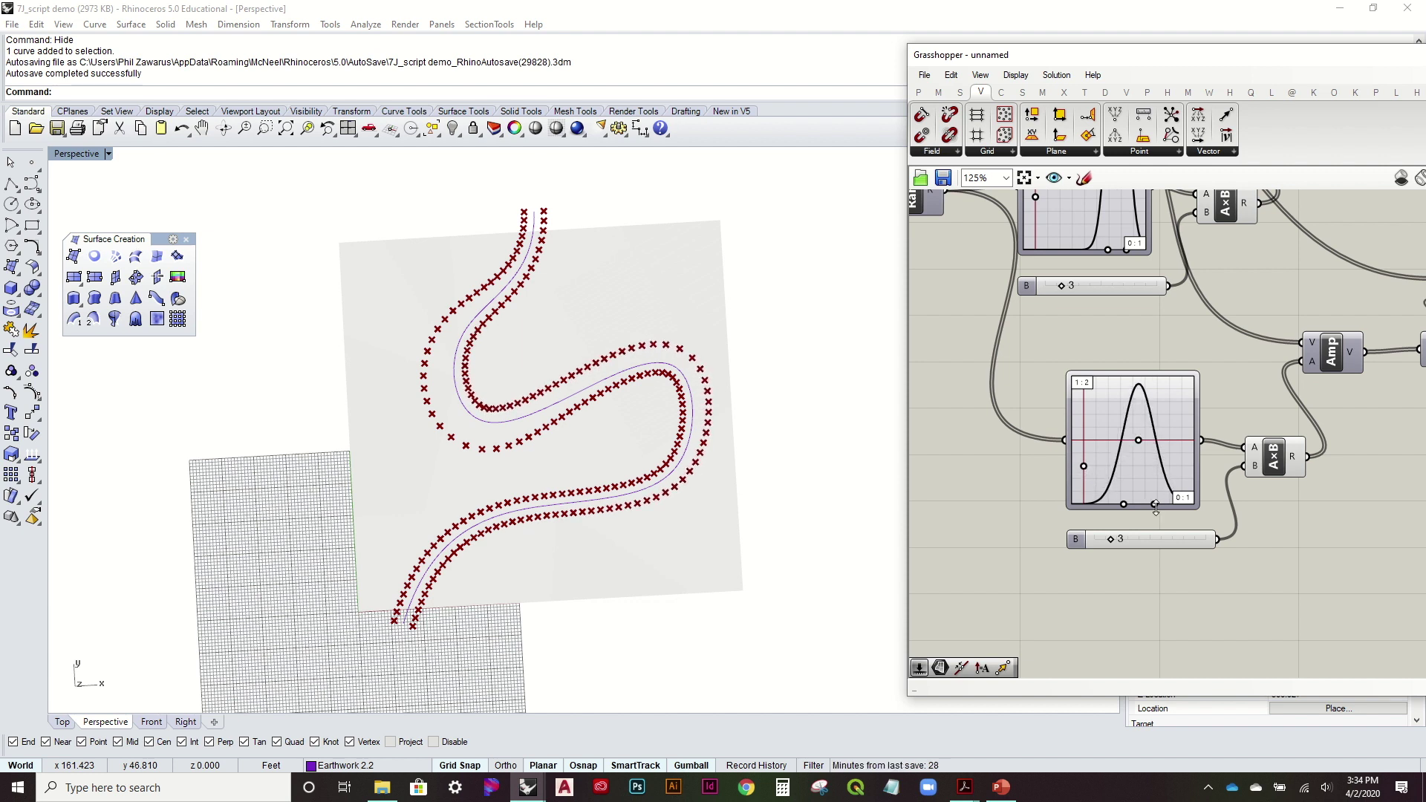
left_click_drag(1154, 503, 1145, 507)
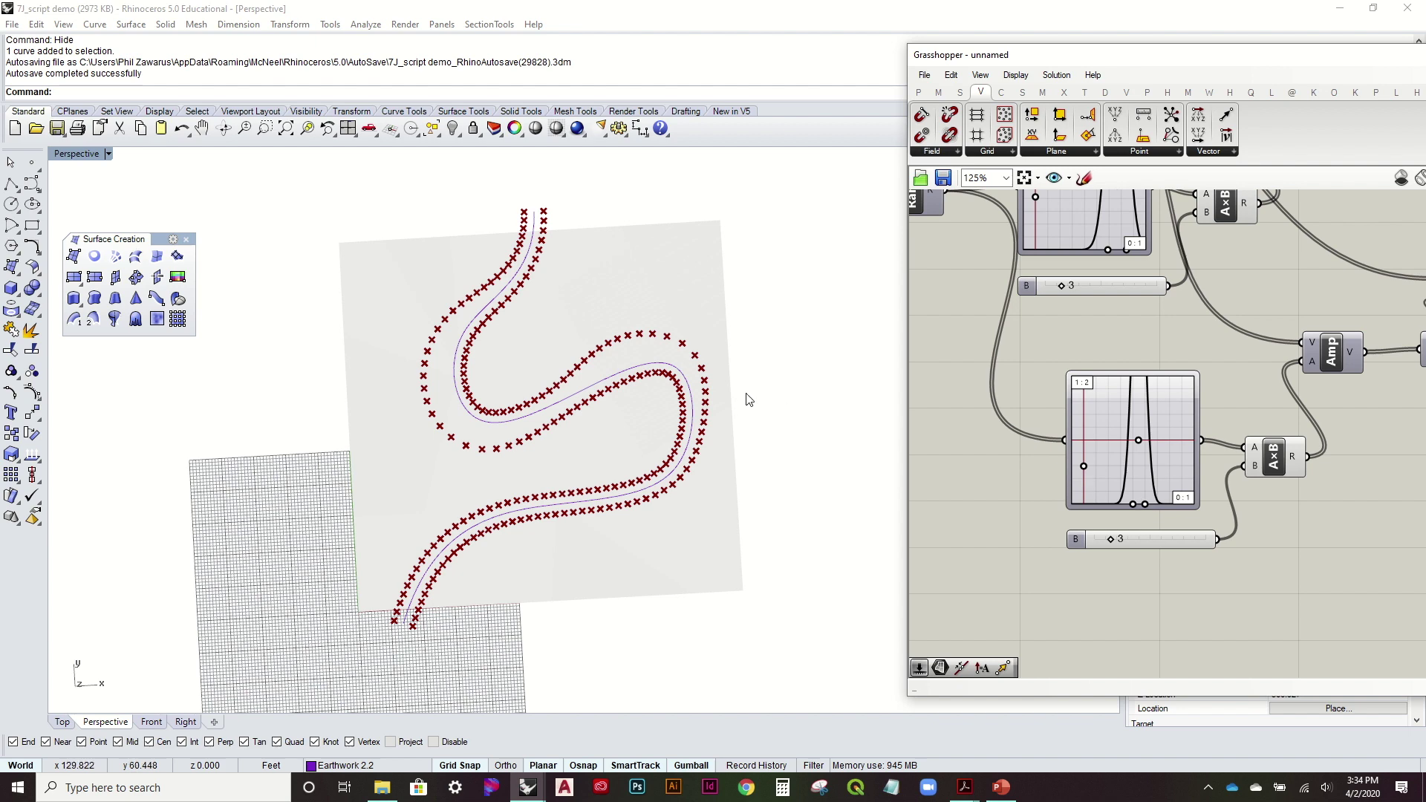
scroll(600, 376, "down", 6)
right_click_drag(600, 375, 597, 325)
right_click_drag(698, 407, 698, 469)
scroll(621, 470, "up", 5)
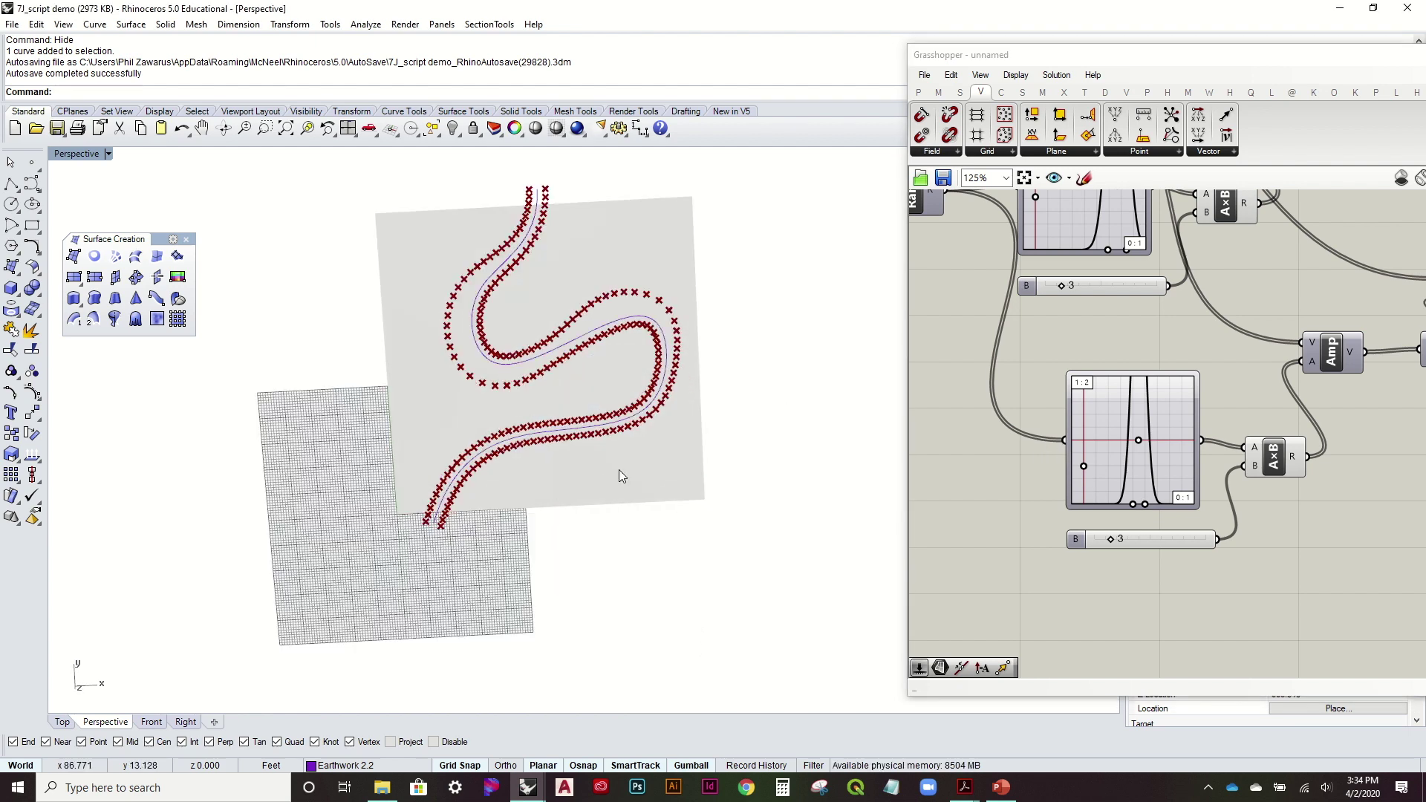
Try Perlin noise on the lower graph mapper, adjusting its curve and raising the multiplier to 5
left_click(1173, 436)
right_click(1173, 434)
mouse_move(1253, 643)
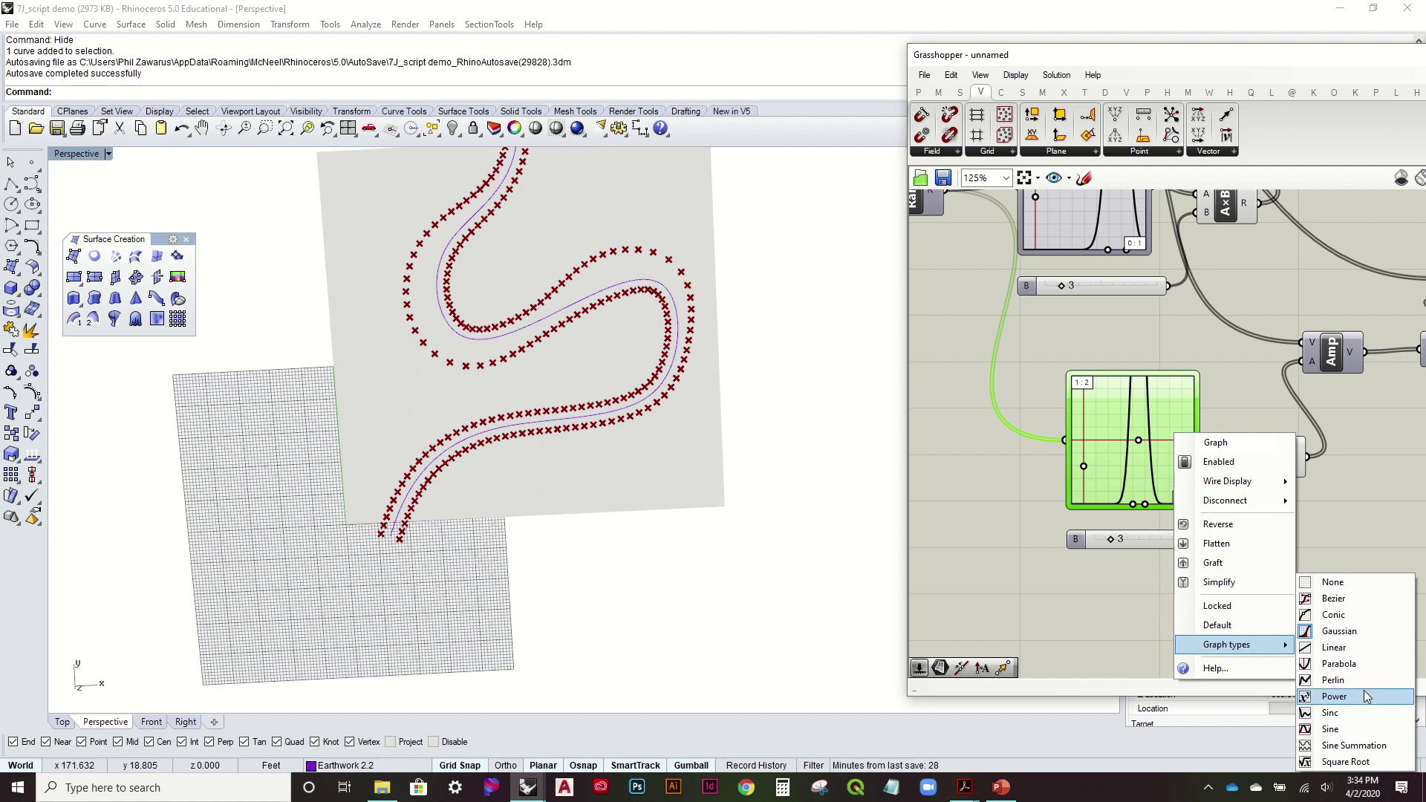
left_click(1333, 680)
scroll(1126, 461, "up", 4)
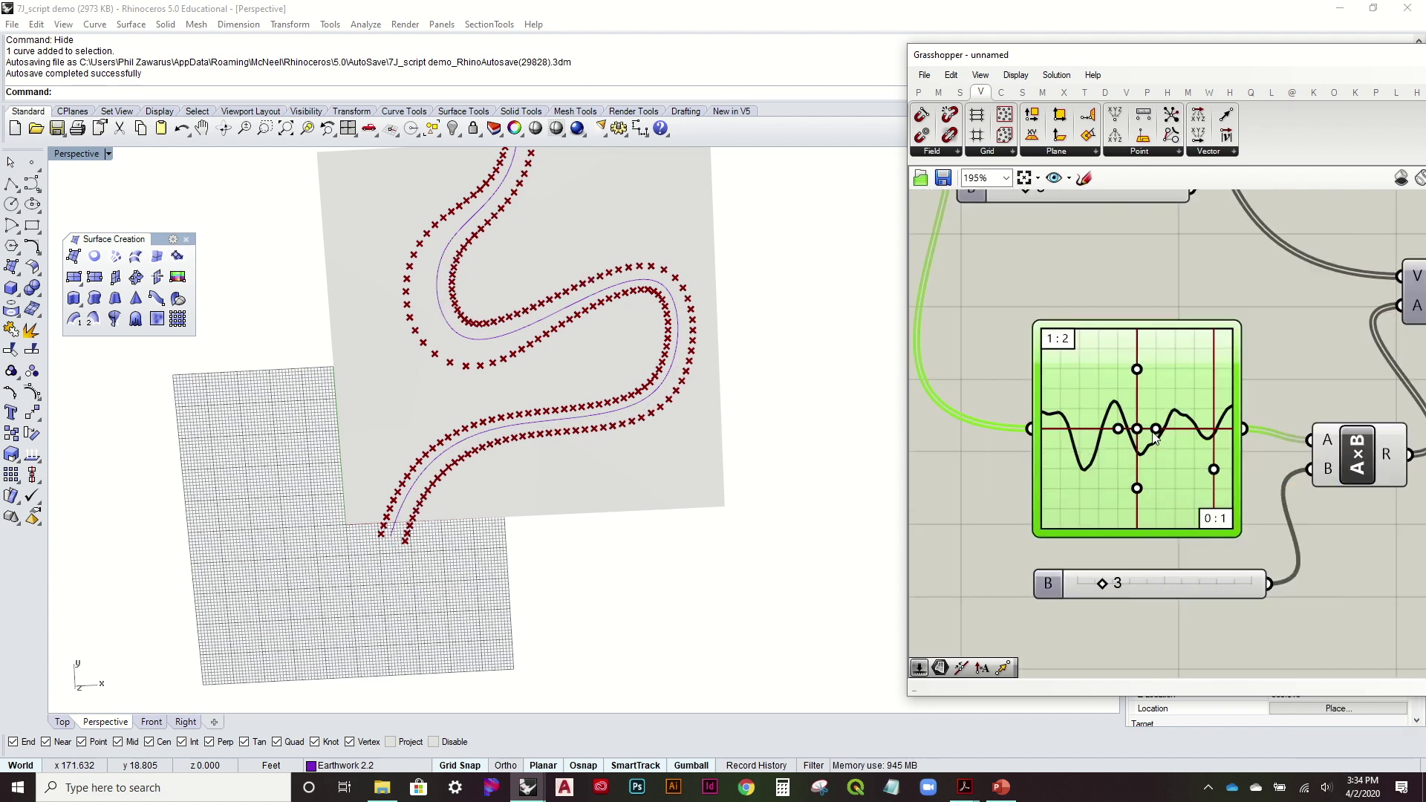
left_click_drag(1137, 369, 1136, 328)
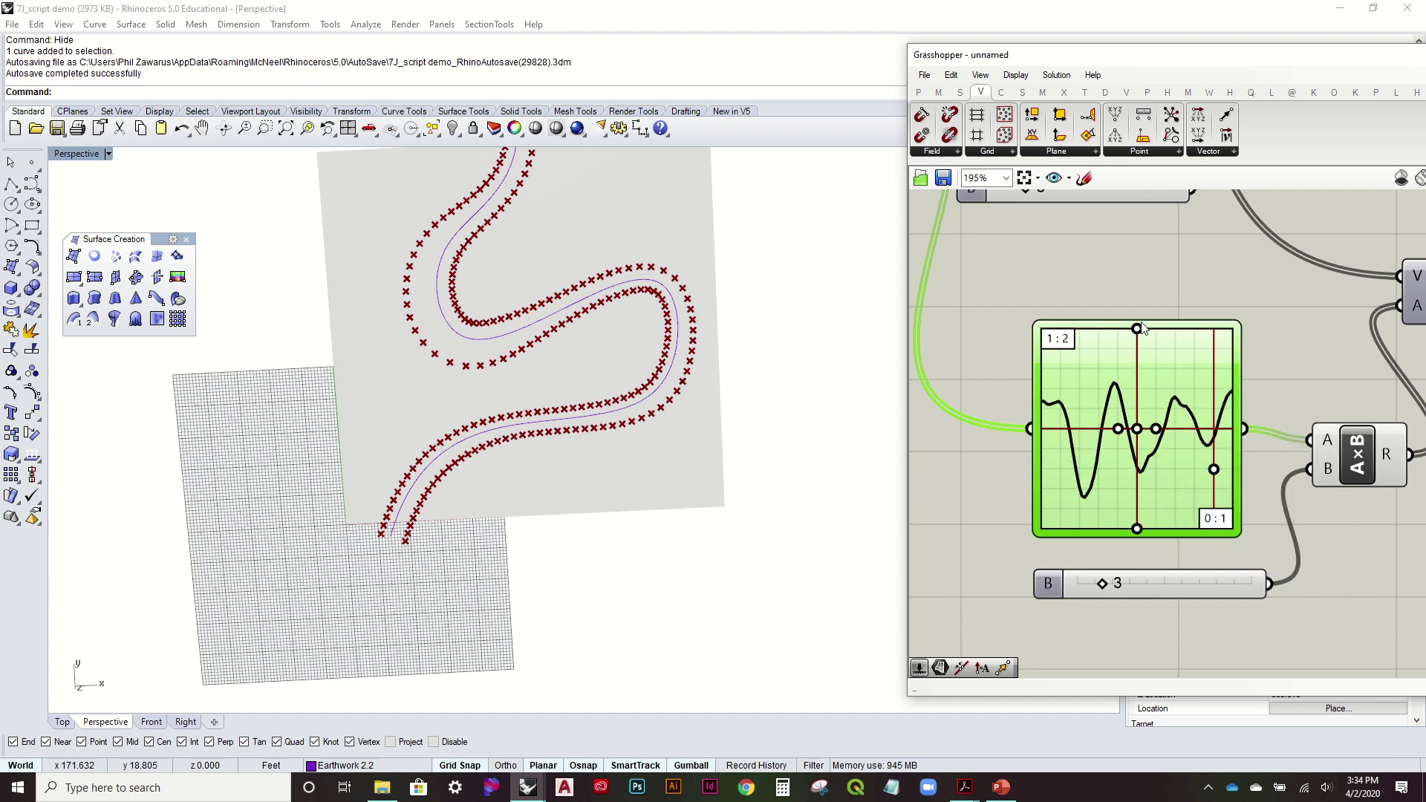
left_click_drag(1156, 428, 1156, 430)
left_click_drag(1103, 581, 1135, 585)
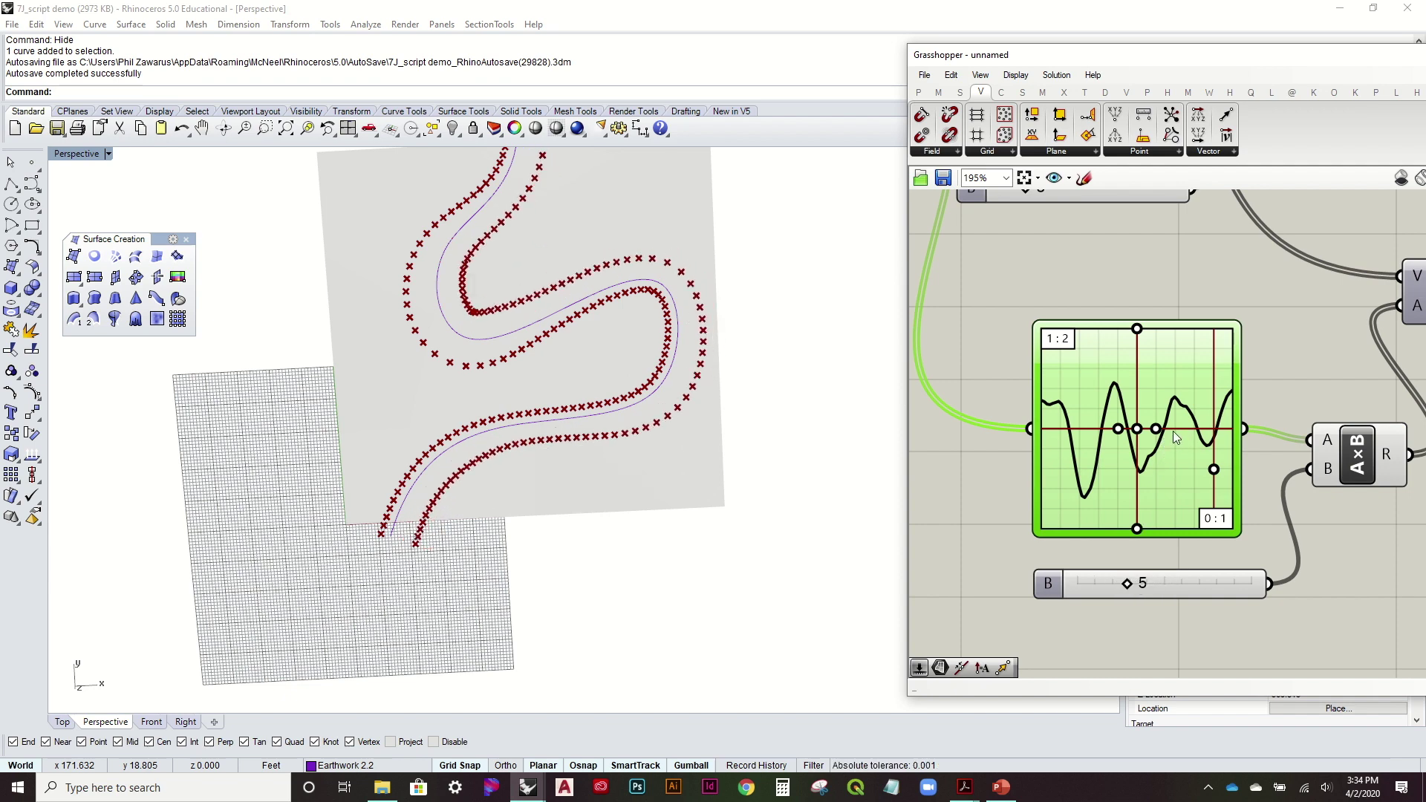
mouse_move(1157, 430)
left_mouse_down()
mouse_move(1140, 435)
mouse_move(1164, 438)
left_mouse_up()
Switch the graph mapper to Gaussian and set the multiplier back to 3
right_click(1165, 488)
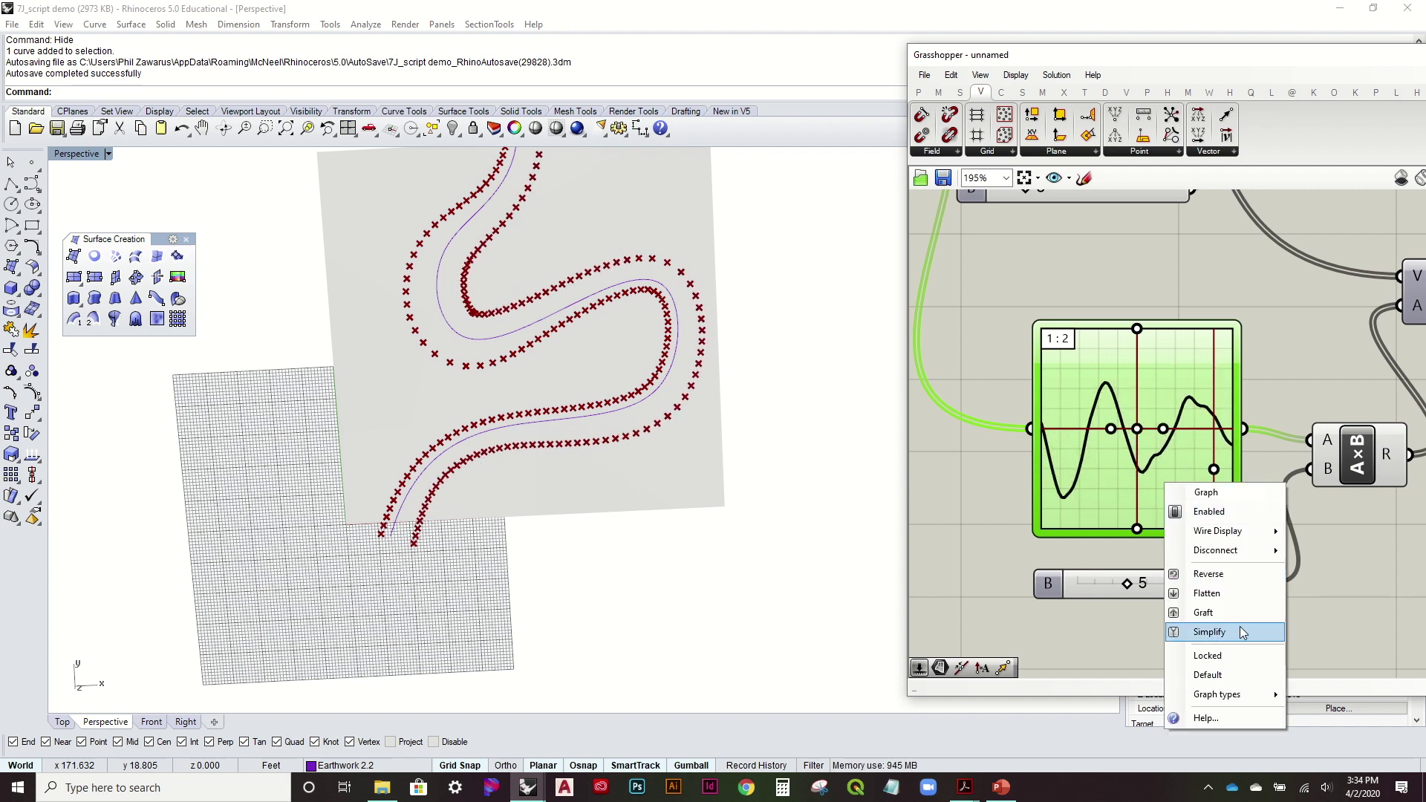
mouse_move(1257, 694)
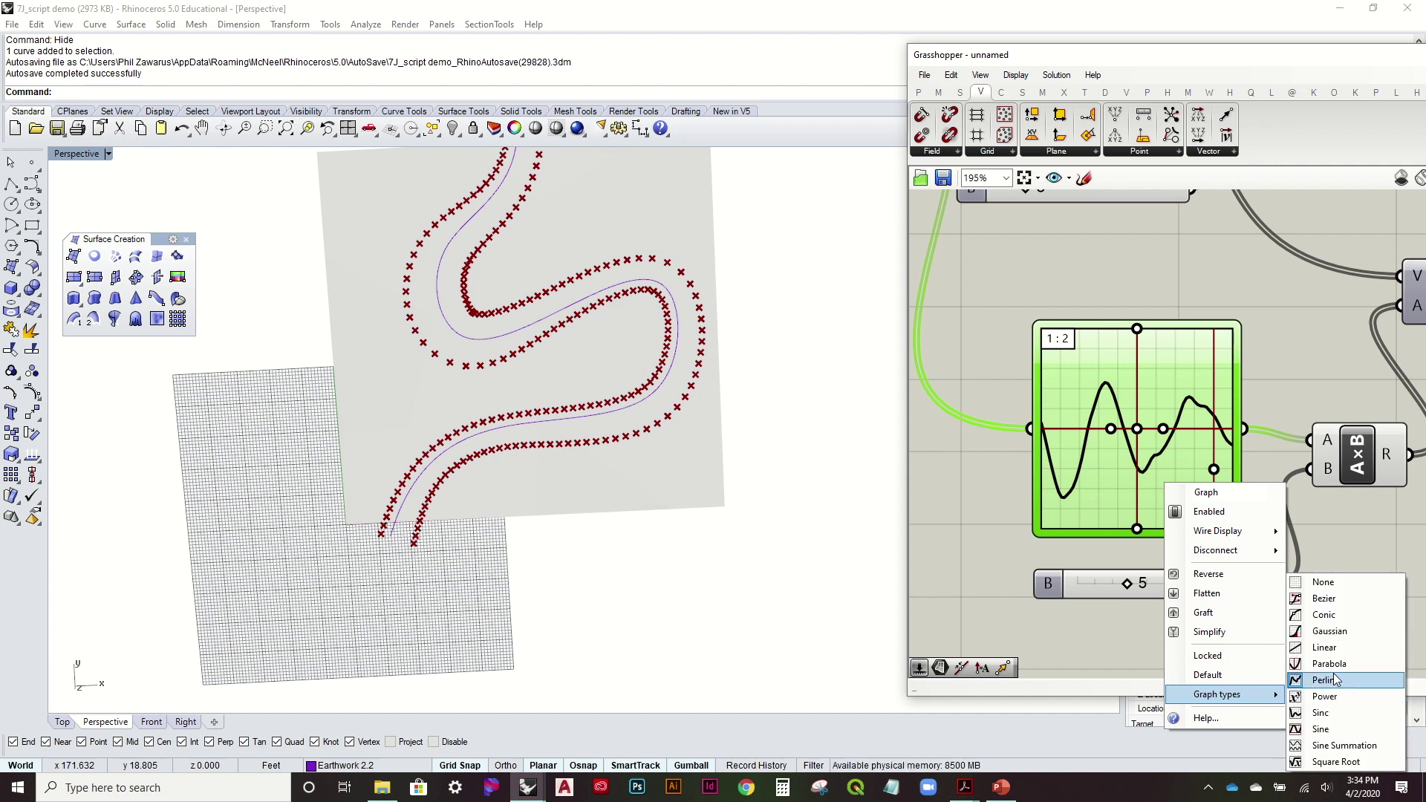
left_click(1329, 631)
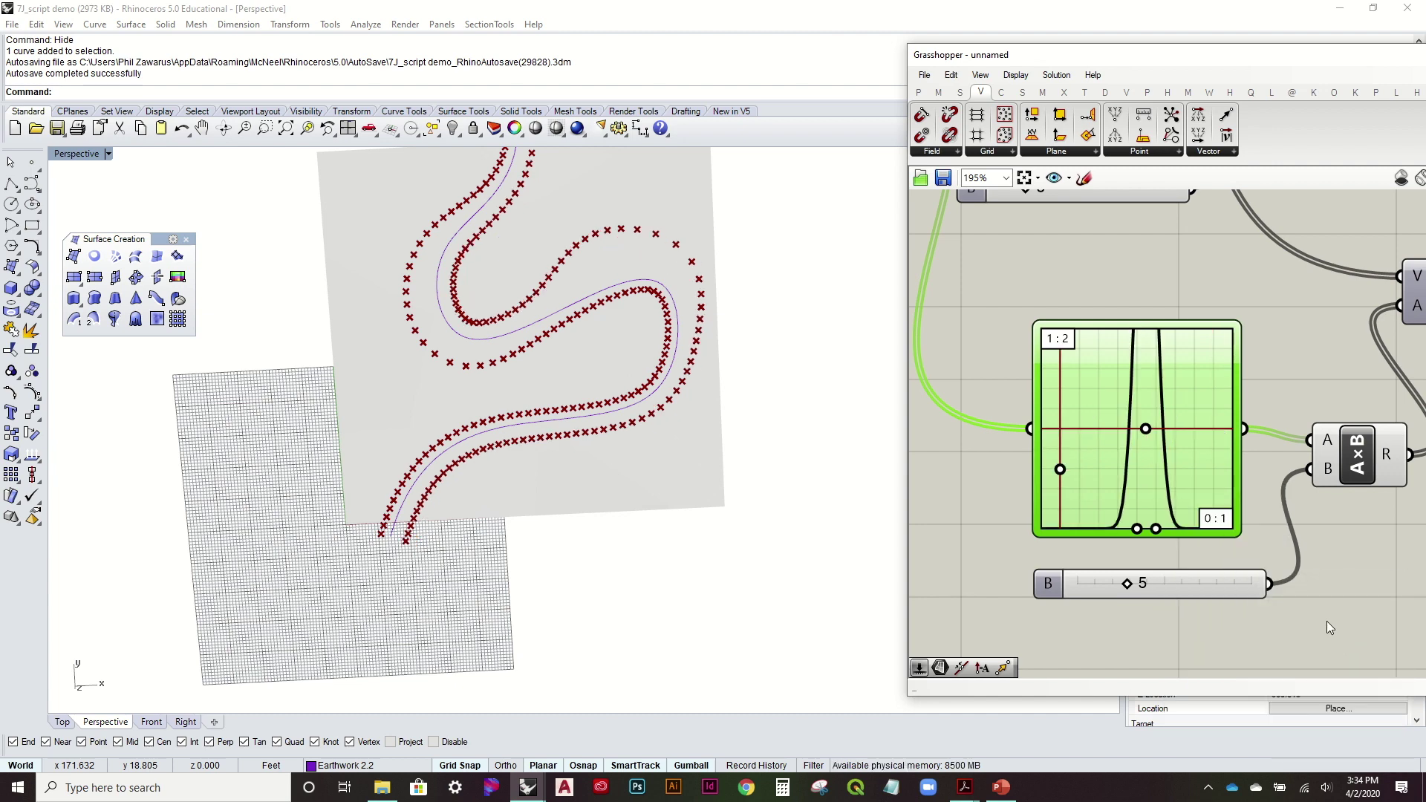
left_click(1330, 561)
scroll(793, 392, "down", 2)
scroll(1132, 462, "up", 1)
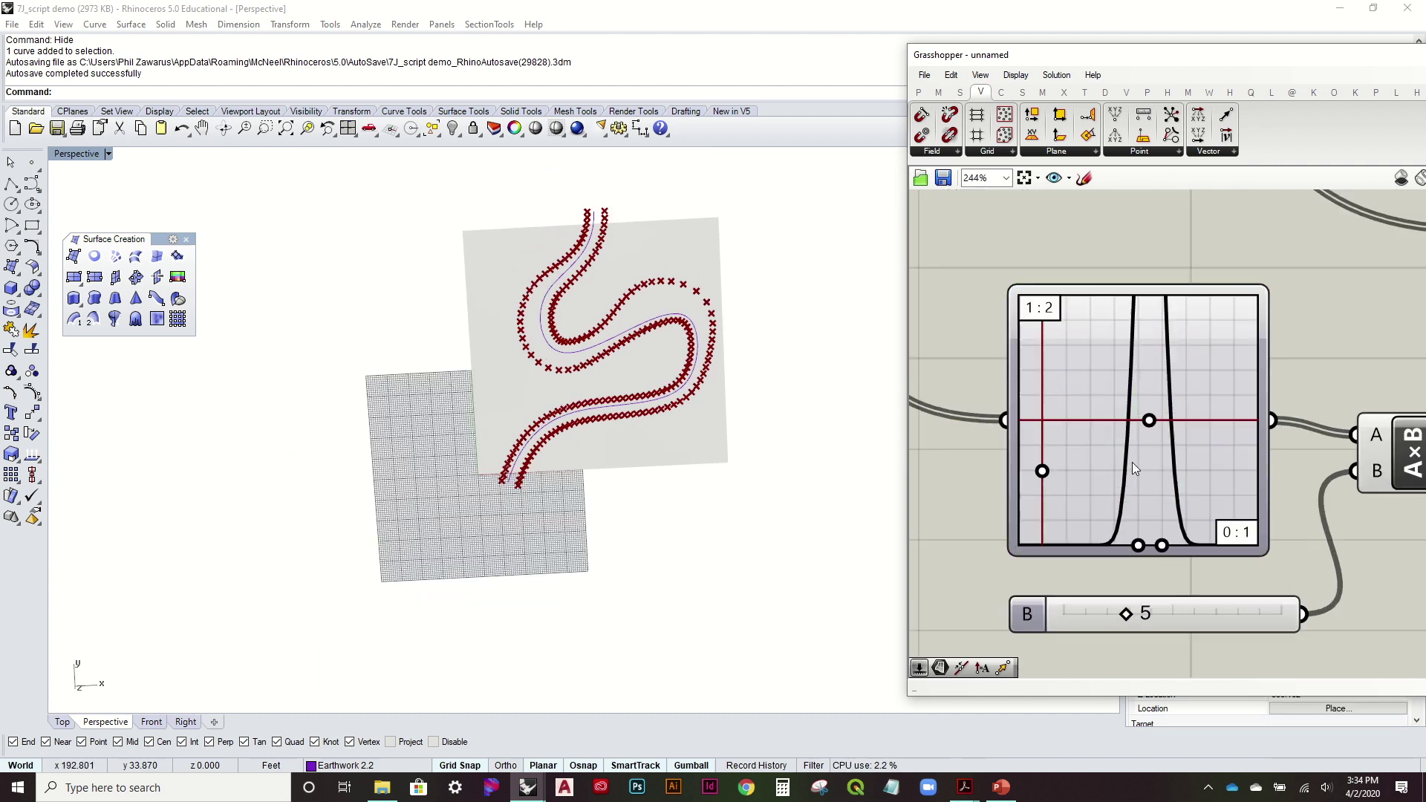
left_click_drag(1126, 613, 1097, 626)
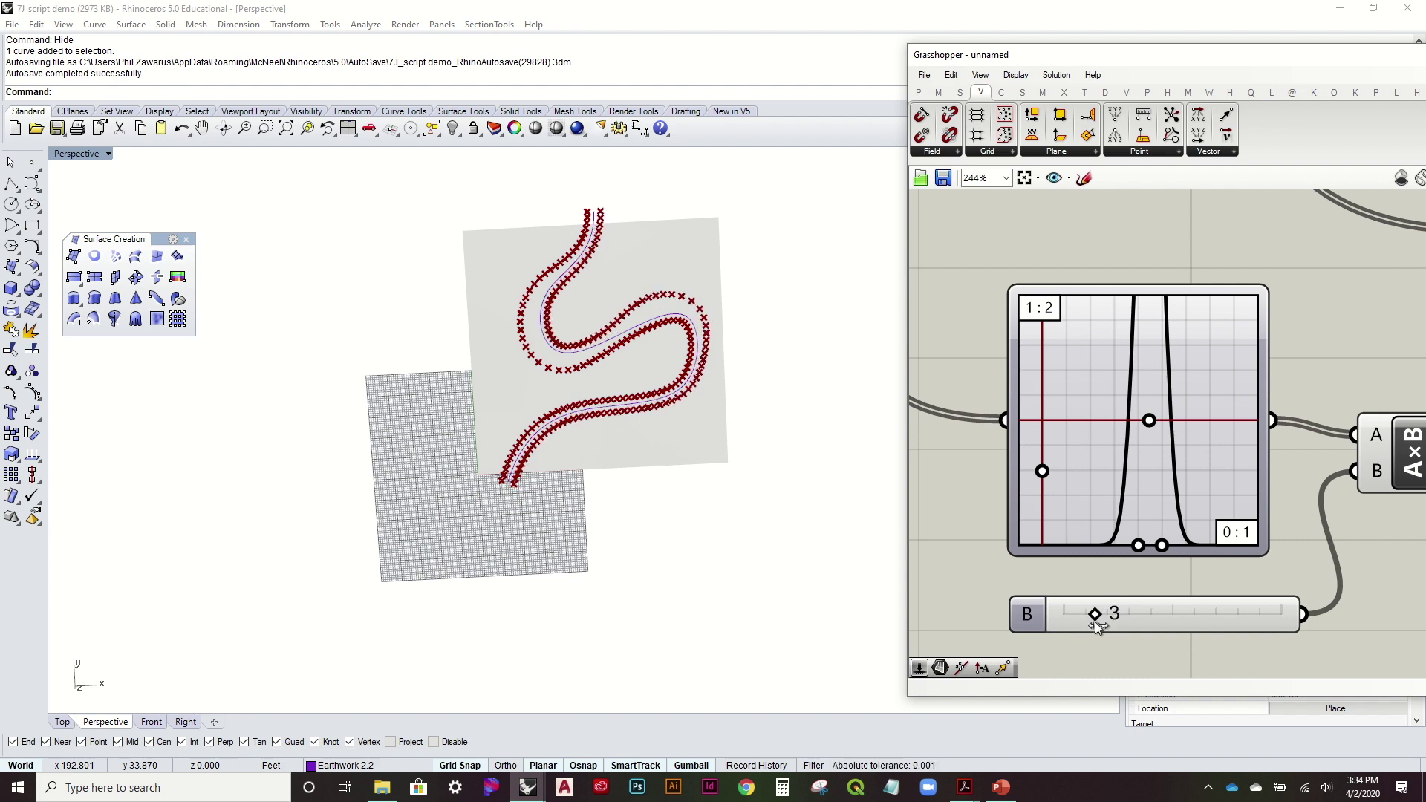
scroll(624, 378, "down", 2)
scroll(1106, 321, "down", 2)
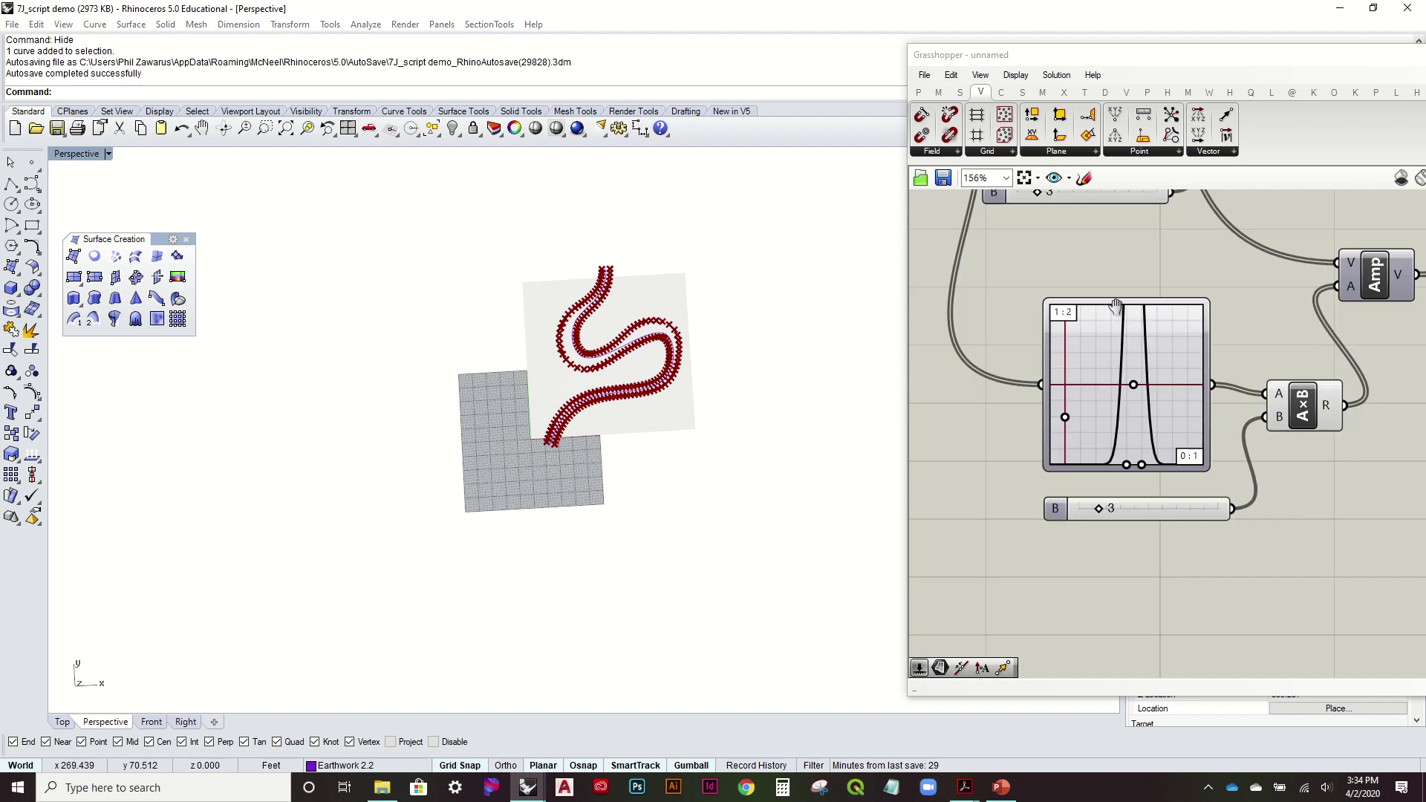
Shift the top Move component right on the canvas
right_click_drag(1116, 306, 976, 386)
scroll(1031, 346, "down", 2)
right_click_drag(1076, 347, 959, 524)
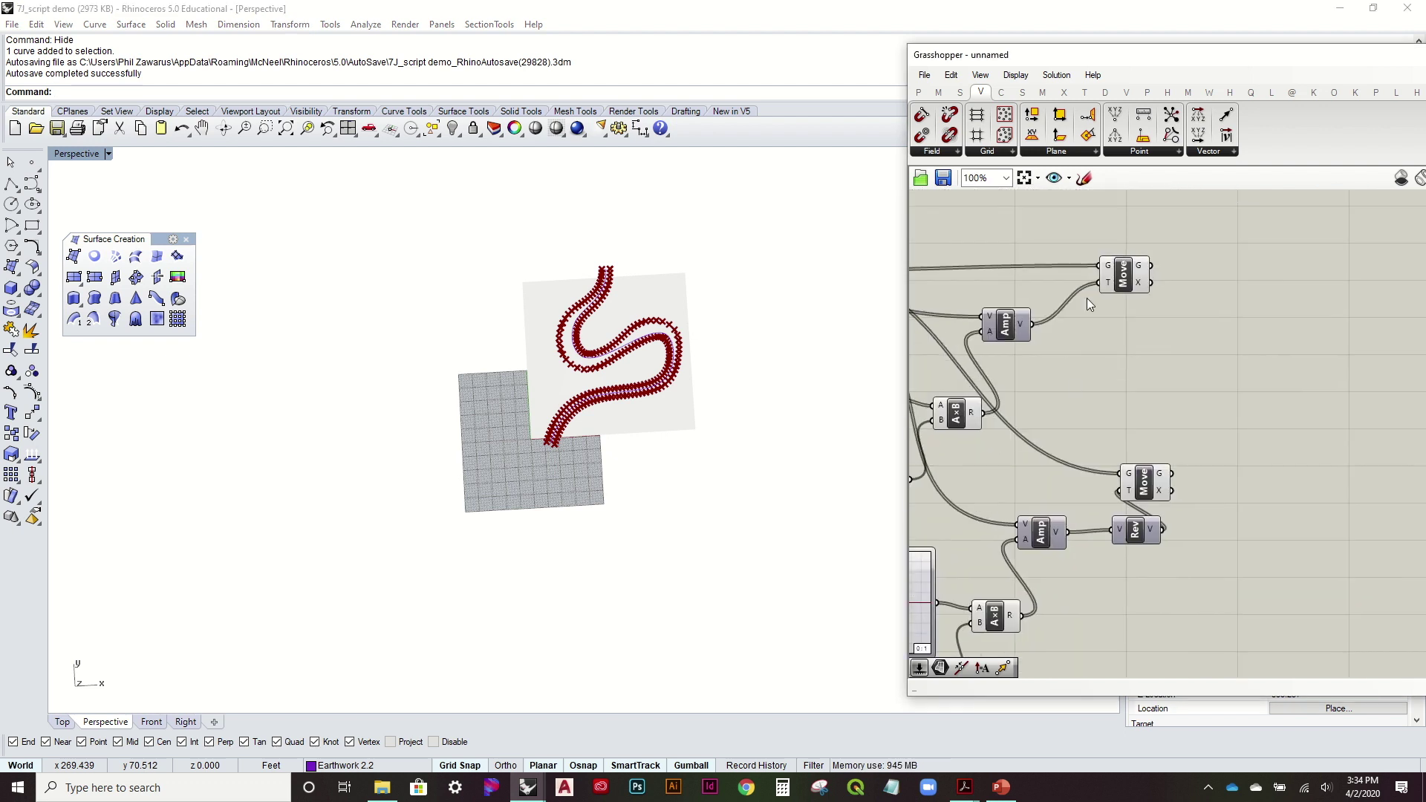
left_click_drag(1121, 276, 1148, 276)
left_click(1203, 393)
right_click_drag(557, 398, 587, 424)
right_click_drag(1162, 399, 1116, 459)
Move the lower Move component right and orbit to a side view of the terrain
left_click_drag(1093, 561, 1192, 538)
left_click_drag(1101, 338, 1168, 334)
left_click(1165, 436)
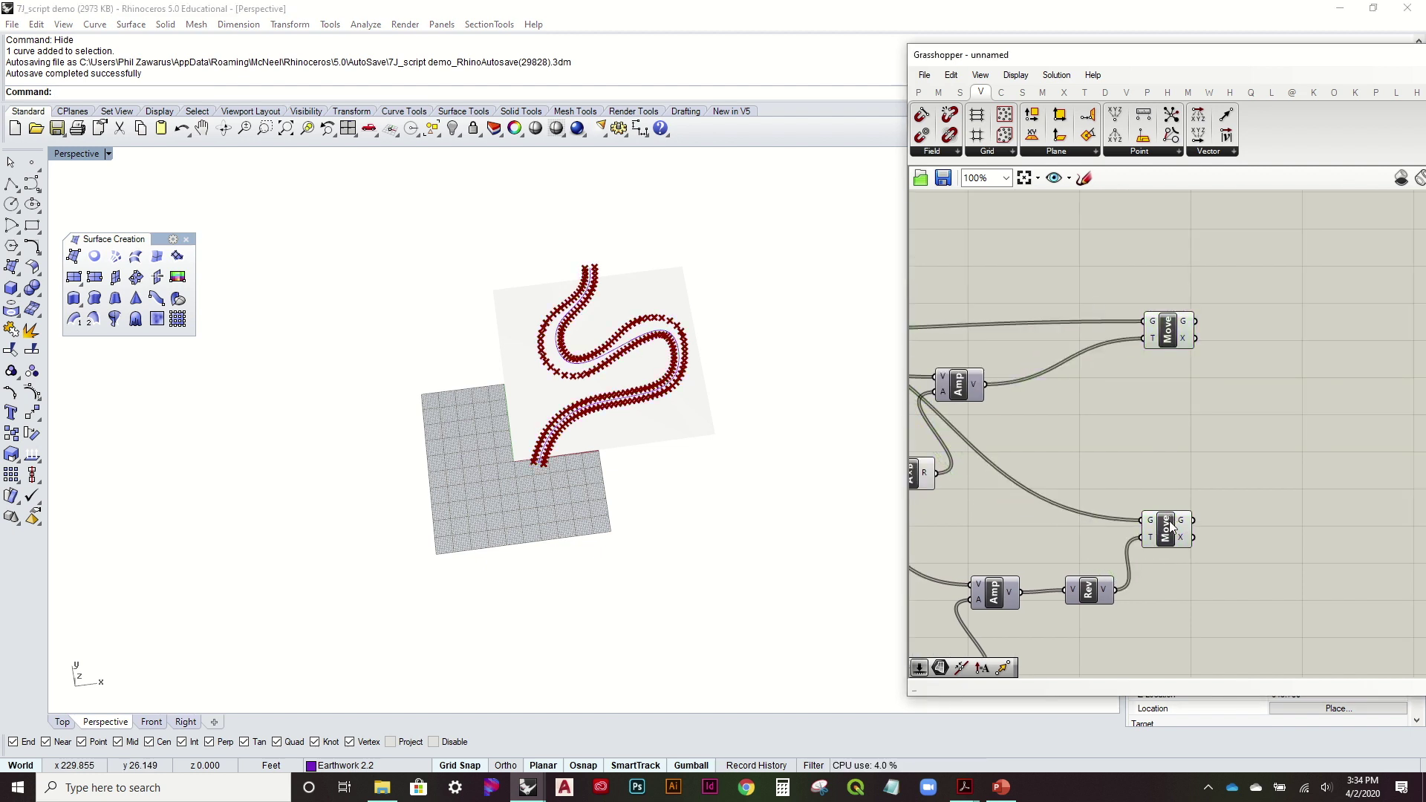
left_click_drag(1169, 527, 1176, 511)
left_click(1200, 386)
right_click_drag(1200, 385, 1180, 387)
right_click_drag(814, 465, 599, 432)
Add a Project component via the 'proj' search and wire both Move outputs into its P input
double_click(1095, 404)
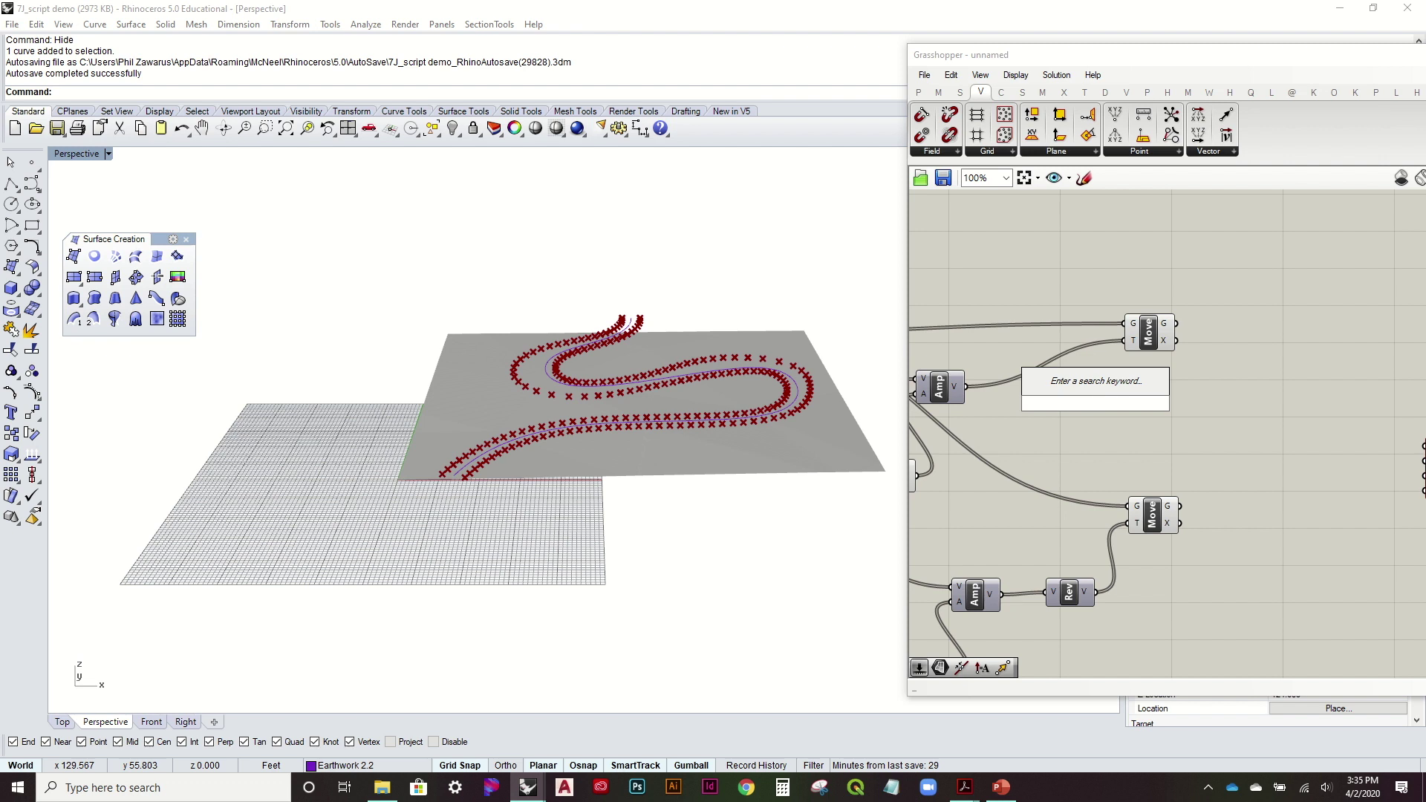
type("proj")
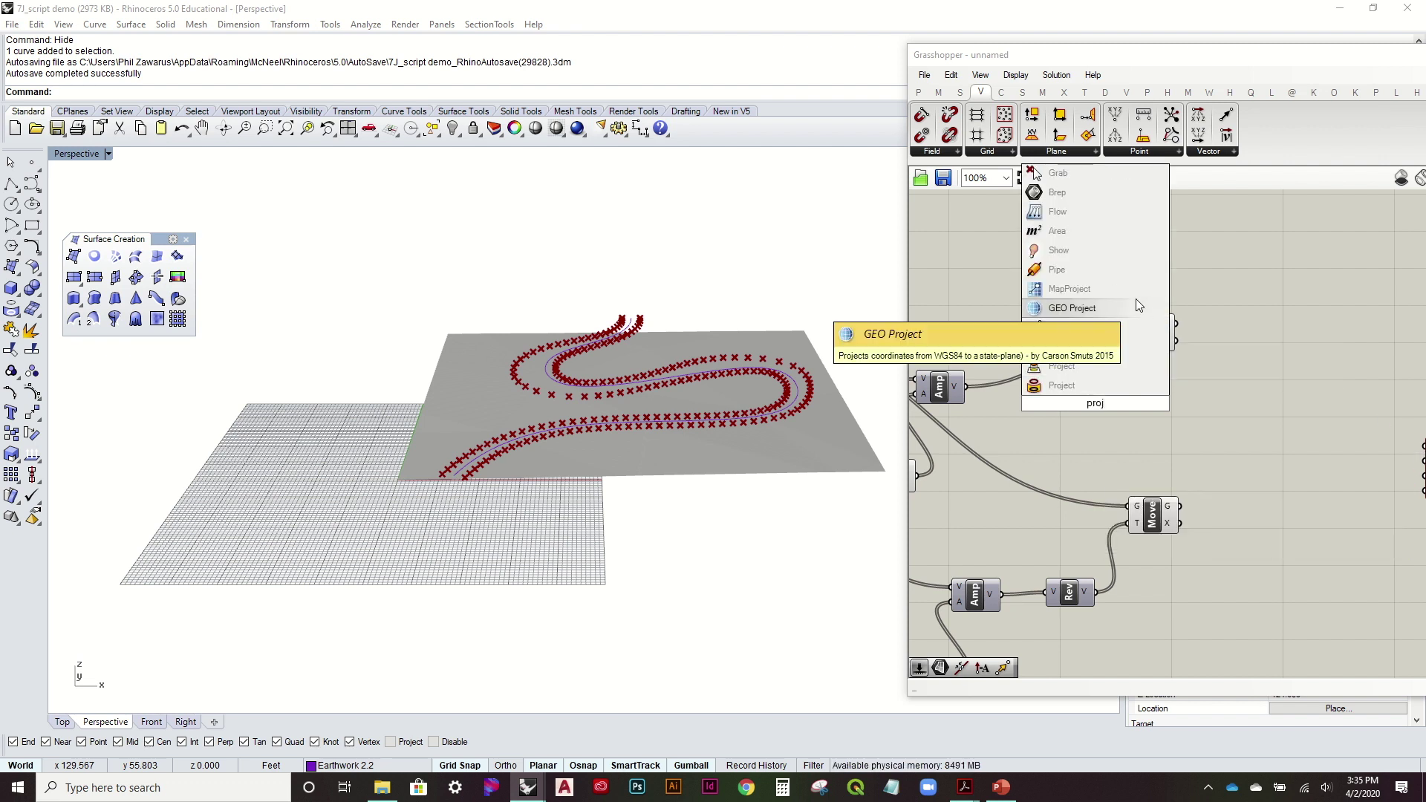
left_click(1119, 327)
left_click_drag(1090, 401, 1279, 401)
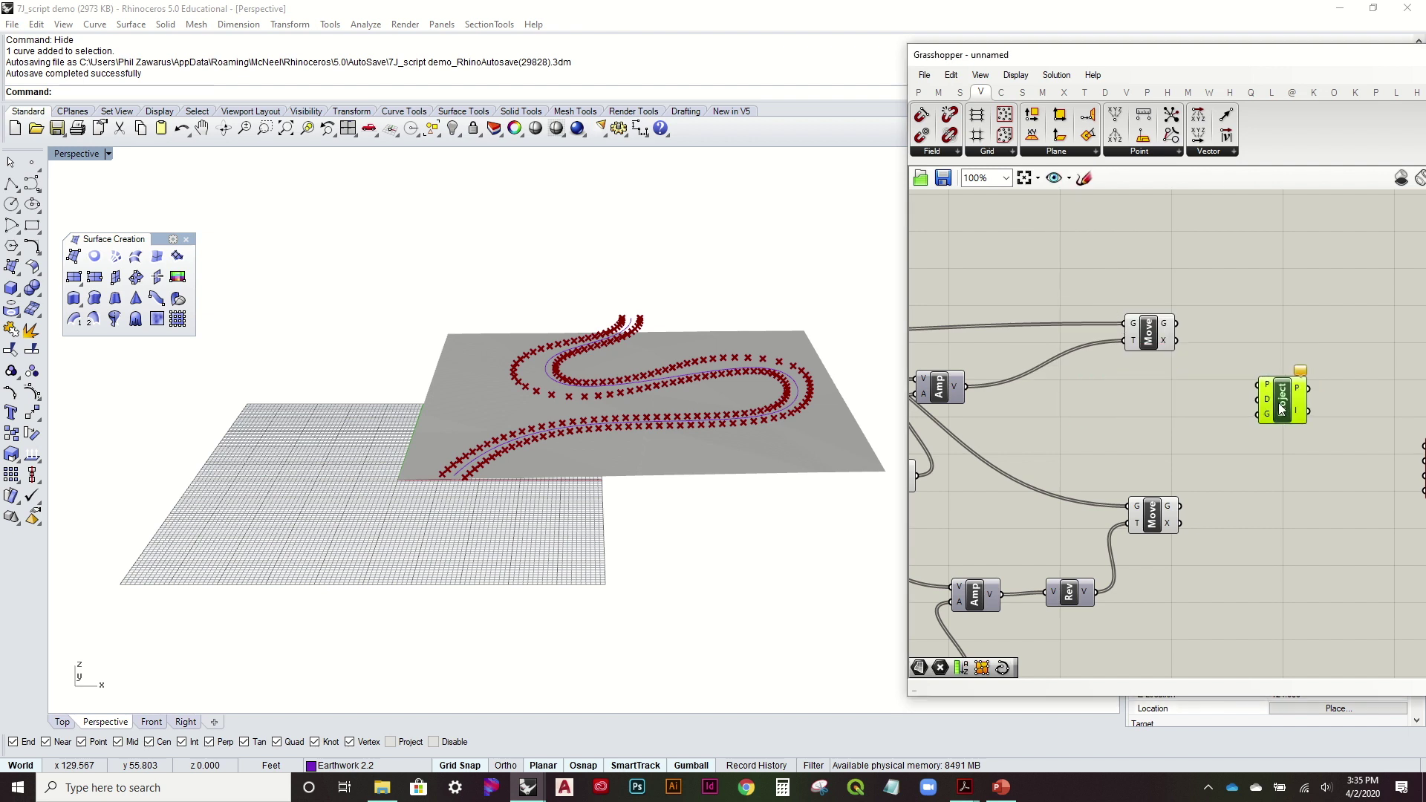
left_click_drag(1176, 326, 1222, 371)
left_click_drag(1297, 409, 1292, 377)
left_click_drag(1188, 507, 1255, 354)
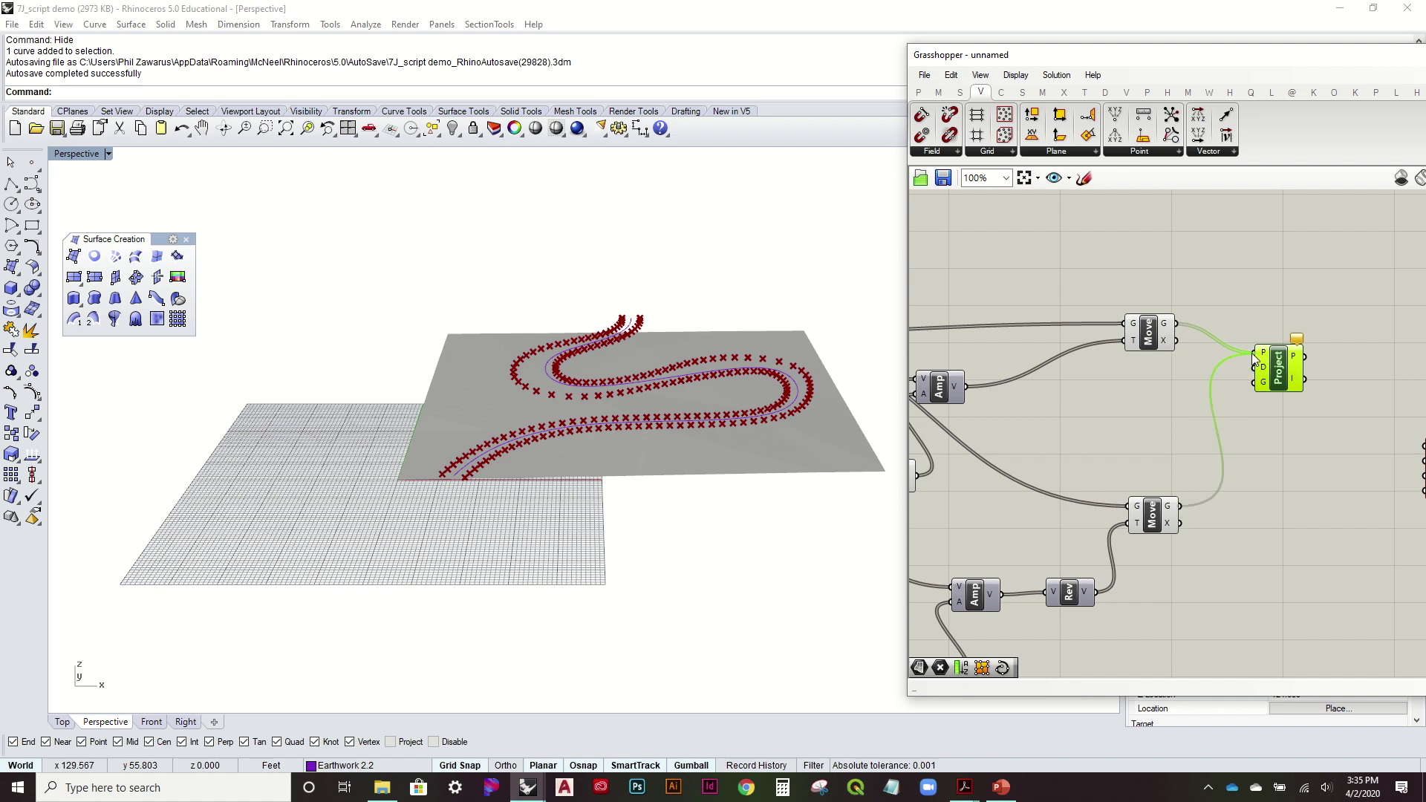
Delete the stray IntCrv component
right_click_drag(716, 332, 702, 419)
scroll(1238, 427, "down", 2)
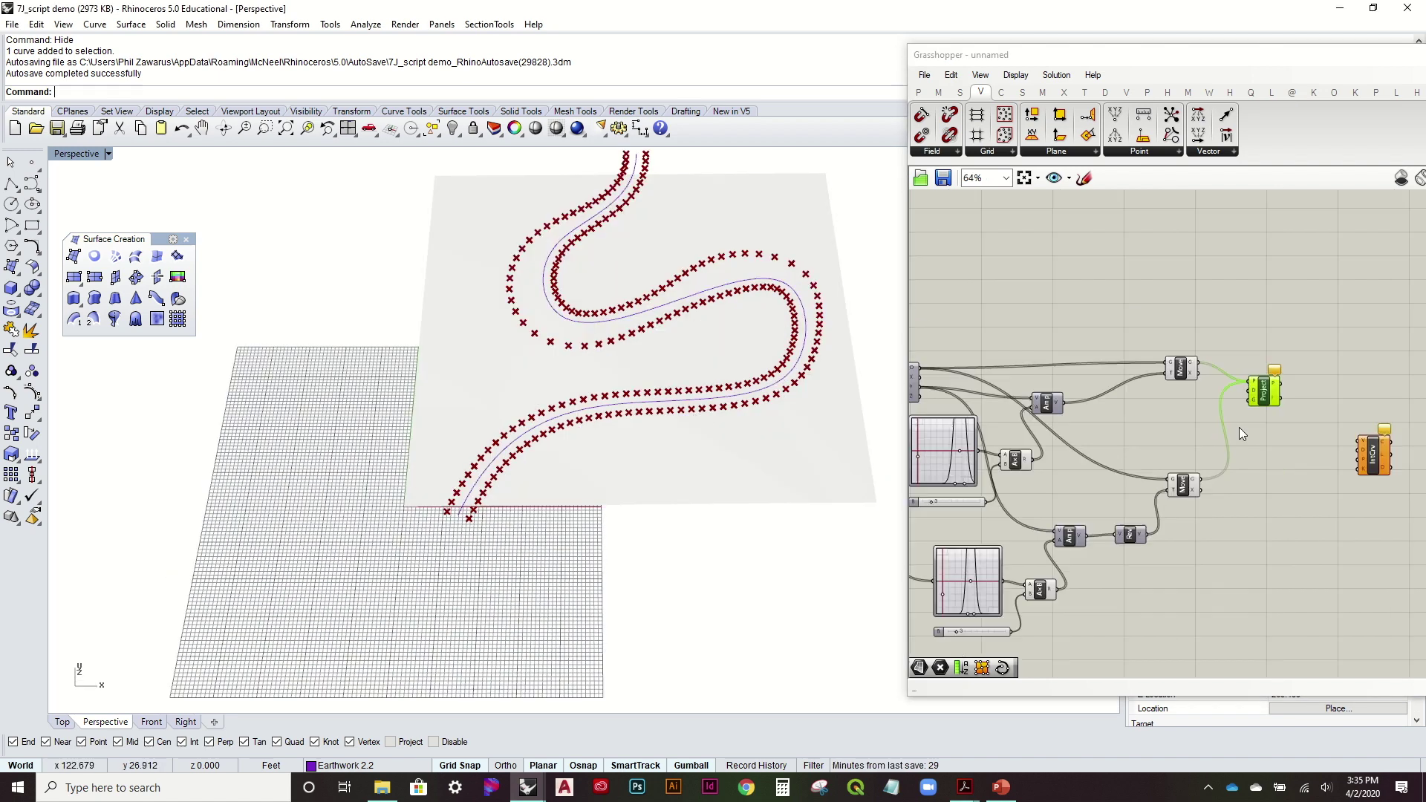
right_click_drag(1235, 339, 1231, 438)
left_click(1373, 559)
key("Delete")
scroll(1333, 453, "down", 1)
Reference the terrain in a Surface parameter and wire it into Project's geometry input
left_click(739, 438)
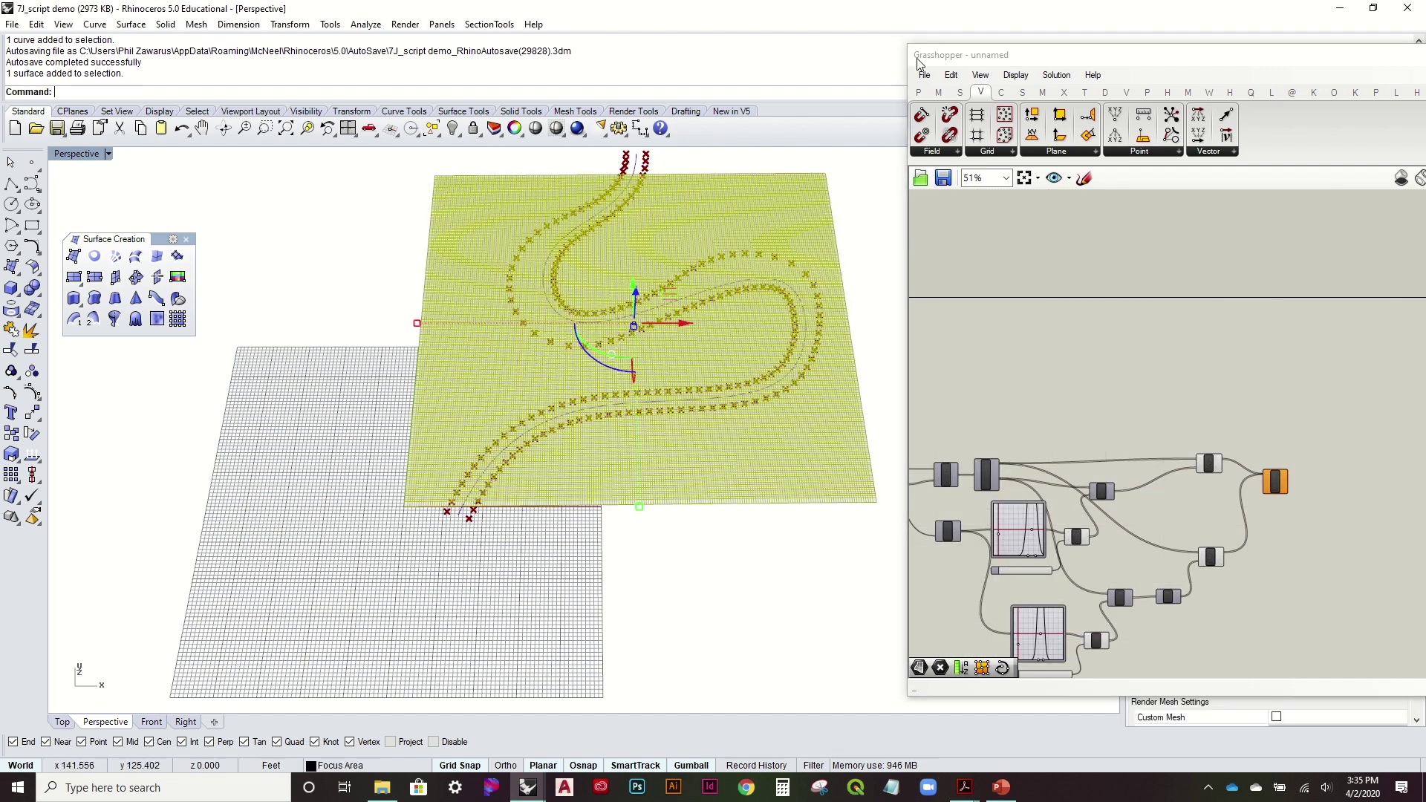
left_click(918, 91)
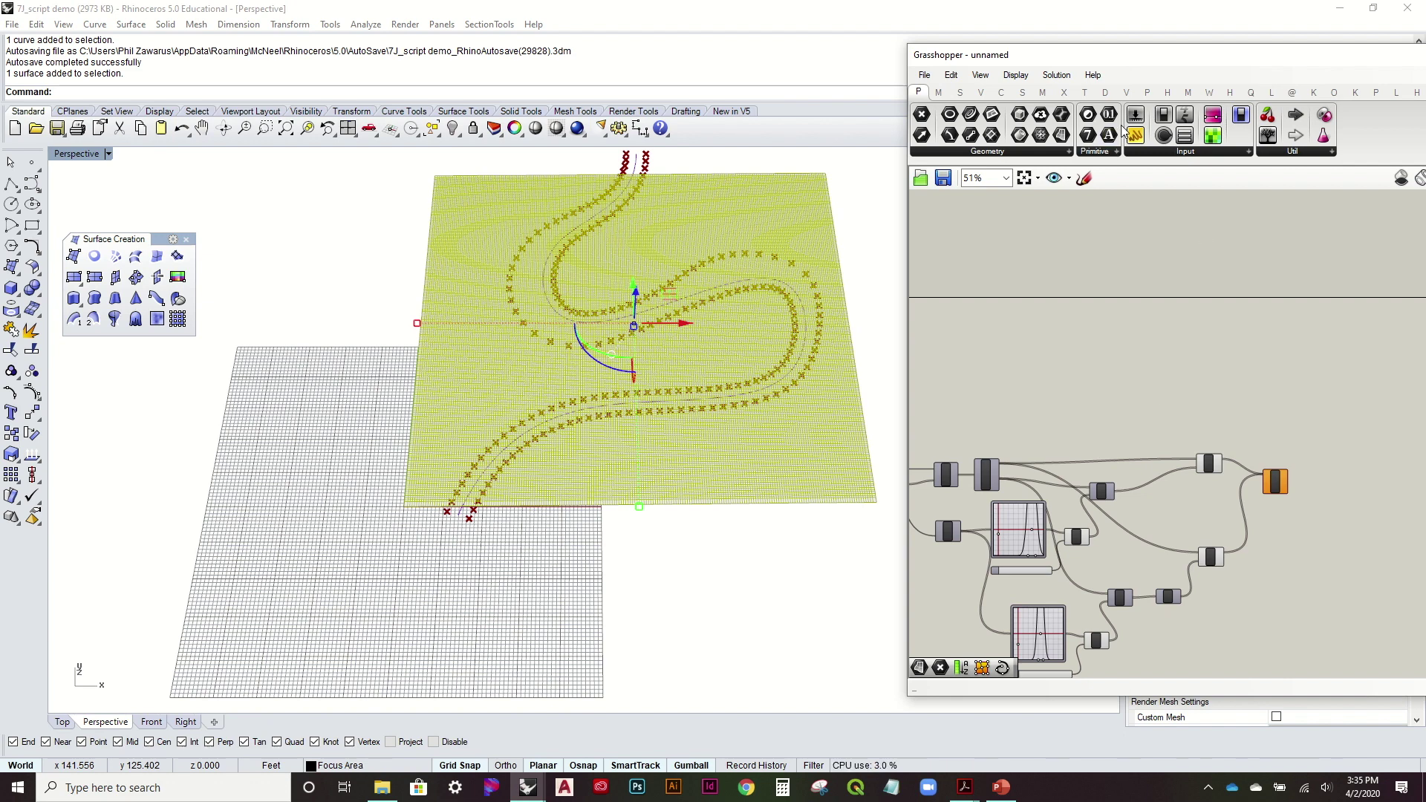
left_click_drag(1060, 136, 1171, 391)
right_click(1172, 391)
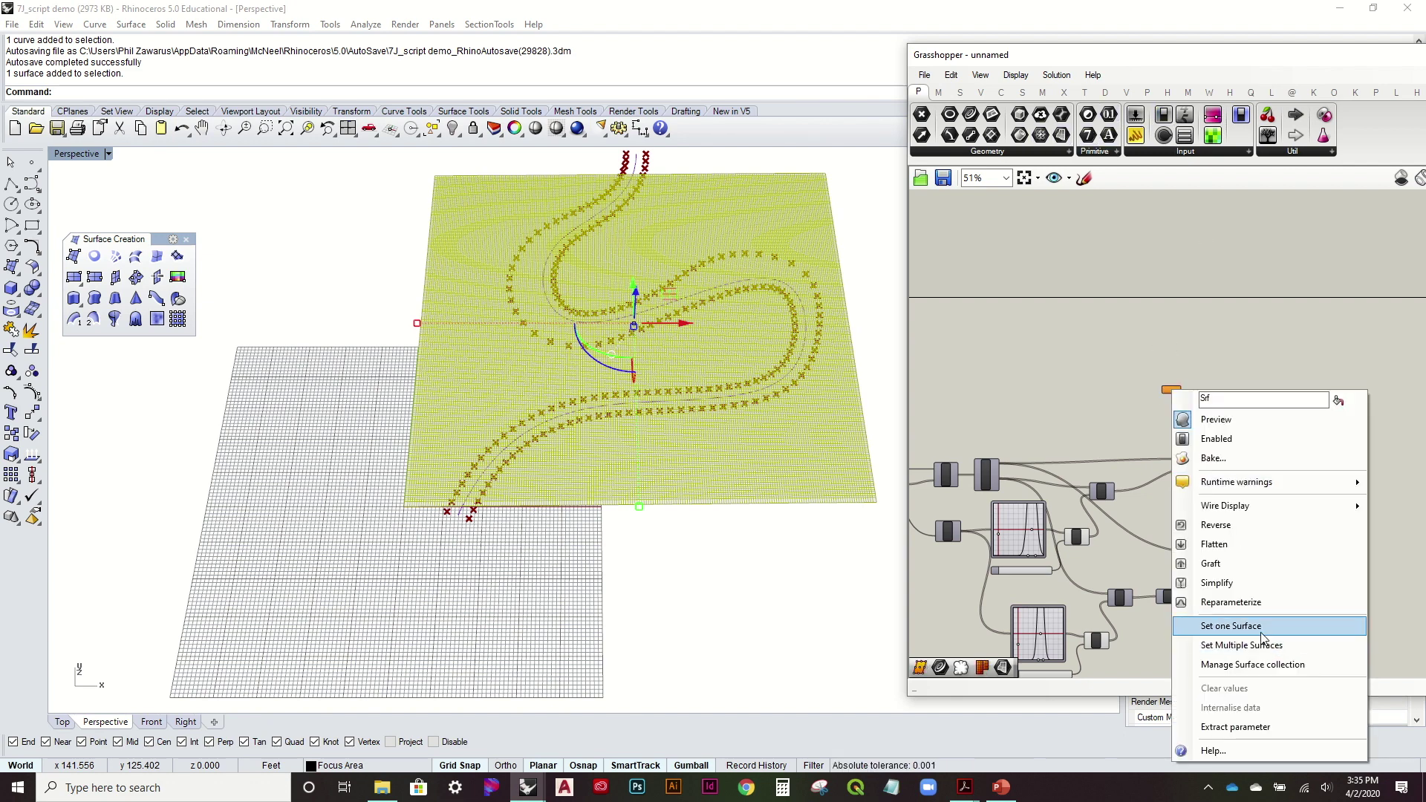
left_click(1262, 645)
scroll(1268, 456, "up", 3)
left_click_drag(1098, 325, 1261, 530)
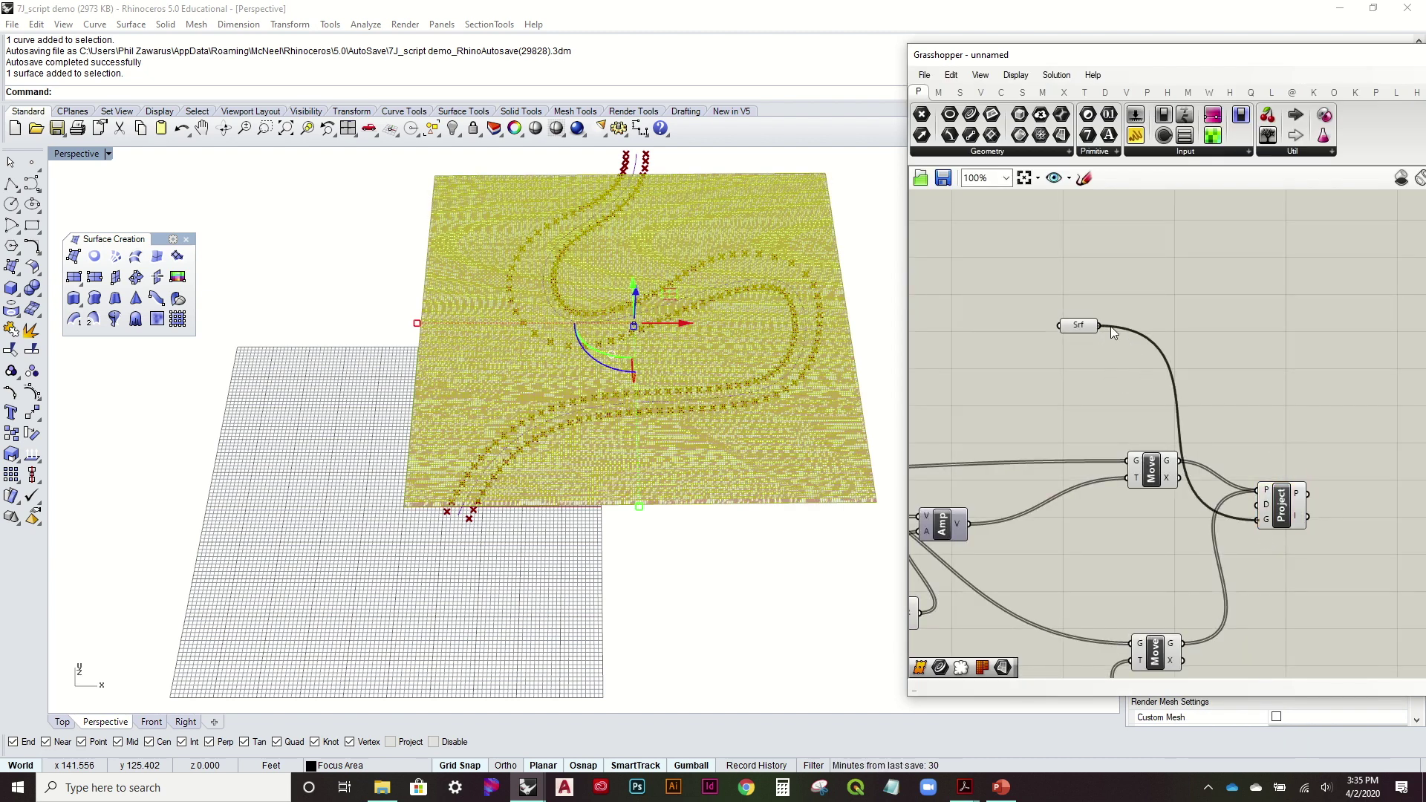
Turn off the previews of the Surface parameter and both Move components
right_click(1074, 328)
left_click(1116, 358)
right_click_drag(1103, 425, 1215, 275)
left_click_drag(1267, 535, 1218, 261)
middle_click(1218, 264)
left_click(1266, 222)
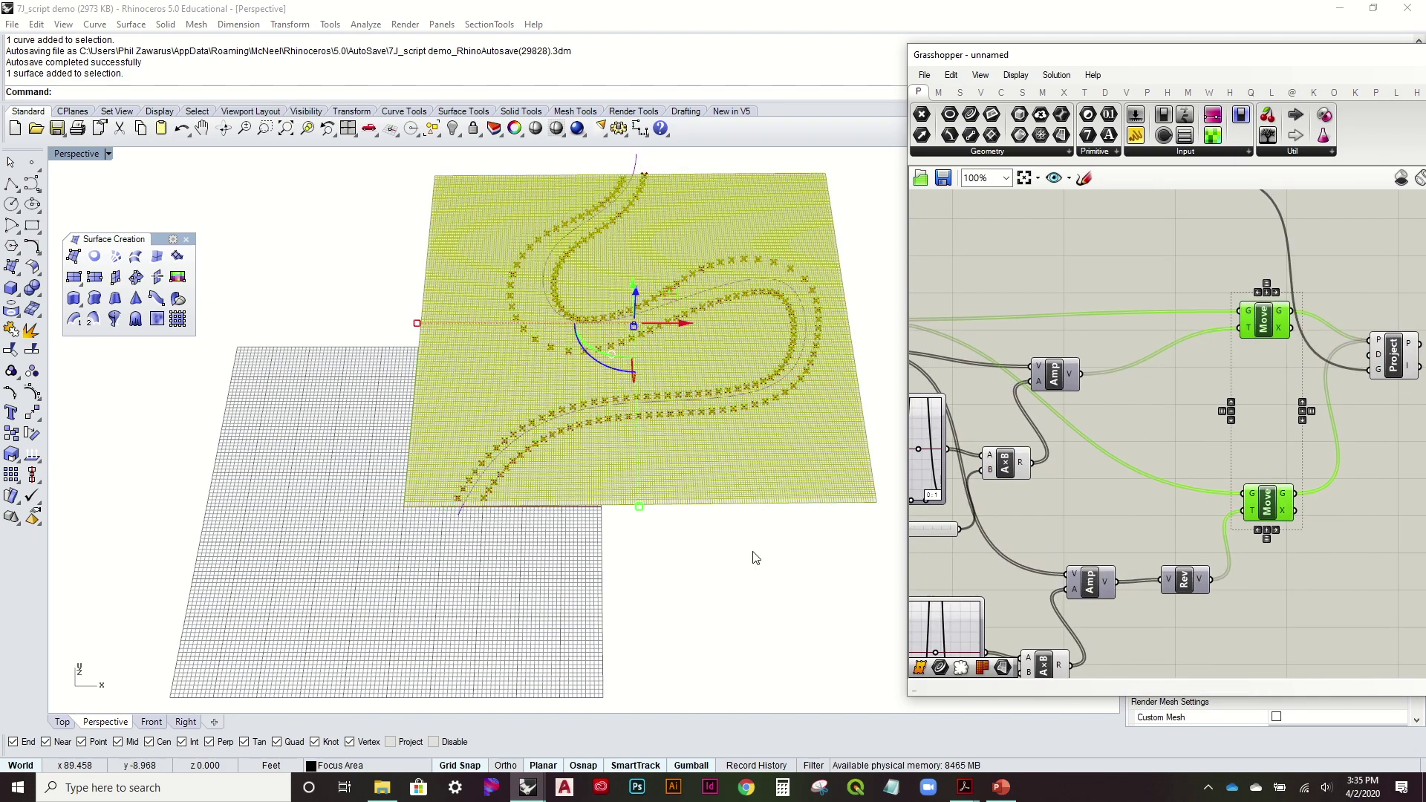
left_click(810, 529)
Orbit the viewport to check the projected points from above
right_click_drag(716, 332, 694, 417)
scroll(716, 418, "down", 4)
scroll(552, 557, "up", 3)
right_click_drag(551, 525, 546, 560)
scroll(546, 560, "down", 4)
right_click_drag(545, 407, 544, 414)
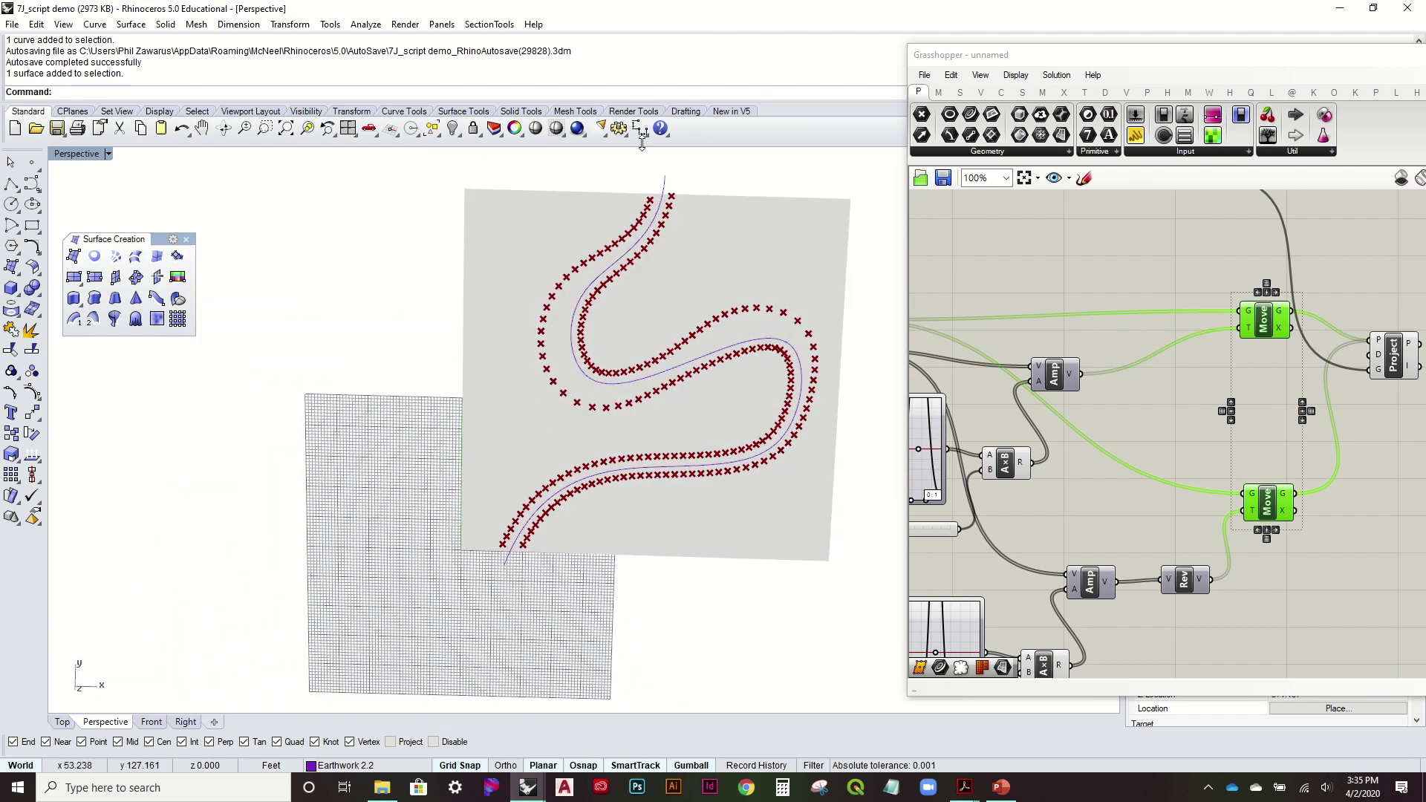
scroll(650, 228, "down", 4)
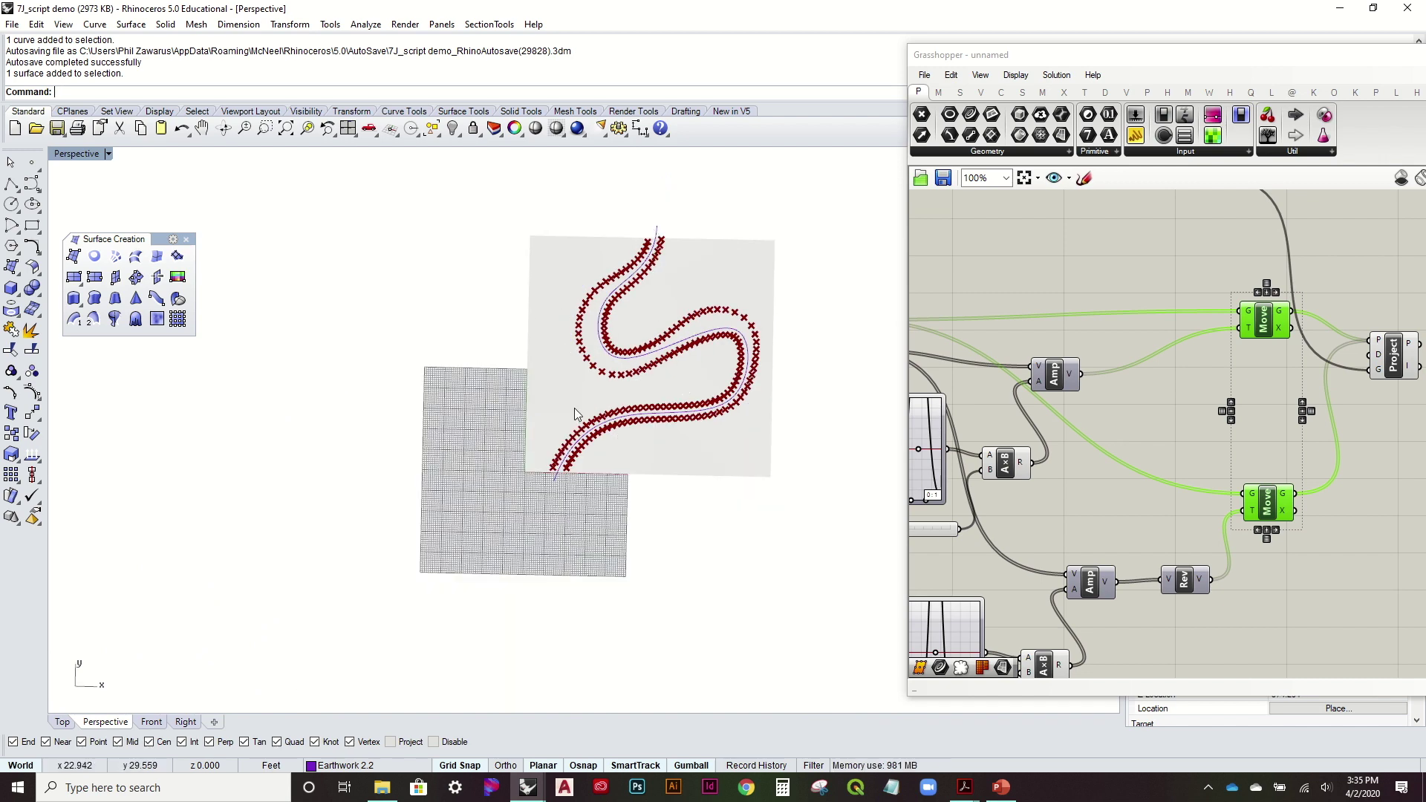
right_click_drag(847, 377, 853, 361)
Move the Project component right and inspect the projected points from several angles
left_click(1208, 293)
right_click_drag(1192, 286, 1008, 300)
right_click_drag(1157, 333, 1103, 357)
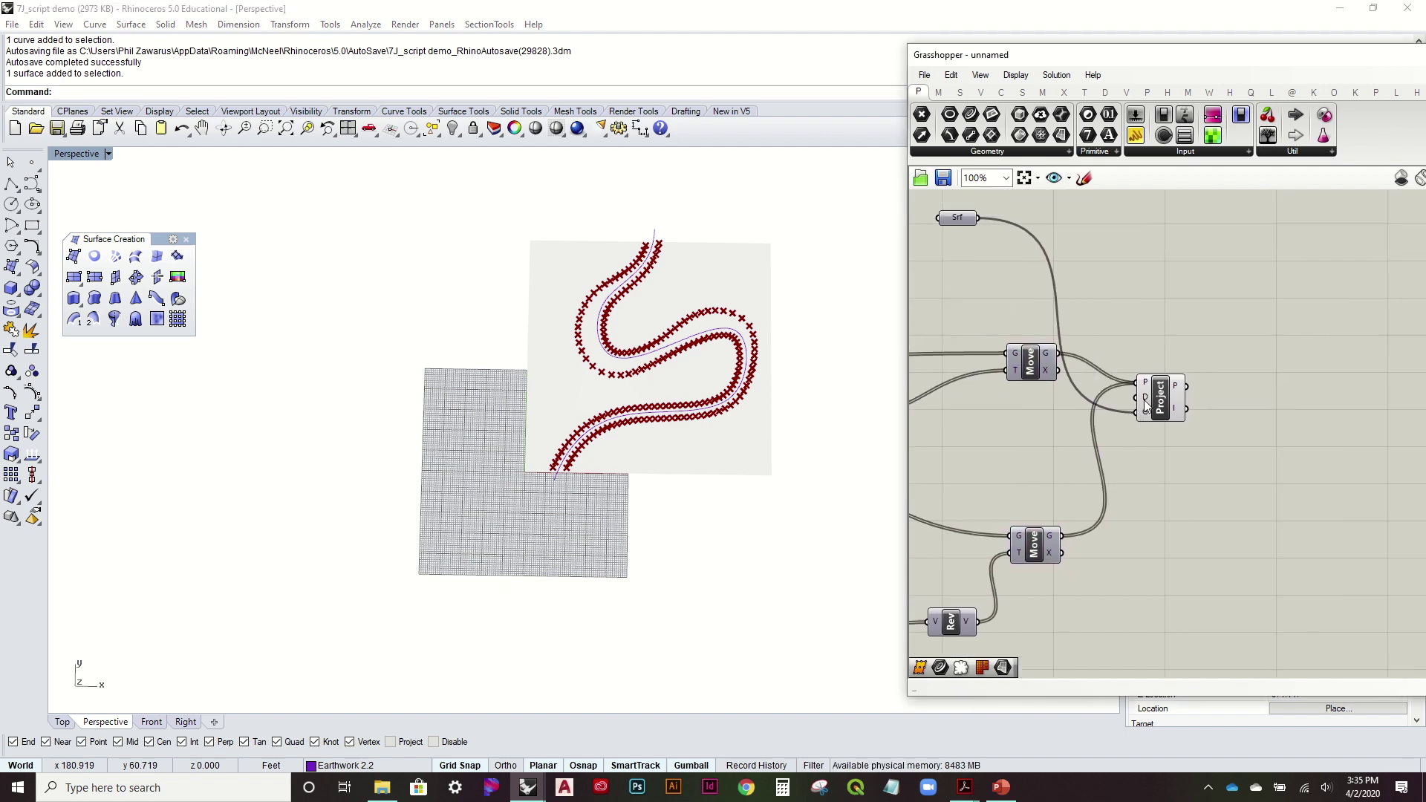
left_click_drag(1146, 406, 1168, 396)
left_click(1076, 324)
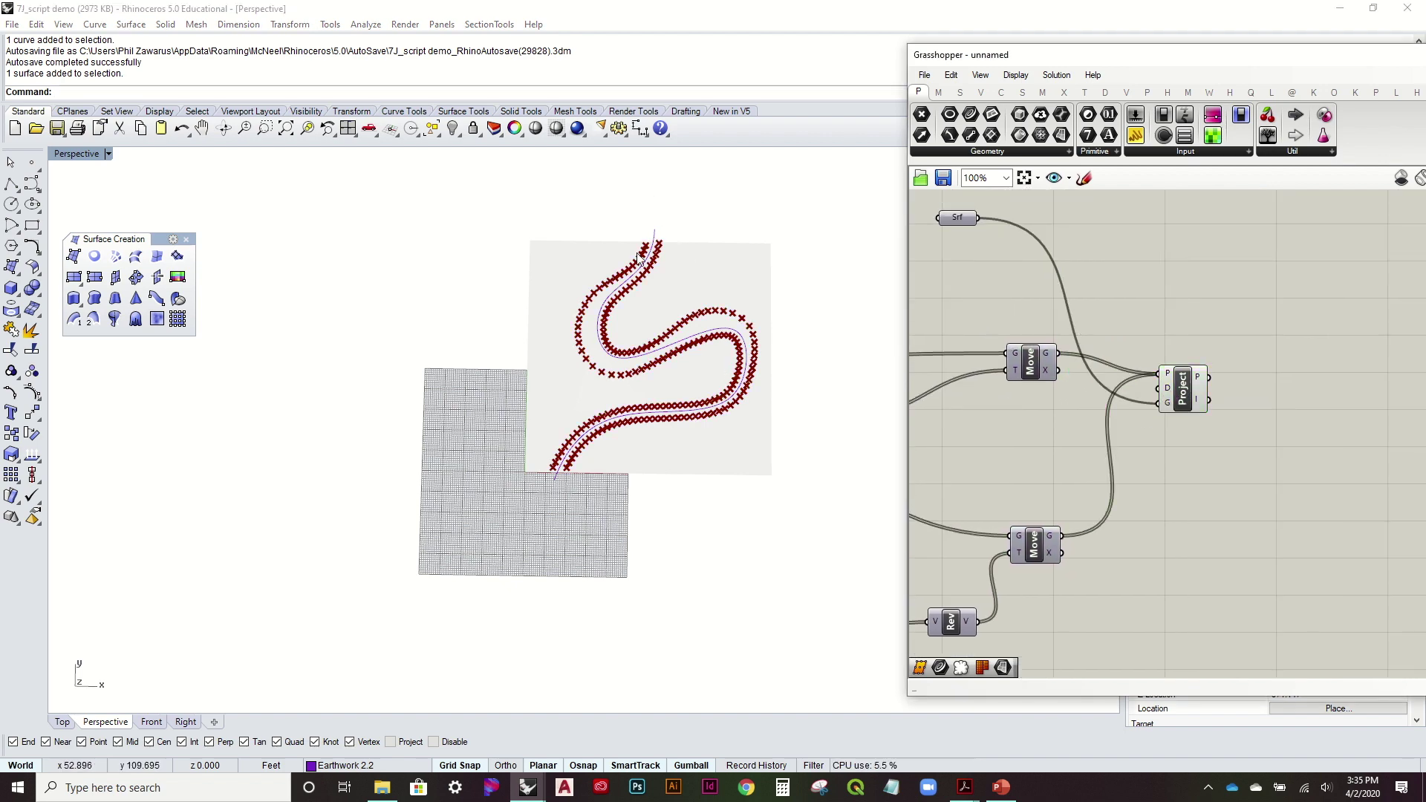
scroll(650, 210, "up", 1)
mouse_move(652, 426)
right_mouse_down()
mouse_move(652, 386)
mouse_move(650, 428)
right_mouse_up()
right_click_drag(1161, 305, 1144, 317)
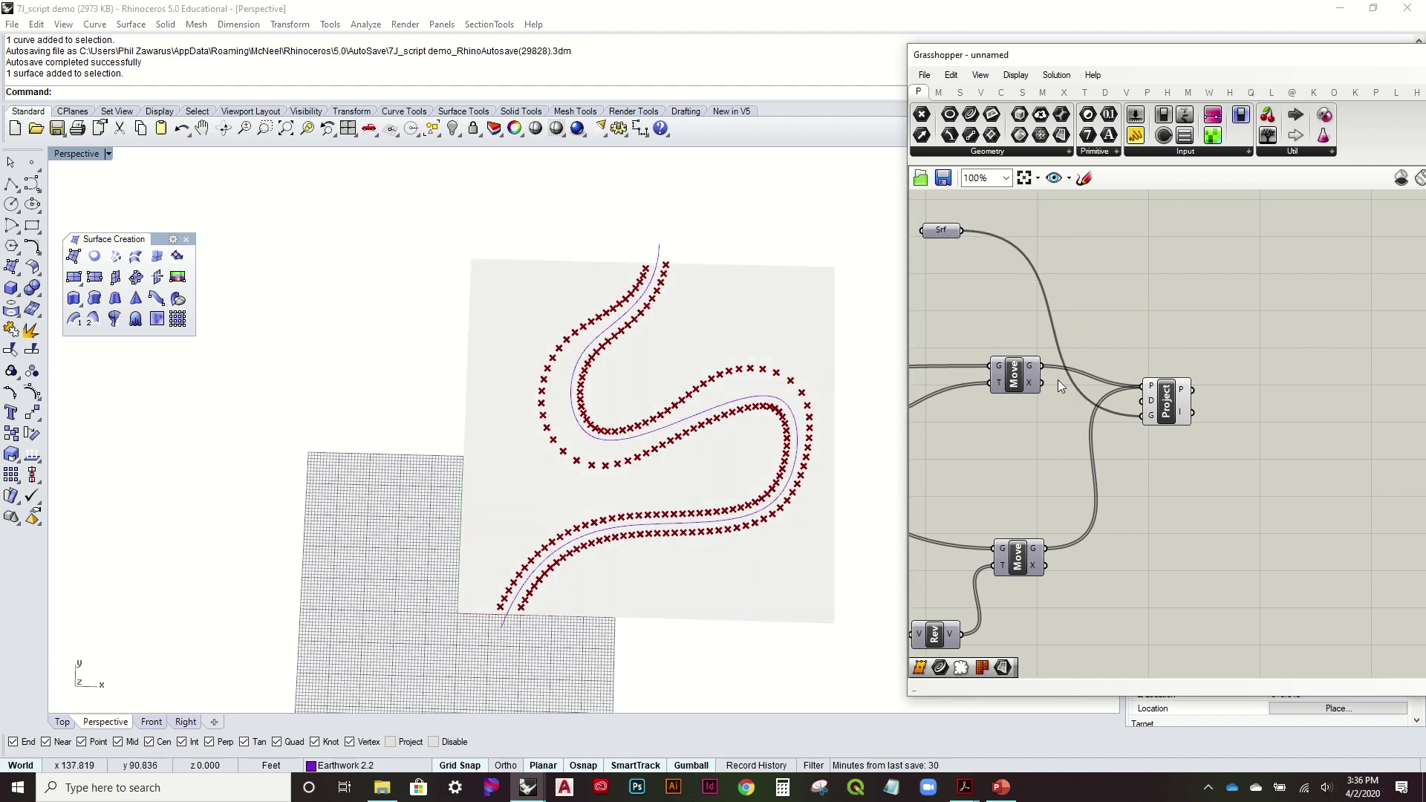
right_click_drag(795, 388, 780, 309)
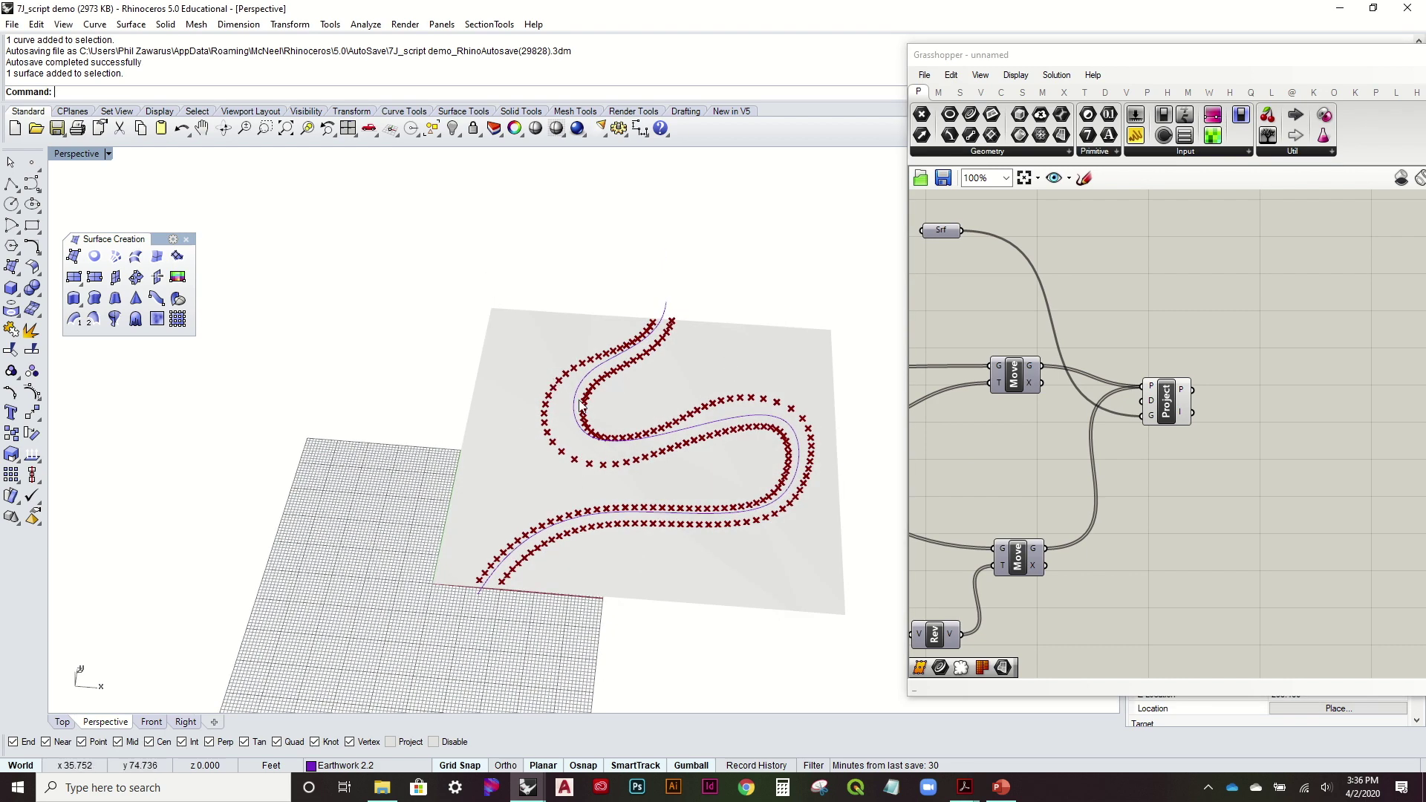
right_click_drag(762, 377, 681, 413)
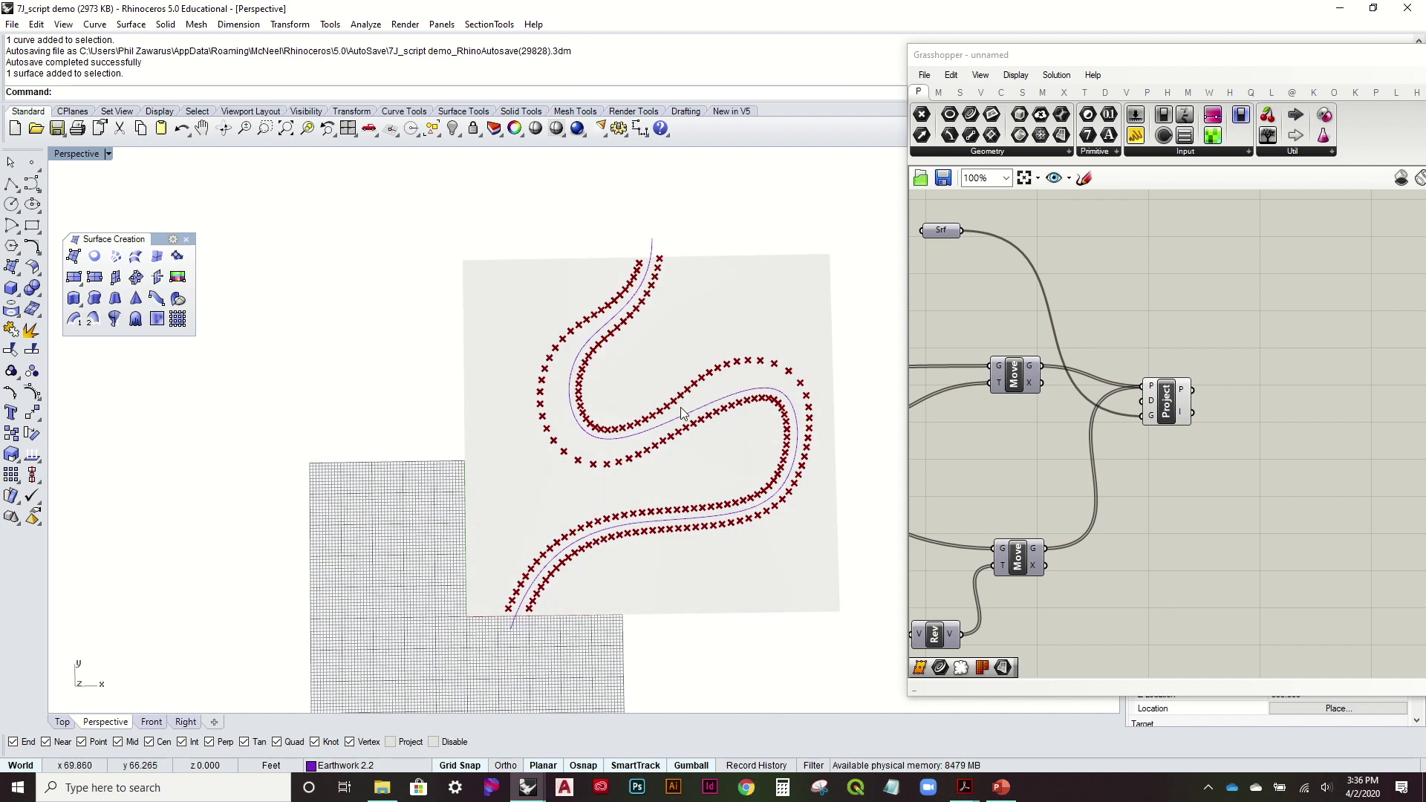
right_click_drag(756, 496, 725, 518)
right_click_drag(1223, 464, 1209, 441)
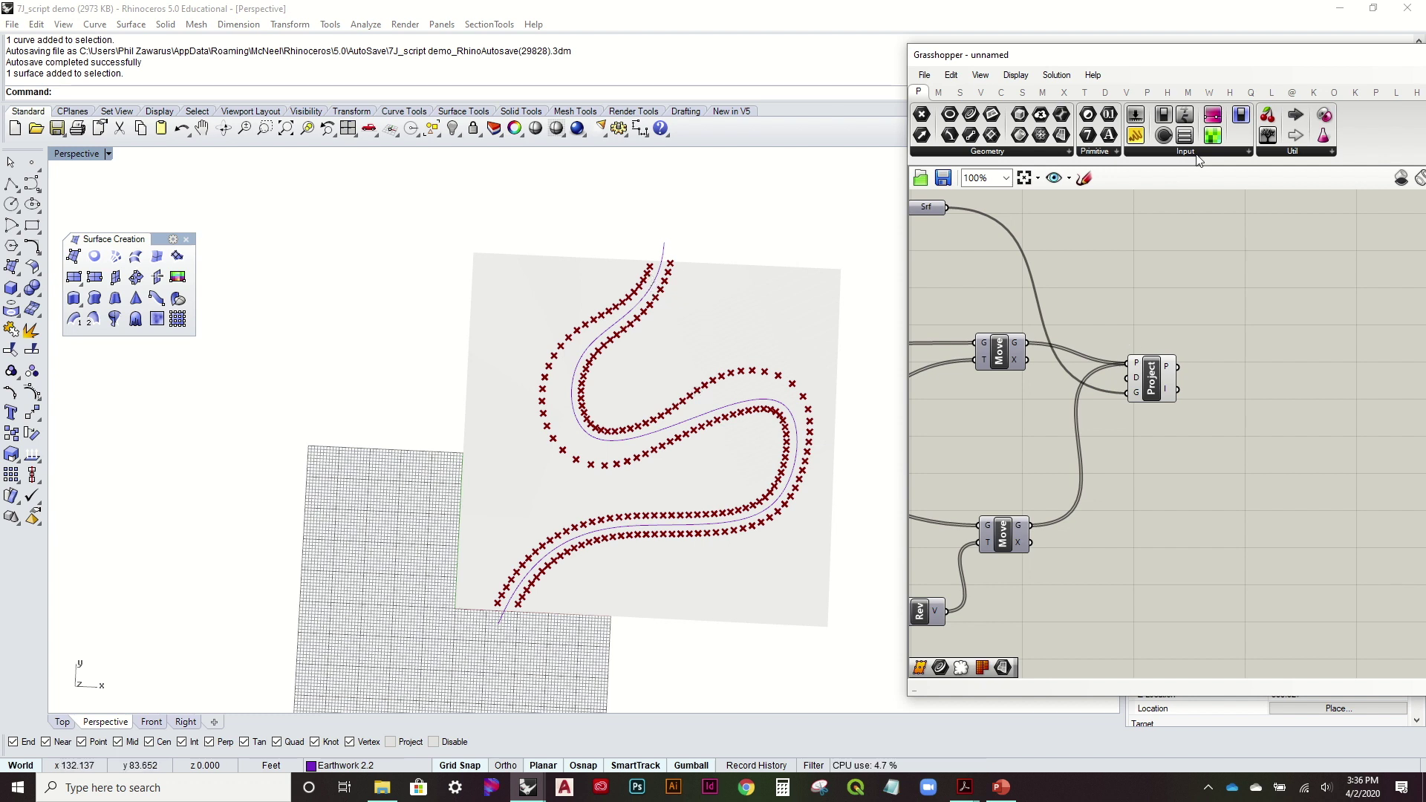
Add an Interpolate curve fed by Project's points and hide Project's preview
left_click(1000, 92)
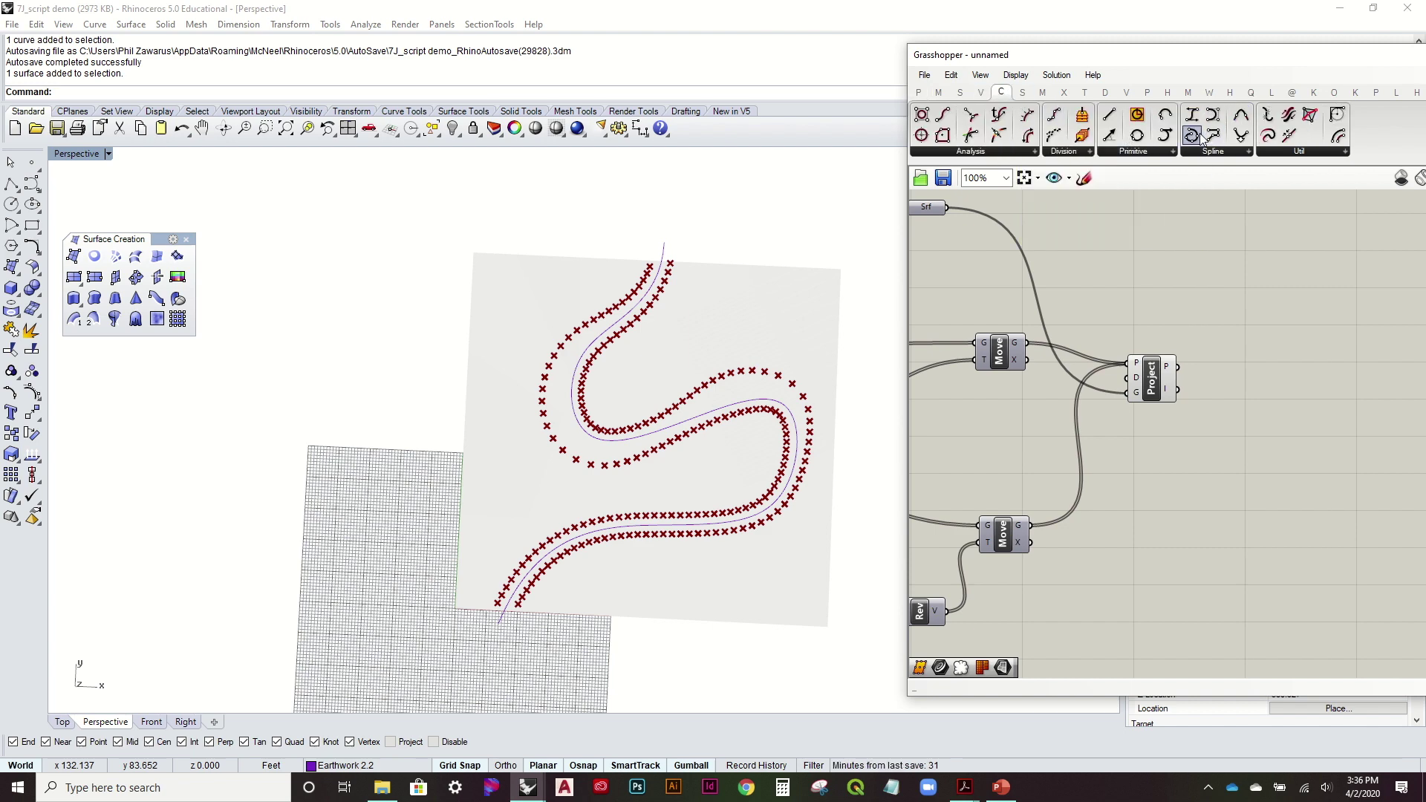
left_click_drag(1192, 136, 1287, 382)
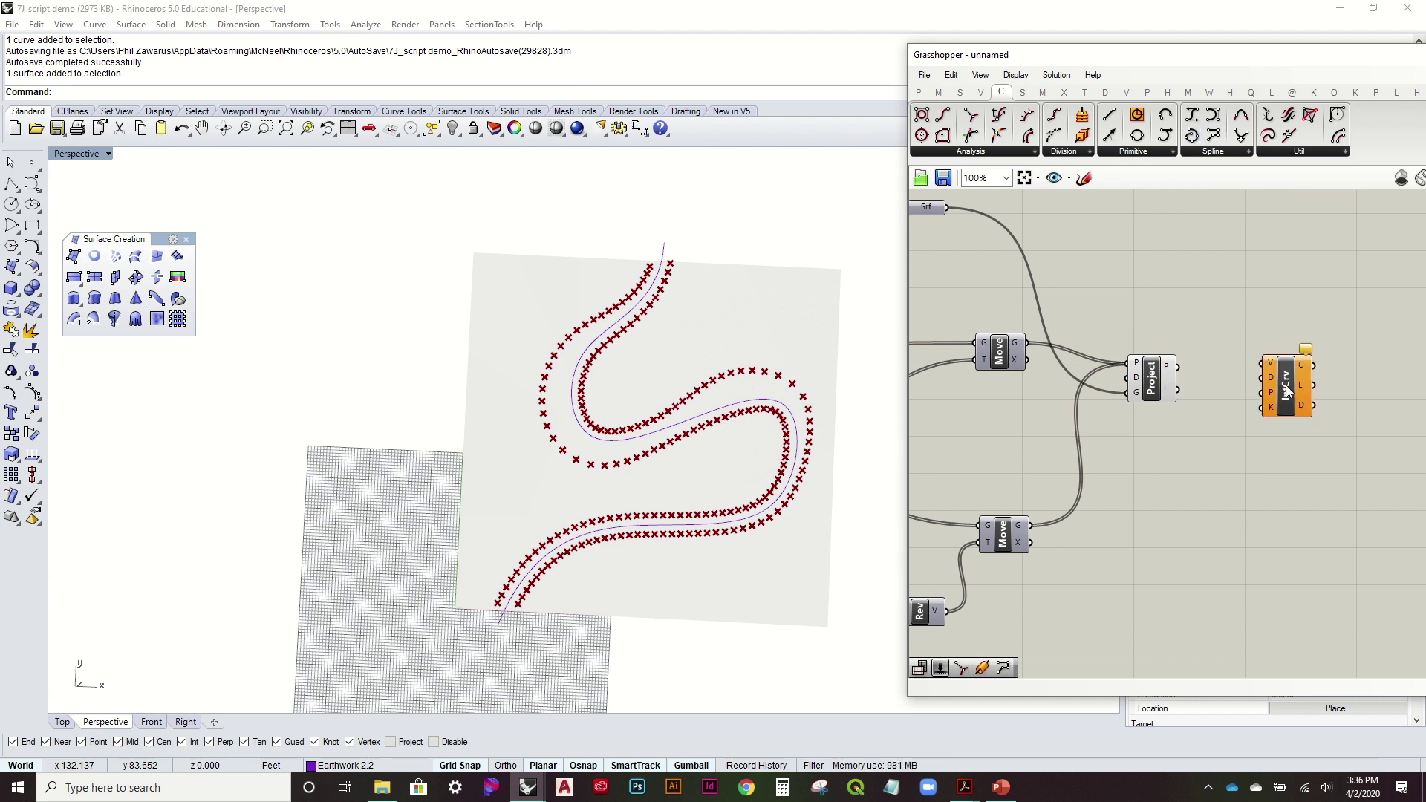
left_click_drag(1177, 366, 1282, 369)
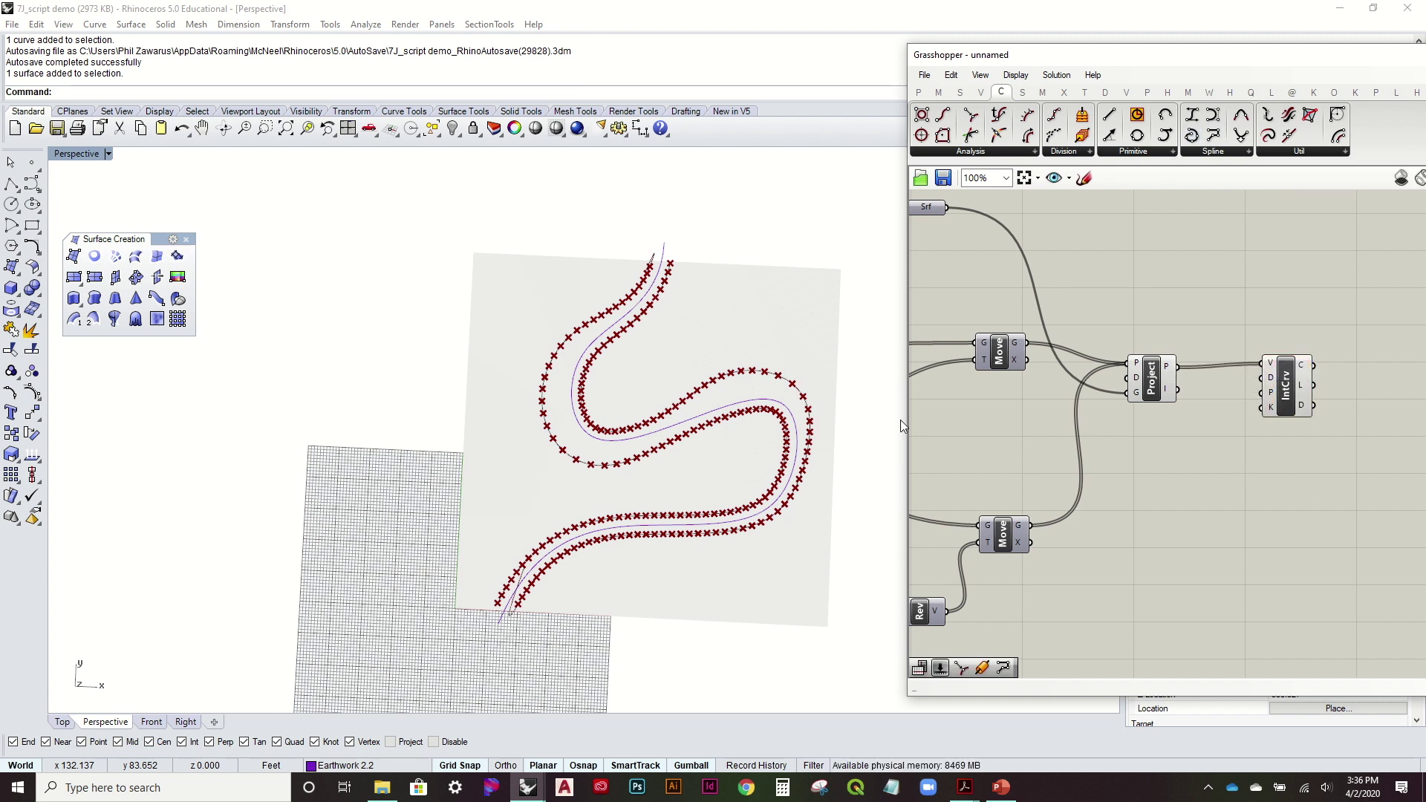
left_click(1141, 389)
right_click(1151, 380)
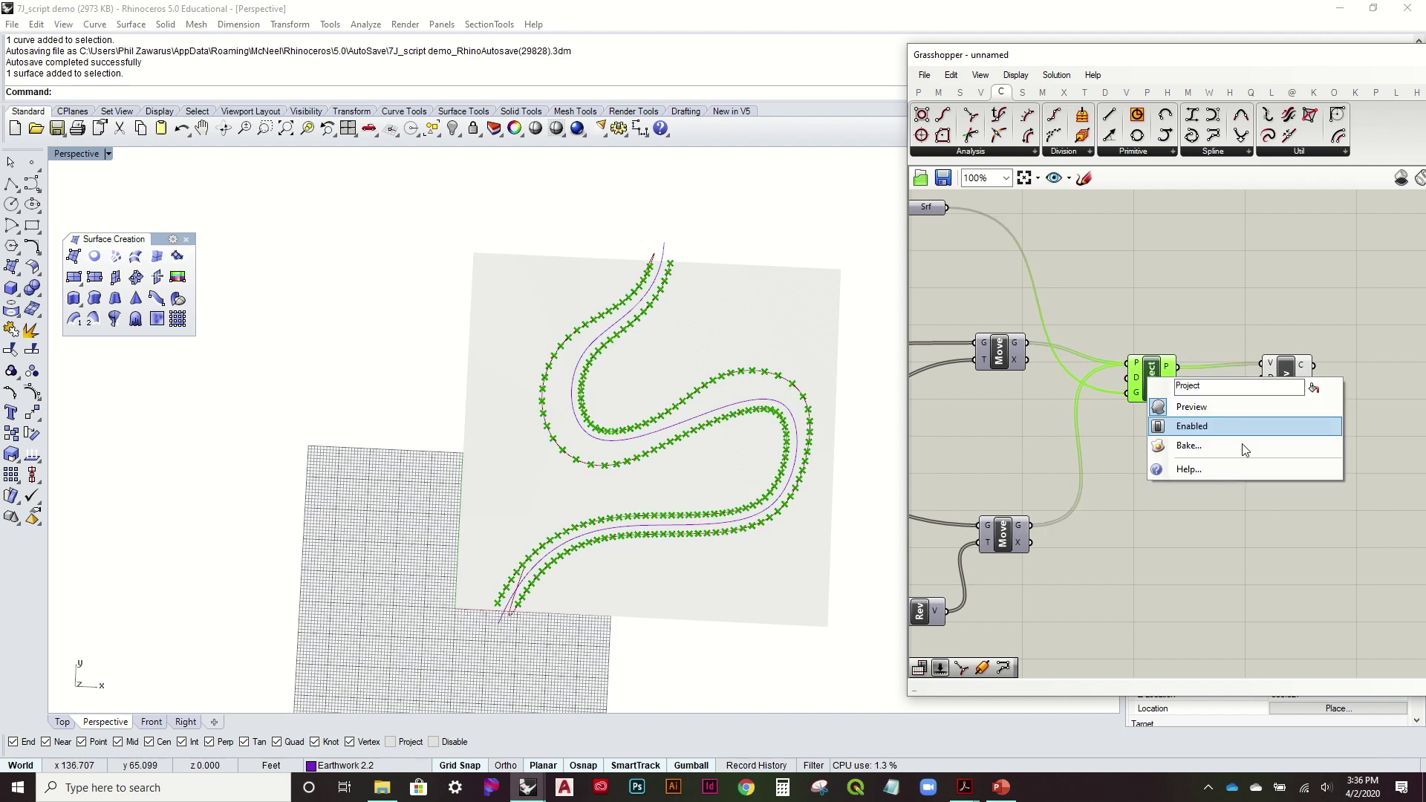
left_click(1239, 404)
mouse_move(799, 373)
right_mouse_down()
mouse_move(680, 445)
mouse_move(689, 488)
mouse_move(698, 476)
right_mouse_up()
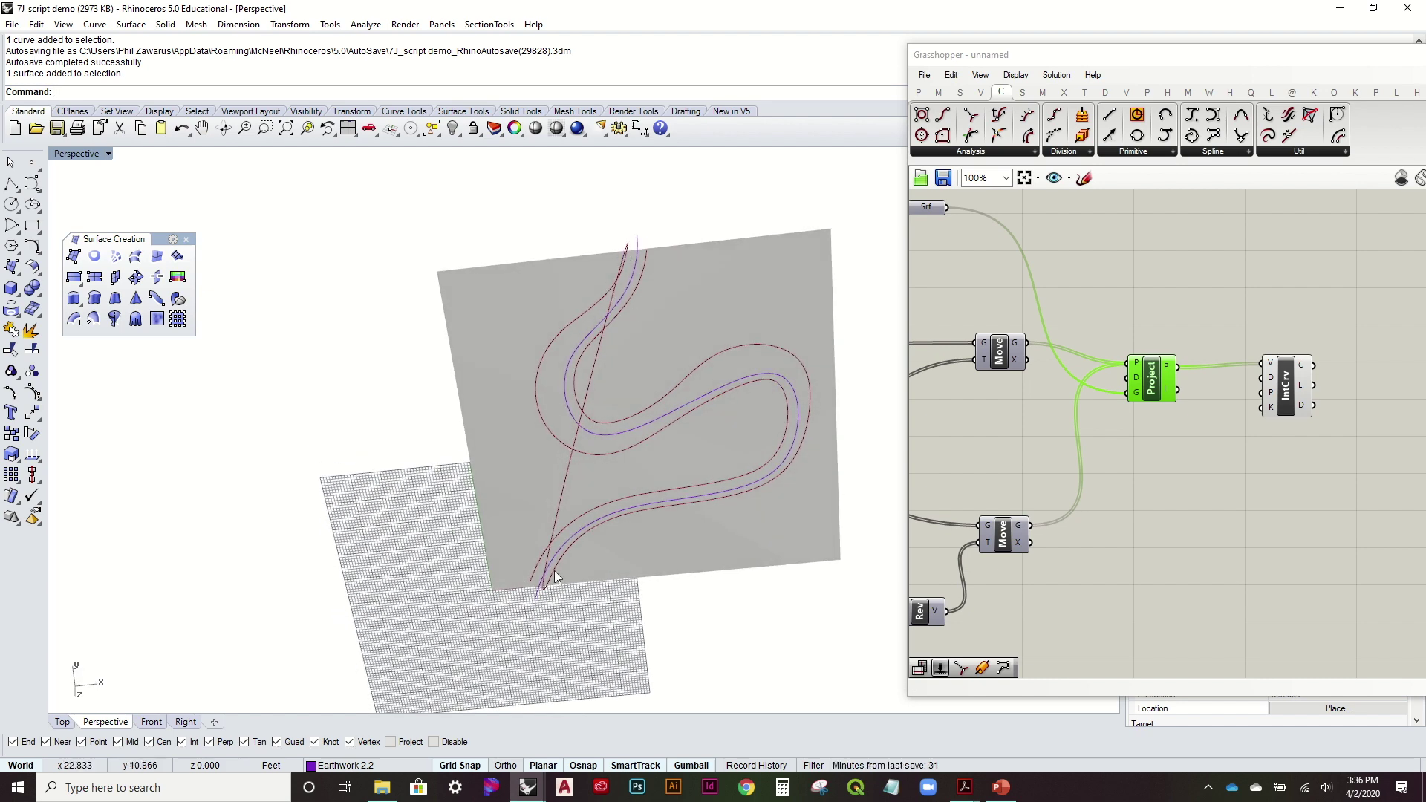
left_click(1273, 481)
Reverse the lower Move output's point order to remove the diagonal connection
right_click_drag(1183, 478, 1254, 438)
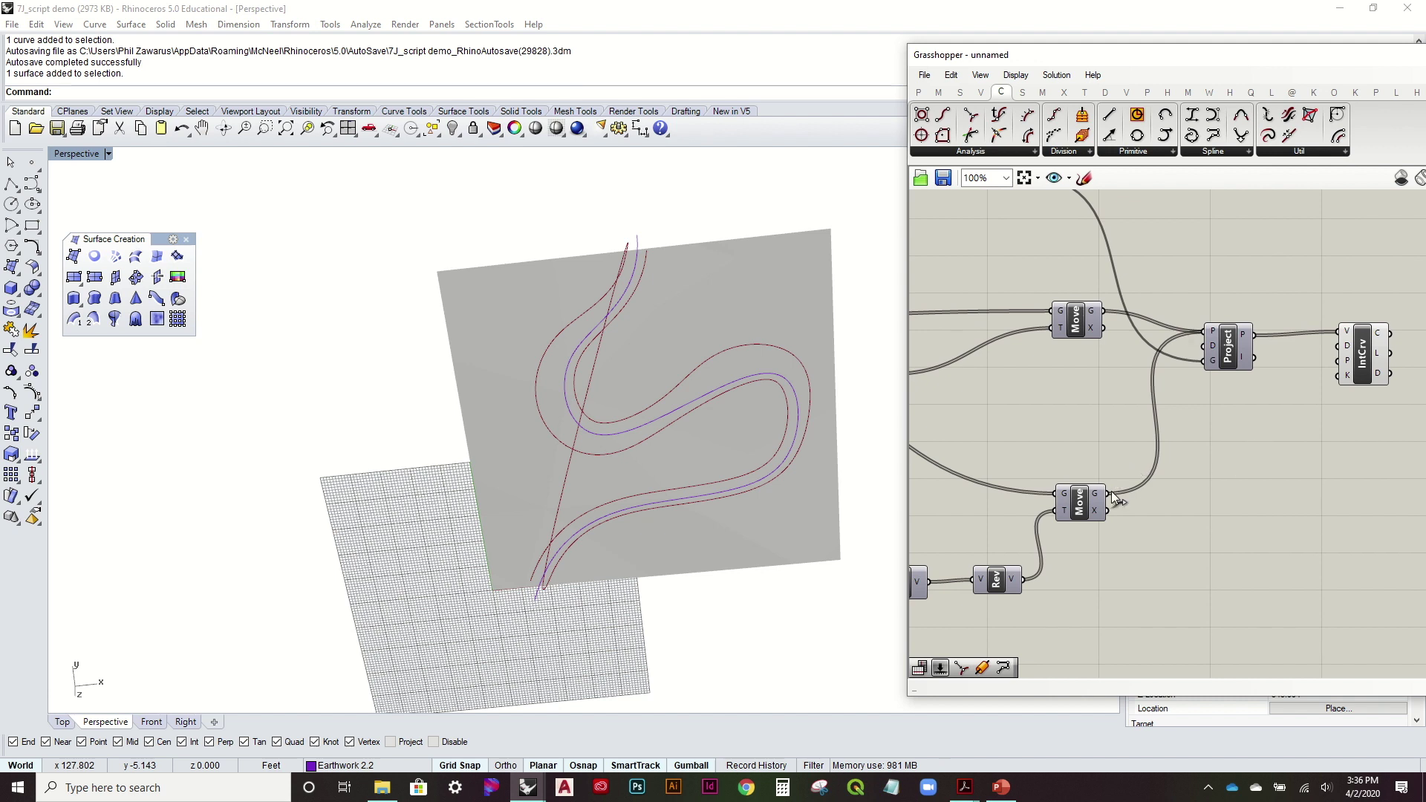
left_click(1078, 503)
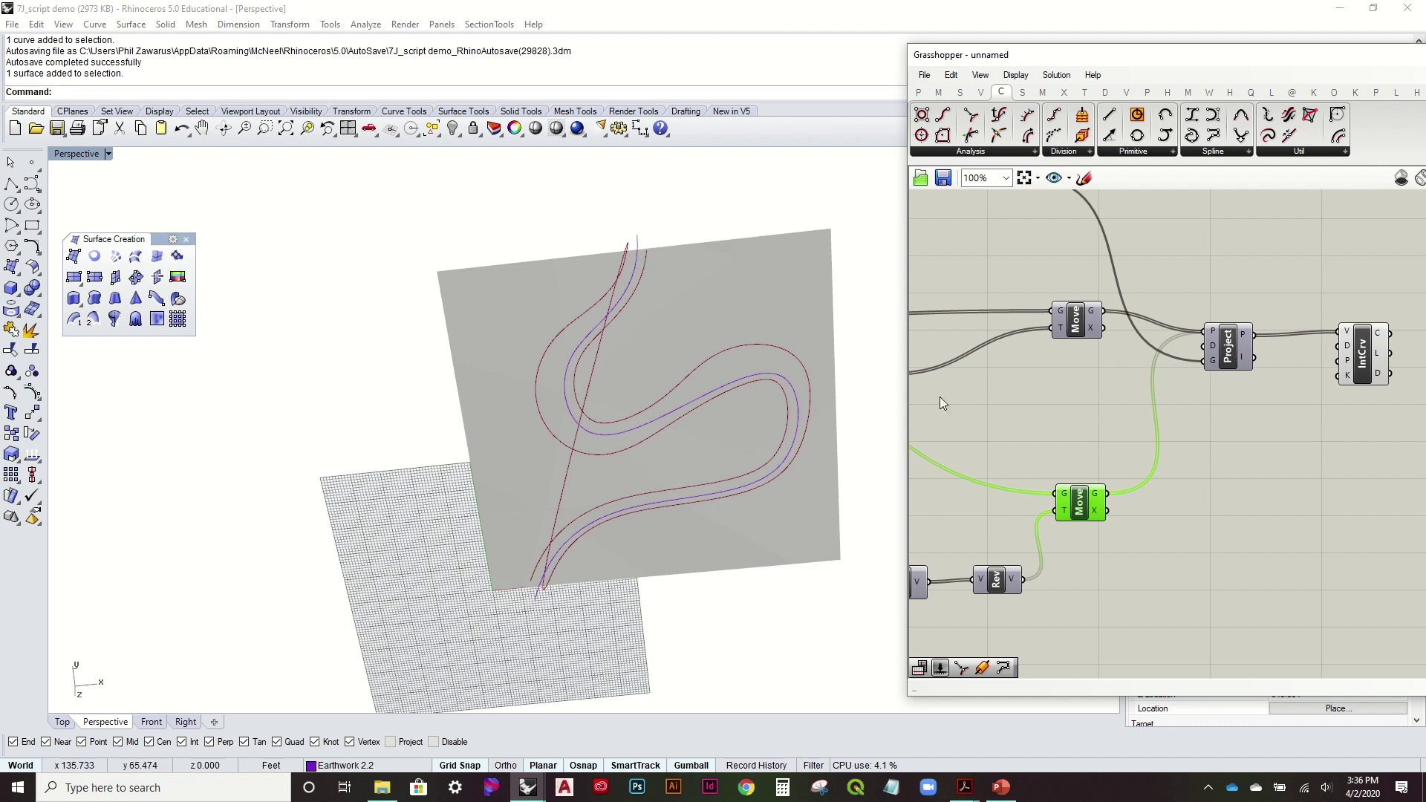
right_click(1098, 494)
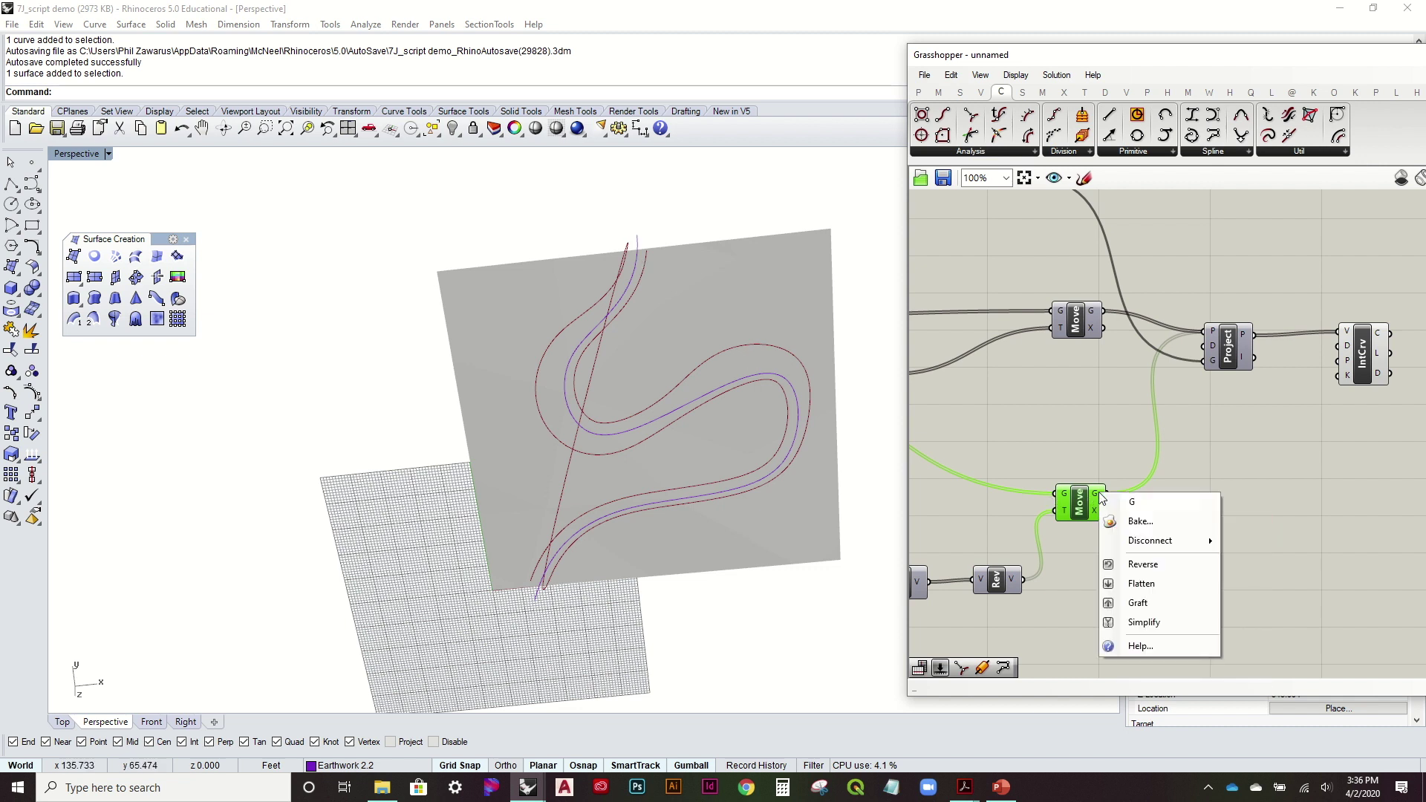
left_click(1177, 567)
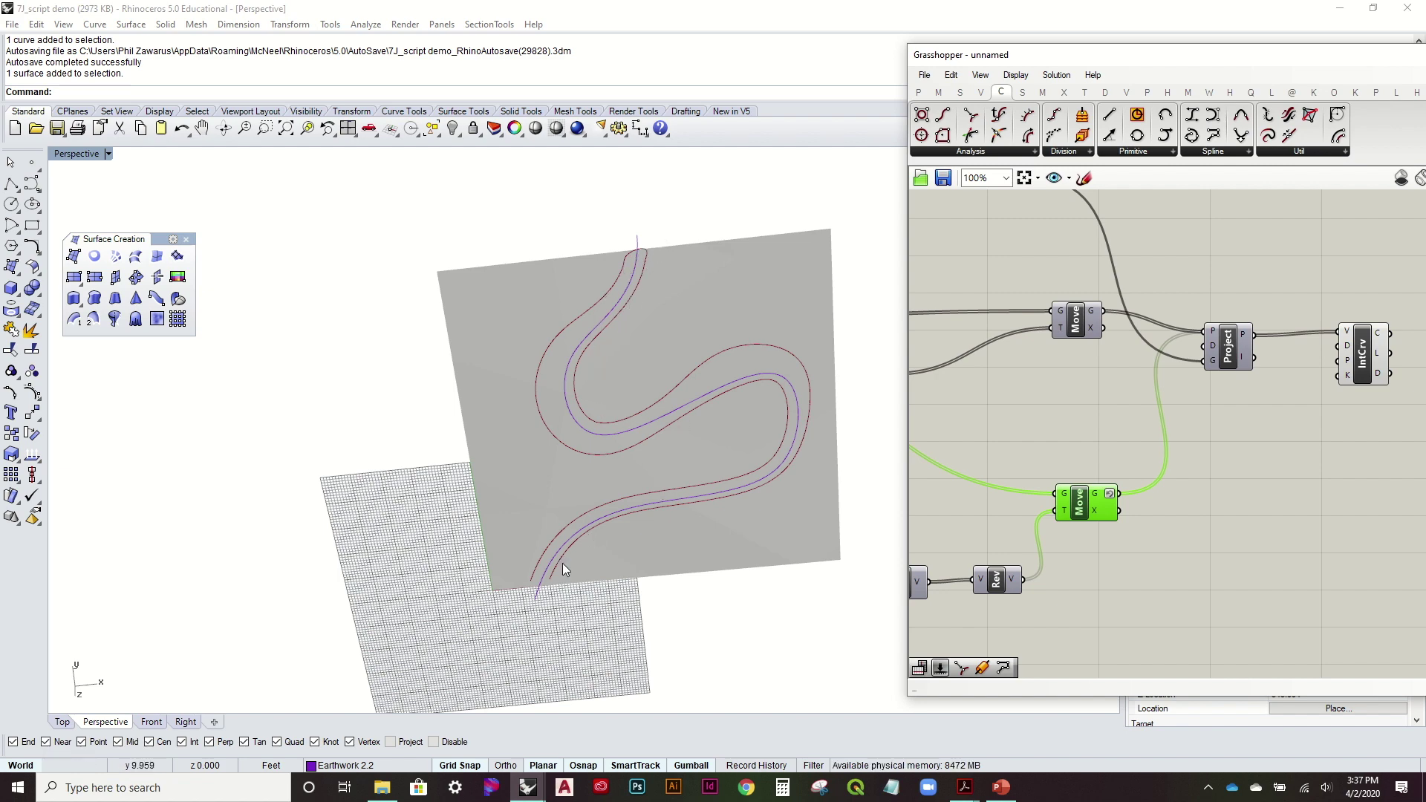
Set IntCrv's periodic (P) input to True so the interpolated curve closes
right_click_drag(551, 580, 532, 470)
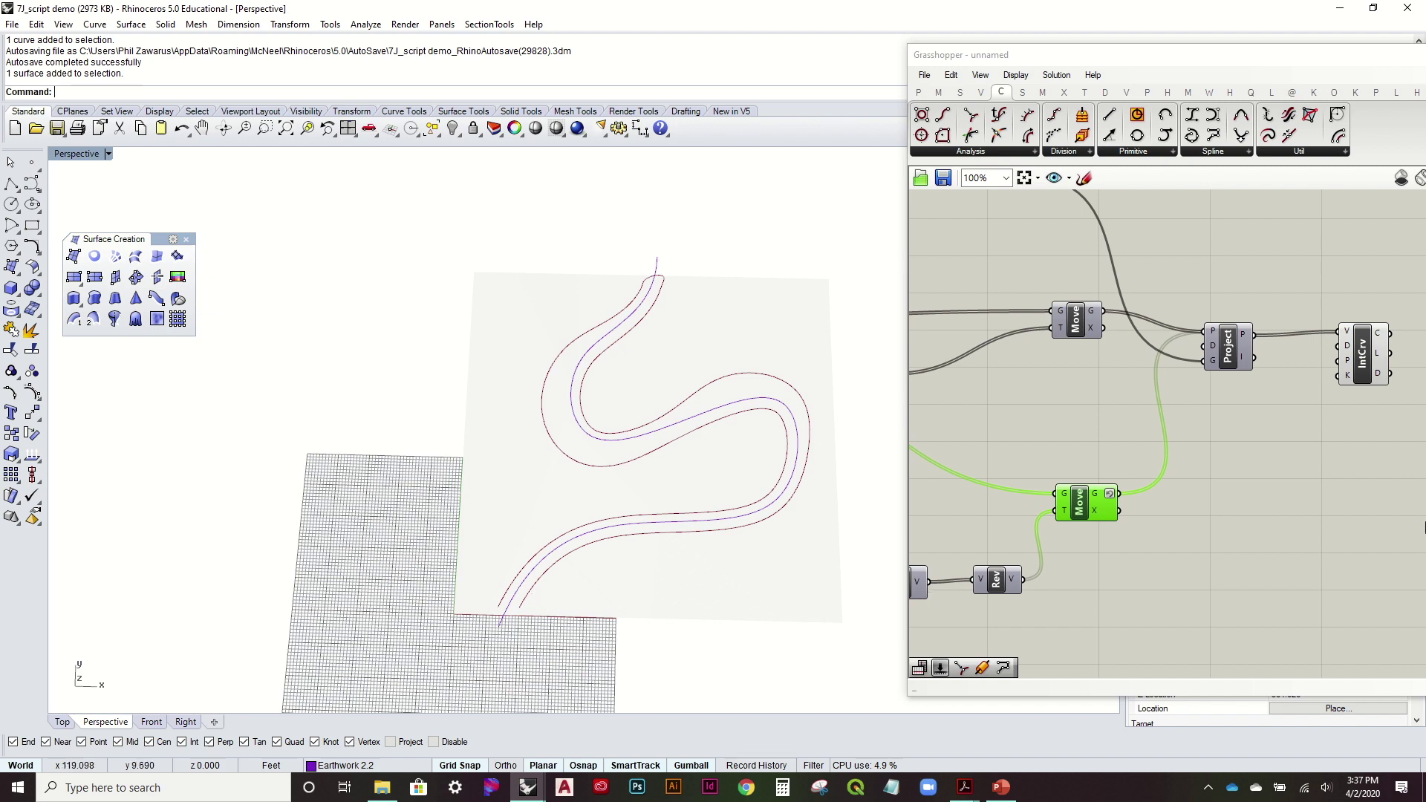
left_click(1321, 493)
right_click_drag(547, 582, 582, 475)
left_click(1158, 403)
right_click_drag(1160, 410, 1008, 380)
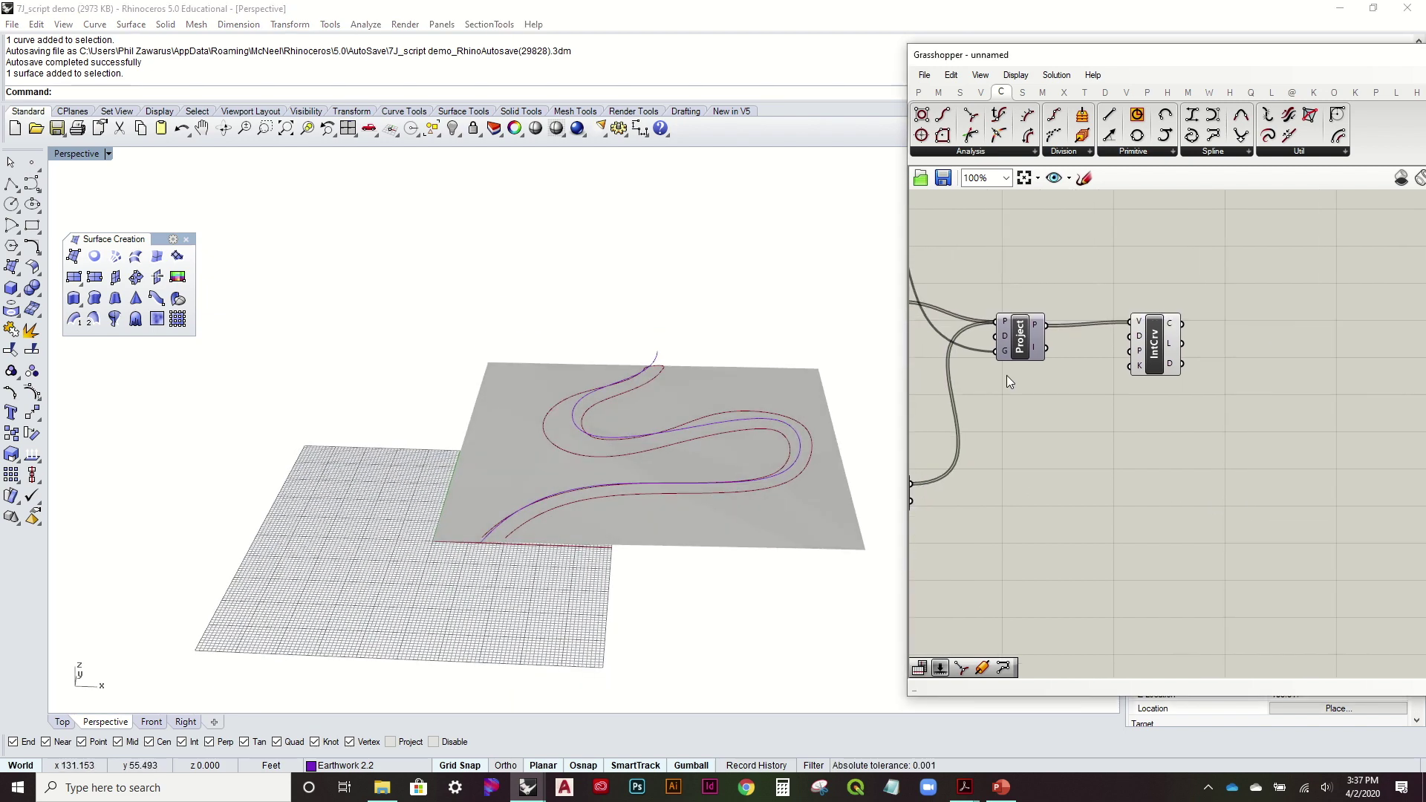
right_click(1141, 351)
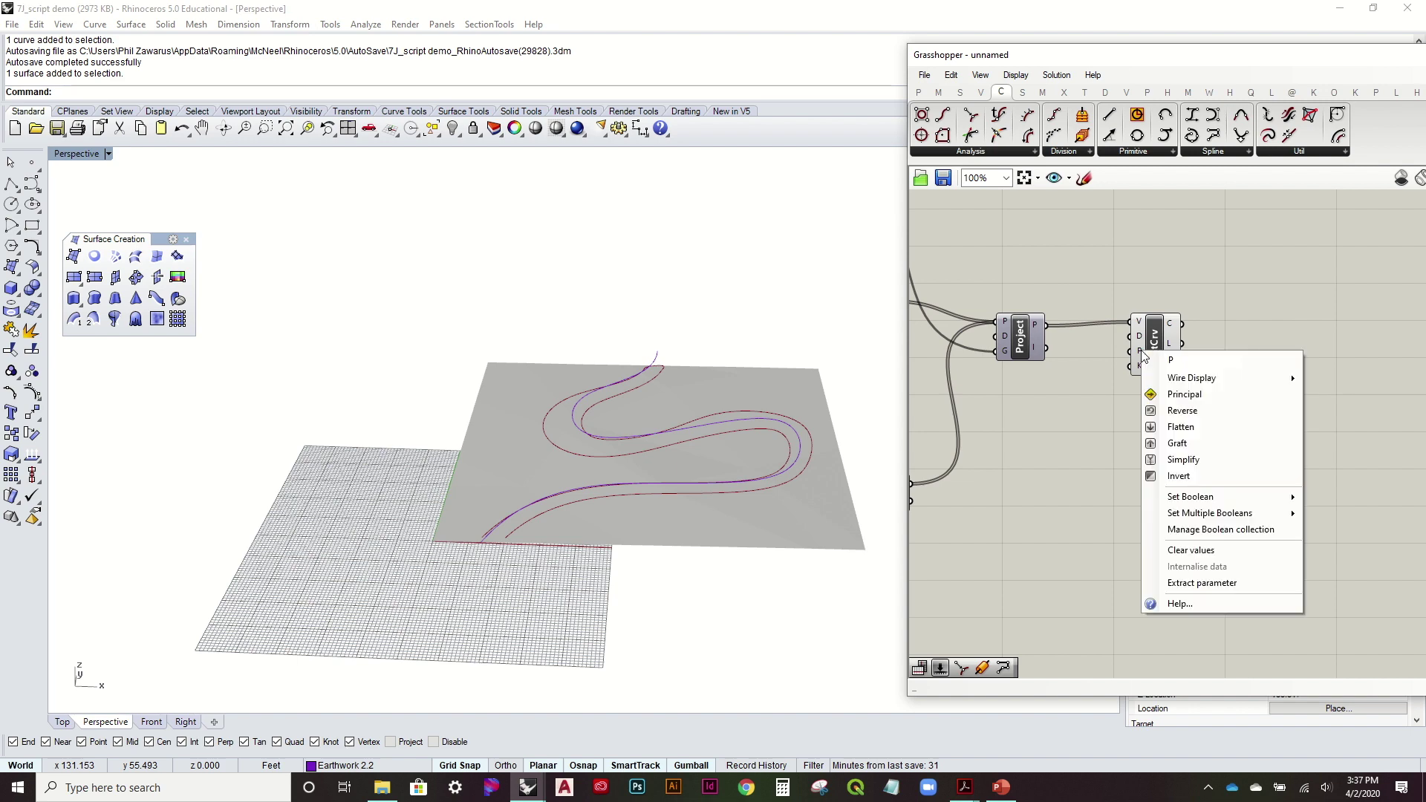
mouse_move(1201, 496)
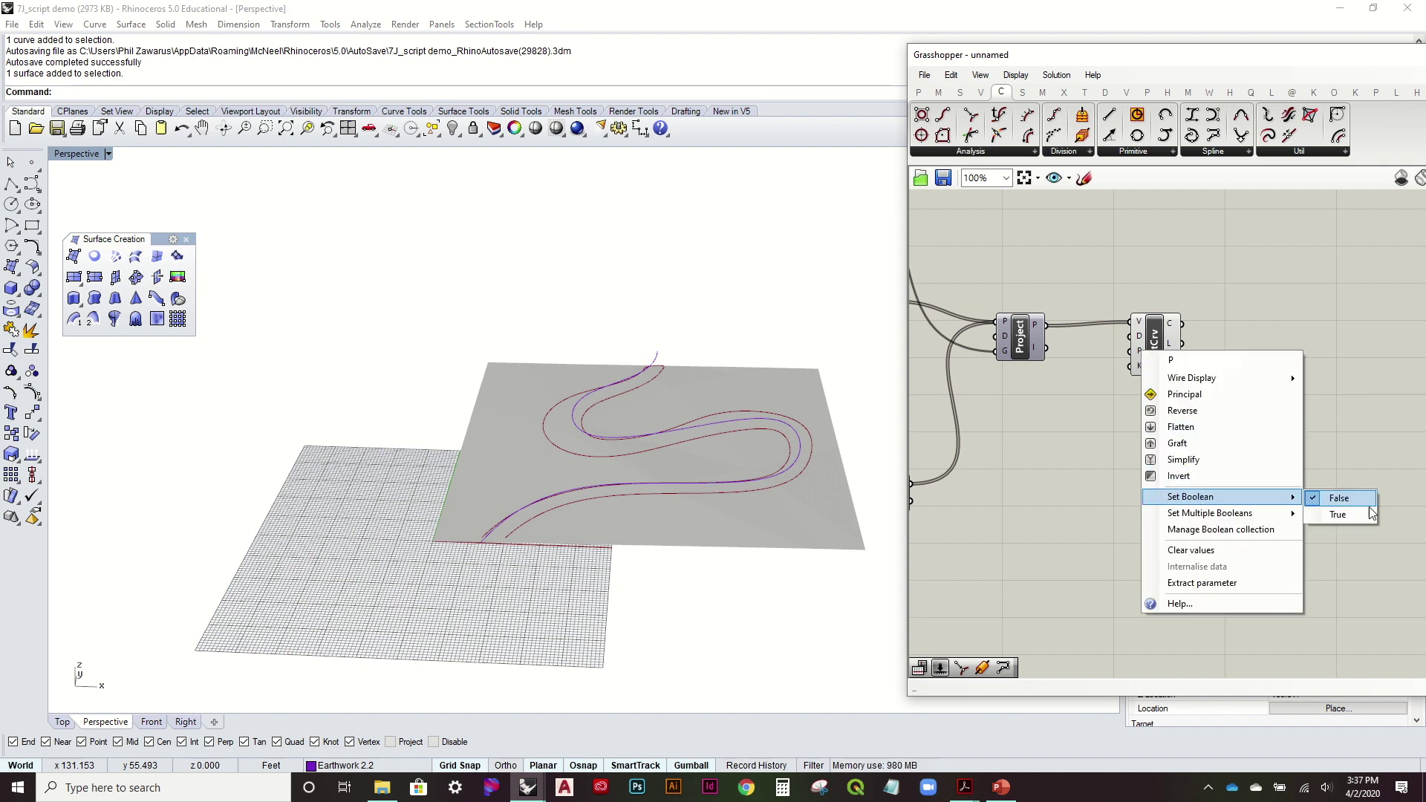
left_click(1357, 515)
Orbit and zoom the Perspective view to inspect the closed curves on the surface
right_click_drag(588, 515, 639, 617)
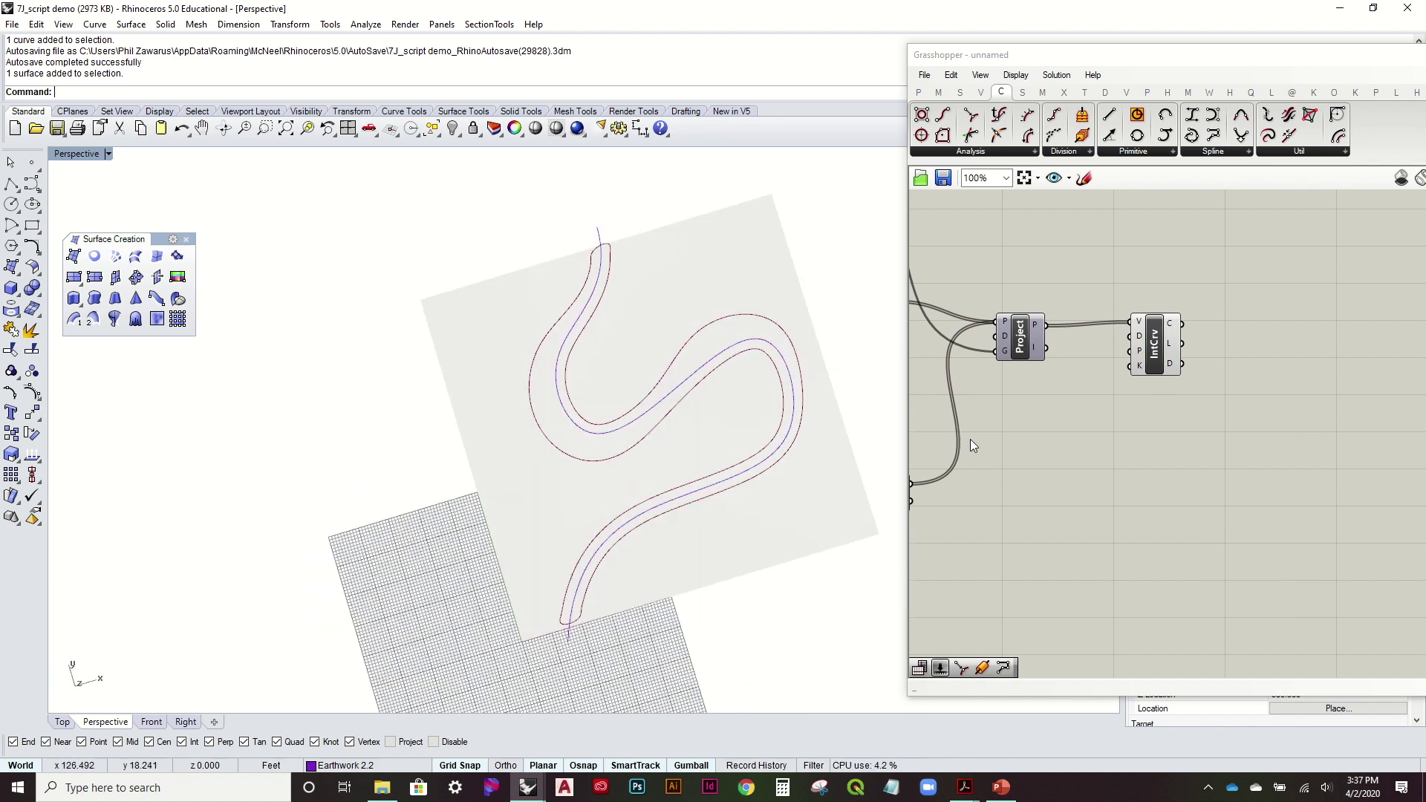
scroll(584, 621, "up", 2)
right_click_drag(566, 624, 509, 624)
scroll(509, 580, "down", 1)
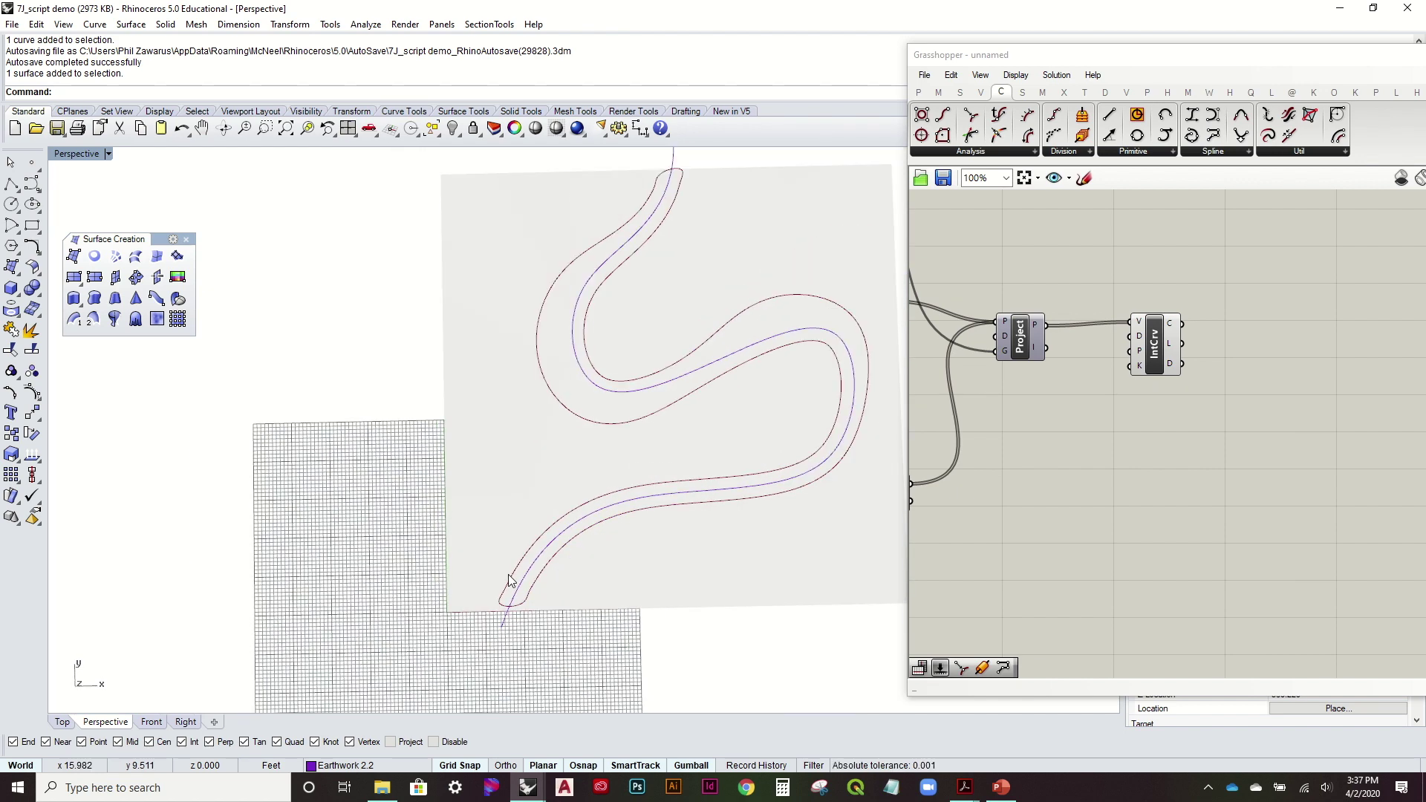
scroll(509, 580, "down", 2)
right_click_drag(513, 515, 547, 433)
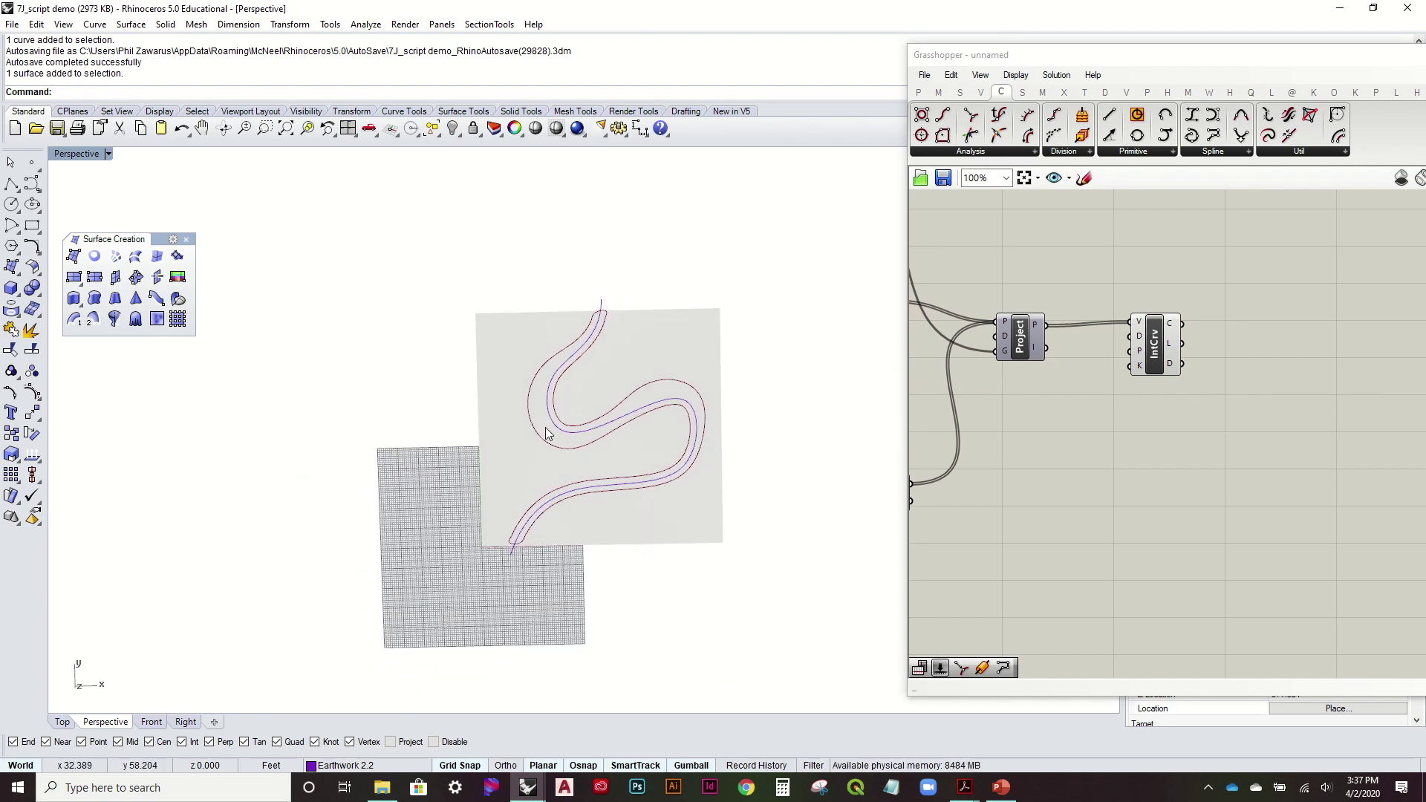
scroll(629, 425, "up", 5)
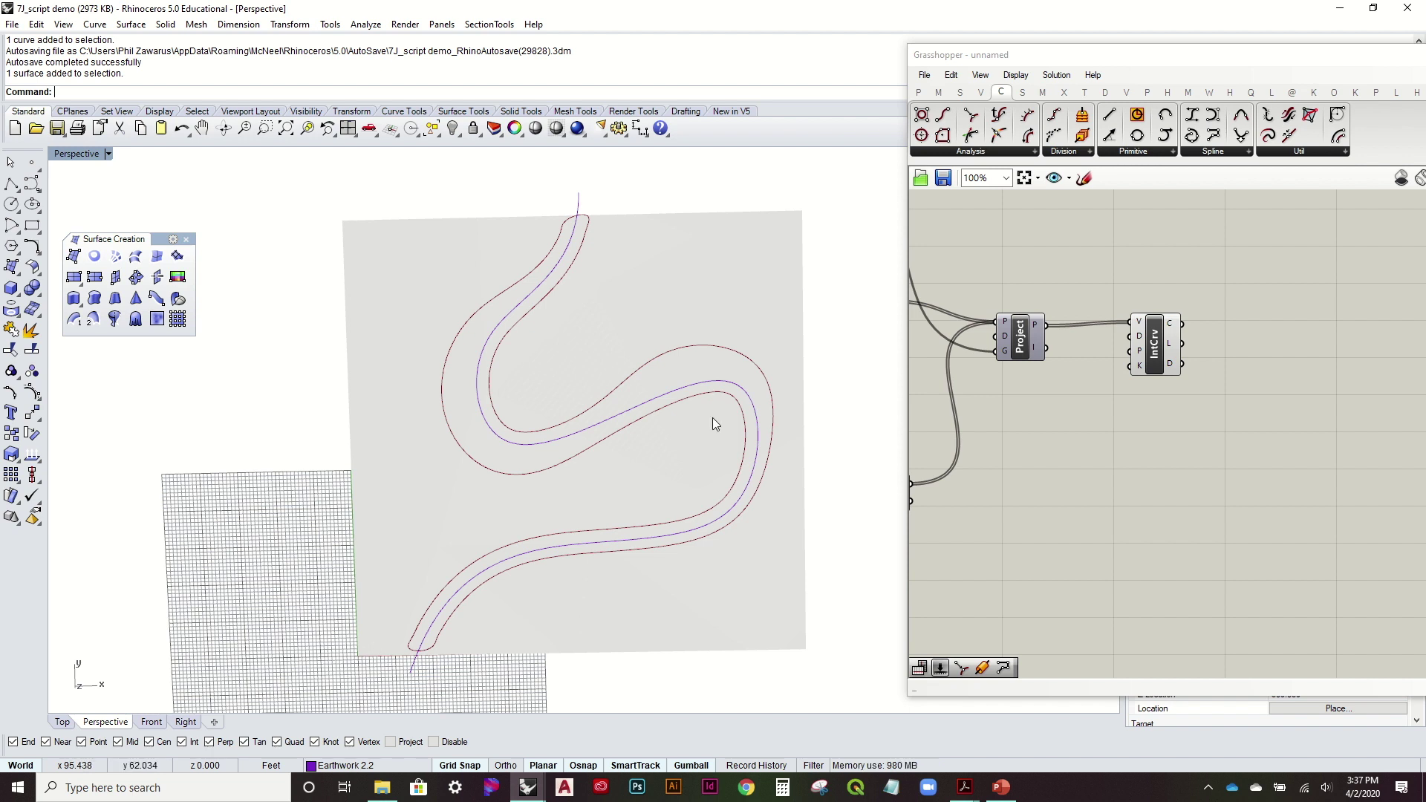
Shift the inner offset curve slightly along the x axis, then deselect the curves
left_click(741, 401)
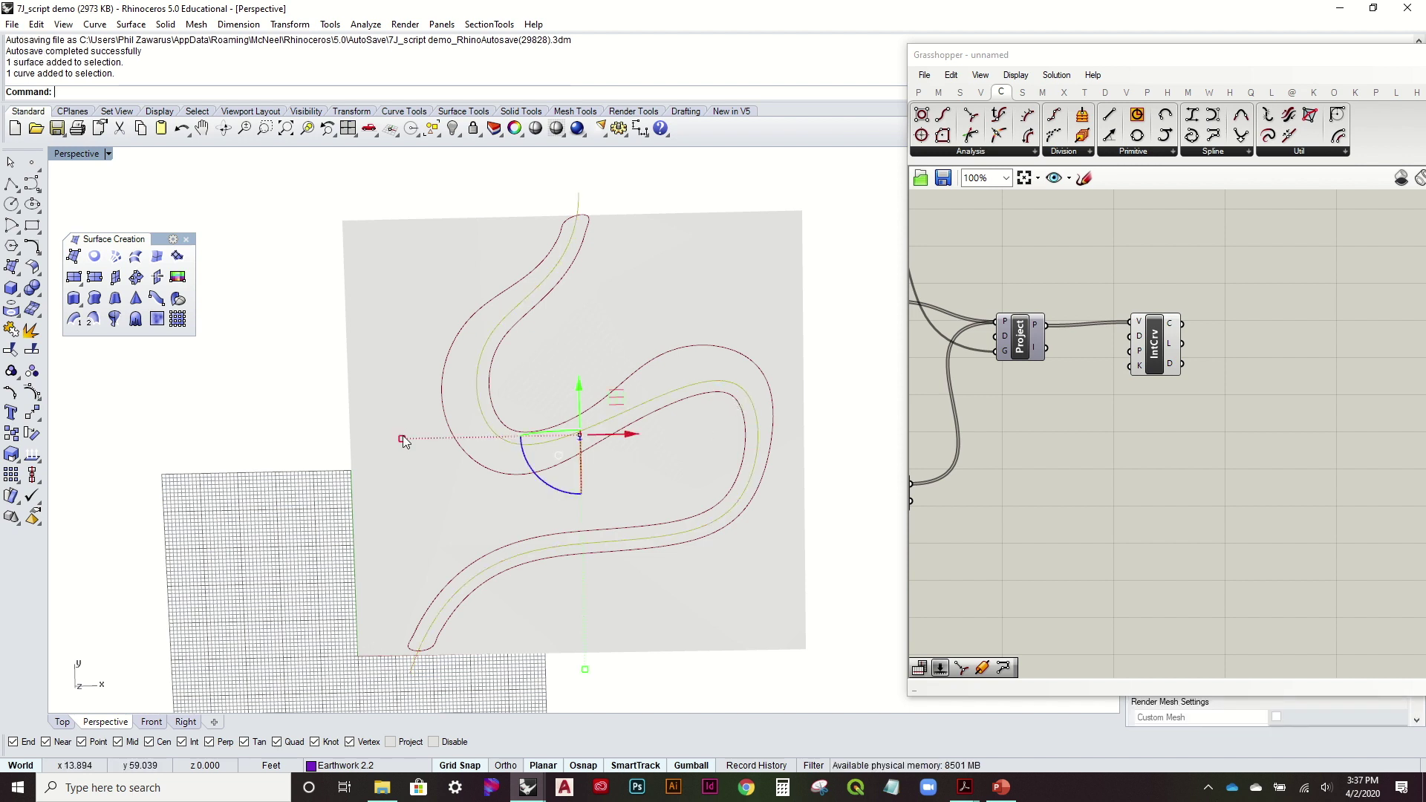
left_click_drag(403, 441, 413, 438)
right_click_drag(551, 535, 560, 461)
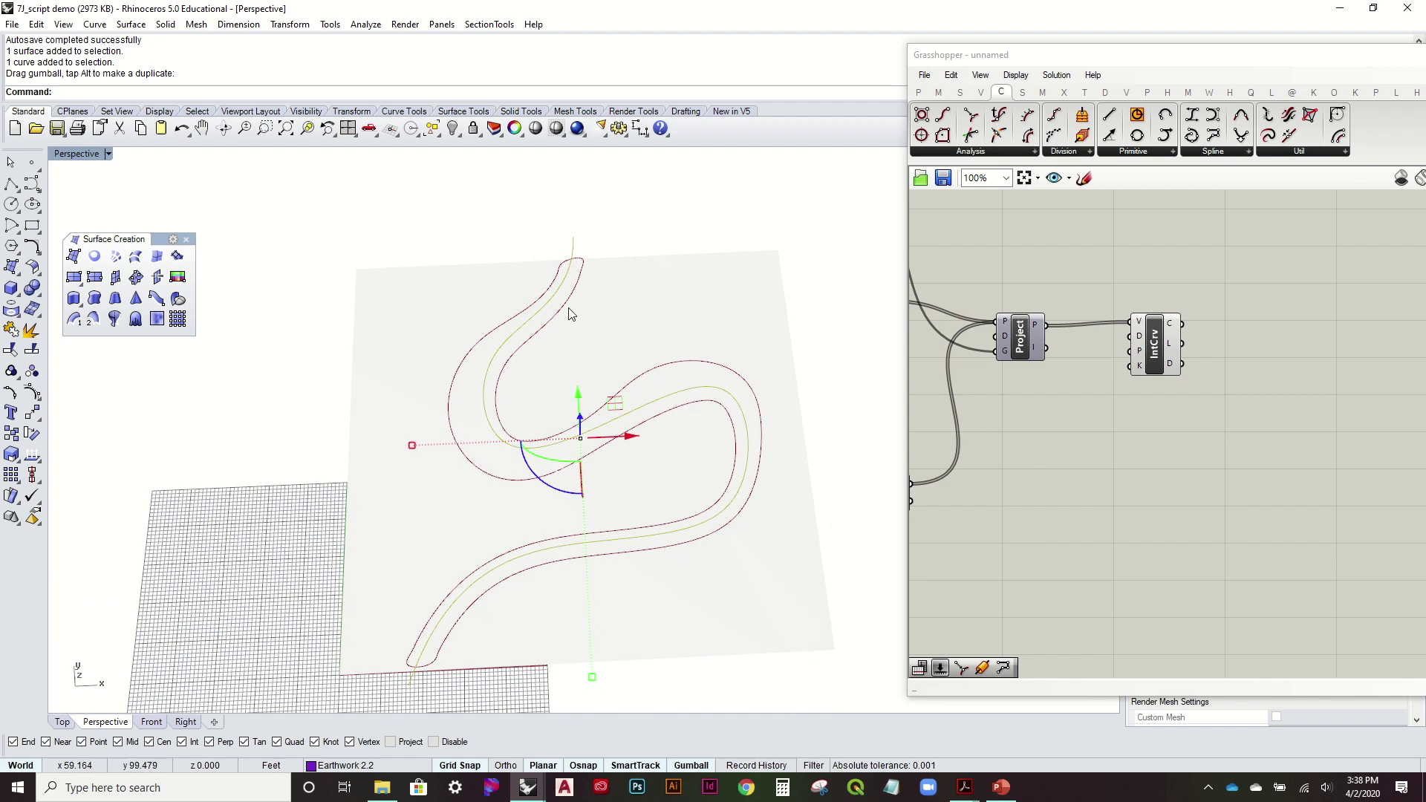
left_click(688, 245)
right_click_drag(687, 246, 694, 328)
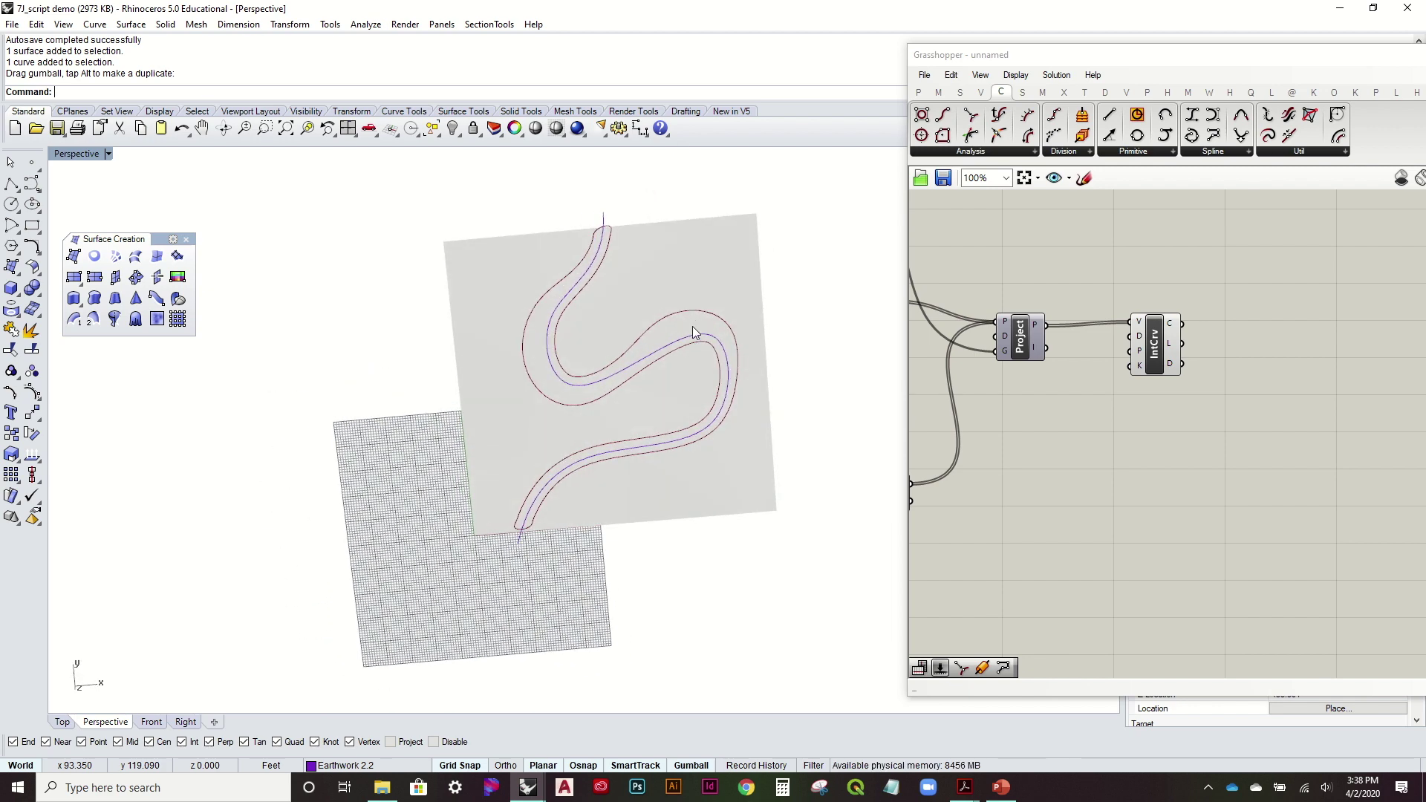
Bring the Srf surface parameter into view on the canvas and select it
right_click_drag(1259, 399, 1249, 441)
right_click_drag(778, 496, 752, 403)
right_click_drag(997, 379, 1120, 461)
left_click(960, 397)
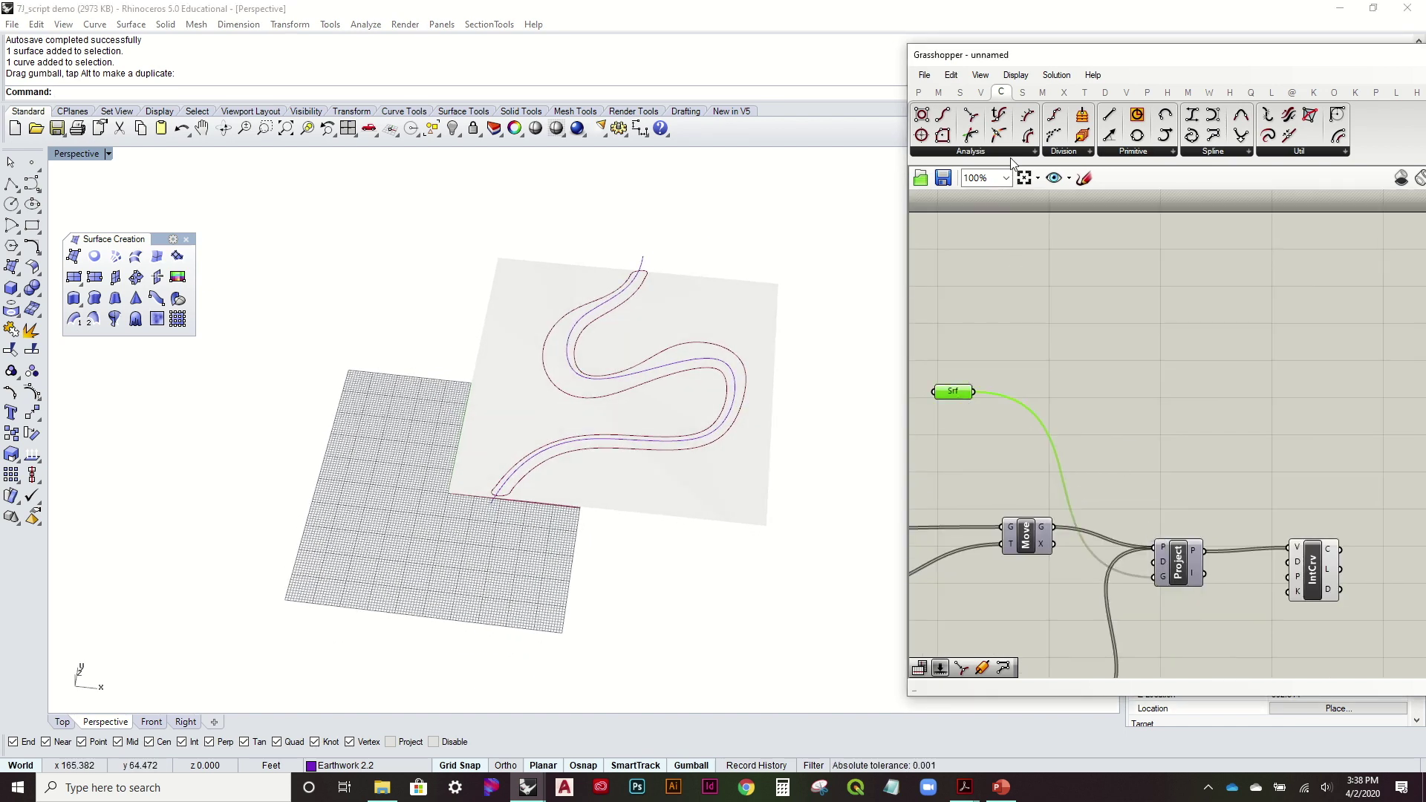
Add a Divide Surface component from the Surface tab's Util panel, fed by Srf
left_click(959, 92)
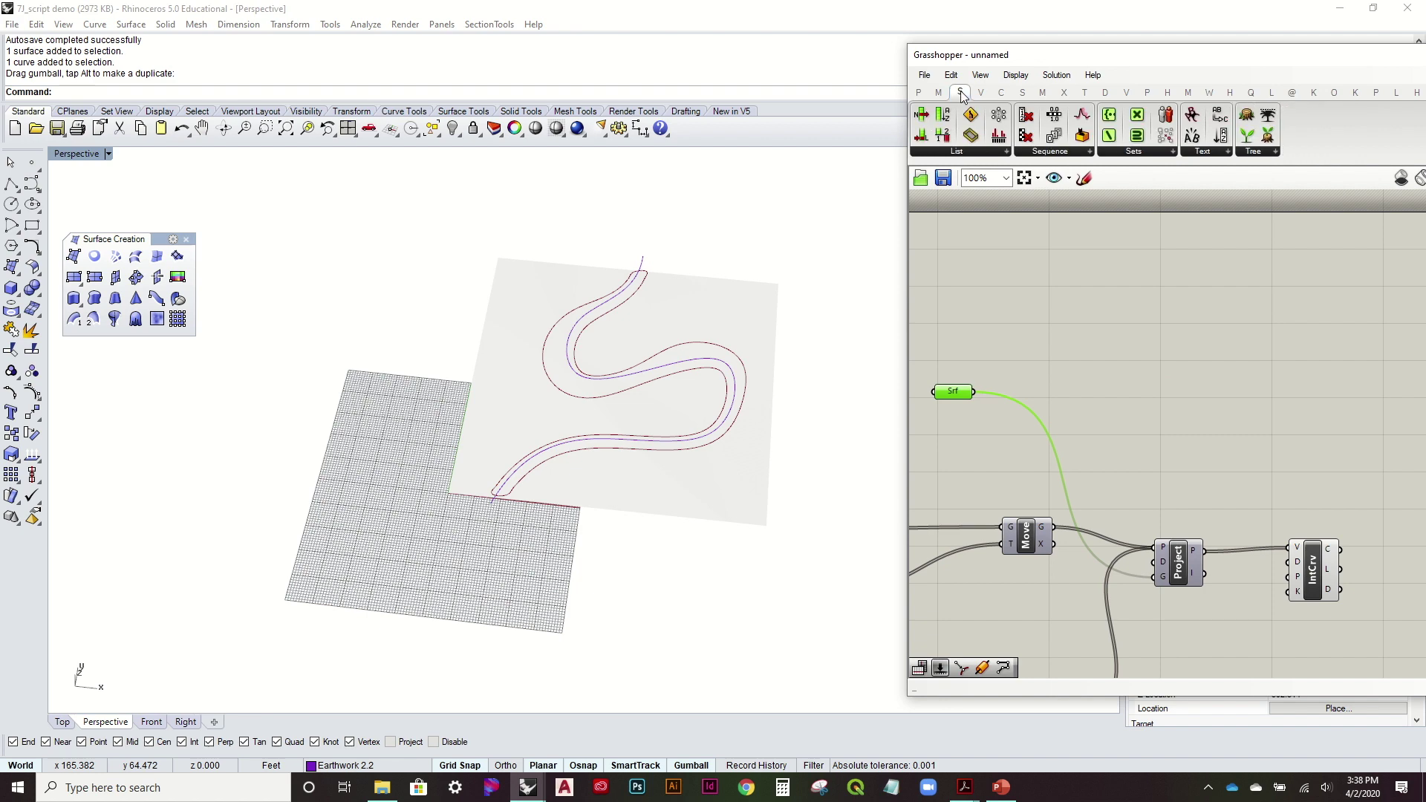
right_click_drag(661, 327, 672, 366)
left_click(1213, 420)
right_click_drag(793, 371, 790, 403)
scroll(704, 260, "up", 2)
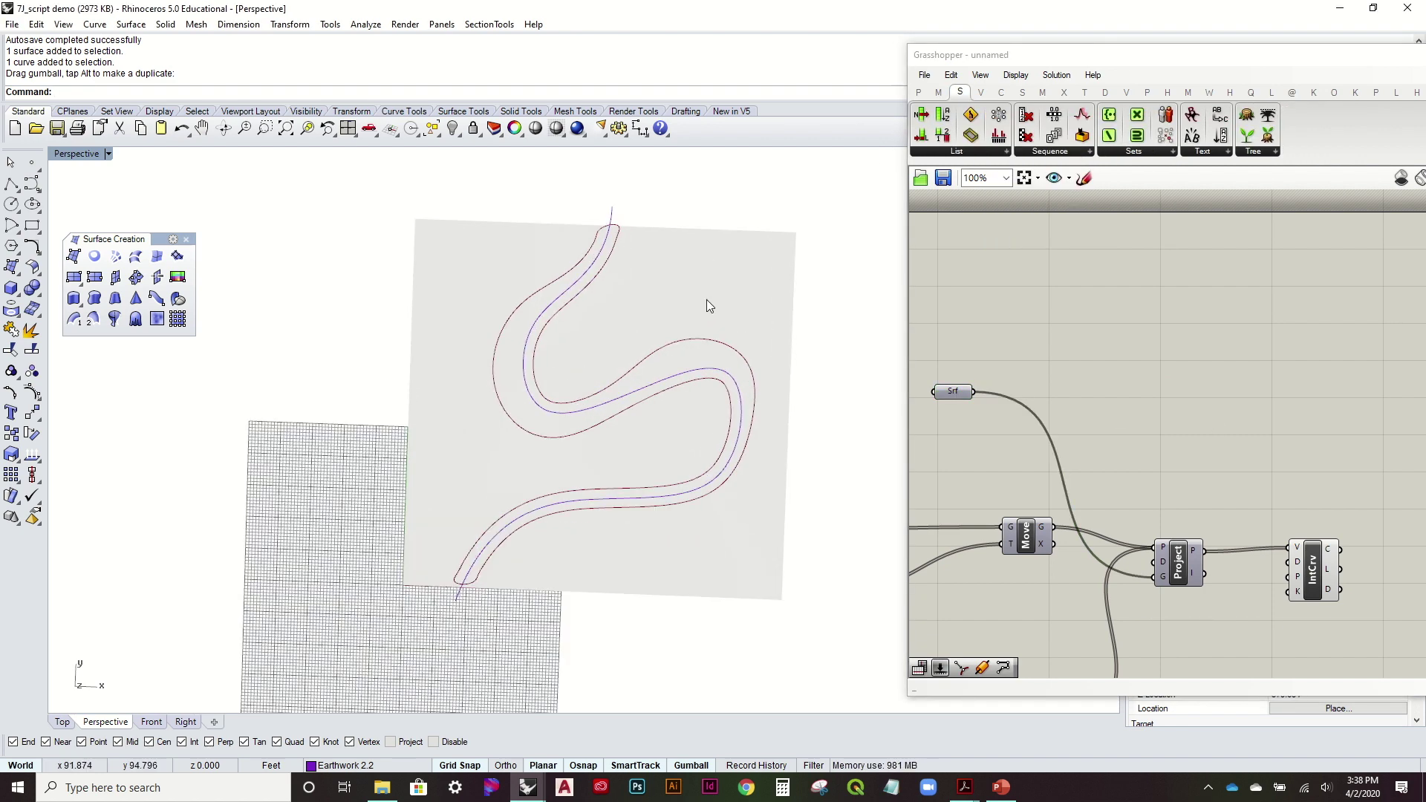
right_click_drag(813, 382, 818, 353)
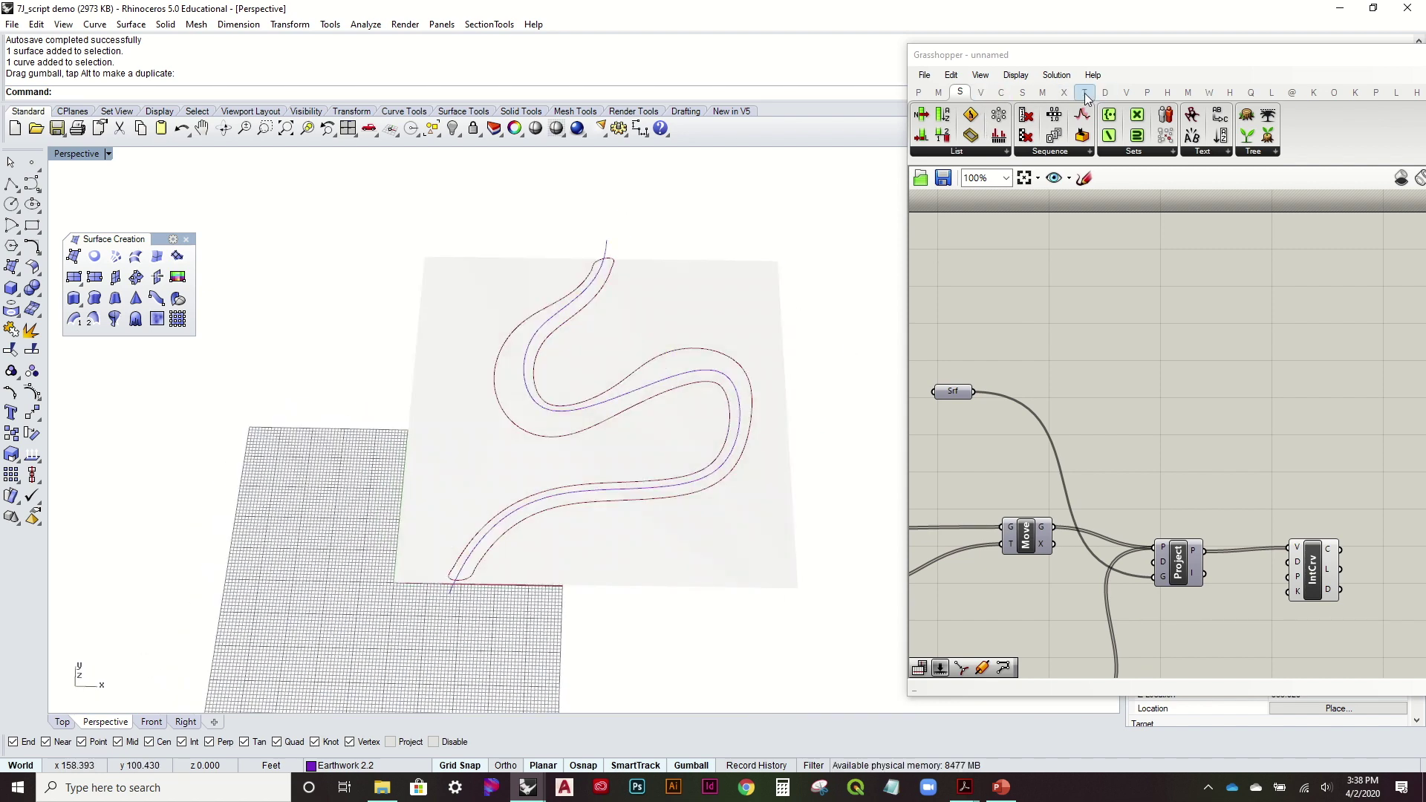
left_click(1021, 92)
left_click_drag(1200, 114, 1142, 347)
left_click_drag(973, 391, 1146, 373)
Drive both U and V division counts from a number slider set to 50
double_click(1010, 448)
type("50")
key("Return")
scroll(1097, 421, "up", 2)
left_click_drag(1057, 464, 1135, 346)
left_click_drag(1072, 464, 1136, 369)
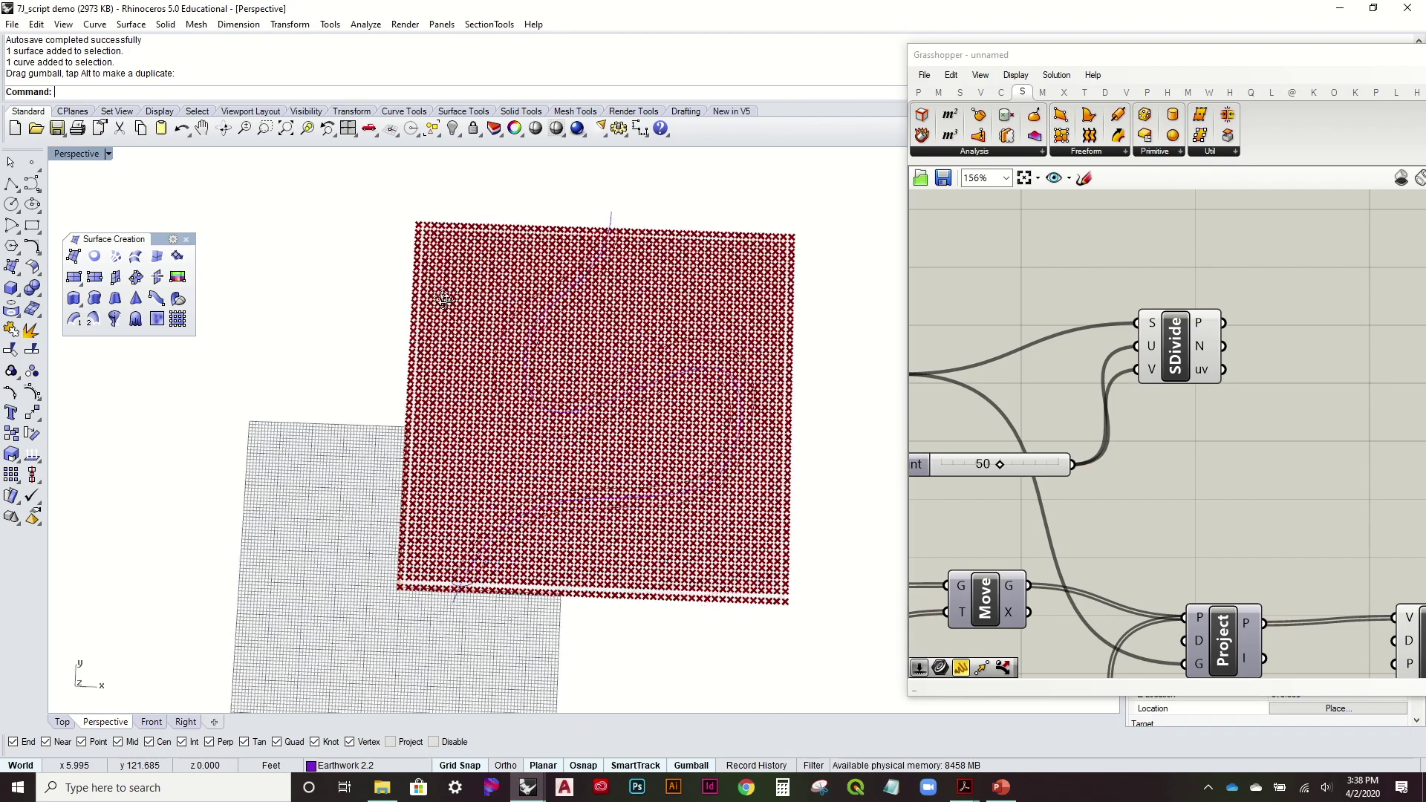
Rearrange the SDivide component and V Count slider, orbiting over the 50×50 point grid
scroll(544, 368, "up", 7)
scroll(544, 371, "down", 5)
right_click_drag(542, 427, 568, 468)
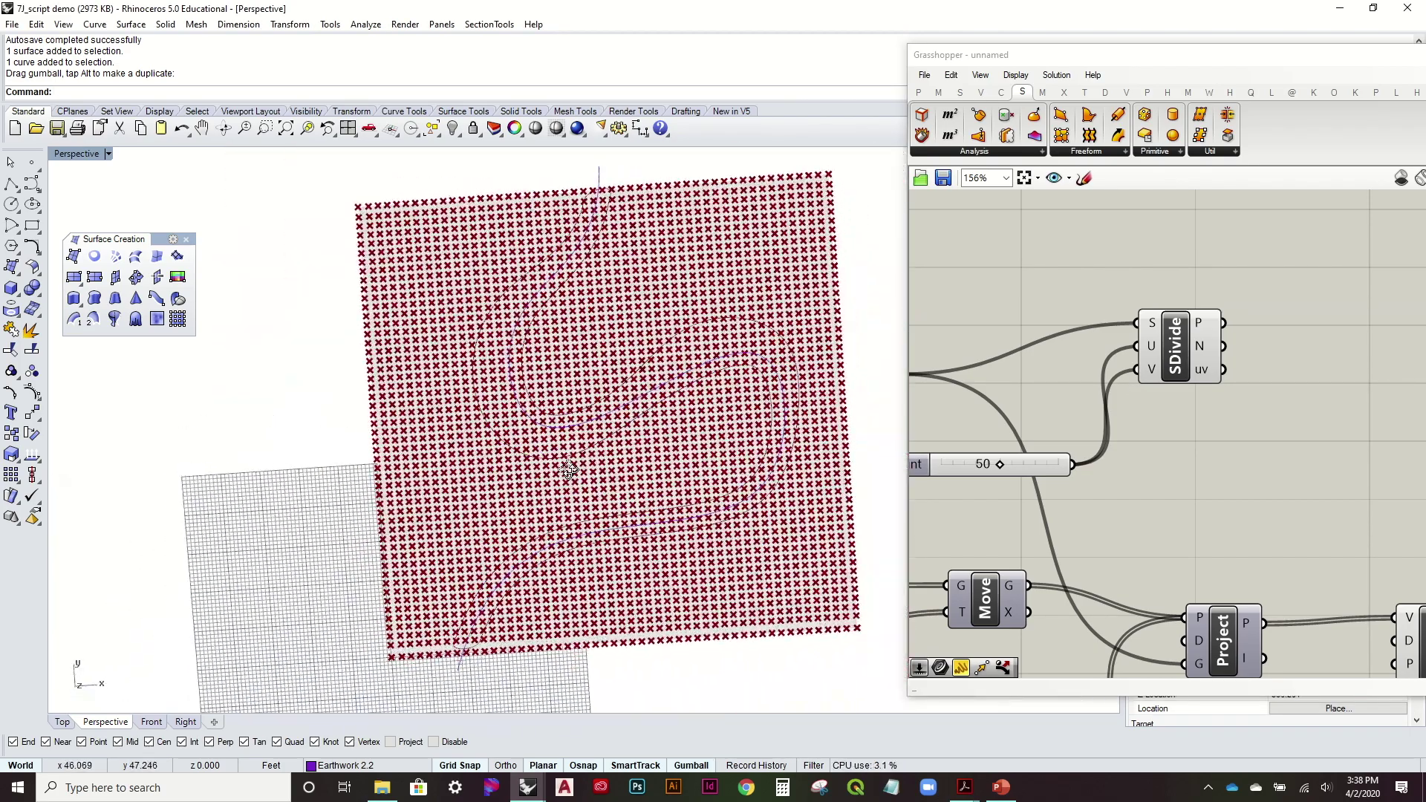
left_click_drag(1188, 342, 1282, 369)
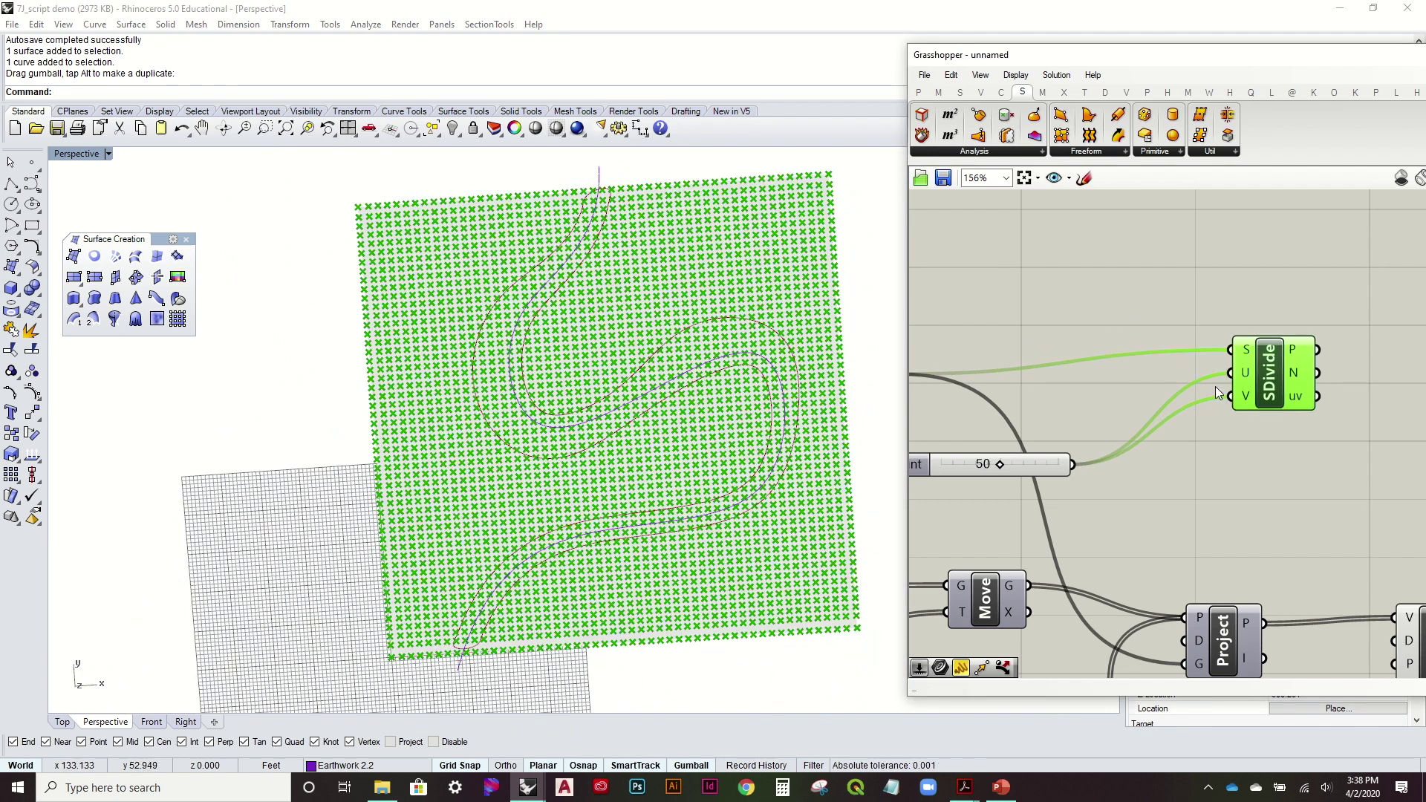
left_click_drag(1034, 464, 1096, 438)
scroll(476, 280, "down", 3)
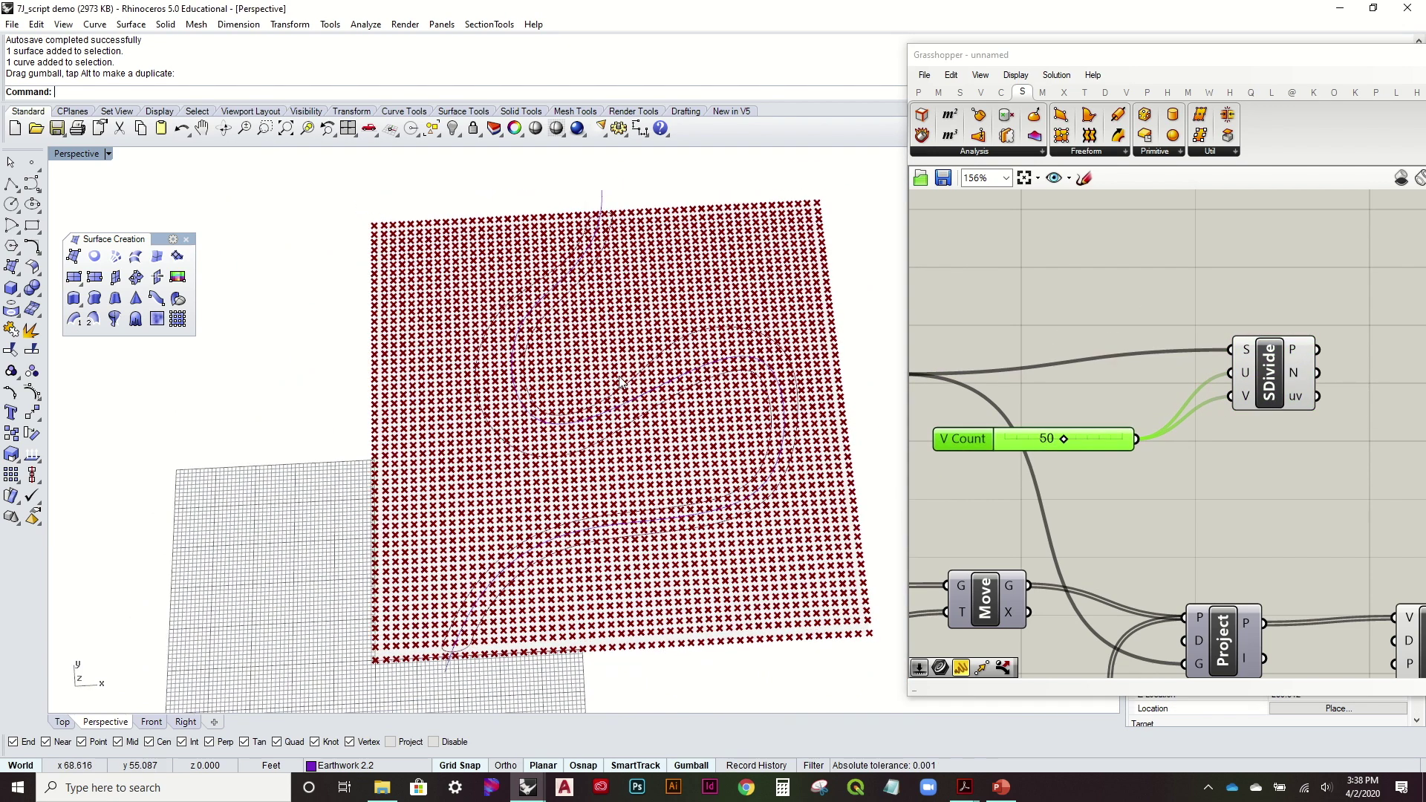
right_click_drag(658, 451, 655, 473)
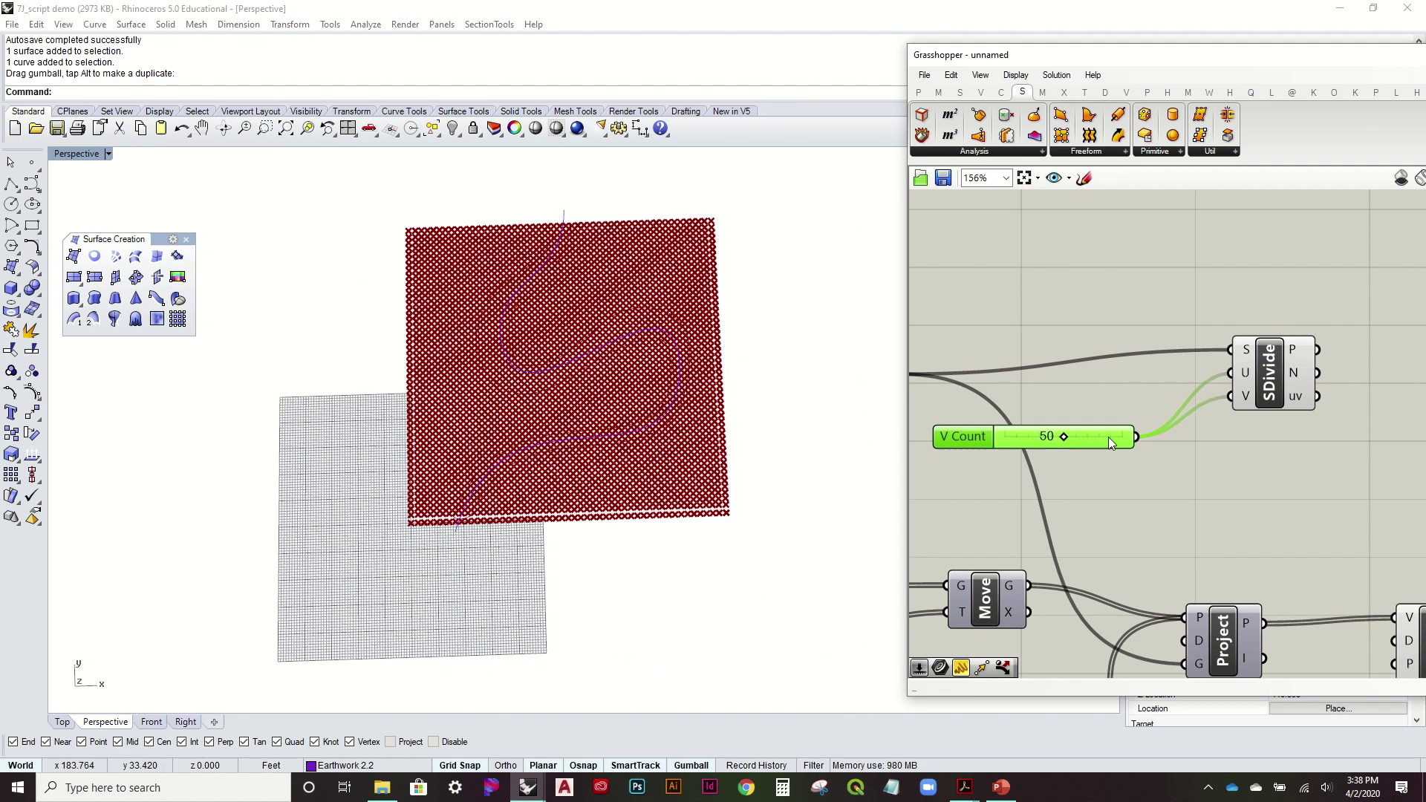
left_click_drag(1106, 446, 1129, 403)
scroll(659, 260, "up", 5)
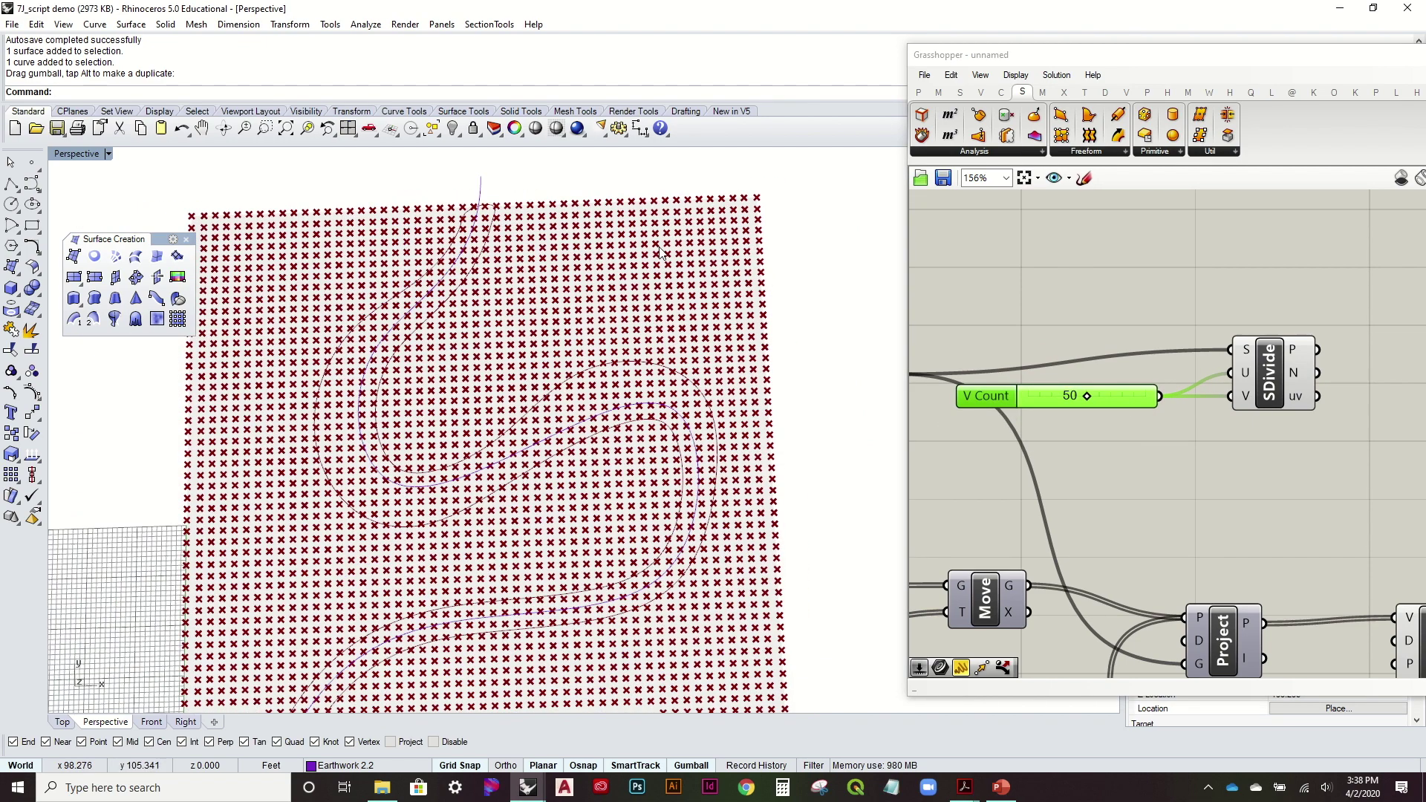
right_click_drag(653, 282, 651, 294)
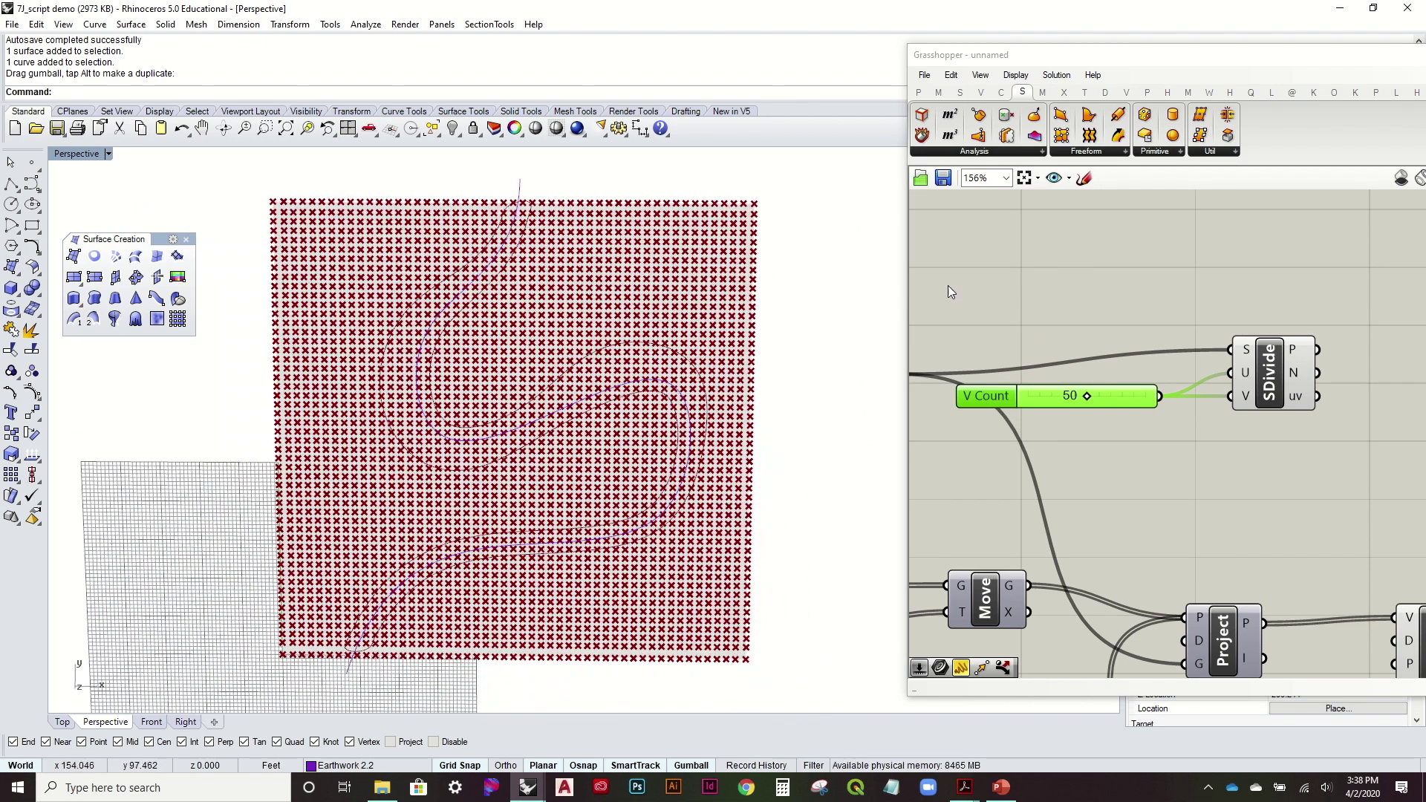
Turn off SDivide's preview to hide the division points
right_click(1285, 386)
left_click(1294, 421)
right_click_drag(1285, 476, 969, 460)
scroll(1027, 442, "down", 1)
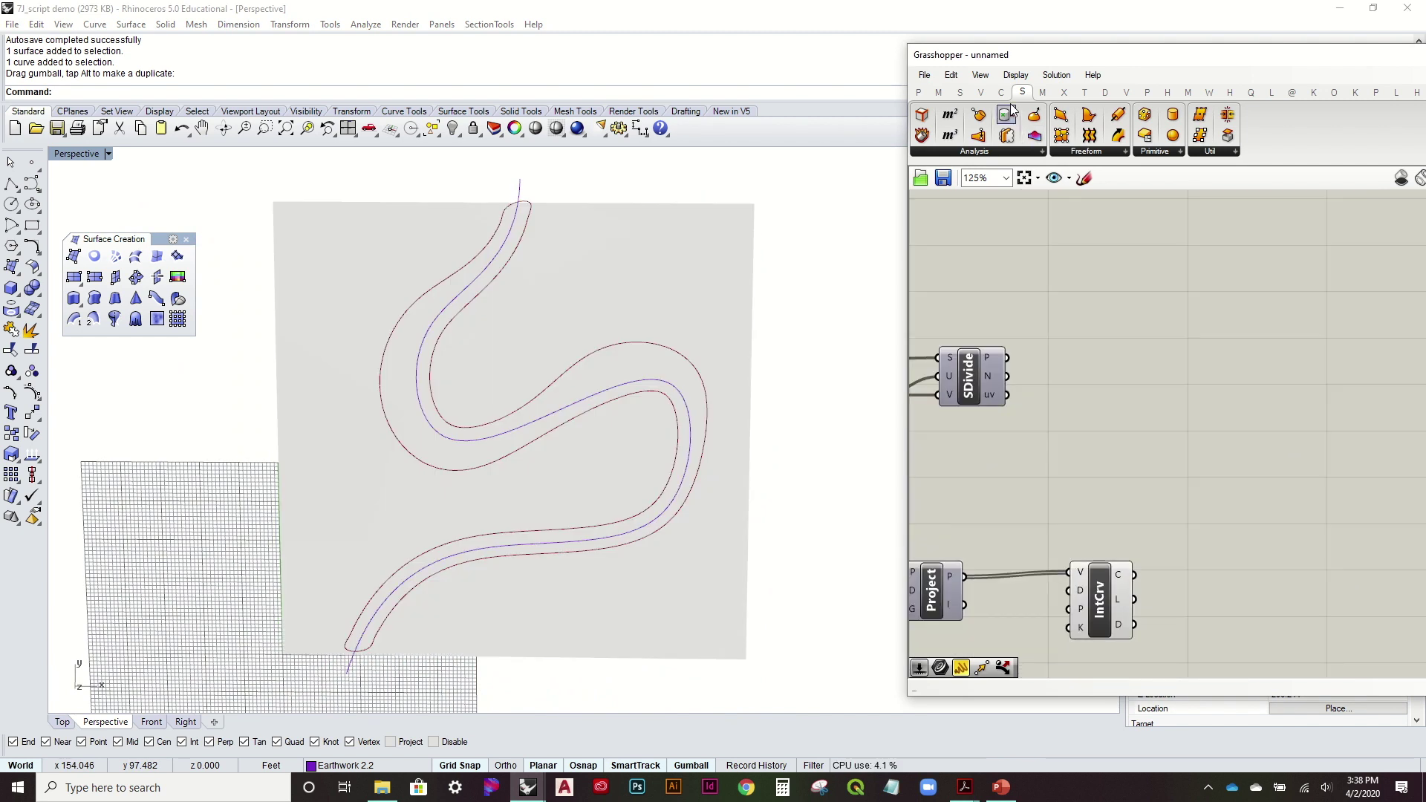
Add a Point In Curve component from Curve > Analysis, fed by SDivide's points
right_click_drag(759, 402, 717, 383)
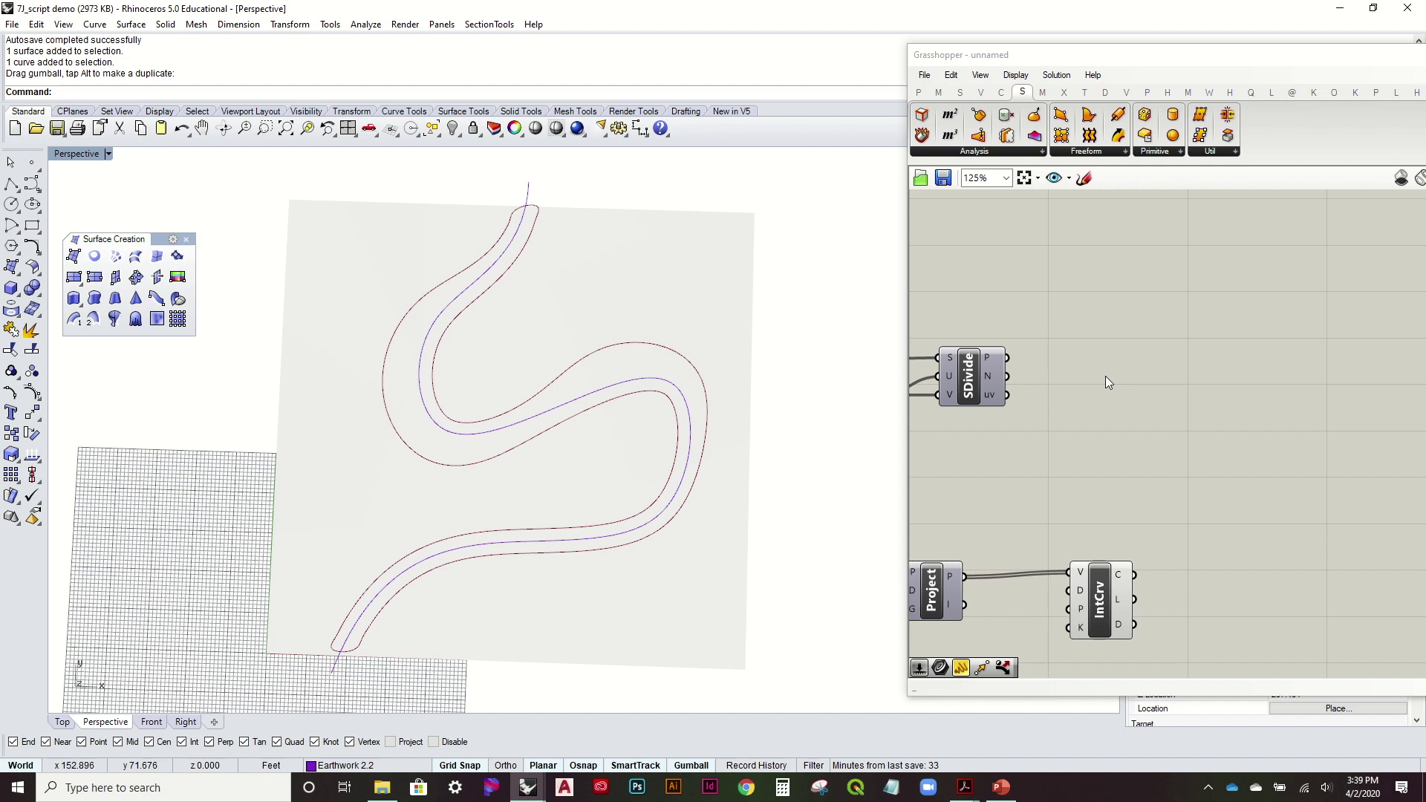
left_click_drag(1102, 582, 1083, 578)
left_click(1073, 446)
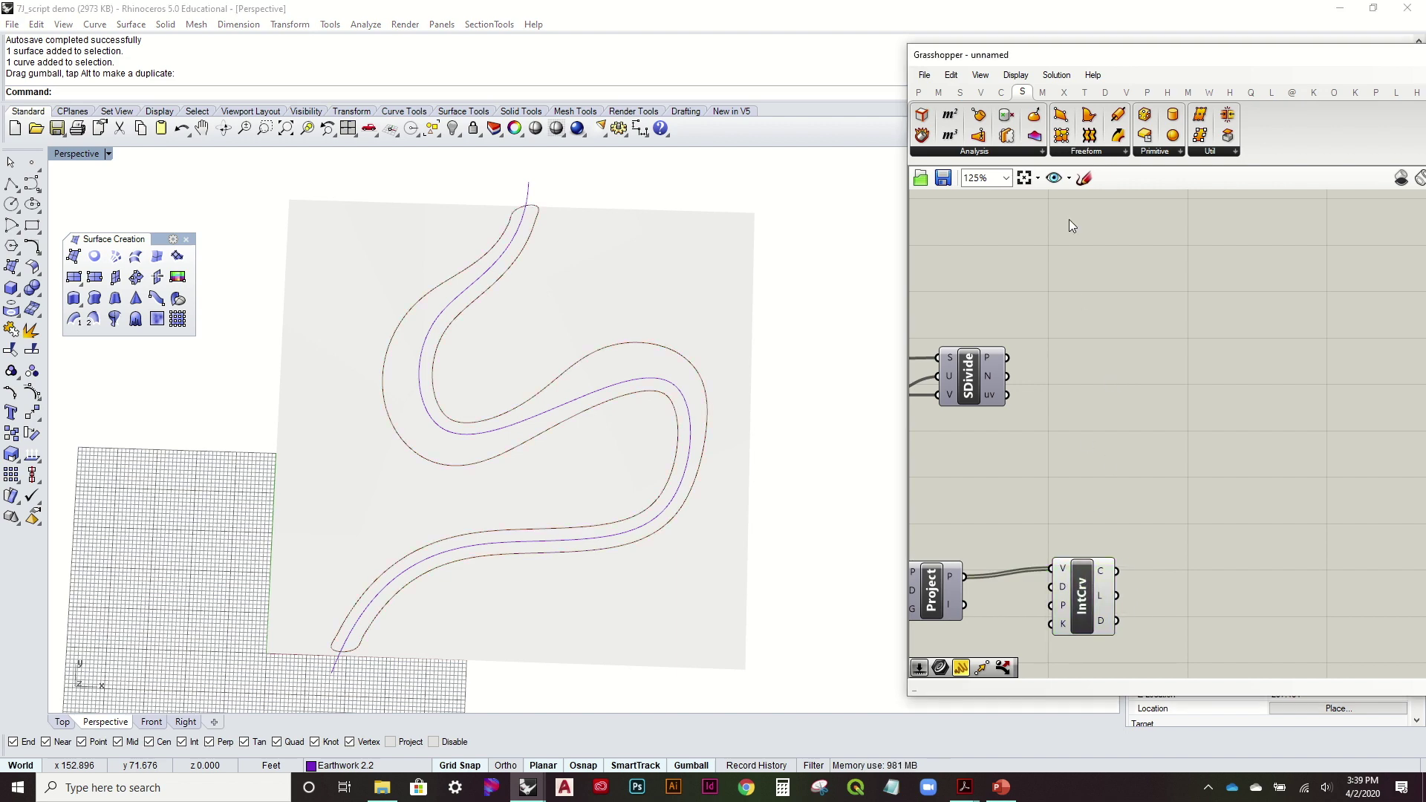
left_click(1001, 92)
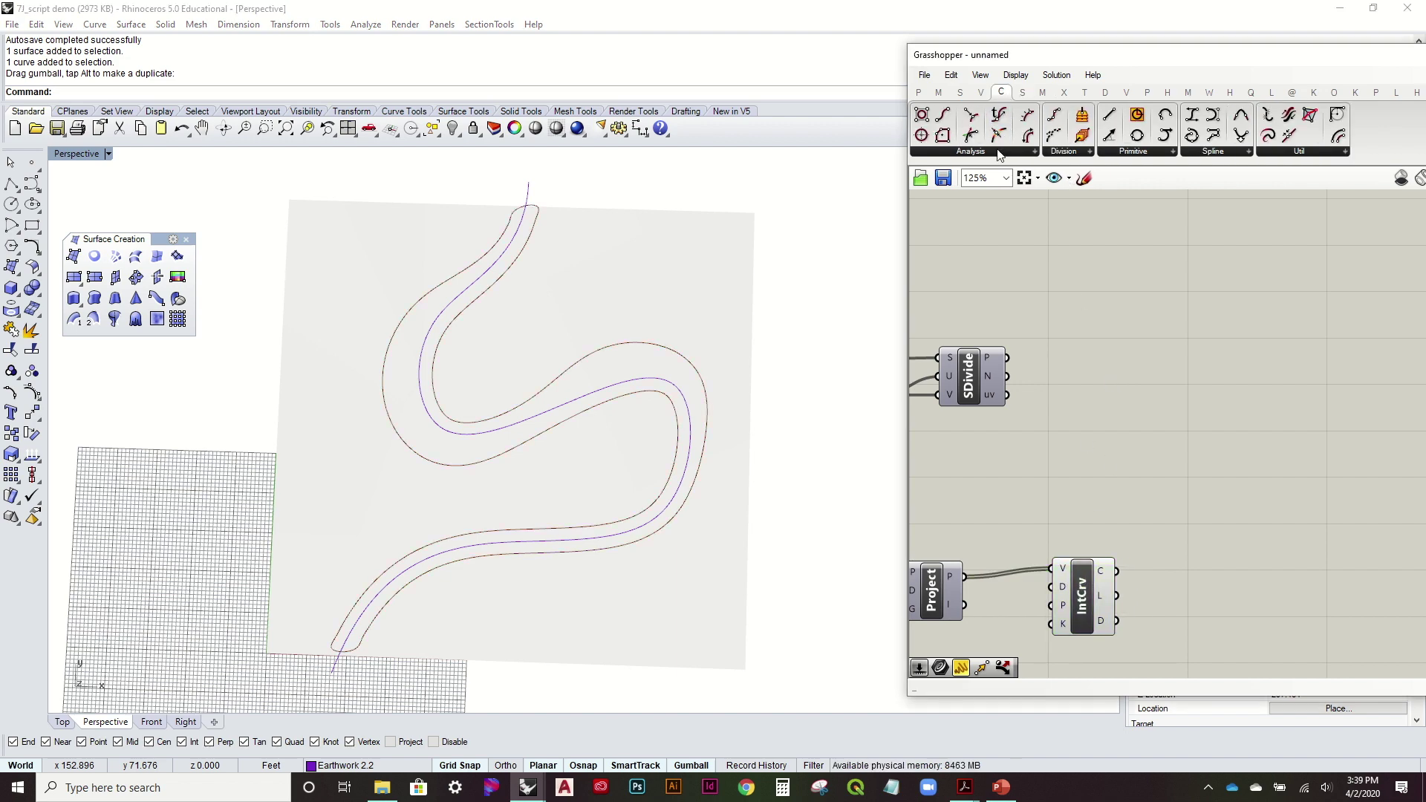
left_click(998, 152)
left_click_drag(1008, 502, 1162, 465)
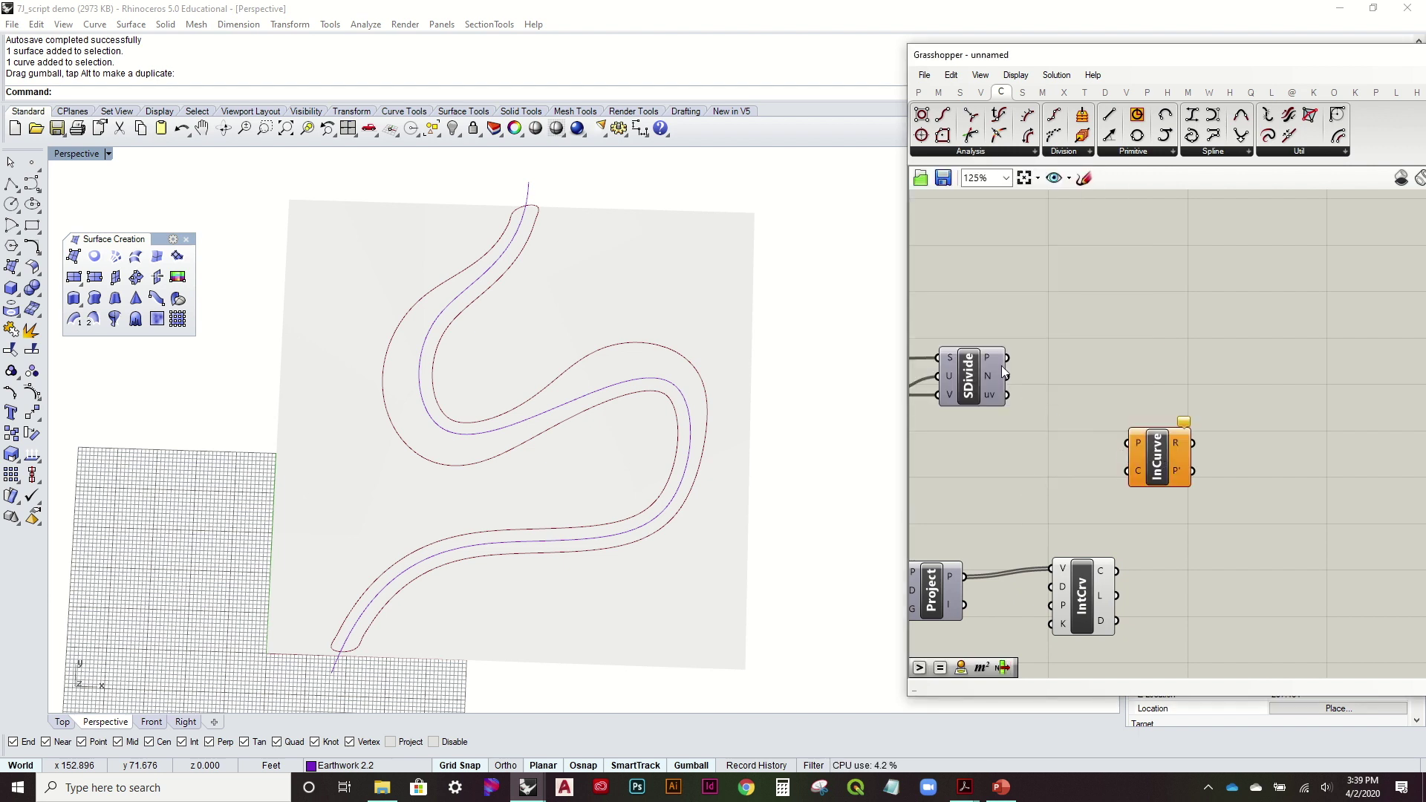
left_click_drag(1068, 394, 1129, 444)
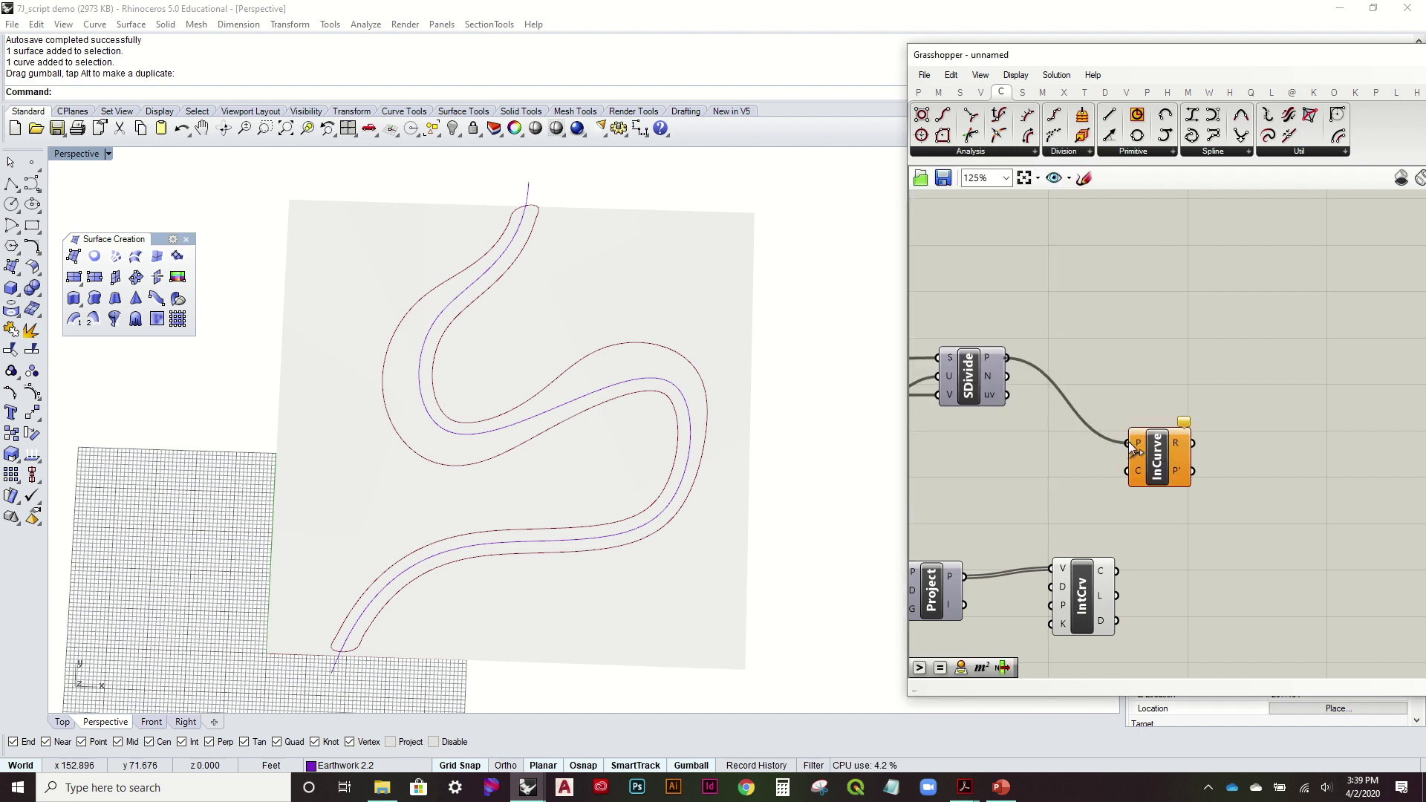
Flatten SDivide's P output and use the IntCrv curve as the C boundary
right_click(988, 361)
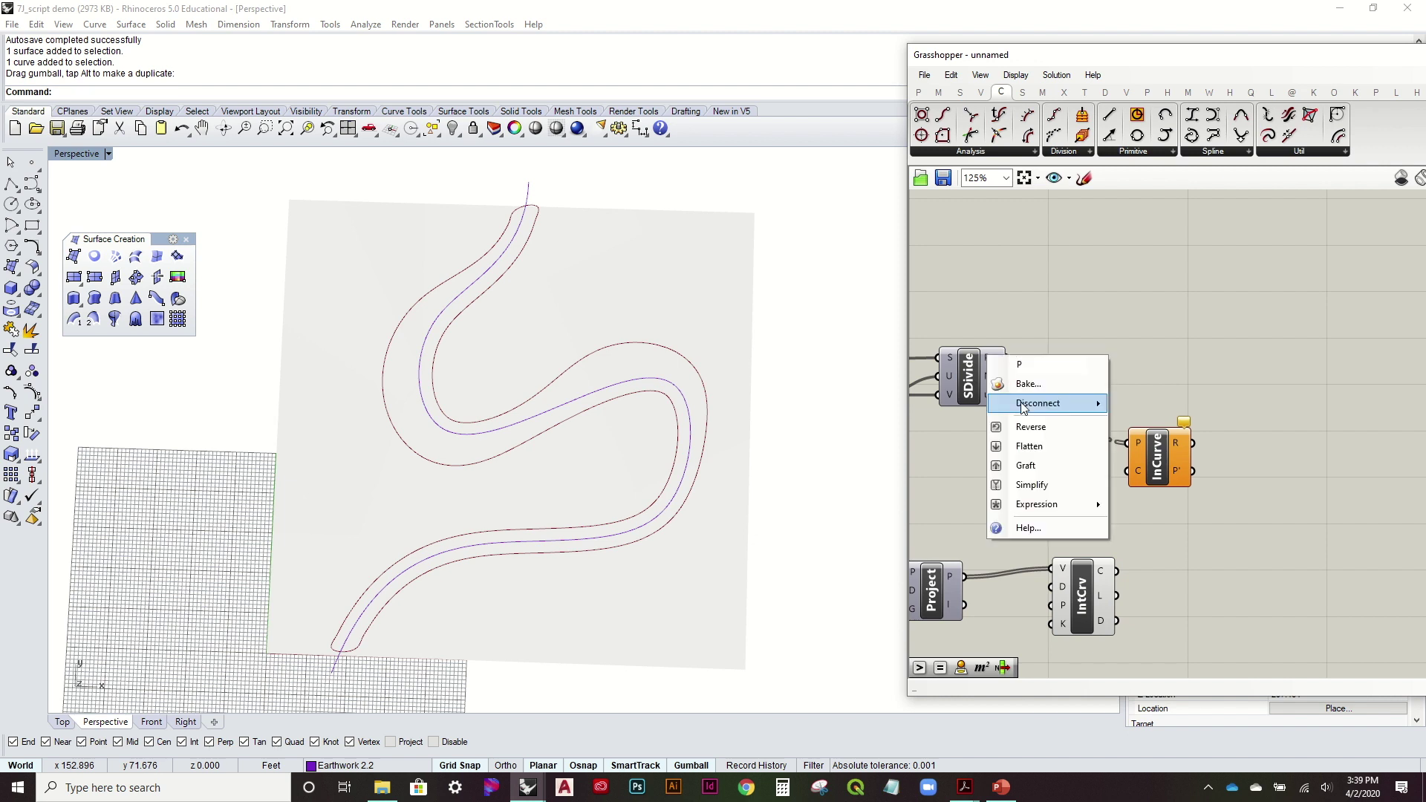
left_click(1033, 446)
right_click_drag(1120, 549, 1119, 457)
left_click_drag(1156, 392, 1262, 378)
left_click(1171, 446)
left_click_drag(1116, 479, 1234, 366)
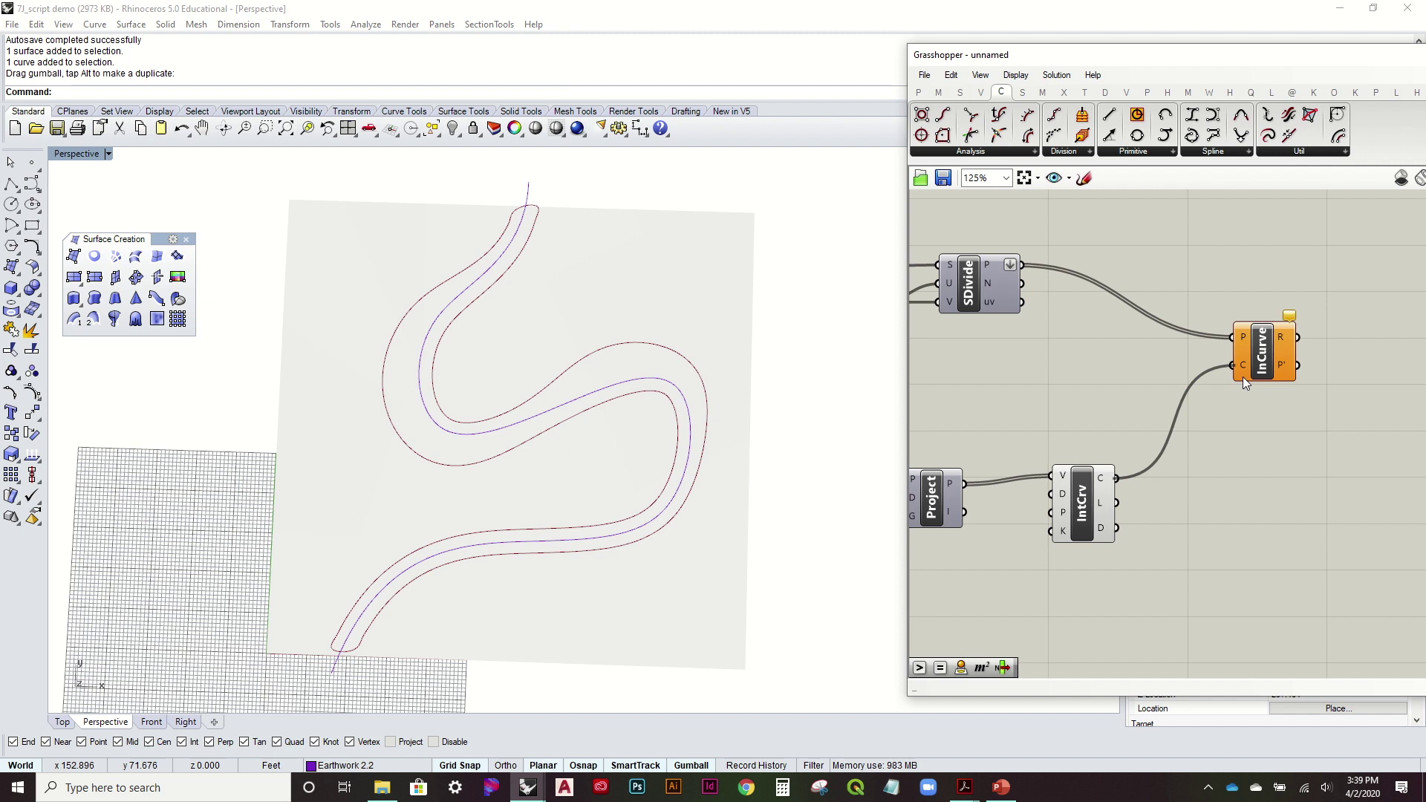
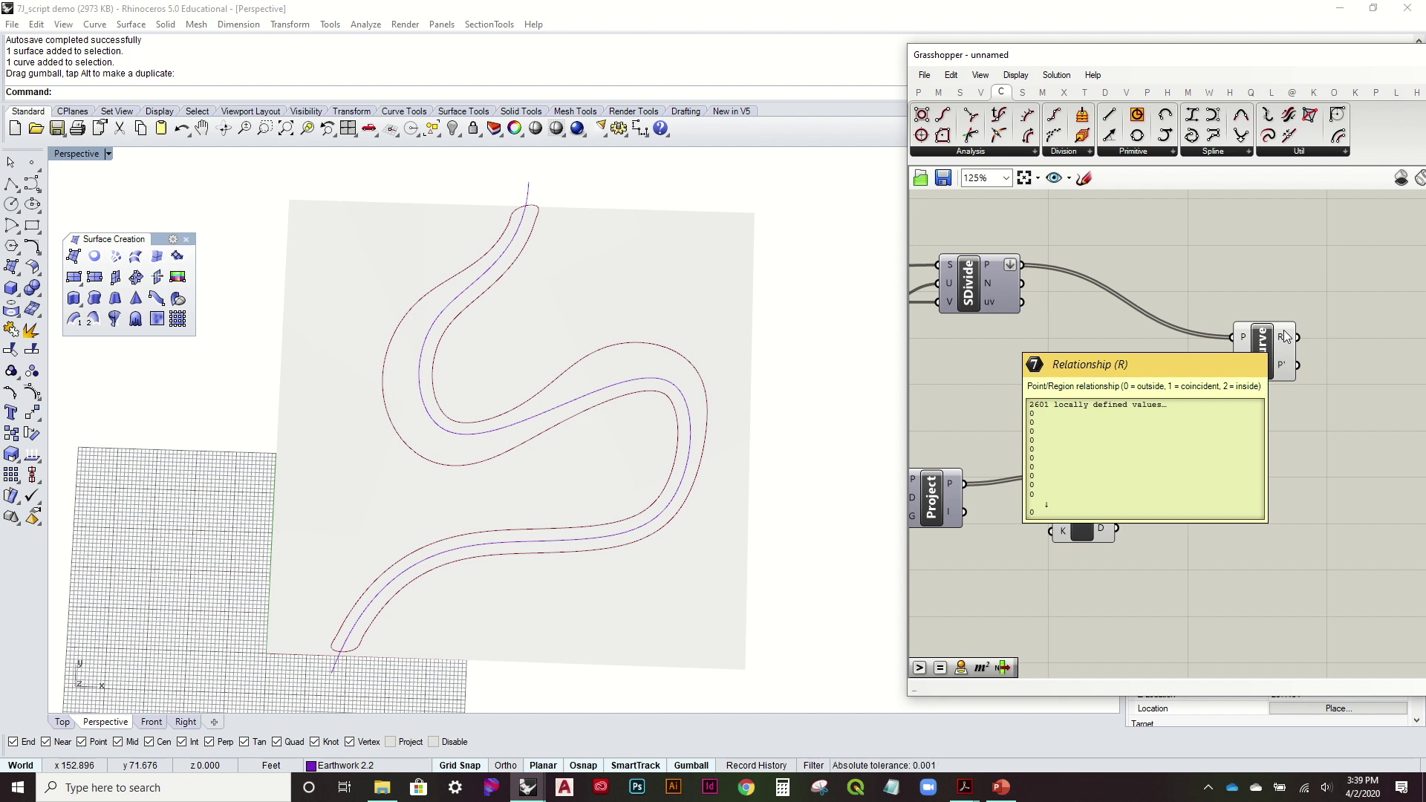
Pan over to the InCurve point-in-curve component and select it, with the Maths components showing
right_click_drag(1283, 330, 1223, 342)
right_click_drag(1180, 395, 1046, 368)
left_click(995, 364)
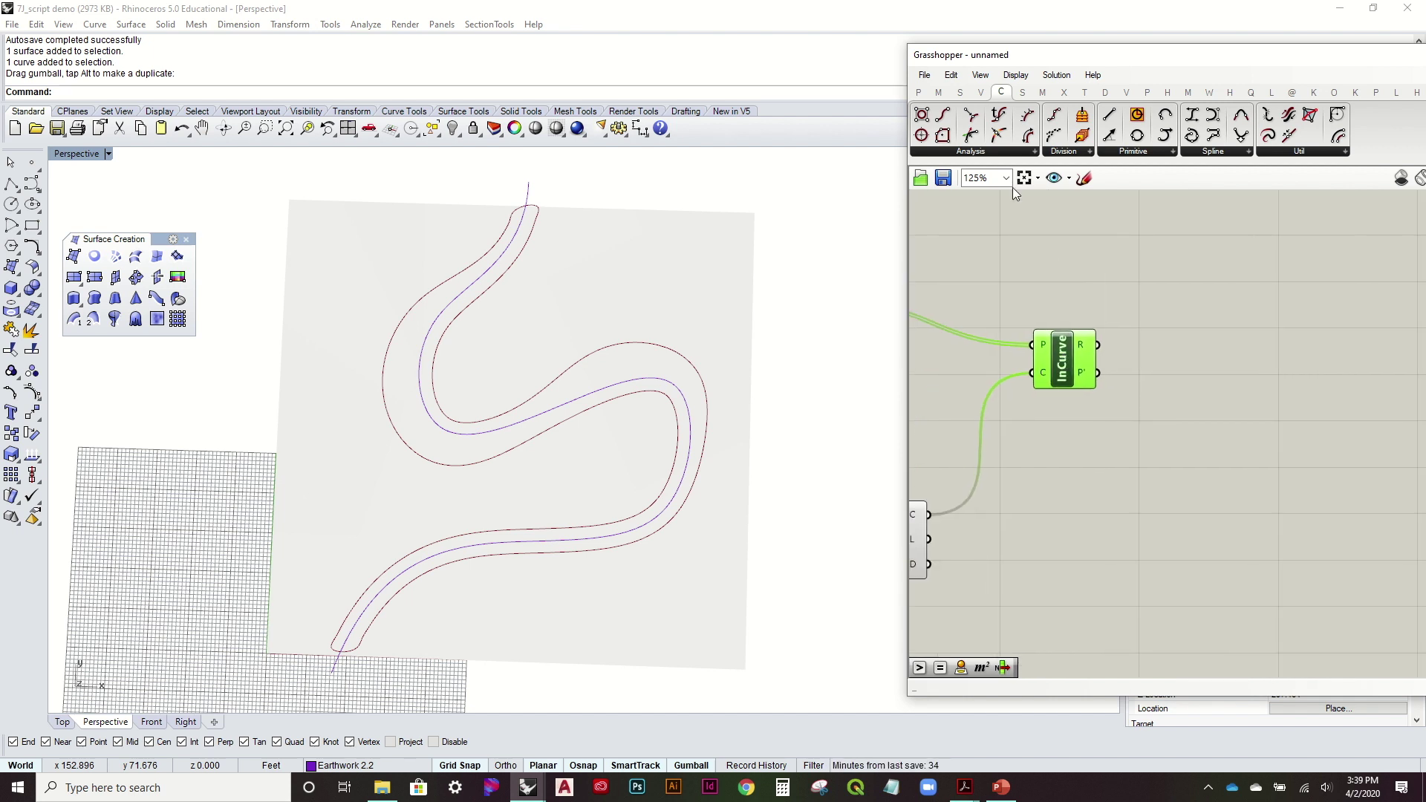
left_click(938, 92)
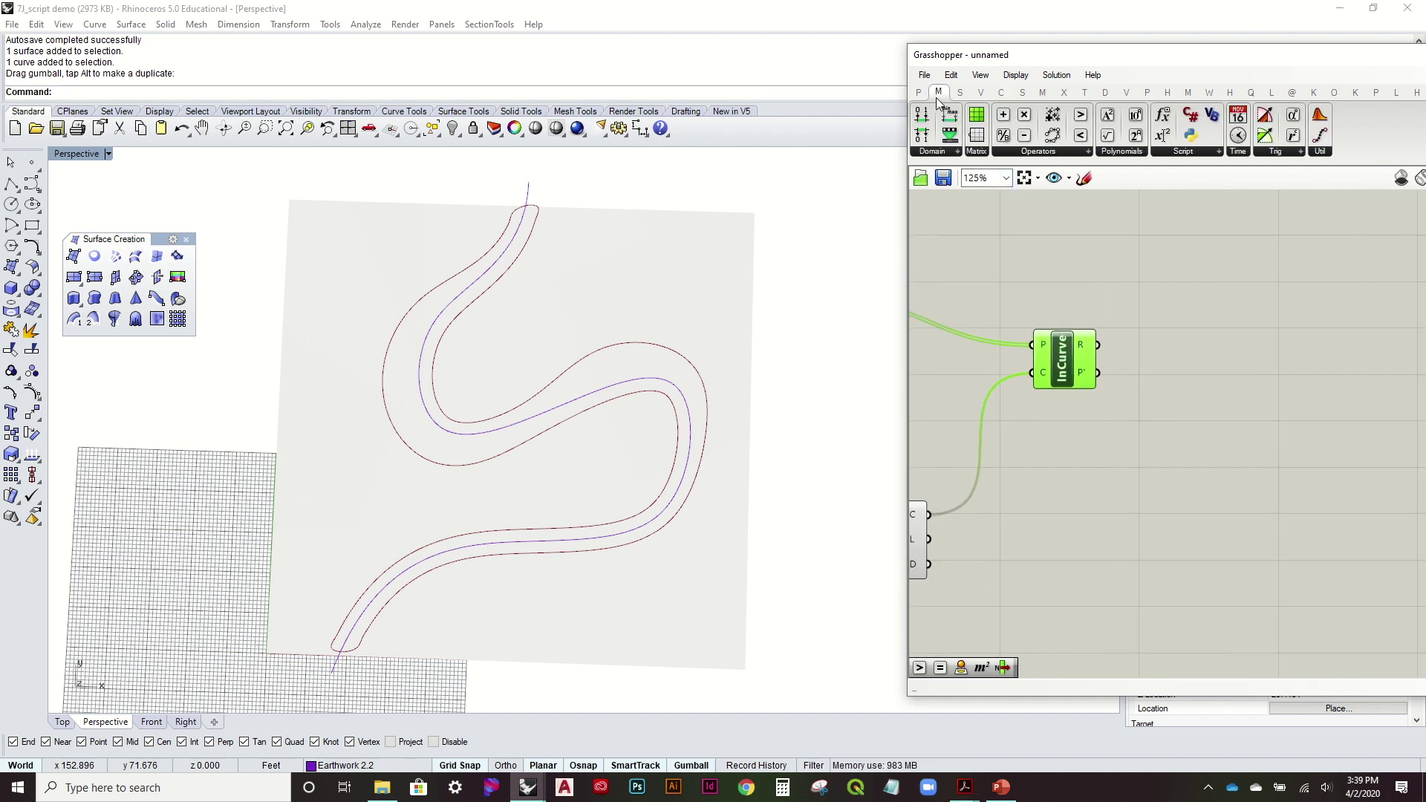
Place an Equals component from Maths > Operators just right of InCurve
left_click(1044, 153)
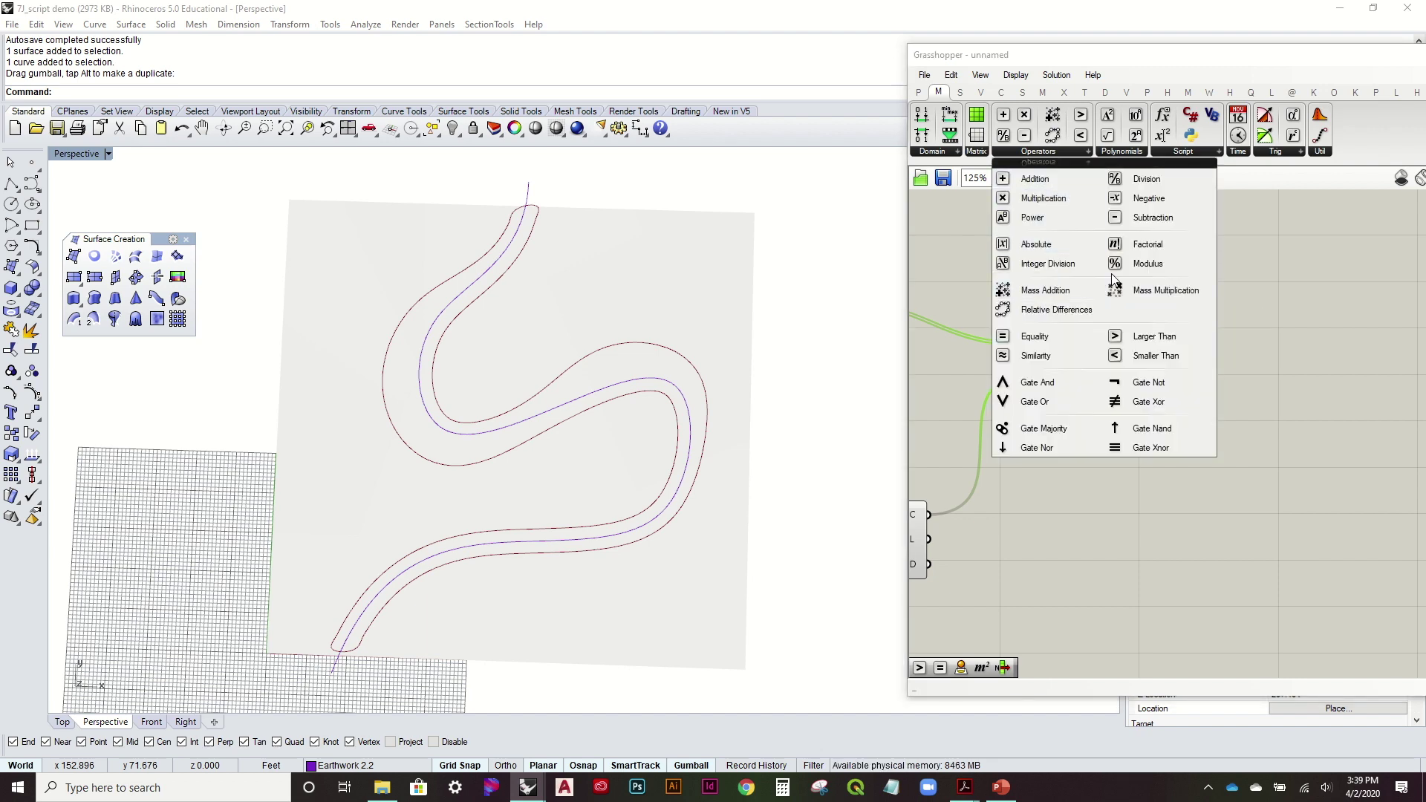
left_click(1069, 352)
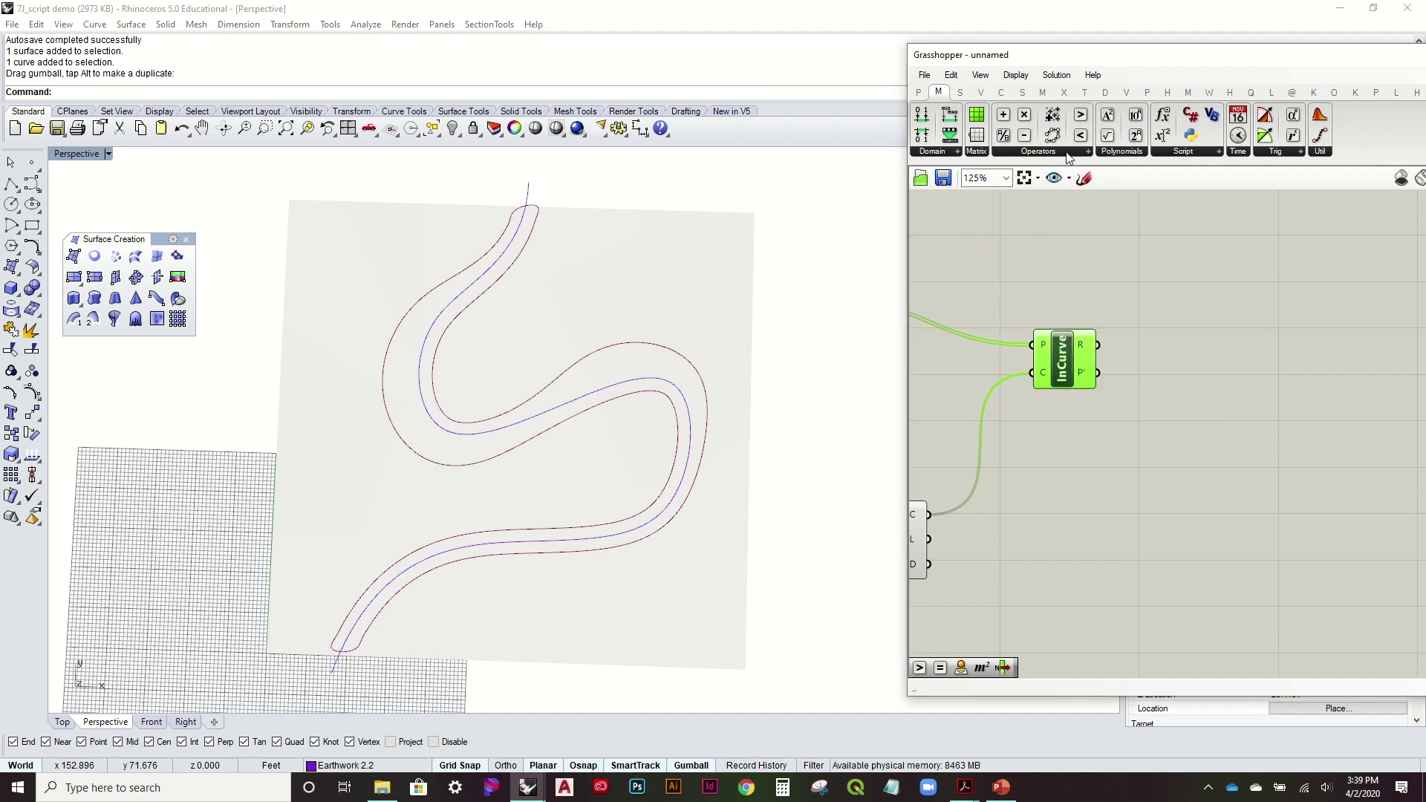
left_click(1069, 153)
left_click(1058, 327)
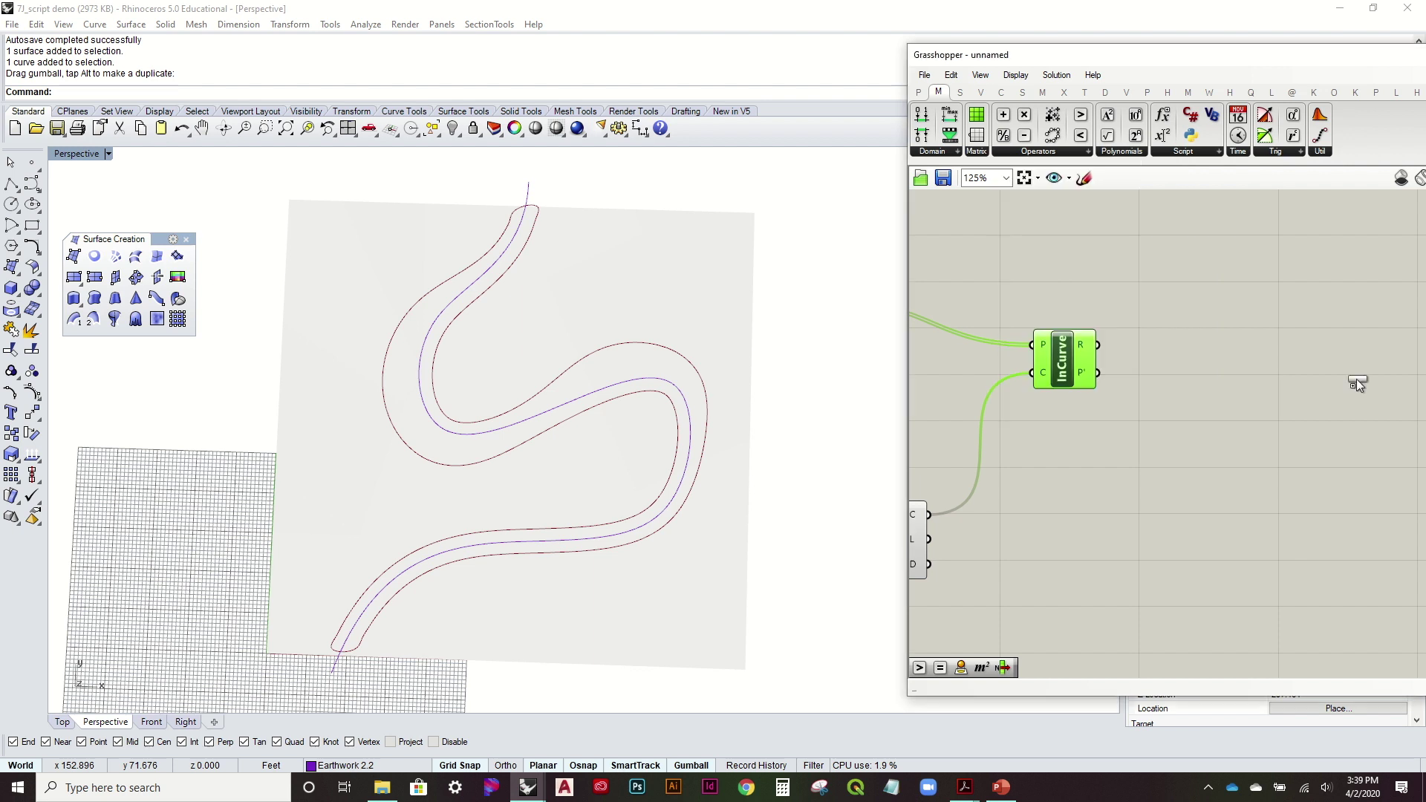
left_click(1133, 347)
left_click_drag(1130, 349, 1174, 350)
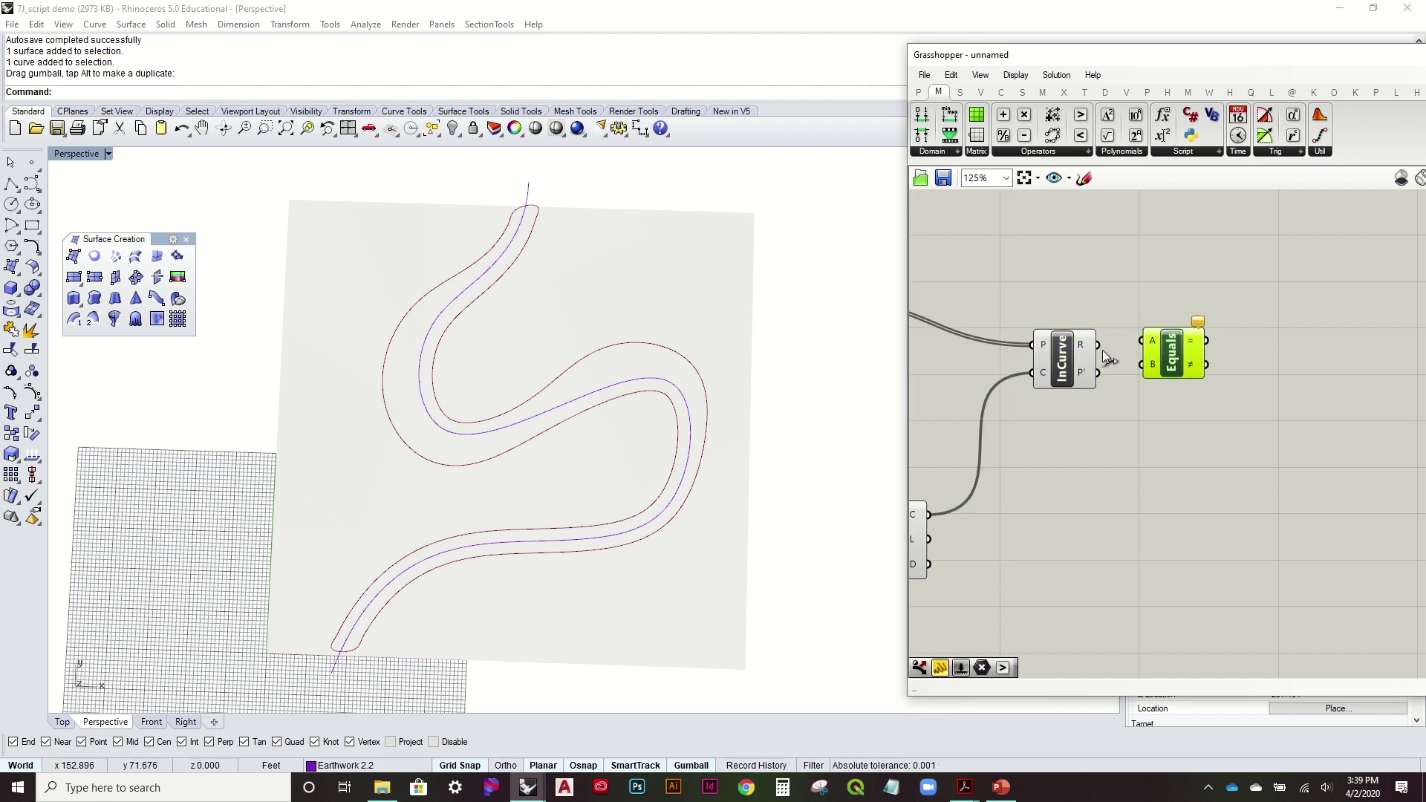
Create a small panel holding 0 as Equals' comparison value
double_click(1116, 429)
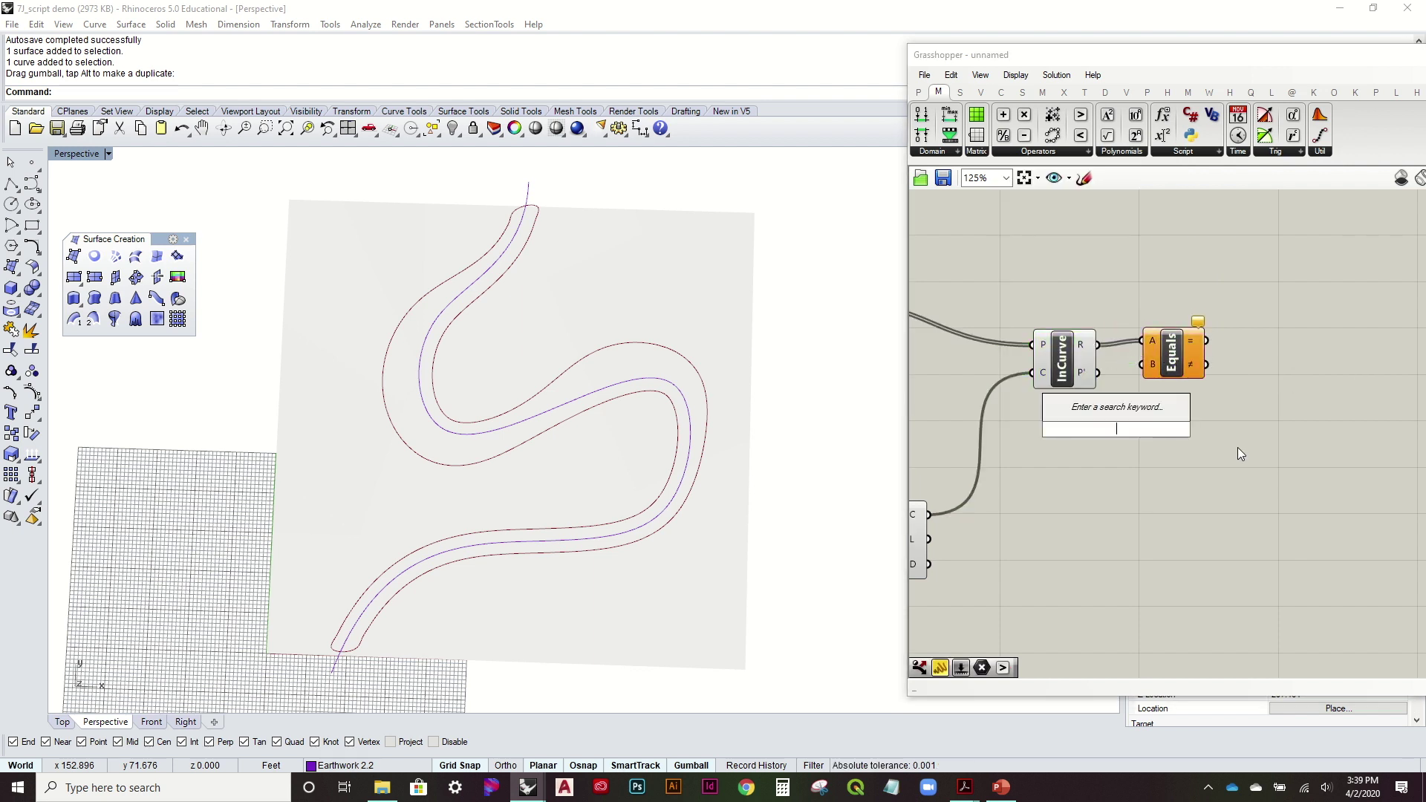
type("0")
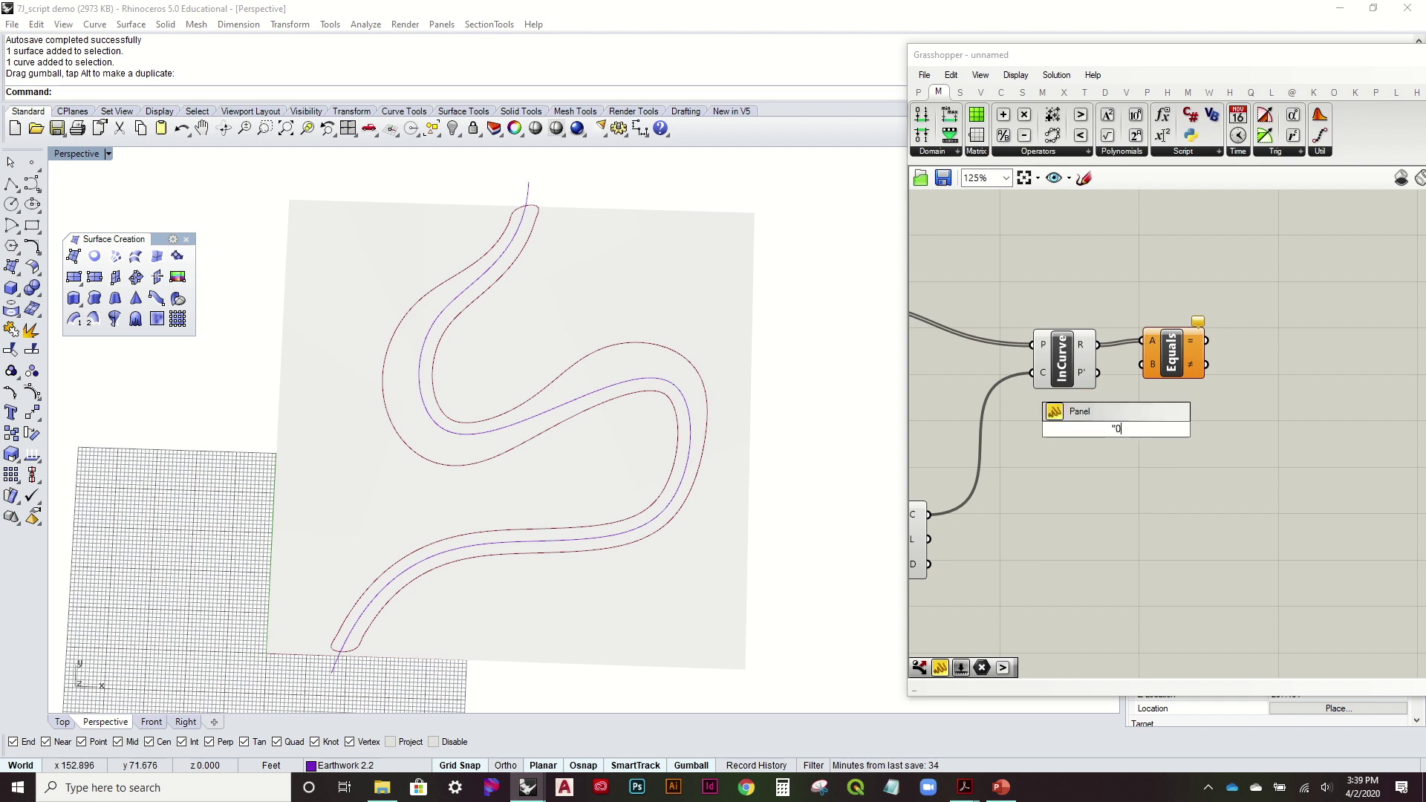
key("Return")
scroll(1195, 441, "up", 3)
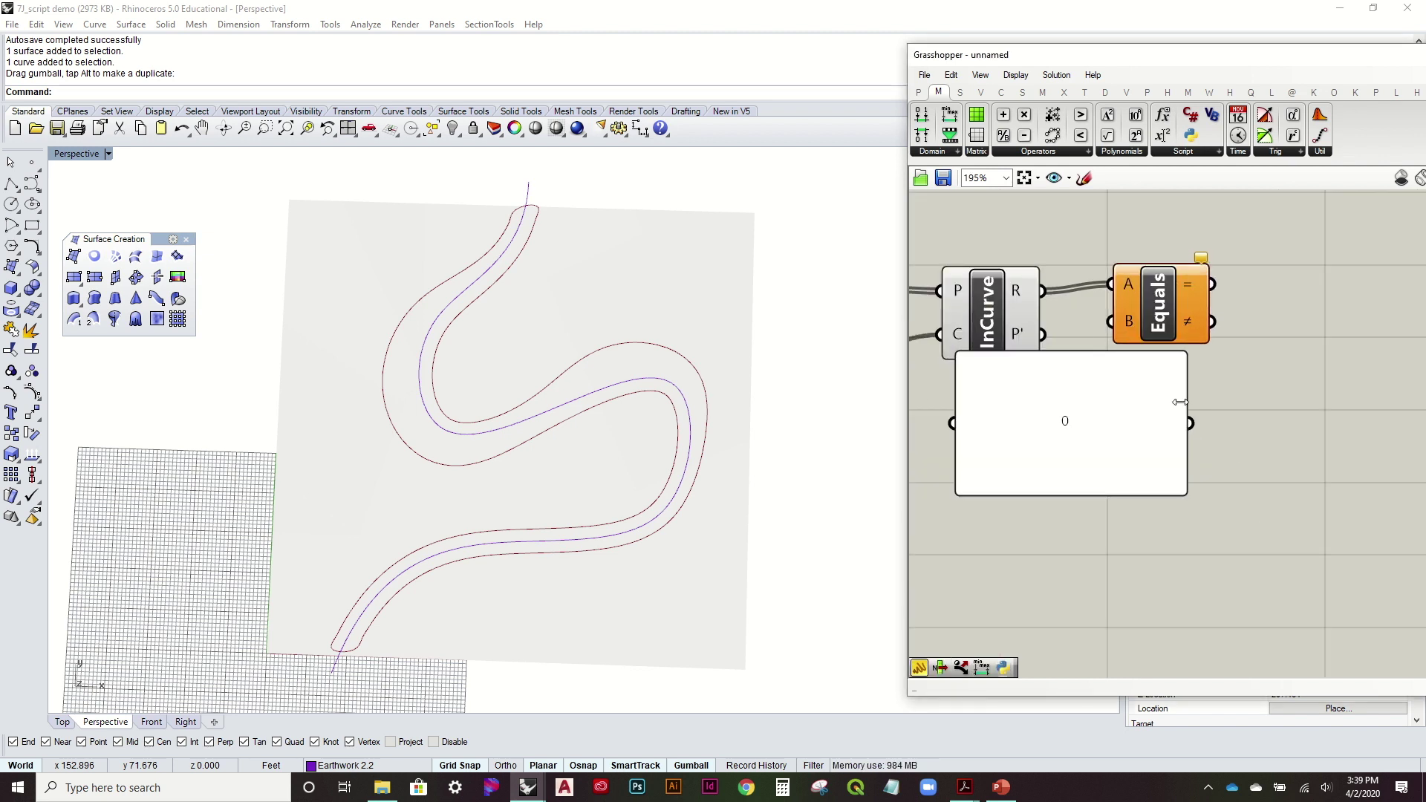
left_click_drag(1180, 367, 1155, 310)
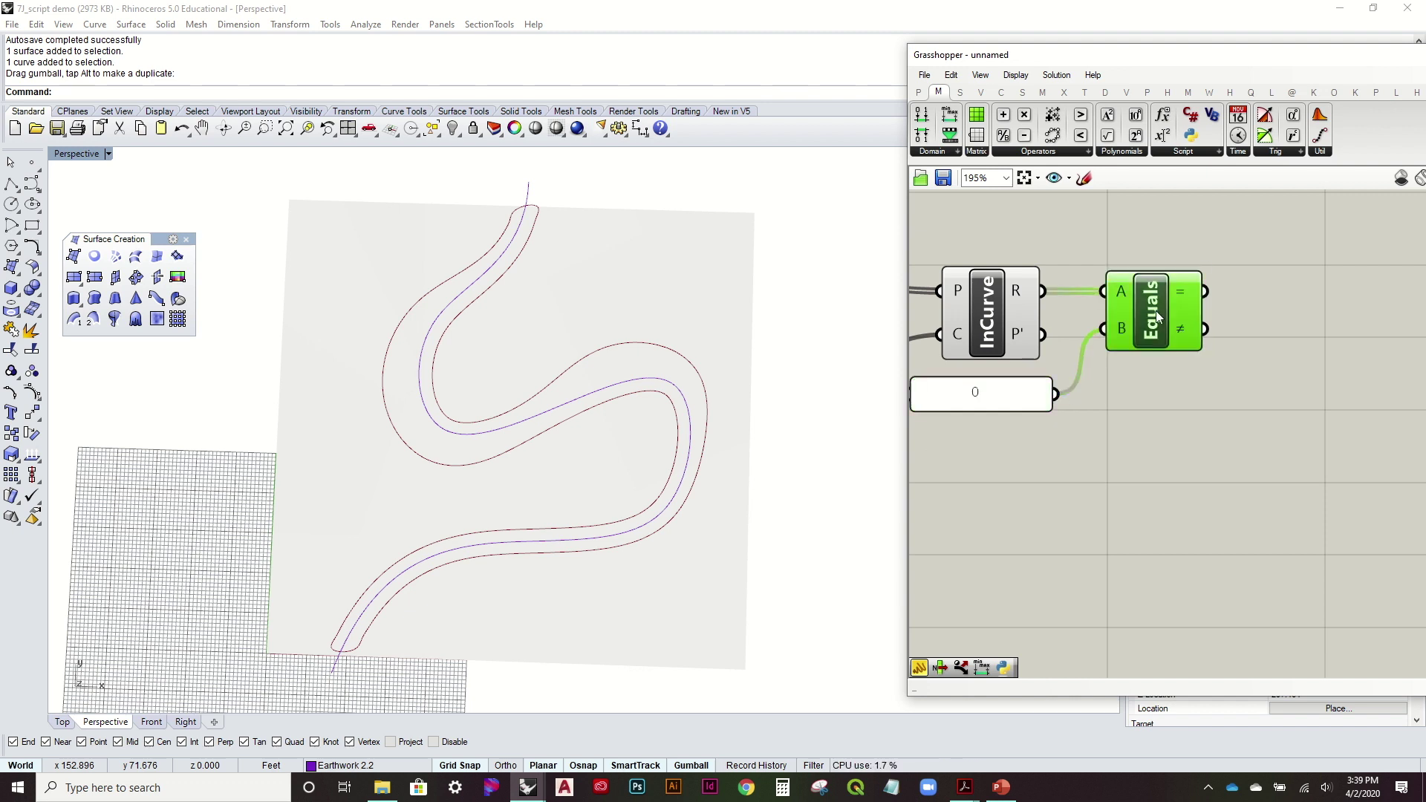
scroll(1179, 290, "down", 3)
right_click_drag(1179, 290, 1242, 429)
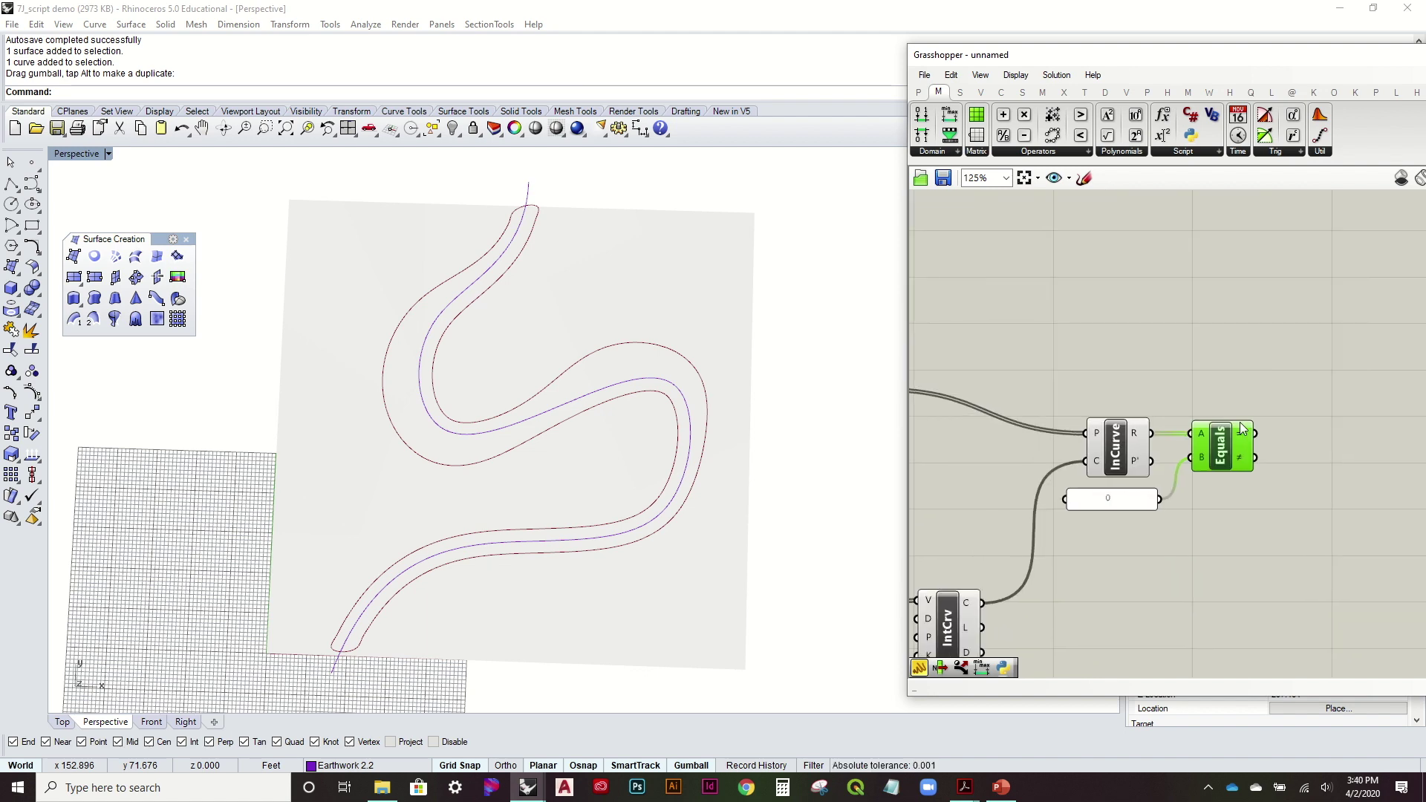
left_click(960, 92)
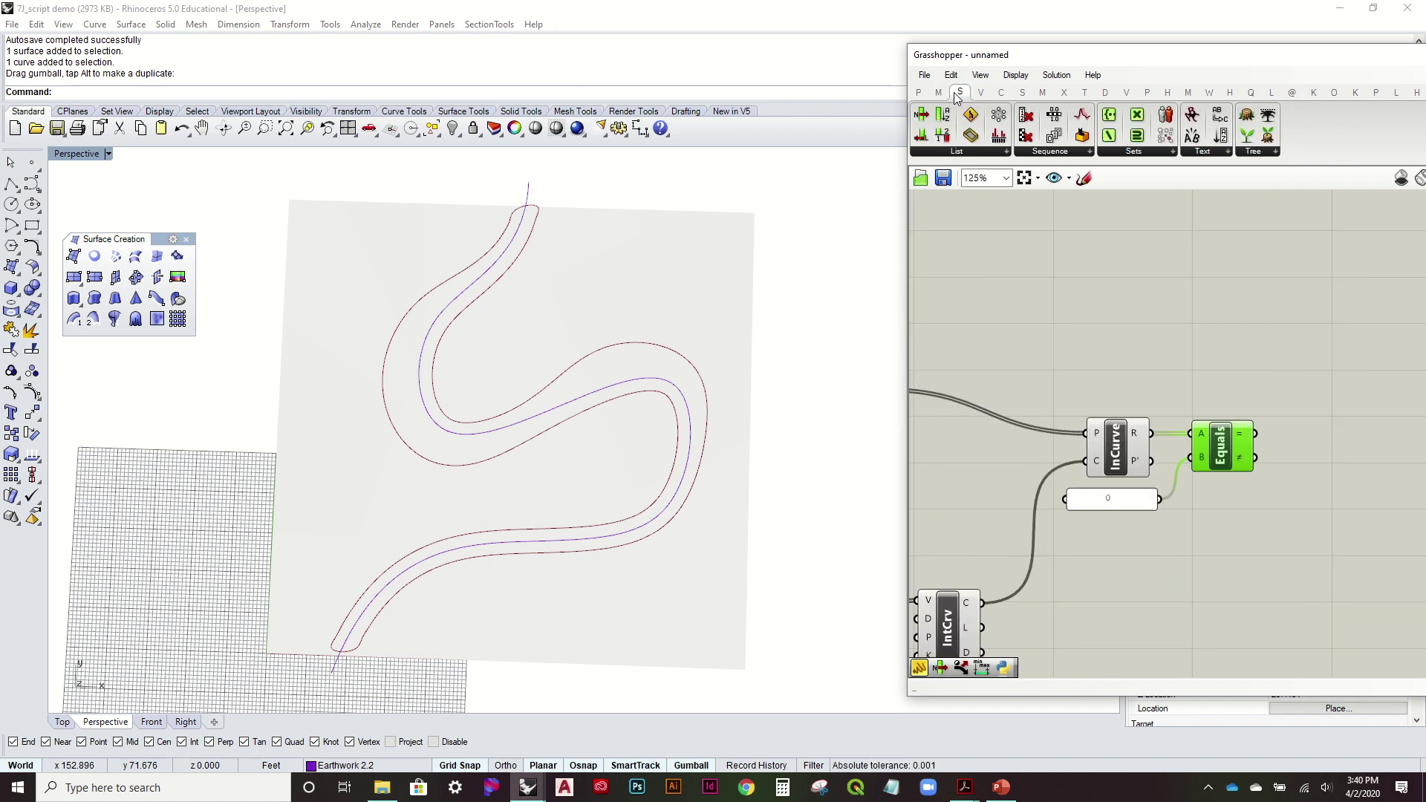
Add a Dispatch component with SDivide's grid points as the list and Equals as the pattern
left_click(956, 150)
left_click(958, 312)
left_click(1196, 343)
scroll(1203, 339, "down", 2)
left_click_drag(1062, 355, 1198, 315)
right_click_drag(1222, 325, 1103, 297)
left_click_drag(1107, 303, 1219, 334)
left_click_drag(1149, 381, 1189, 357)
Hide Dispatch's preview and attach a Point parameter to inspect the dispatched grid
right_click(1196, 346)
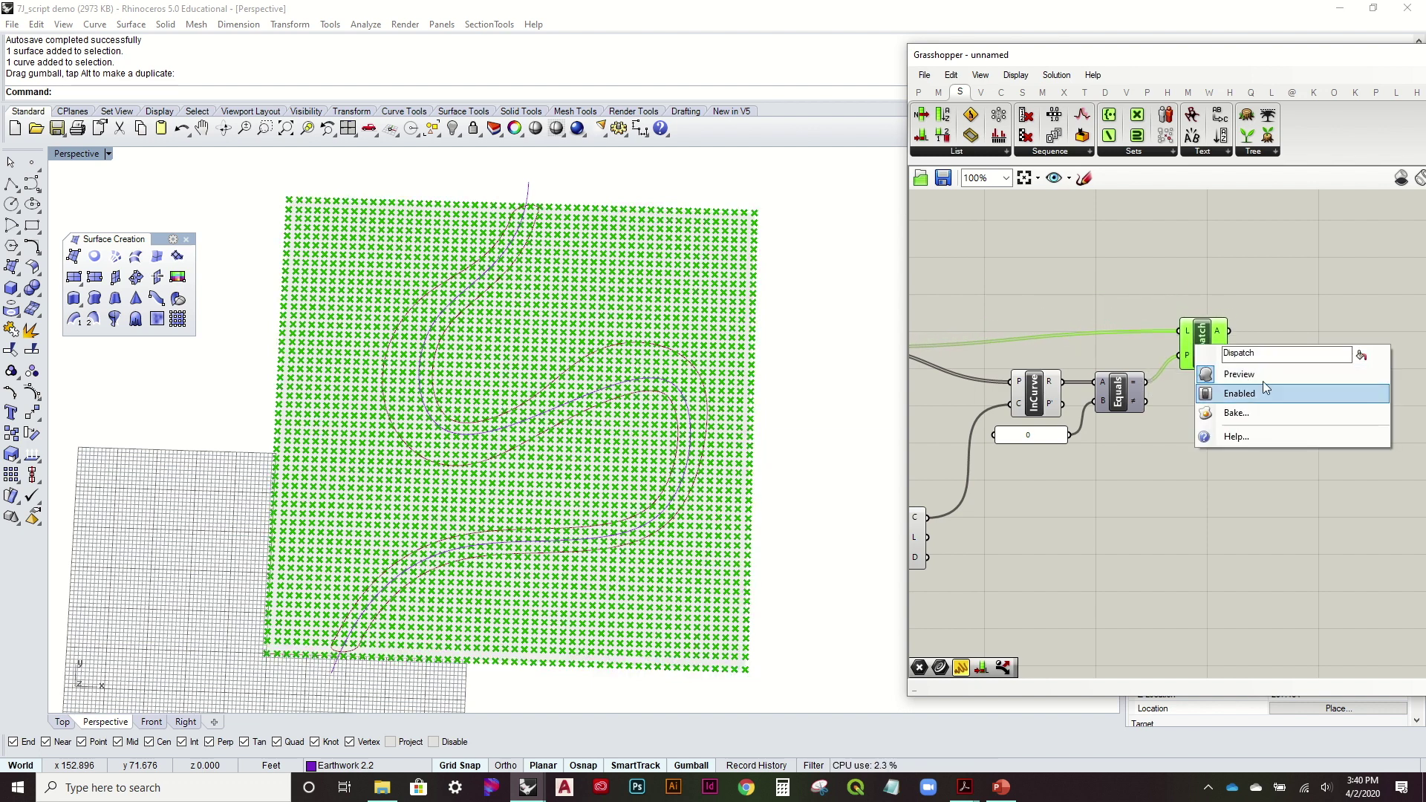
left_click(1248, 374)
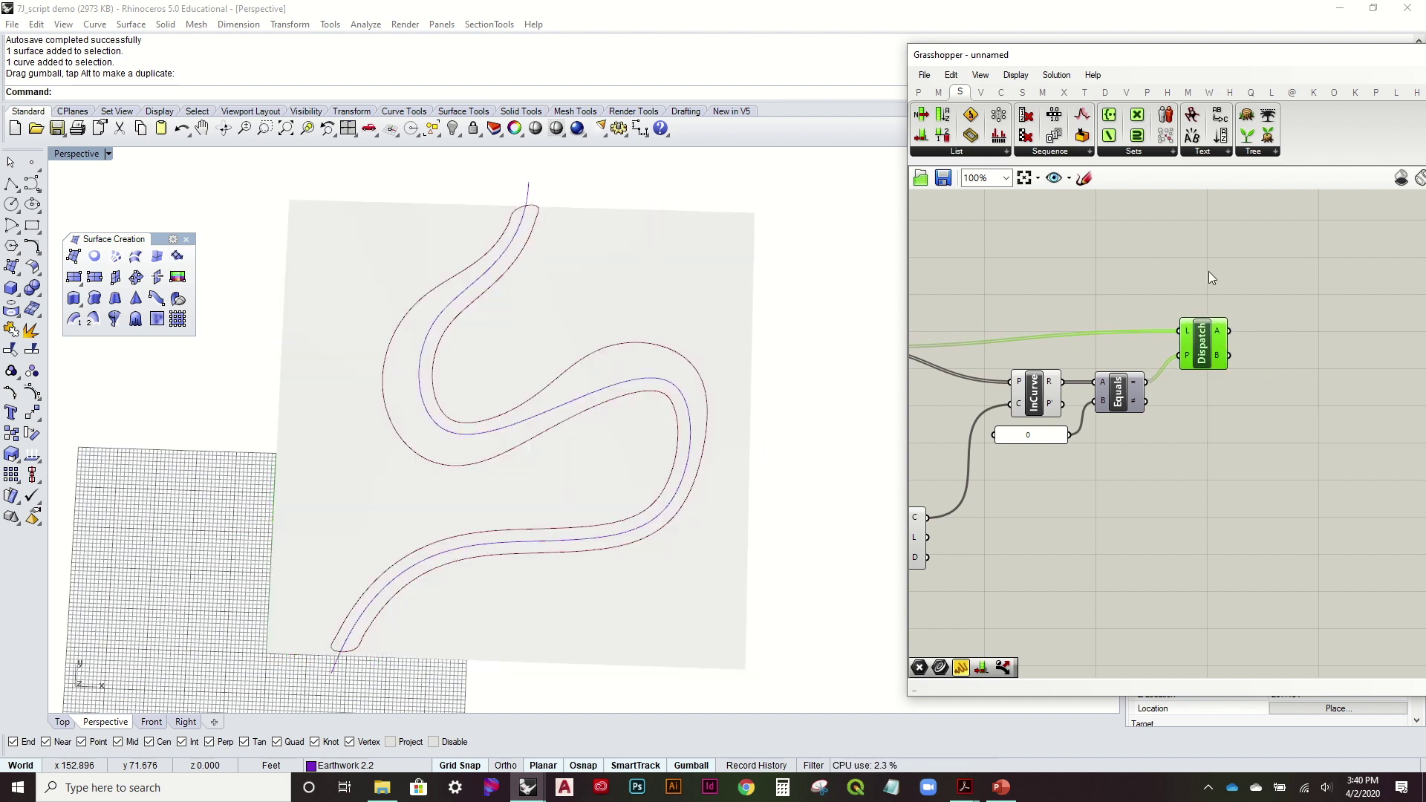
left_click(918, 92)
left_click_drag(922, 117, 1287, 336)
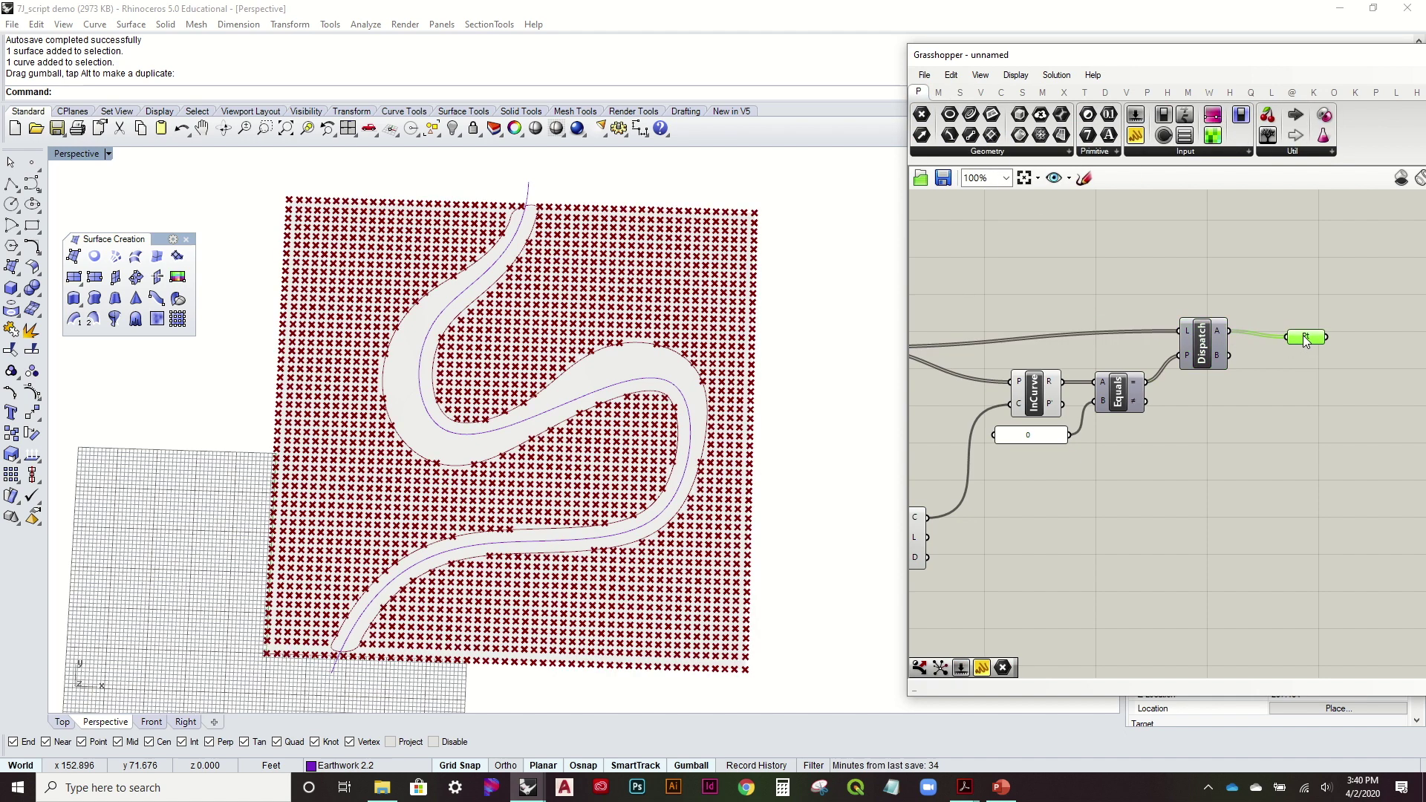
left_click(1286, 420)
mouse_move(779, 384)
right_mouse_down()
mouse_move(773, 433)
mouse_move(790, 276)
mouse_move(789, 360)
right_mouse_up()
mouse_move(630, 439)
right_mouse_down()
mouse_move(617, 465)
mouse_move(652, 444)
mouse_move(603, 444)
right_mouse_up()
right_click_drag(647, 520, 647, 520)
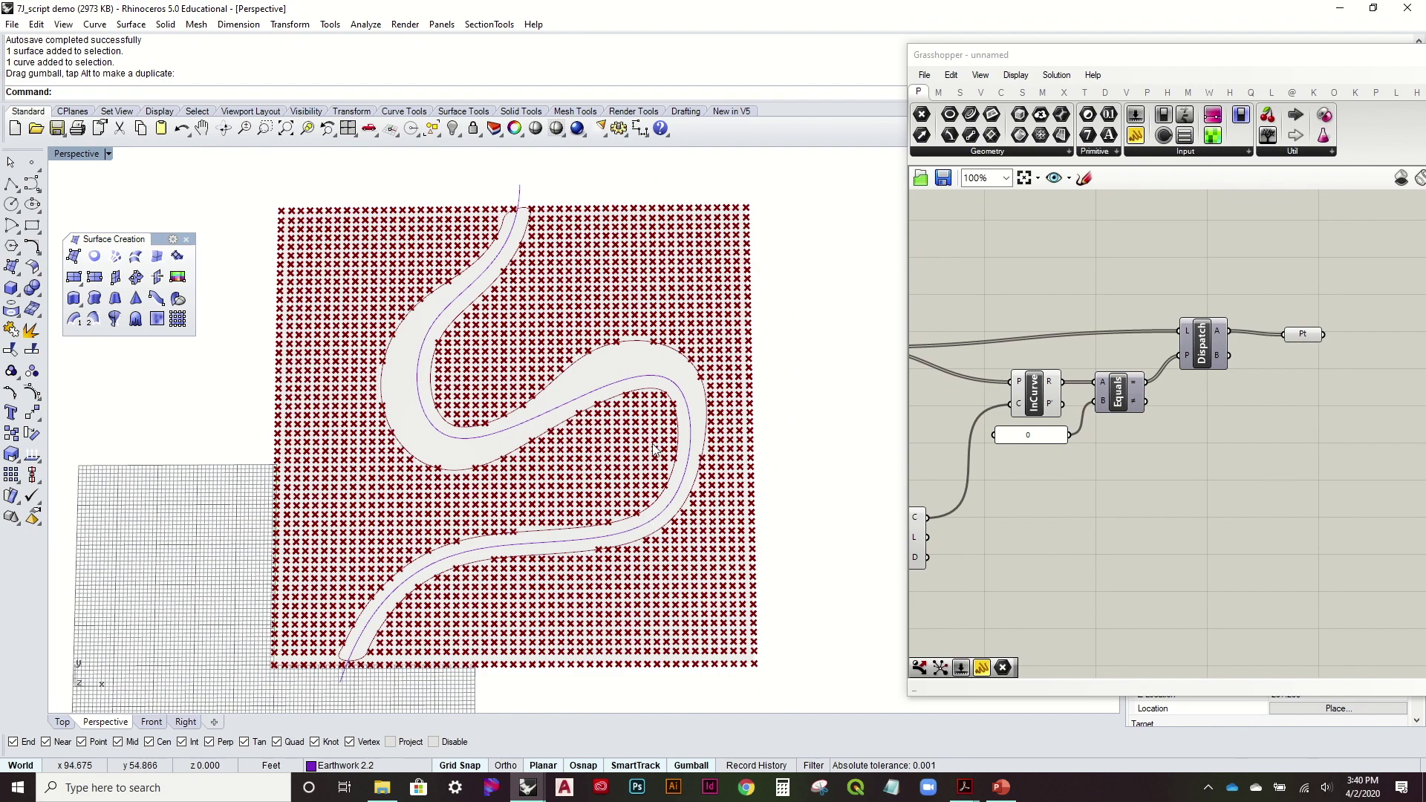
mouse_move(709, 260)
right_mouse_down()
mouse_move(699, 248)
mouse_move(702, 272)
right_mouse_up()
right_click_drag(1218, 337, 1150, 339)
left_click_drag(1230, 338, 1219, 335)
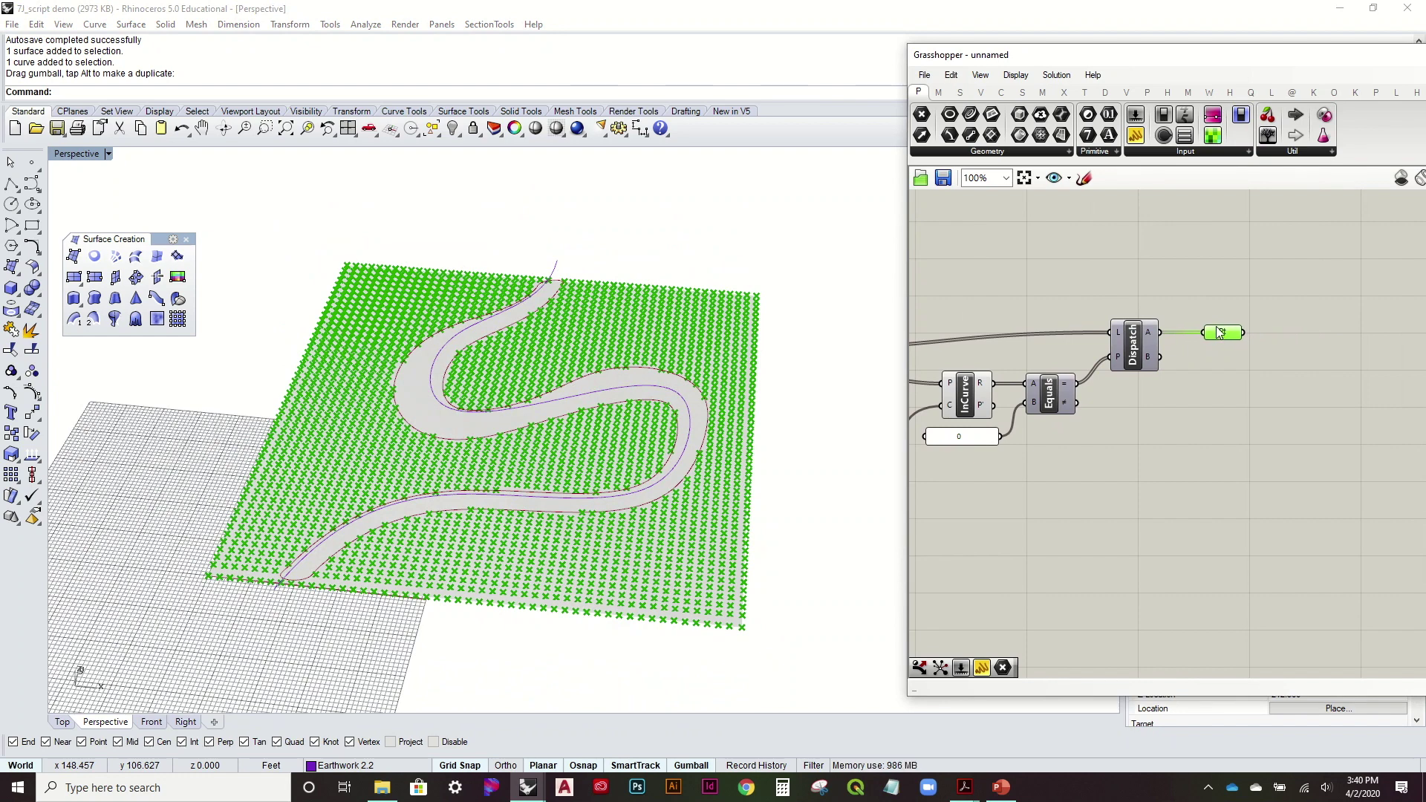
Briefly preview the Project component's projected points, then hide them again
scroll(1220, 332, "down", 2)
right_click_drag(921, 453, 1066, 461)
scroll(979, 511, "up", 1)
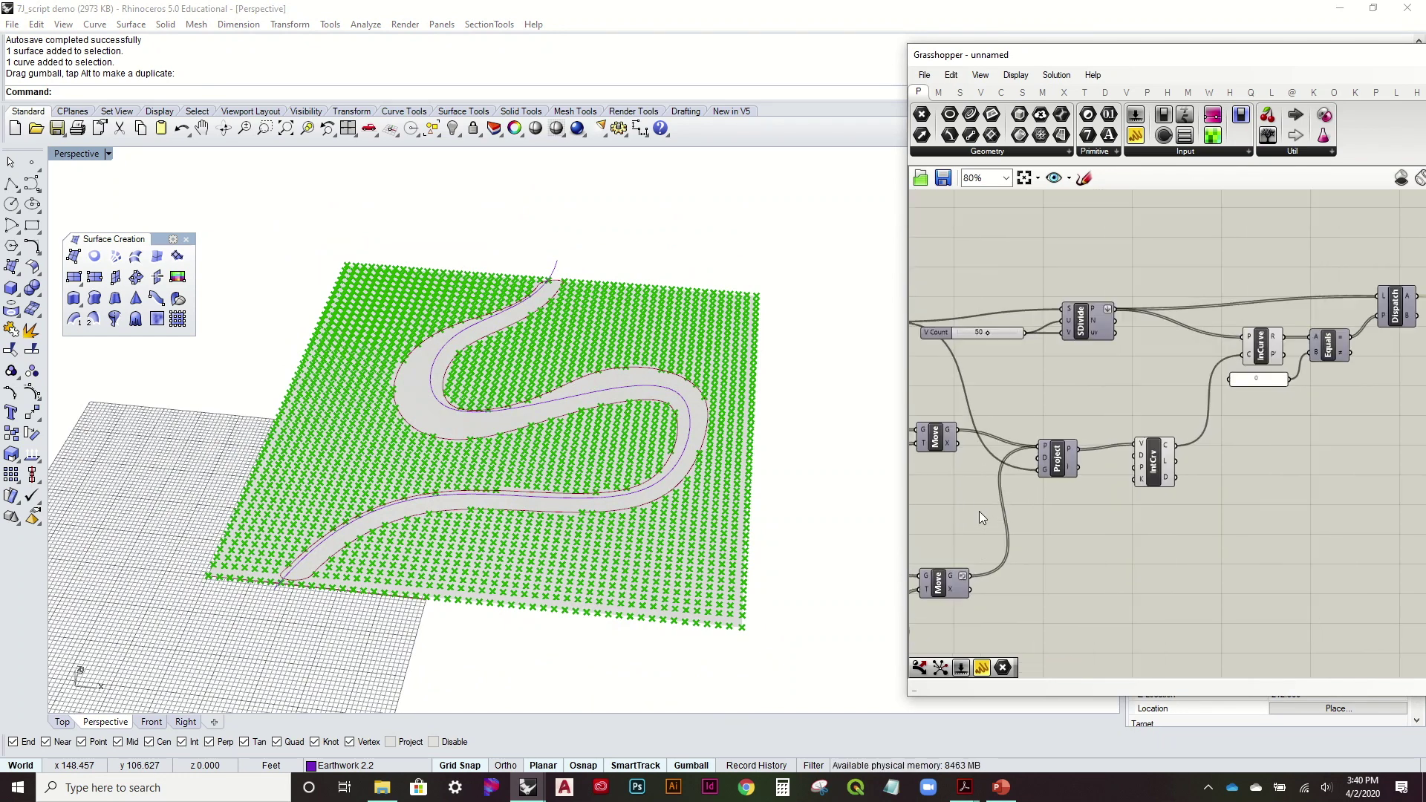
right_click_drag(979, 510, 1059, 498)
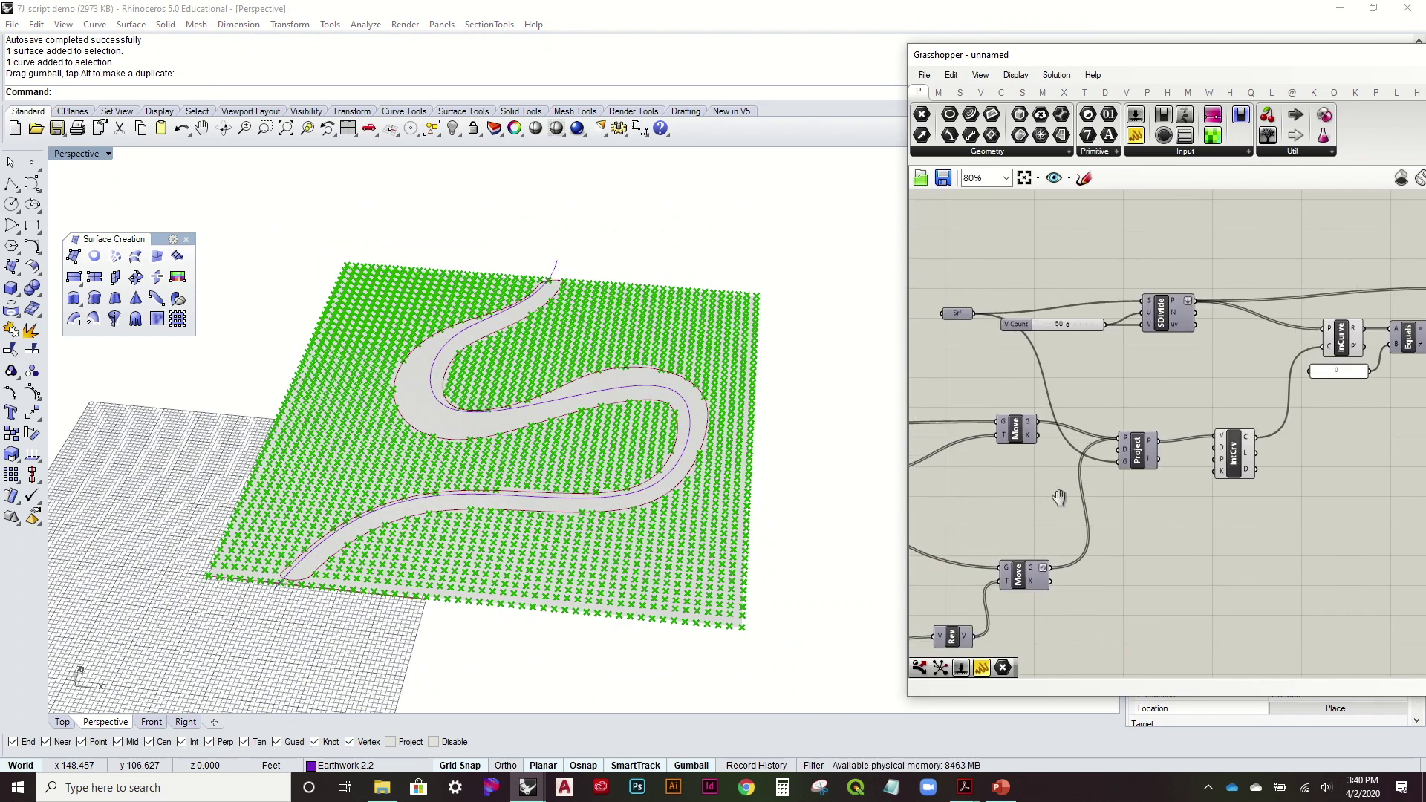
left_click(1141, 459)
right_click(1140, 456)
left_click(1186, 485)
right_click_drag(881, 480, 892, 520)
right_click(1140, 464)
left_click(1162, 479)
Delete the temporary Point parameter after Dispatch
scroll(1277, 429, "down", 2)
right_click_drag(1277, 428, 1017, 472)
scroll(1227, 377, "up", 3)
left_click(1129, 389)
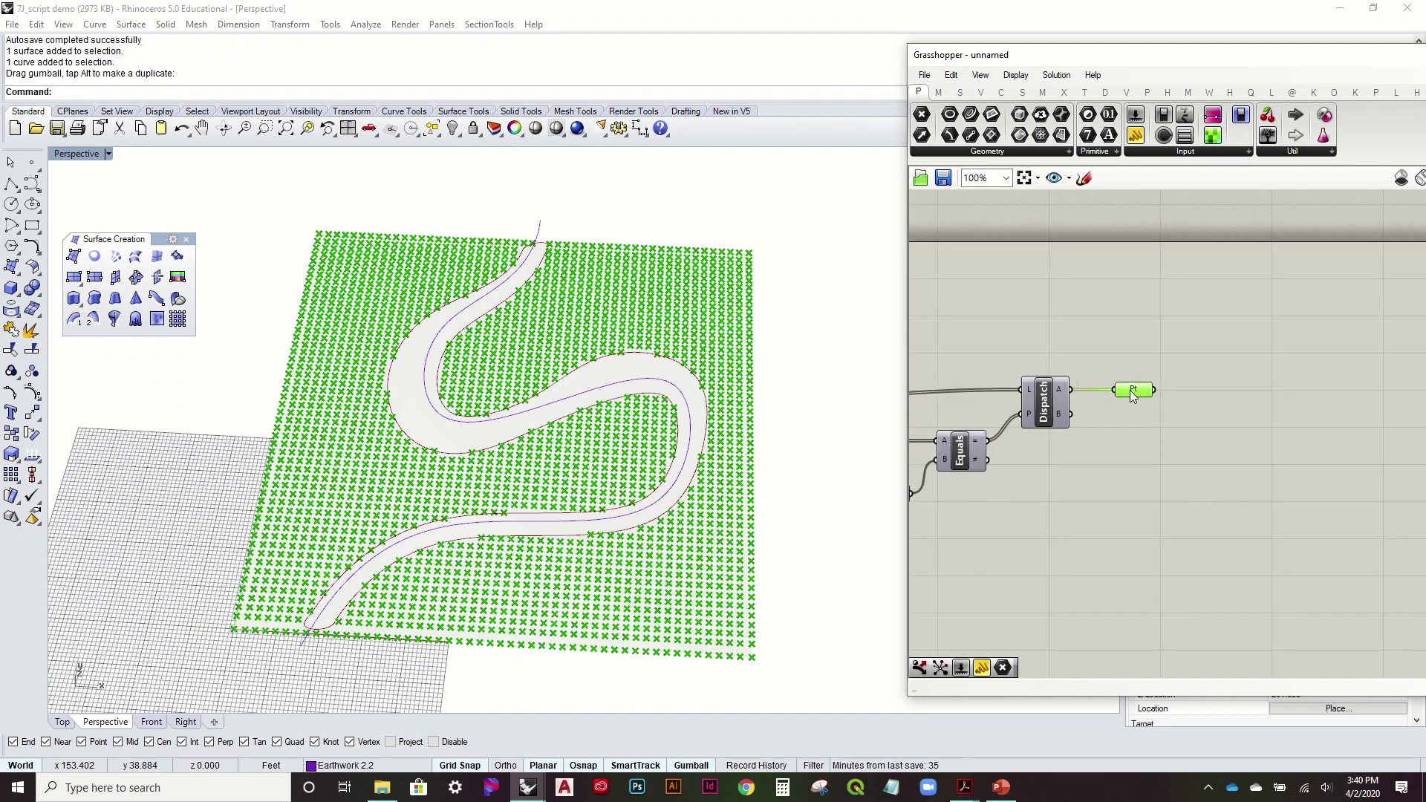
key("Delete")
right_click_drag(553, 389, 499, 454)
double_click(1153, 373)
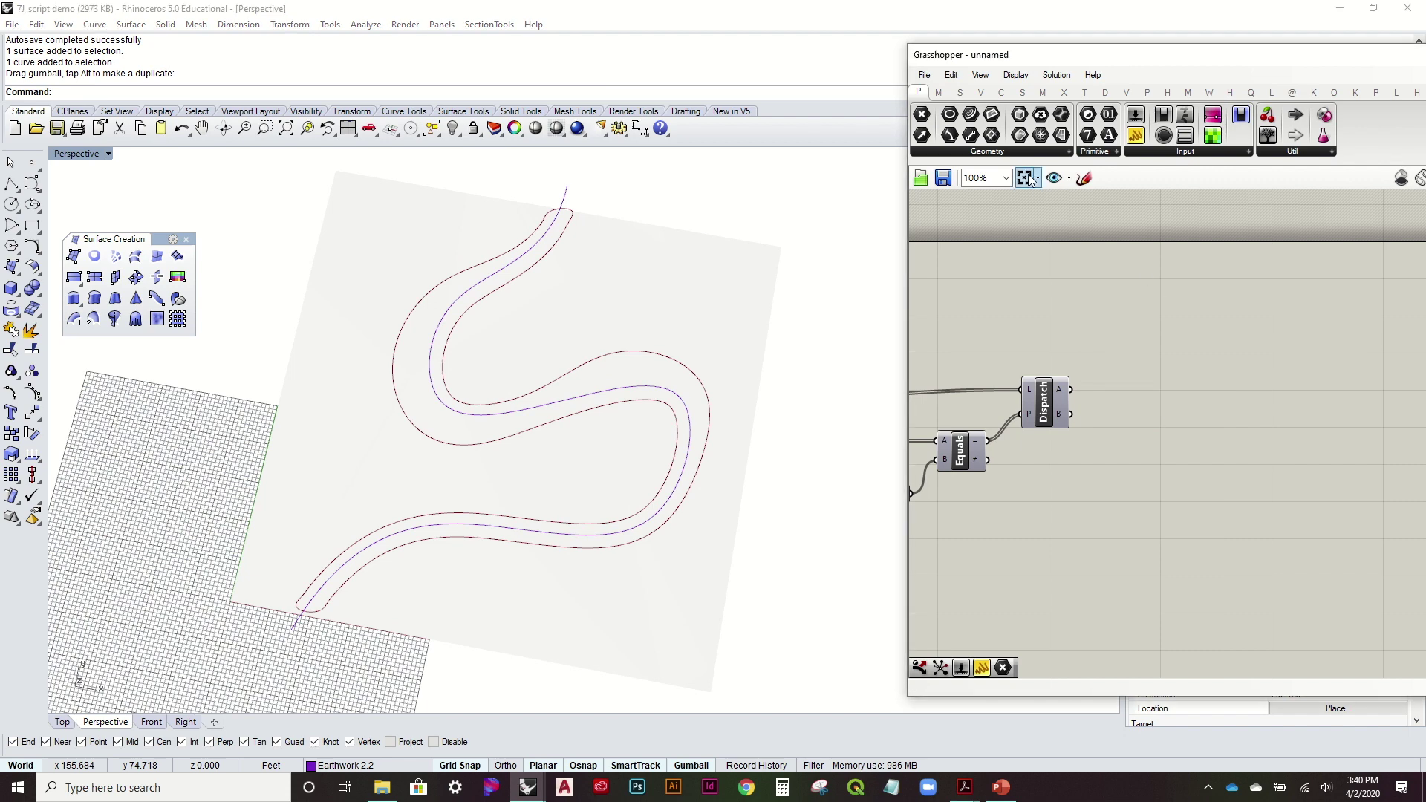
left_click(980, 92)
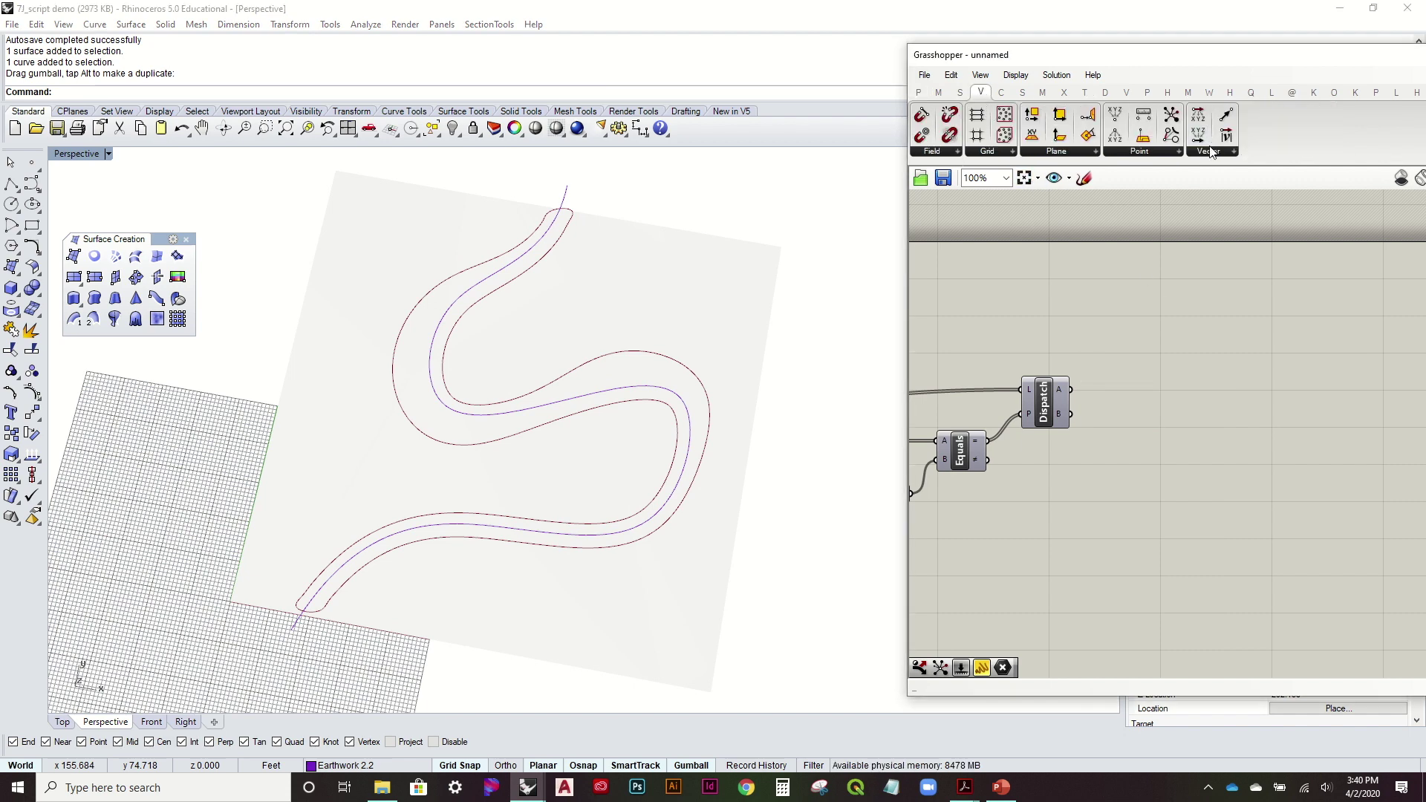
Add Closest Point from Dispatch's outside points to the projected curve points
left_click_drag(1177, 136, 1229, 412)
left_click_drag(1089, 395, 1207, 401)
scroll(1212, 409, "down", 2)
right_click_drag(1187, 408, 1262, 391)
right_click_drag(983, 508, 1044, 512)
left_click_drag(1079, 516, 1334, 404)
right_click_drag(1345, 405, 1318, 411)
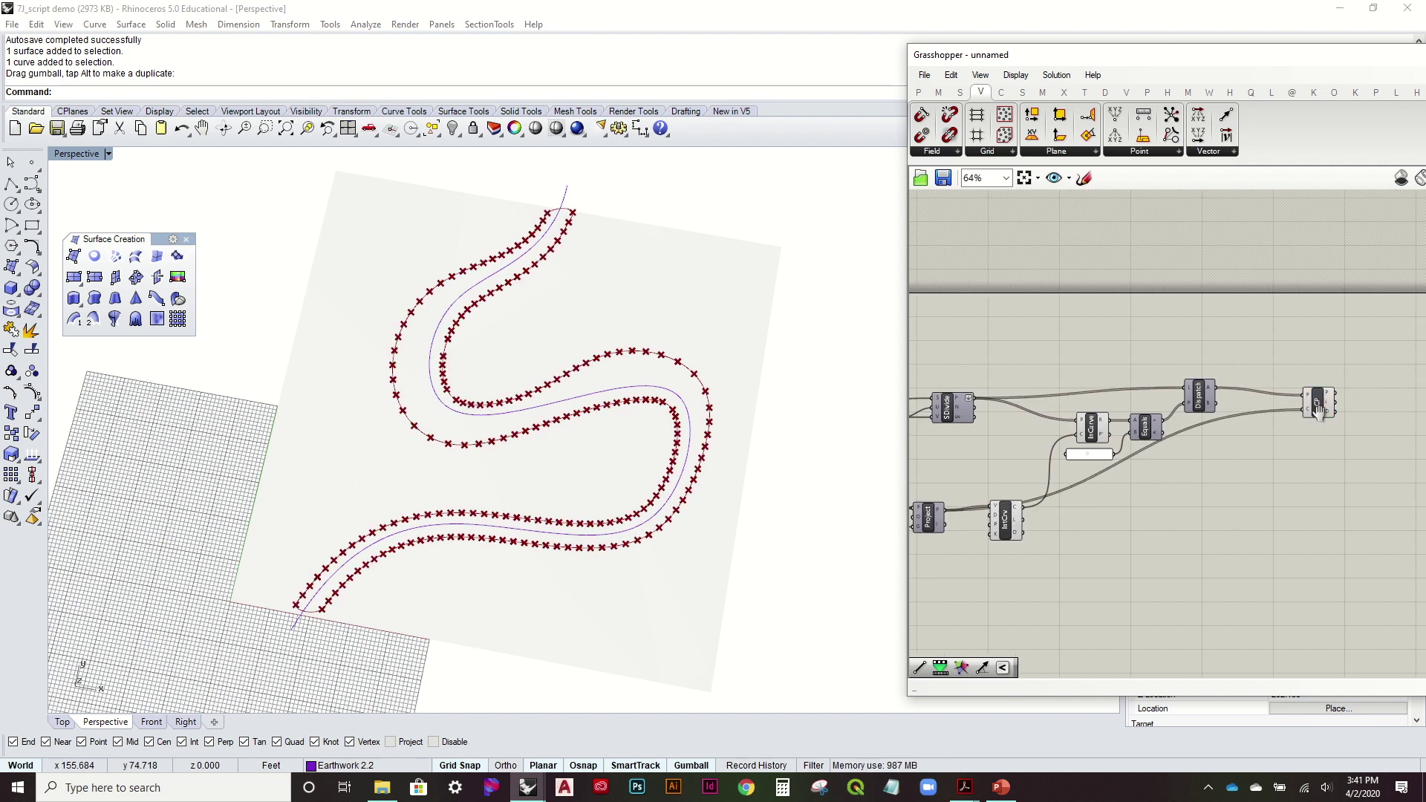
left_click_drag(1318, 411, 1311, 435)
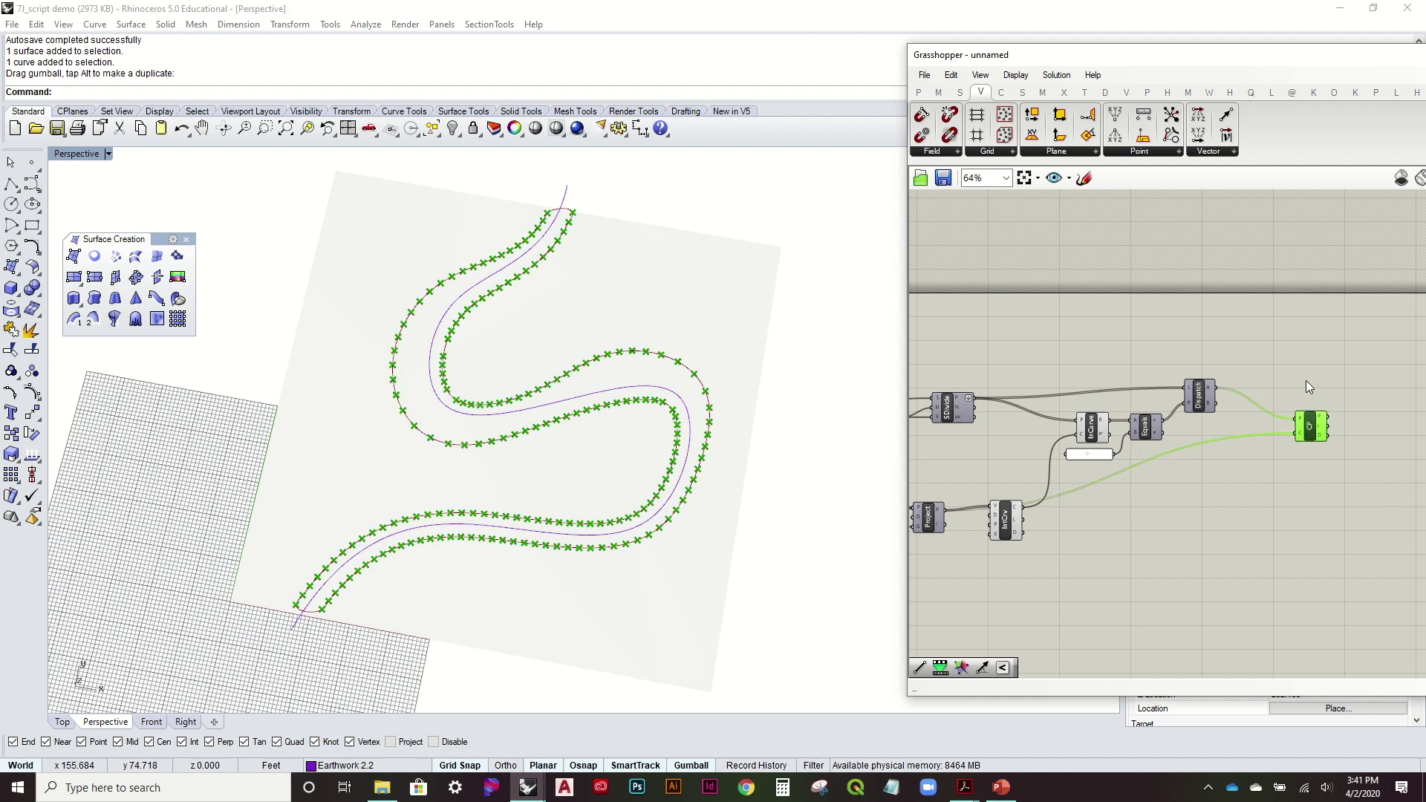
right_click_drag(1307, 381, 1155, 383)
scroll(1155, 383, "up", 2)
left_click(1086, 333)
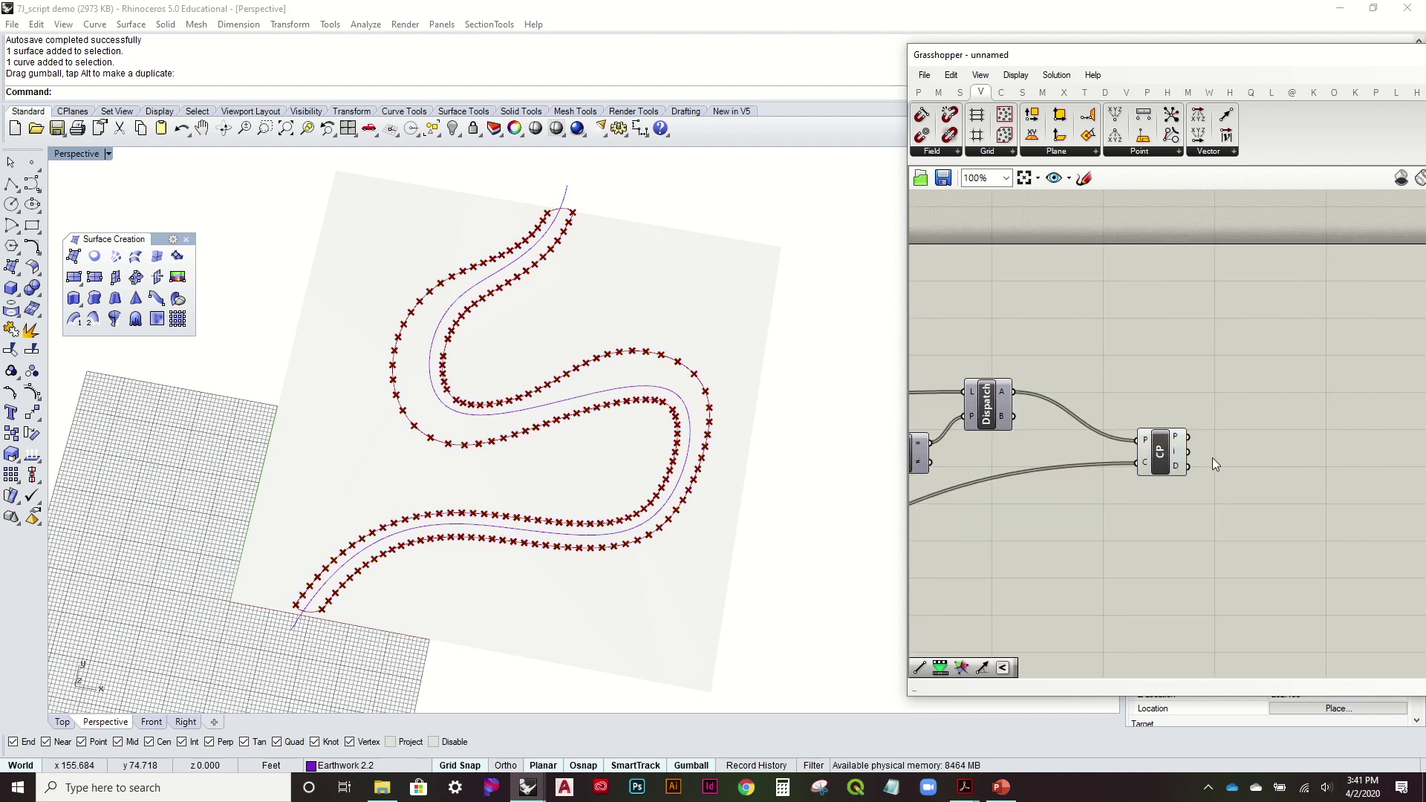
left_click_drag(1163, 459, 1086, 457)
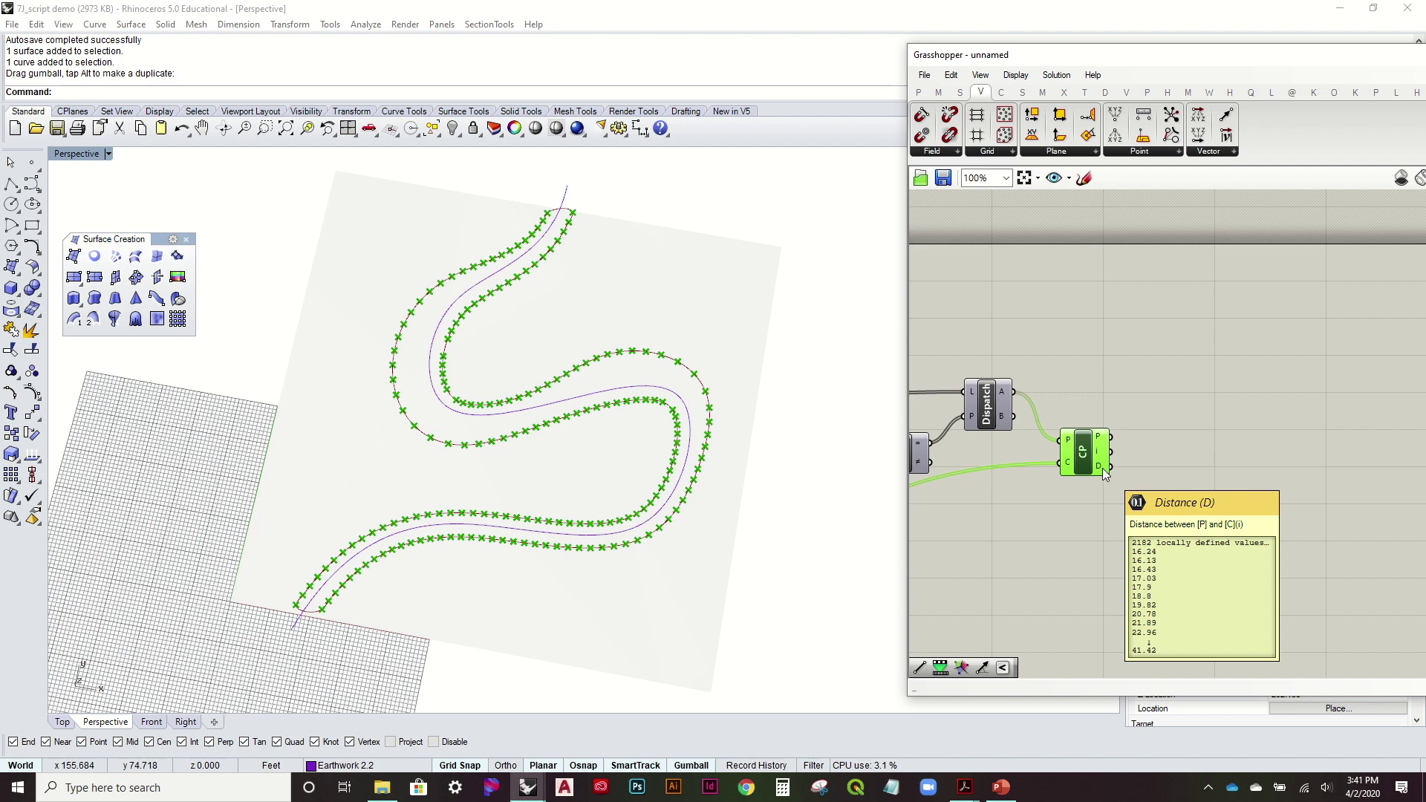
Add Remap Numbers and Bounds, both fed by the closest-point distances, with Bounds between them
left_click(939, 93)
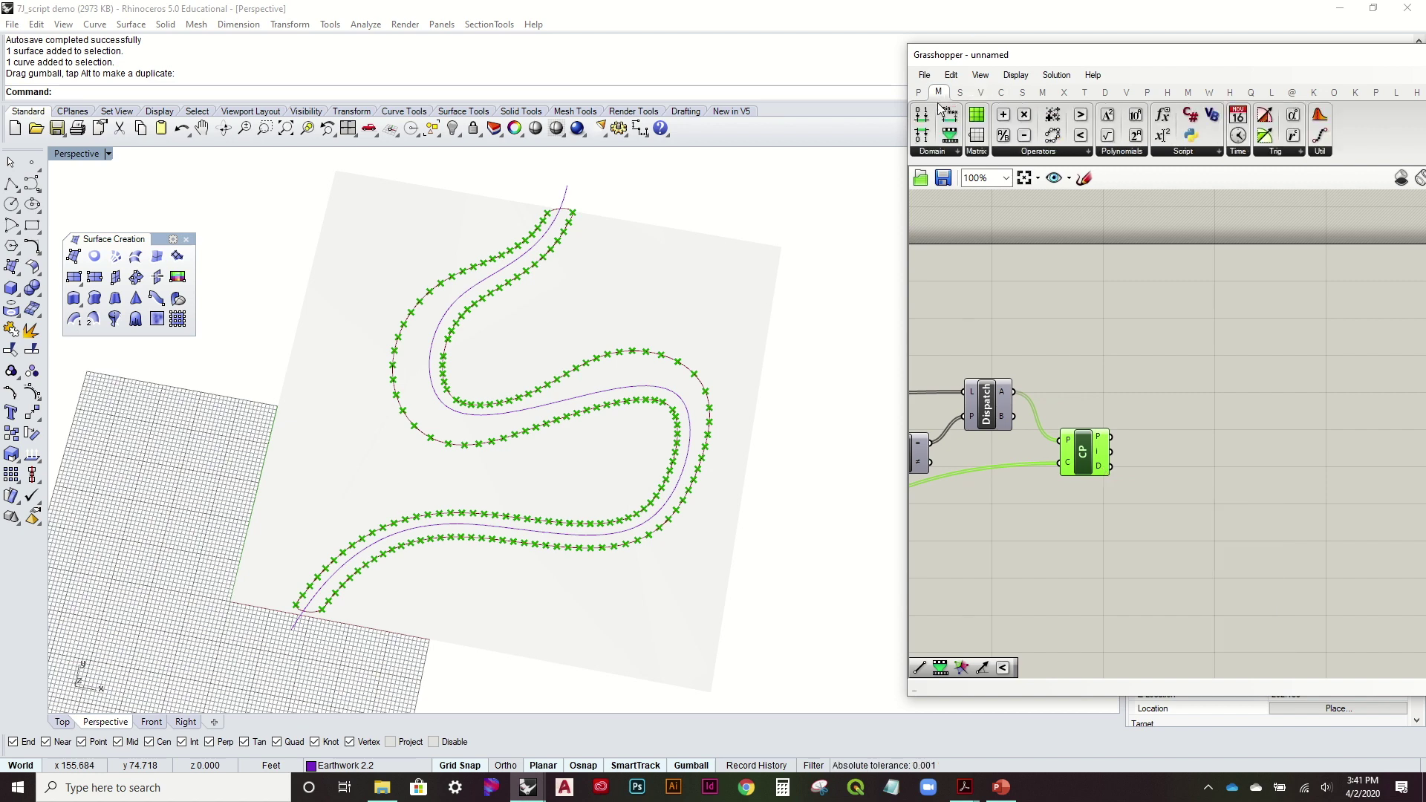
left_click_drag(943, 138, 1051, 289)
left_click_drag(1224, 488, 1223, 490)
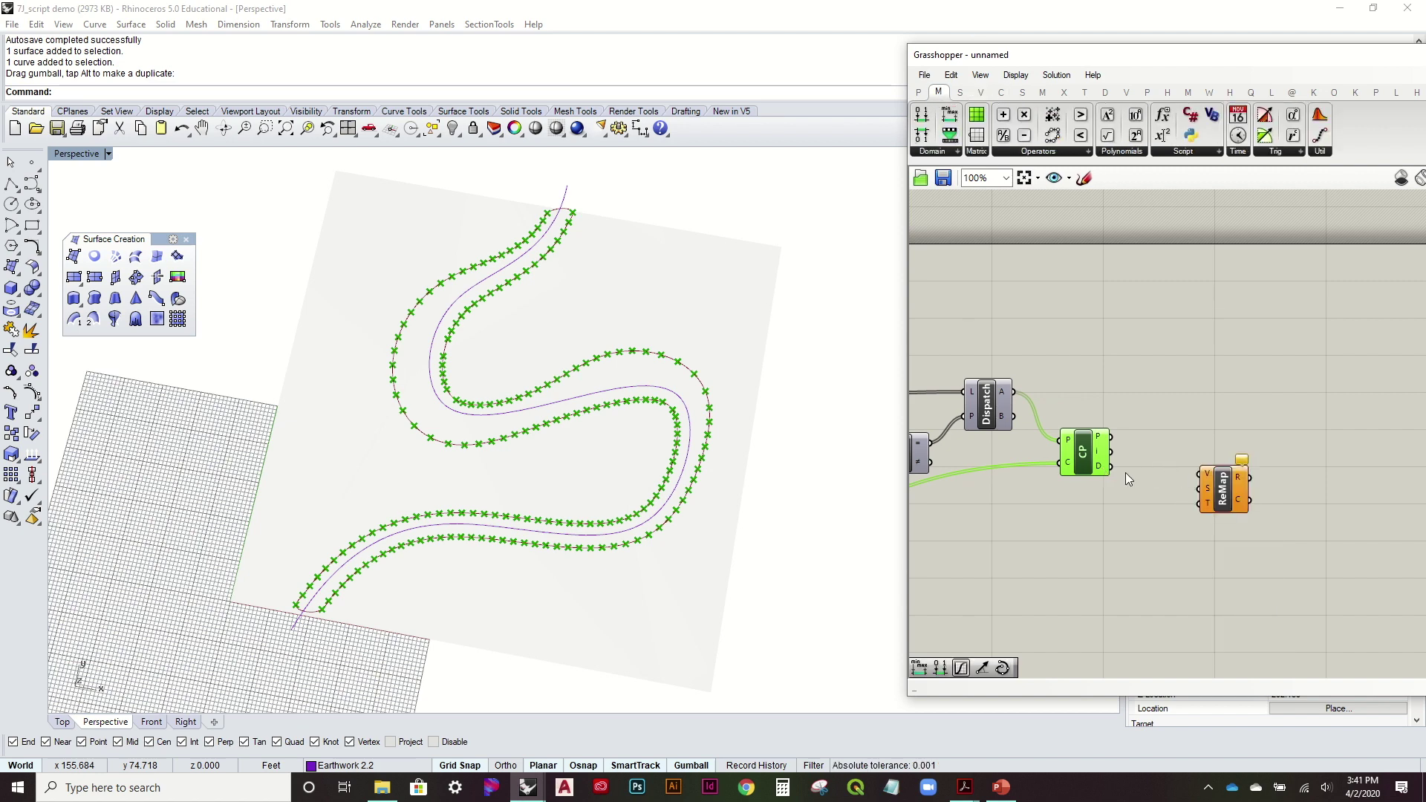
left_click_drag(1108, 469, 1210, 482)
left_click_drag(949, 115, 1084, 405)
left_click_drag(1156, 536, 1146, 536)
left_click_drag(1101, 463, 1192, 468)
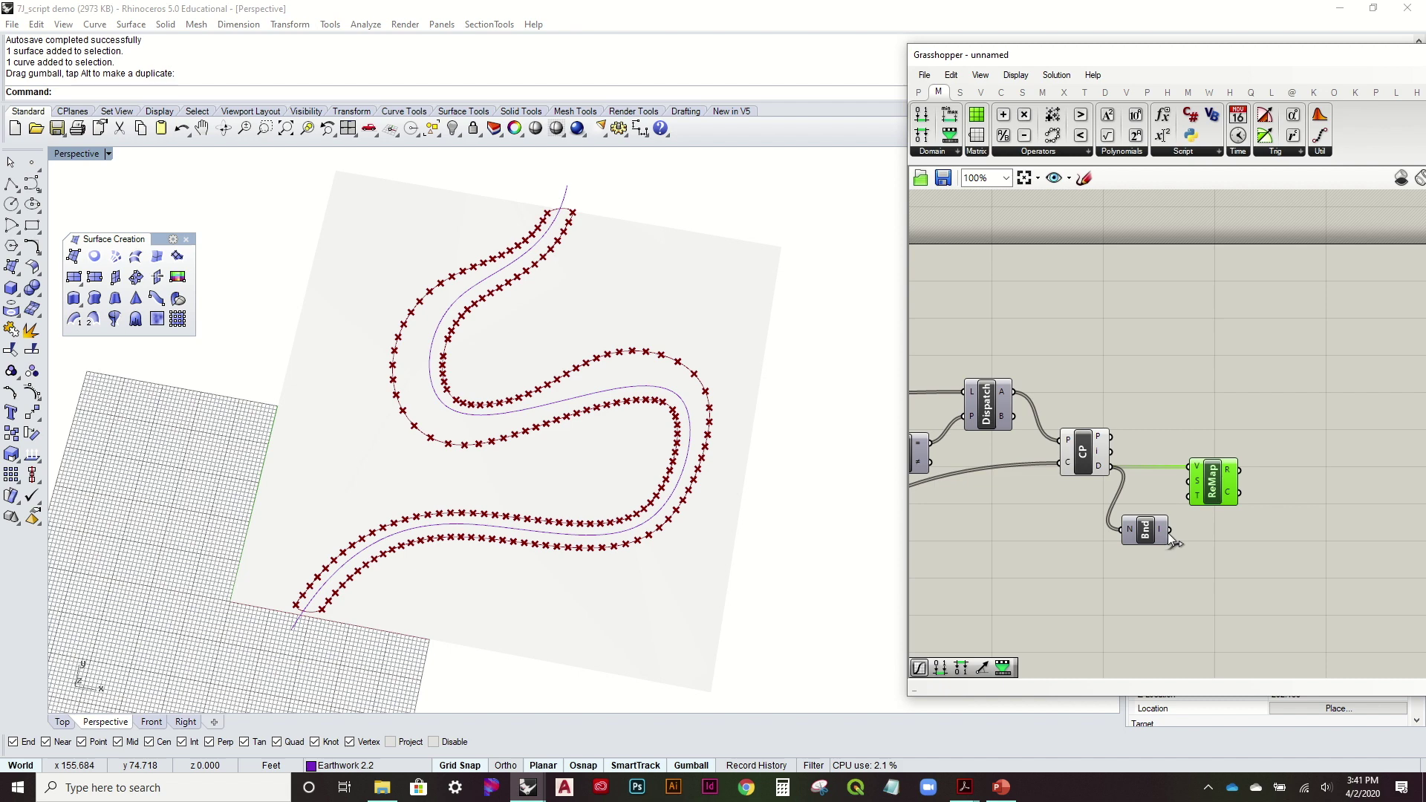
left_click_drag(1144, 533, 1151, 496)
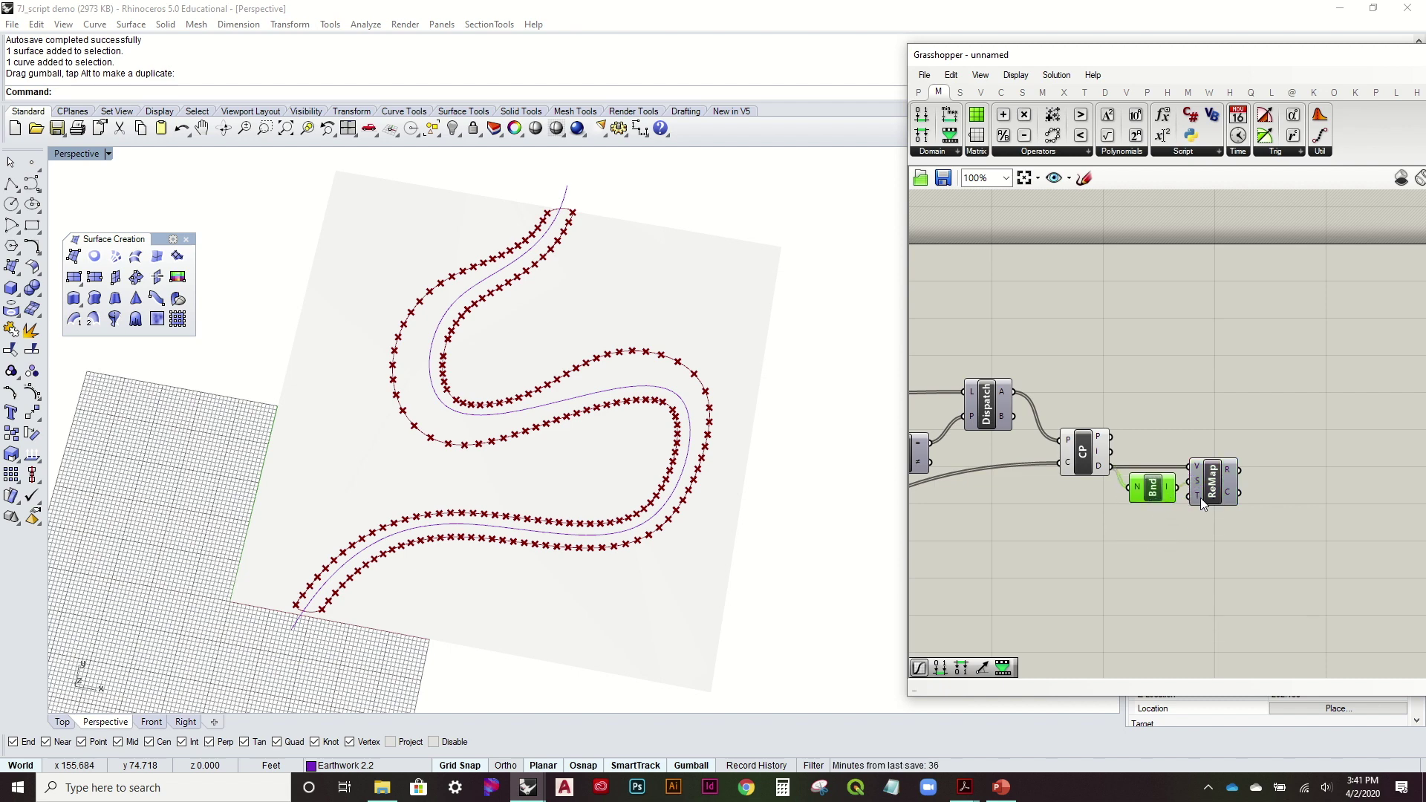
right_click_drag(1215, 497, 1188, 491)
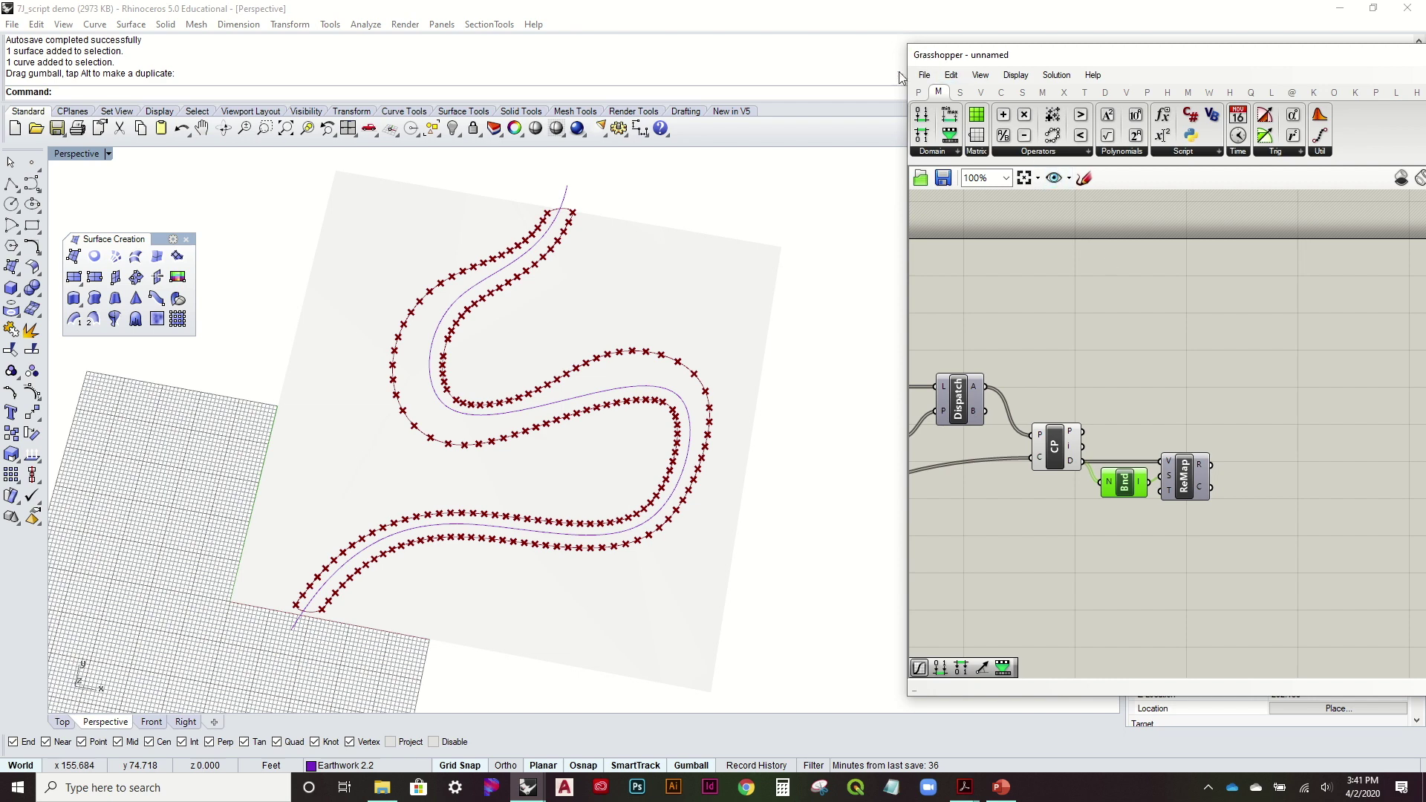
left_click(918, 92)
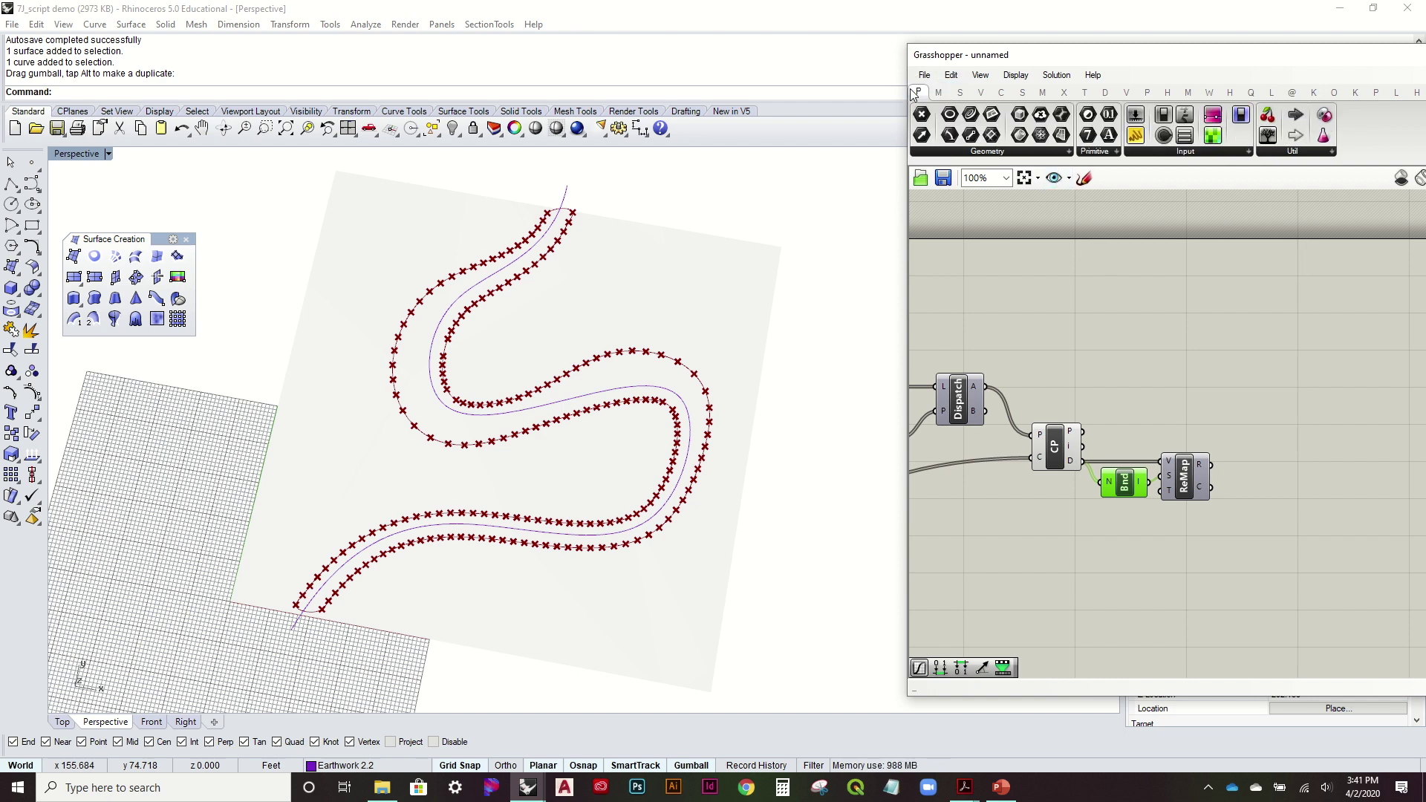
Add a Graph Mapper fed by the Remap Numbers result
left_click(1187, 151)
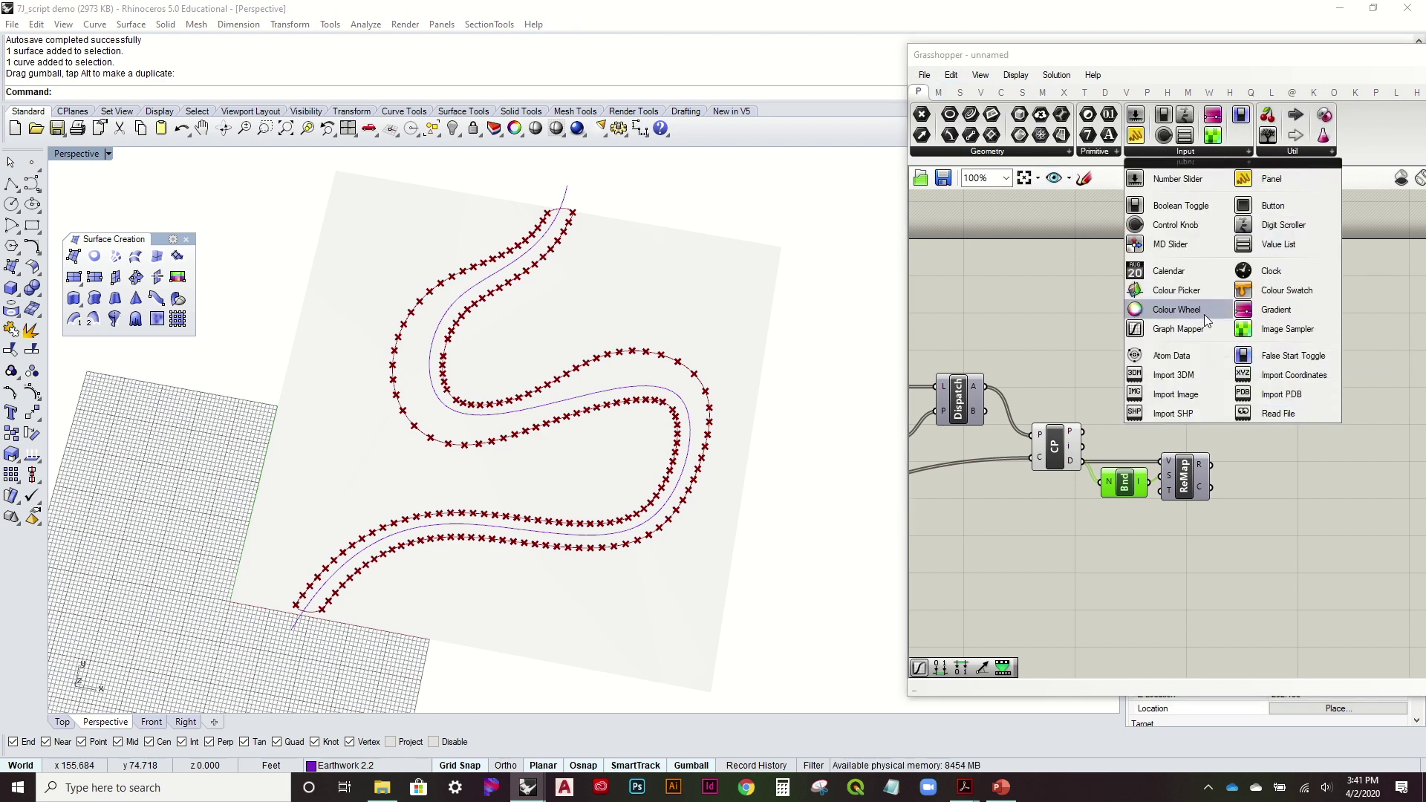
left_click(1176, 328)
left_click(1326, 416)
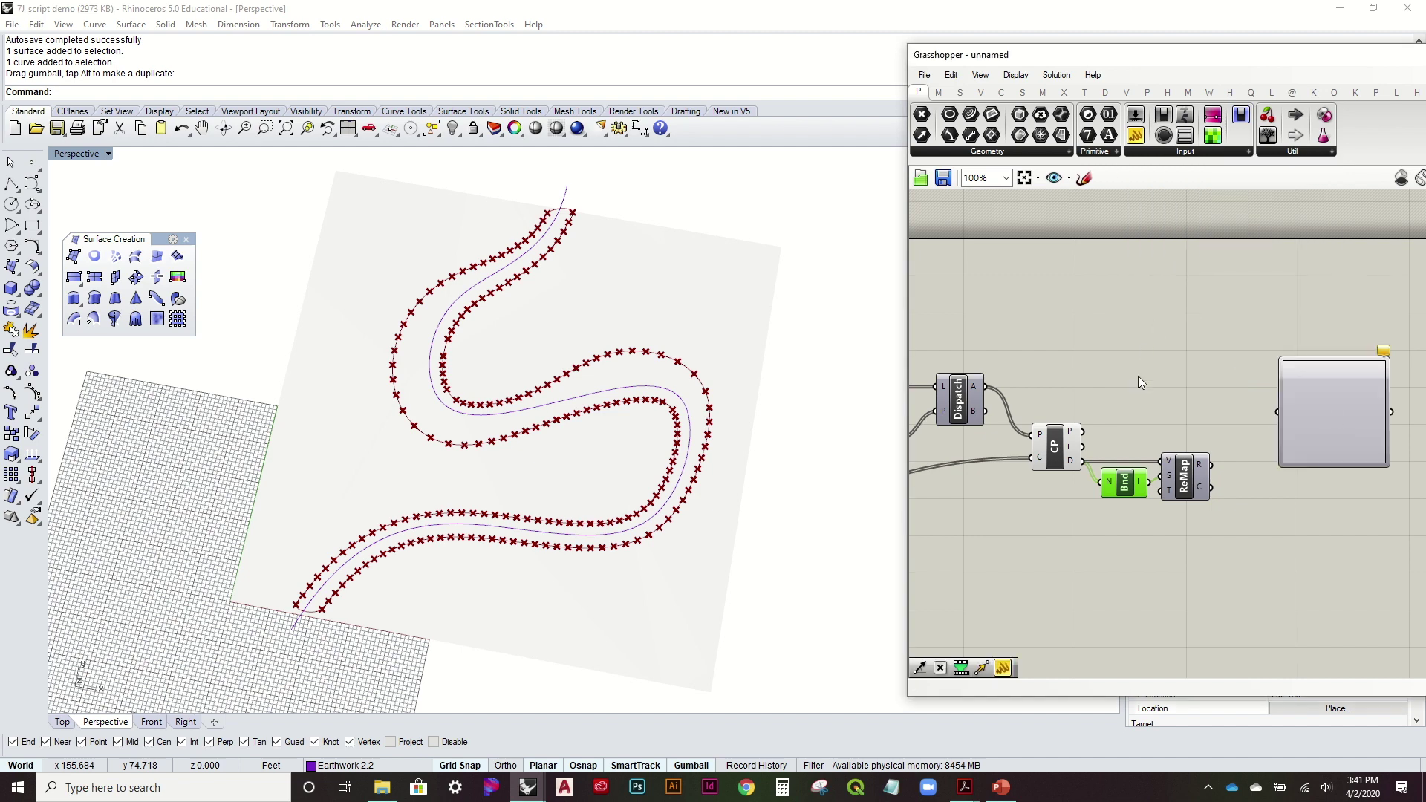
scroll(1152, 470, "up", 1)
left_click_drag(1108, 463, 1188, 398)
left_click_drag(1116, 463, 1247, 468)
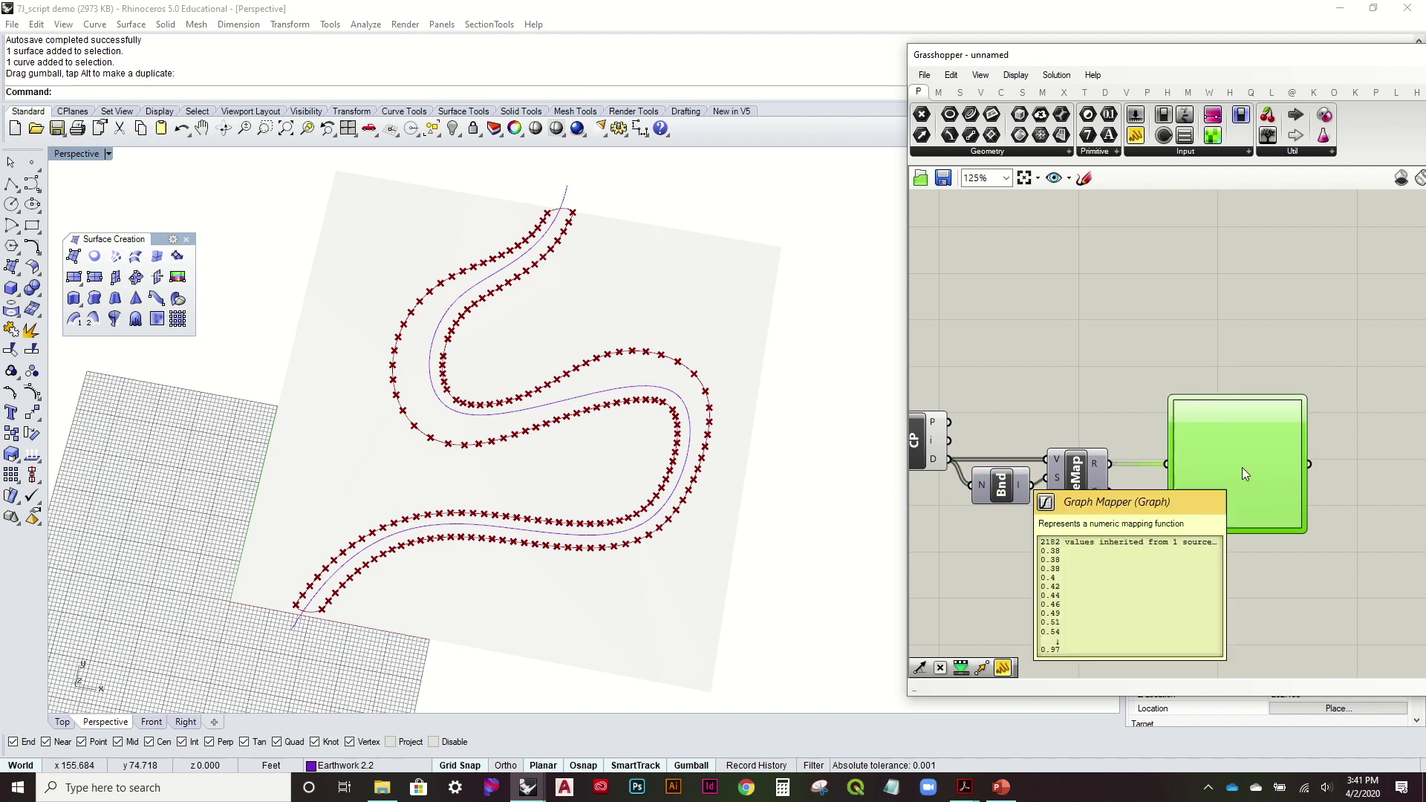
Set the Graph Mapper to Bezier and drag its handles into an S-curve
right_click_drag(742, 500, 762, 408)
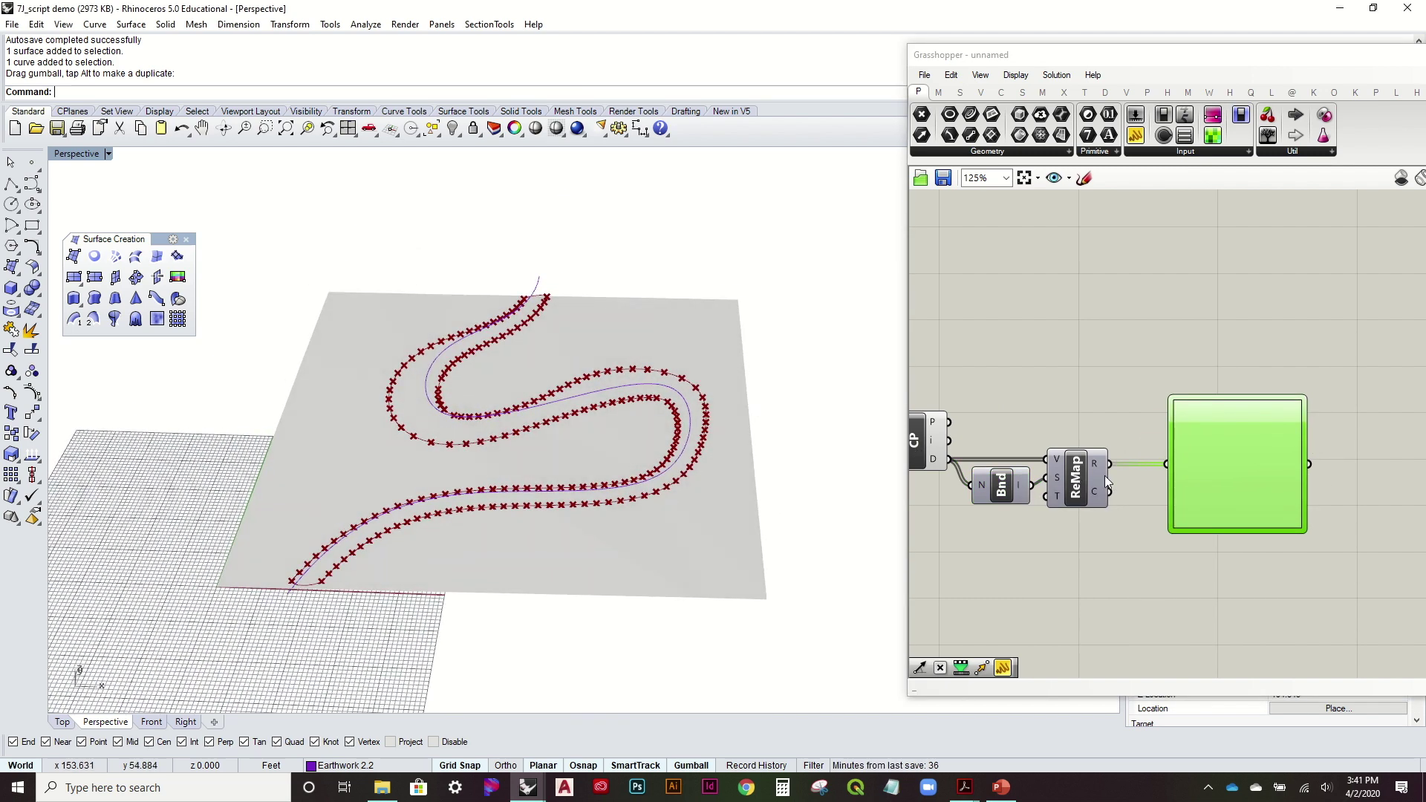
right_click(1196, 484)
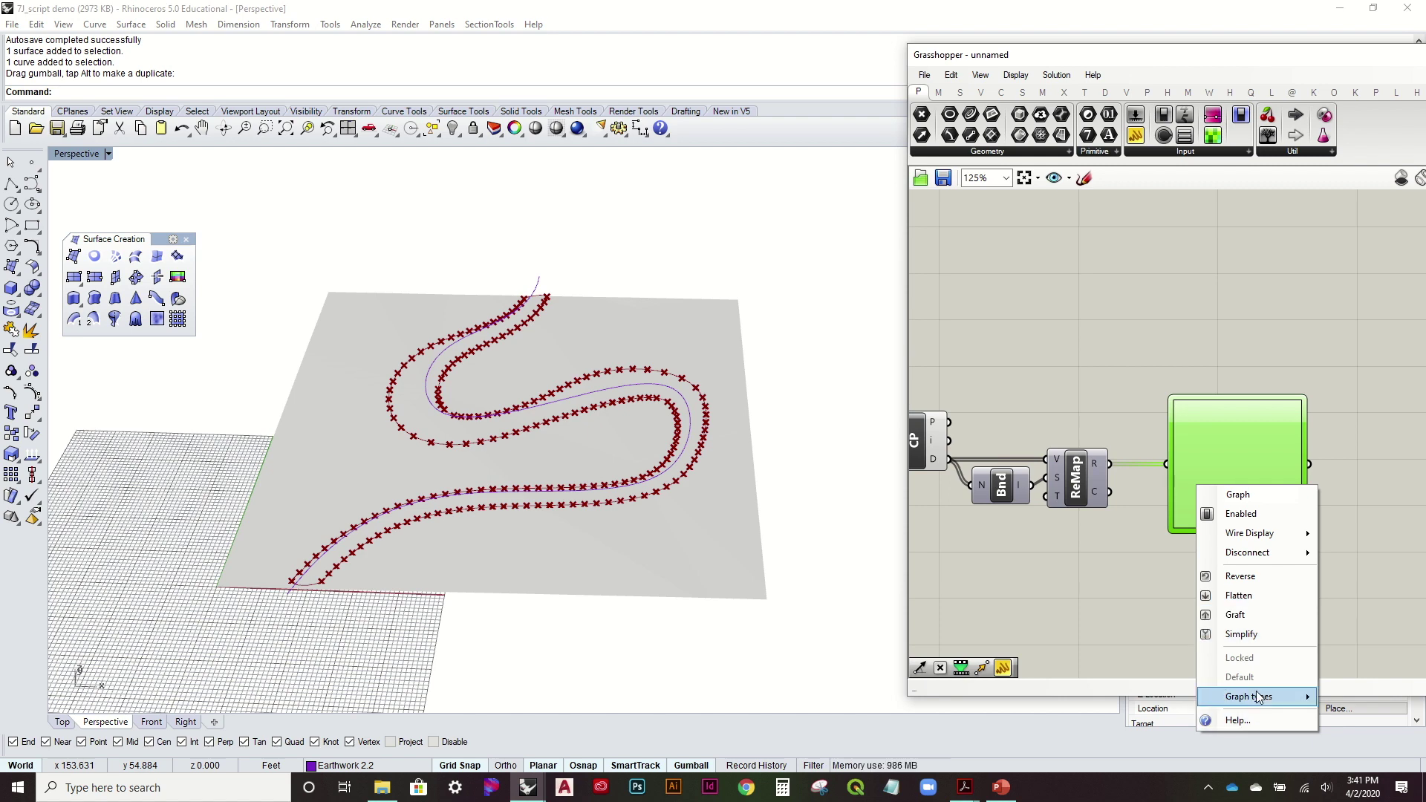
mouse_move(1266, 697)
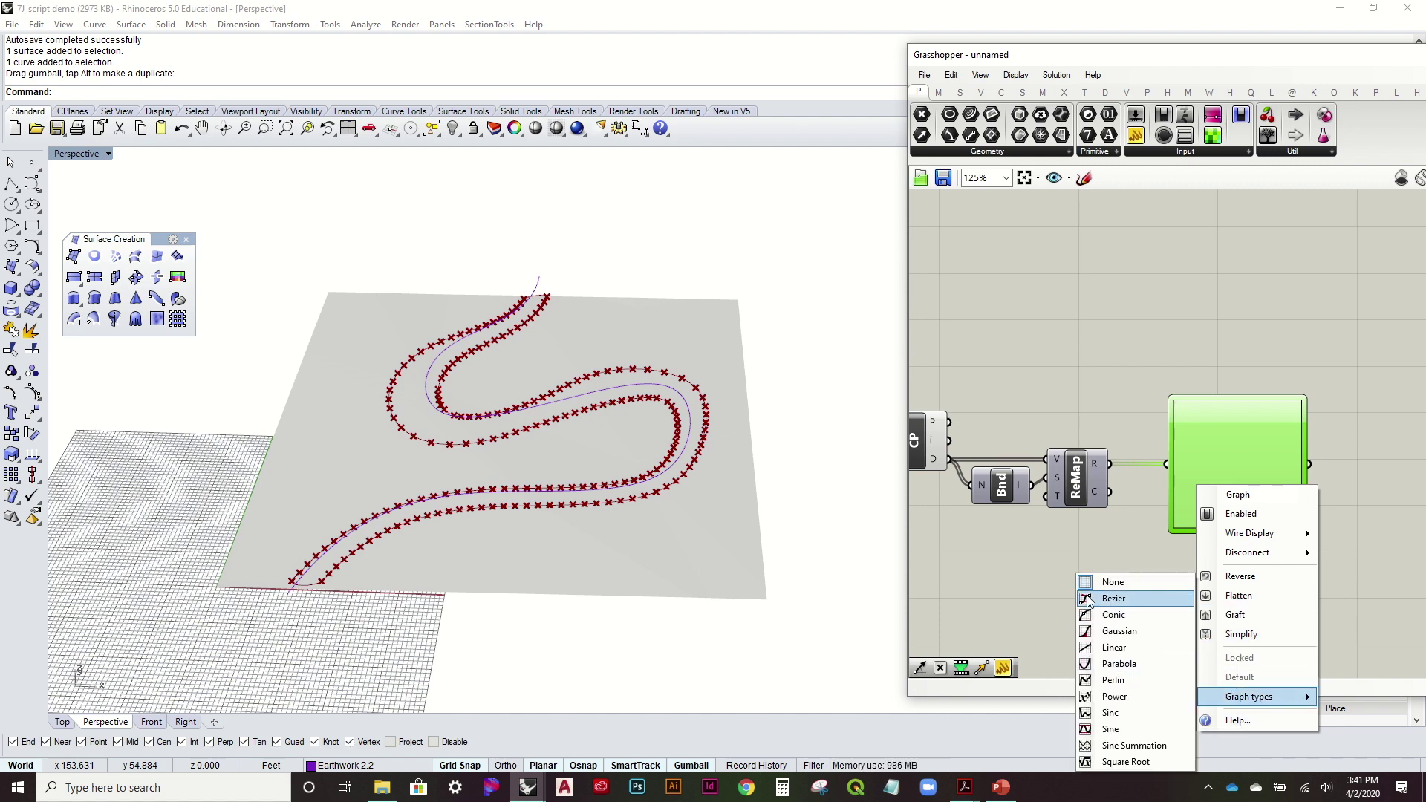
left_click(1113, 598)
scroll(1220, 482, "up", 3)
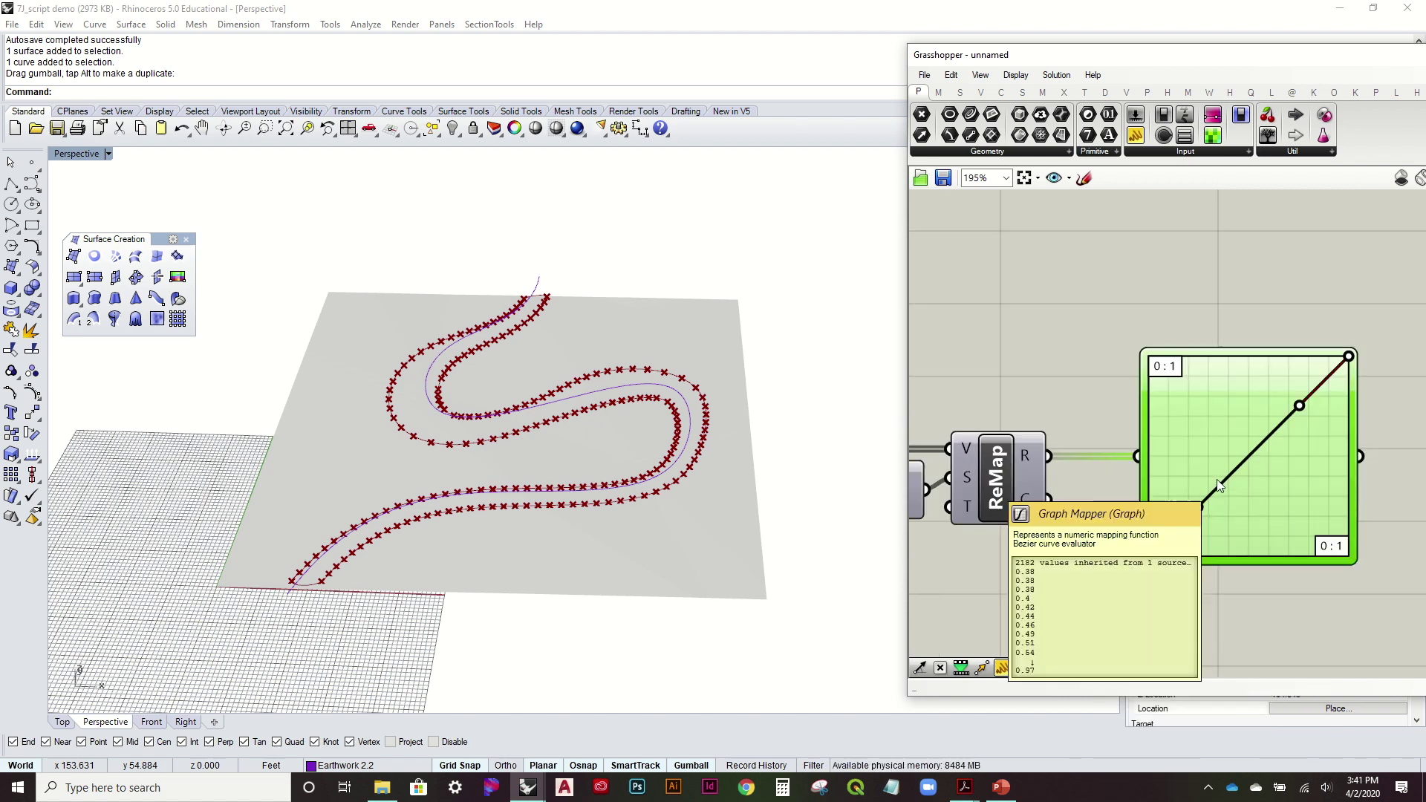
left_click_drag(1197, 508, 1246, 595)
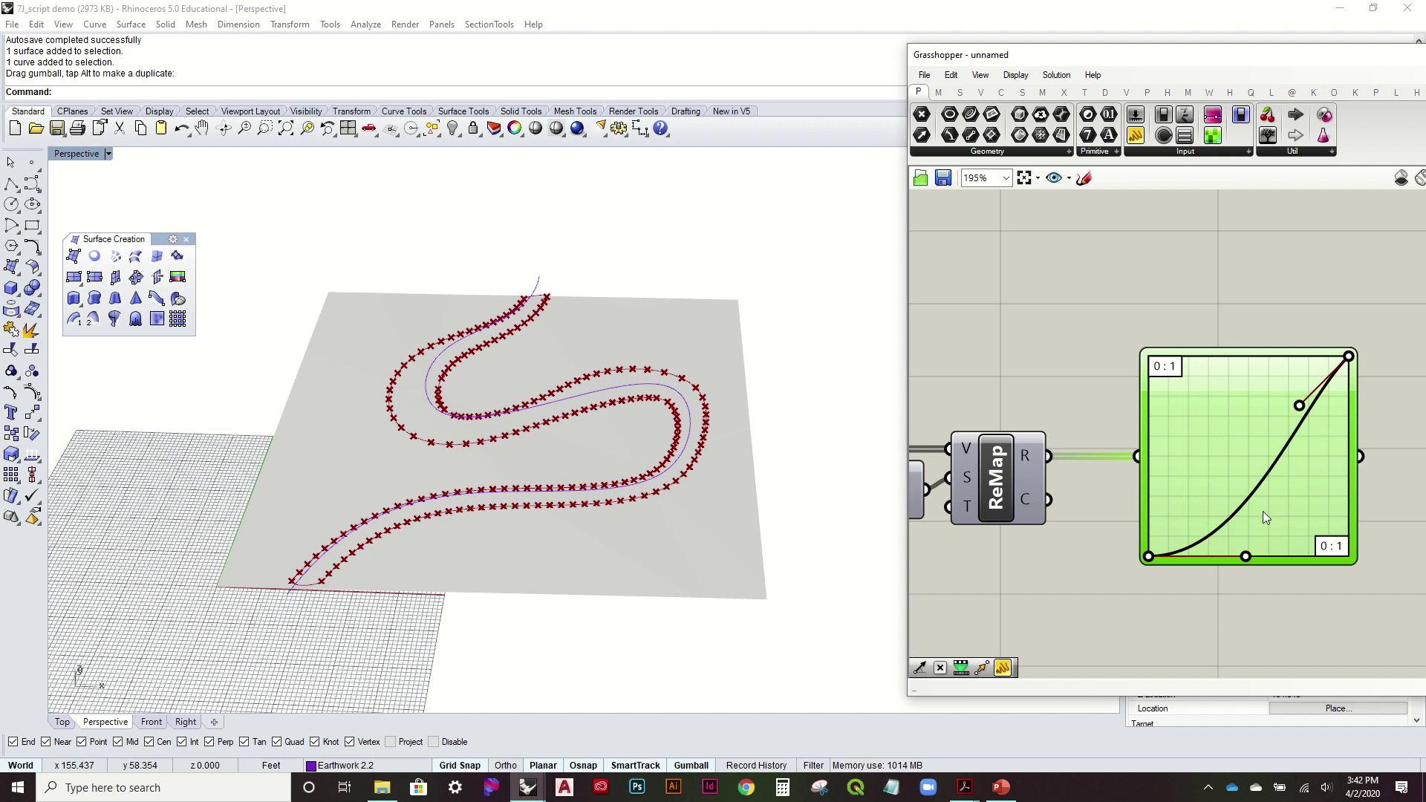
left_click_drag(1295, 411, 1237, 326)
scroll(1281, 419, "down", 3)
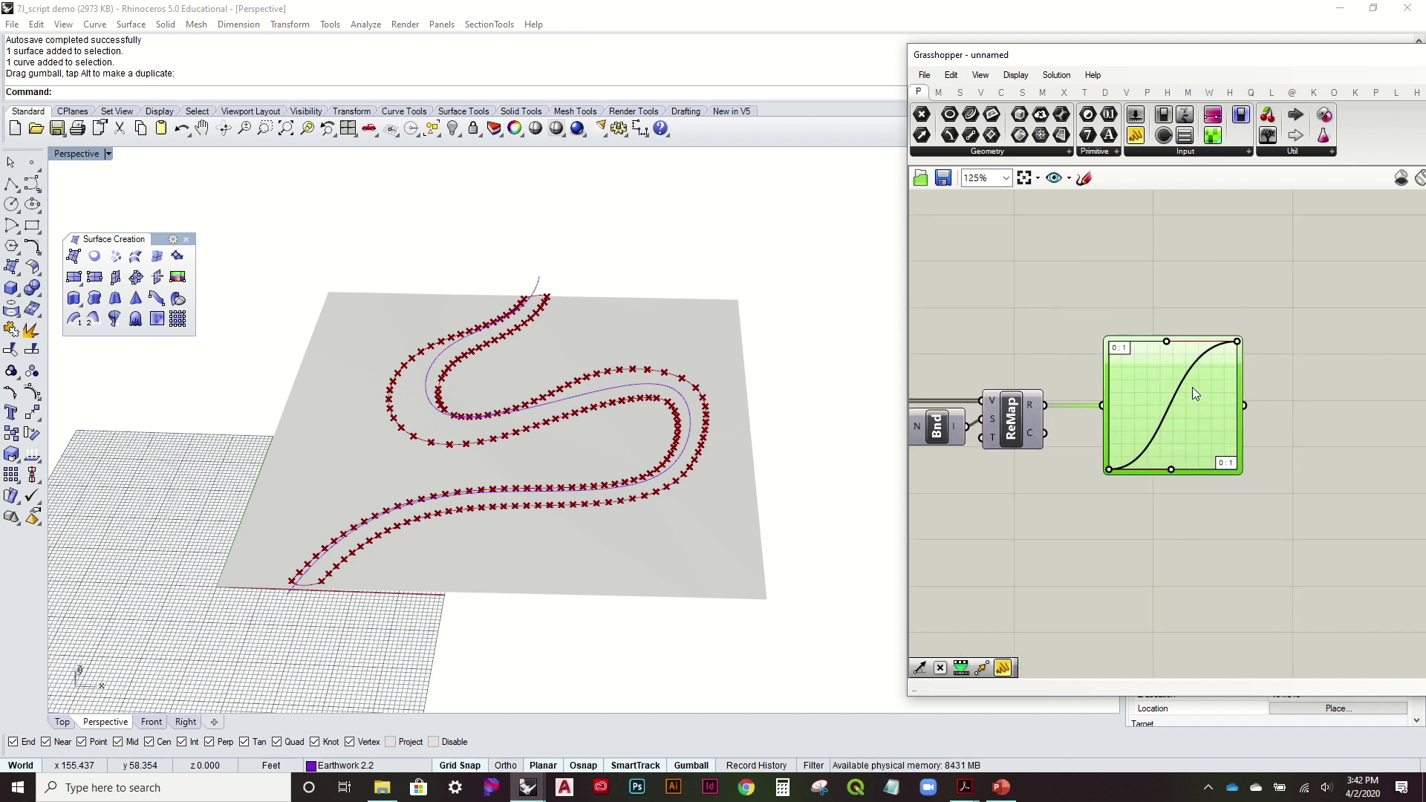
Add a Multiplication component after the Graph Mapper
left_click(1289, 357)
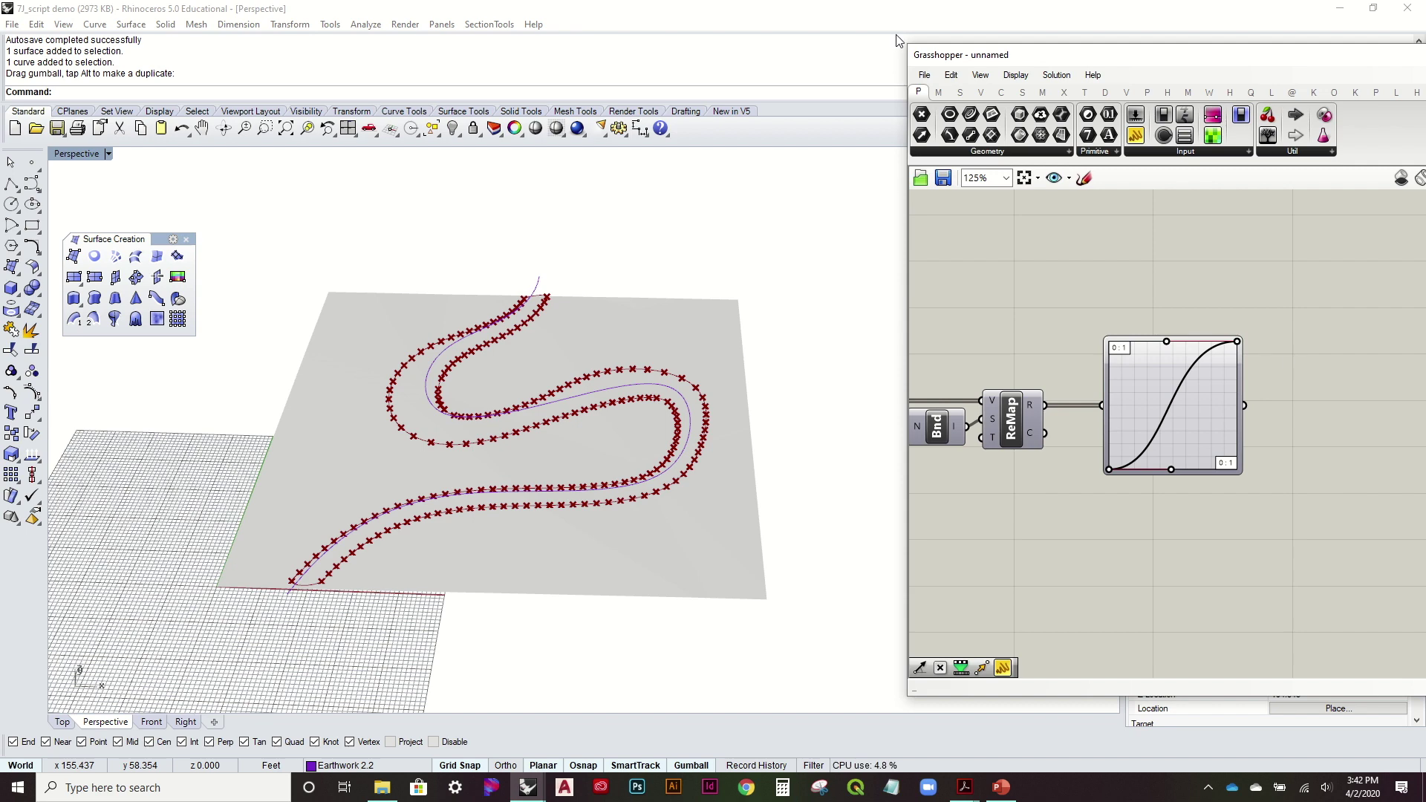
left_click(939, 92)
left_click_drag(1024, 114, 1327, 421)
Create a -15 to 15 slider set to 5 feeding the multiplication's B input
double_click(1196, 522)
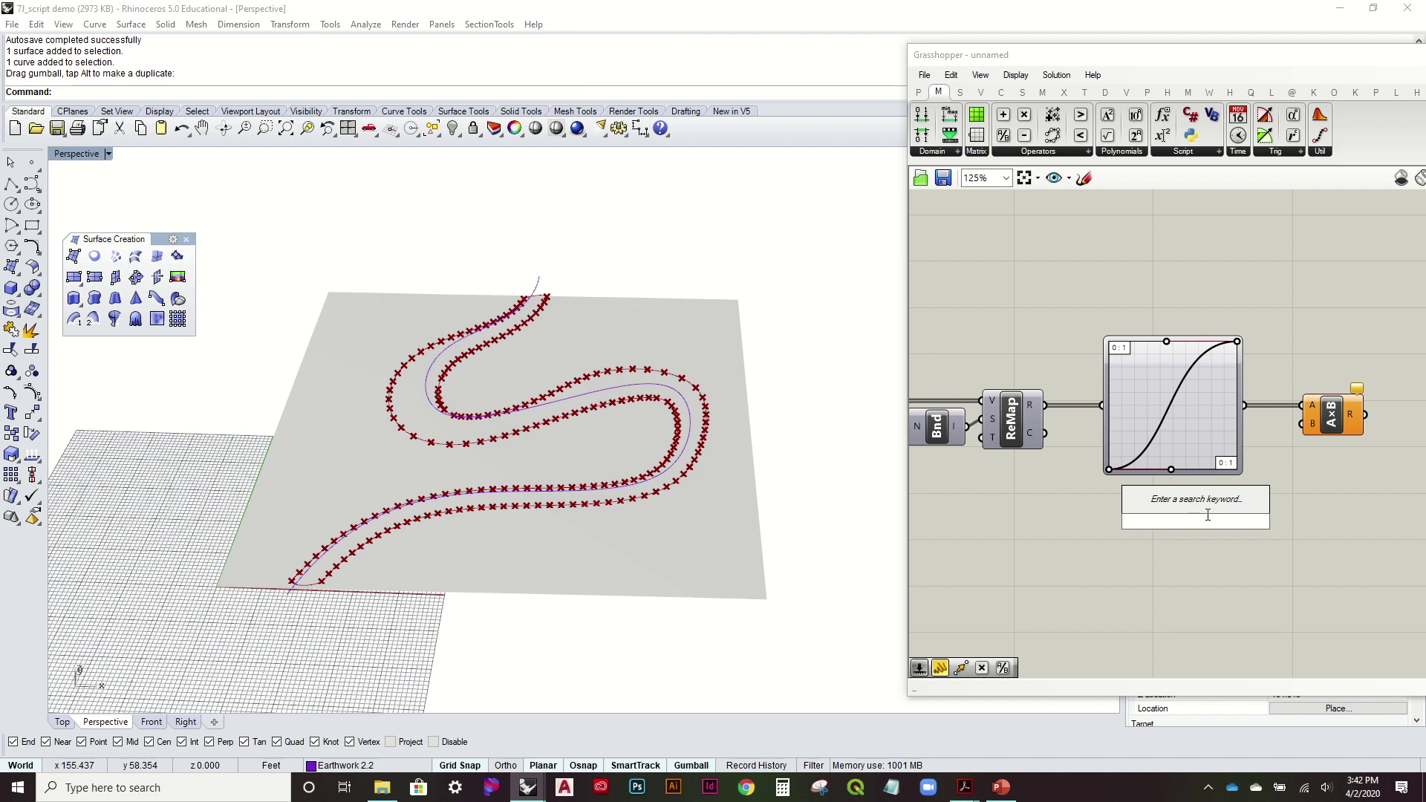
type("-15<0")
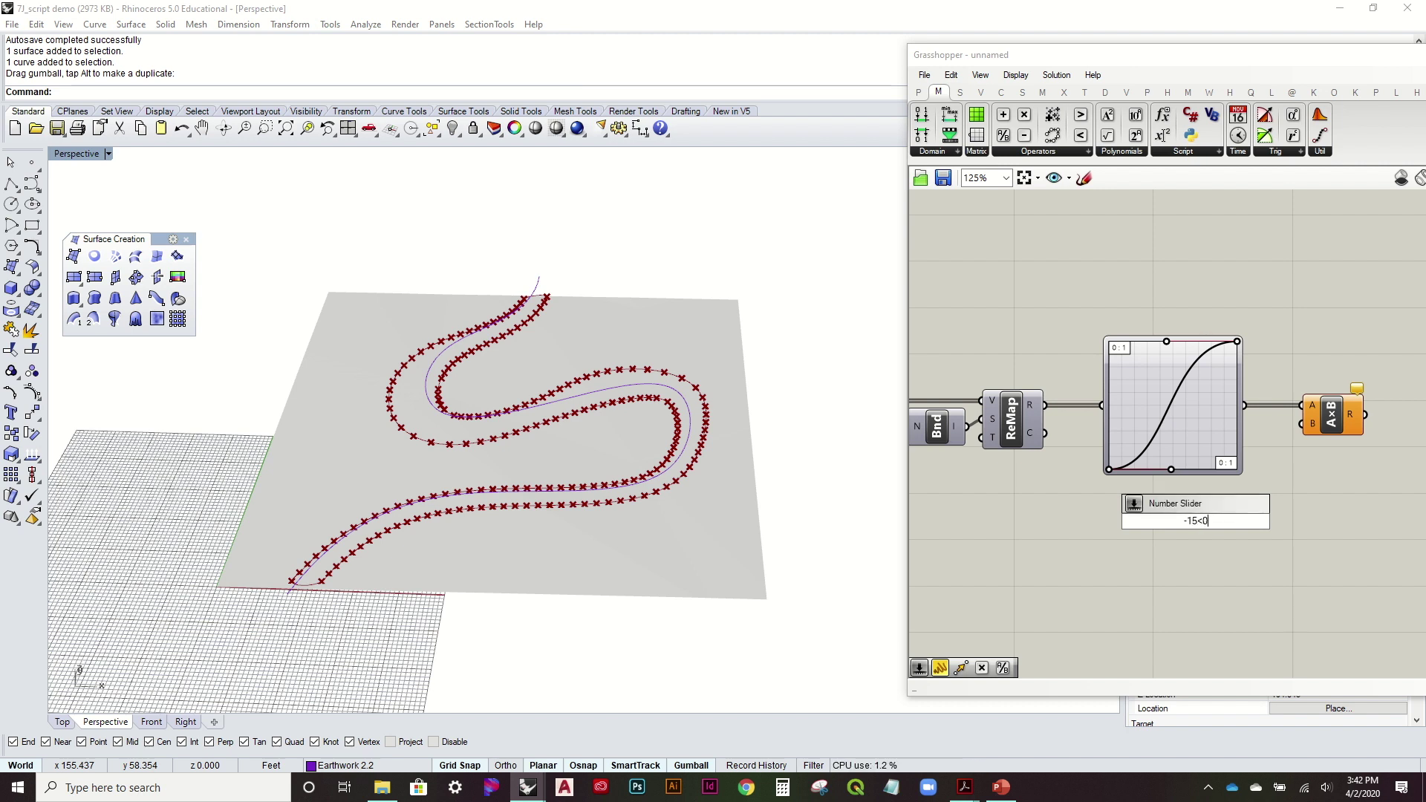
type("<15")
key("Return")
scroll(1218, 505, "up", 3)
left_click_drag(1298, 532, 1342, 379)
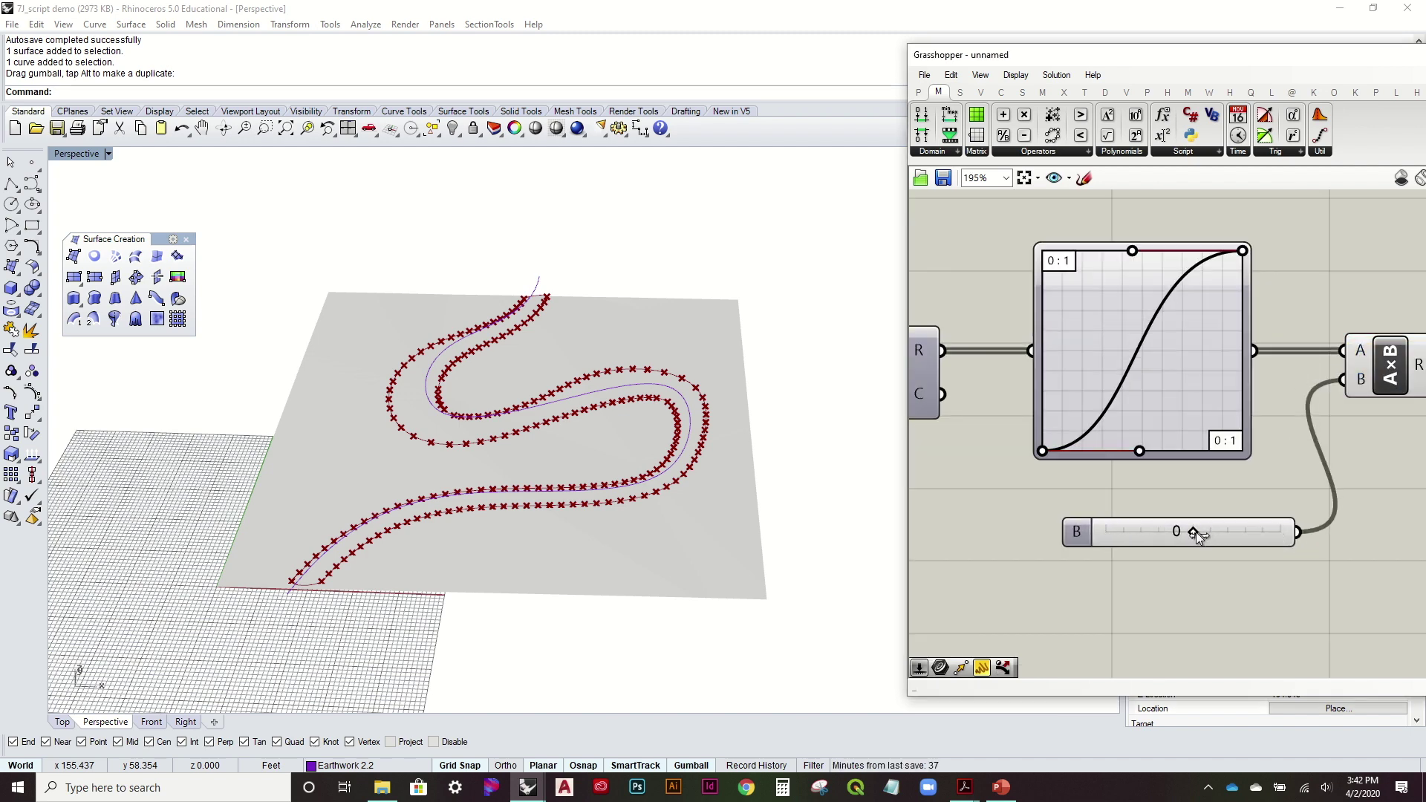
left_click_drag(1223, 536, 1228, 536)
scroll(1174, 475, "down", 3)
left_click(1220, 612)
scroll(1192, 591, "down", 2)
left_click(1194, 426)
Insert a Box component through the canvas search
double_click(1194, 426)
type("box")
key("Return")
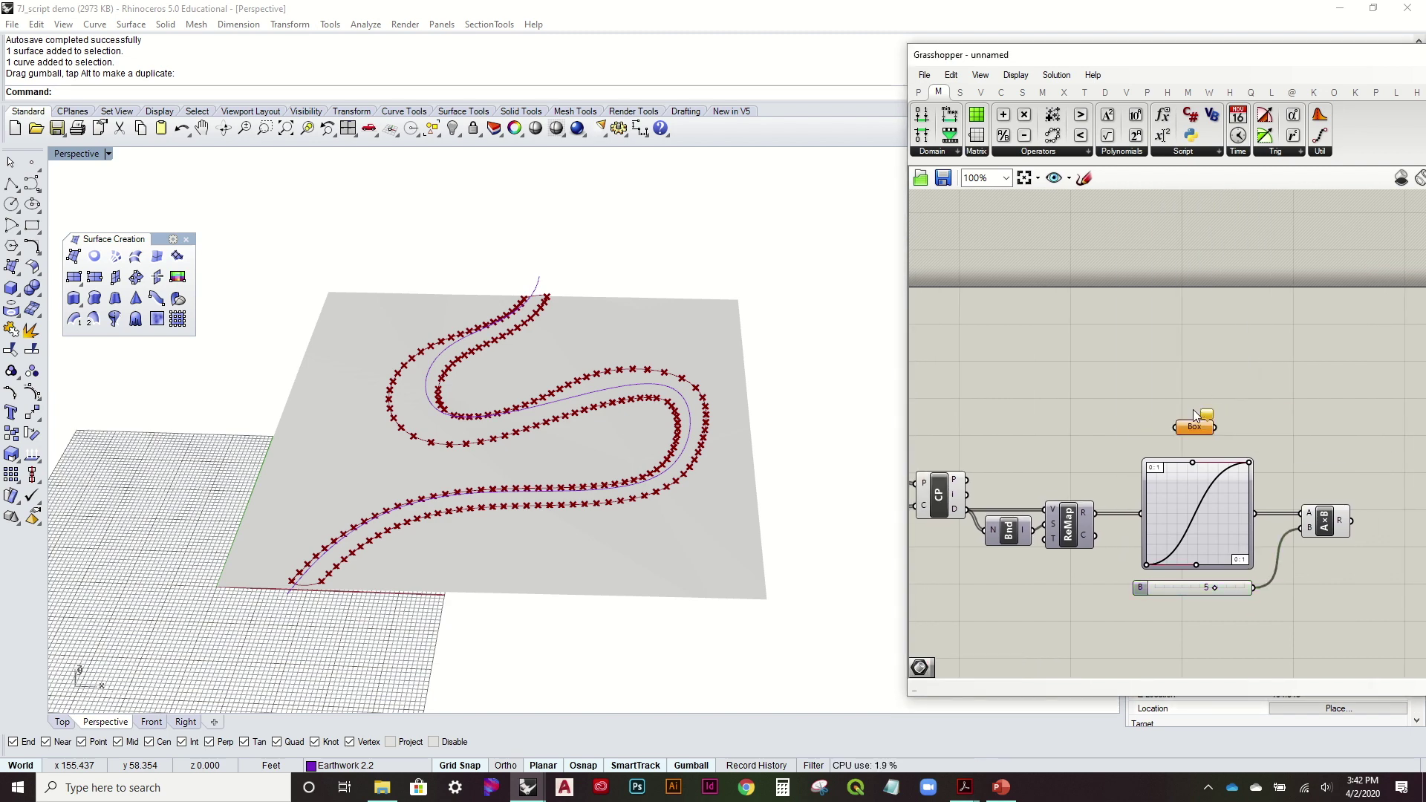
Replace the Box with a Move component taking Dispatch's A points as geometry
key("Delete")
double_click(1185, 361)
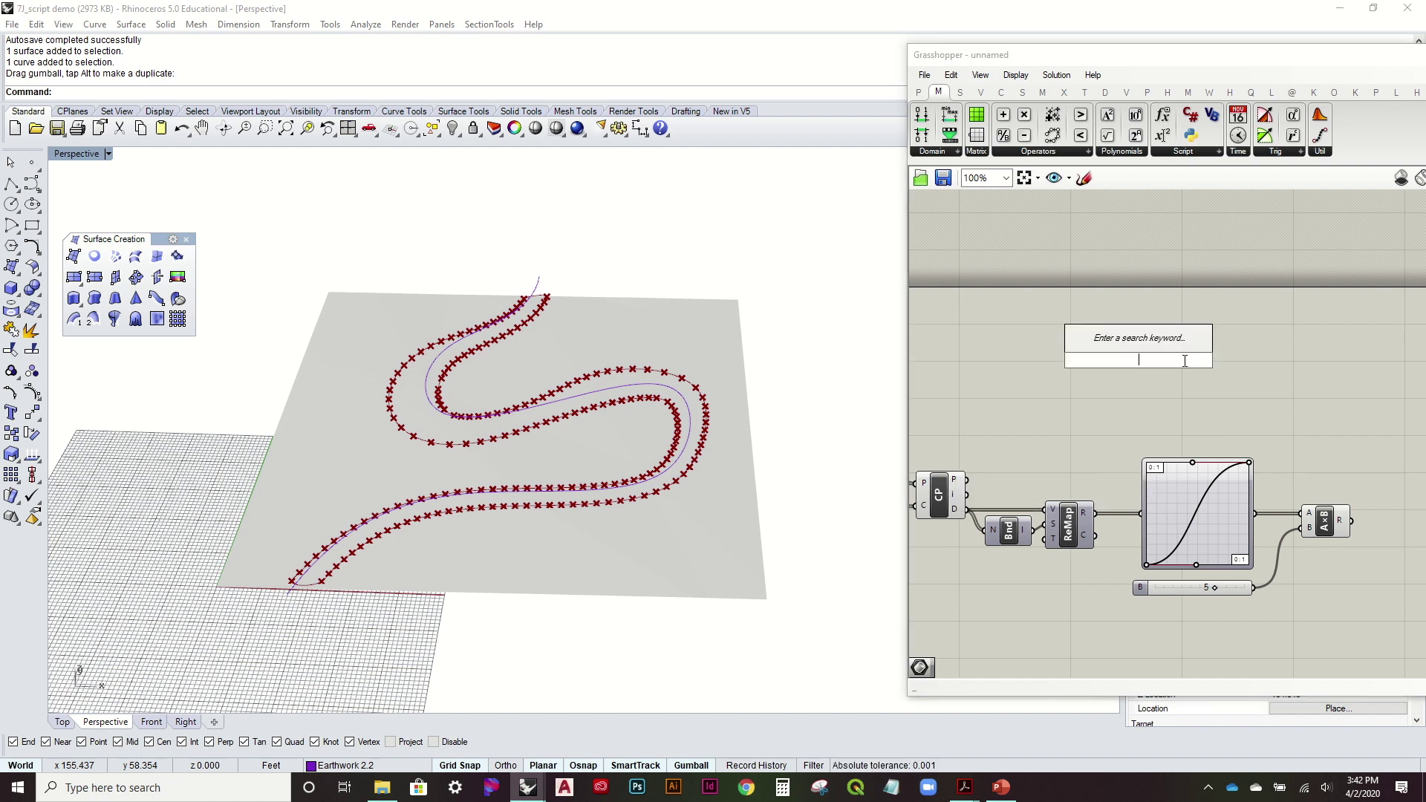
type("move")
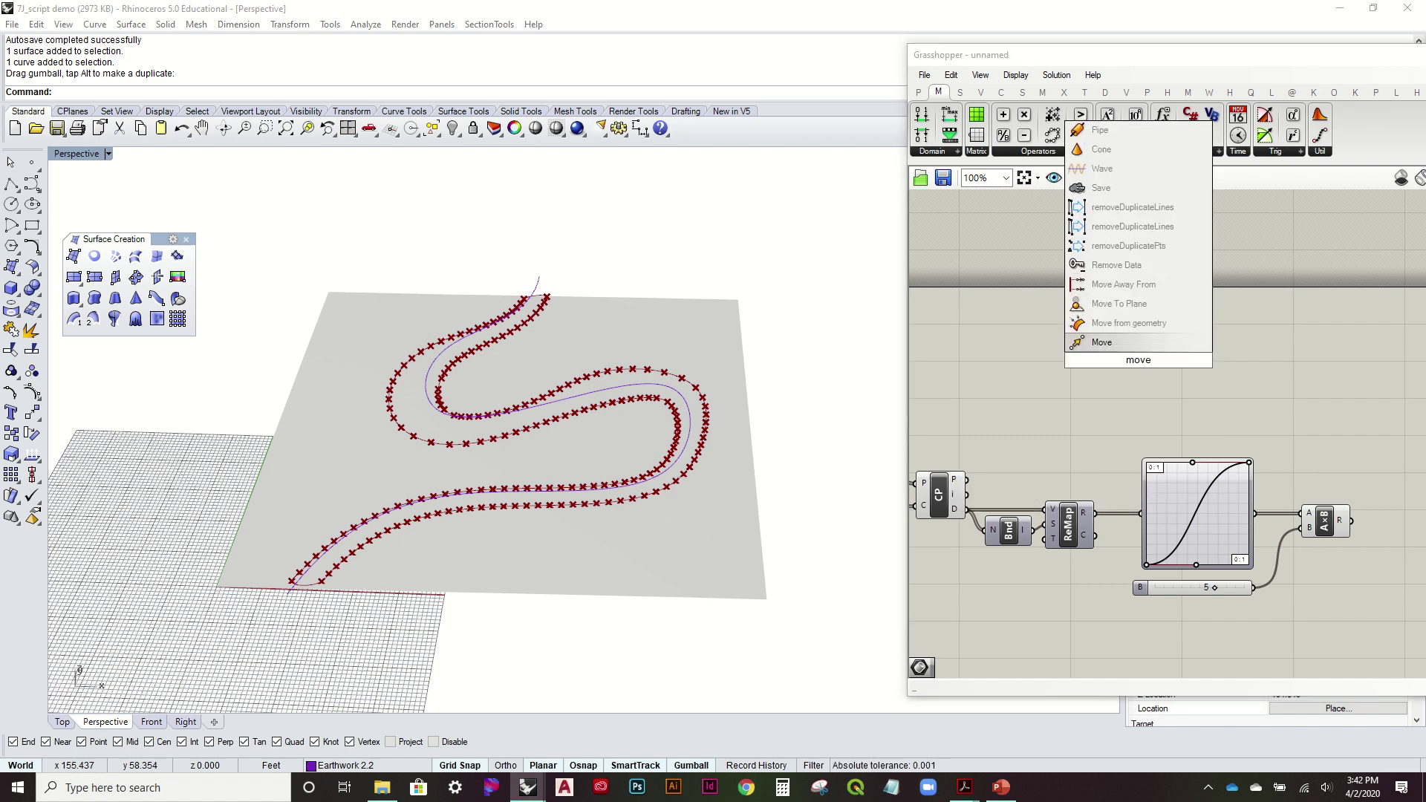
key("Return")
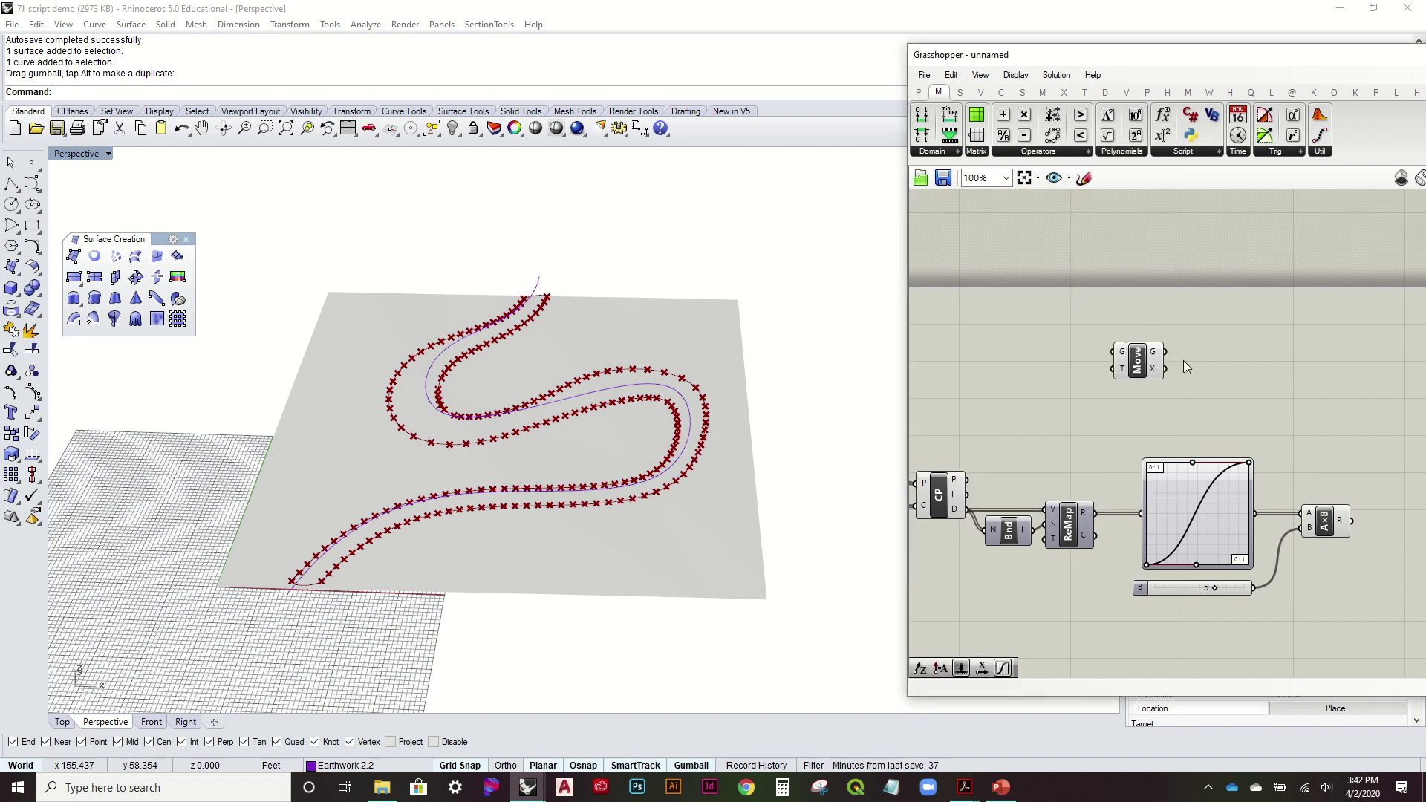
right_click_drag(988, 459, 1161, 424)
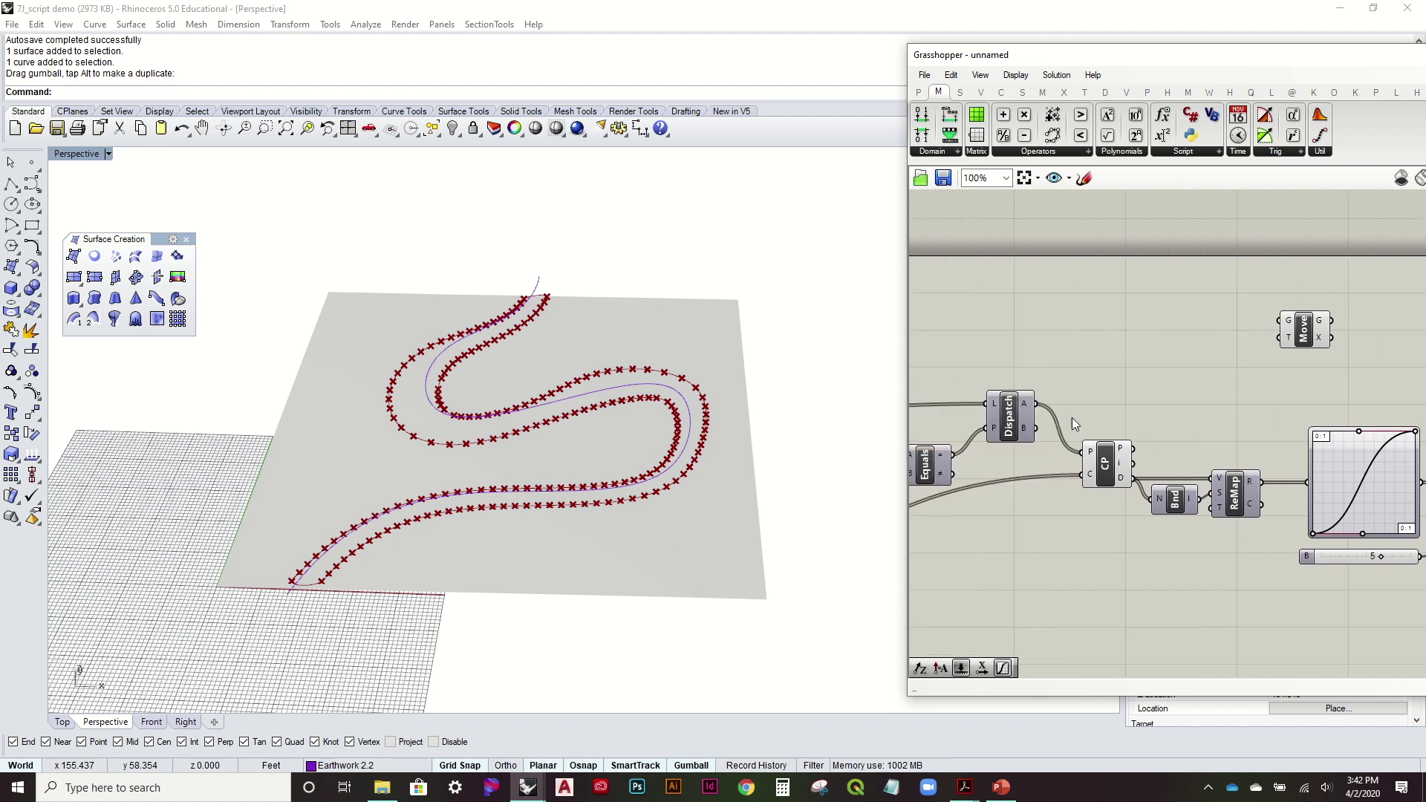
left_click_drag(1036, 406, 1286, 320)
right_click_drag(1297, 323, 1105, 331)
left_click_drag(1105, 330, 1353, 407)
Add a Unit Z vector from the multiplied values as Move's direction
double_click(1320, 452)
type("z")
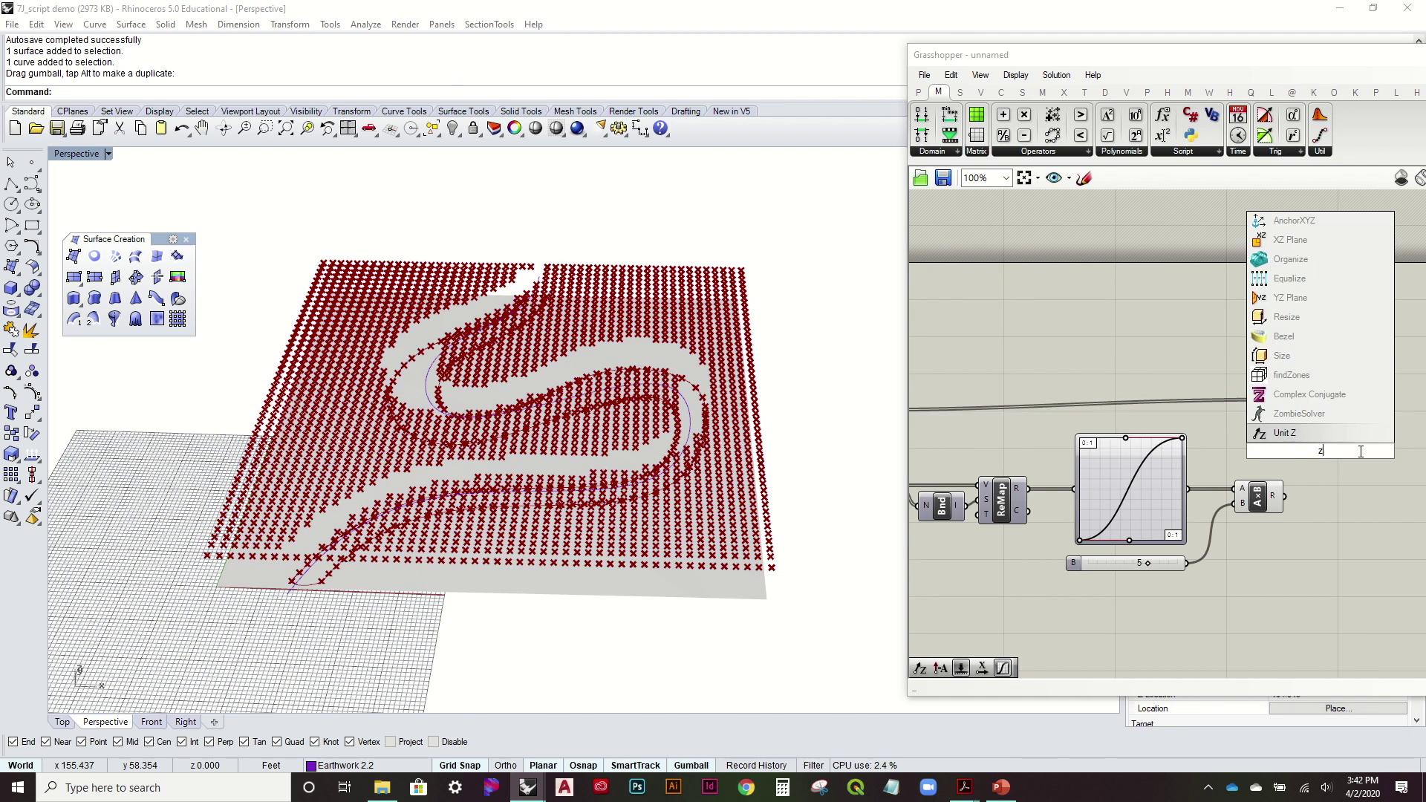
key("Return")
left_click_drag(1333, 425, 1330, 417)
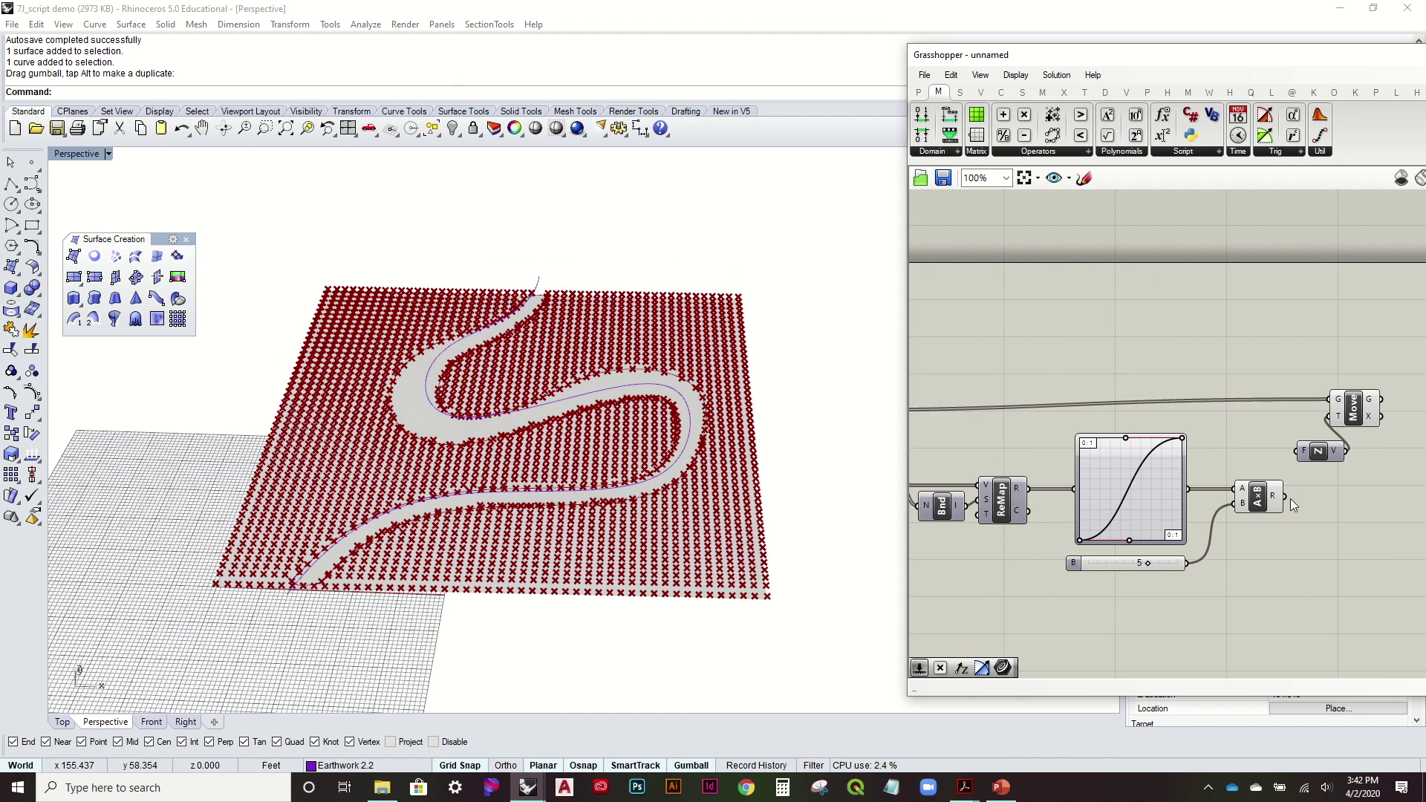
right_click_drag(616, 427, 777, 515)
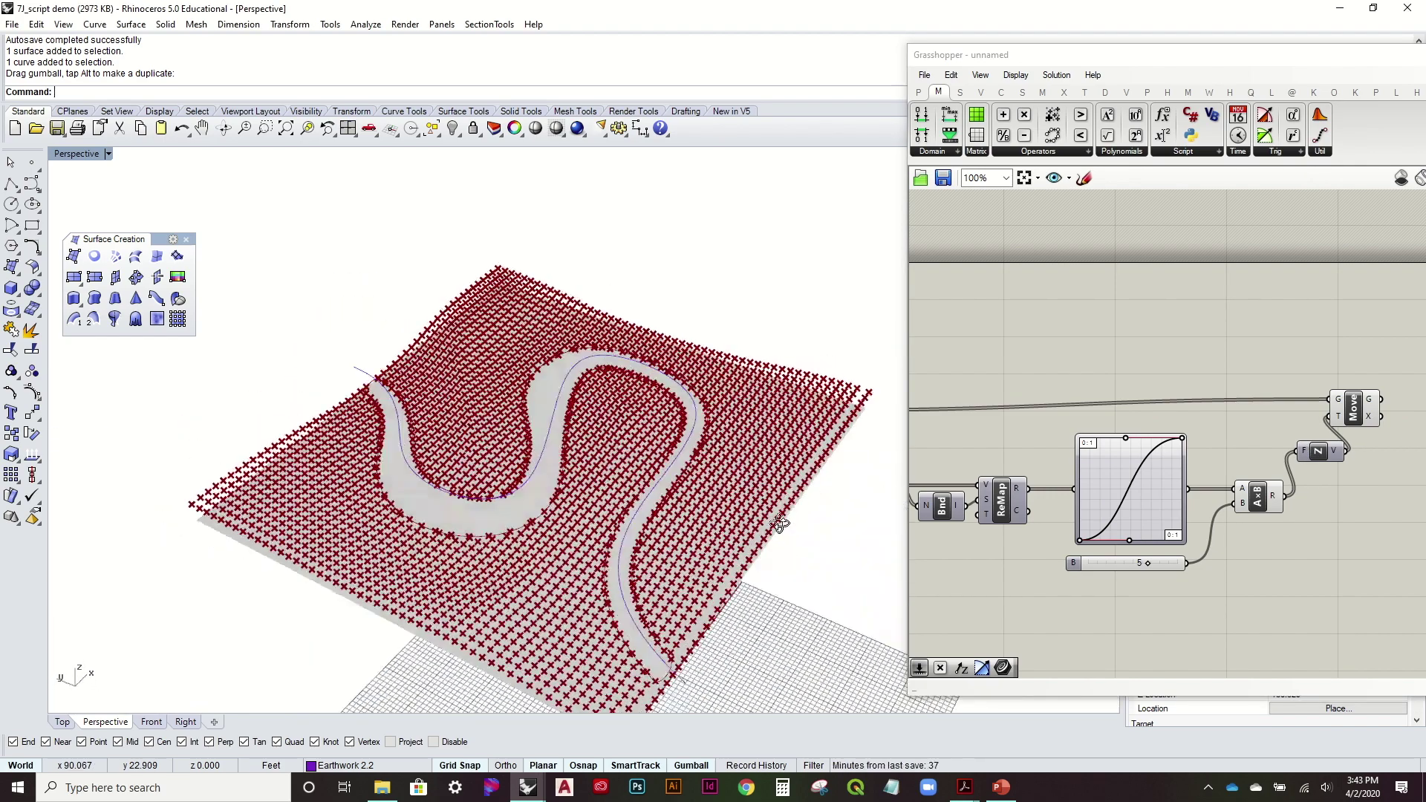
Orbit to a low side angle and hide the grey base surface with Hide
scroll(750, 452, "up", 3)
right_click_drag(749, 453, 795, 500)
scroll(661, 535, "up", 3)
right_click_drag(661, 534, 598, 456)
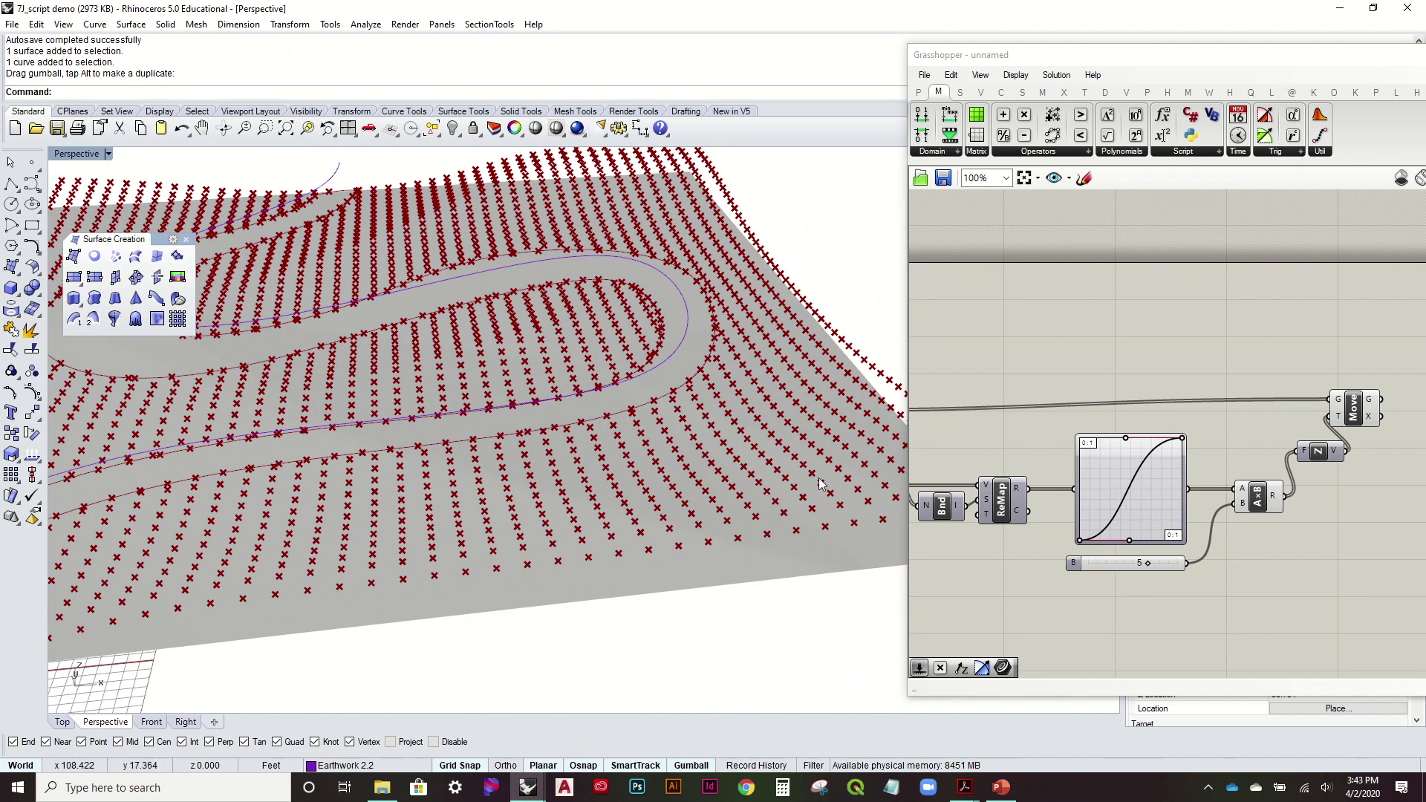
right_click_drag(819, 479, 822, 443)
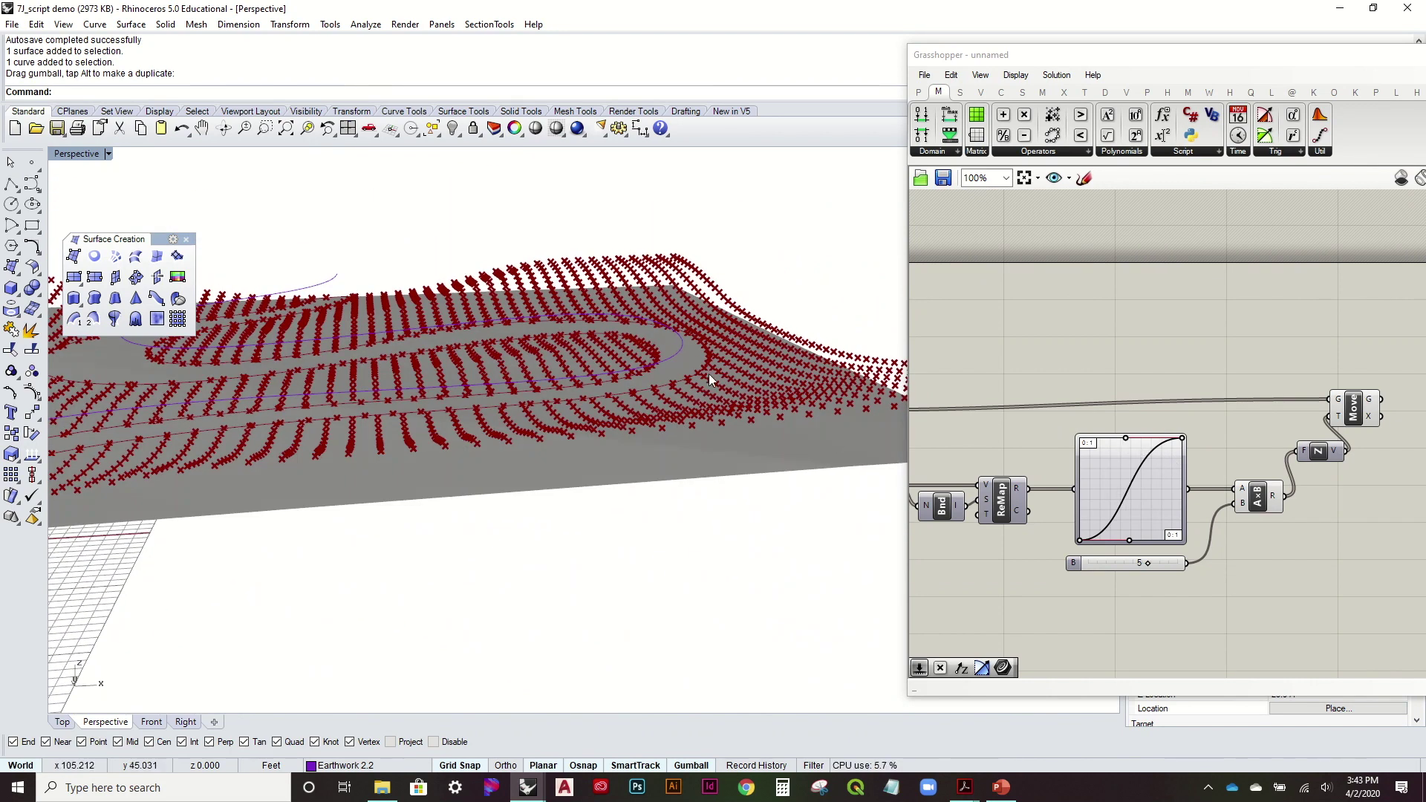
scroll(708, 373, "up", 3)
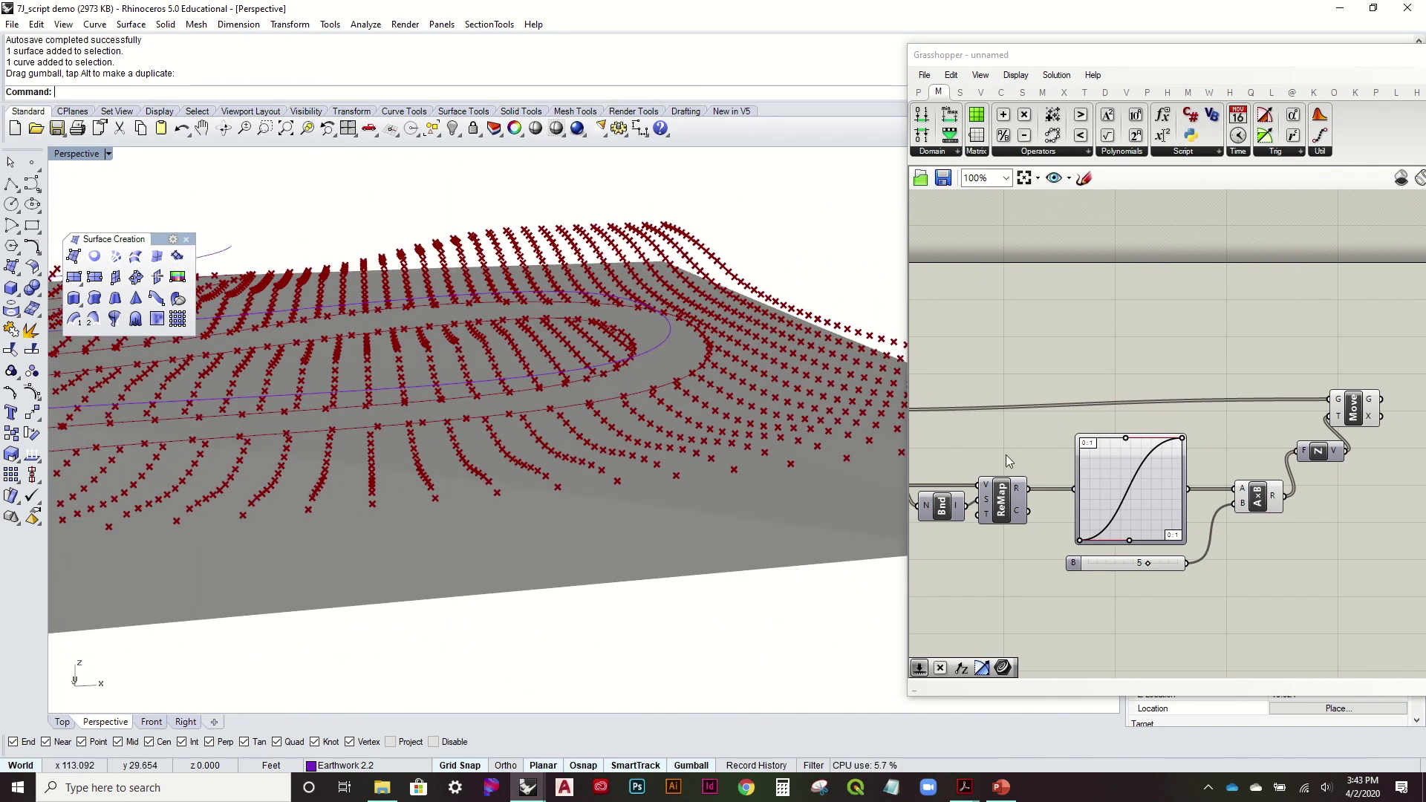
left_click(836, 532)
type("hide")
key("Return")
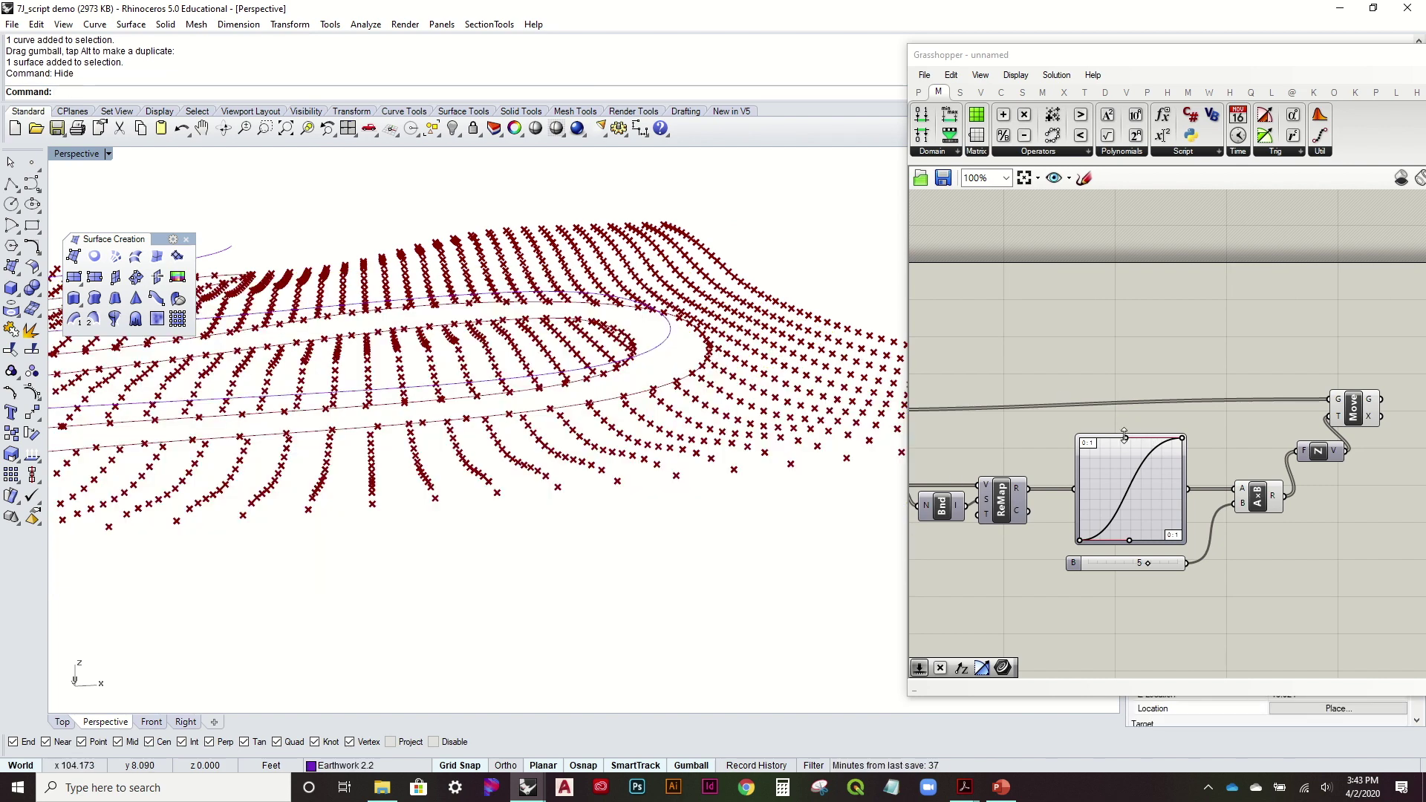
Drag the Graph Mapper grips so the curve rises steeply then levels off
left_click_drag(1126, 437, 1069, 436)
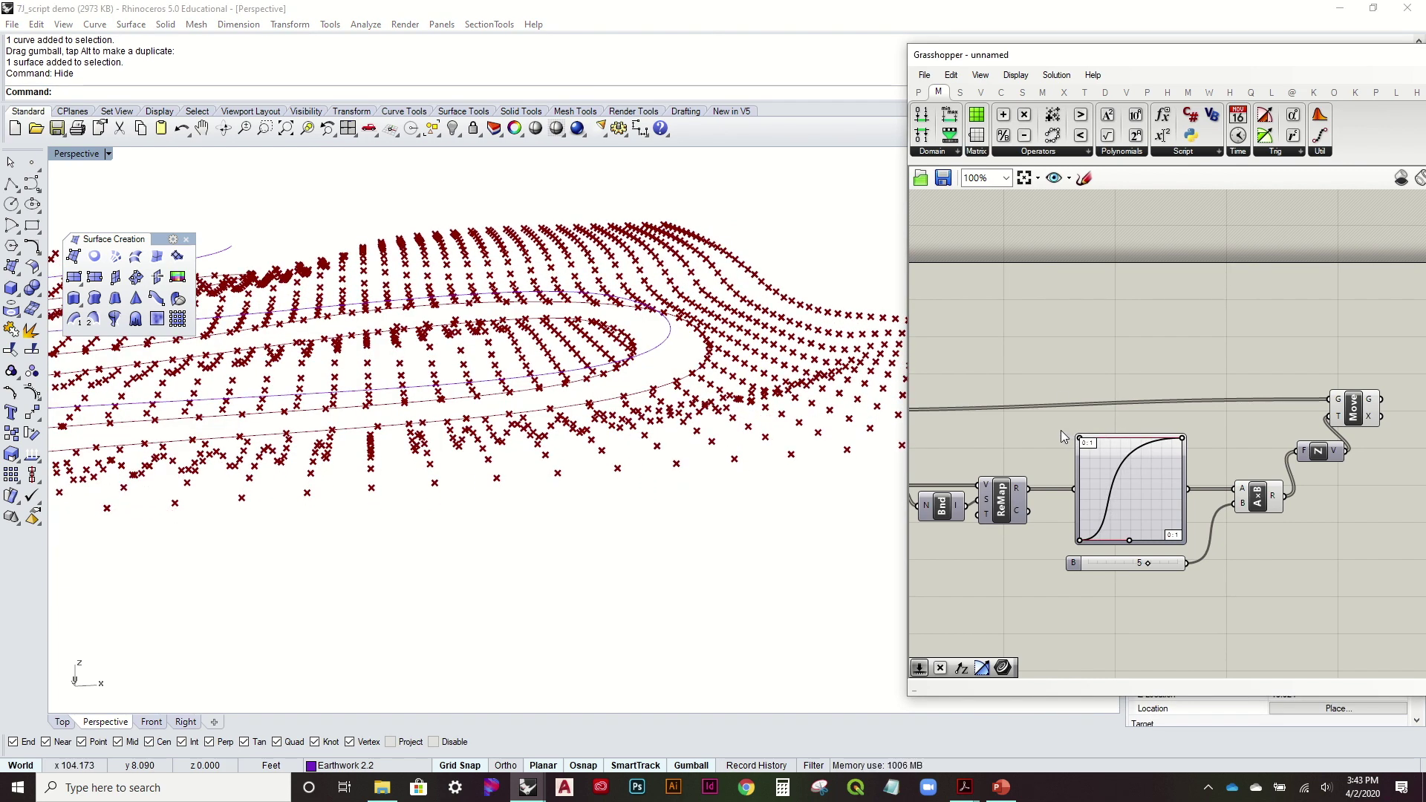
left_click_drag(1129, 536, 1068, 483)
right_click_drag(562, 404, 672, 394)
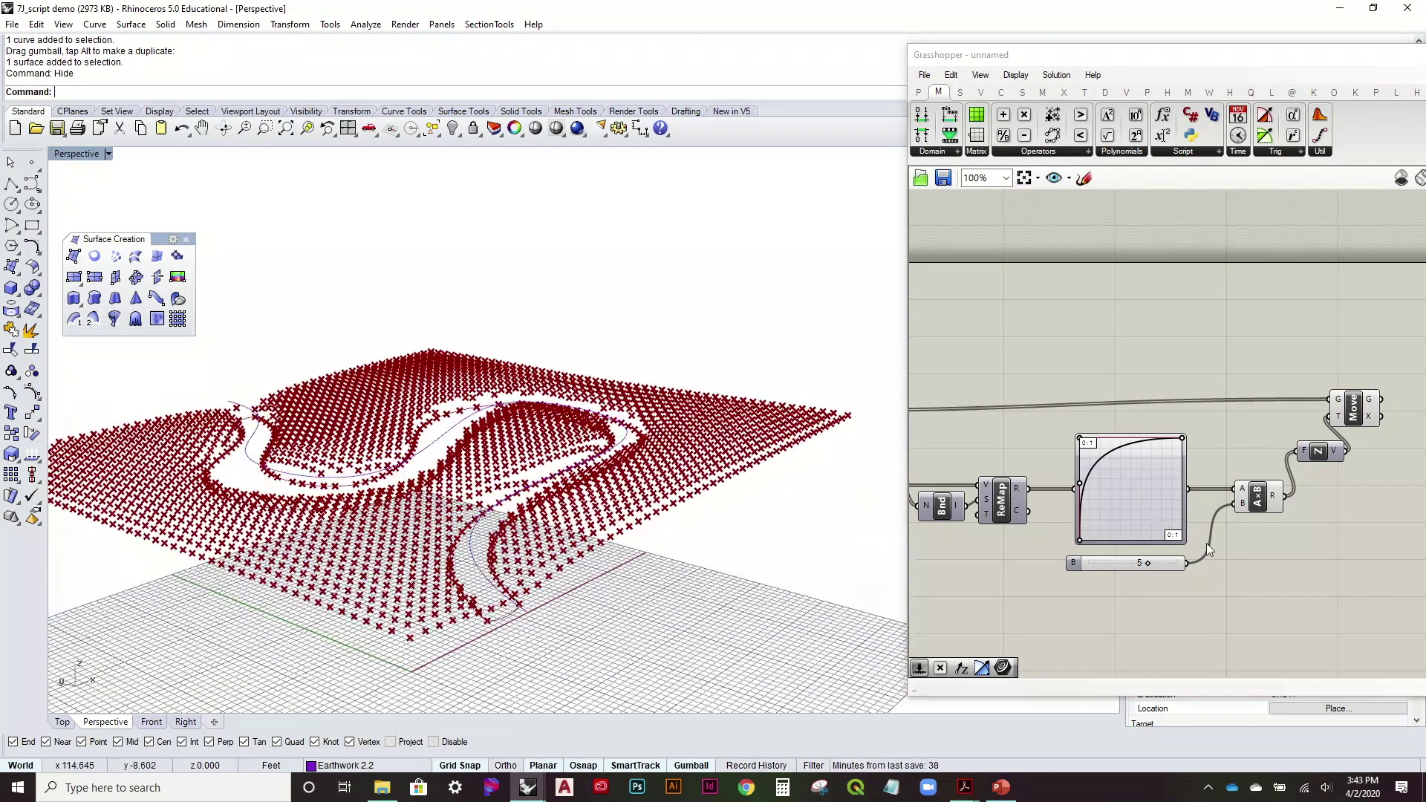
Drop the Graph Mapper's right endpoint to the bottom-right corner and shift its top control point, forming an arch
scroll(1157, 517, "up", 3)
left_click_drag(1168, 382, 1166, 482)
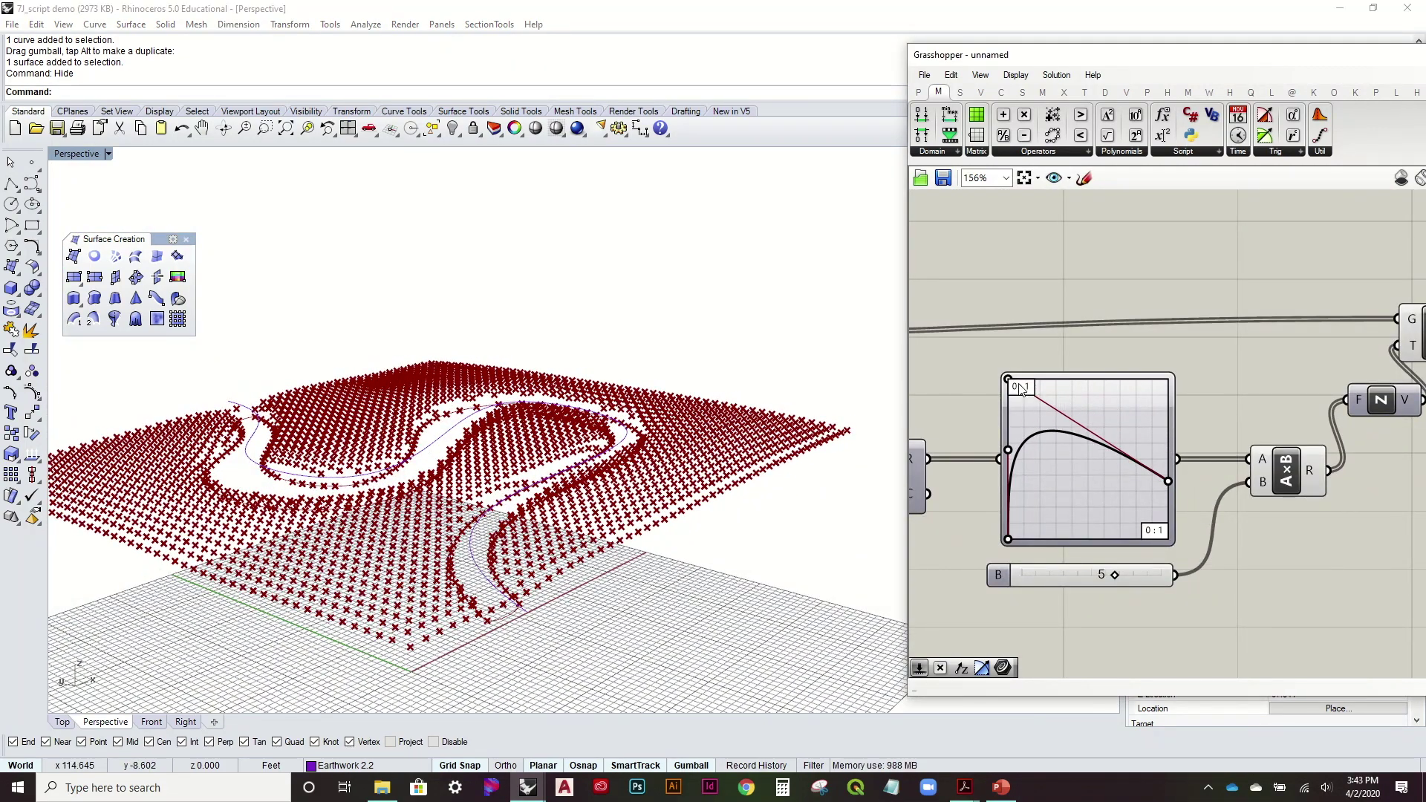
left_click_drag(1014, 383, 1075, 381)
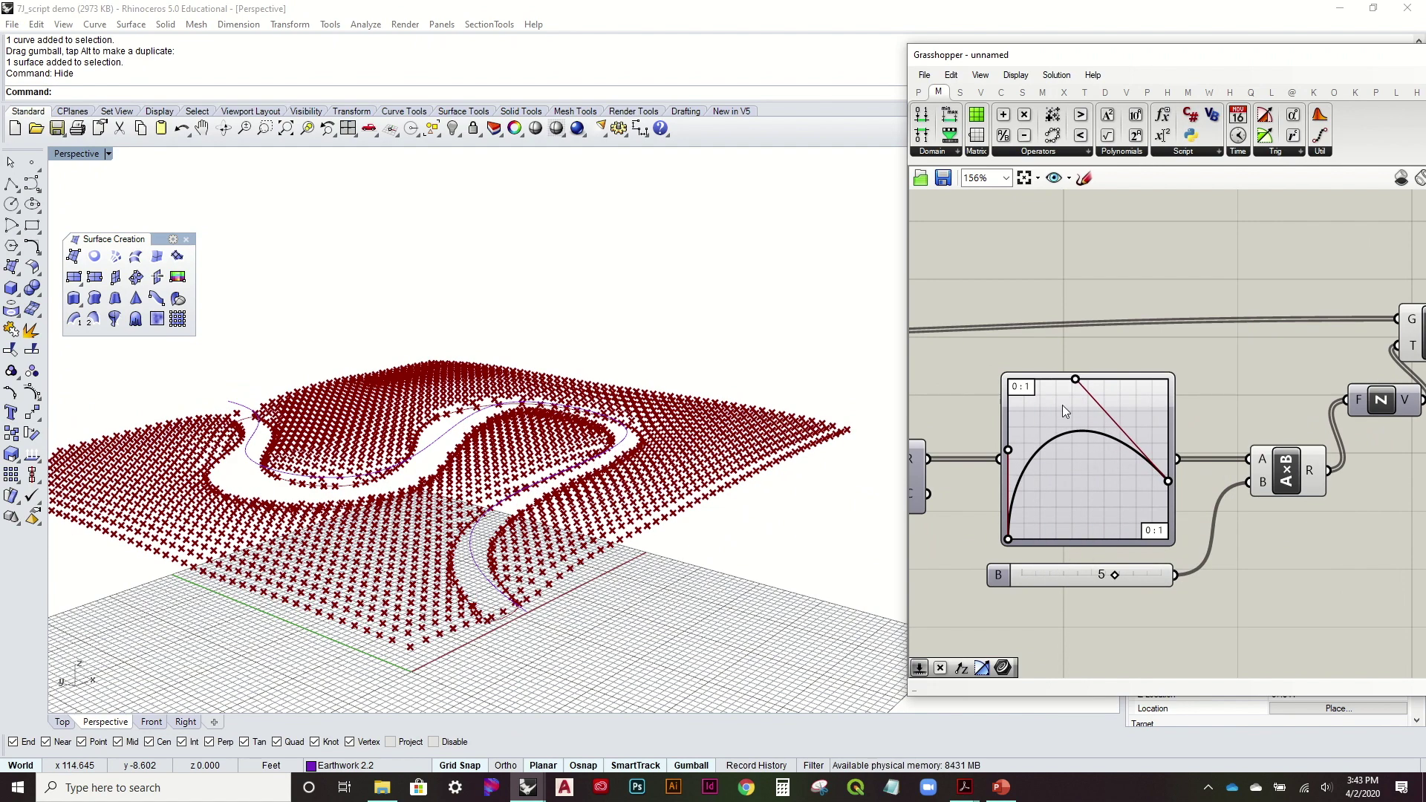
right_click_drag(605, 425, 468, 440)
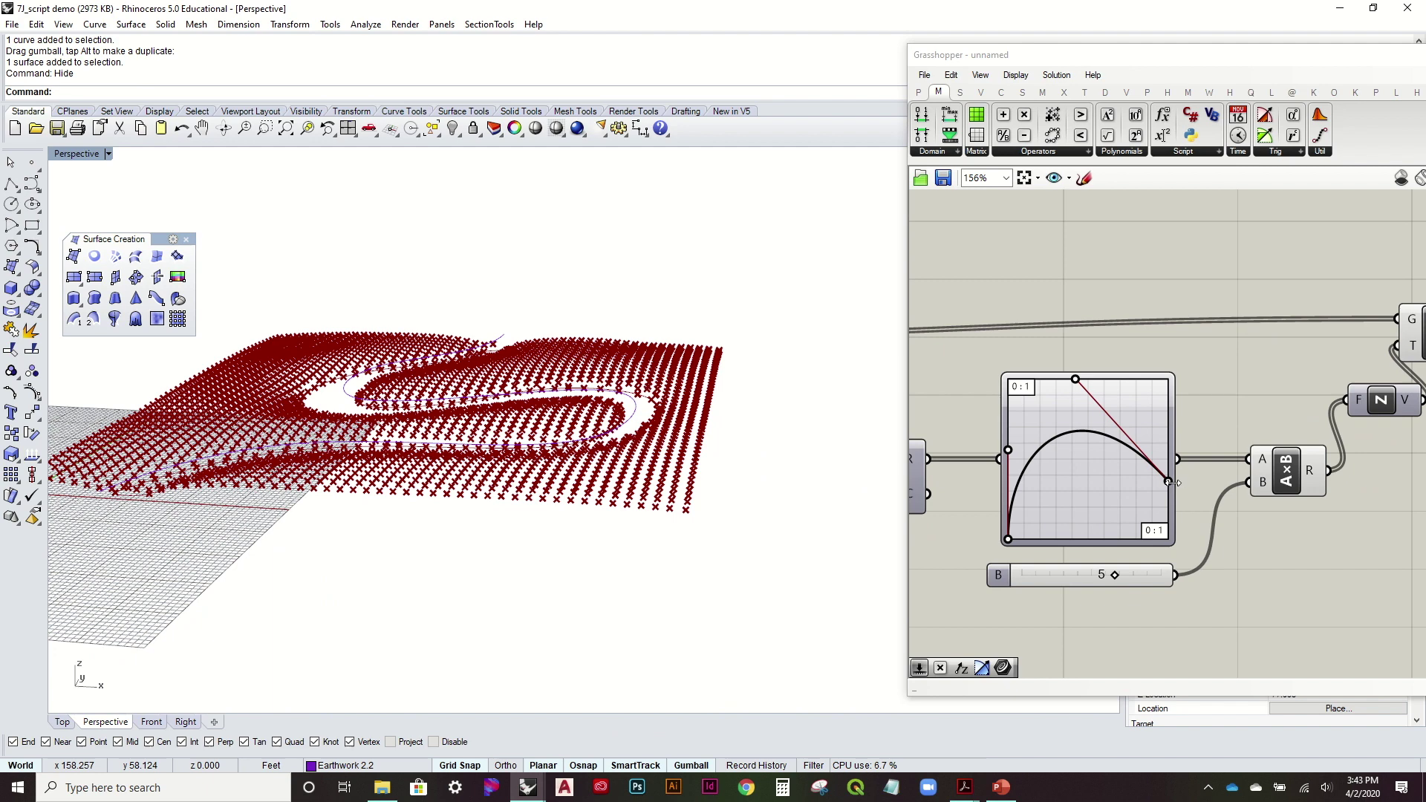
left_click_drag(1168, 482, 1173, 571)
left_click_drag(1078, 382, 1134, 401)
Orbit to a near-horizontal side view and select the Move component to preview its points
right_click_drag(520, 520, 557, 442)
scroll(1072, 428, "down", 2)
right_click_drag(1291, 413, 1182, 427)
scroll(1218, 403, "up", 3)
left_click(1197, 367)
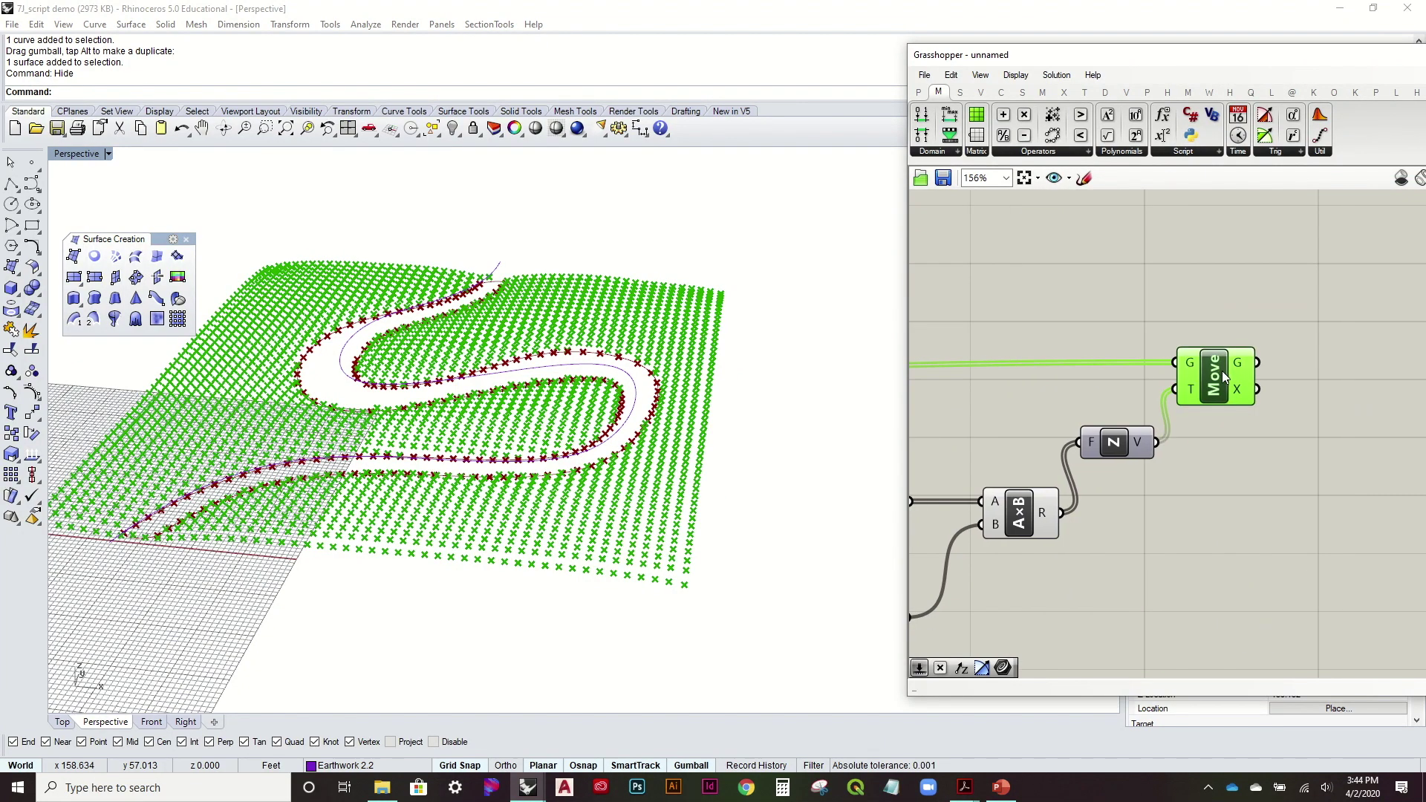
Place a Replace Items component from the Sets > List catalogue near Dispatch
left_click(1262, 469)
right_click_drag(1263, 471, 1242, 480)
scroll(1241, 480, "down", 1)
right_click_drag(509, 376, 564, 430)
scroll(951, 357, "down", 2)
right_click_drag(1147, 397, 1329, 382)
right_click_drag(1099, 394, 1202, 391)
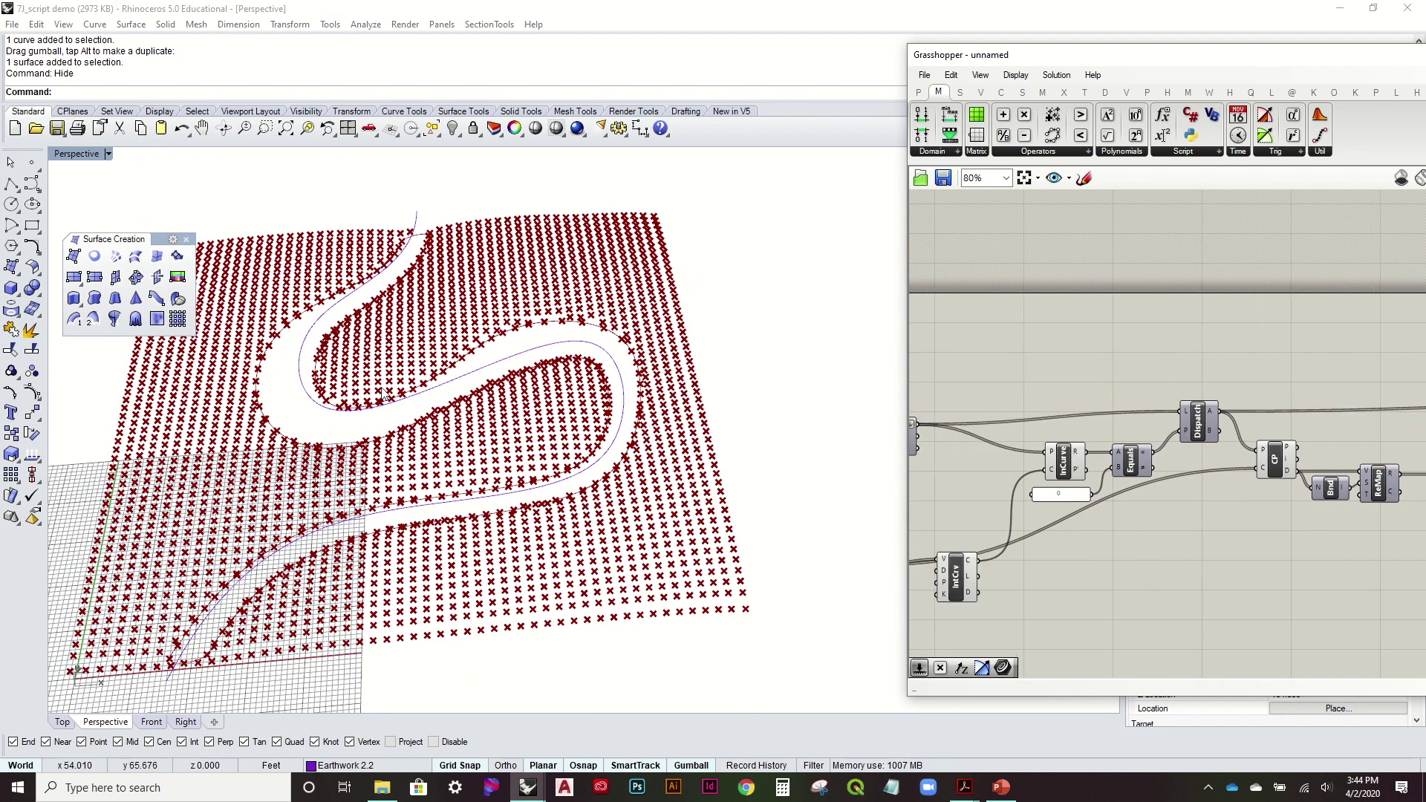
right_click_drag(310, 399, 312, 479)
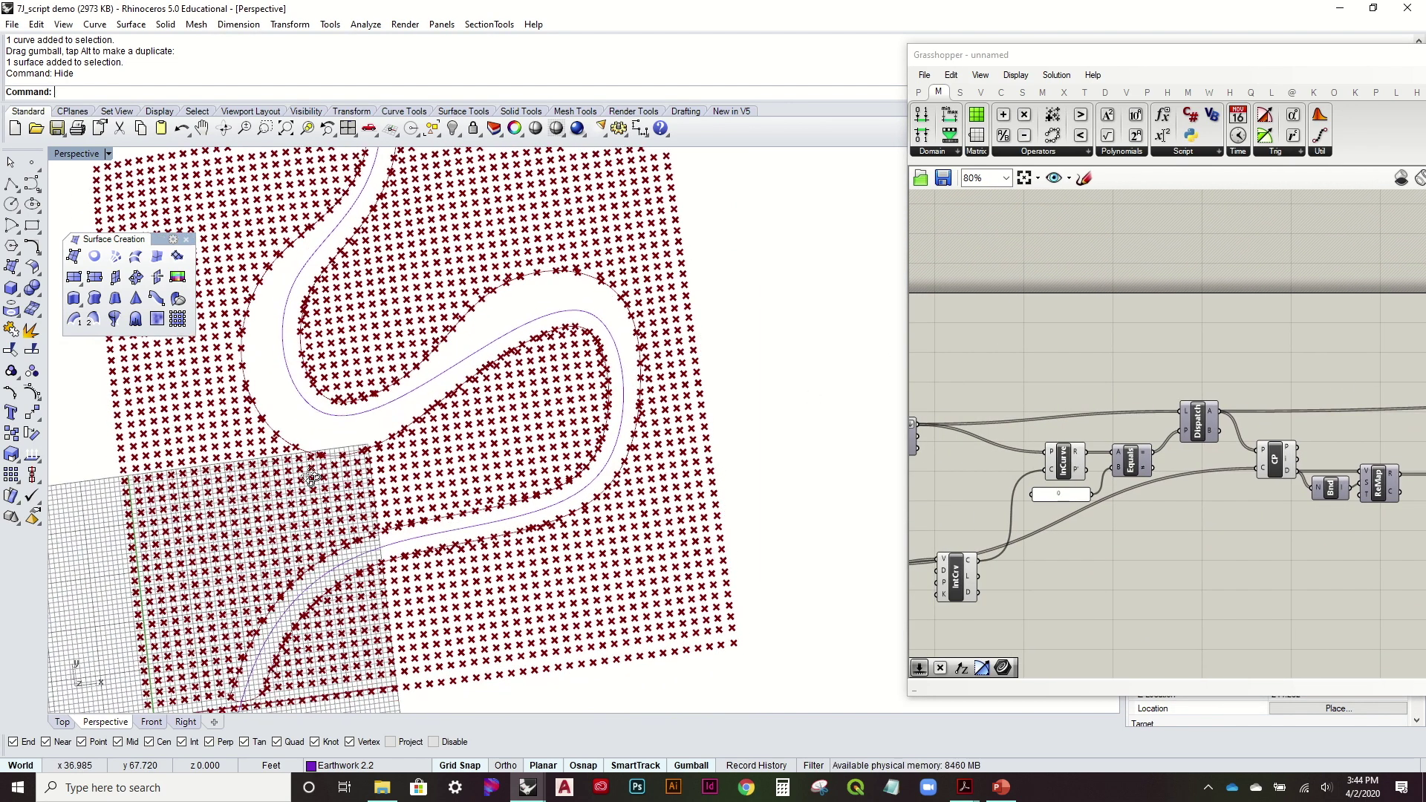
right_click_drag(1162, 435, 1196, 394)
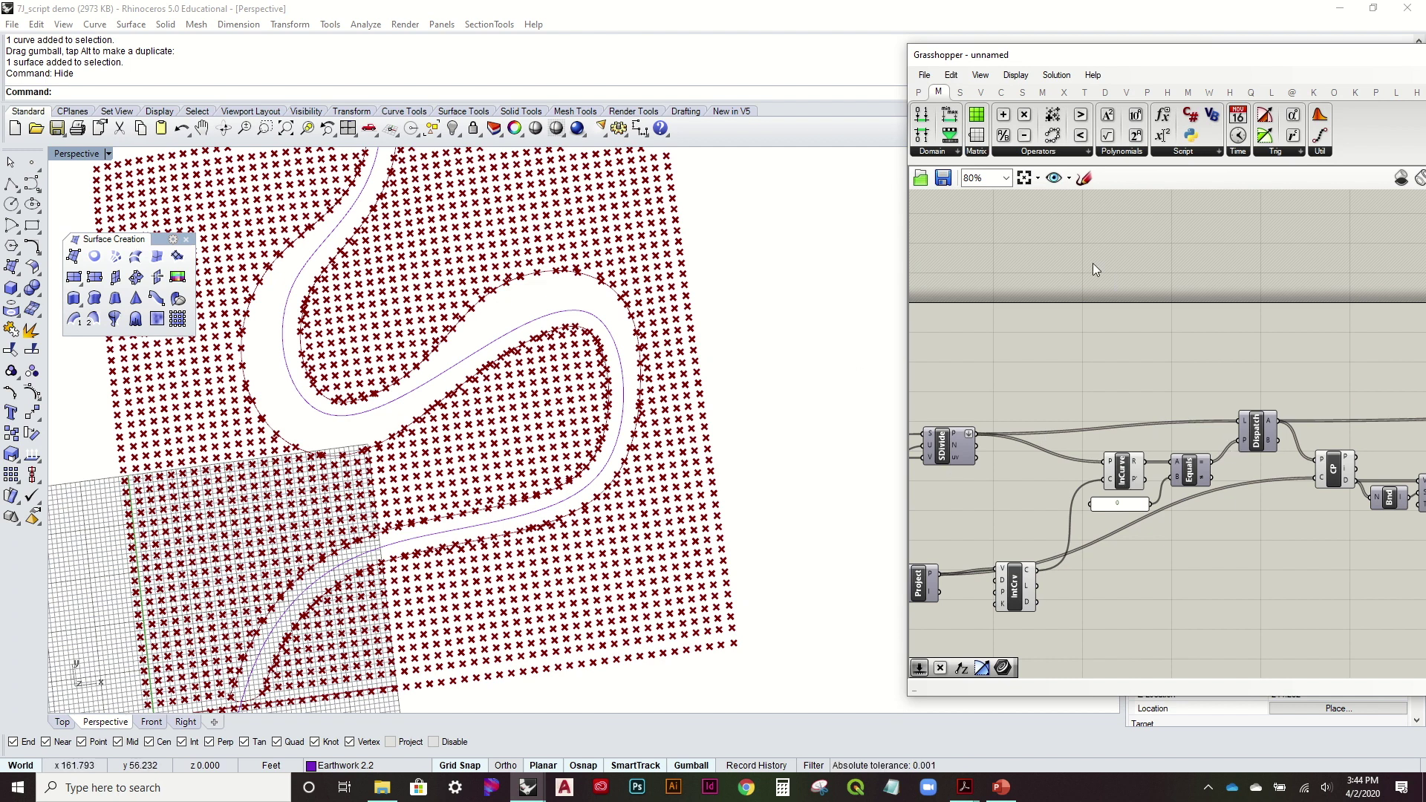
left_click(957, 92)
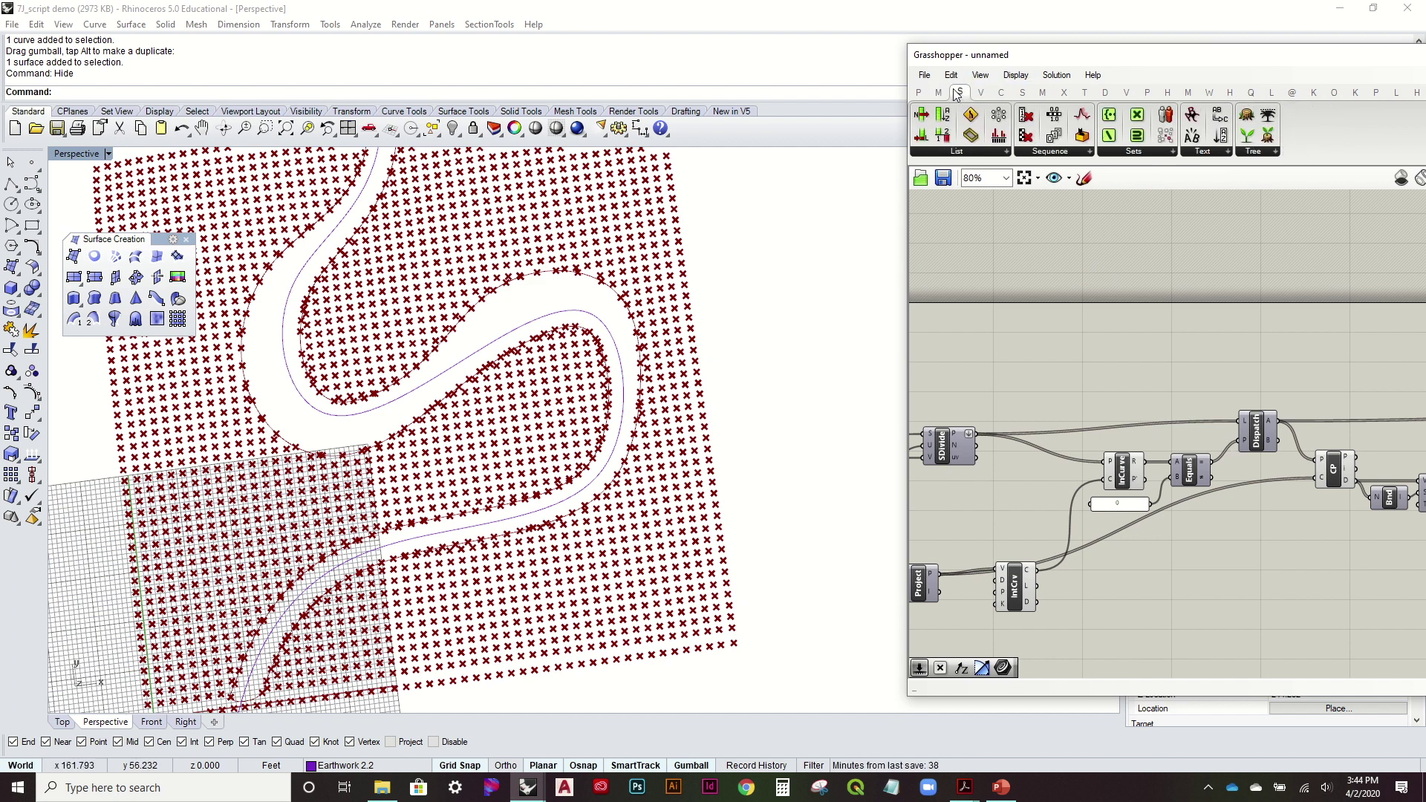
left_click(946, 152)
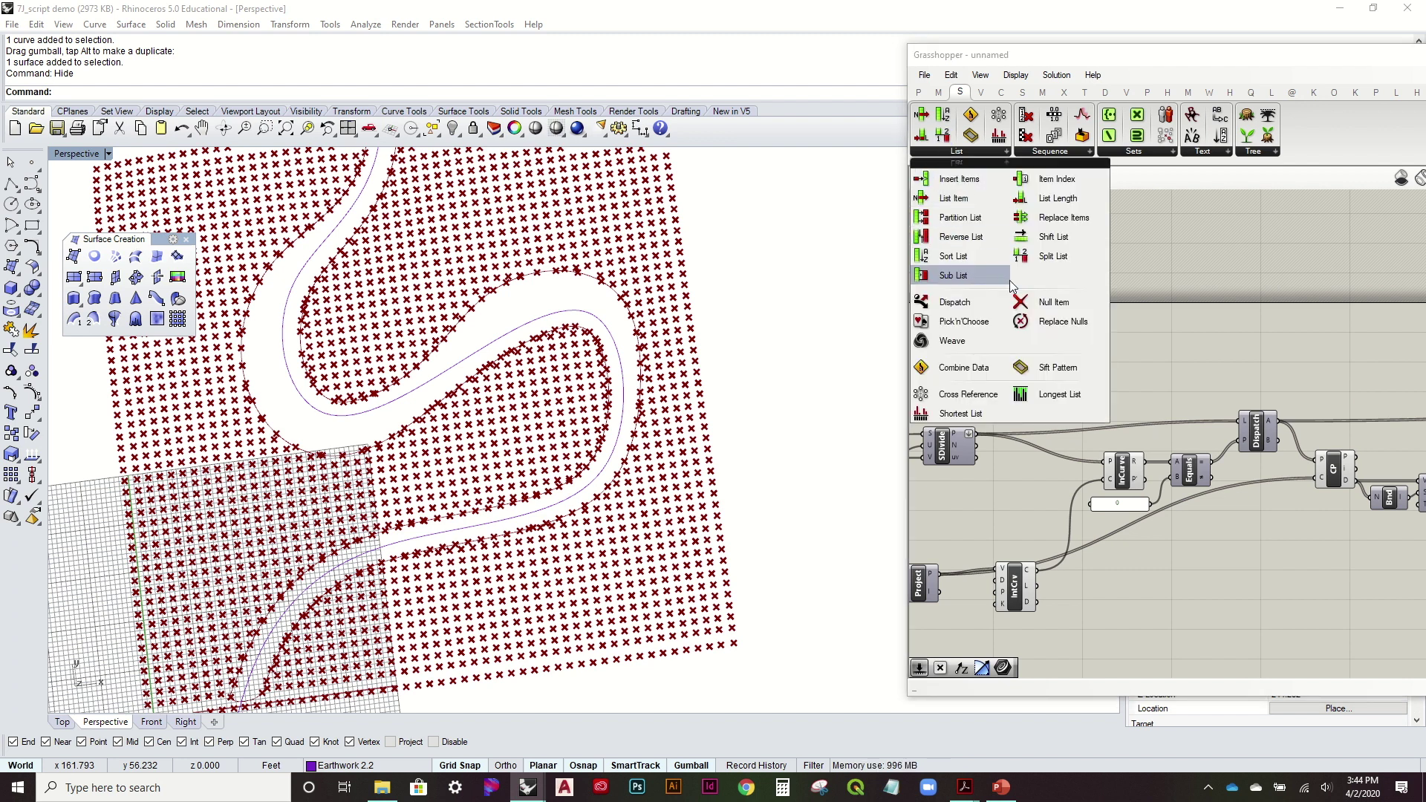
left_click_drag(1064, 220, 1209, 444)
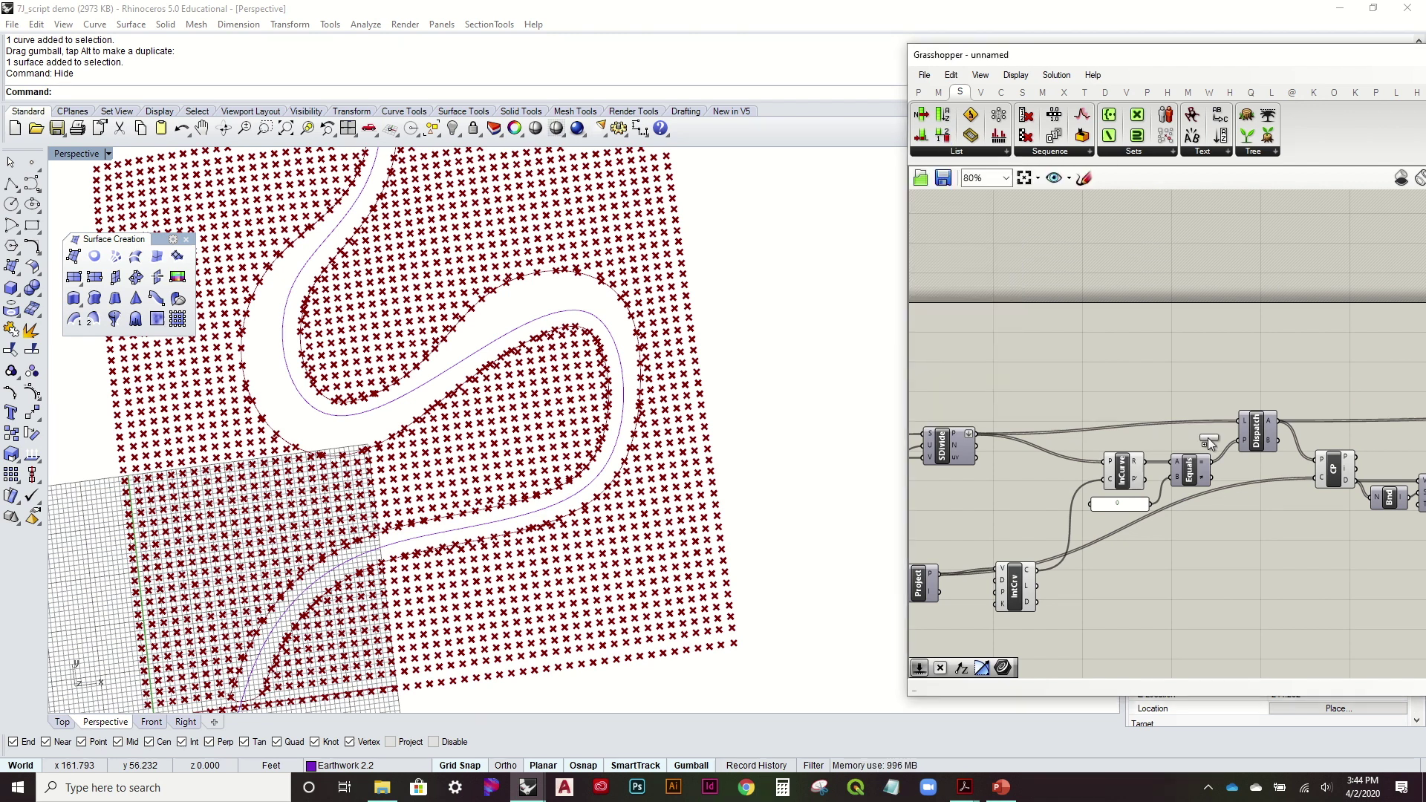
left_click_drag(1144, 375, 1142, 371)
Wire SDivide's points into Replace Items' L and the Move geometry into its I input
left_click_drag(1063, 393, 1321, 347)
right_click_drag(1321, 347, 1008, 376)
left_click_drag(1008, 375, 1386, 413)
scroll(1362, 457, "up", 3)
left_click_drag(1296, 452, 1390, 408)
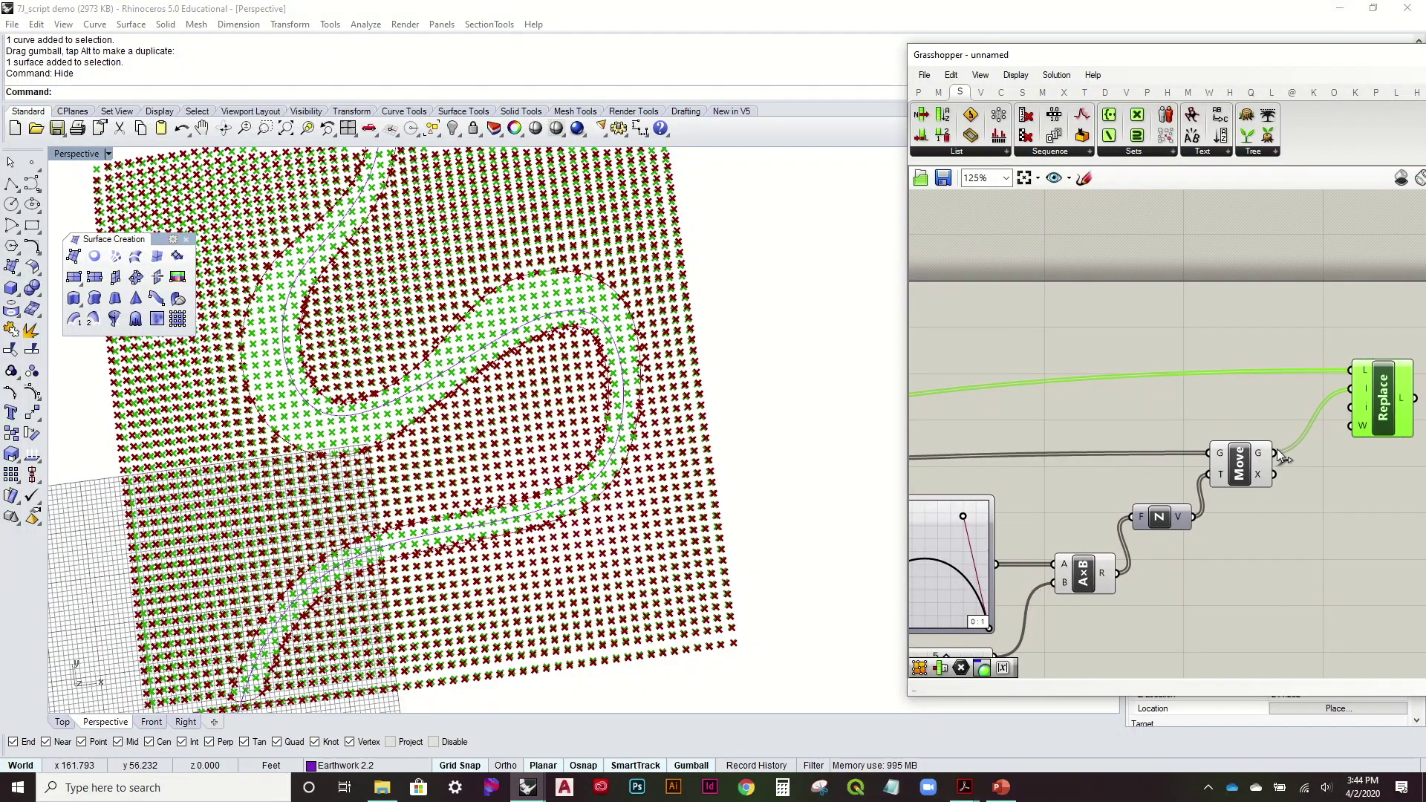
scroll(1278, 448, "down", 2)
Shift InCurve, Equals, Dispatch and the slider down, then add an Item Index component
right_click_drag(1035, 401, 1399, 442)
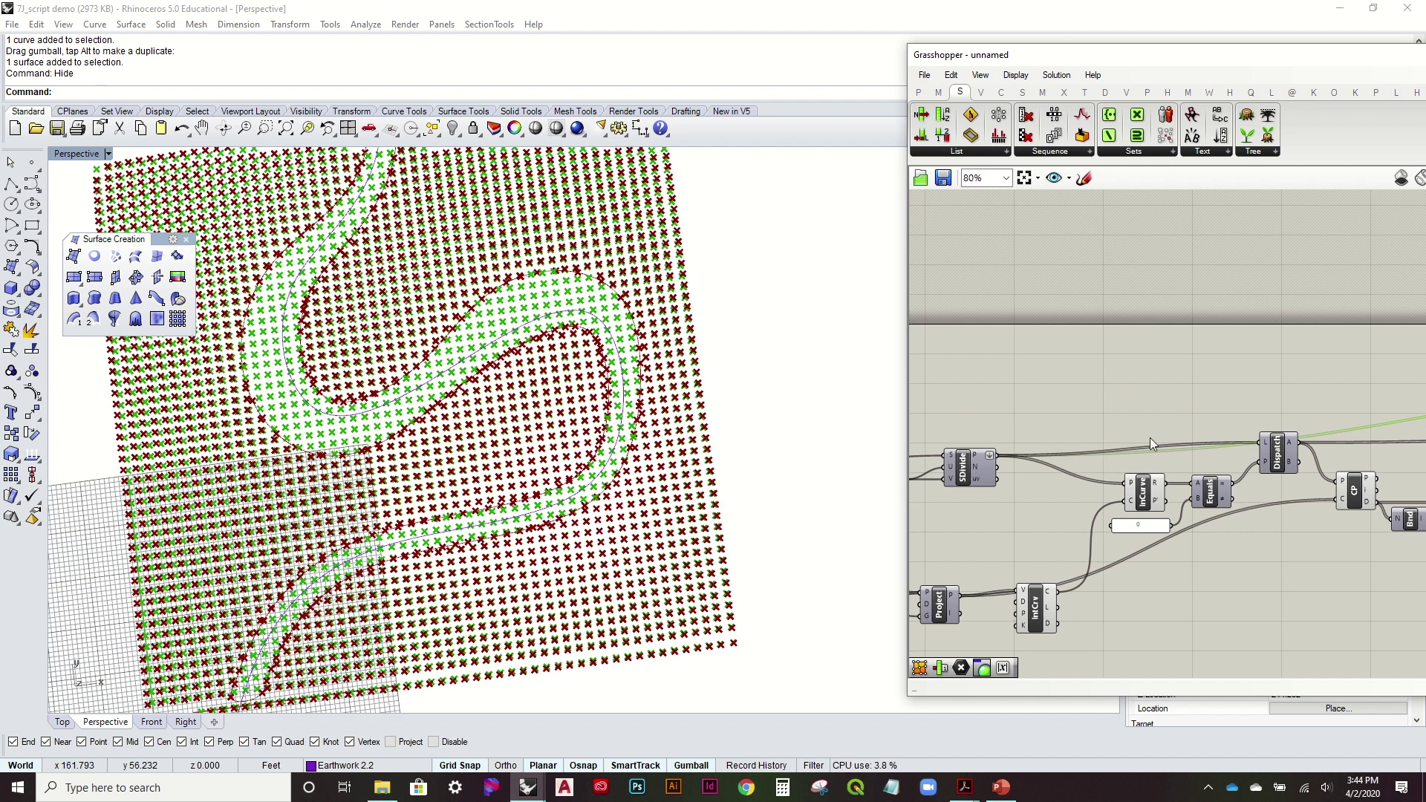
left_click(1202, 585)
left_click_drag(1268, 523, 1138, 398)
left_click_drag(1269, 458, 1262, 468)
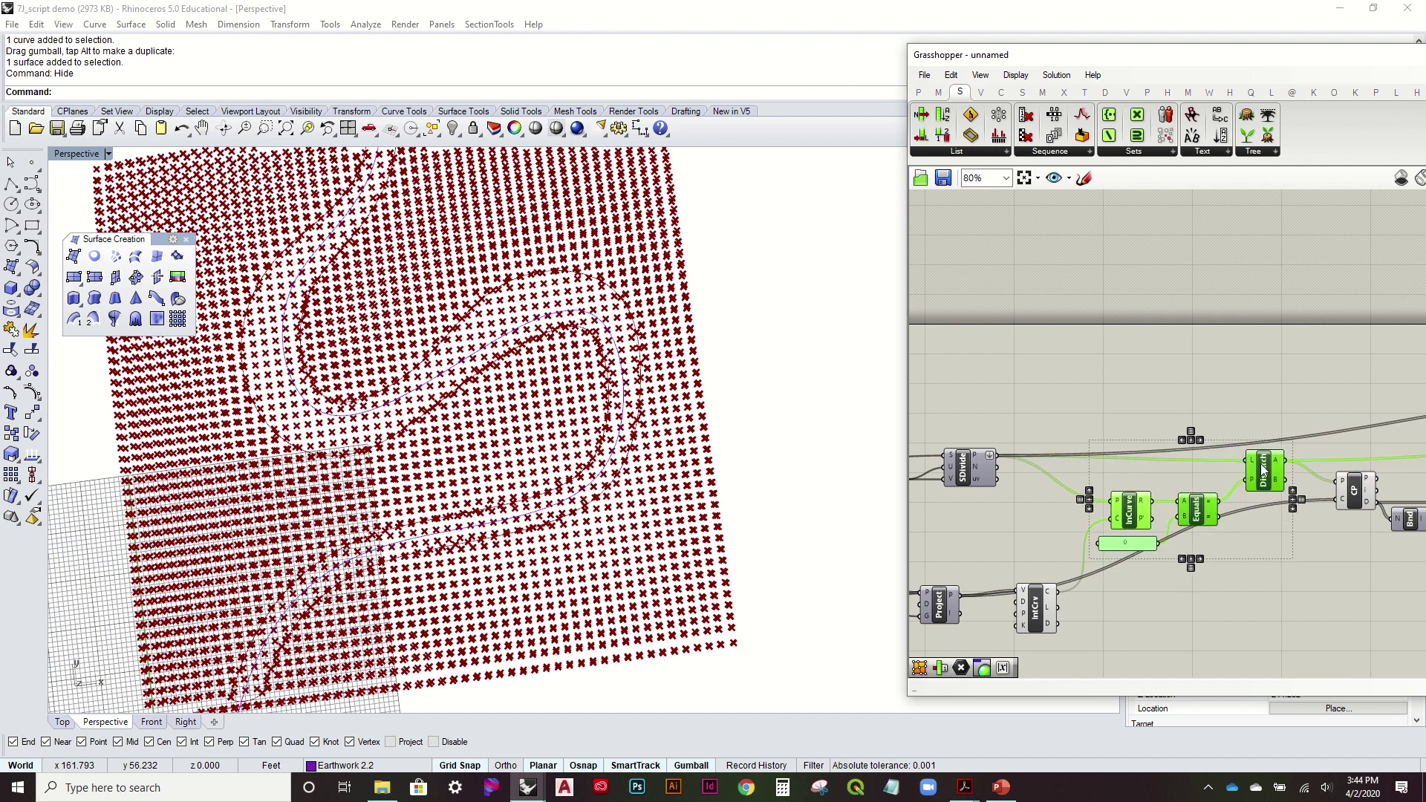
left_click(1276, 414)
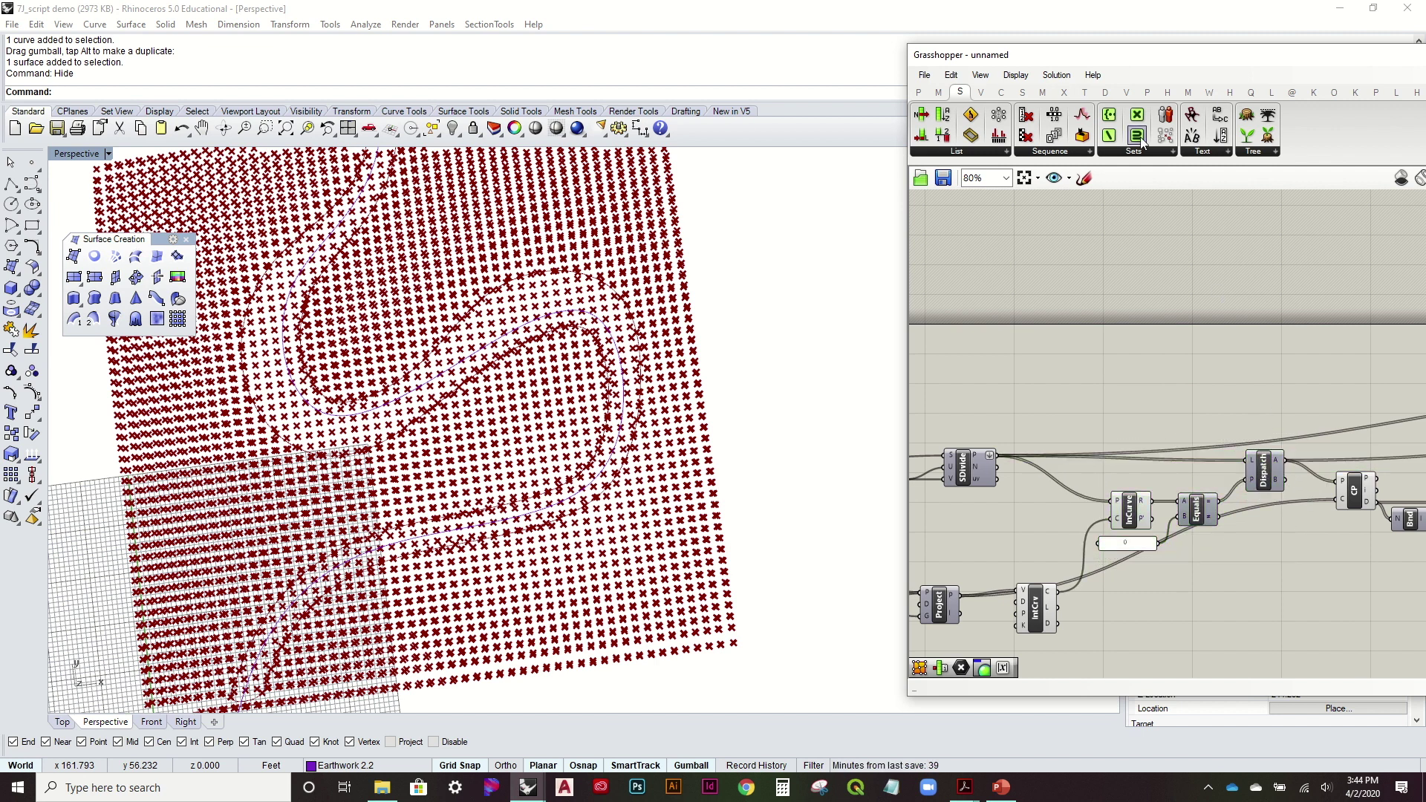
left_click(936, 150)
left_click_drag(1036, 185, 1304, 413)
Position the Item Index component next to Replace Items
scroll(1310, 467, "up", 2)
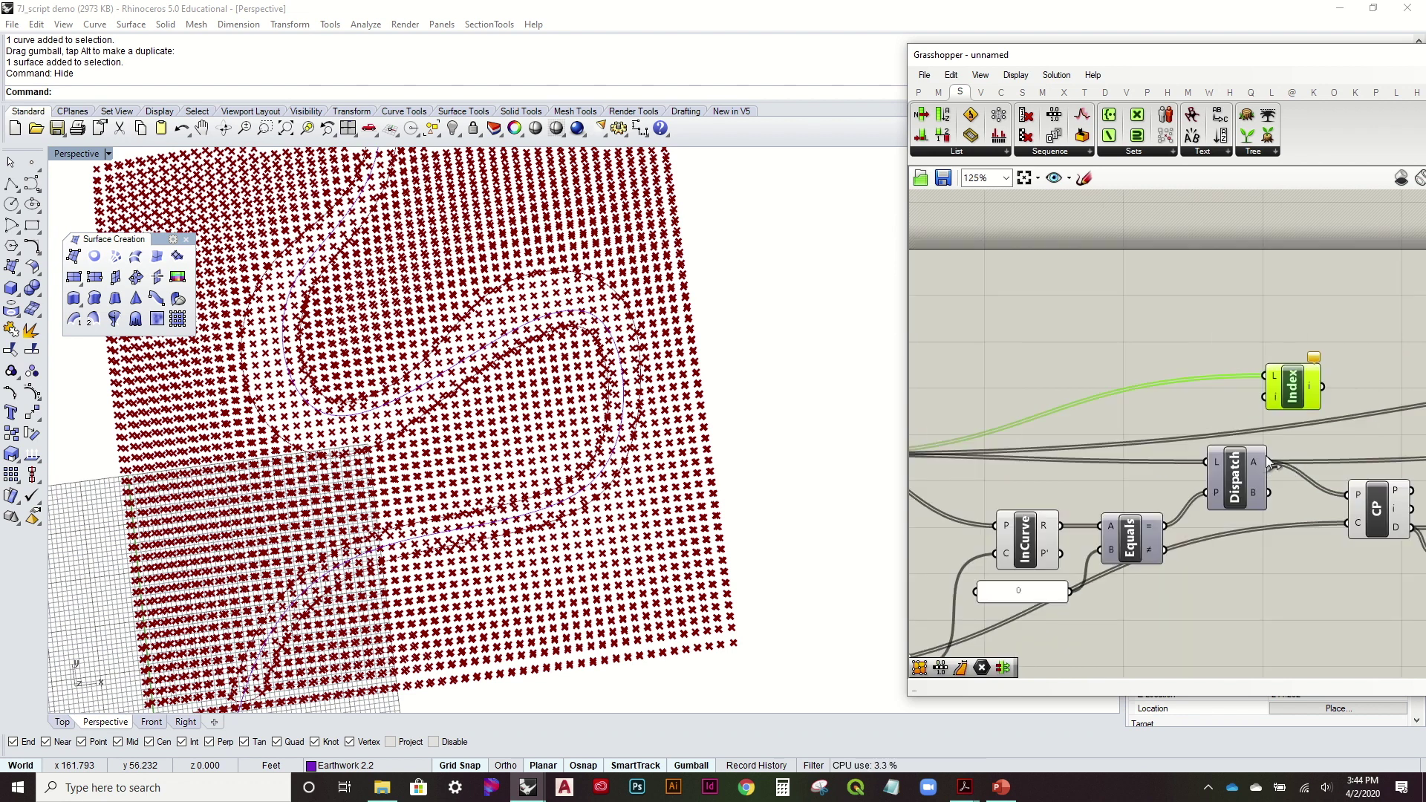
mouse_move(1313, 386)
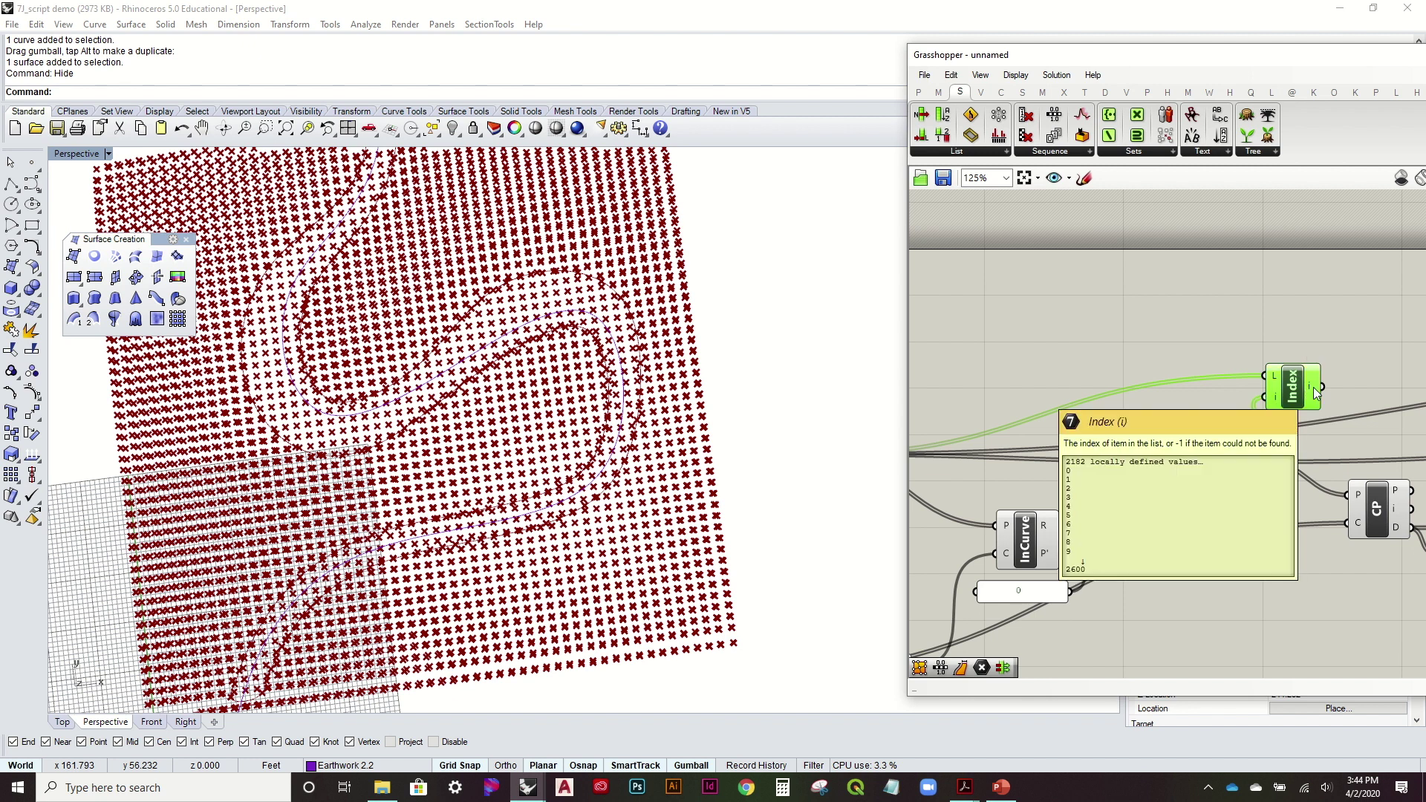
scroll(1159, 371, "down", 3)
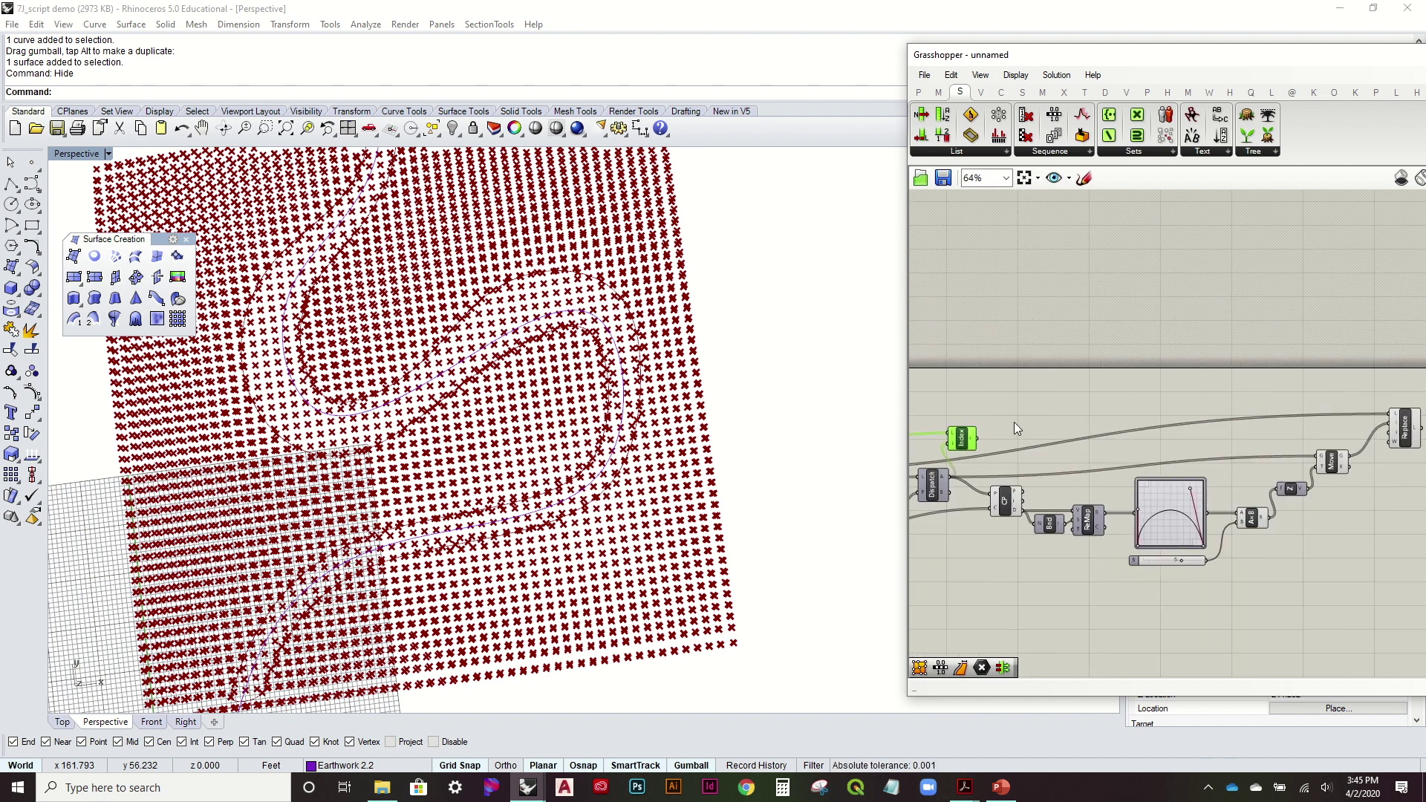
scroll(1024, 417, "down", 2)
left_click_drag(982, 432, 1247, 436)
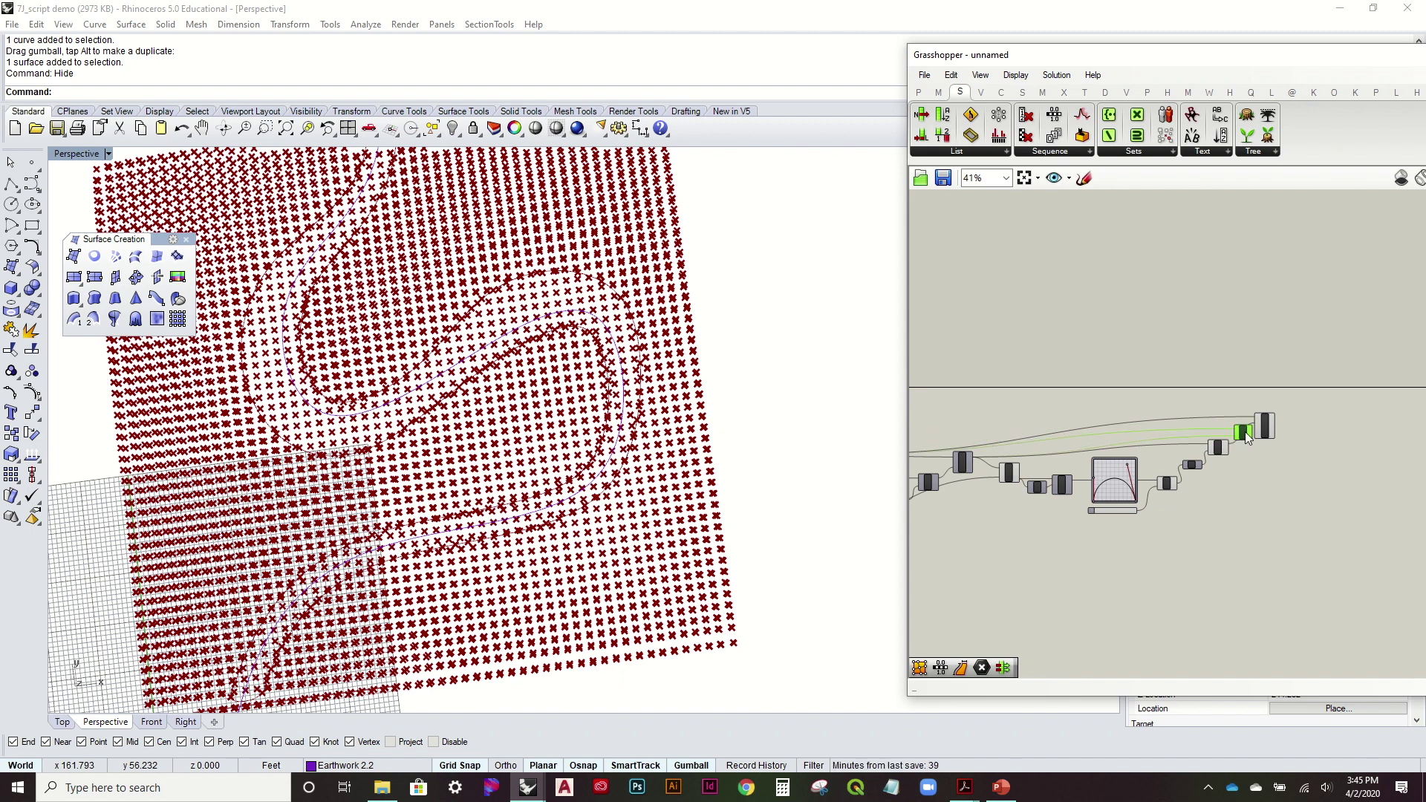
Turn Preview Off for Index, Move and Z, then inspect the Replace Items grid from above
scroll(1245, 437, "up", 4)
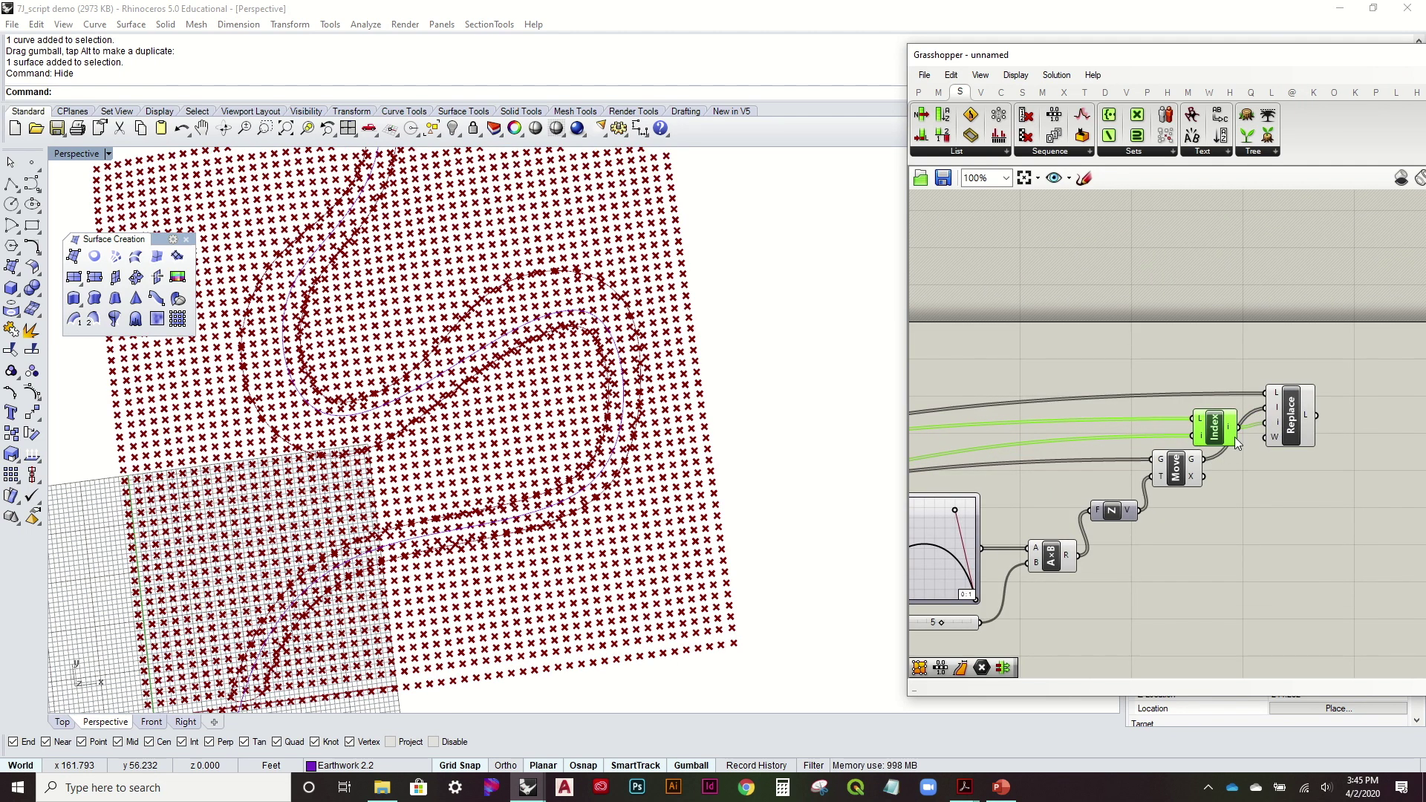
left_click_drag(1224, 533, 1093, 315)
right_click(1093, 315)
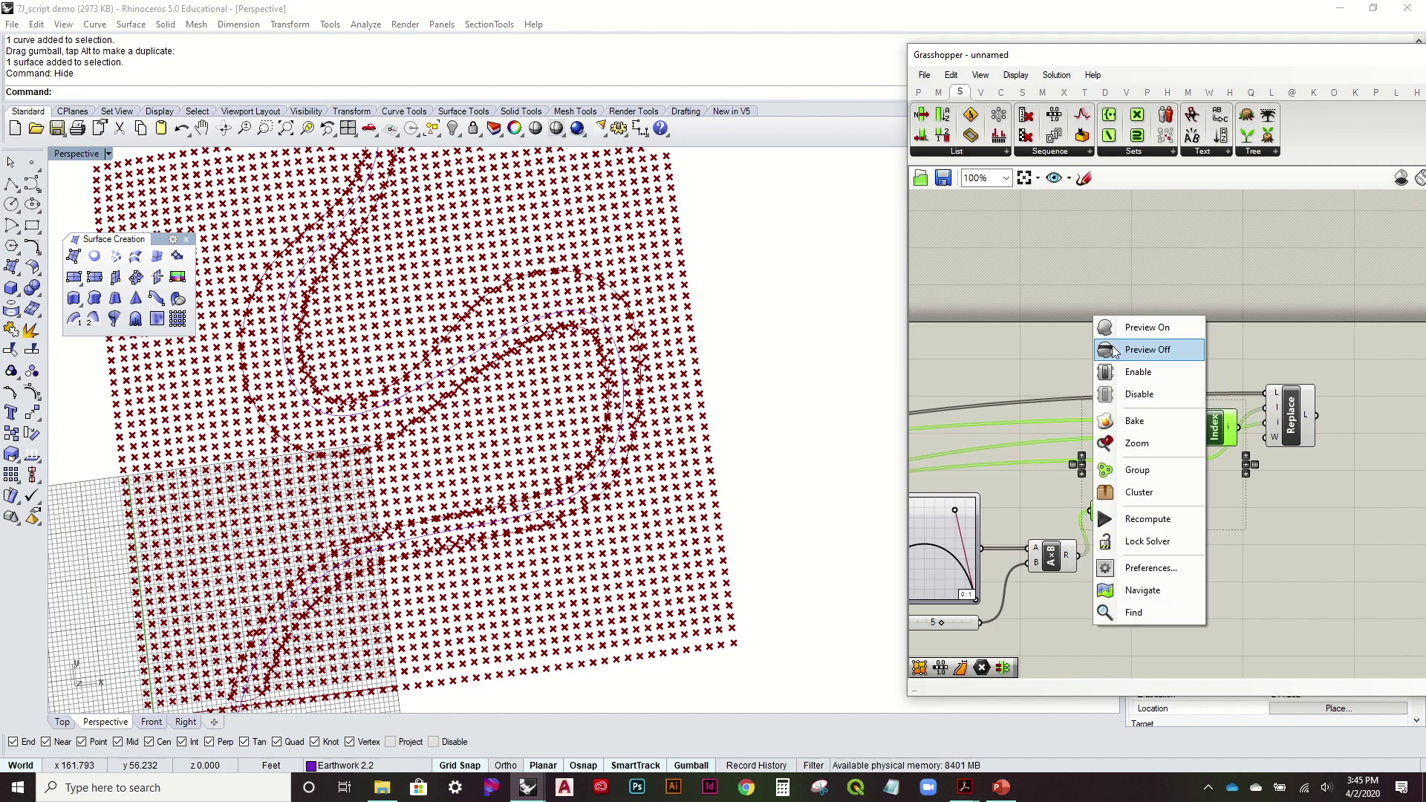
left_click(1140, 347)
left_click(1072, 384)
left_click(1290, 423)
right_click_drag(669, 334, 712, 401)
left_click(1152, 368)
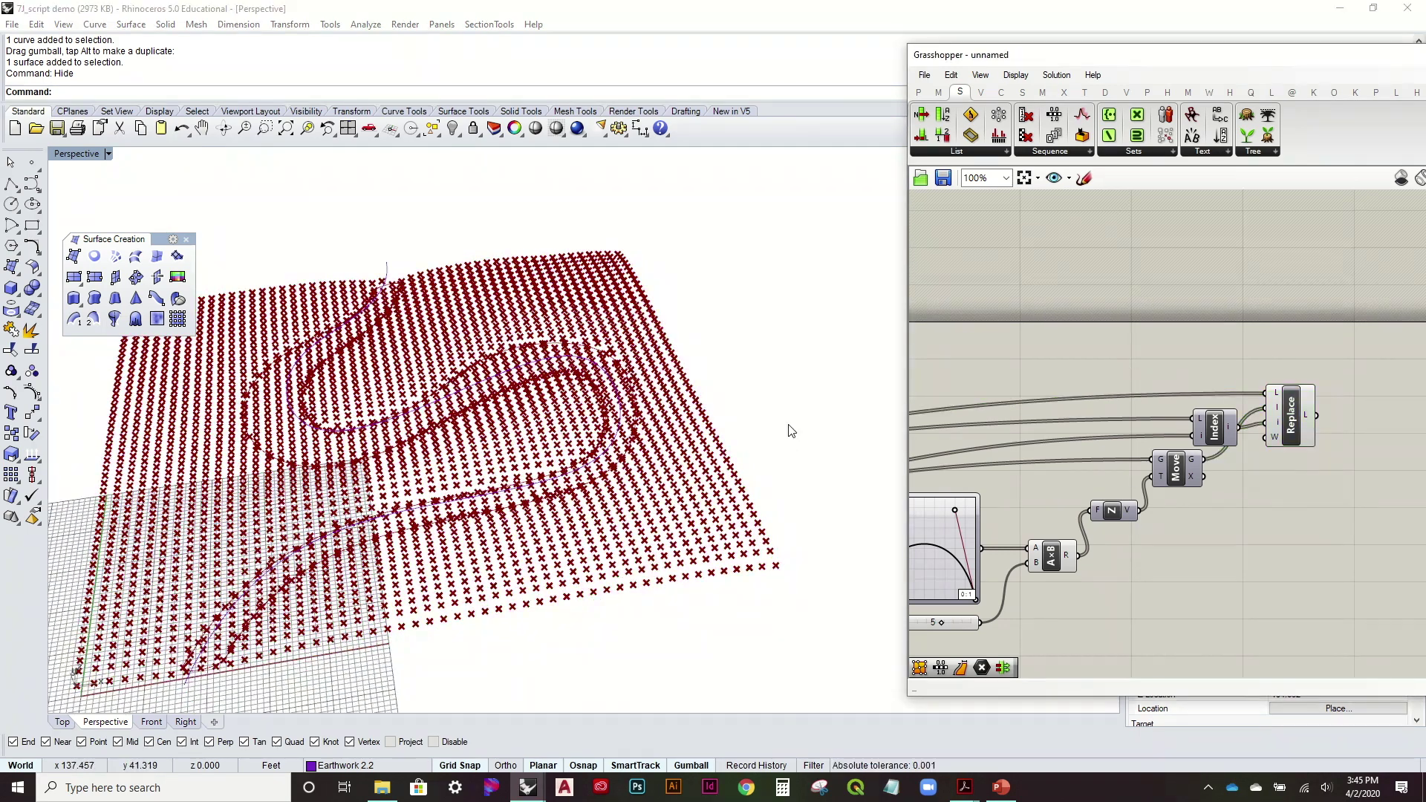
right_click_drag(791, 430, 817, 496)
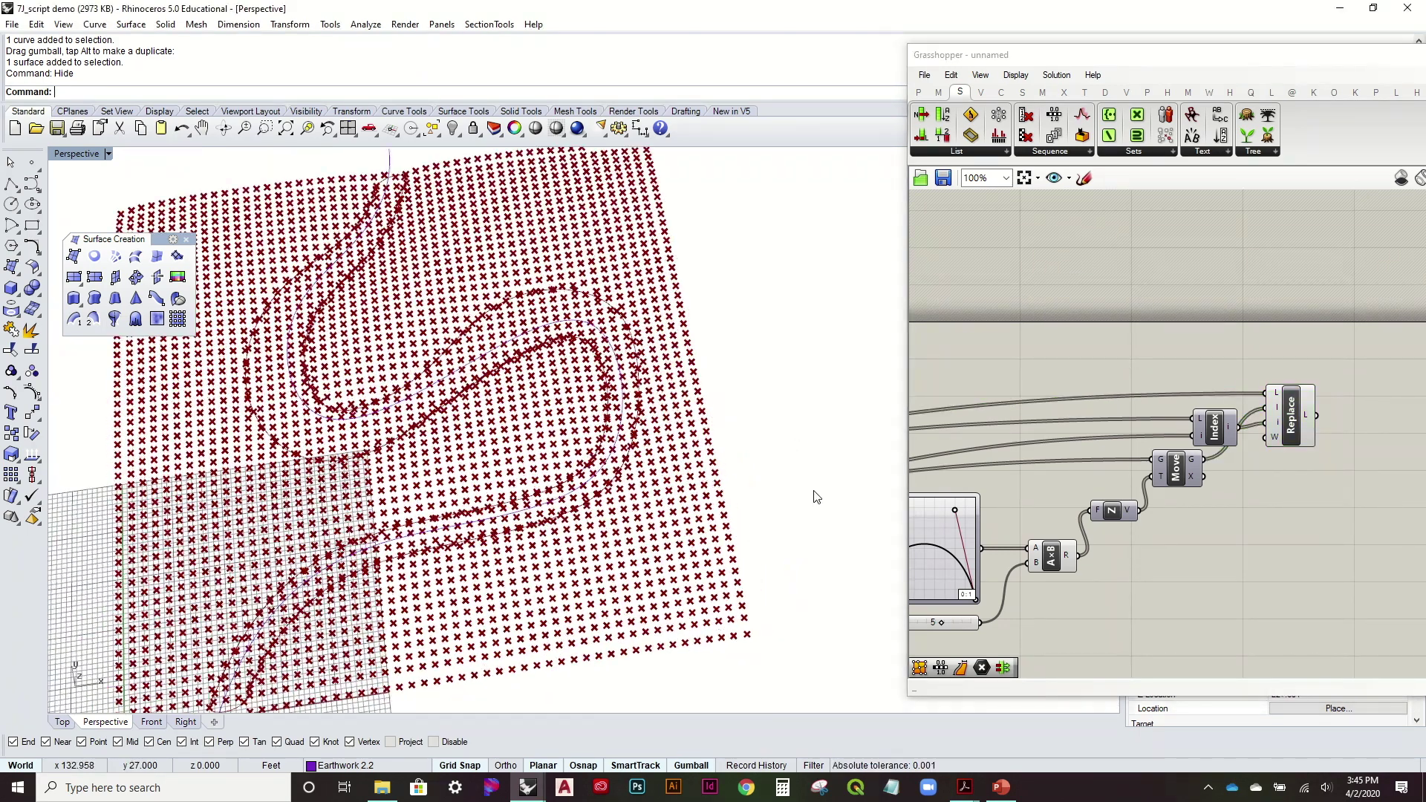
Add a Surface From Points component from Surface > Freeform and feed it Replace Items' list
left_click(1022, 93)
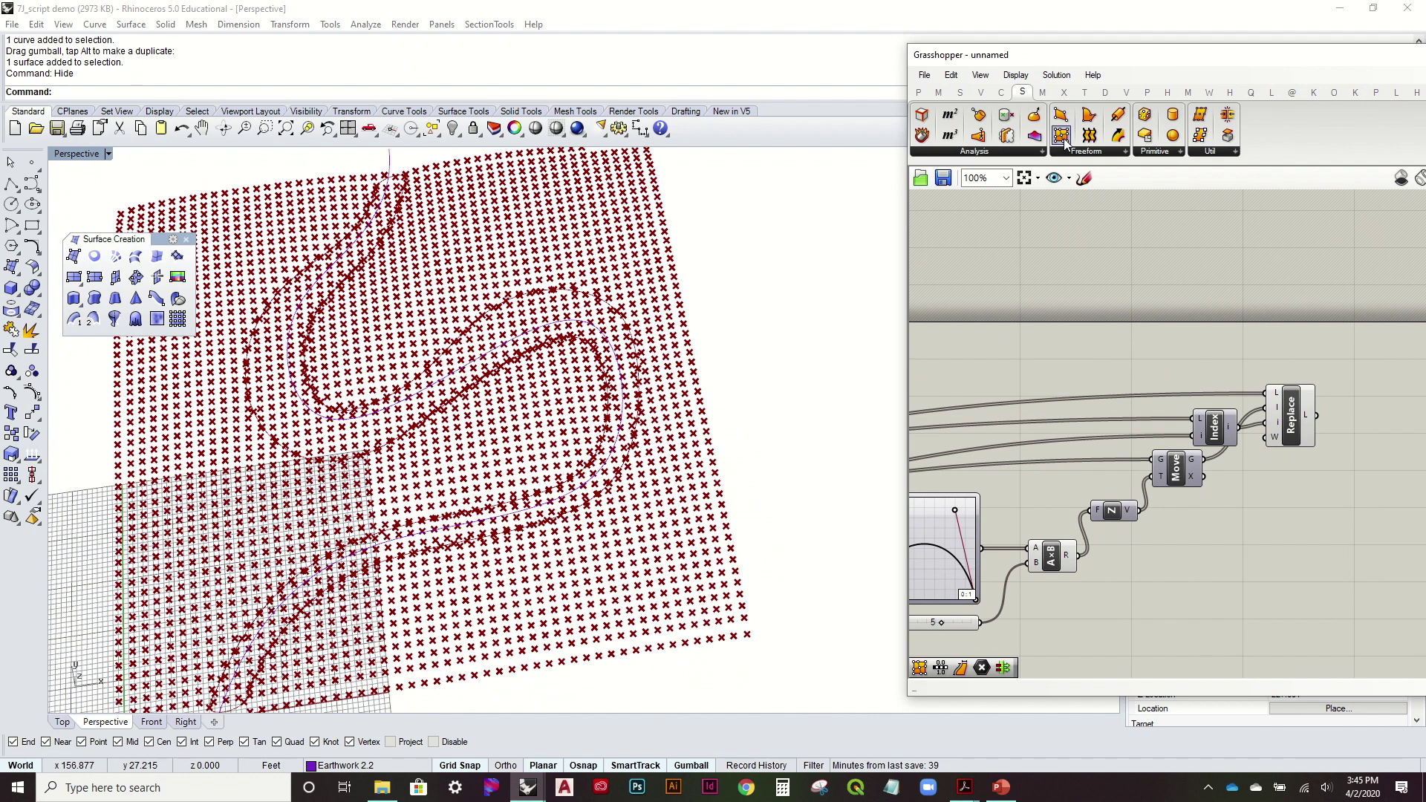
left_click(1423, 407)
right_click_drag(1356, 406, 1196, 402)
scroll(1196, 403, "up", 2)
left_click_drag(1139, 394, 1292, 407)
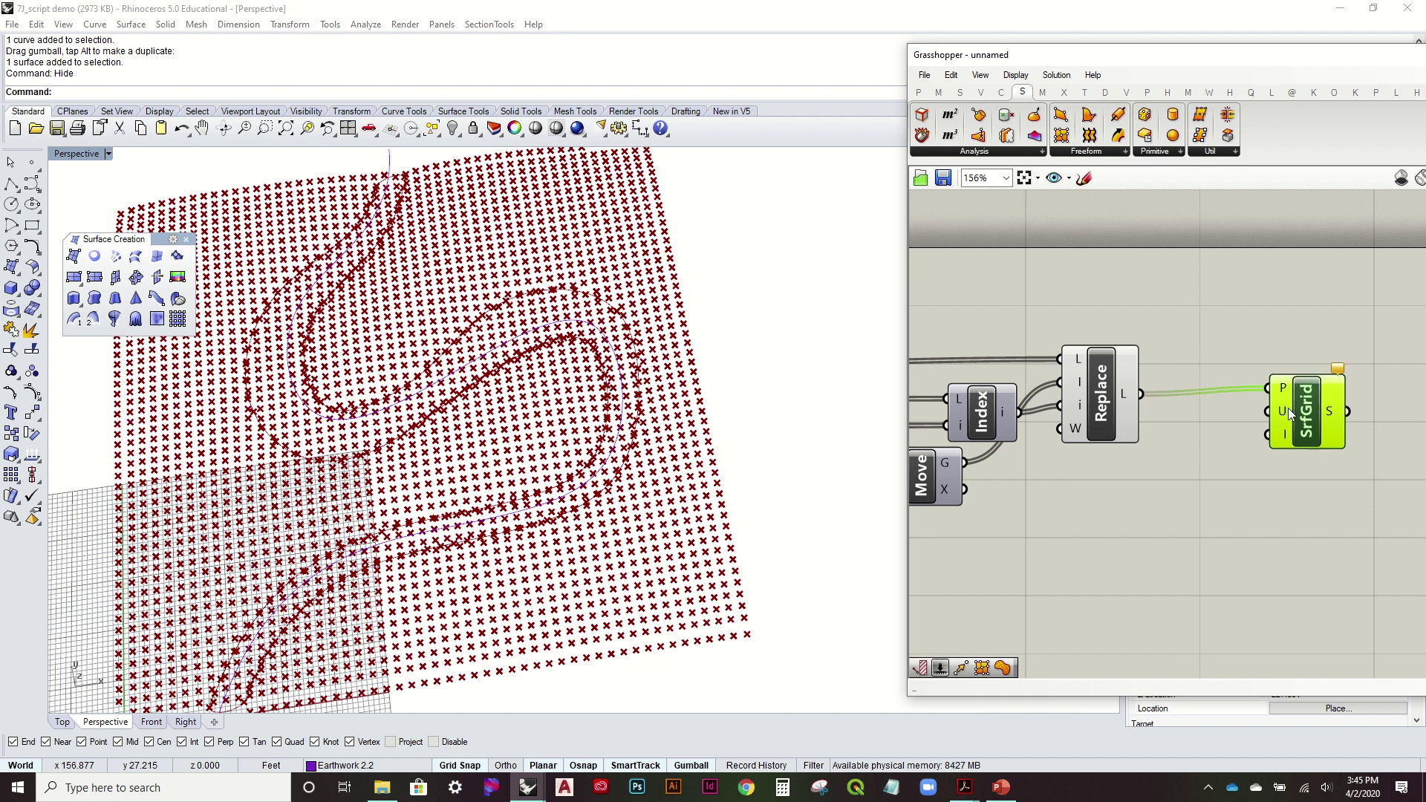
Give the surface's U input the expression x+1
right_click(1282, 408)
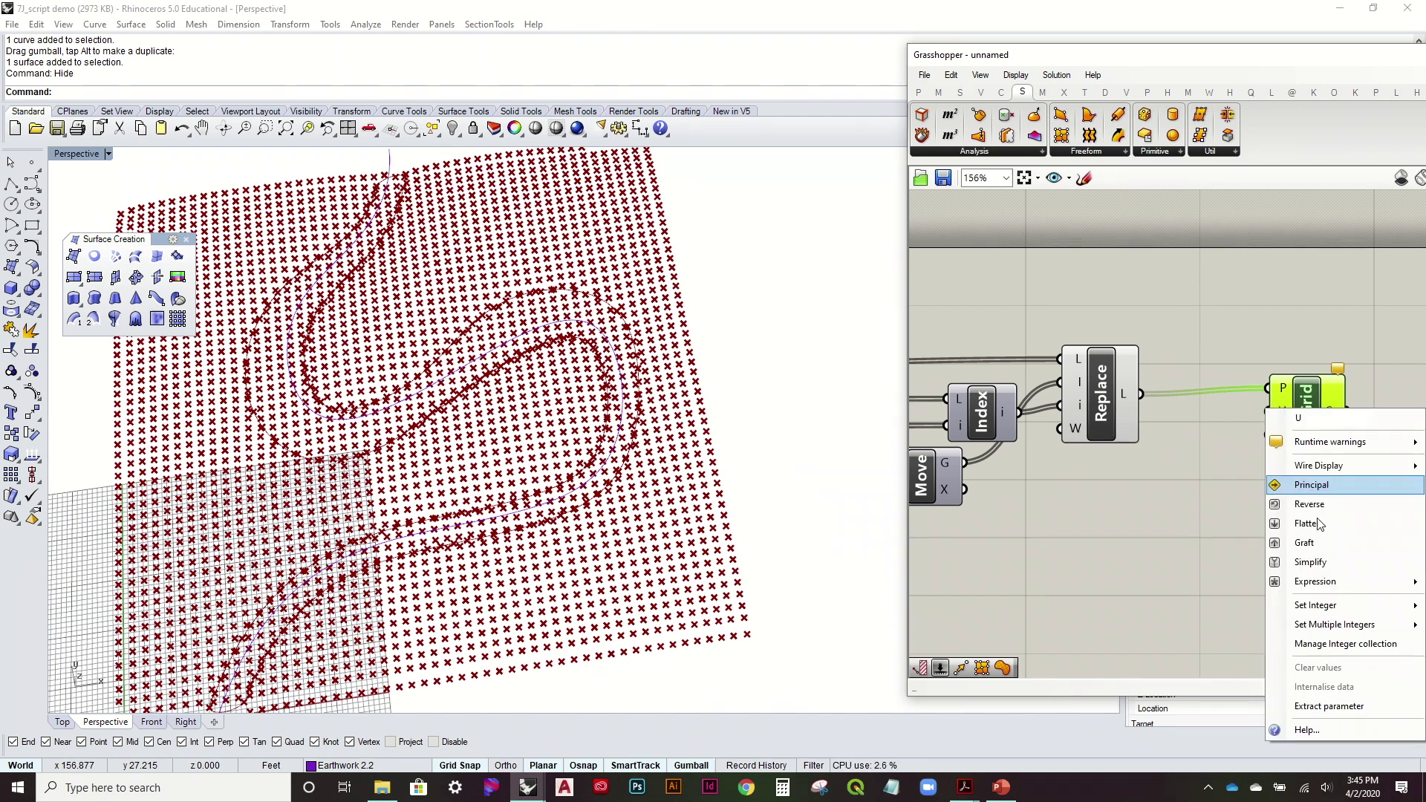
mouse_move(1341, 585)
left_click(1228, 601)
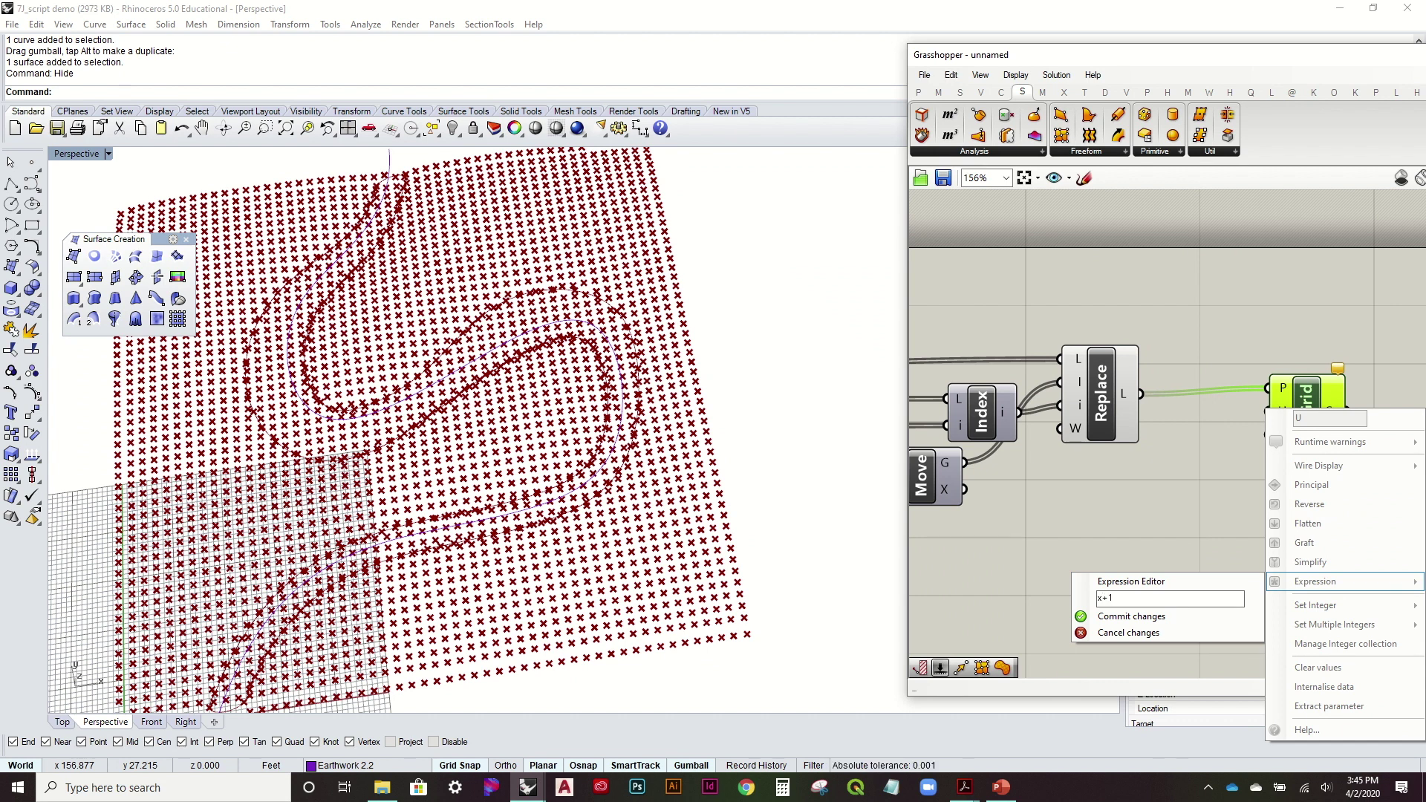
type("x+1")
left_click(1130, 616)
Connect the 50-count slider to the surface's U input
scroll(1236, 407, "down", 3)
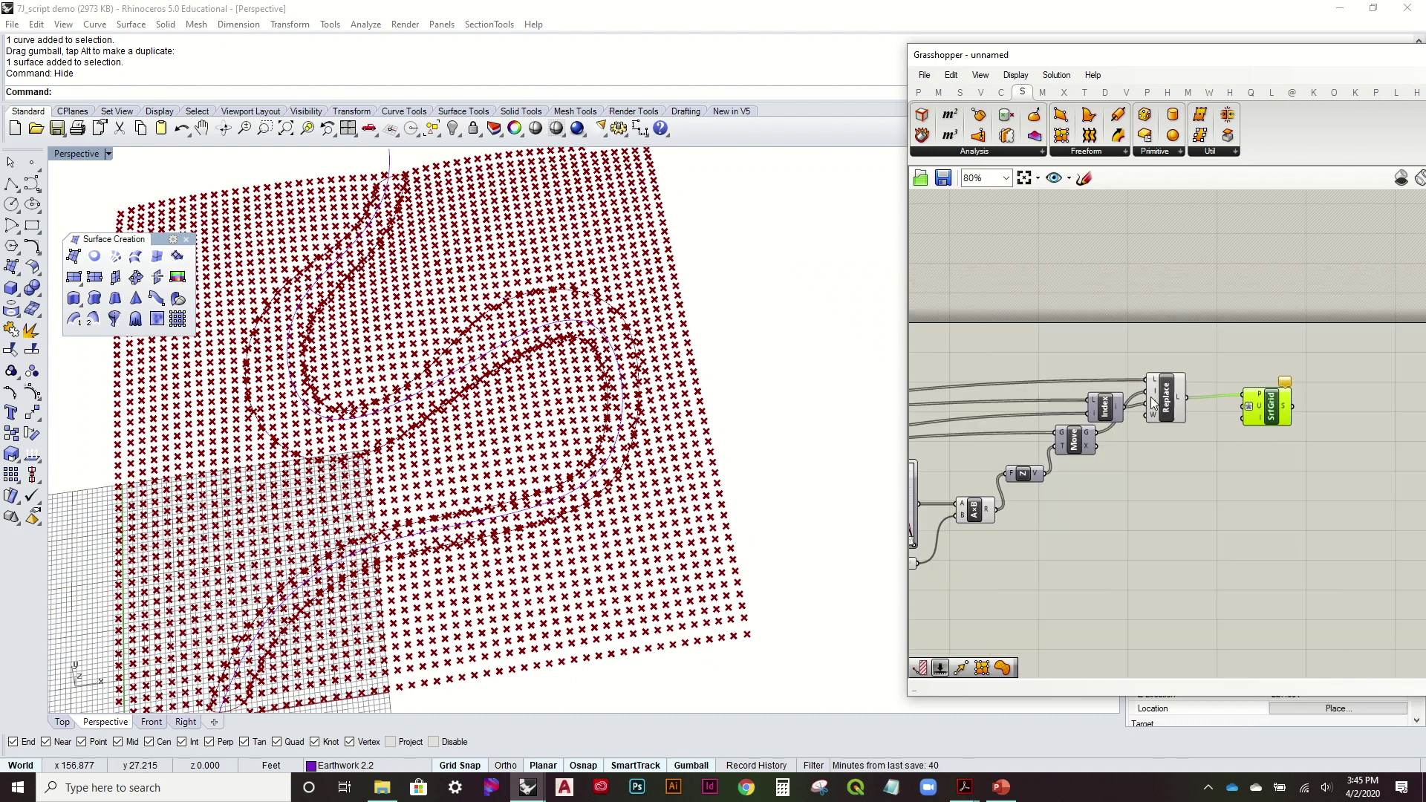
right_click_drag(991, 398, 1167, 392)
scroll(1173, 394, "down", 2)
right_click_drag(984, 428, 1205, 397)
scroll(987, 401, "up", 6)
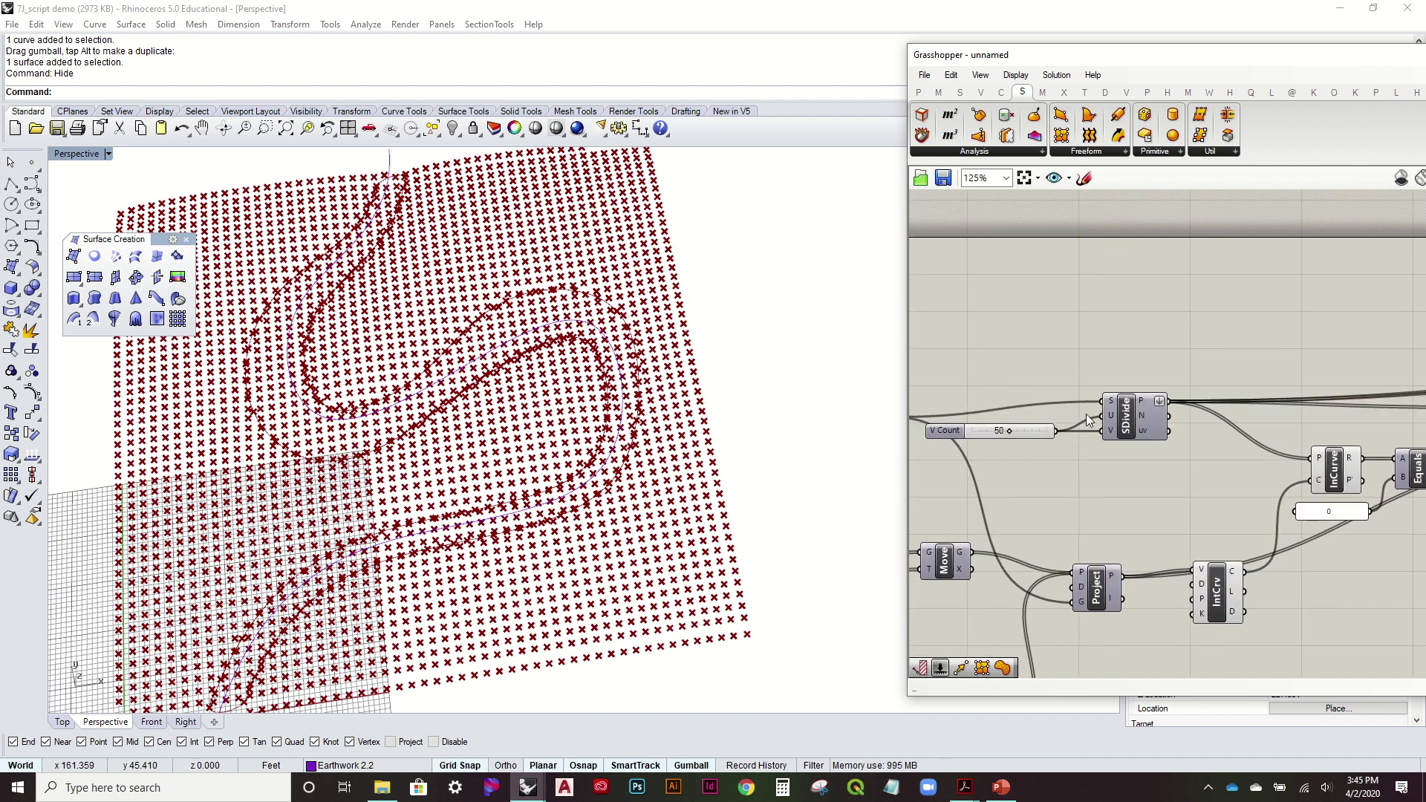
mouse_move(1142, 421)
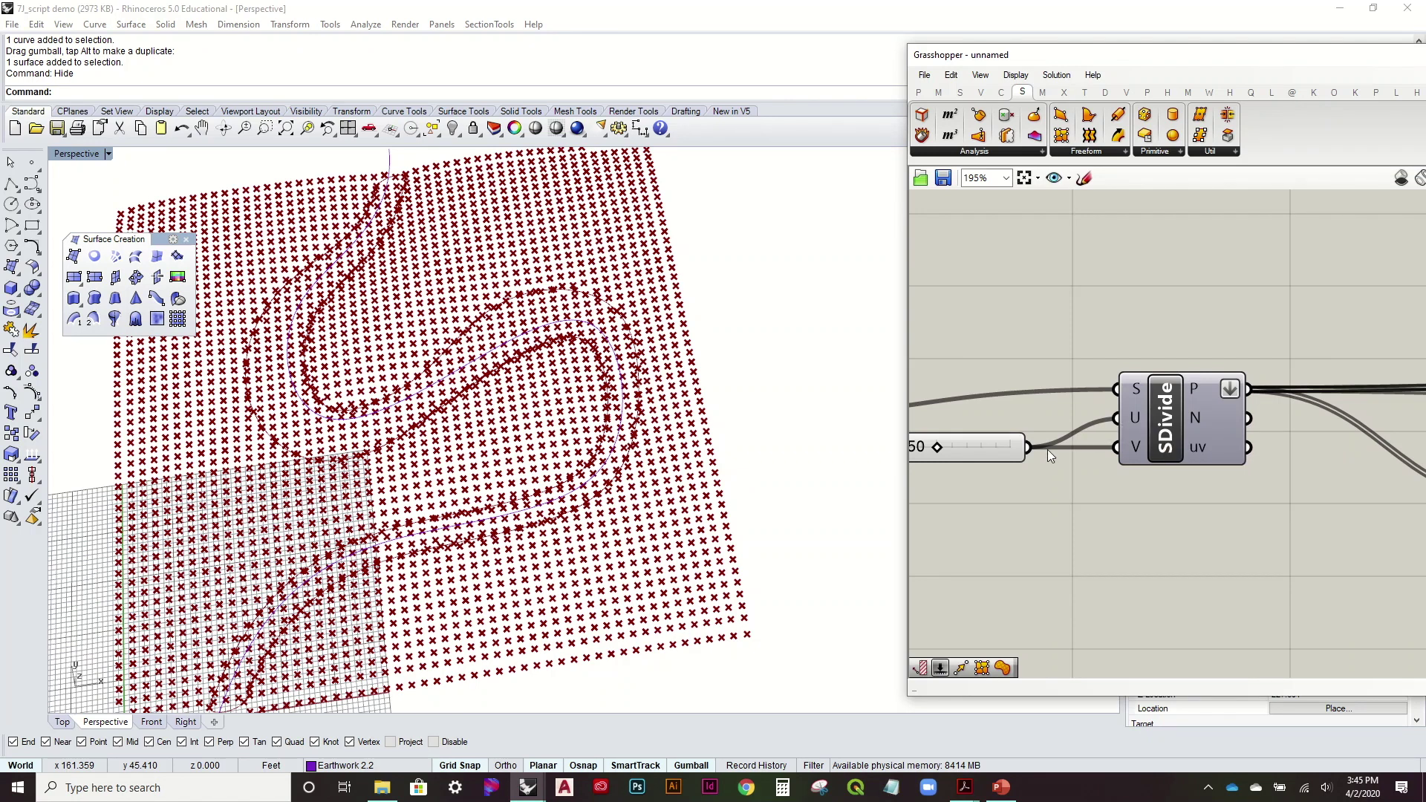
left_click_drag(1028, 450, 1199, 302)
scroll(1314, 379, "down", 1)
scroll(1351, 380, "down", 3)
left_click_drag(1424, 308, 1308, 340)
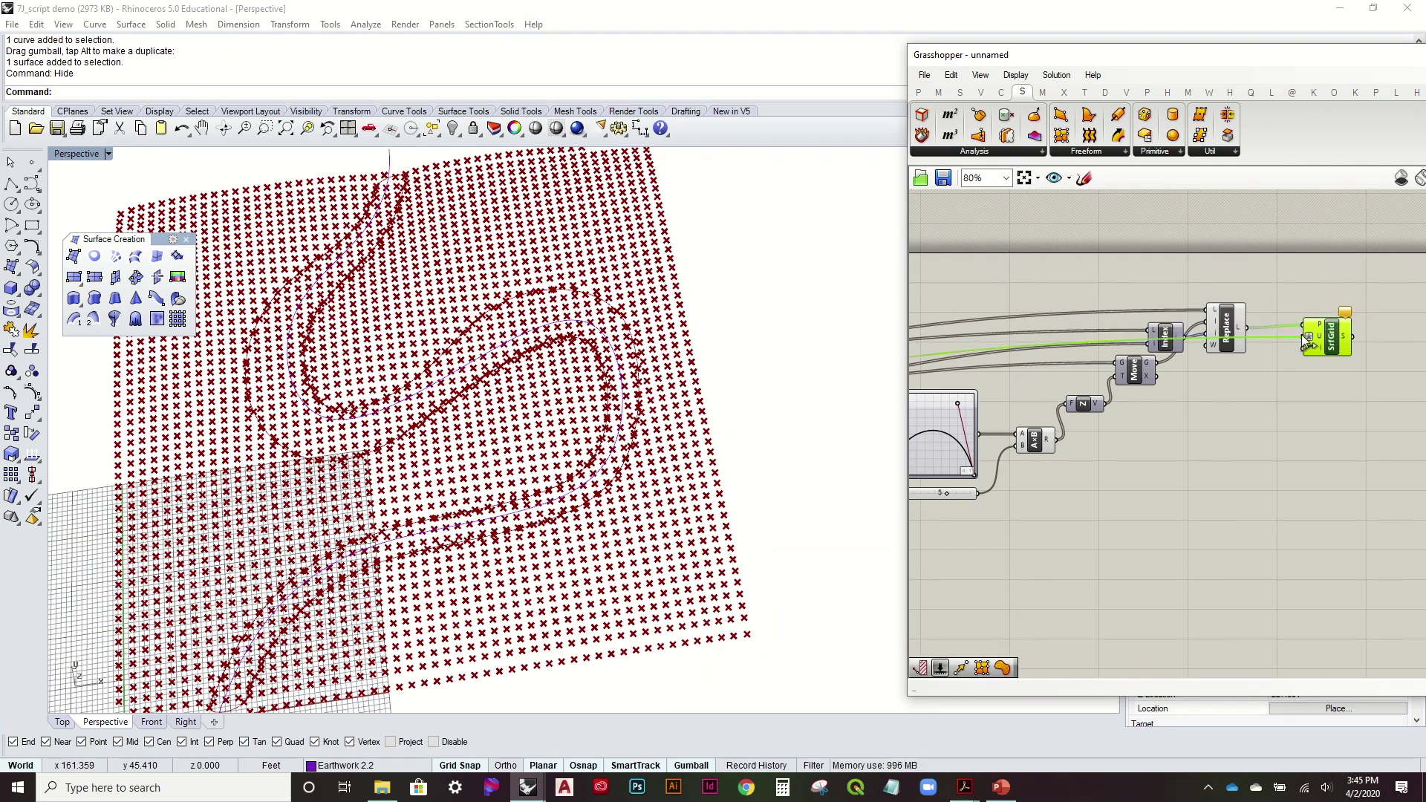
Switch off Replace Items' preview so the pink surface shows
left_click(1221, 321)
right_click(1225, 327)
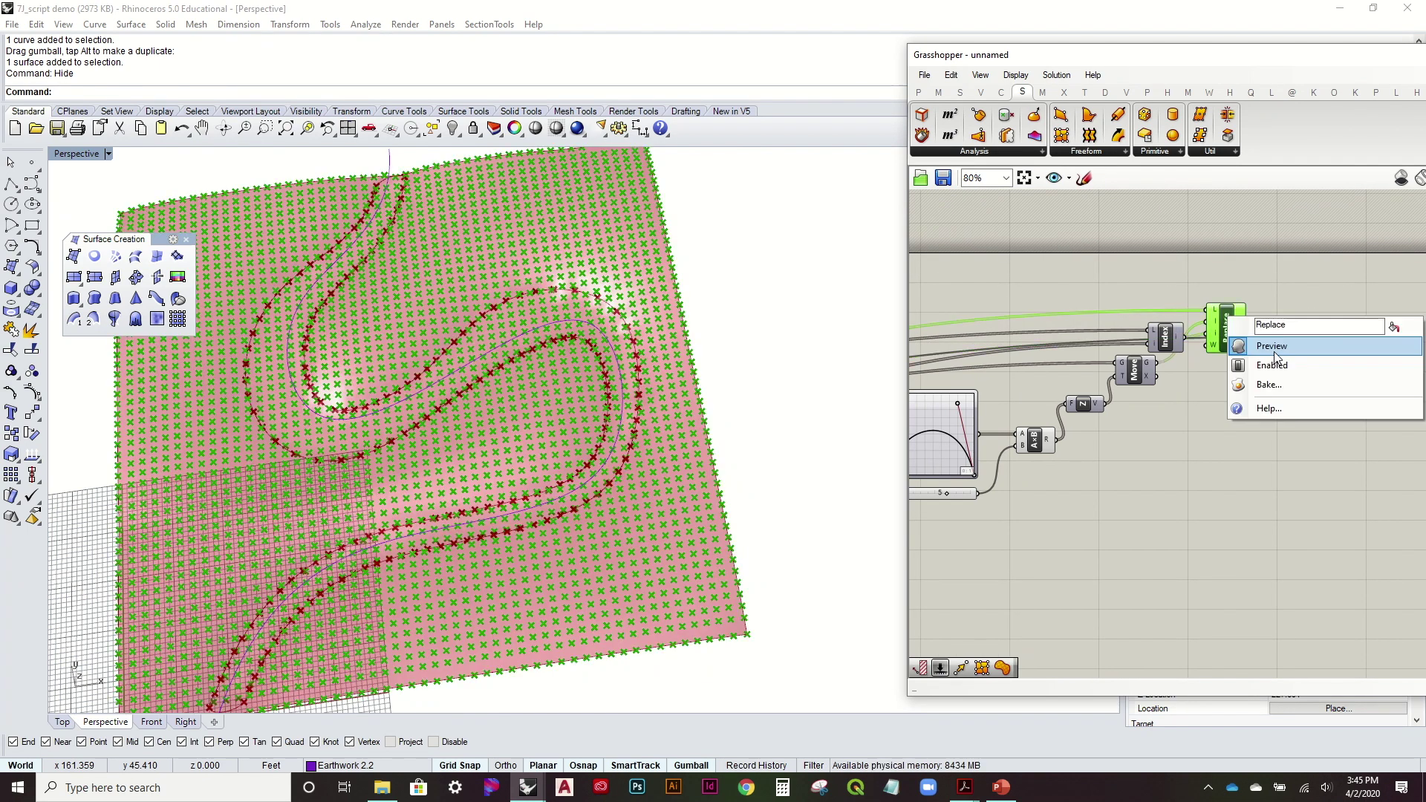
left_click(1263, 343)
right_click_drag(581, 432, 587, 529)
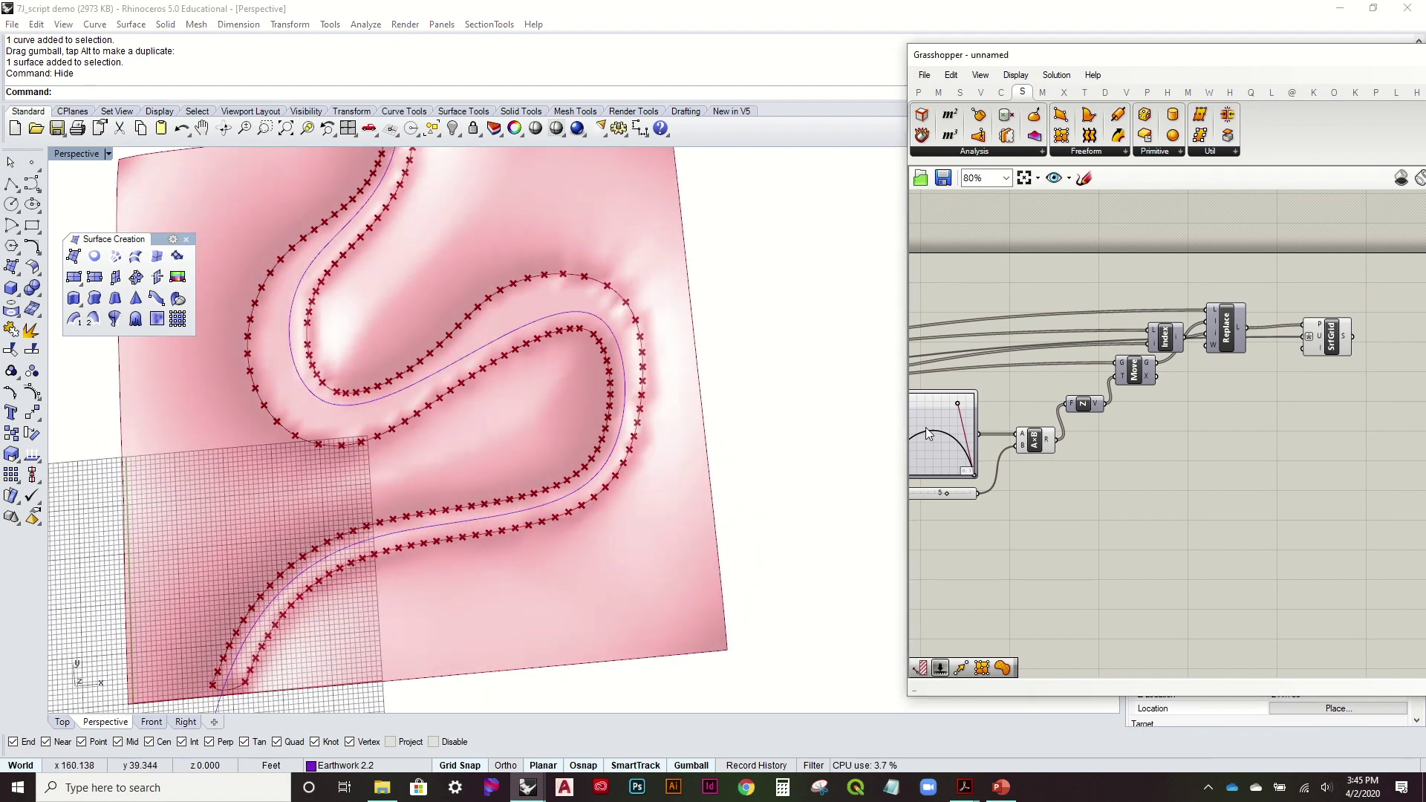
Raise the height multiplier slider B from 5 to 10
scroll(928, 422, "up", 4)
scroll(1055, 435, "up", 1)
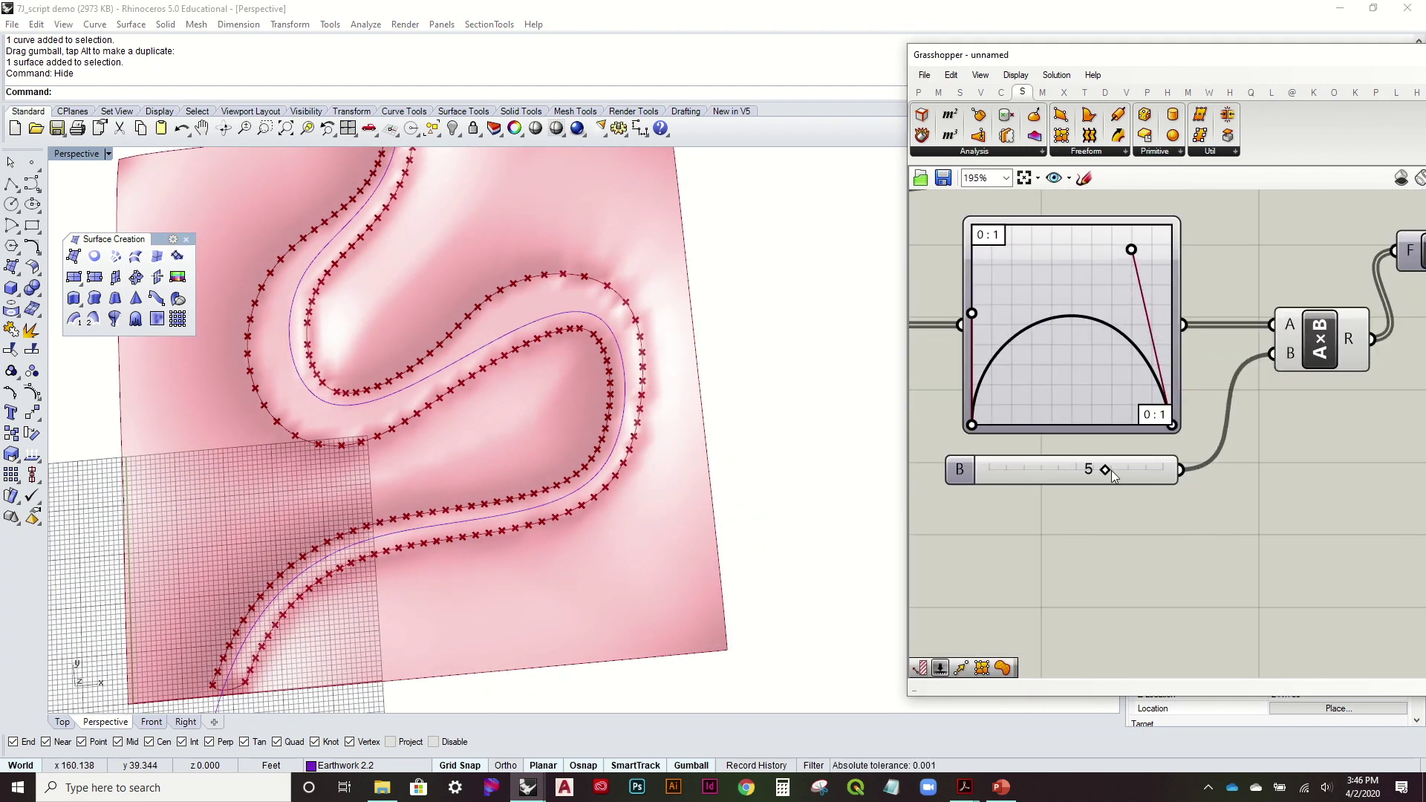
left_click_drag(1117, 470, 1127, 471)
left_click_drag(1133, 469, 1138, 469)
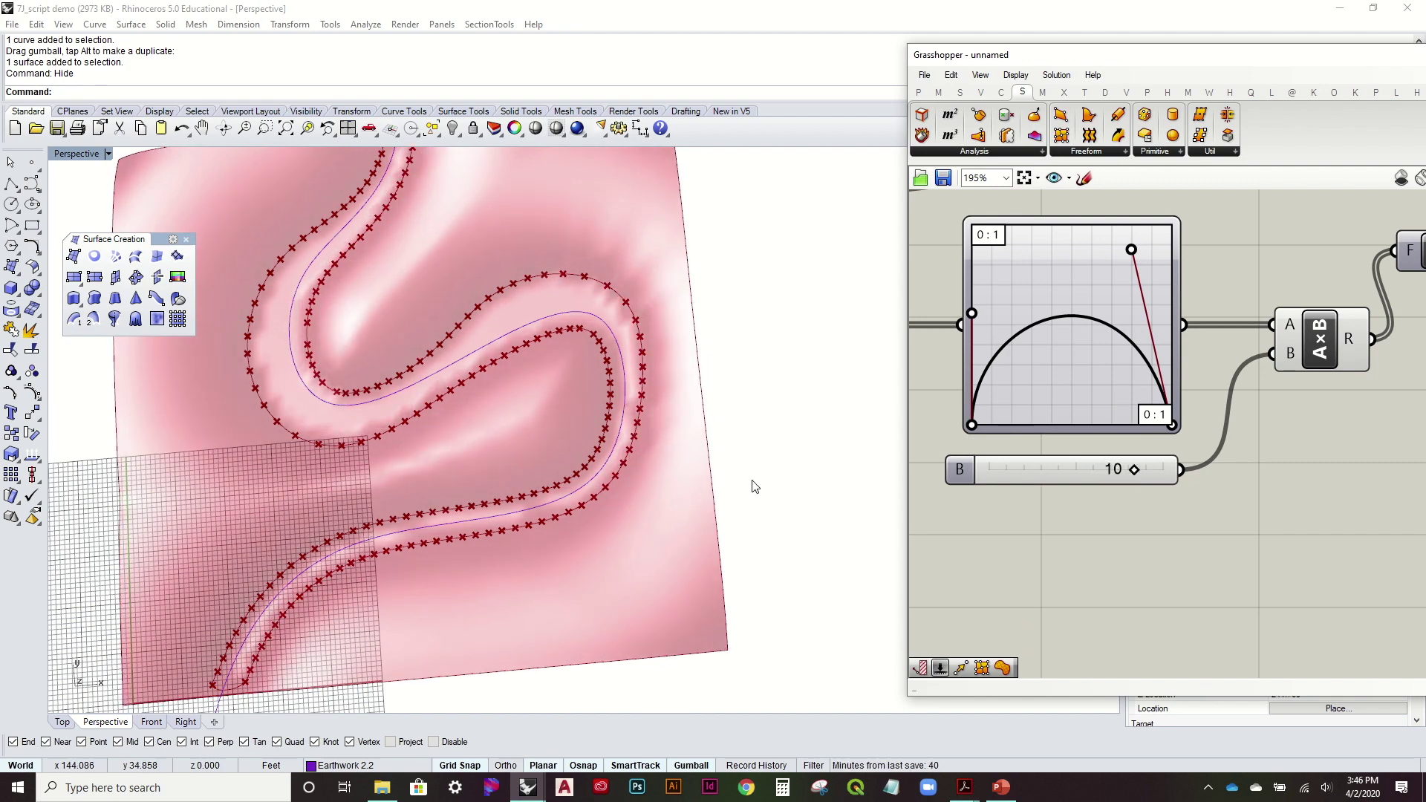
mouse_move(755, 487)
right_mouse_down()
mouse_move(698, 302)
mouse_move(827, 305)
mouse_move(856, 286)
mouse_move(779, 401)
mouse_move(739, 489)
mouse_move(753, 491)
right_mouse_up()
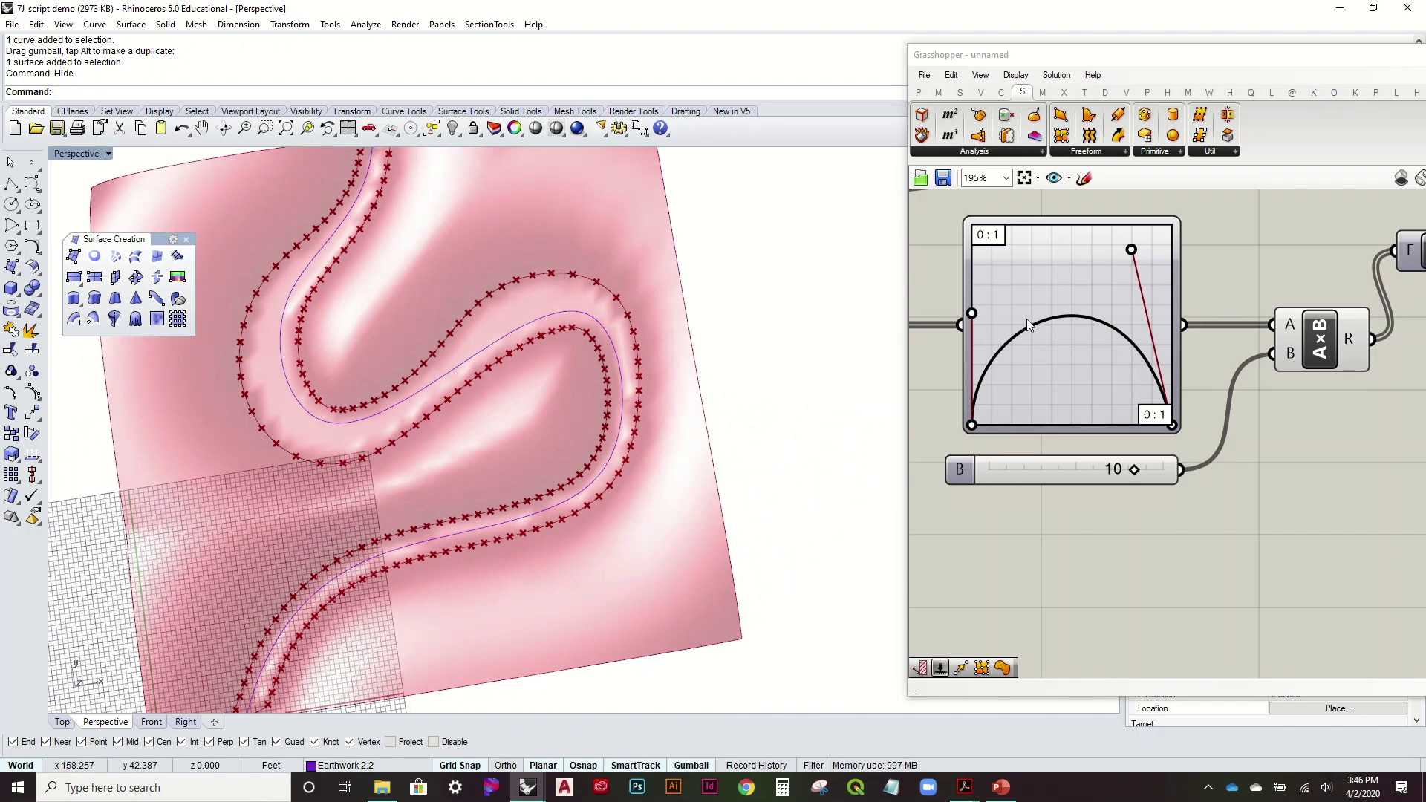
Reshape the Graph Mapper curve from bottom-left to top-right so it rises steeply, then flattens
left_click_drag(974, 314, 1050, 453)
right_click_drag(646, 455, 770, 315)
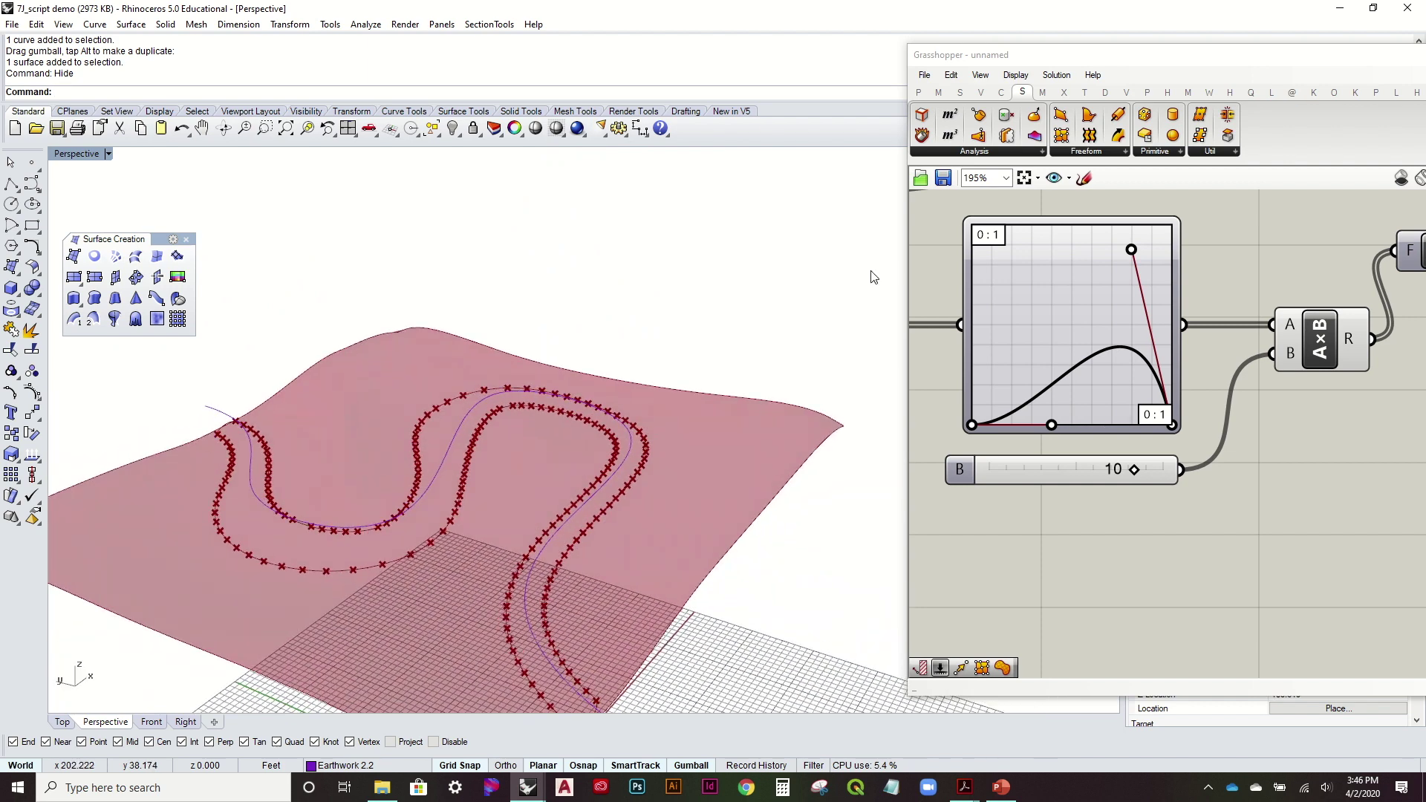
left_click_drag(1173, 427, 1191, 204)
left_click_drag(1130, 250, 988, 224)
right_click_drag(553, 403, 757, 431)
left_click_drag(1053, 425, 962, 277)
right_click_drag(481, 338, 544, 531)
scroll(545, 537, "down", 5)
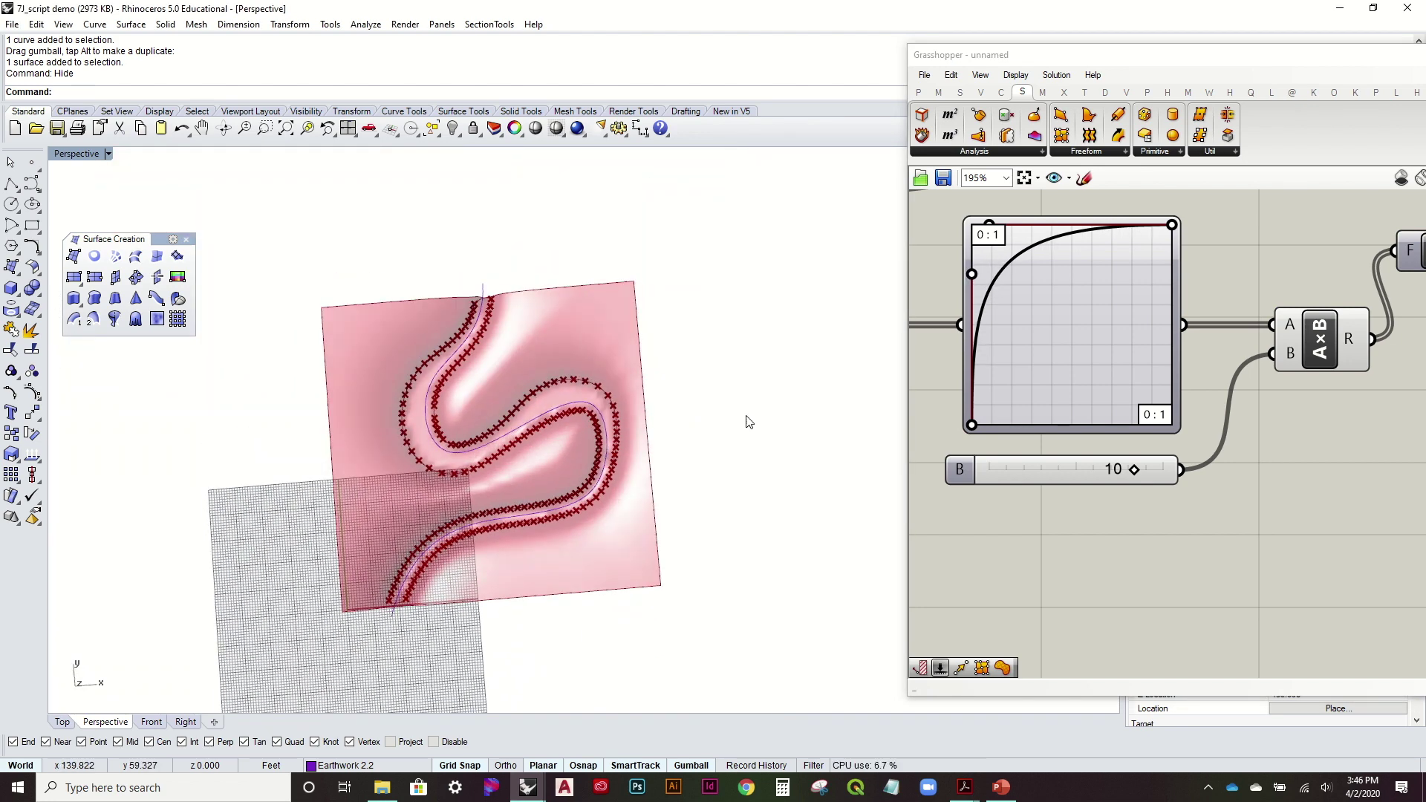
scroll(1108, 376, "down", 8)
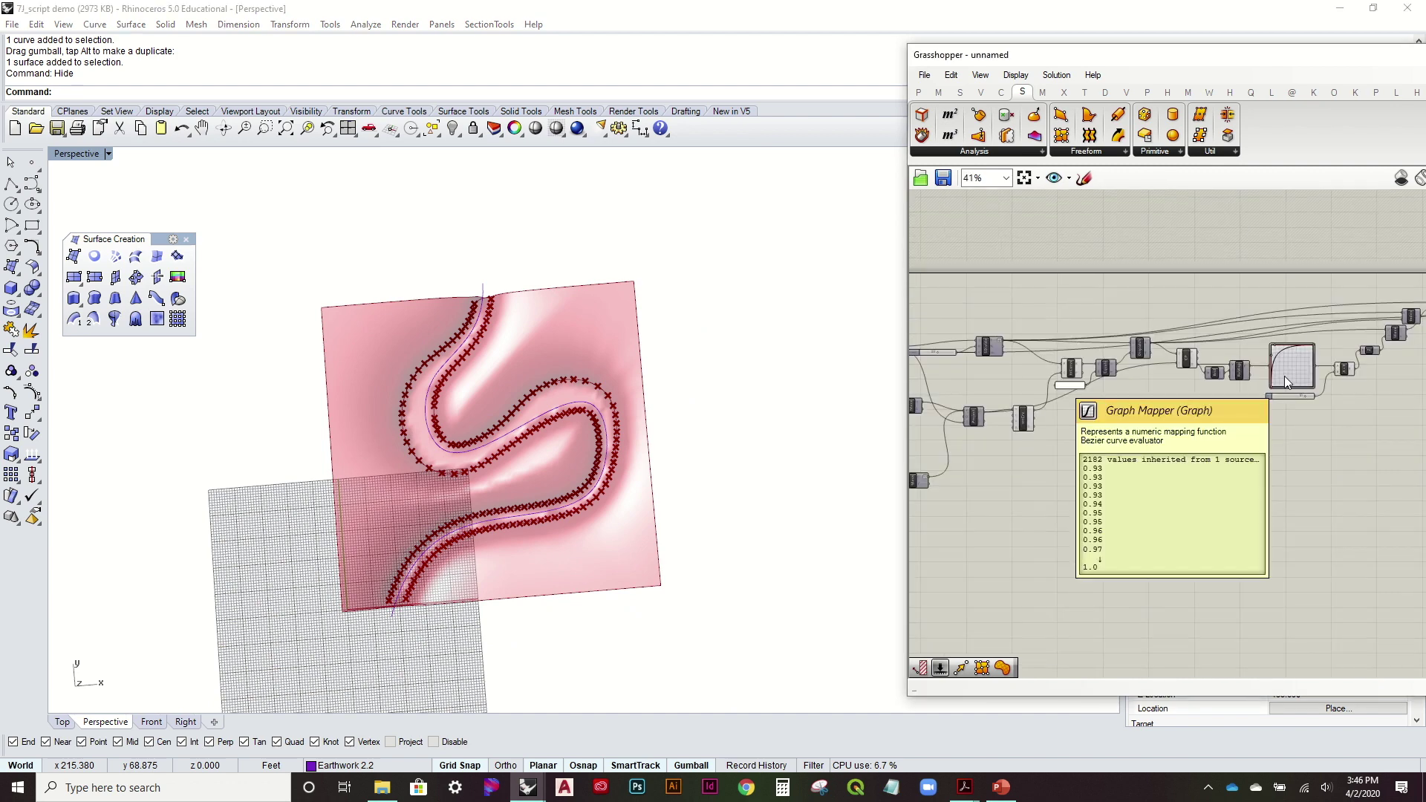
Set the SDivide V Count slider to 49 and inspect the regenerated carved surface
scroll(1271, 373, "up", 8)
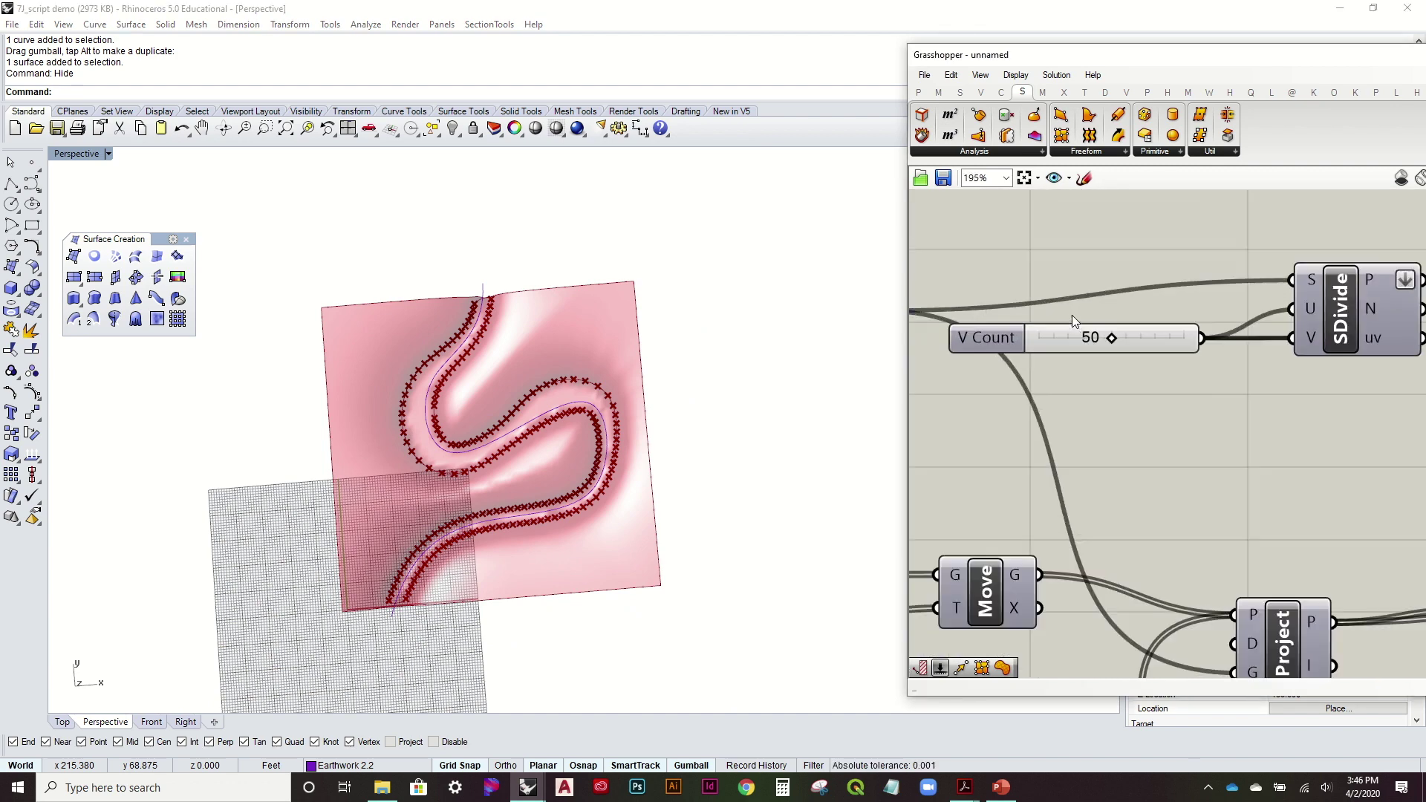
left_click_drag(1119, 336, 1078, 358)
scroll(436, 615, "up", 5)
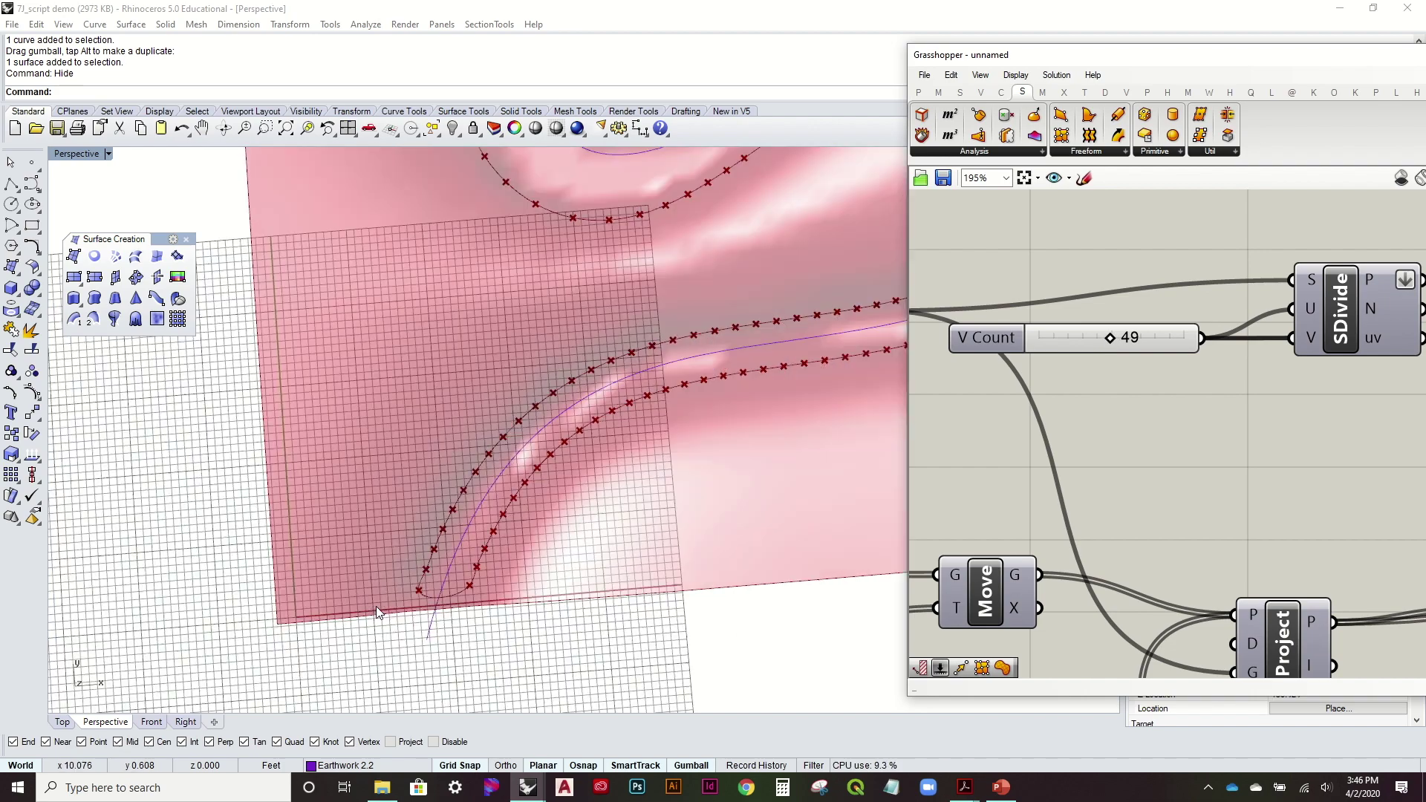
right_click_drag(434, 536, 572, 535)
scroll(1236, 407, "down", 3)
right_click_drag(1236, 406, 1051, 444)
left_click_drag(1108, 531, 988, 355)
left_click(988, 355)
scroll(987, 354, "down", 3)
right_click_drag(987, 354, 1179, 368)
right_click_drag(975, 488, 1019, 435)
scroll(1281, 327, "up", 3)
Turn off the closest-point (CP) component's preview to hide its markers
left_click(1268, 343)
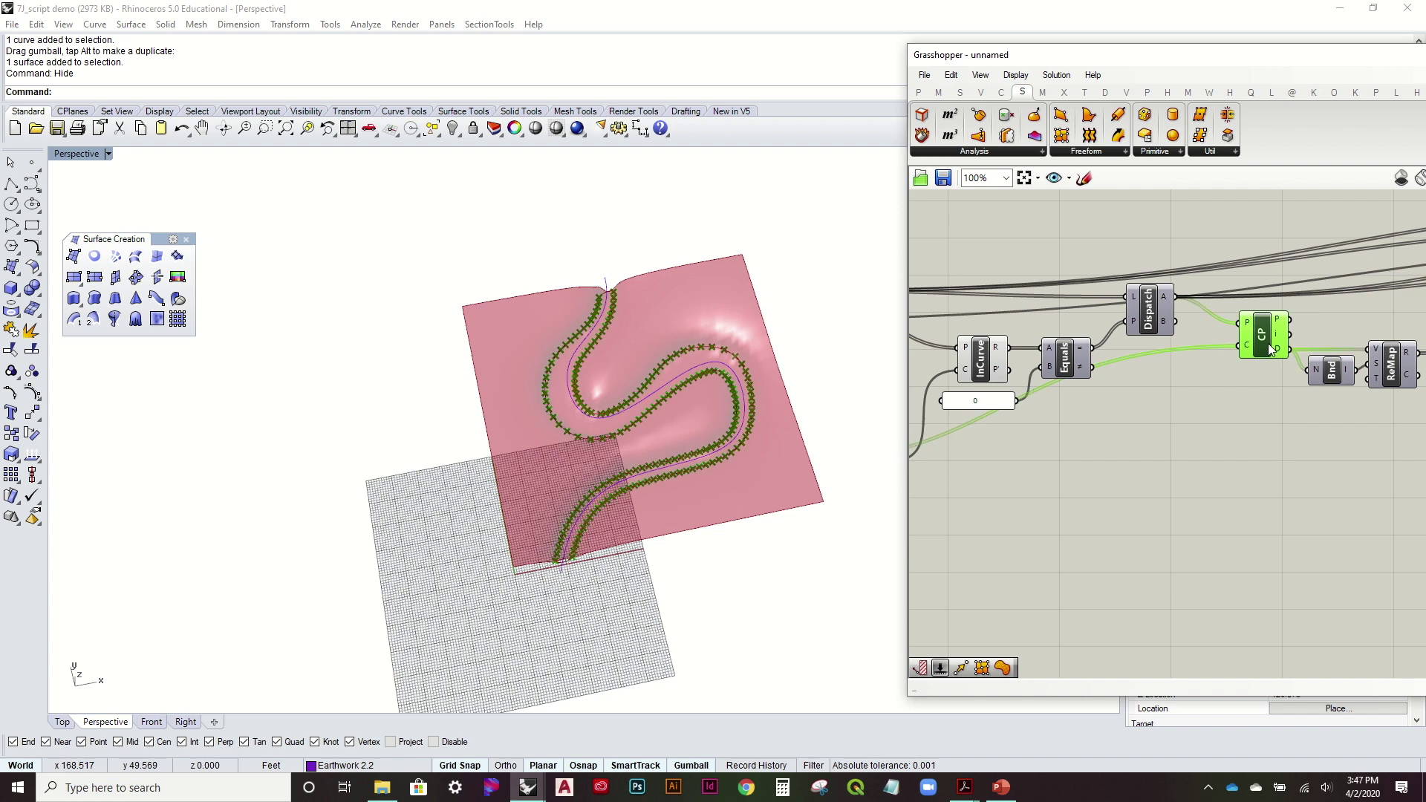
right_click(1268, 345)
left_click(1300, 373)
right_click_drag(808, 353, 798, 395)
Set the multiplier slider B to -6 and view the flipped surface from a low side
scroll(1187, 390, "down", 2)
right_click_drag(1235, 434, 950, 472)
right_click_drag(1117, 433, 1068, 440)
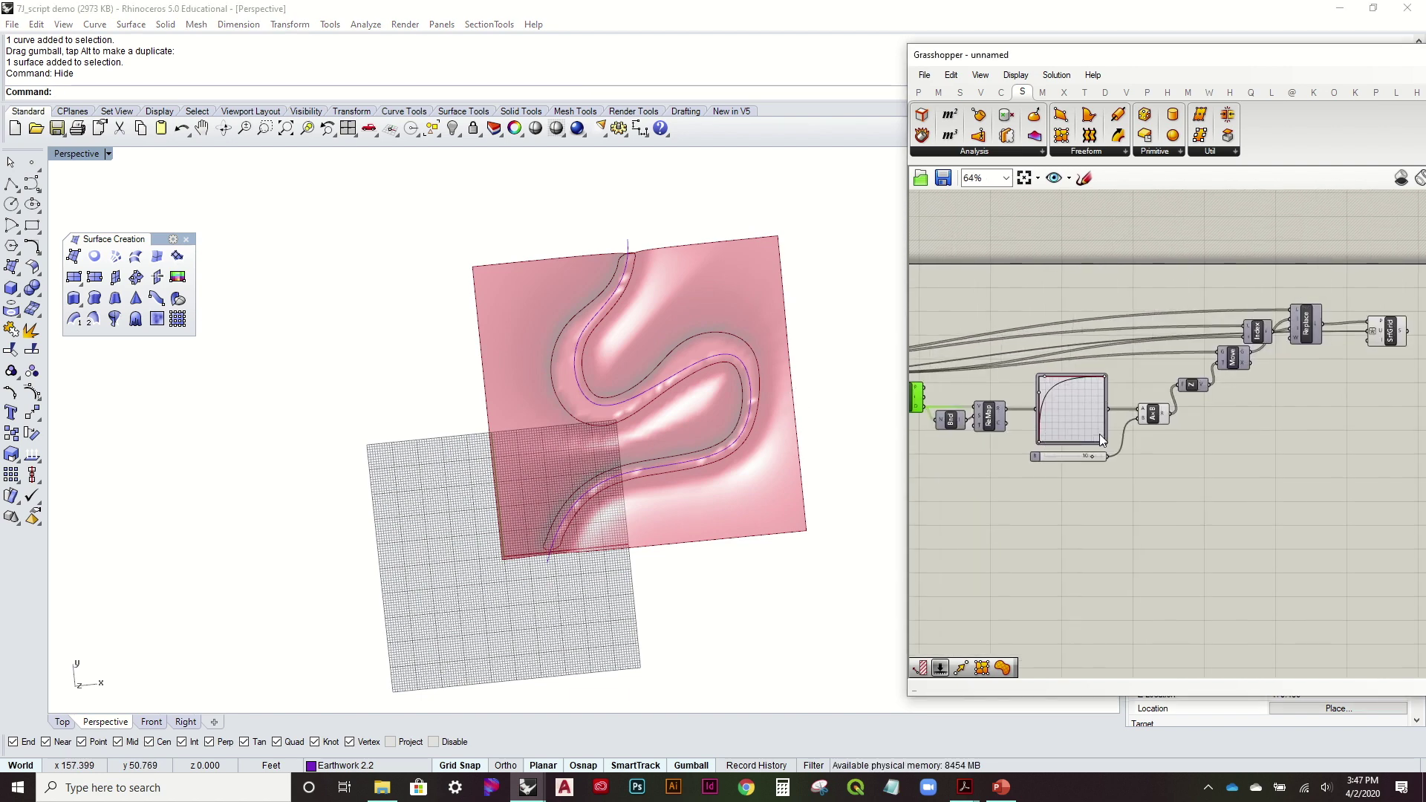
scroll(1071, 444, "up", 5)
right_click_drag(1095, 450, 1166, 439)
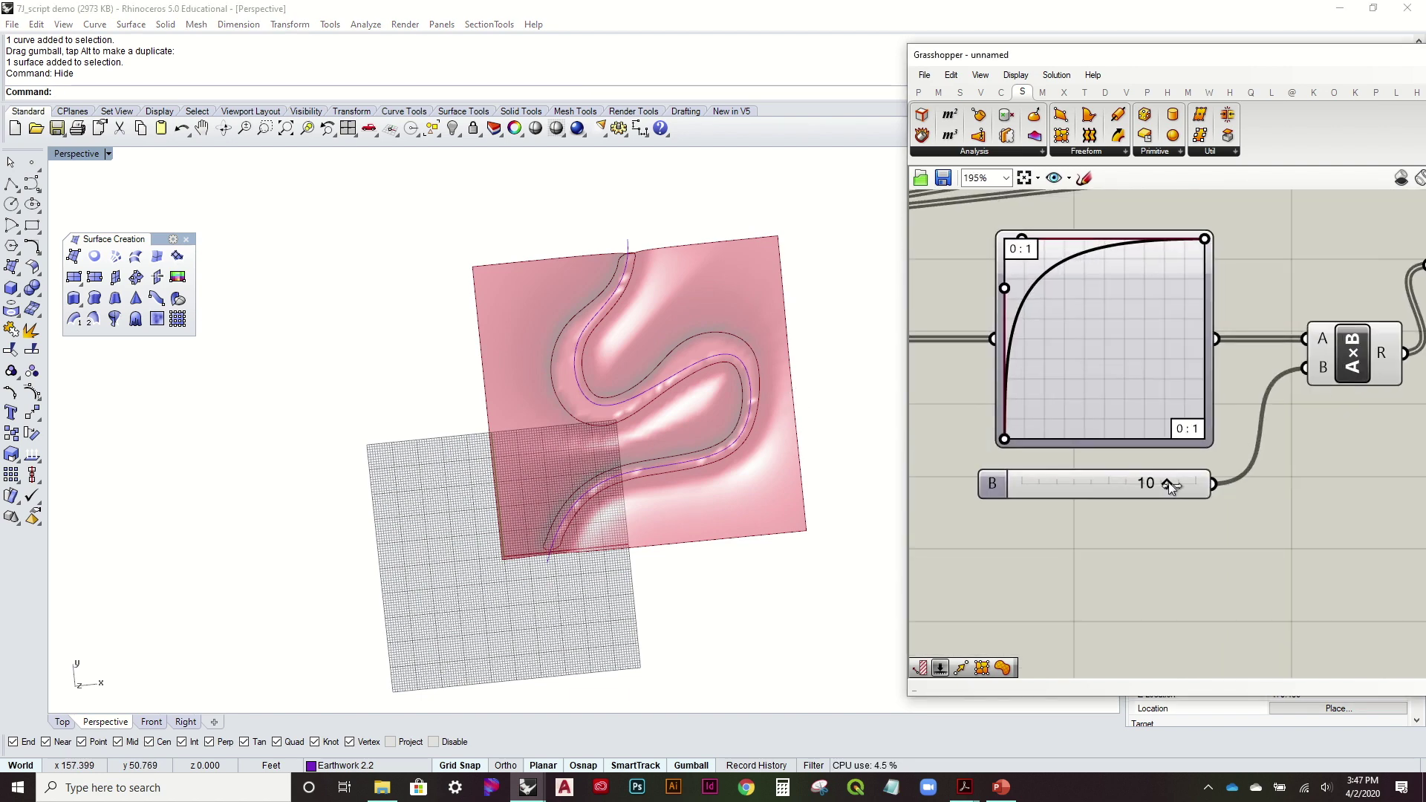
left_click_drag(1166, 484, 1077, 488)
right_click_drag(637, 398, 954, 335)
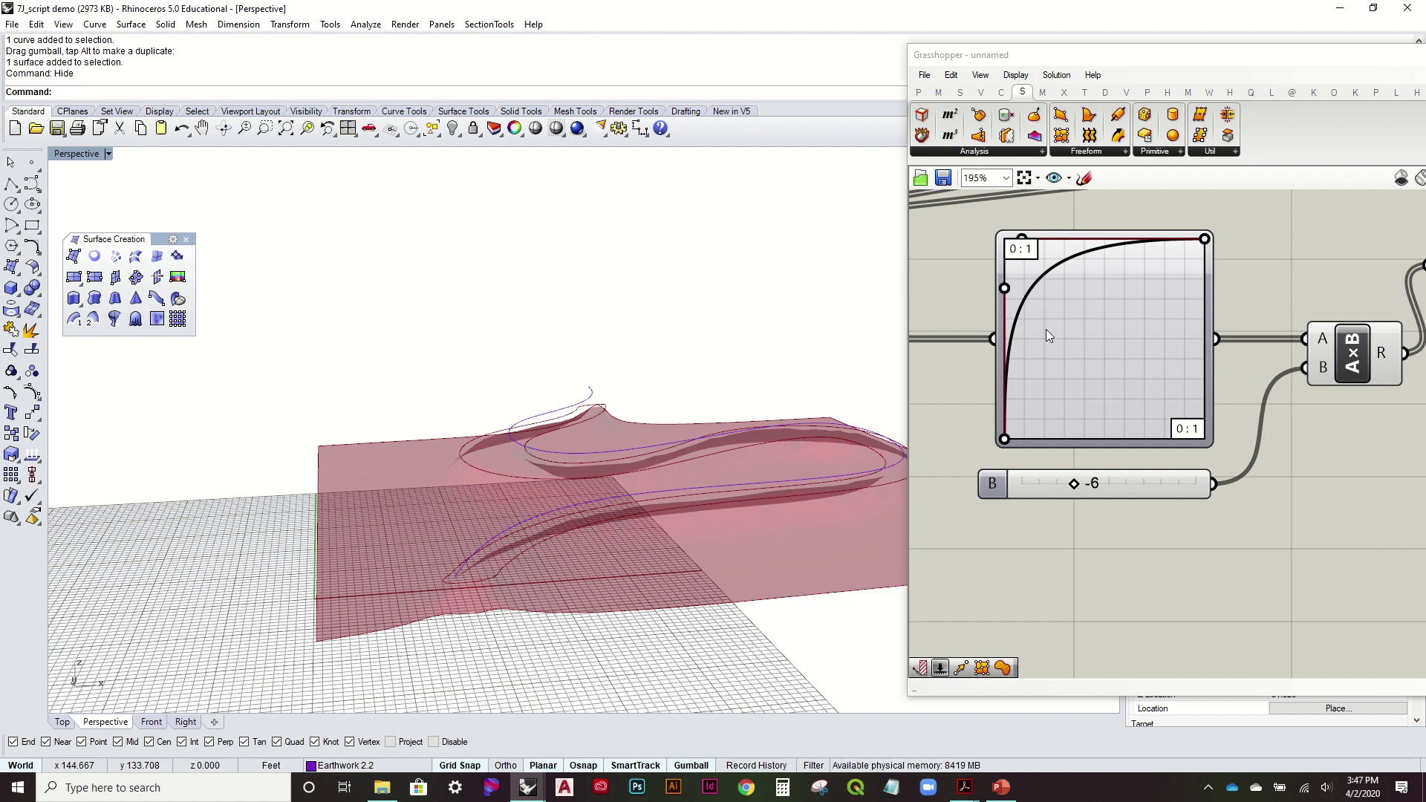
Try a multiplier of 6 with a decaying Graph Mapper curve falling to the bottom-right
mouse_move(1006, 288)
left_mouse_down()
mouse_move(1034, 296)
mouse_move(978, 288)
left_mouse_up()
right_click_drag(1140, 362, 1132, 363)
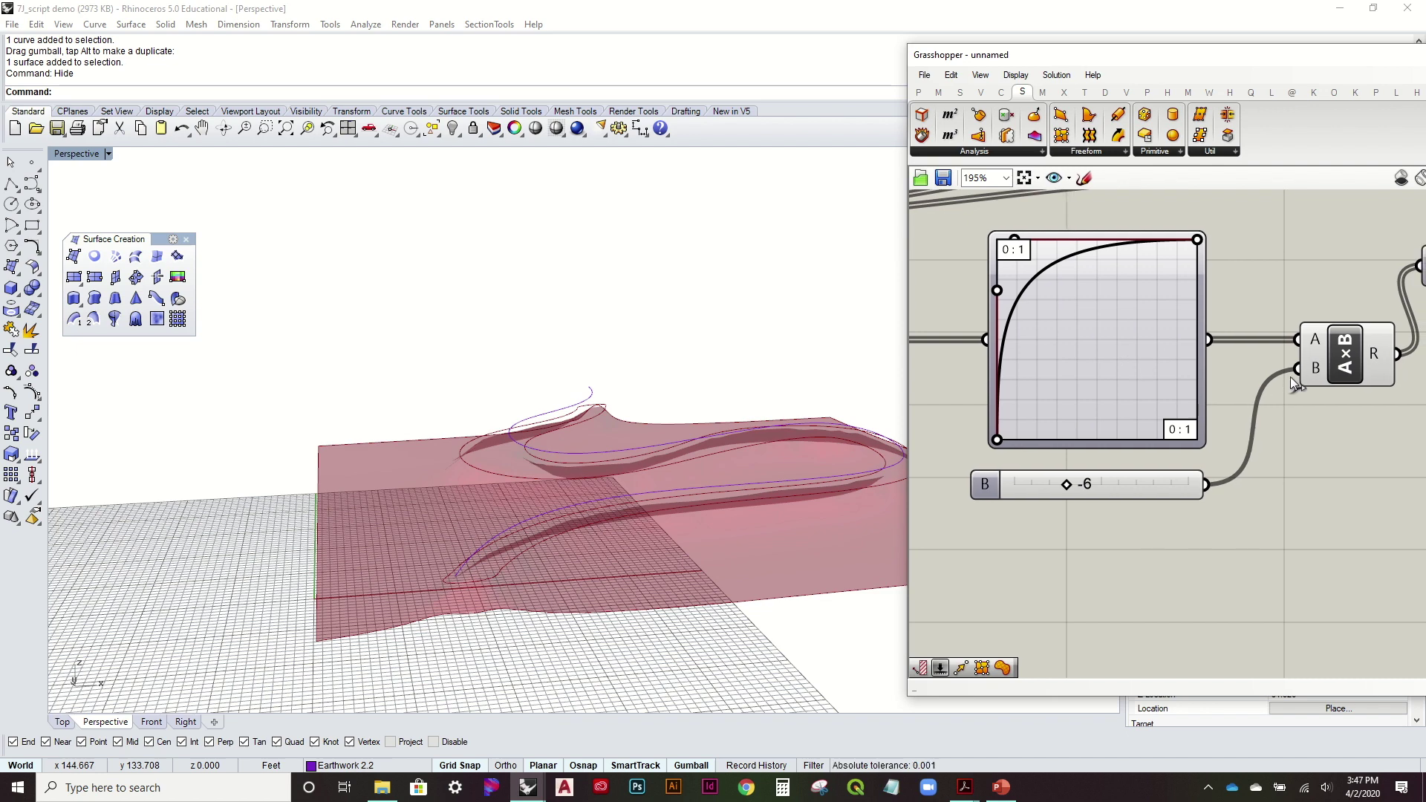
left_click_drag(1063, 492, 1136, 488)
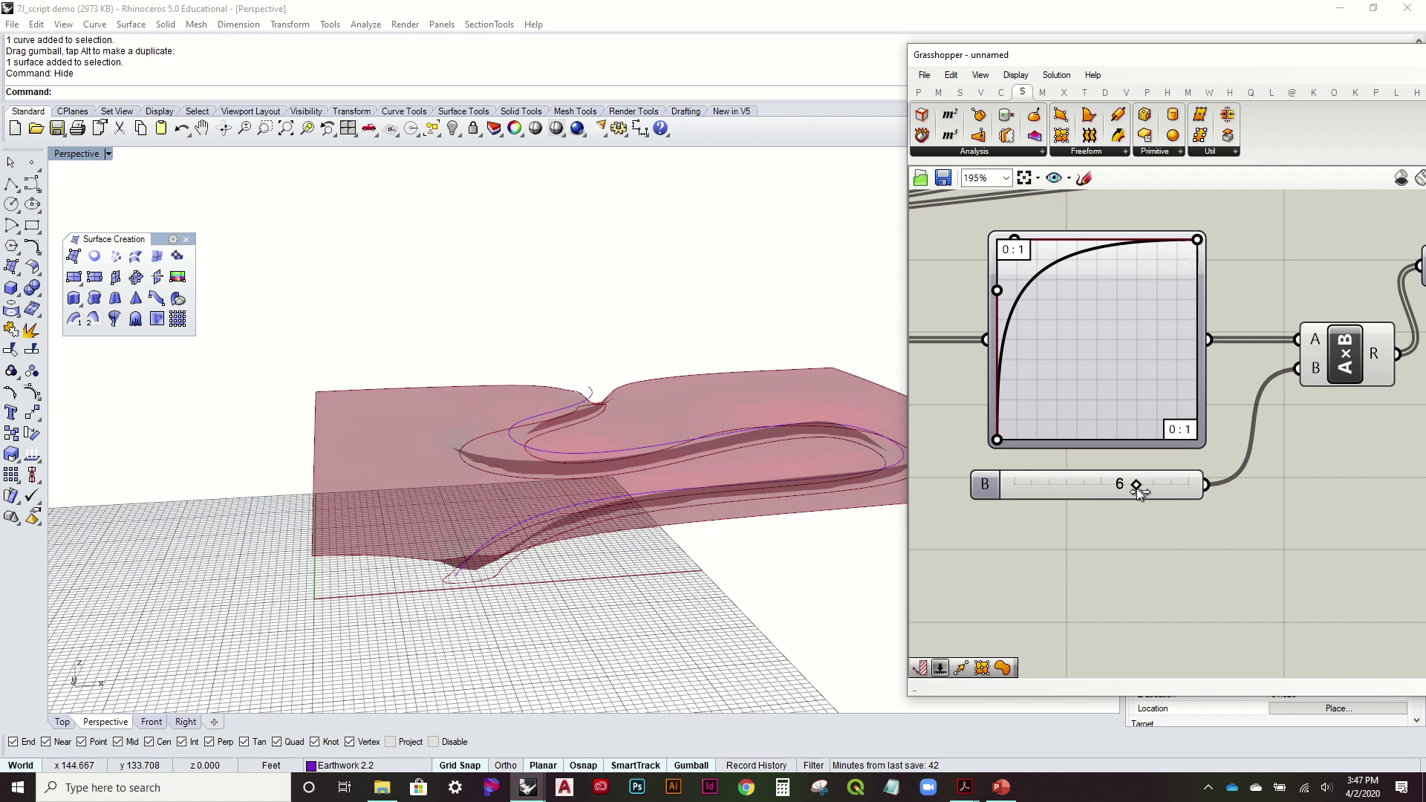
left_click_drag(1004, 440, 972, 199)
left_click_drag(1197, 239, 1230, 507)
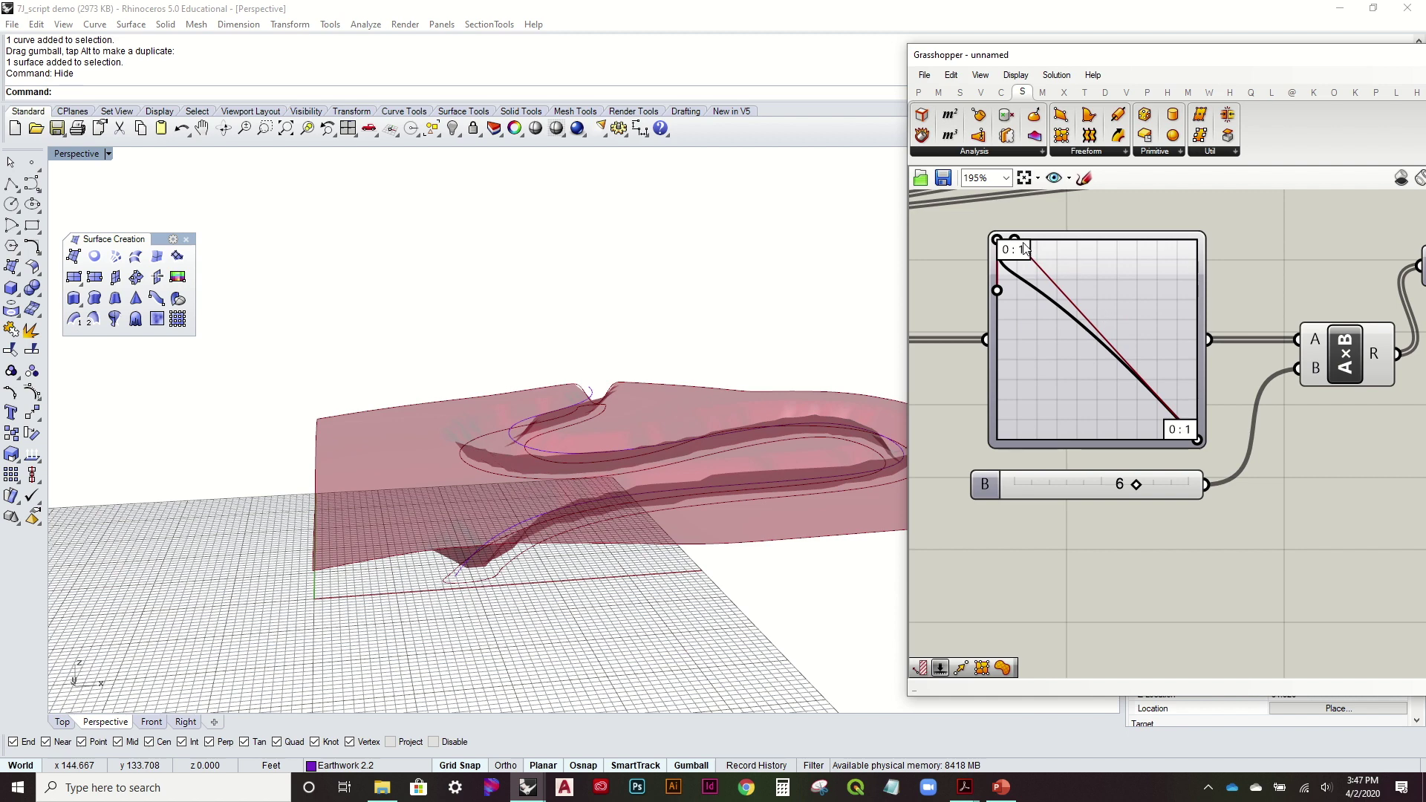
left_click_drag(1015, 240, 1046, 439)
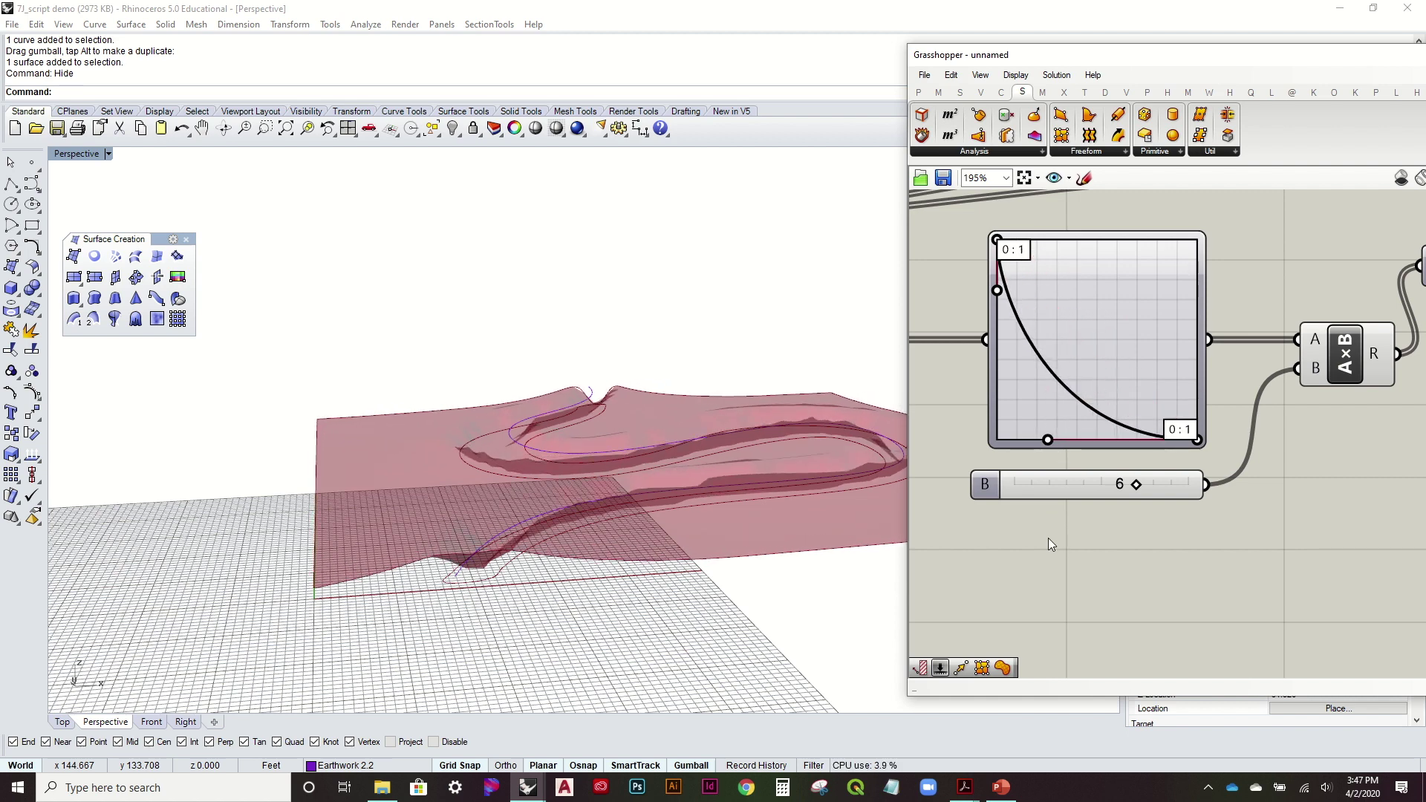
left_click_drag(997, 290, 978, 367)
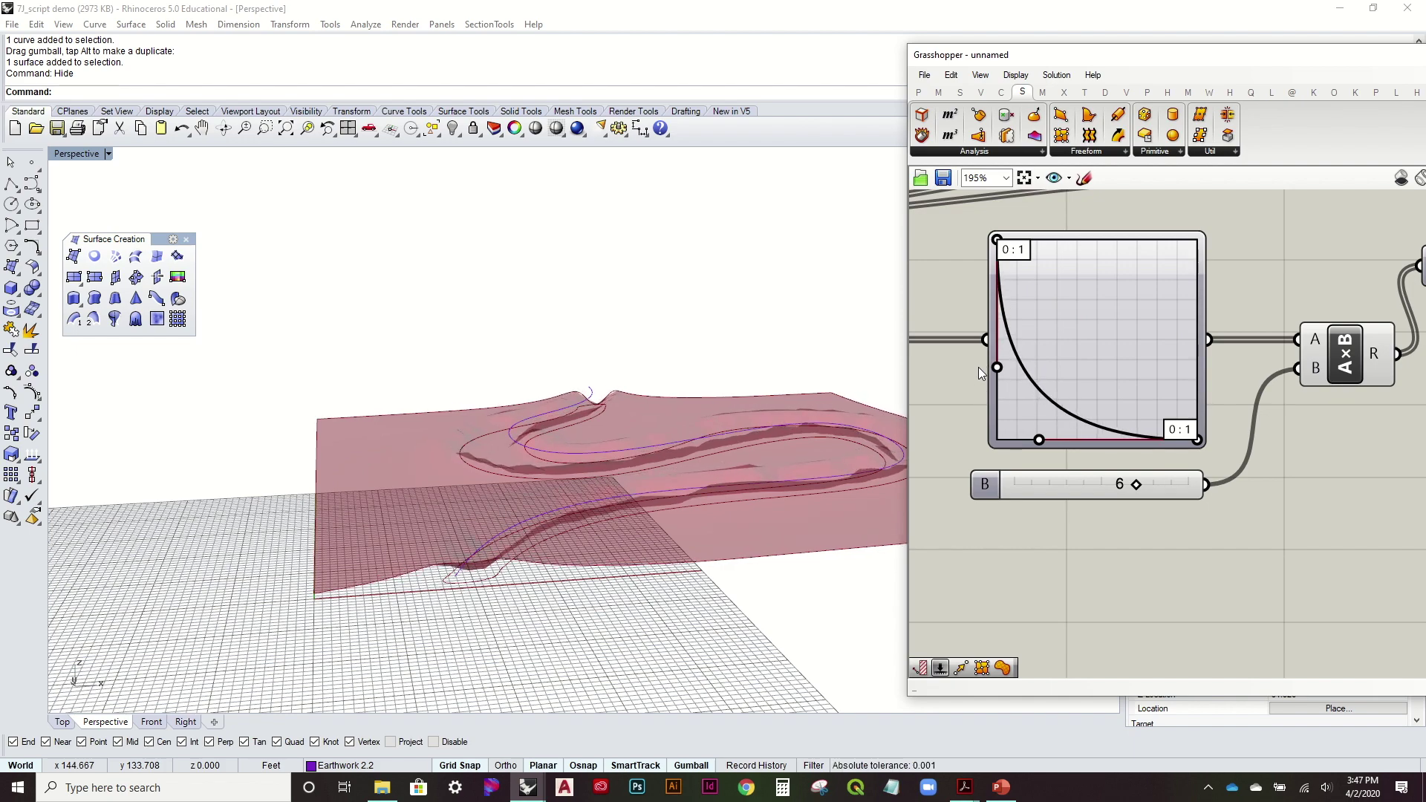
right_click_drag(602, 368, 572, 477)
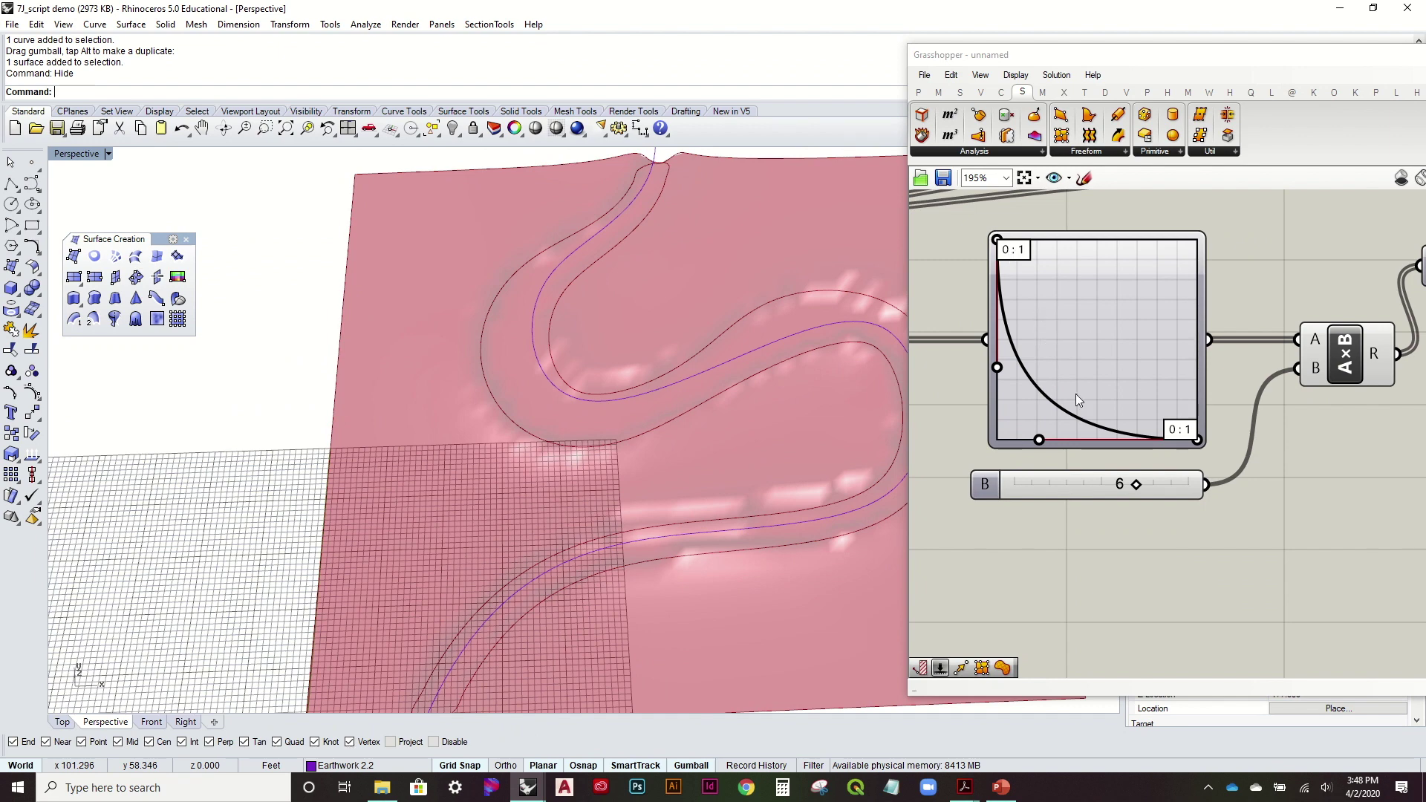
Set the multiplier to -7 and make the curve climb steeply from bottom-left, levelling at top
left_click_drag(1136, 484, 1062, 488)
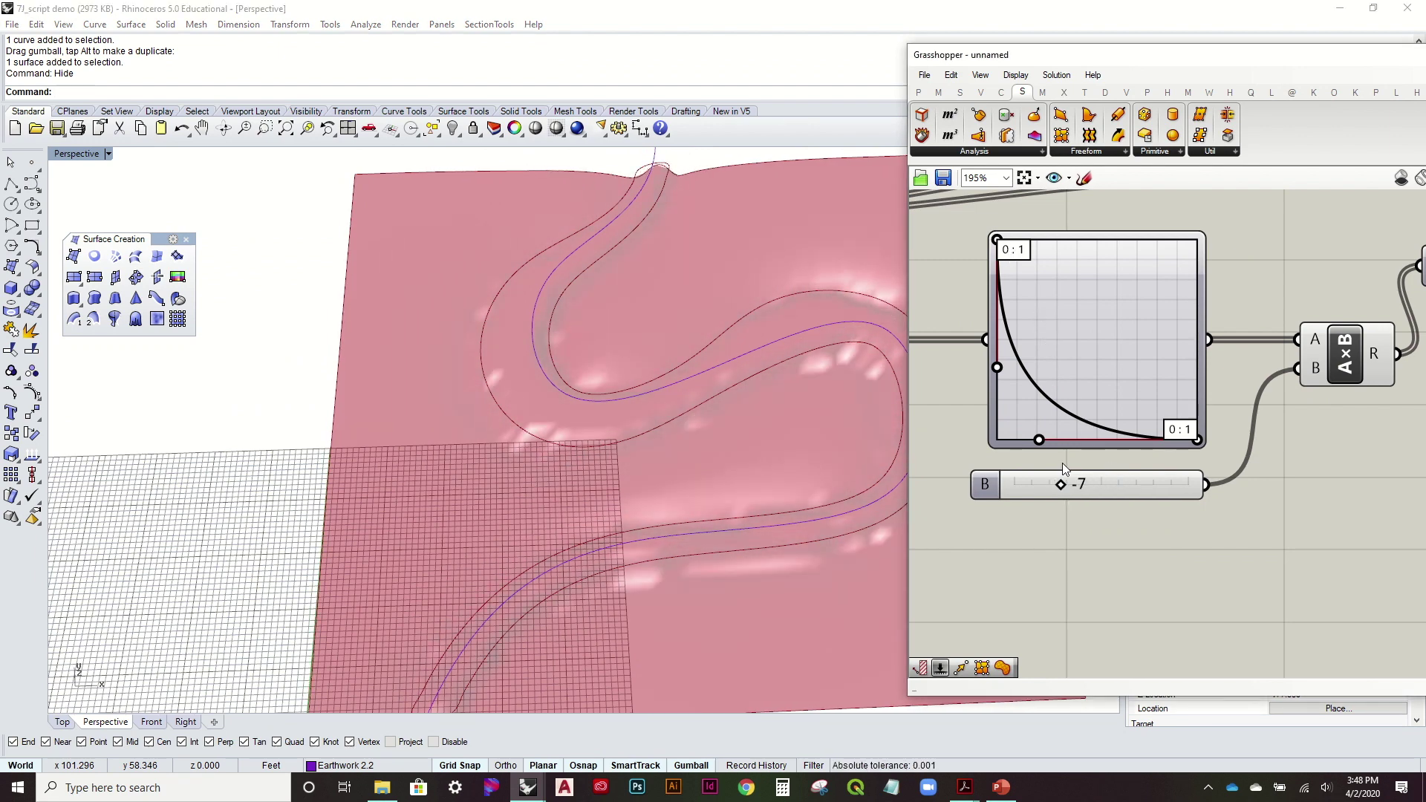
left_click_drag(1003, 243, 974, 477)
left_click_drag(1192, 440, 1199, 239)
left_click_drag(1039, 436, 1027, 185)
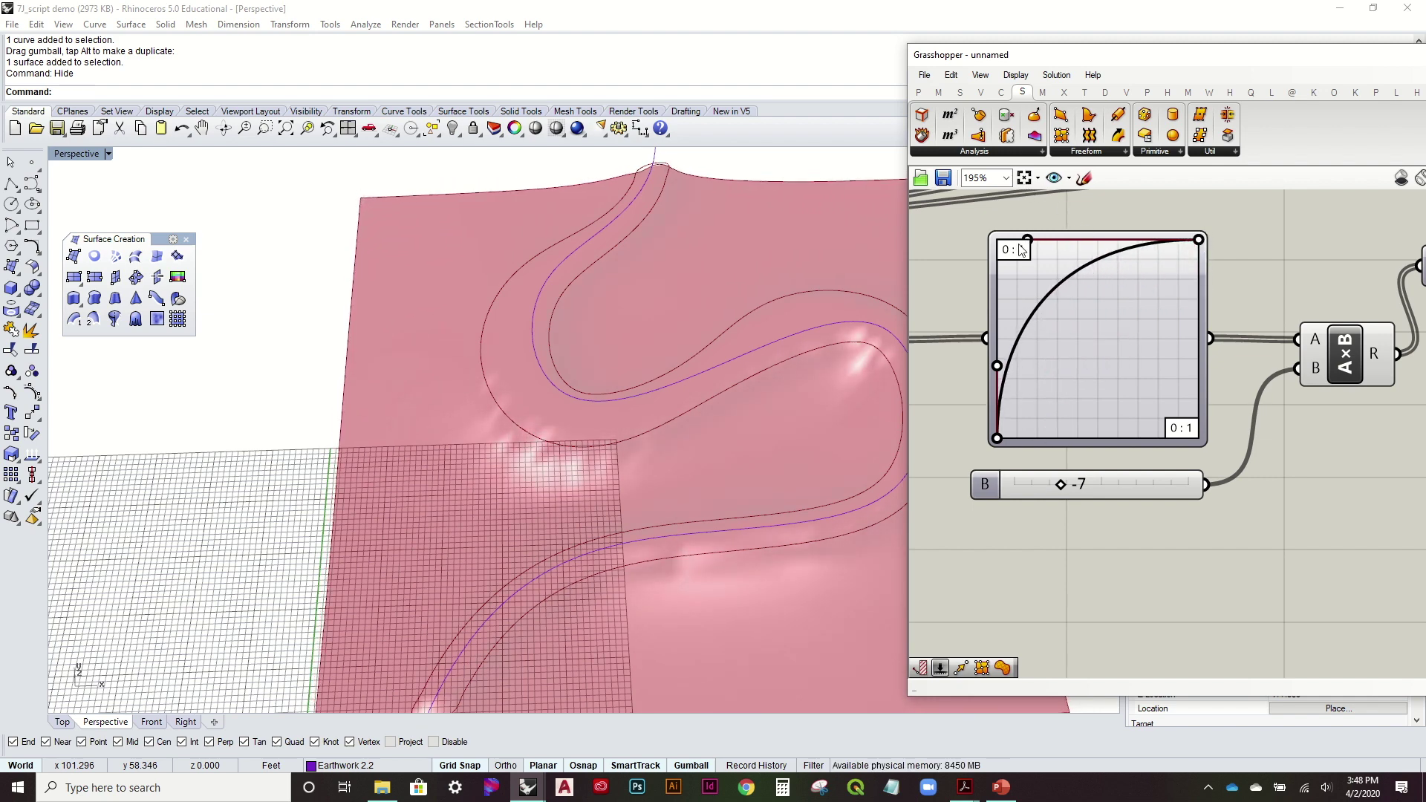
left_click_drag(997, 365, 973, 281)
right_click_drag(800, 429, 792, 339)
right_click_drag(901, 316, 907, 462)
right_click_drag(581, 394, 690, 451)
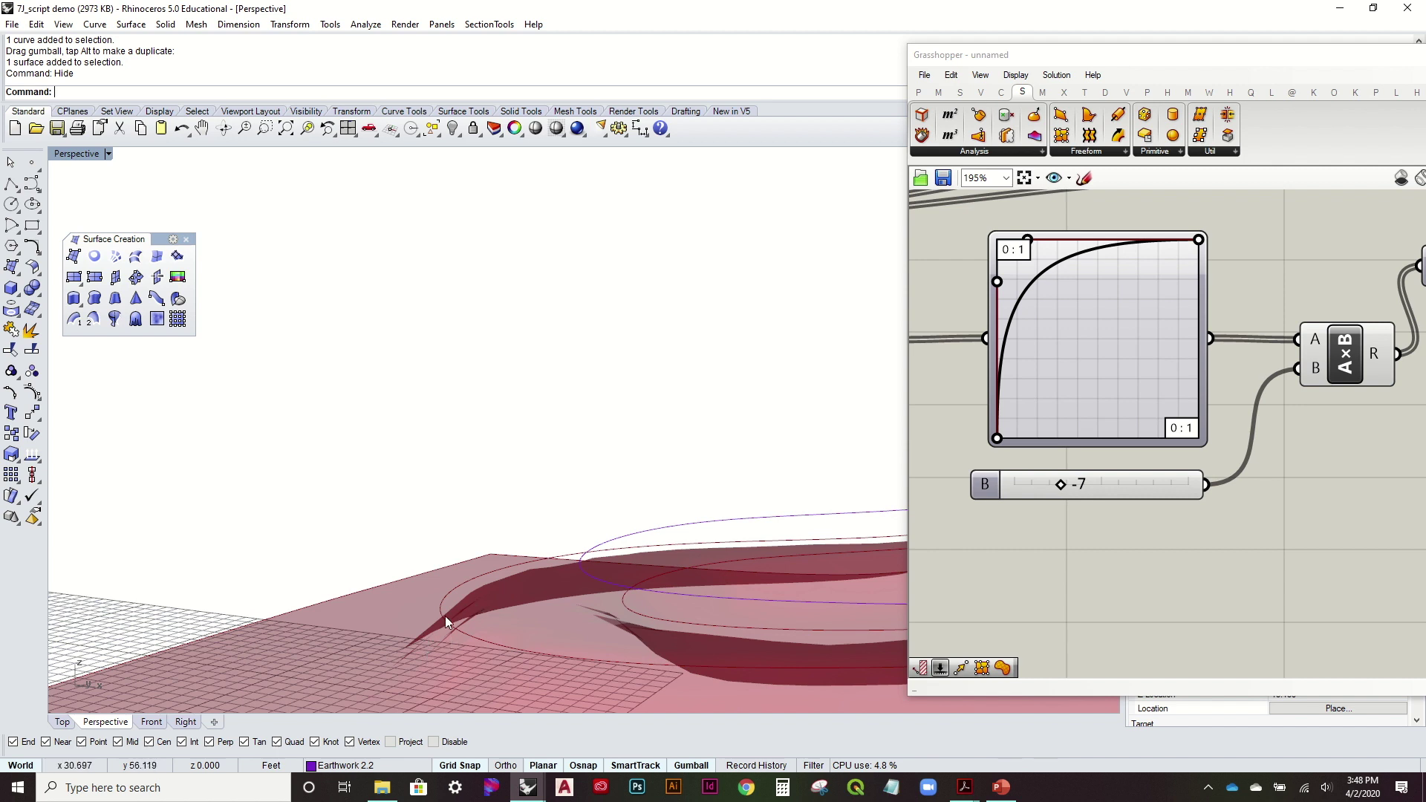
mouse_move(1053, 307)
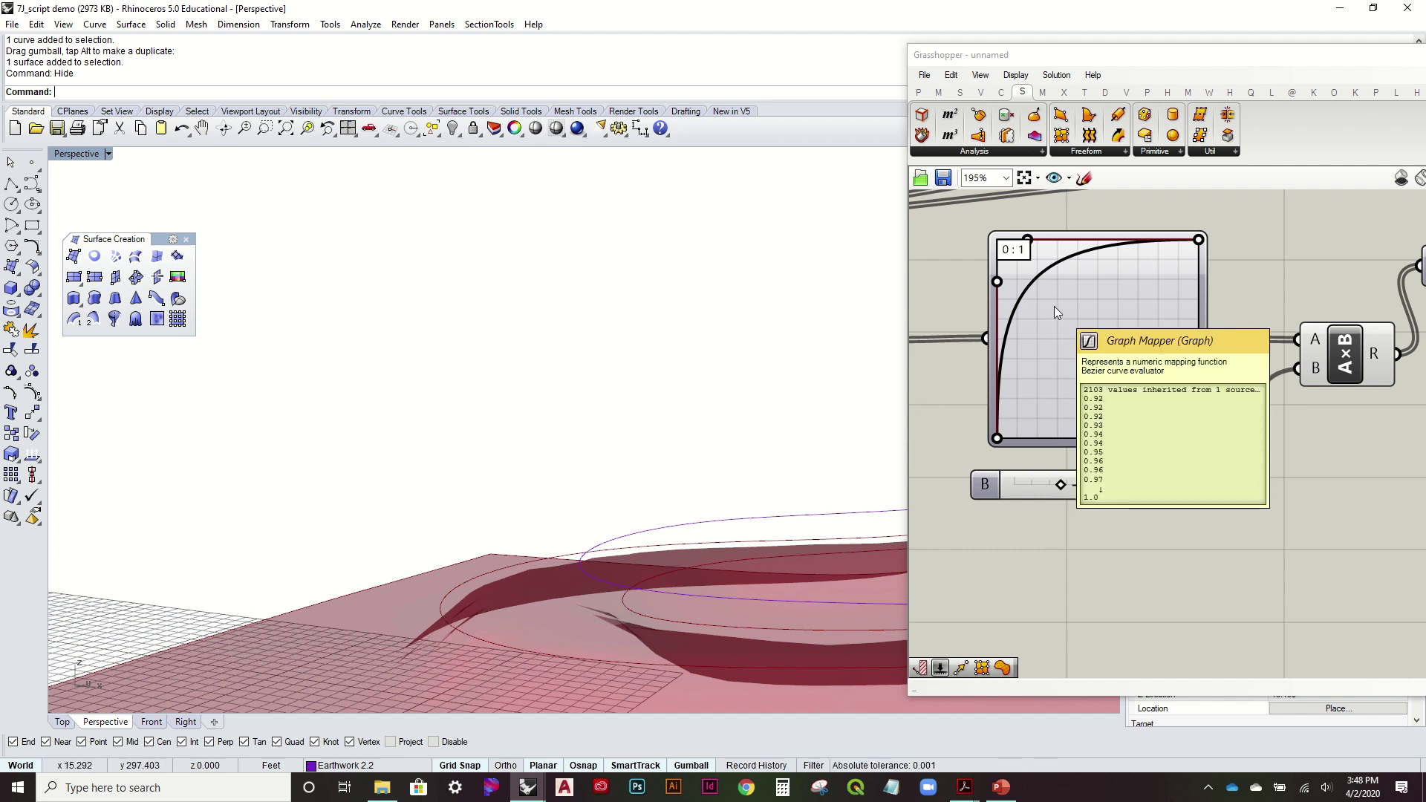
Set the Graph Mapper's starting X value to 0.2 and inspect the regenerated surface
double_click(1053, 306)
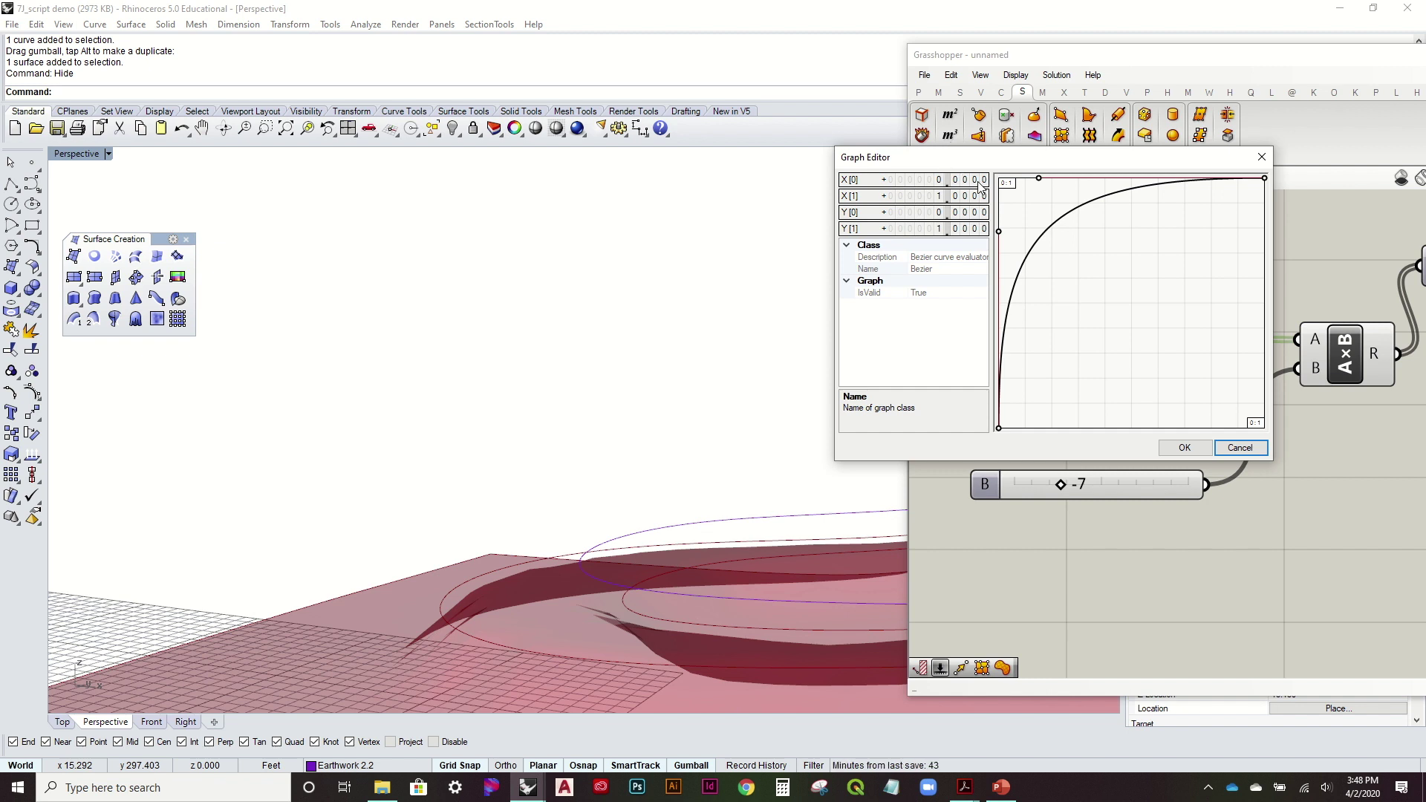
double_click(980, 182)
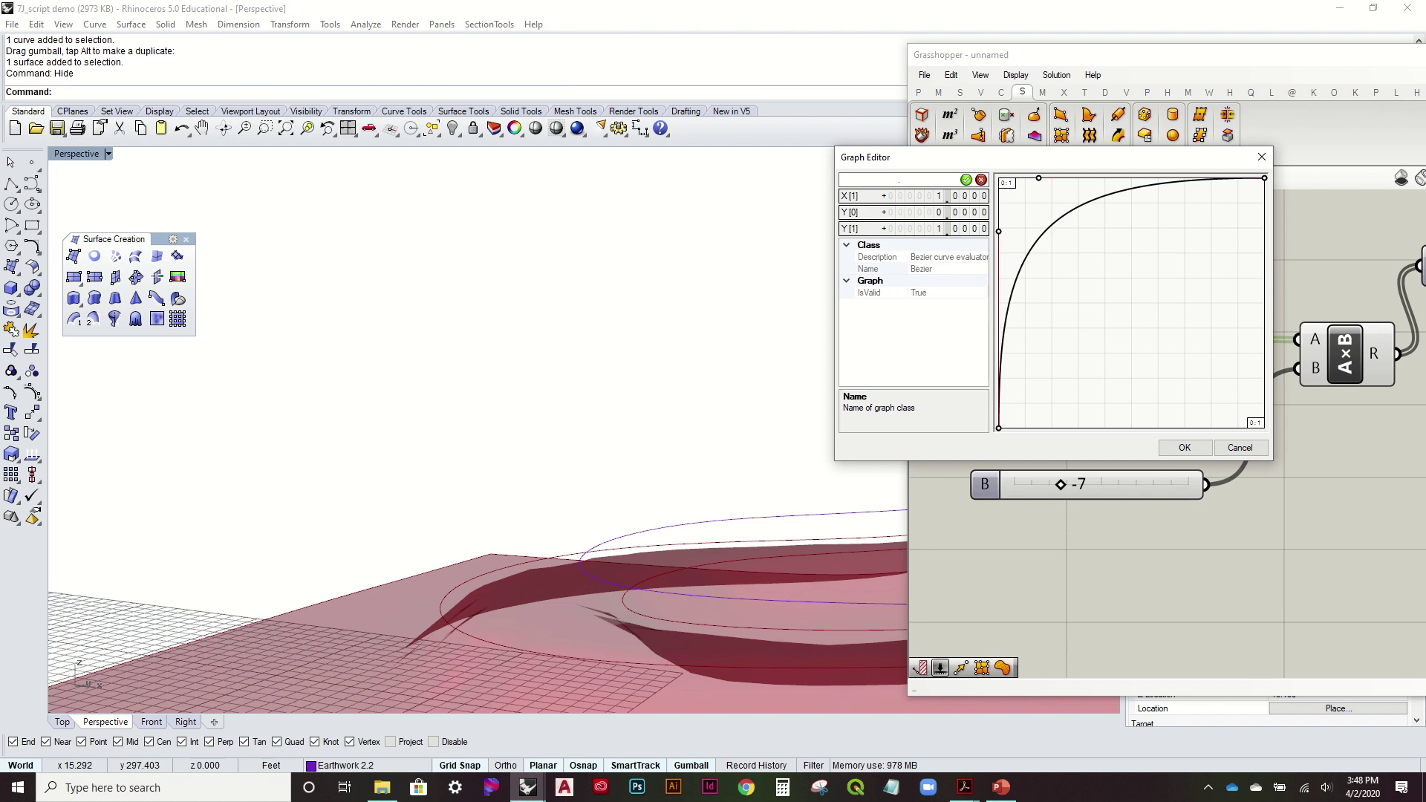
key("Return")
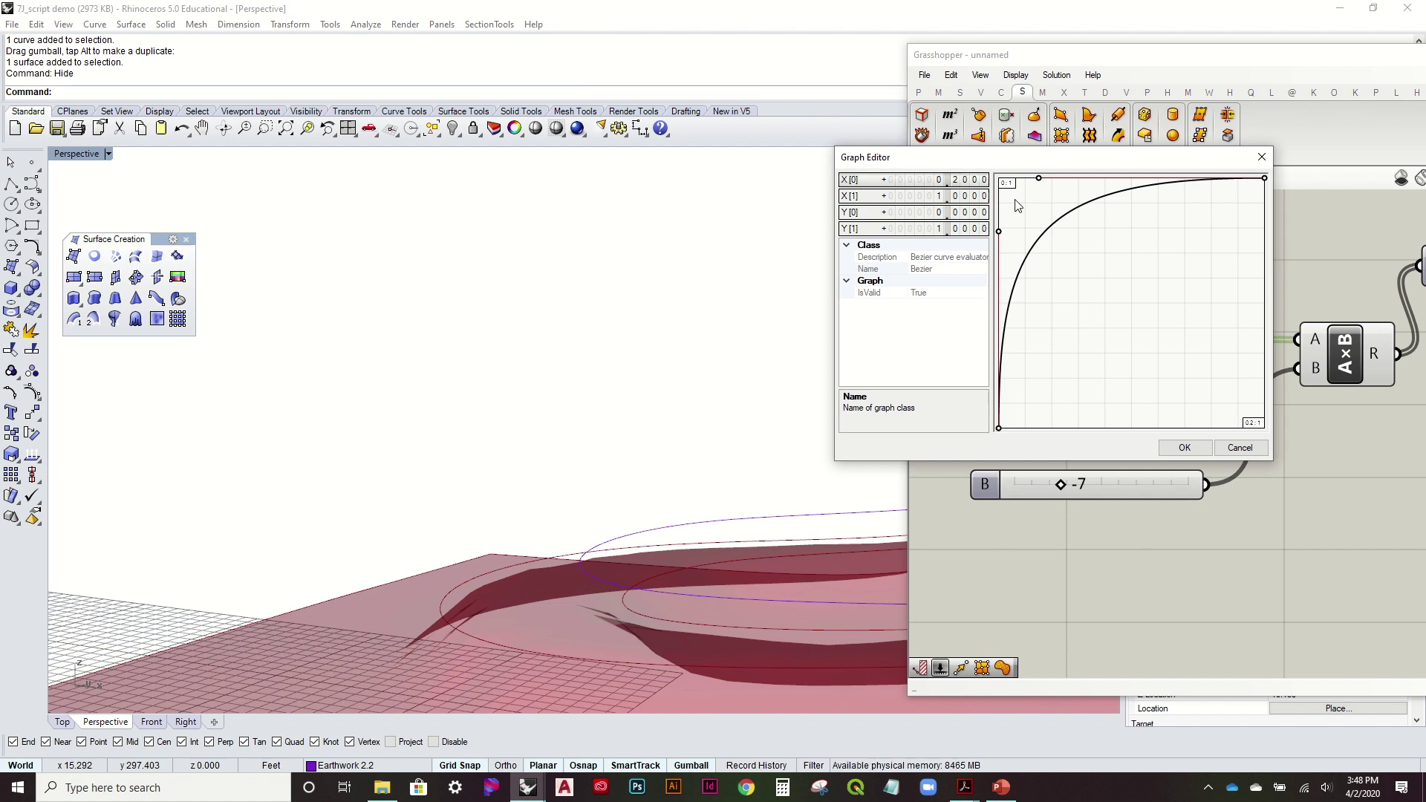
left_click(1203, 450)
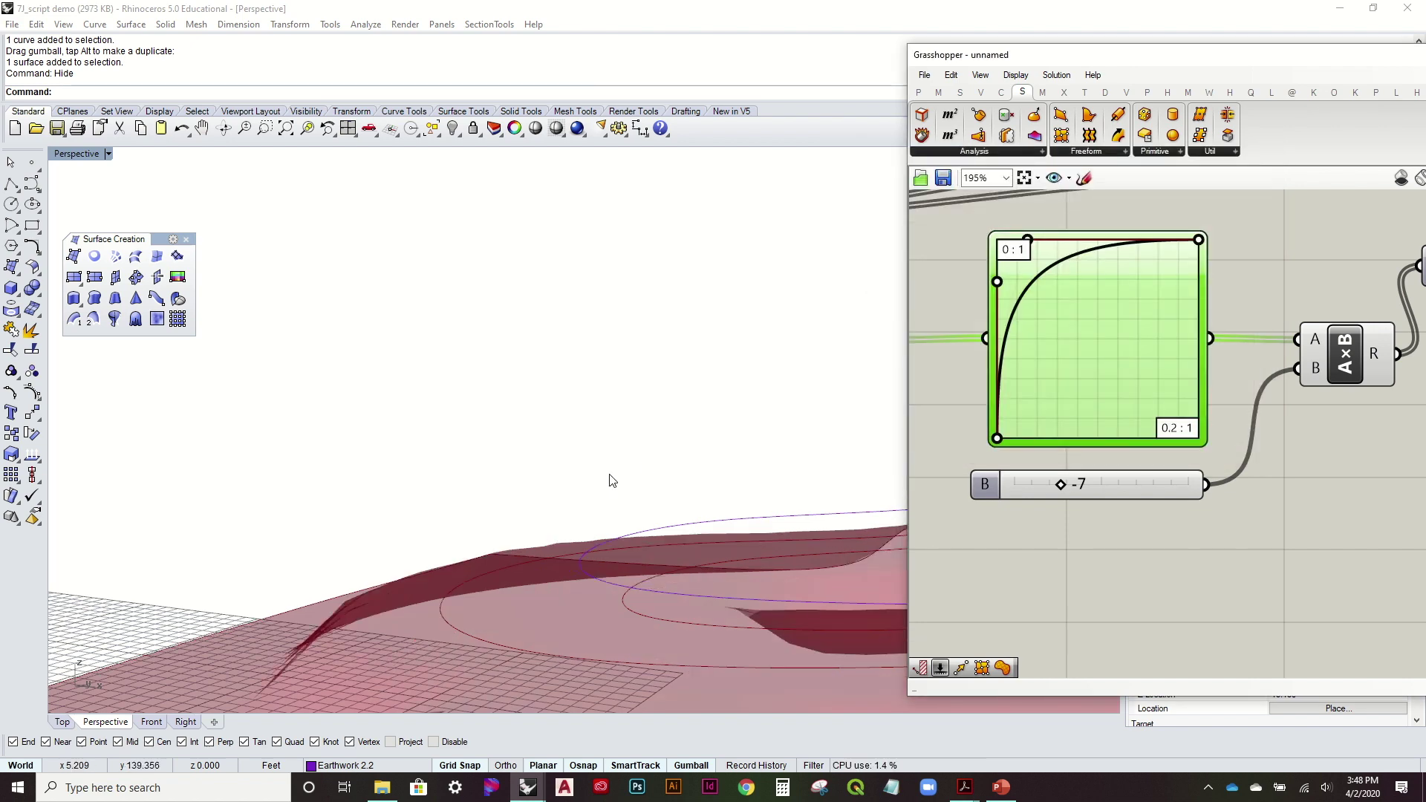
right_click_drag(609, 540, 609, 473)
right_click_drag(514, 500, 504, 638)
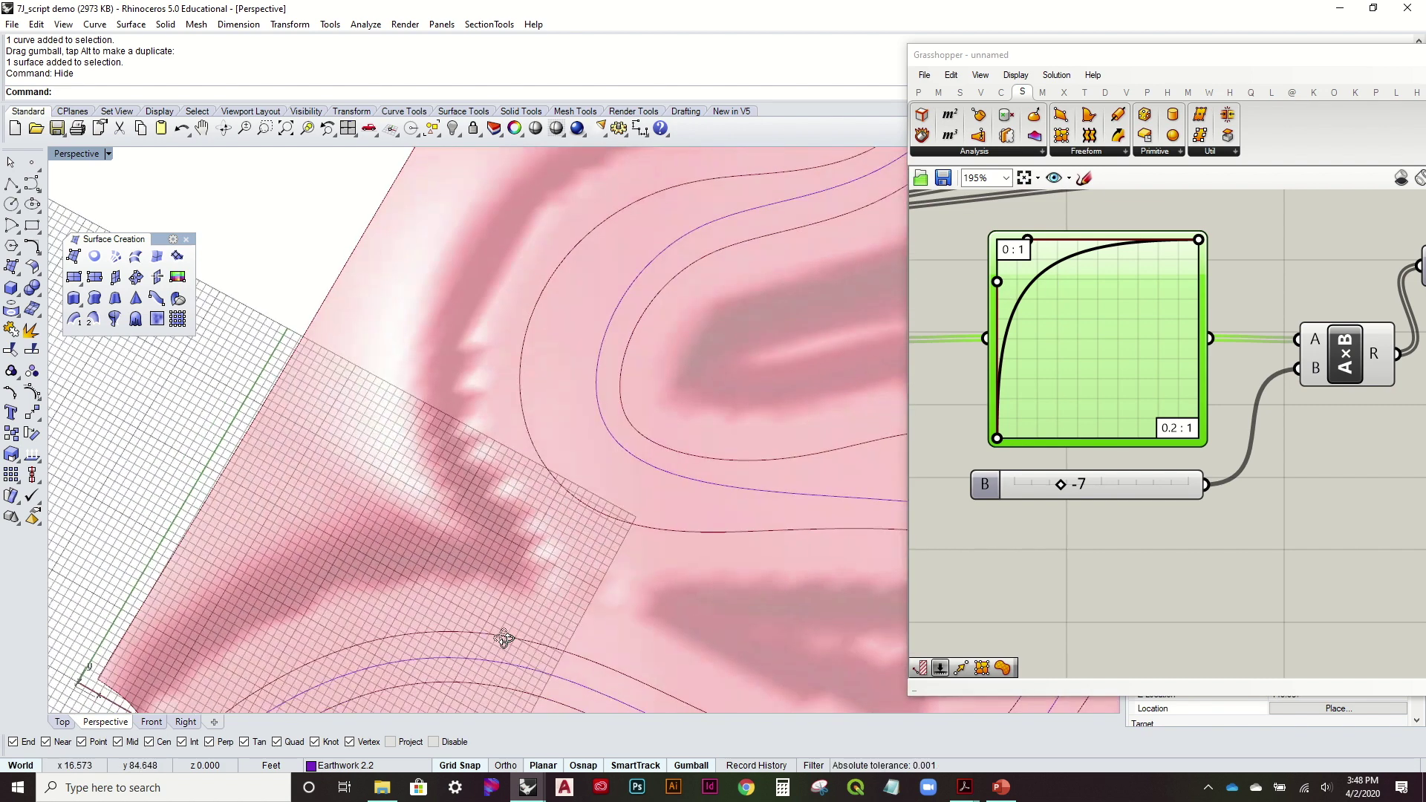
Change the Graph Mapper's starting X value to 0.1 for a gentler relief
double_click(1058, 288)
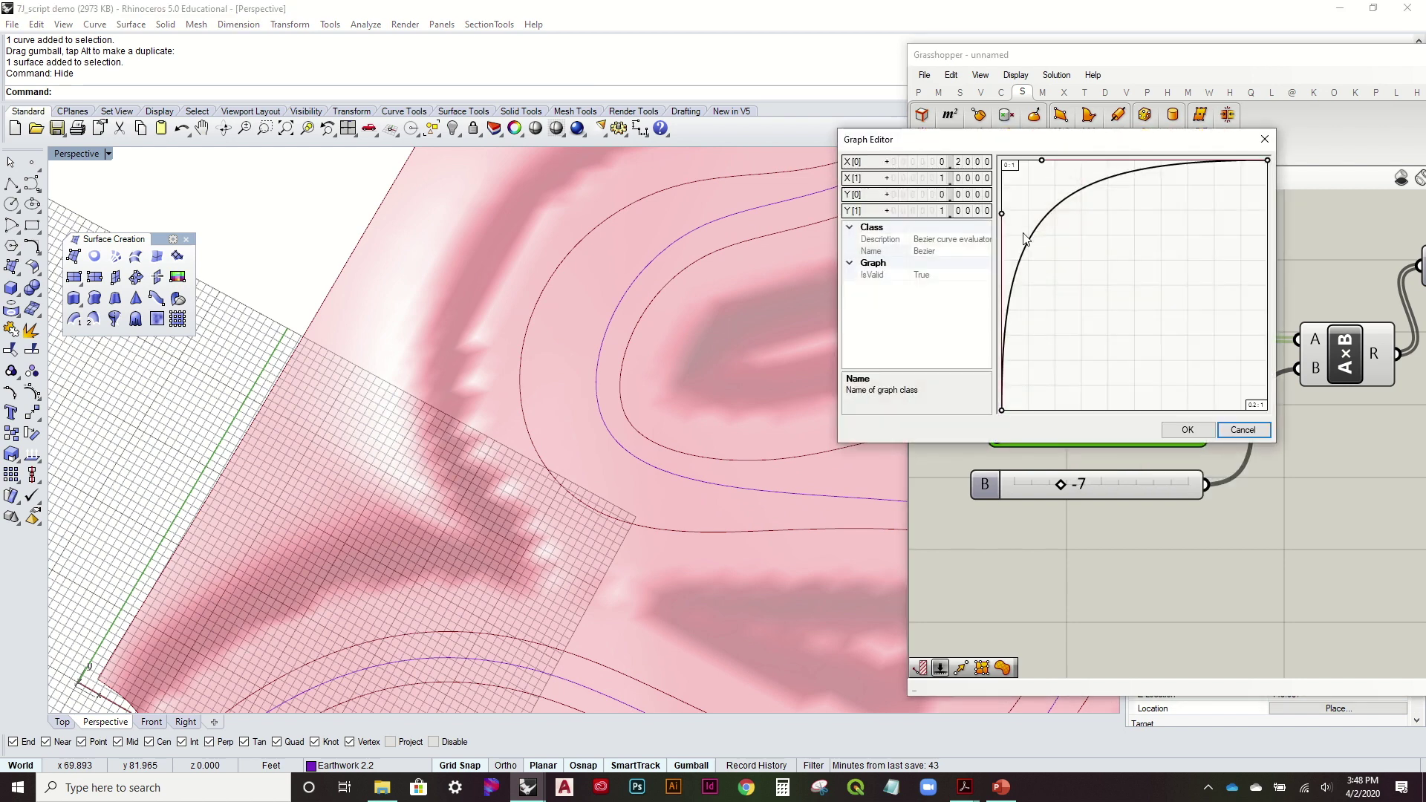
double_click(982, 162)
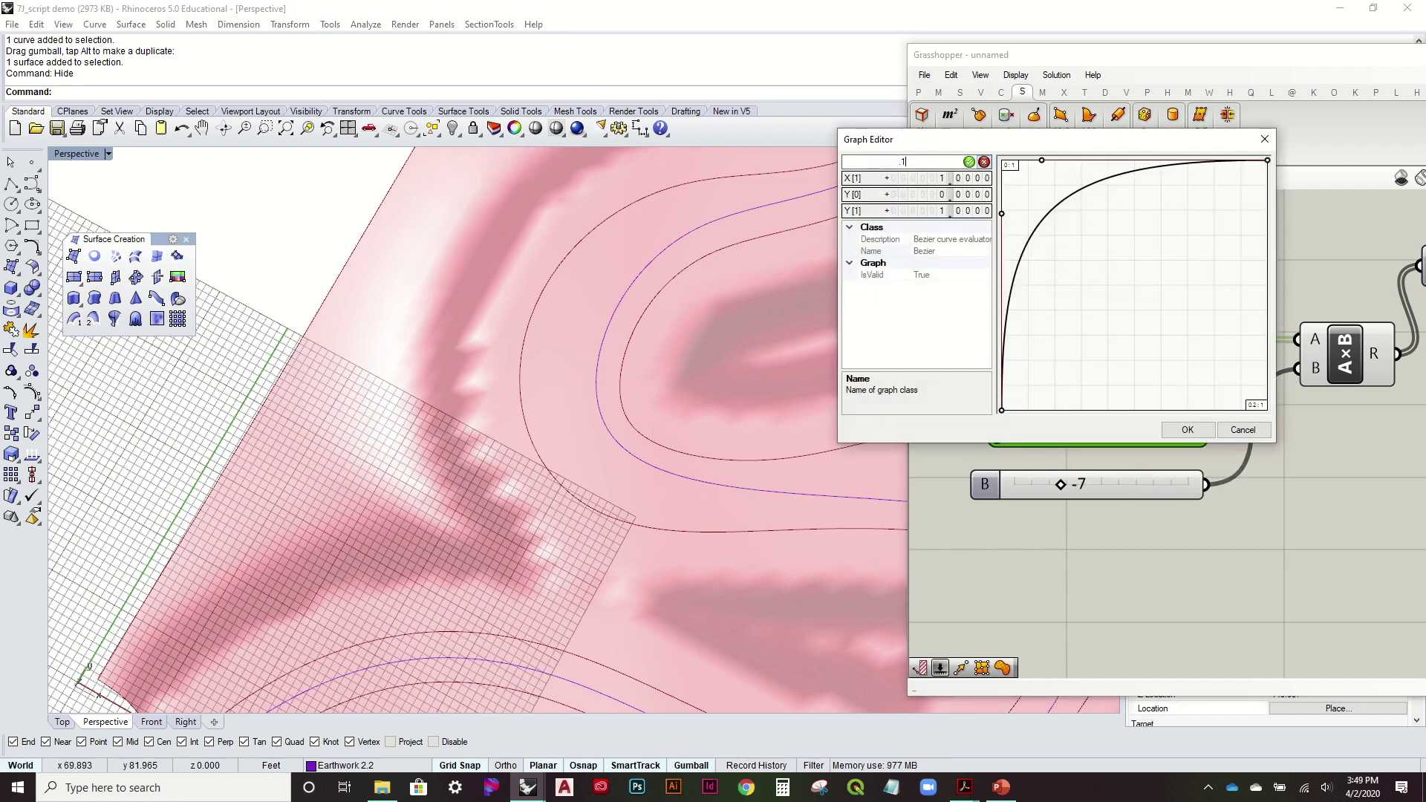
type(".1")
key("Return")
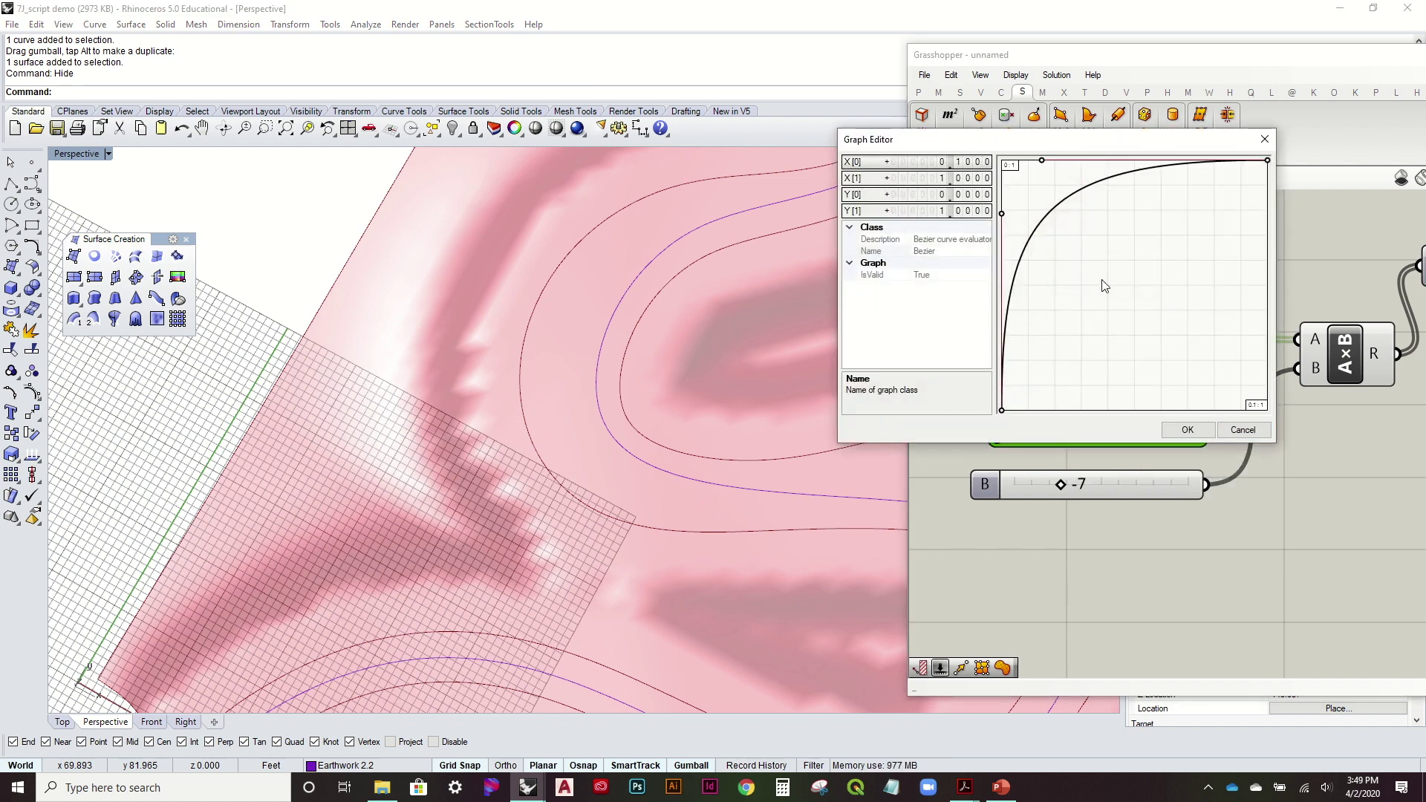
left_click(1187, 430)
right_click_drag(606, 362, 703, 336)
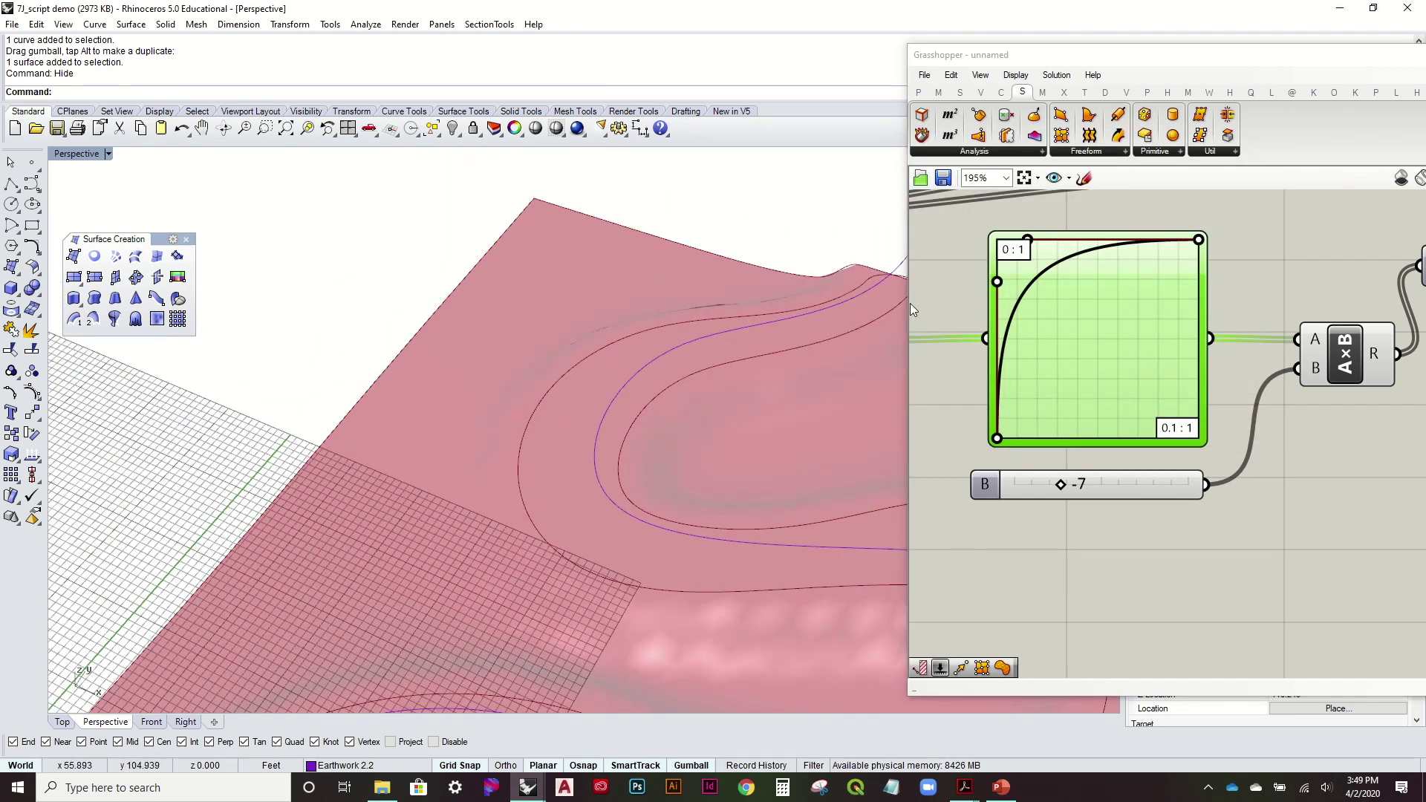
Orbit and zoom the Perspective view to inspect the surface's ridges from above
right_click_drag(789, 362, 835, 423)
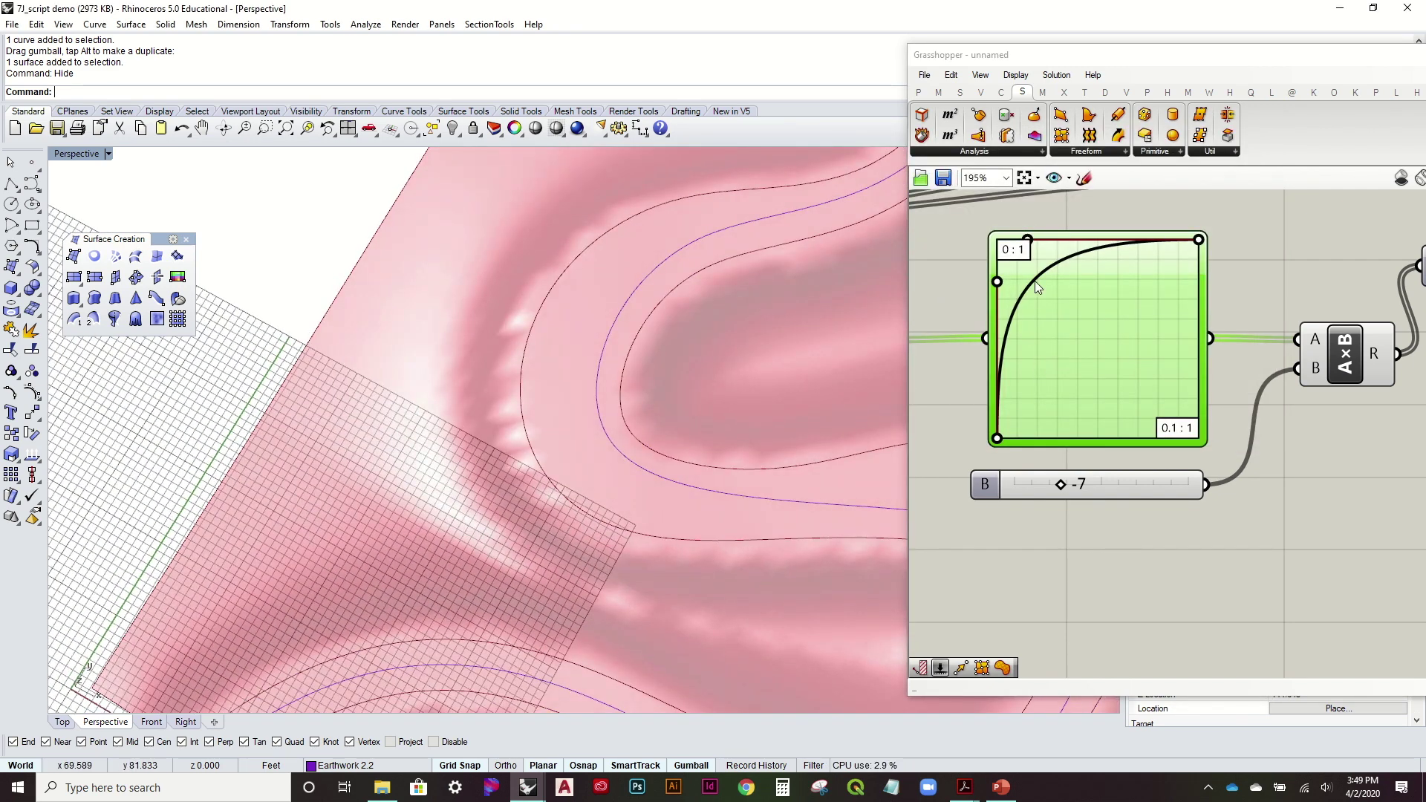
right_click_drag(591, 384, 621, 265)
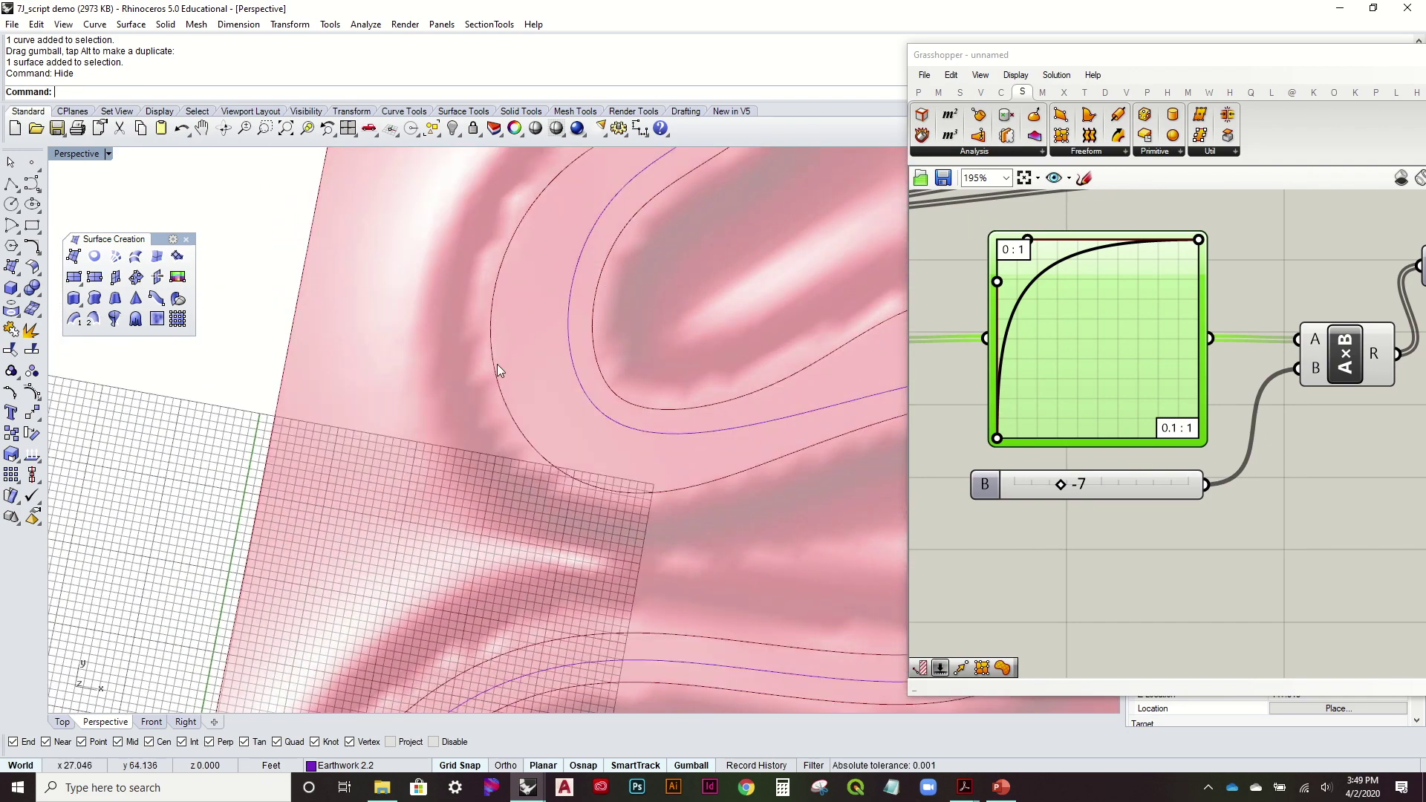
right_click_drag(504, 388, 606, 287)
scroll(541, 394, "down", 4)
right_click_drag(732, 242, 416, 570)
scroll(696, 530, "up", 3)
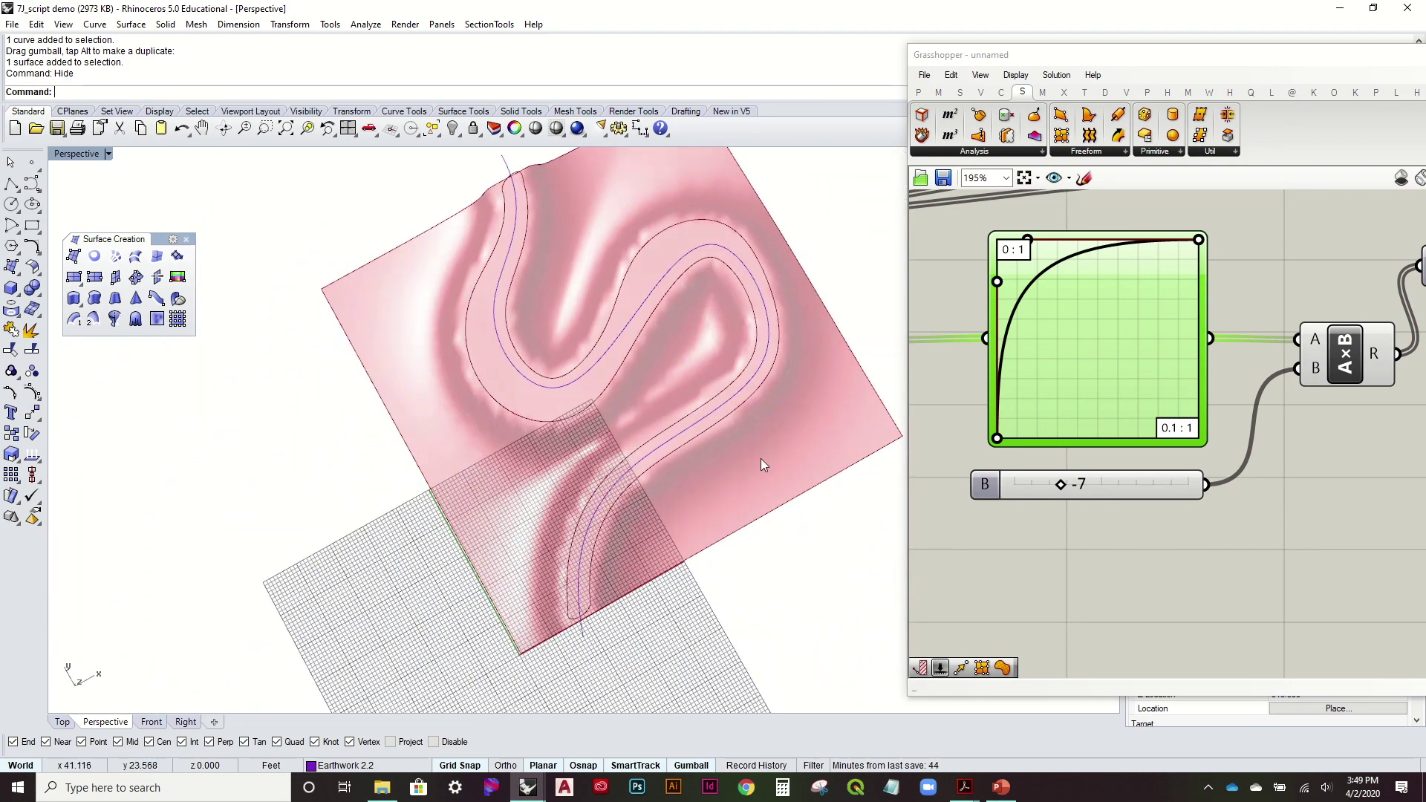
scroll(882, 364, "down", 4)
Drag multiplier slider B from -7 up to 13, then settle it at 10
right_click_drag(1048, 398, 1007, 403)
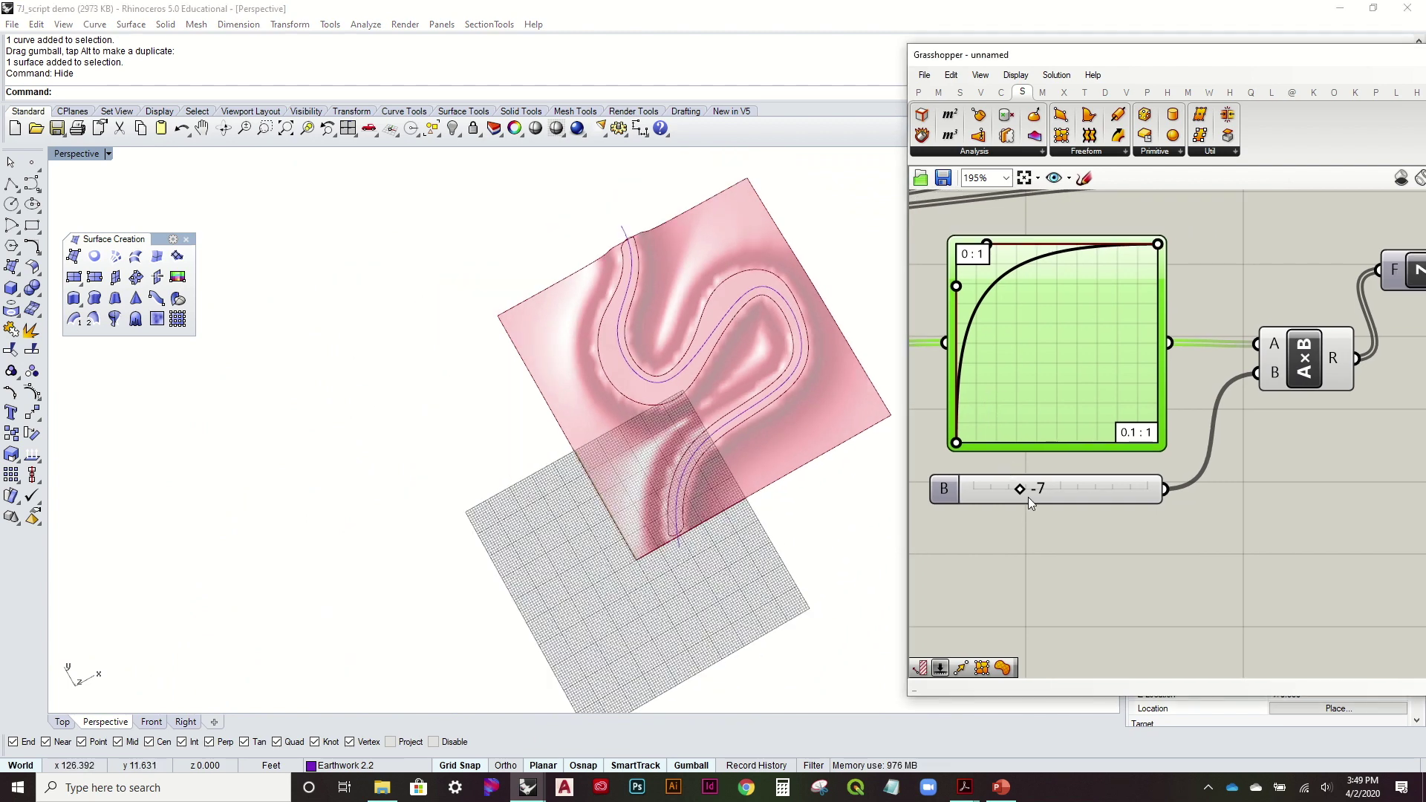
left_click_drag(1020, 492, 1114, 487)
right_click_drag(1022, 517, 1095, 444)
right_click_drag(764, 525, 684, 462)
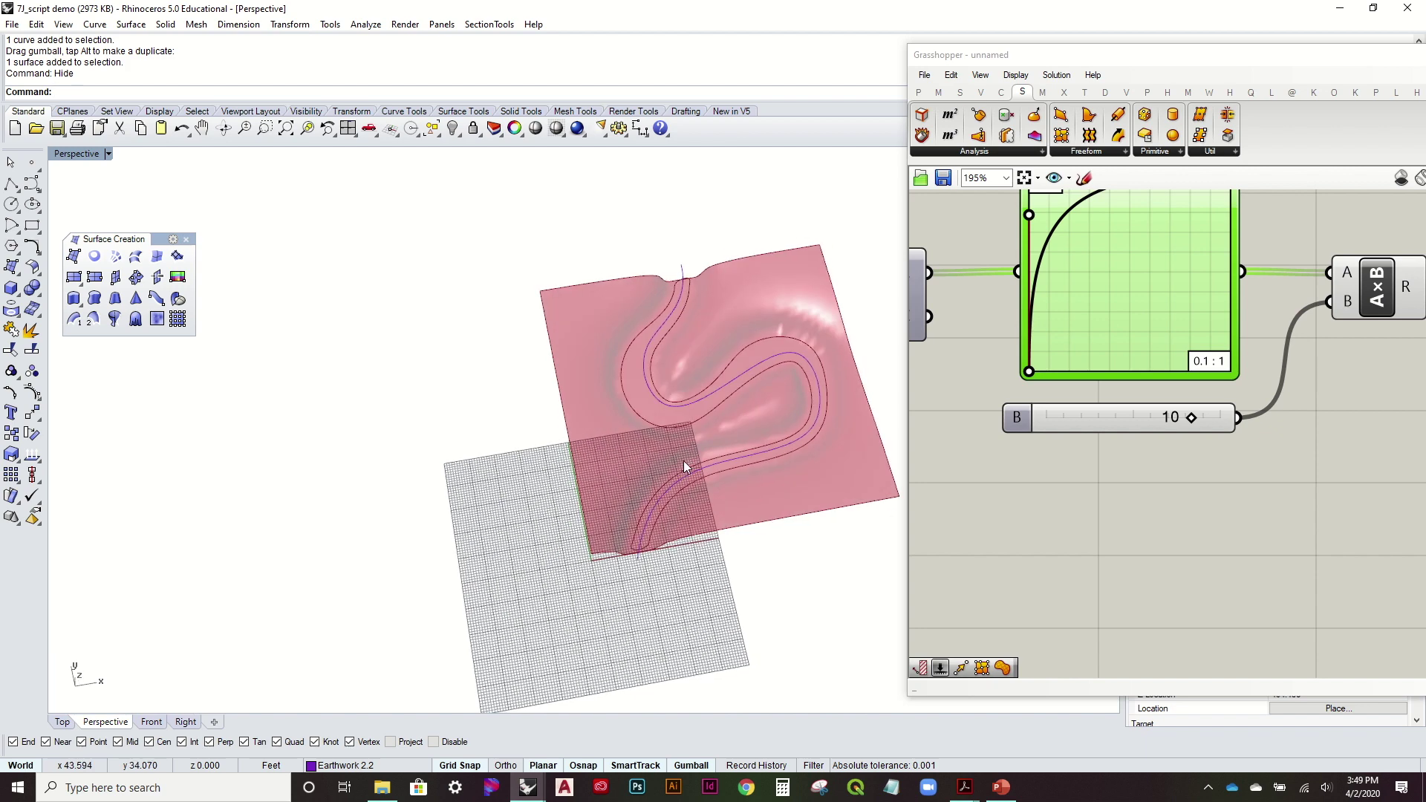
scroll(684, 457, "down", 4)
right_click_drag(683, 413, 653, 441)
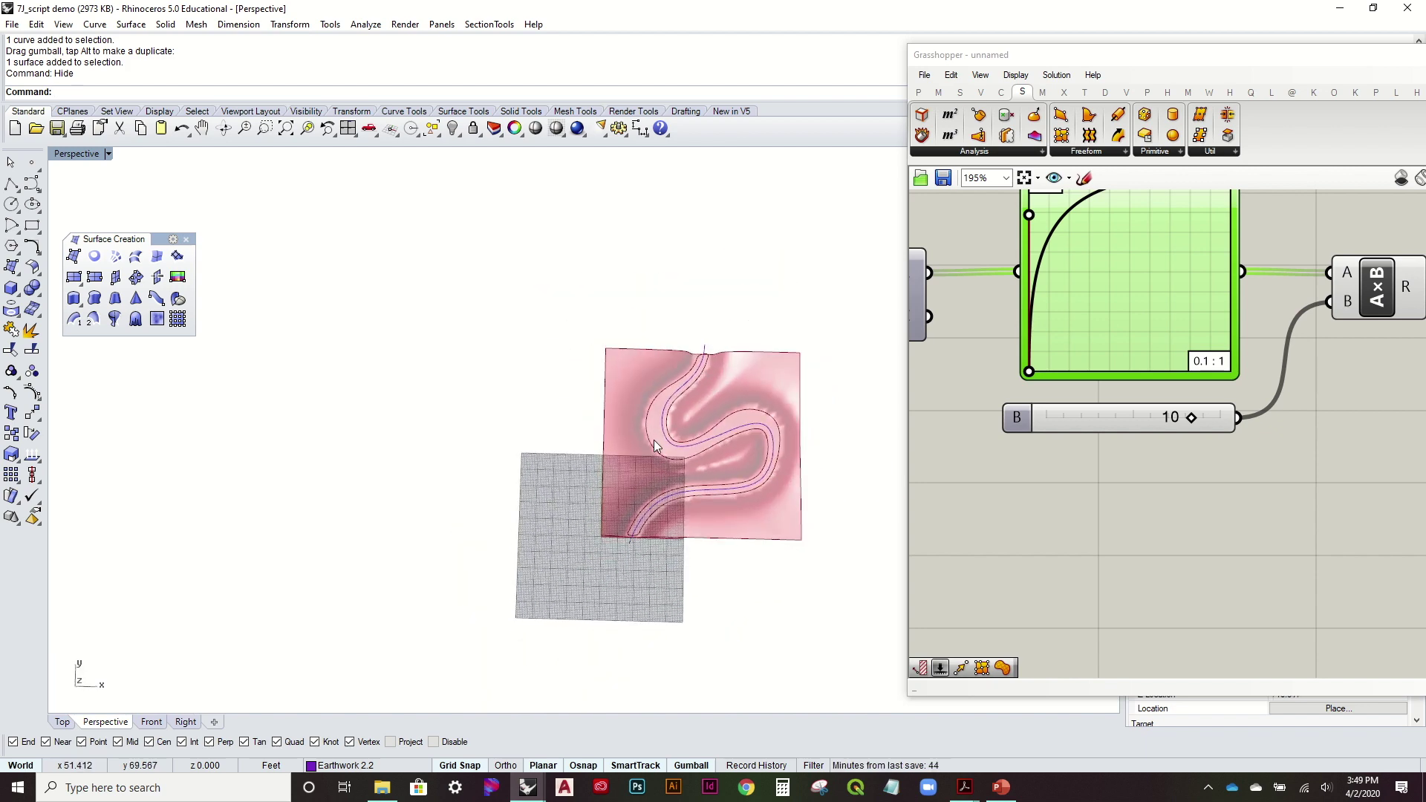
Zoom out and pan the Grasshopper canvas to show the whole definition, including ReMap
scroll(1062, 364, "down", 2)
scroll(1063, 364, "down", 2)
right_click_drag(1185, 323, 1141, 362)
right_click_drag(1327, 426, 1190, 583)
scroll(1171, 513, "down", 3)
right_click_drag(1086, 414, 1024, 361)
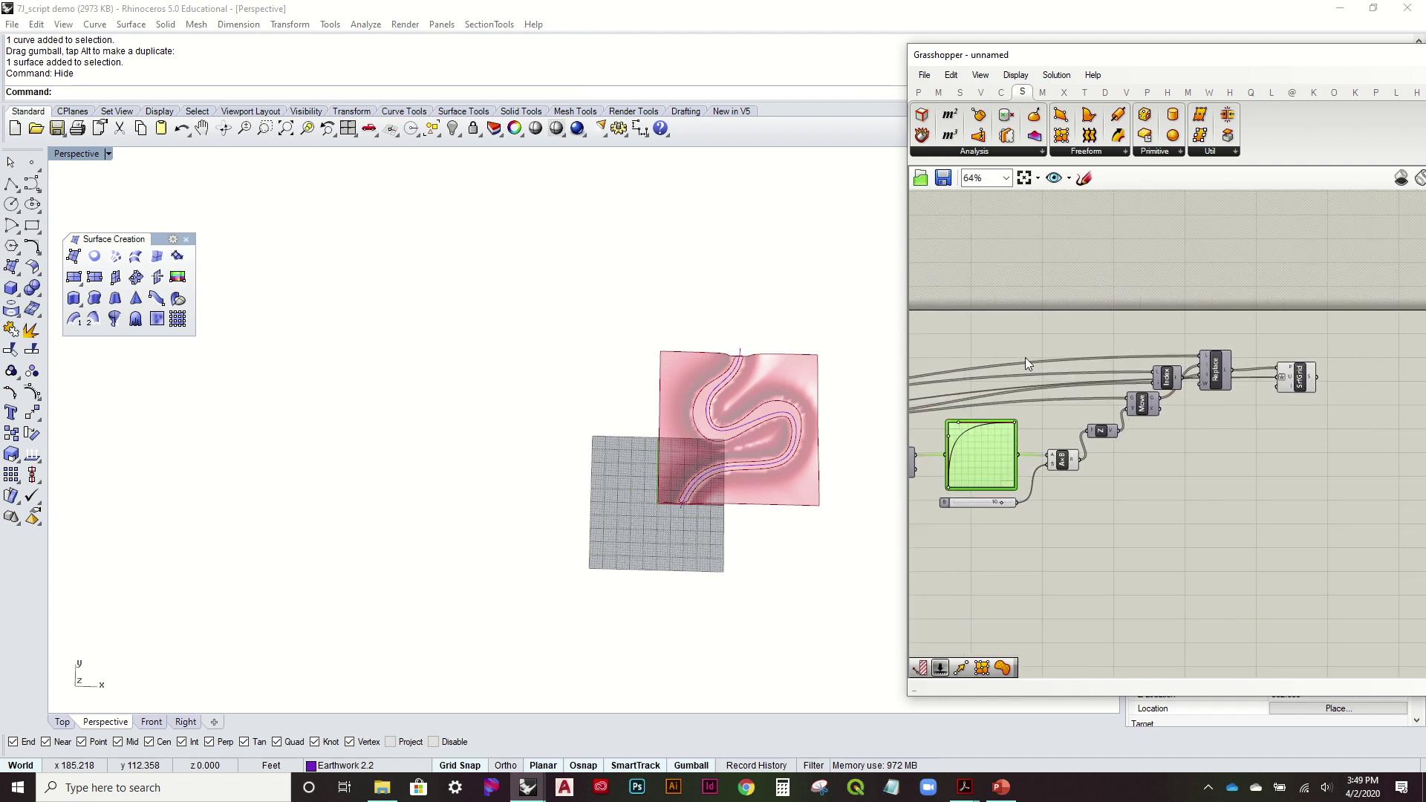
right_click_drag(913, 364, 966, 363)
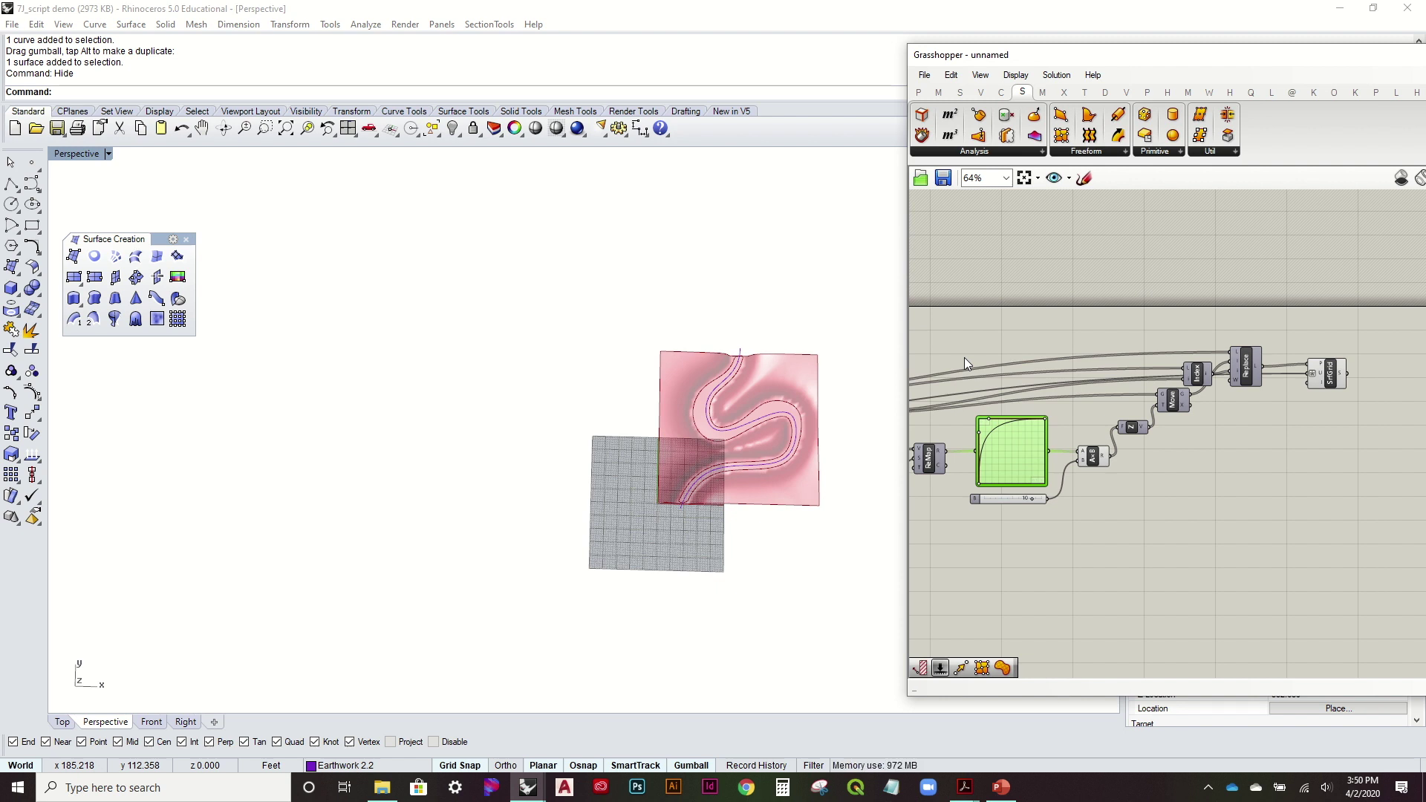
scroll(963, 358, "down", 3)
right_click_drag(996, 354, 1275, 381)
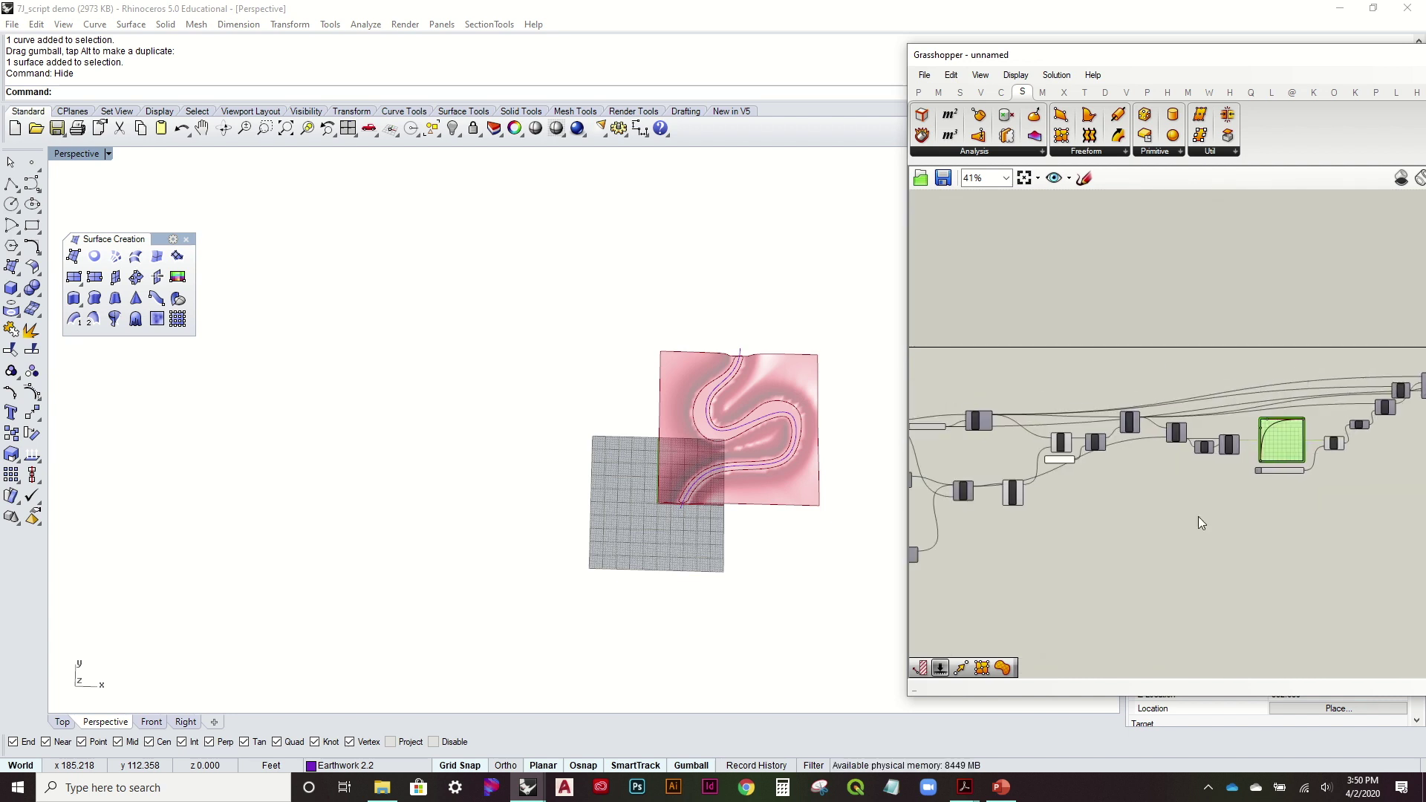
scroll(1068, 430, "down", 2)
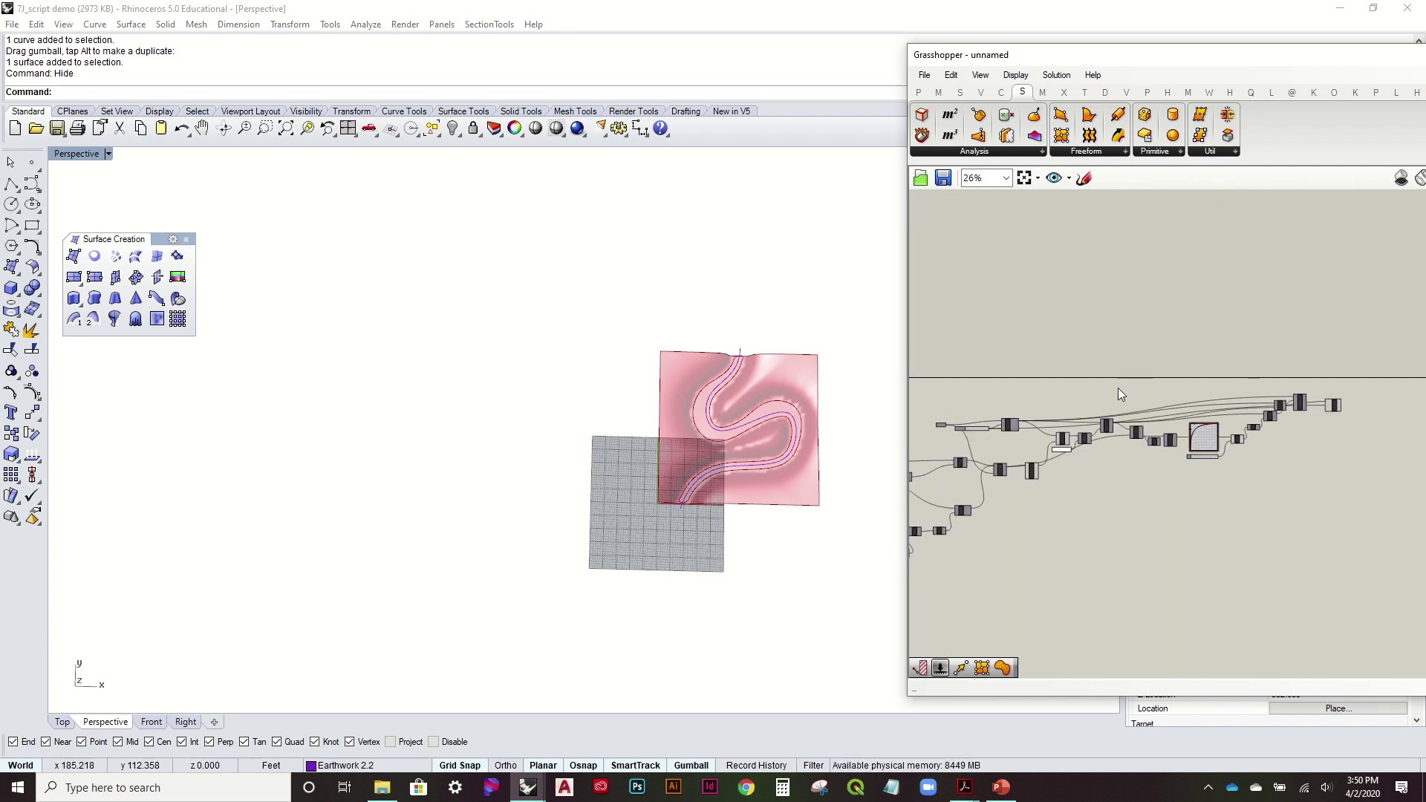